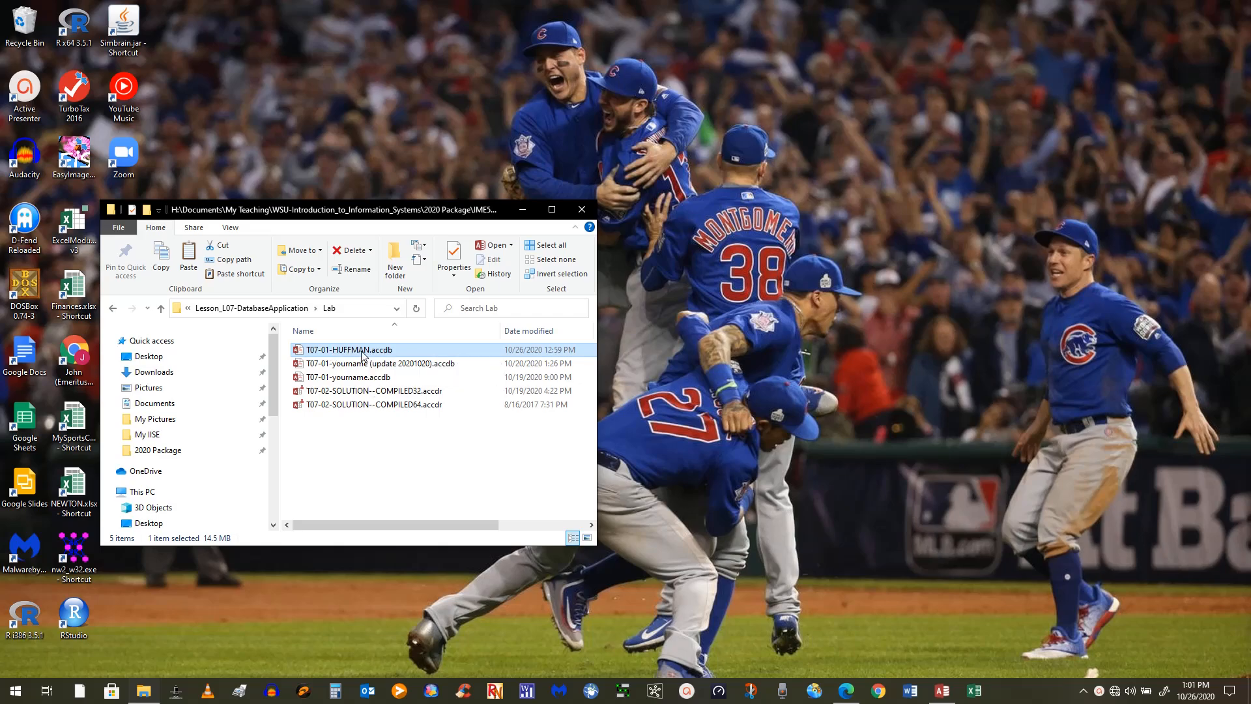
Open the first T07-01 Access database in the Lab folder and expand its list of database objects
key(Down)
key(Down)
key(Down)
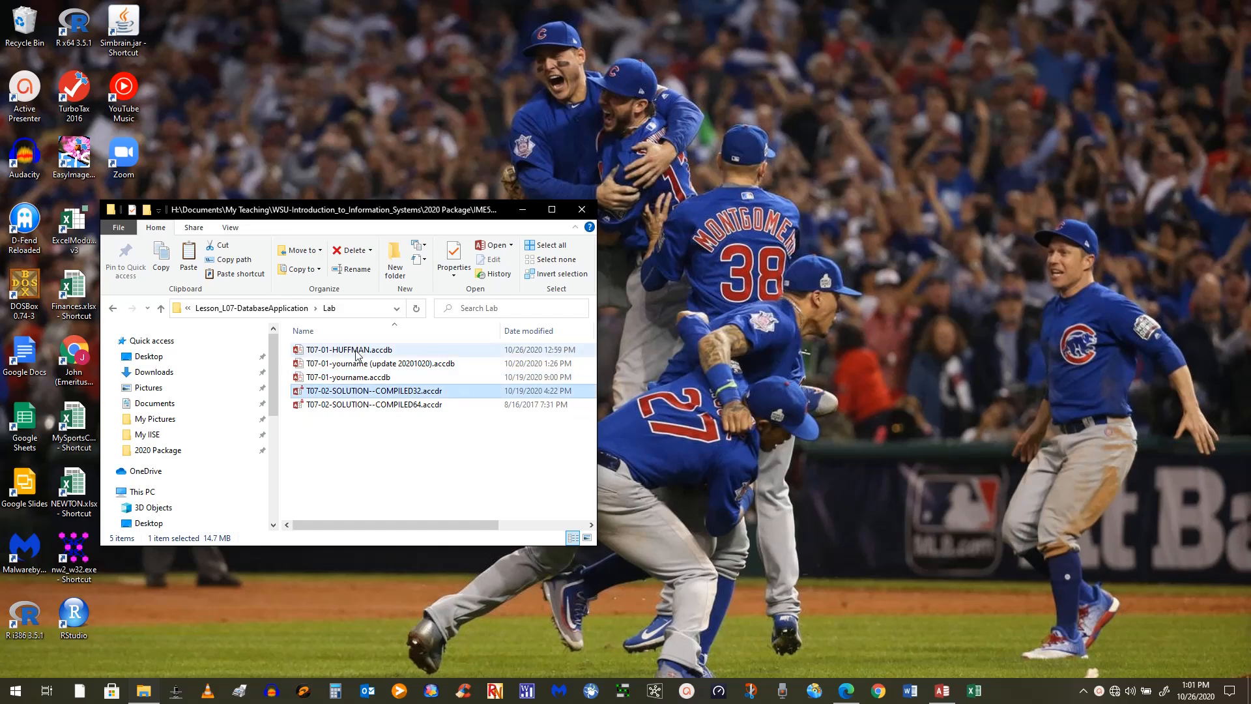
double_click(357, 351)
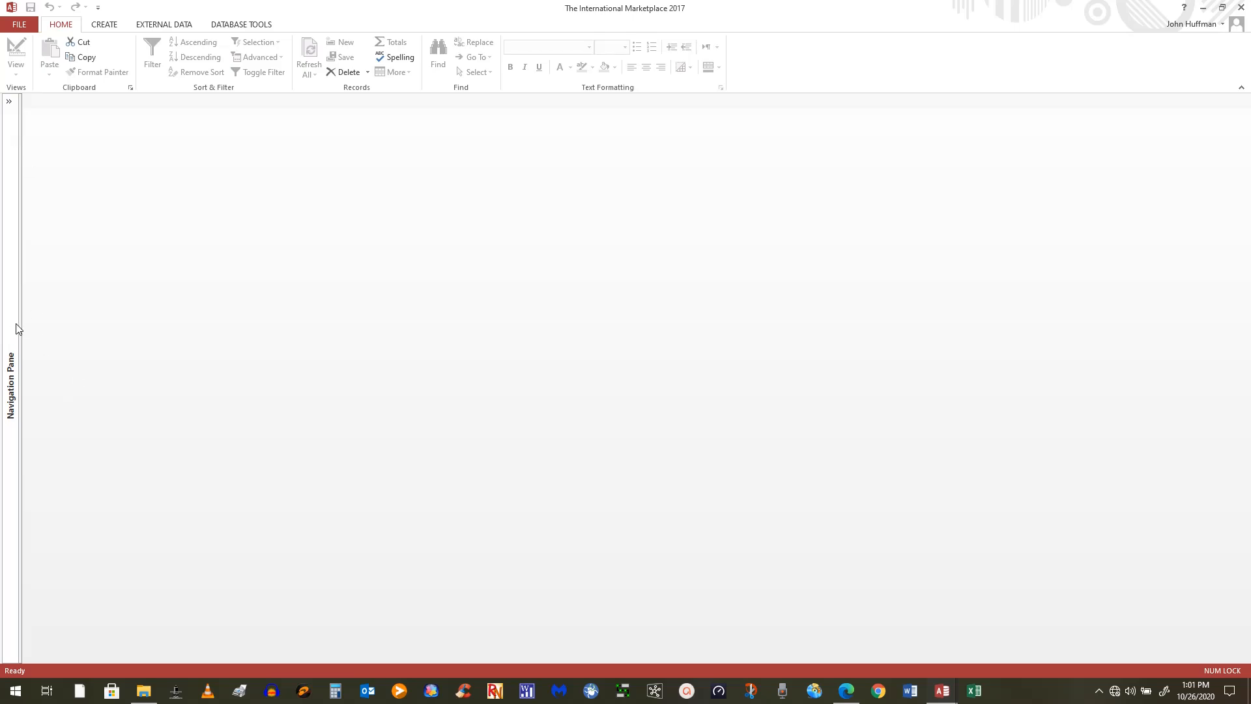
click(9, 101)
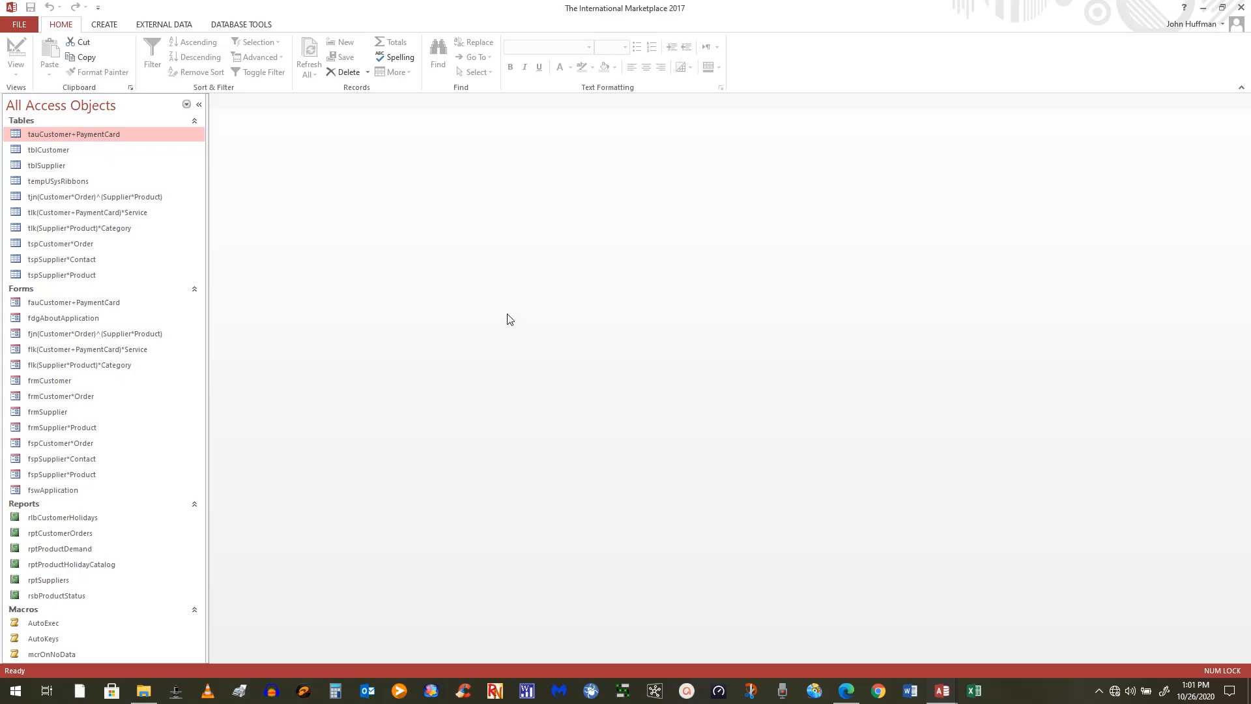
Look at the database's Info page with its Compact & Repair and encryption options, and return to the object list
click(18, 24)
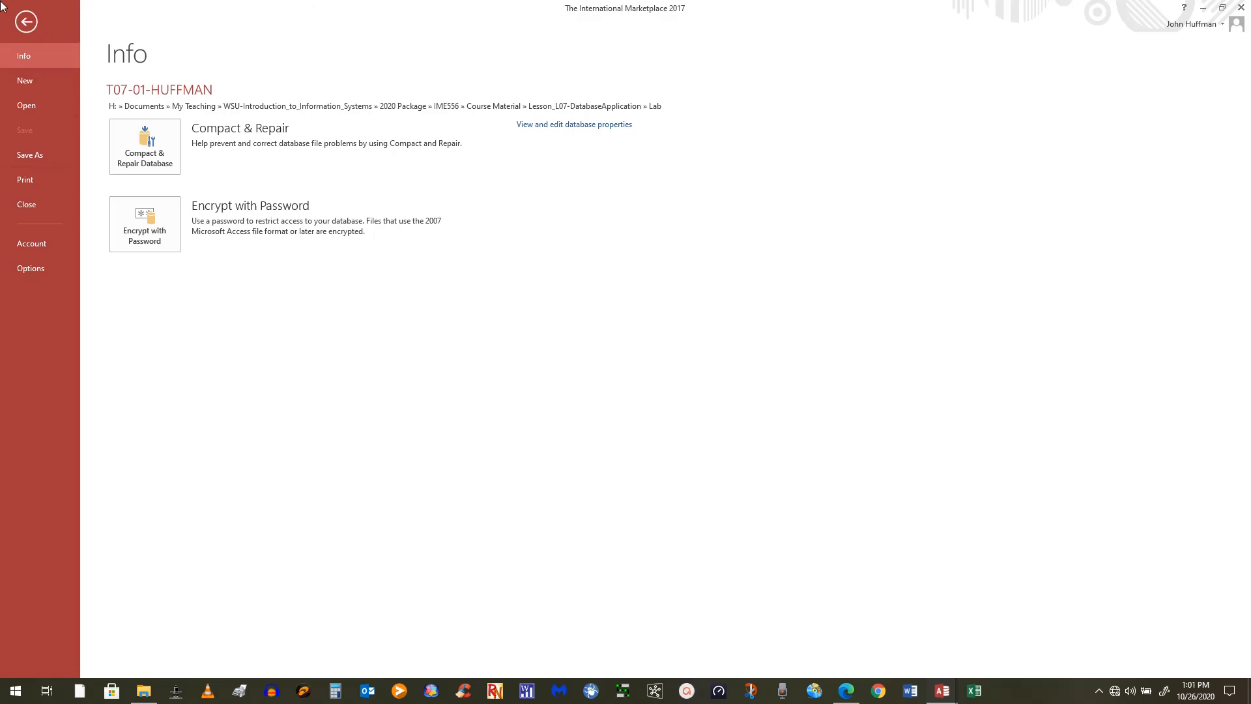
click(26, 23)
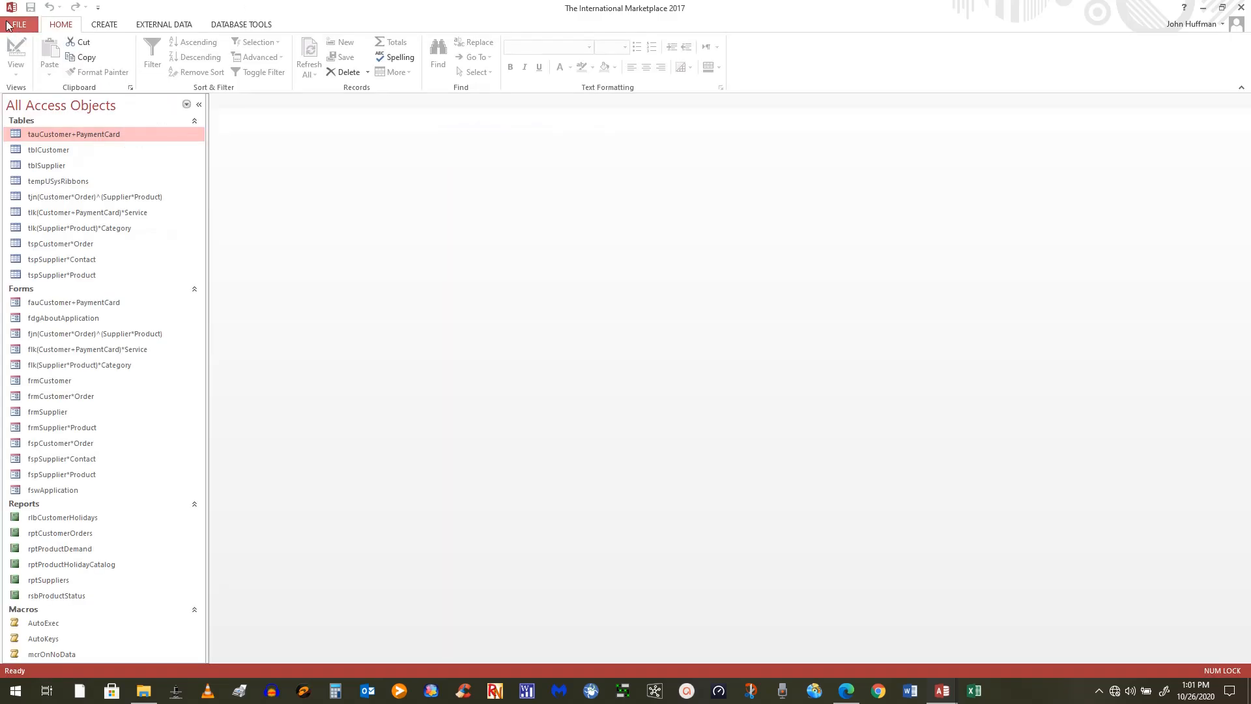
click(18, 24)
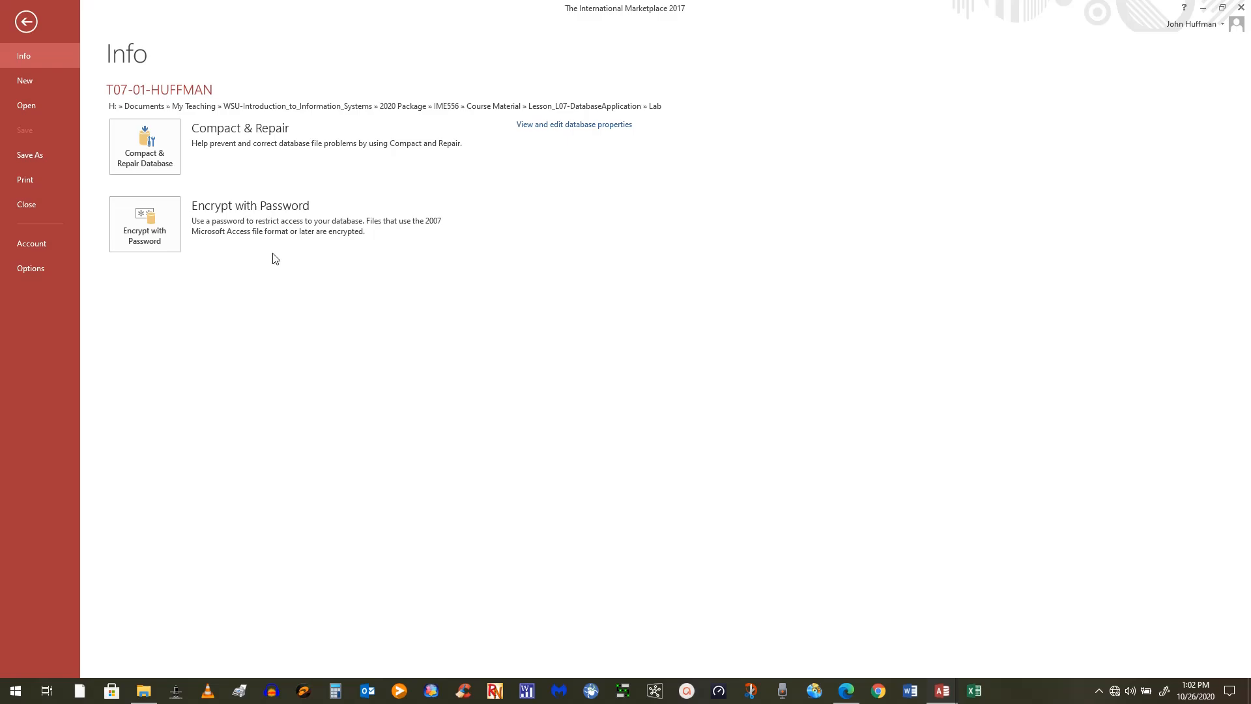
click(25, 22)
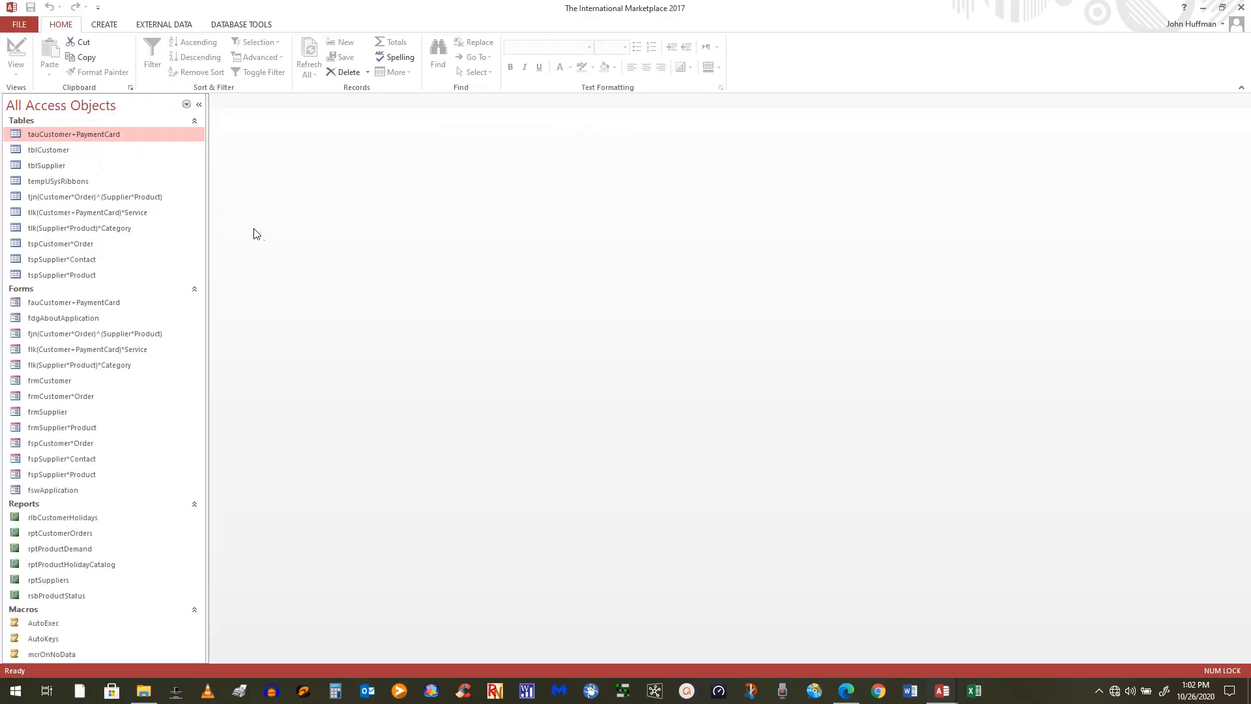
Open the fswApplication form in Design View and inspect the properties of its section rectangles and Detail section
right_click(54, 494)
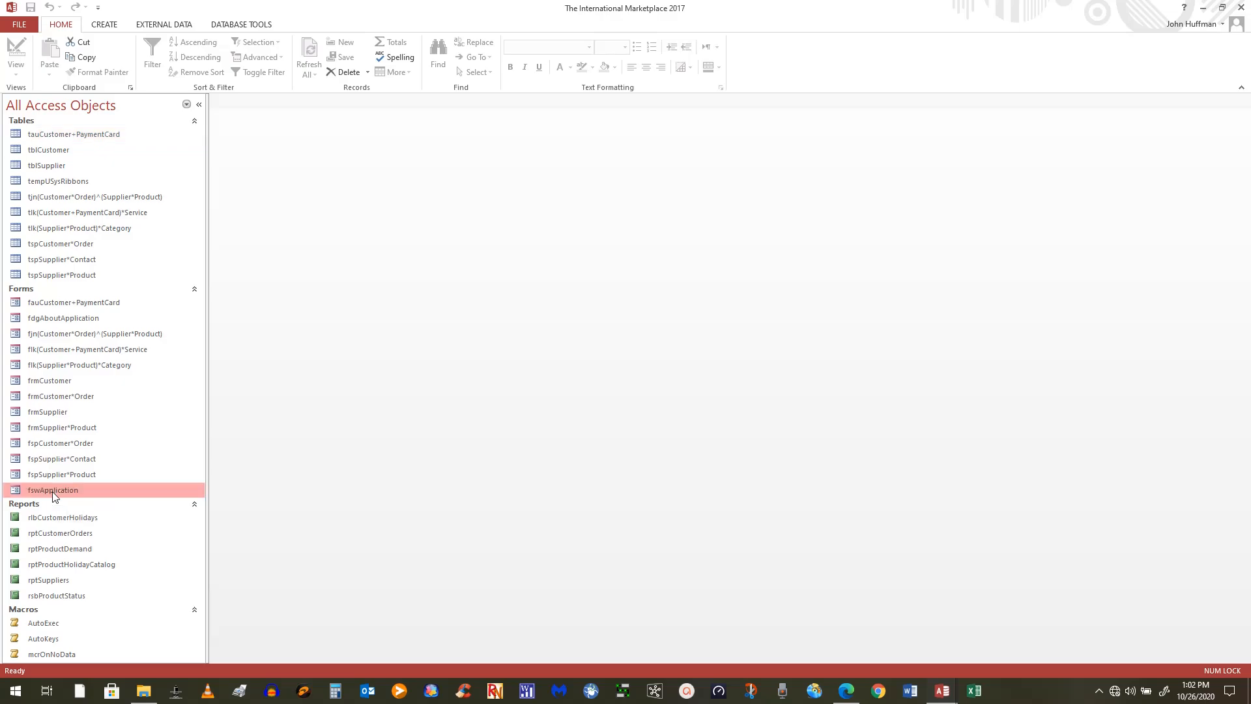
click(93, 532)
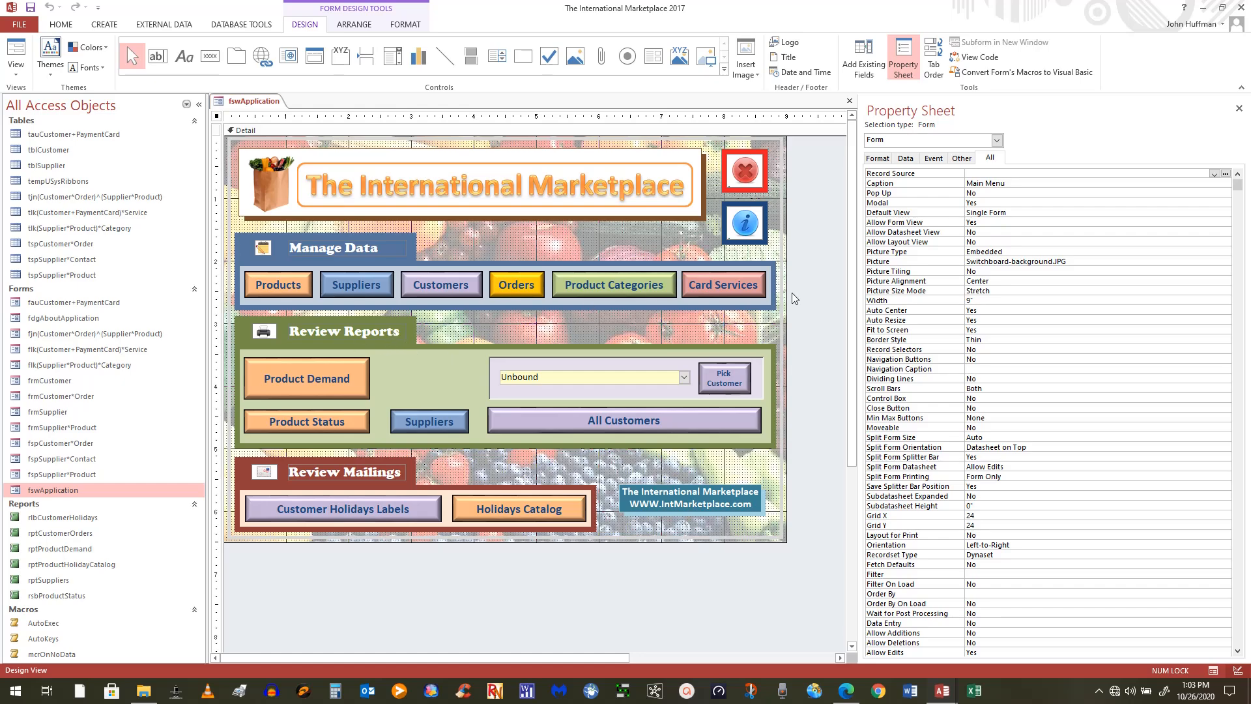
click(375, 328)
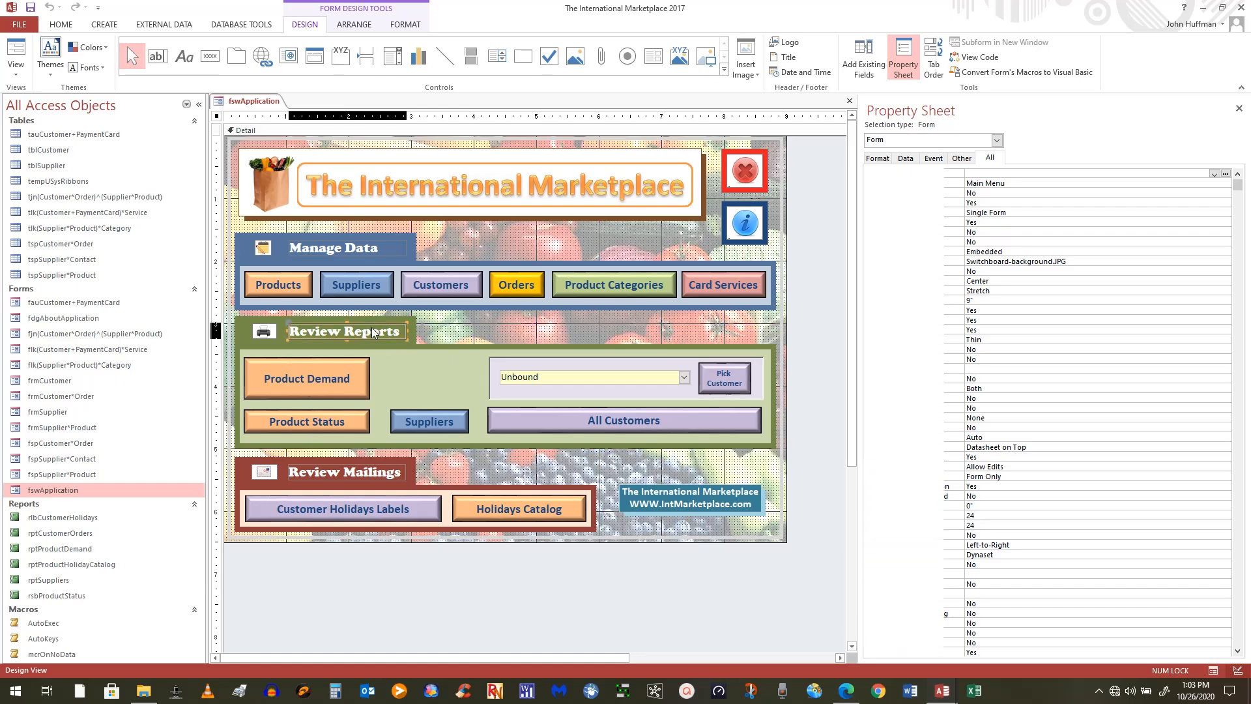
click(413, 327)
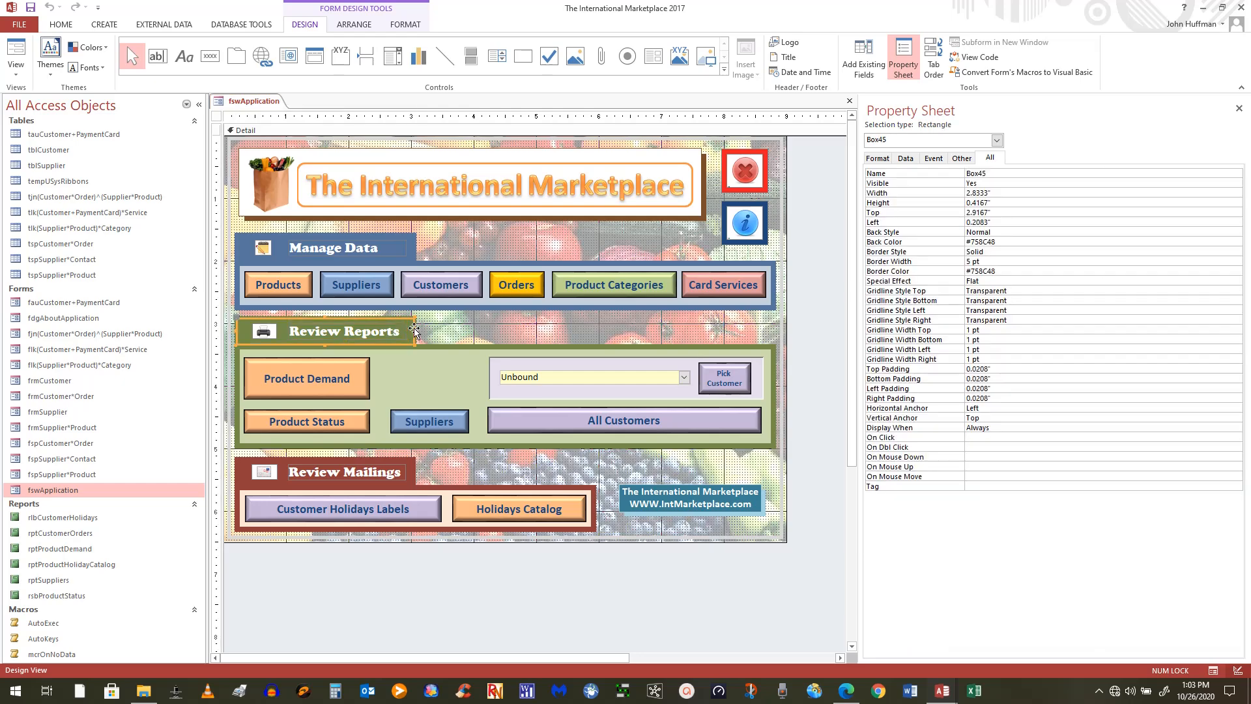
click(464, 349)
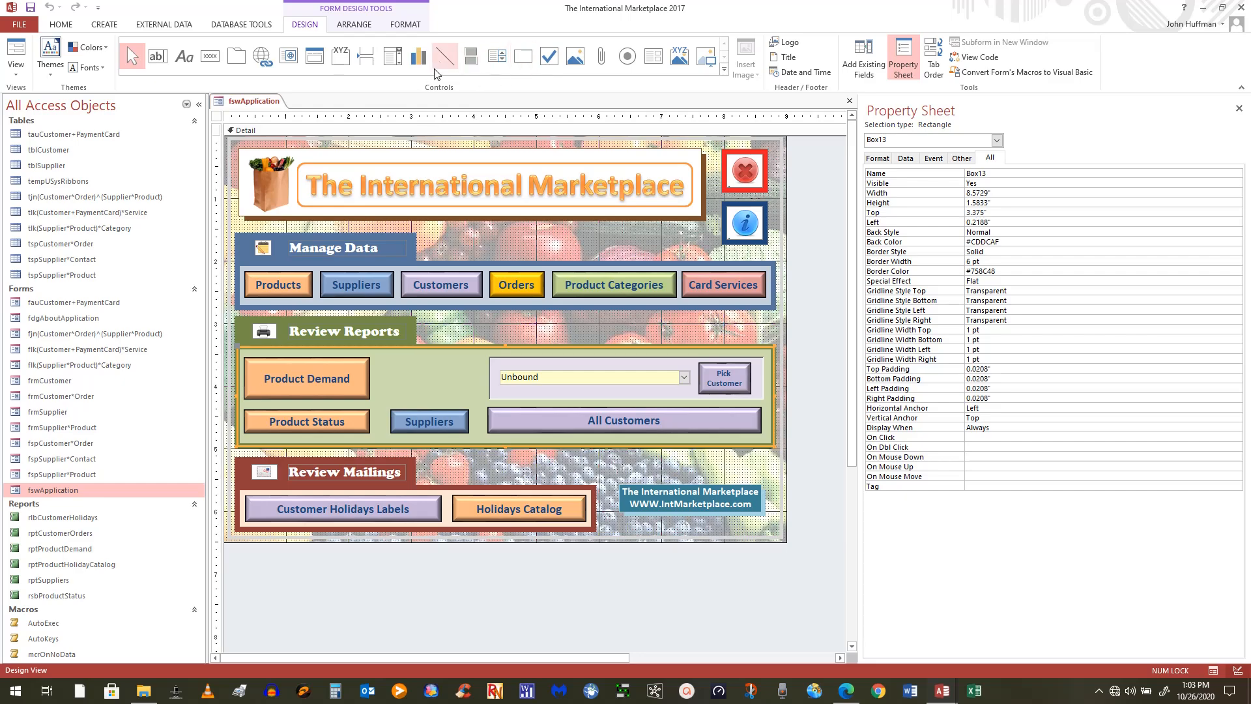
click(339, 232)
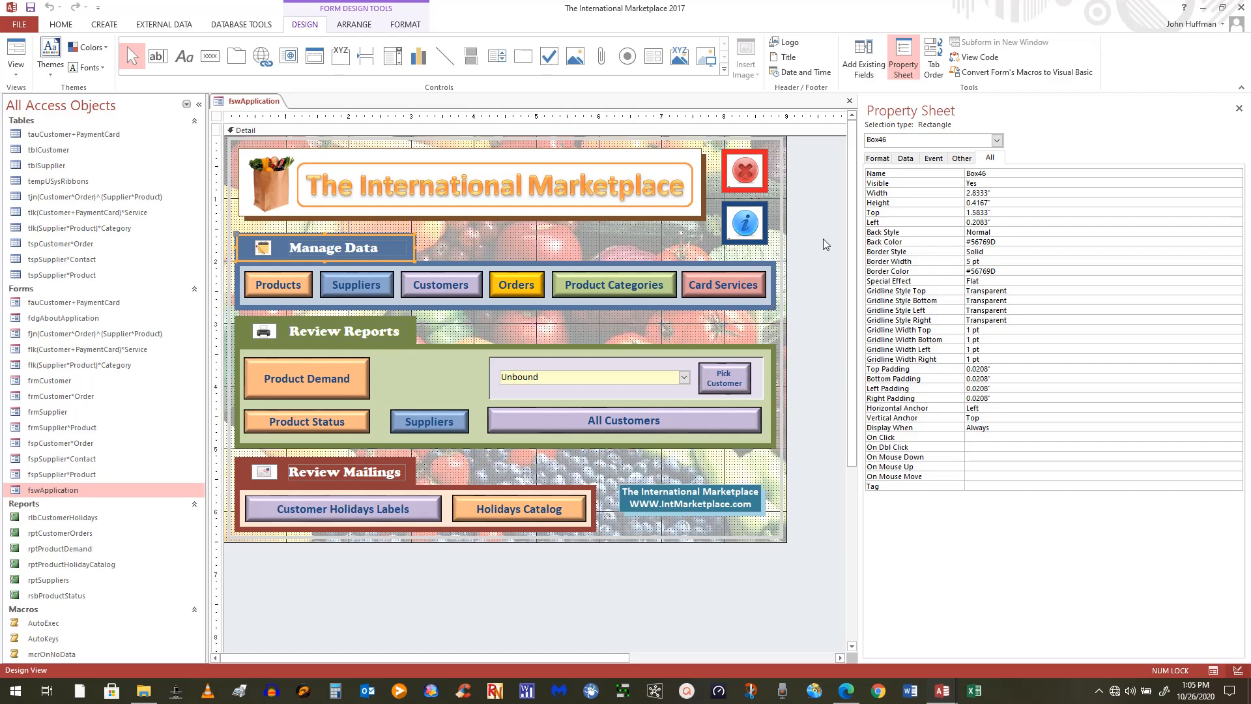
click(512, 237)
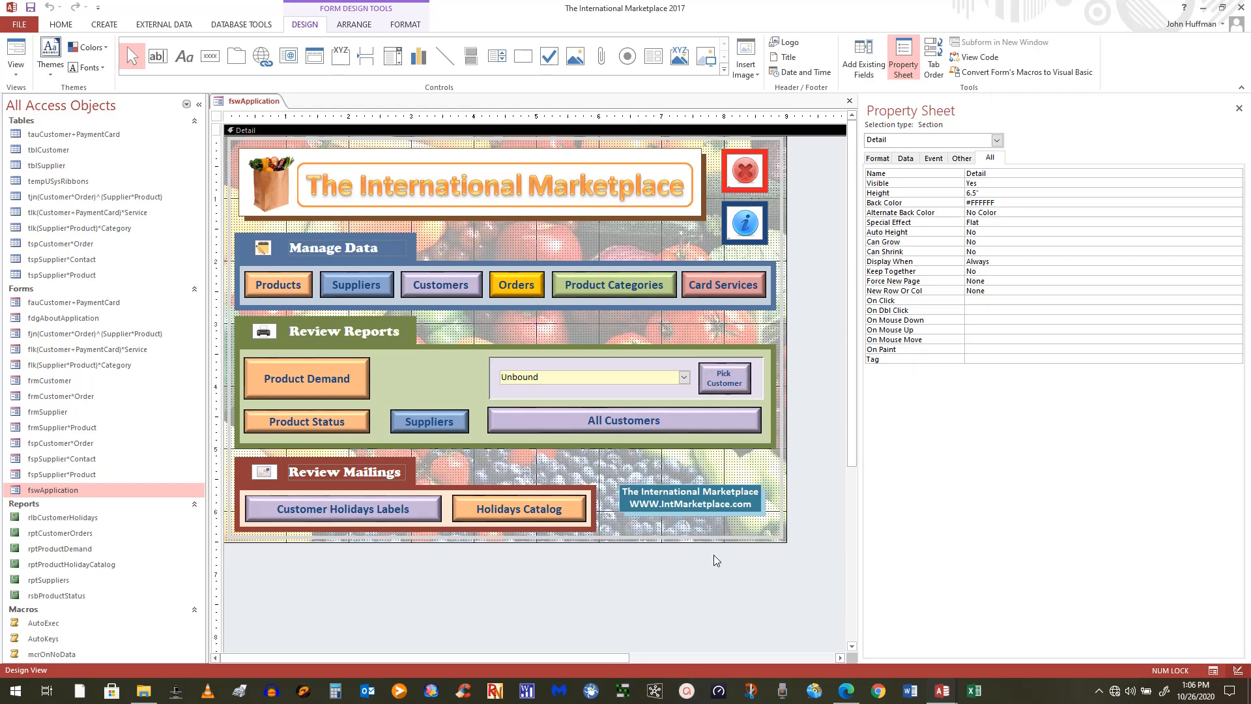
Widen the fswApplication form to about 9.46 inches and narrow it back to about 9.08 inches
click(509, 603)
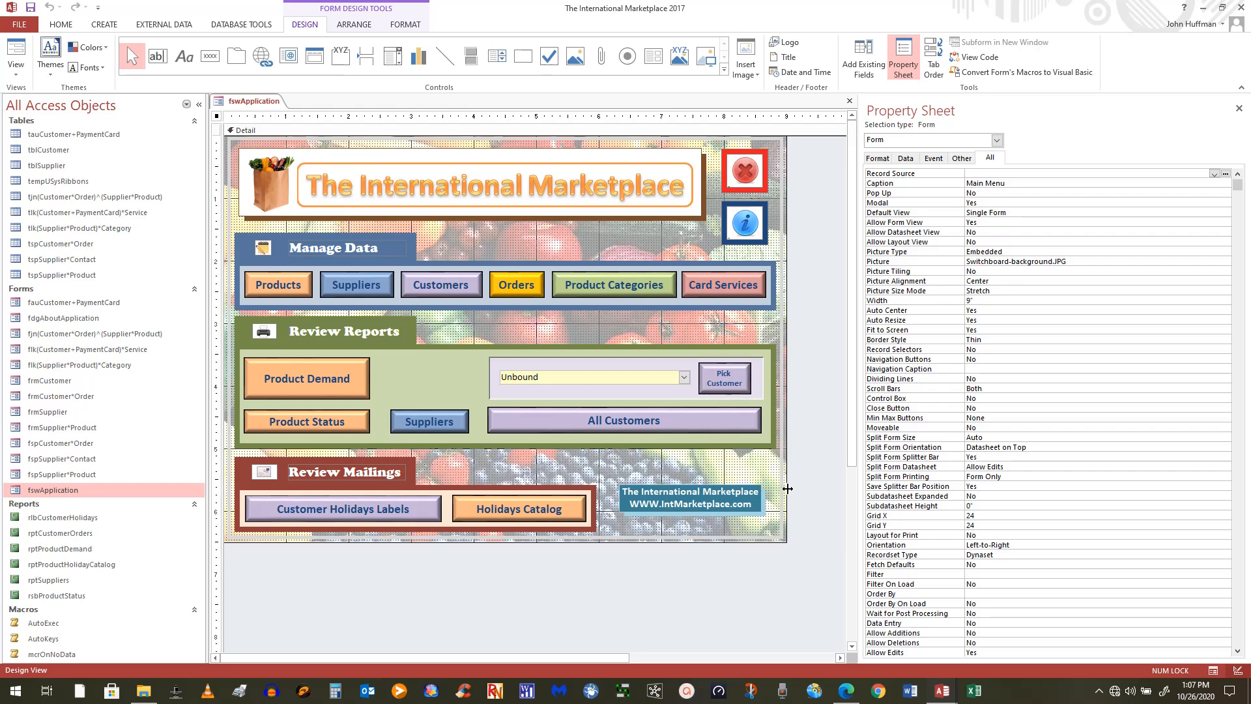
drag(787, 490, 815, 490)
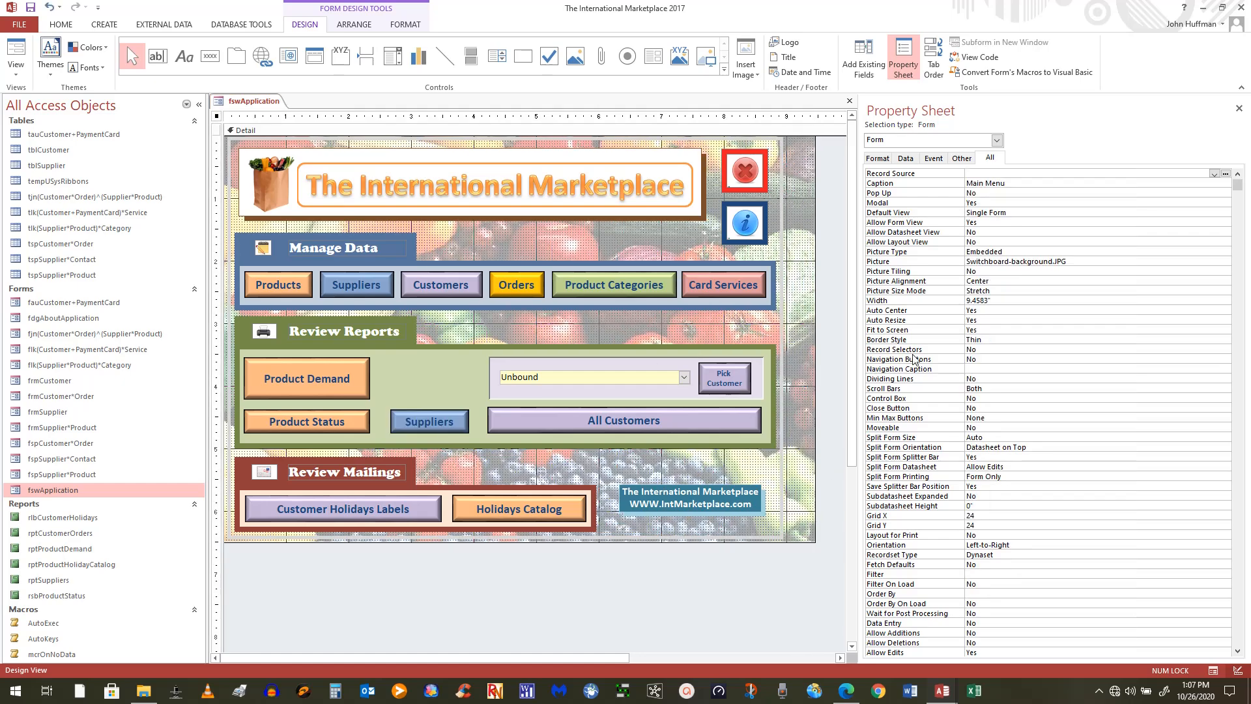
click(806, 420)
drag(807, 420, 791, 425)
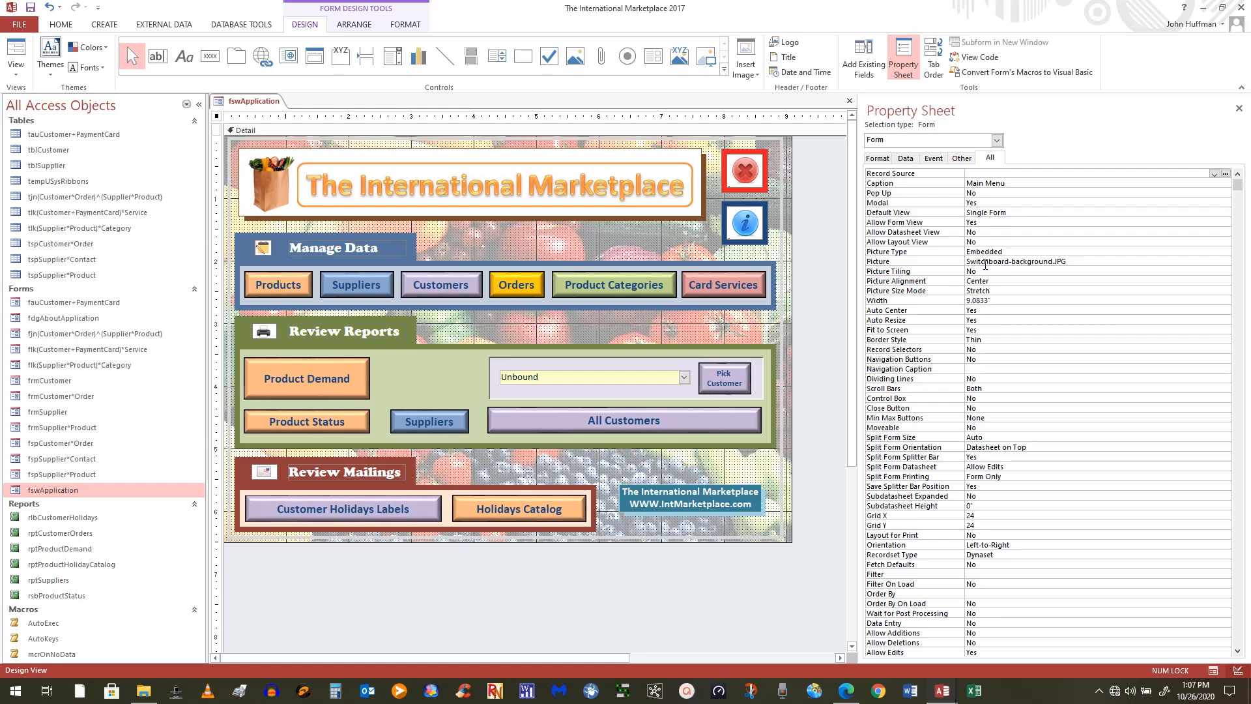
Look through the stored image choices and the file browser for the form's background Picture property
click(628, 329)
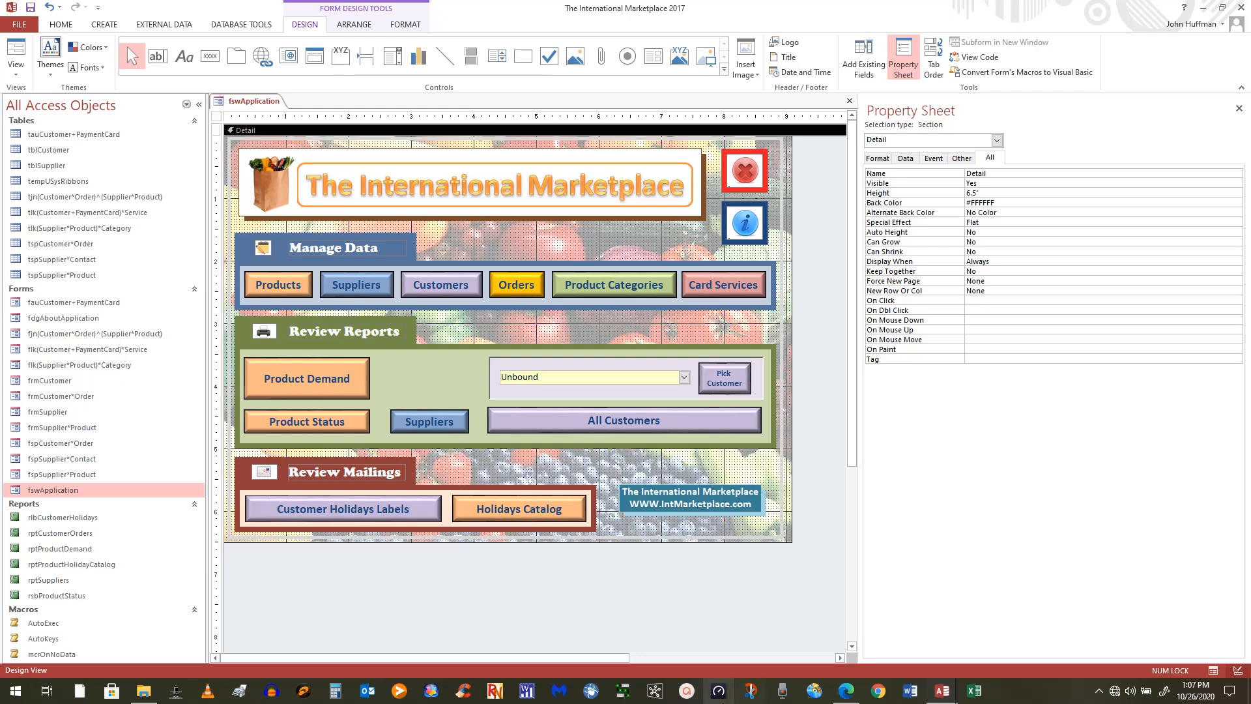
click(687, 622)
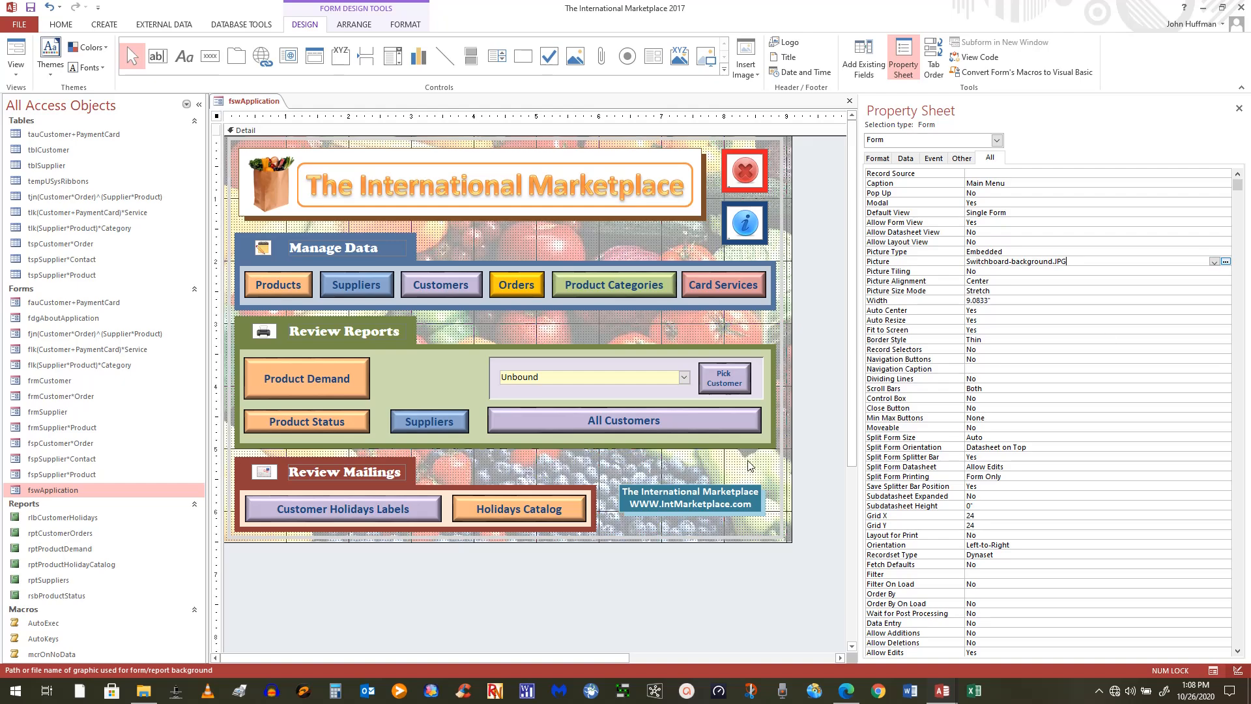
click(1214, 261)
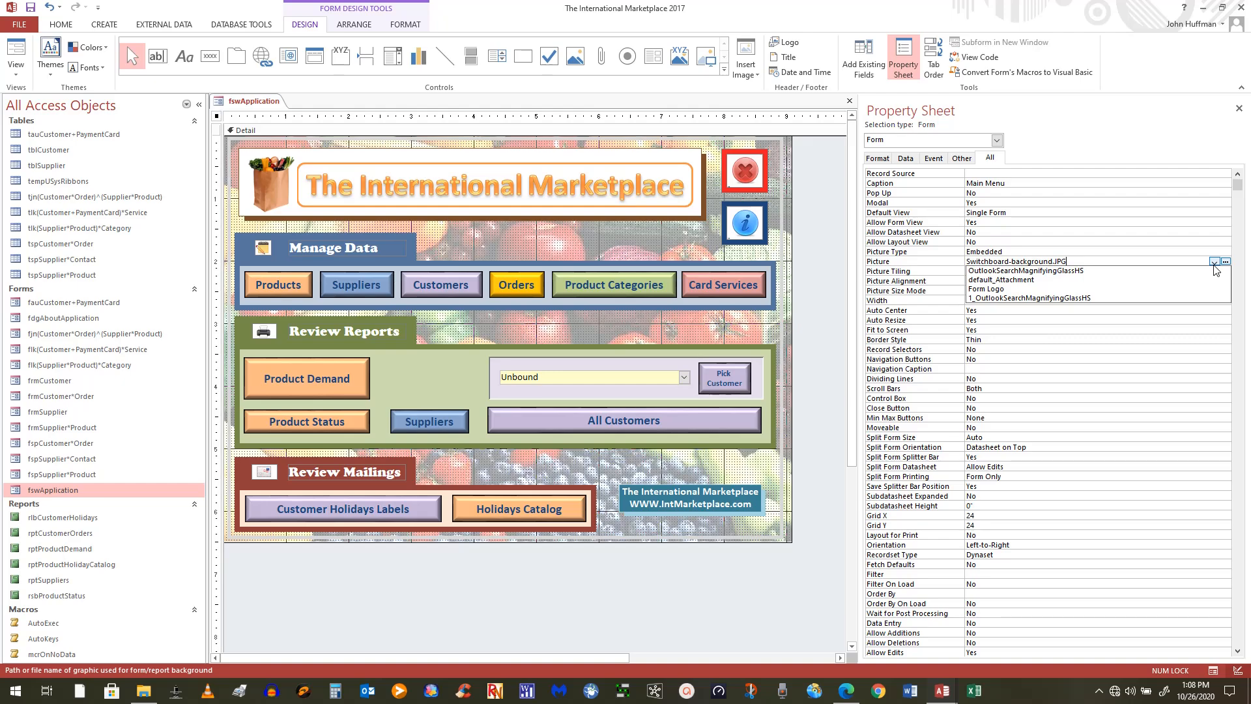
click(1214, 264)
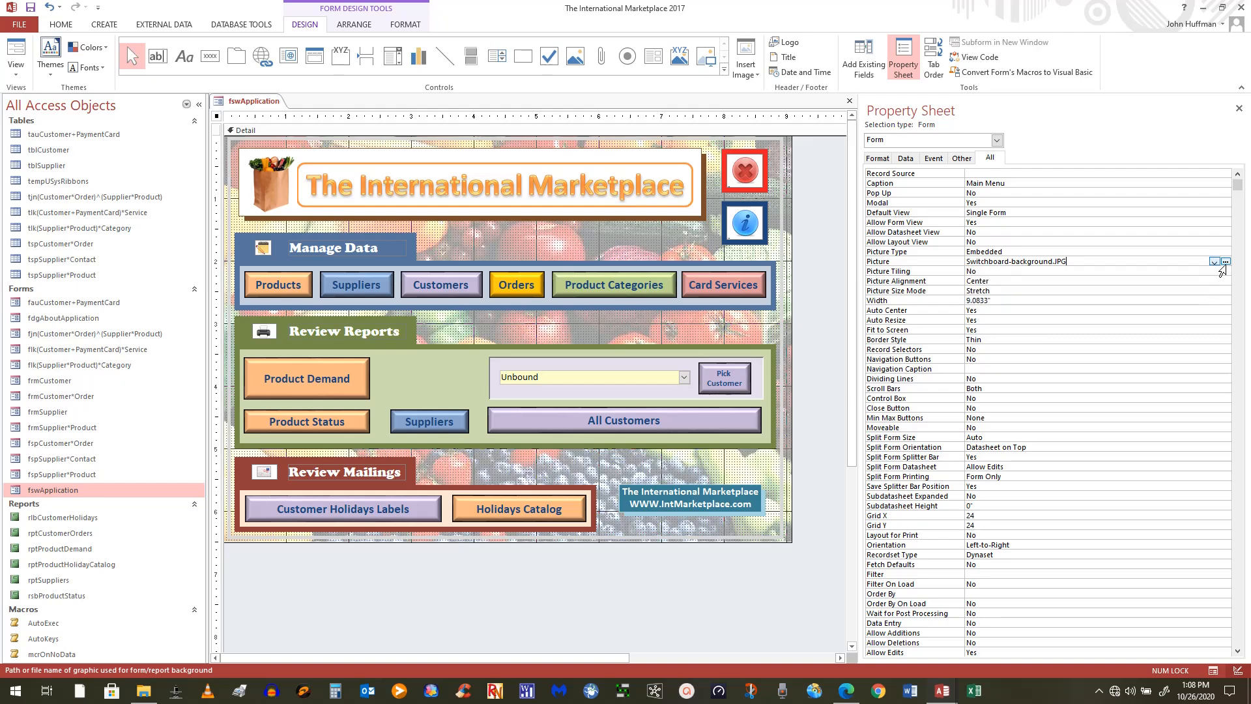
click(1226, 263)
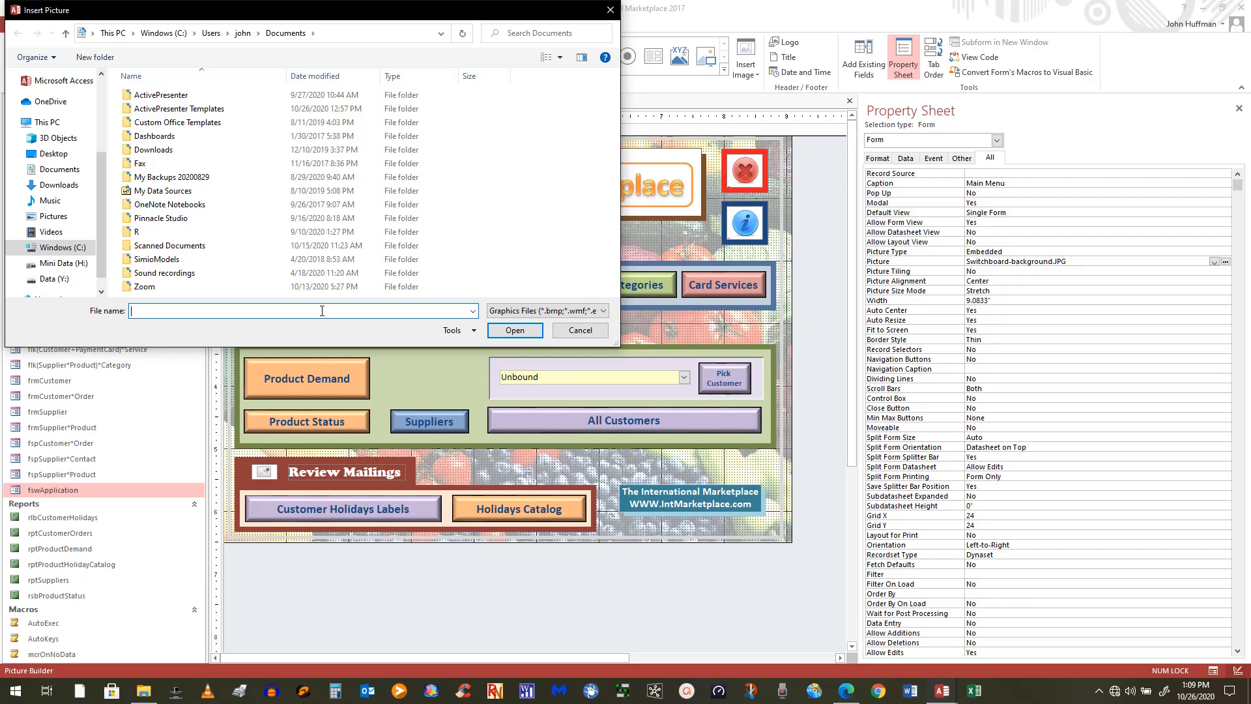
click(571, 331)
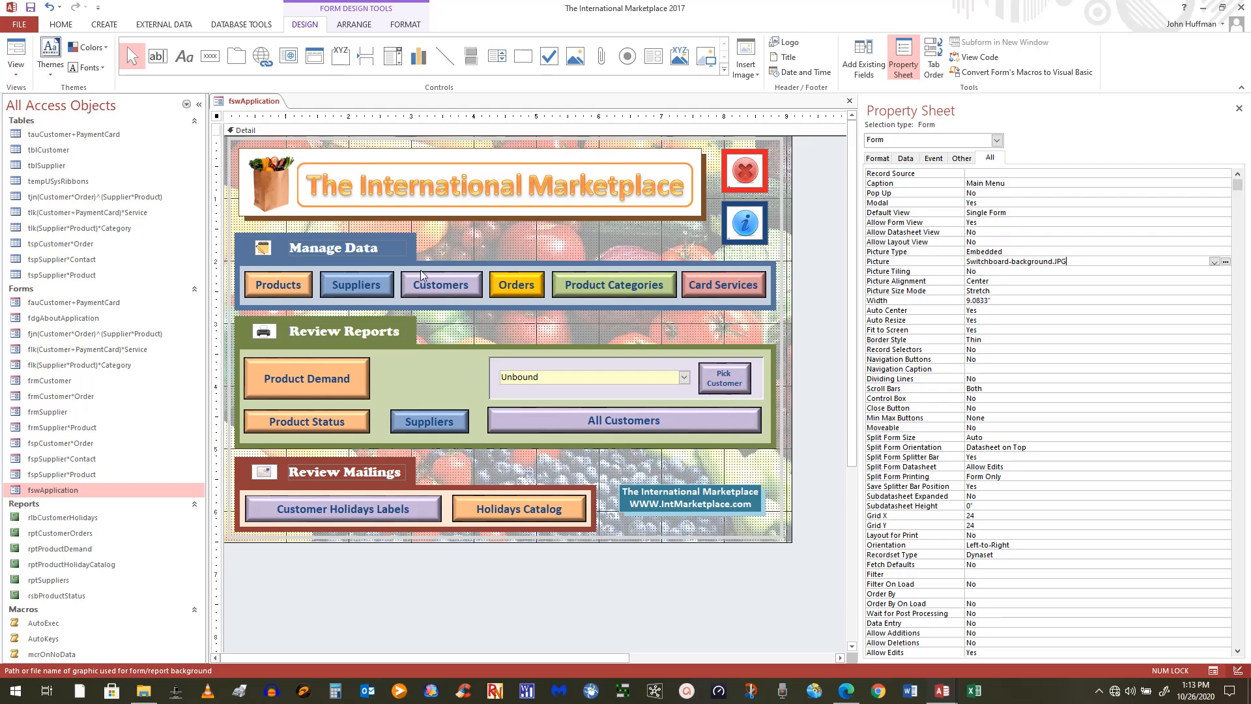
Insert an image about 0.38 by 0.29 inches above the Customers button, using buoyancy-compensator_bc-86_3.jpg from My Images on the H: drive
click(264, 248)
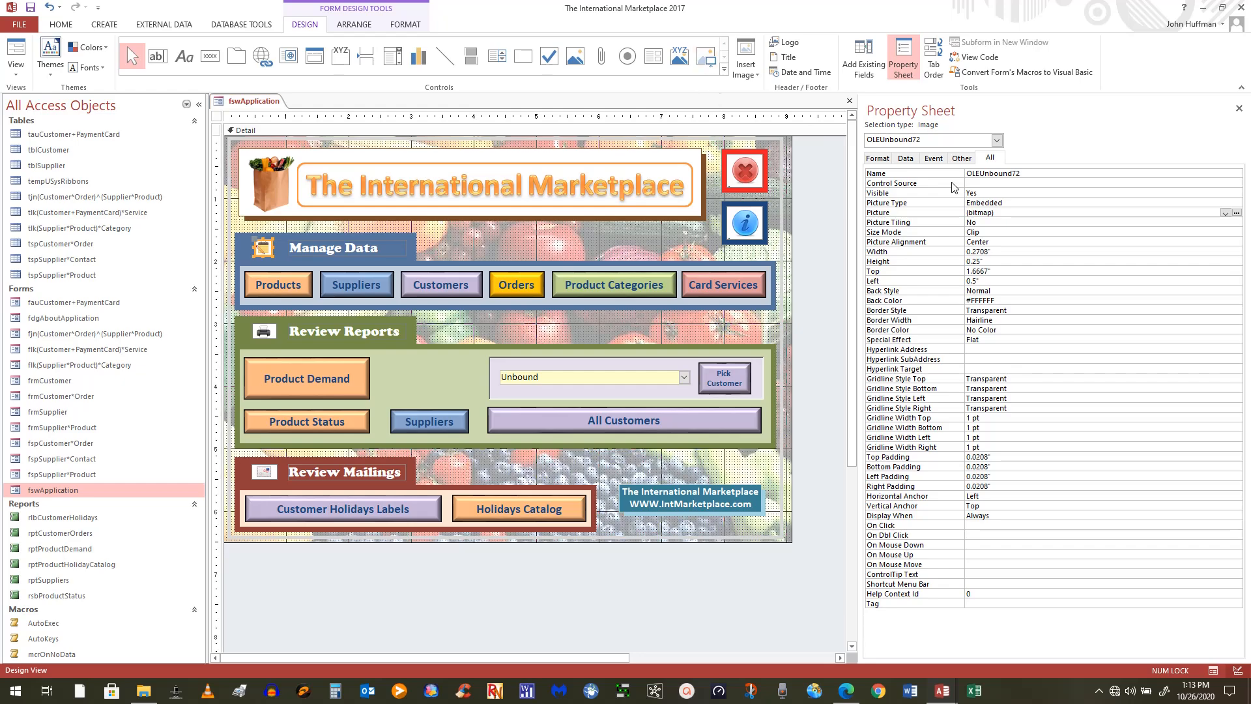
click(705, 56)
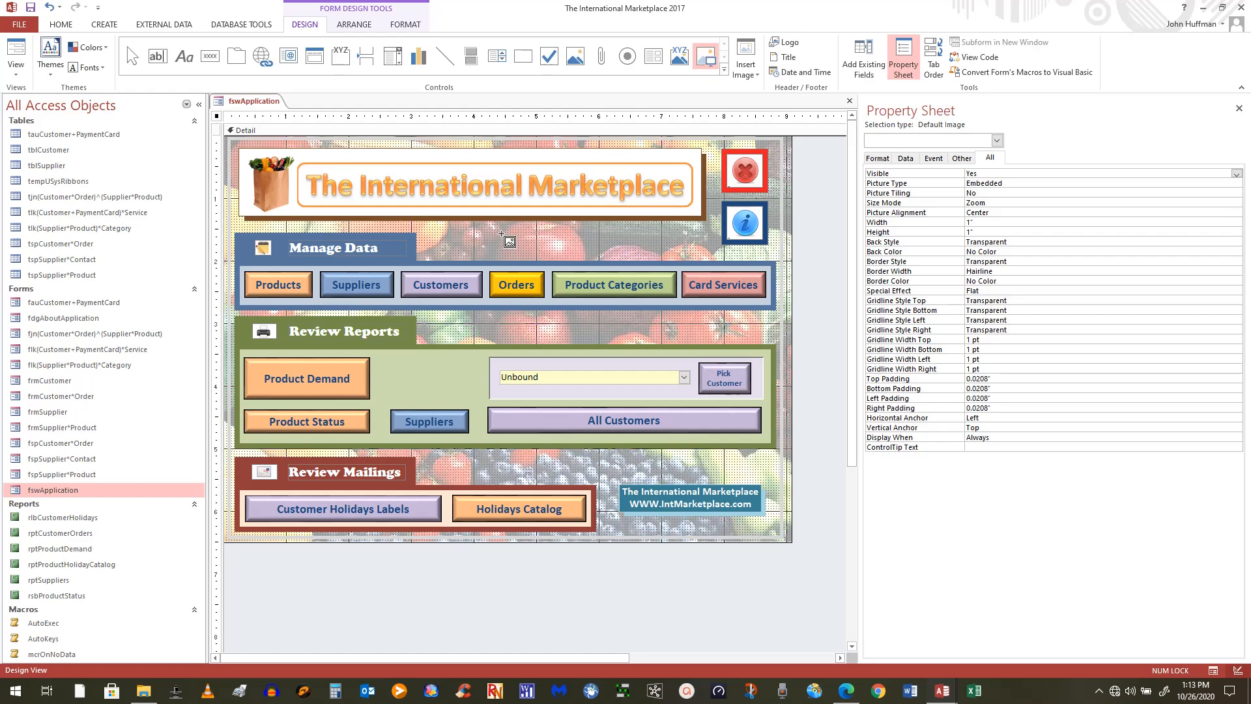
drag(492, 234, 467, 261)
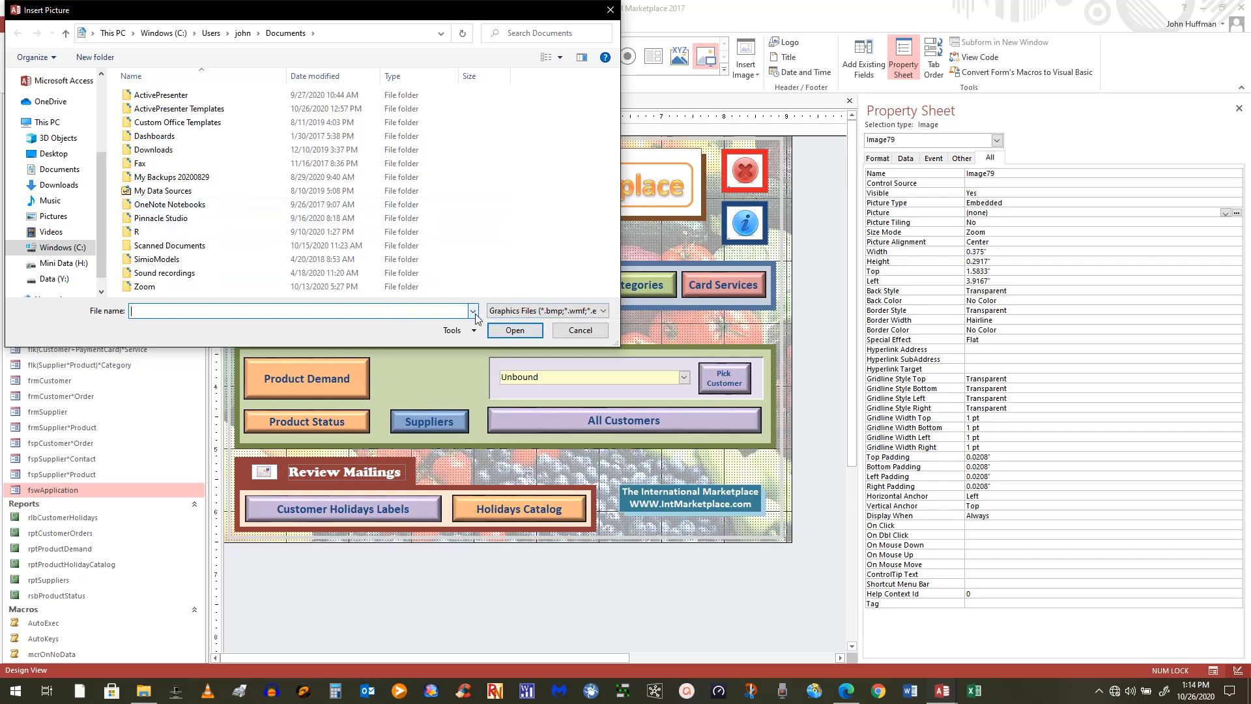
click(81, 266)
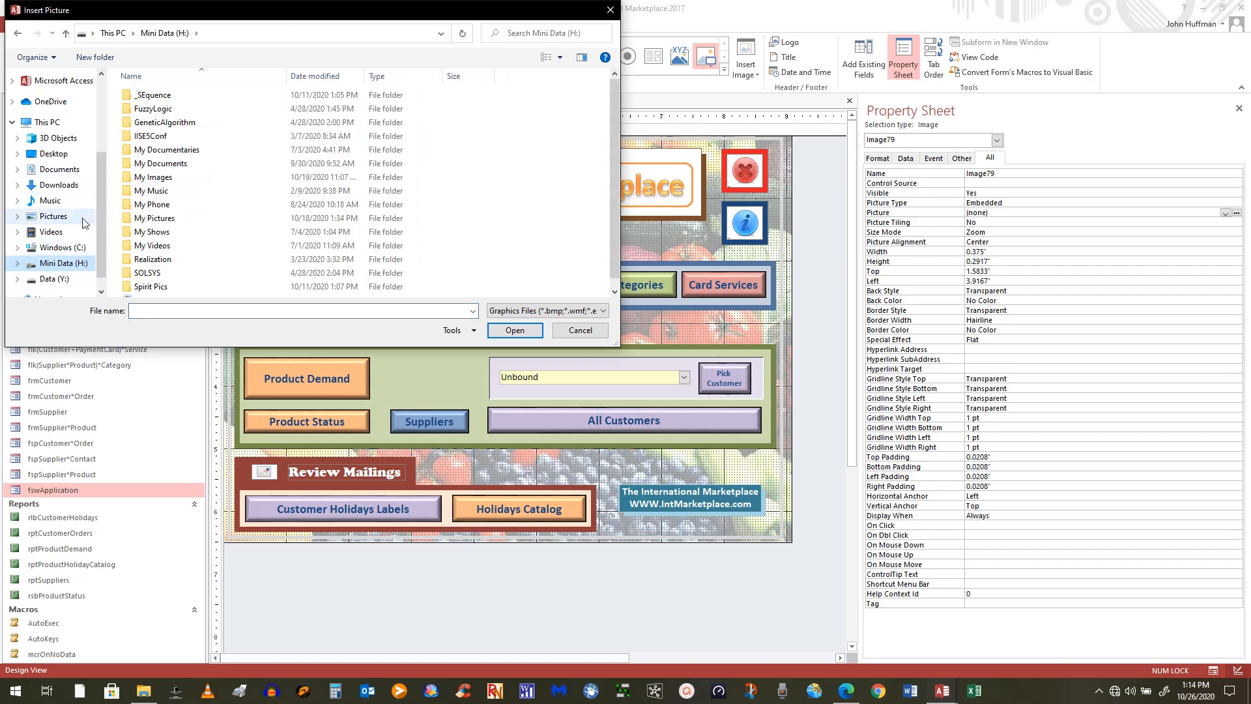
click(159, 181)
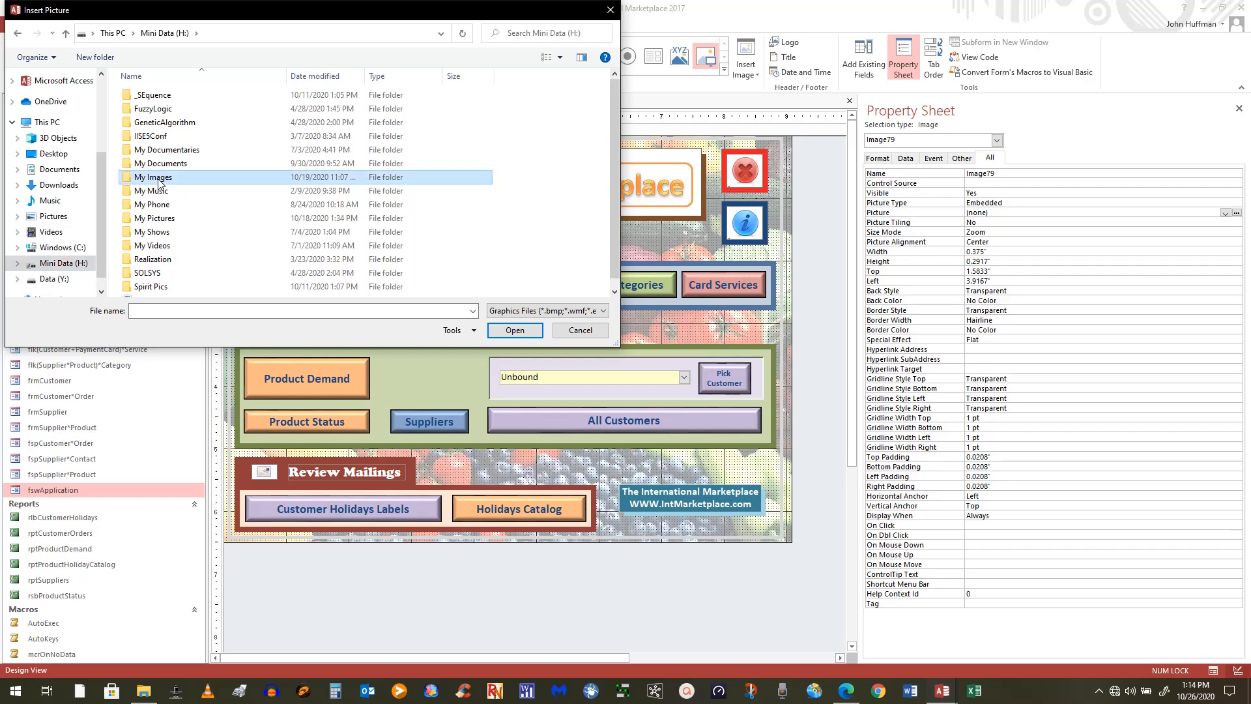
double_click(159, 181)
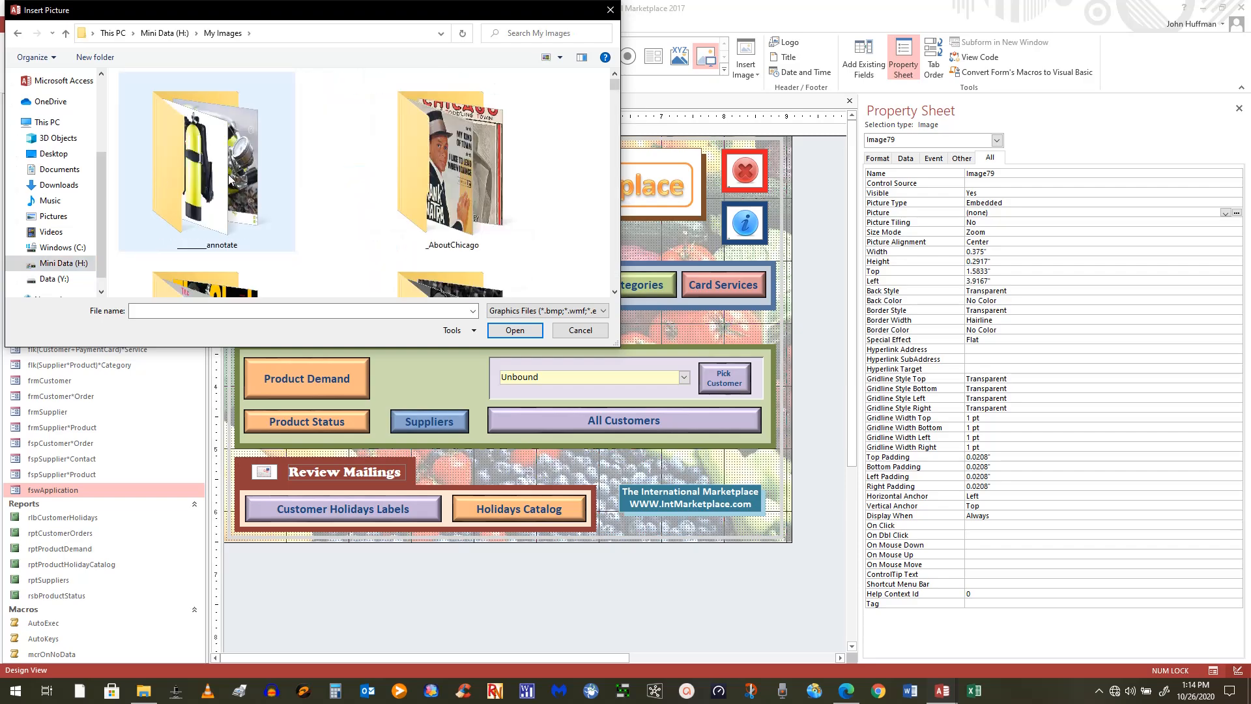
click(199, 176)
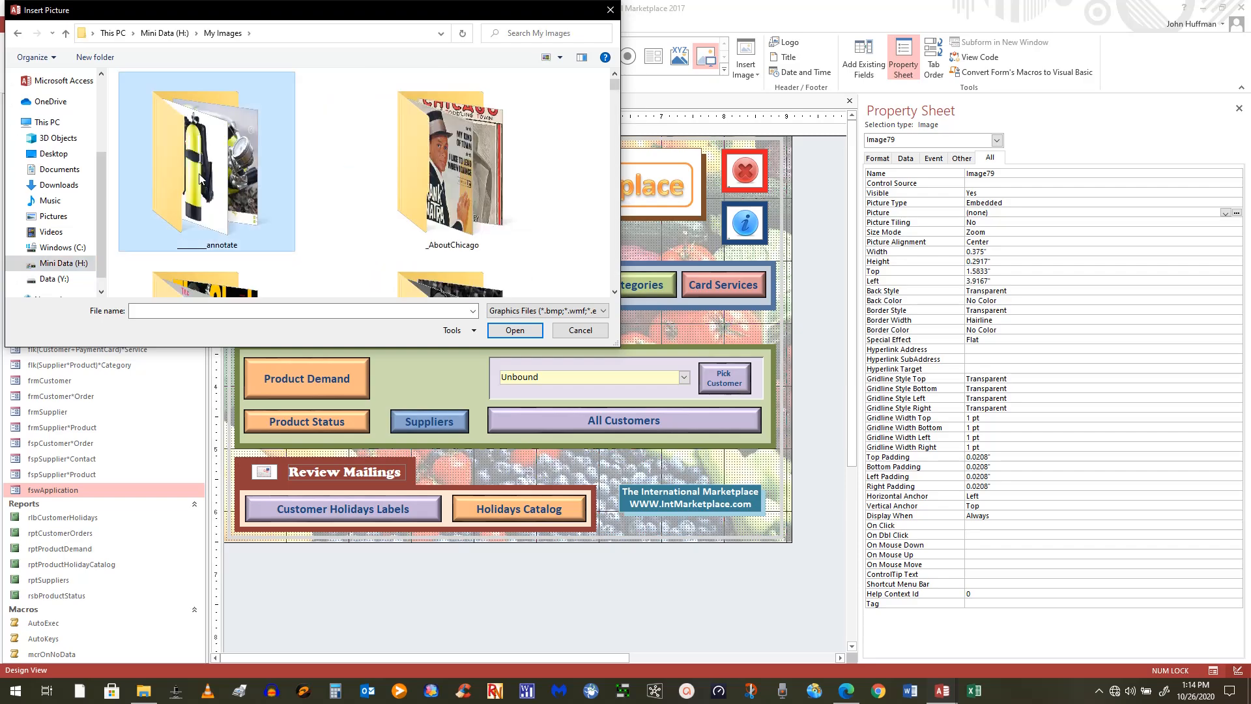
double_click(199, 176)
click(237, 118)
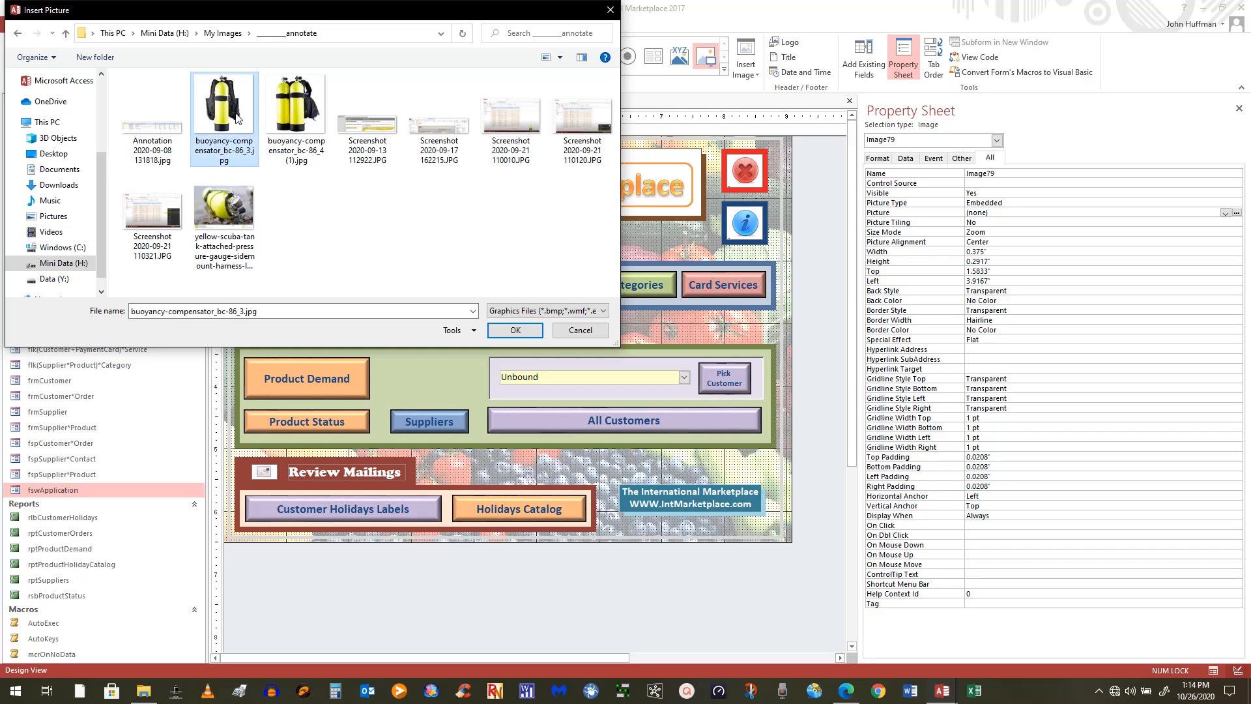
double_click(236, 118)
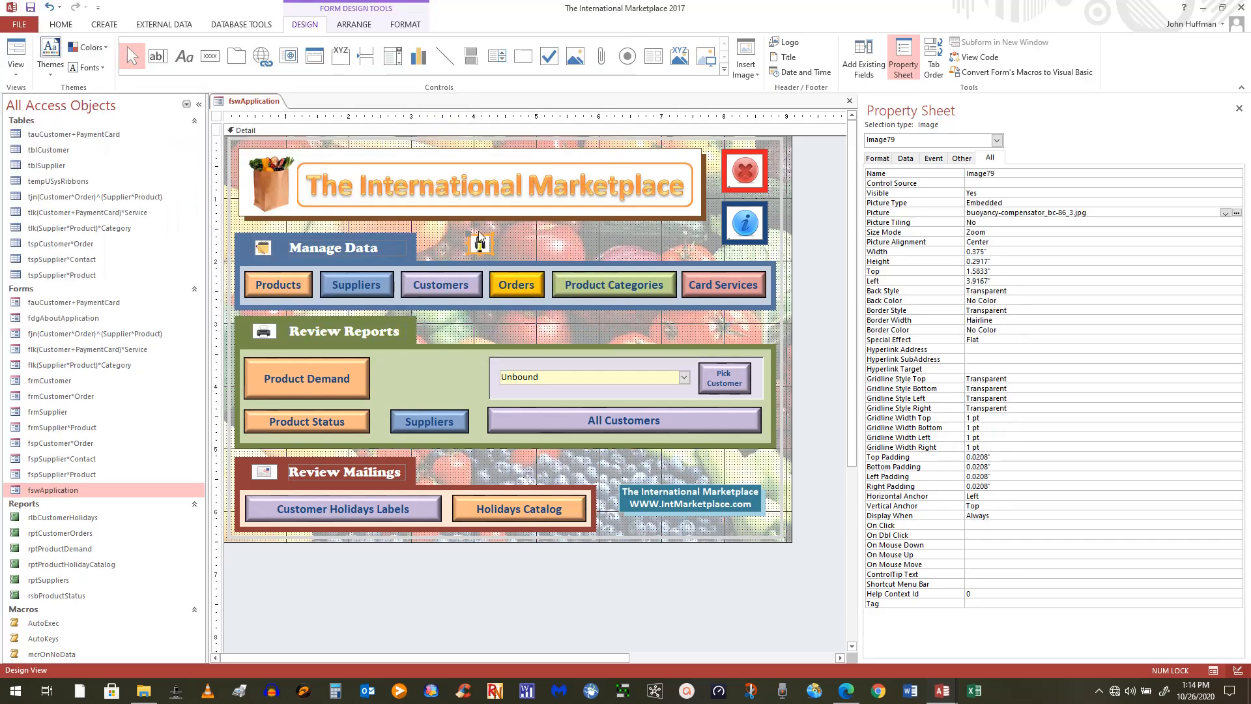
Delete the scuba tank image above the Customers button
click(544, 249)
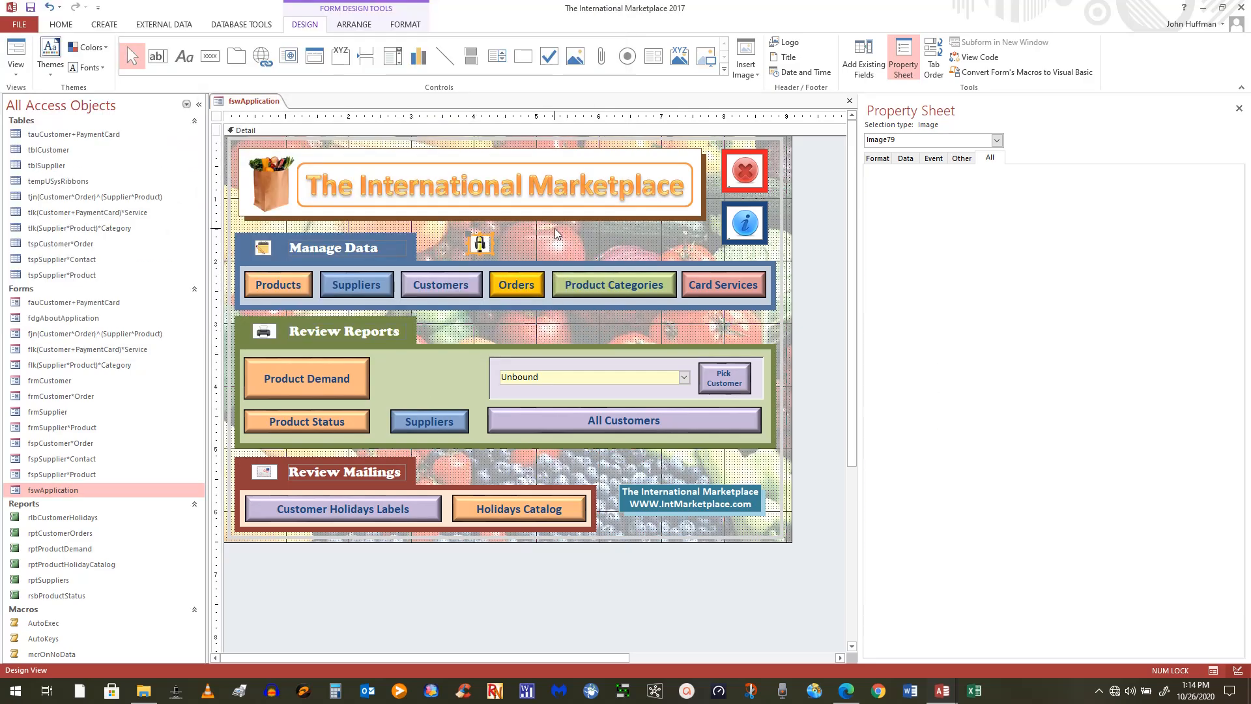
click(491, 250)
key(Delete)
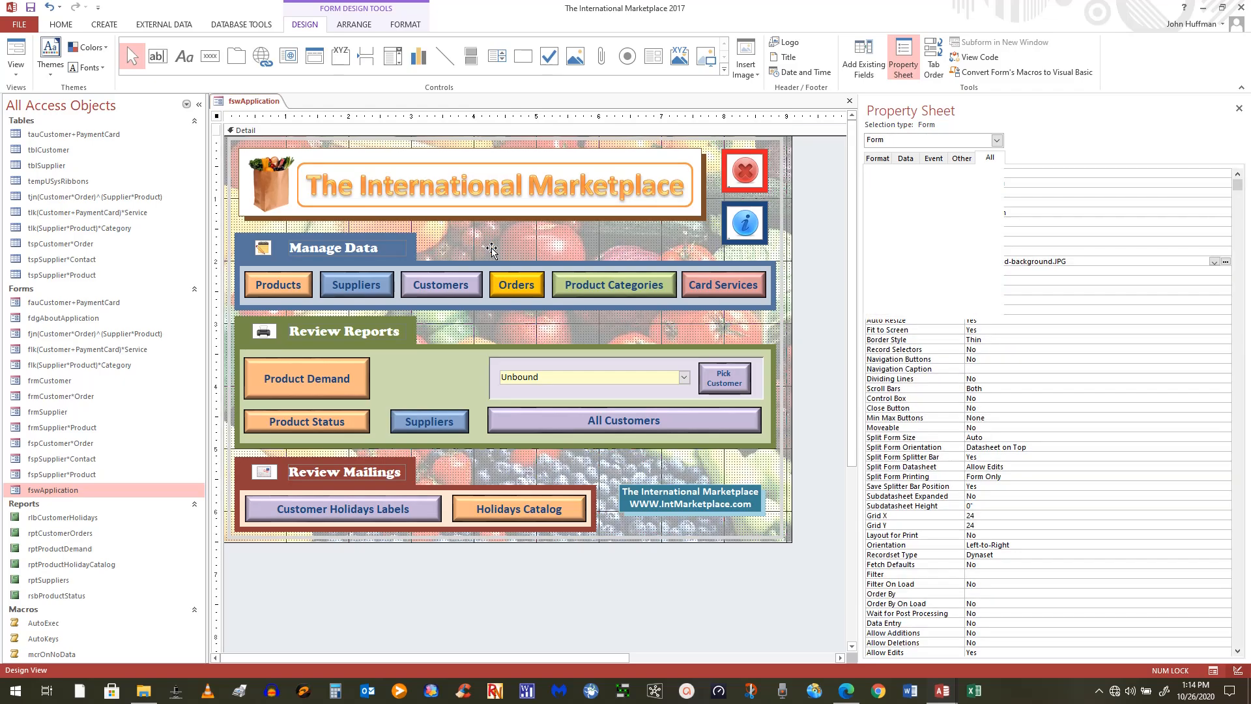
click(491, 249)
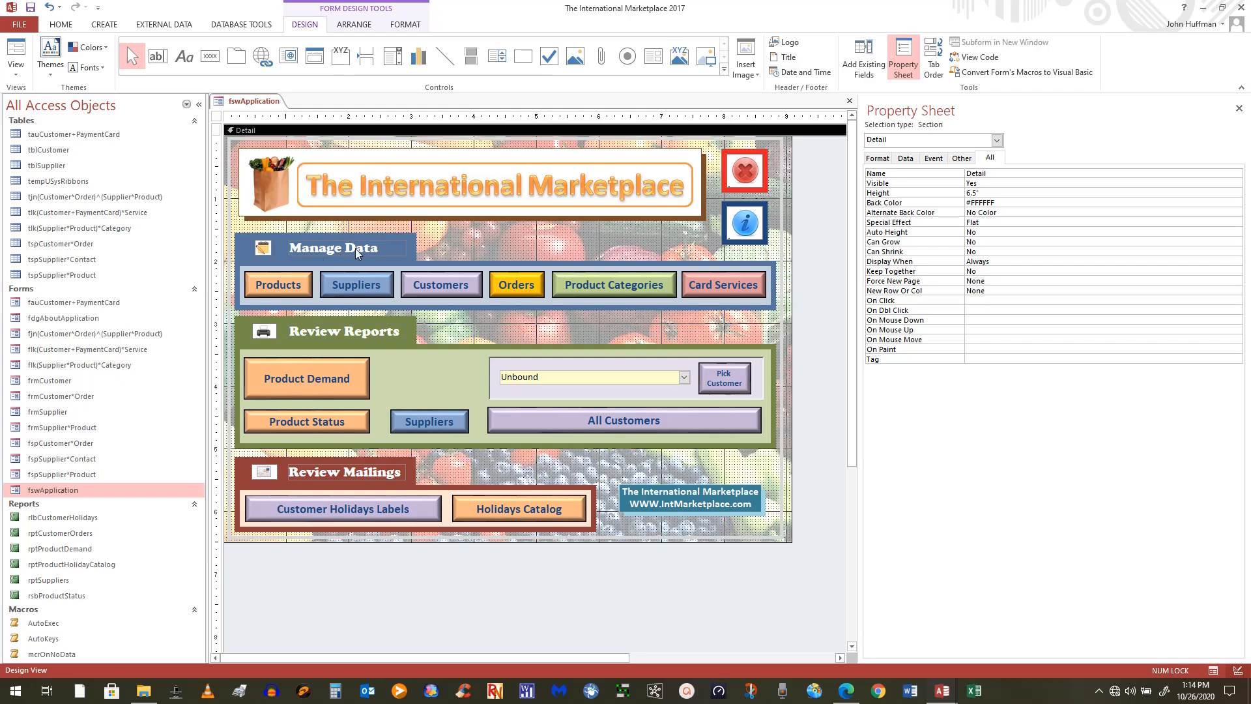
Inspect the properties of the blue rectangle behind the Manage Data heading
click(553, 237)
click(414, 245)
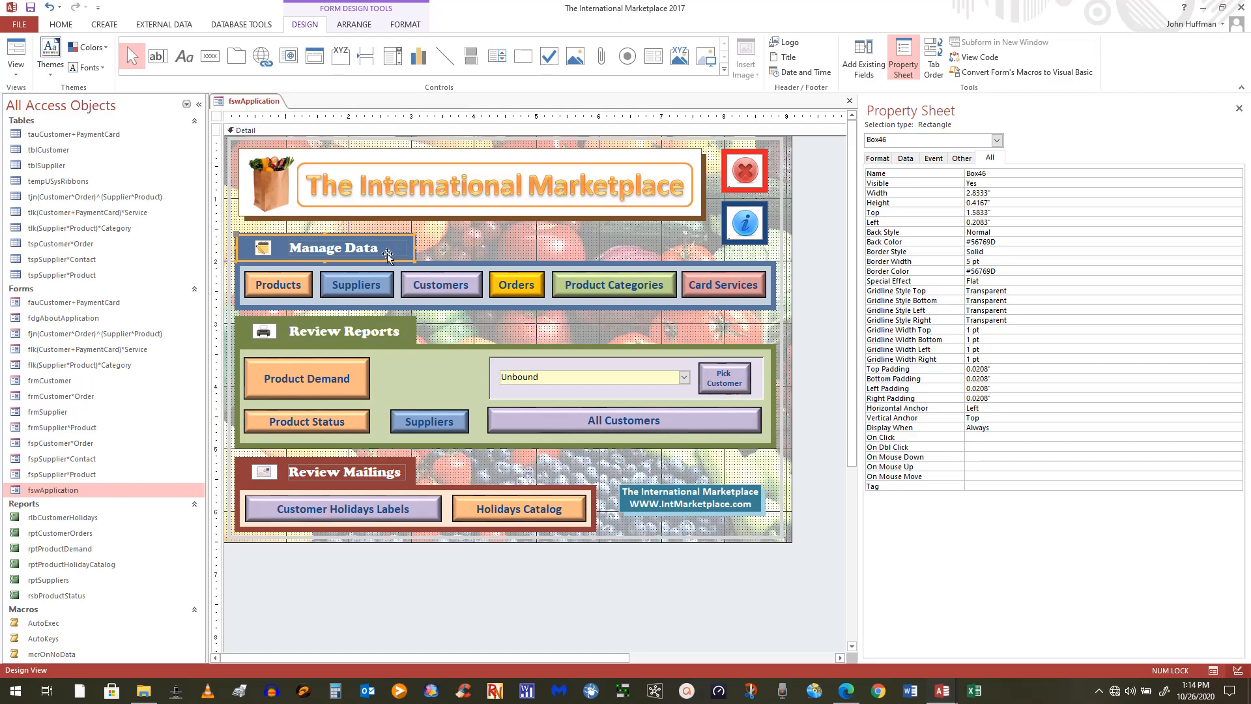
click(482, 247)
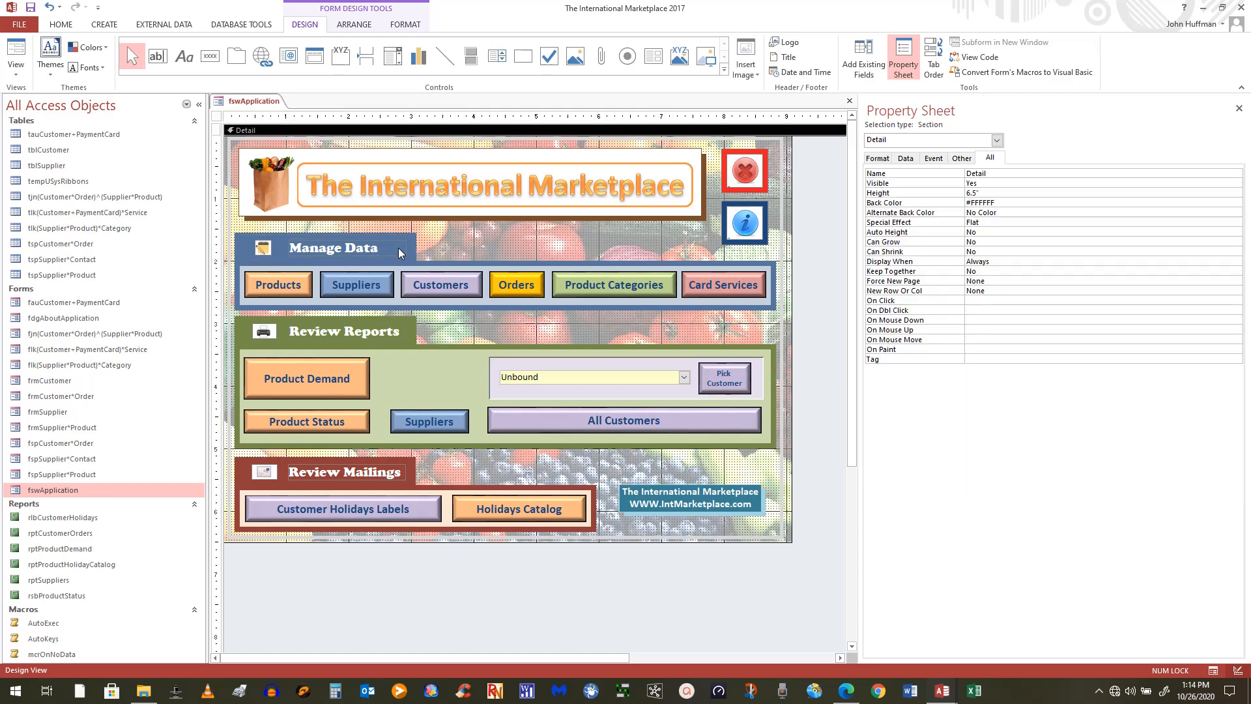
Send the Manage Data label to the back, behind its blue rectangle
click(383, 248)
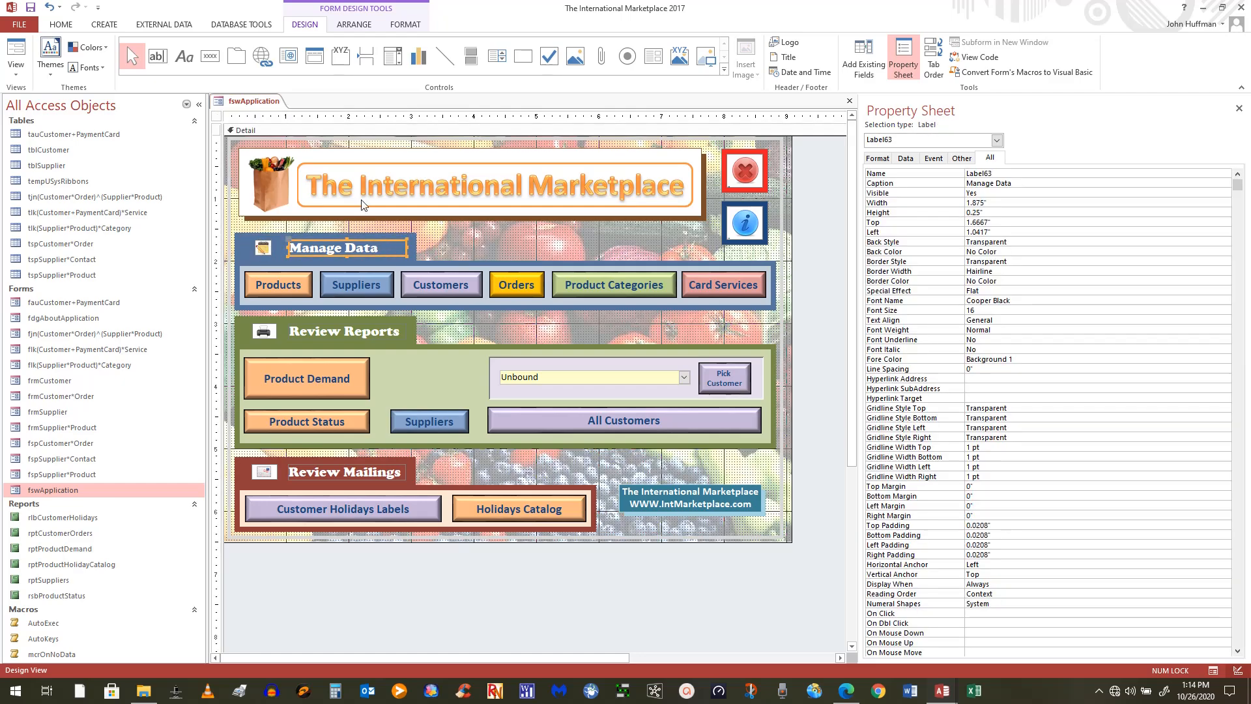
click(403, 25)
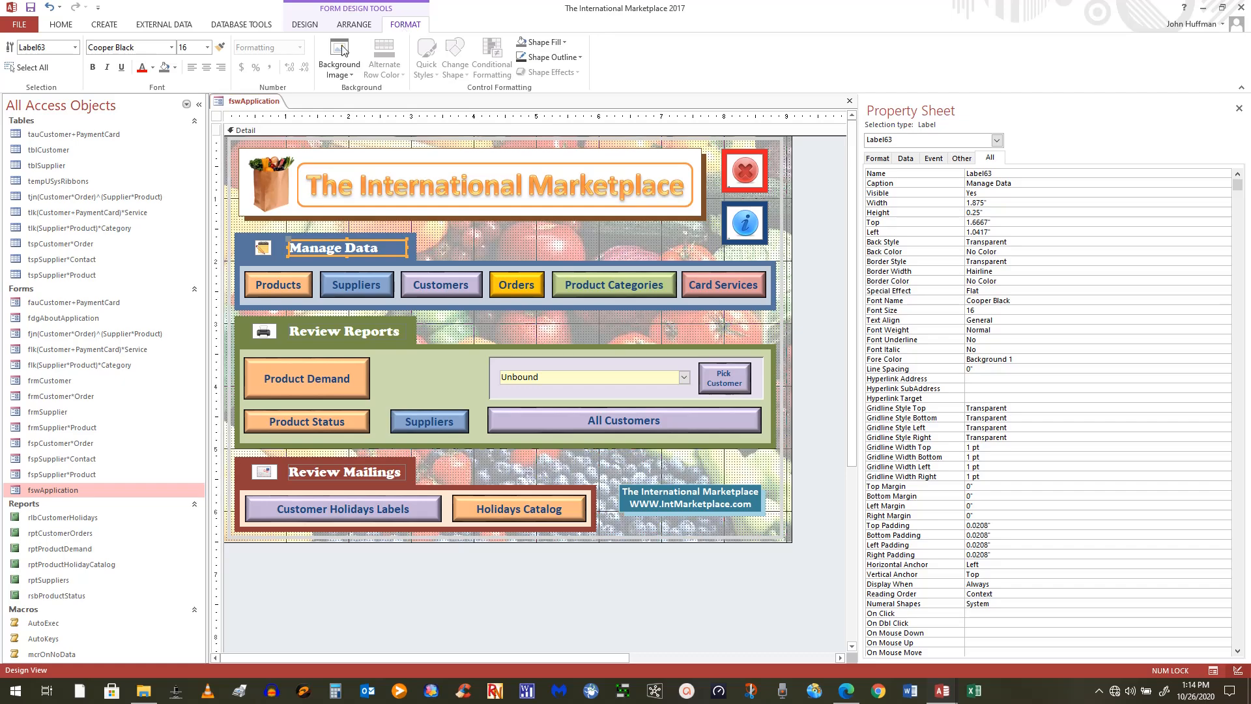
click(354, 25)
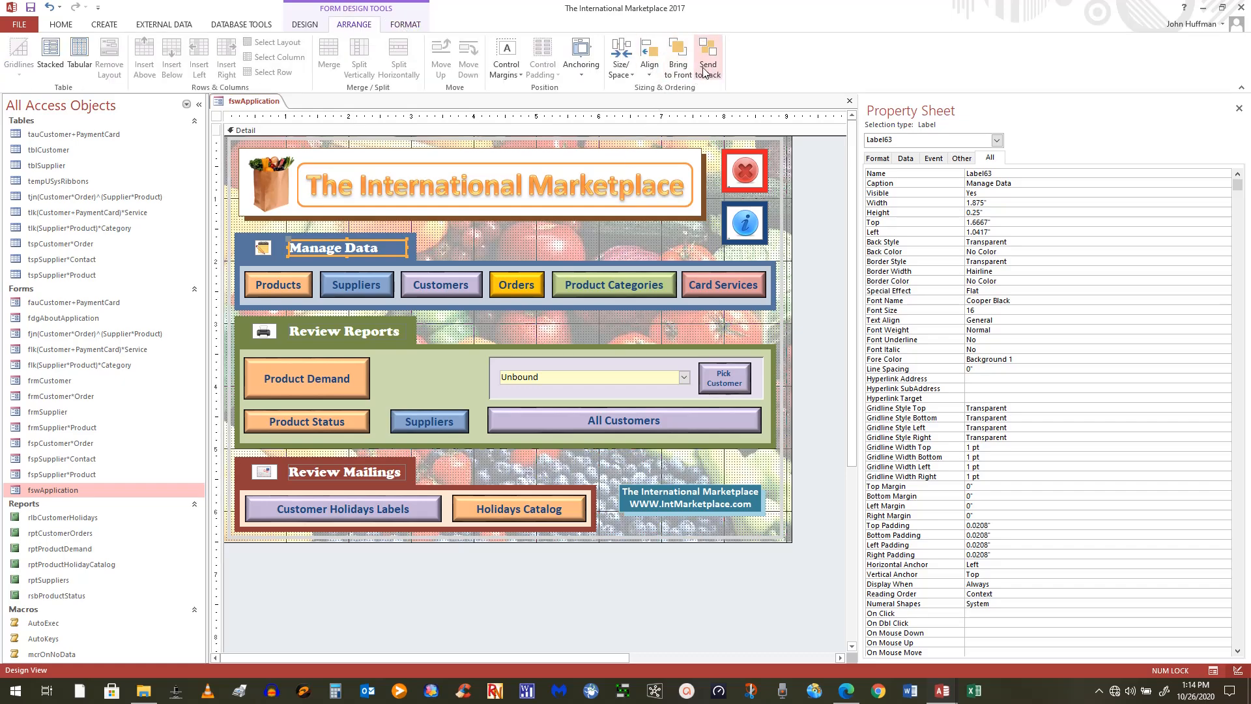
click(681, 73)
click(708, 65)
click(405, 241)
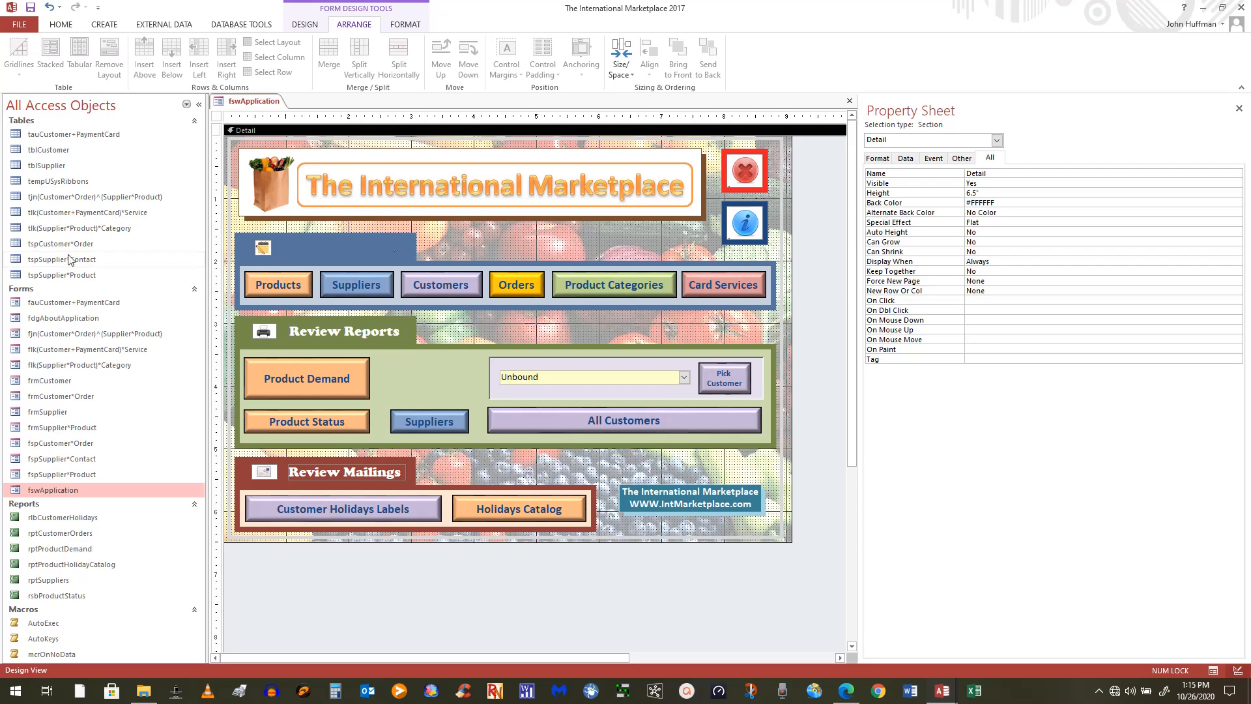
Send the small image beside the Manage Data heading to the back, behind the blue rectangle
click(266, 249)
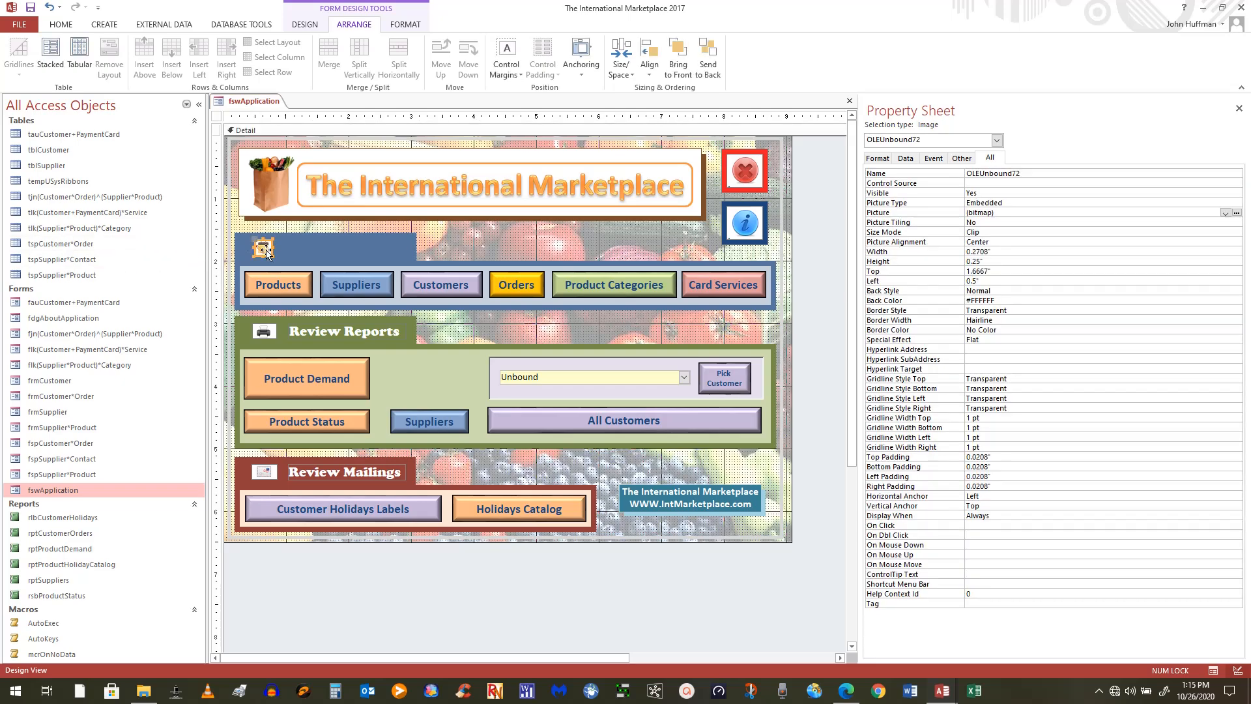
click(713, 52)
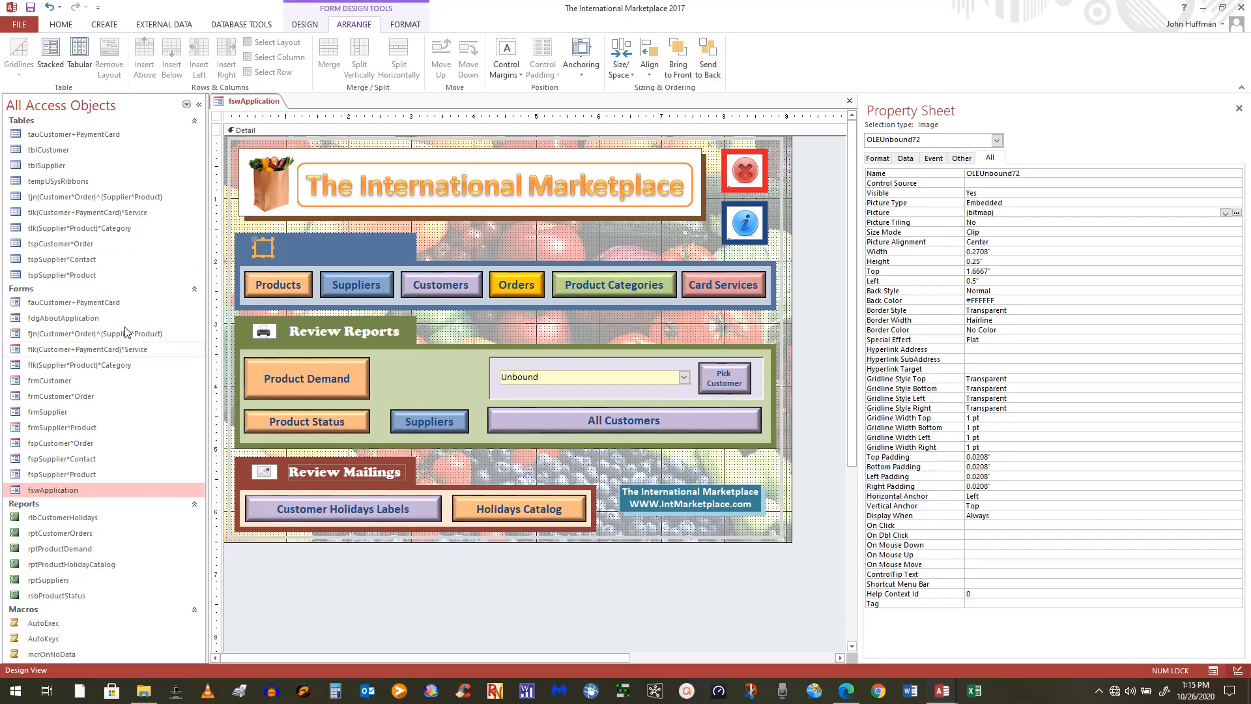
click(460, 237)
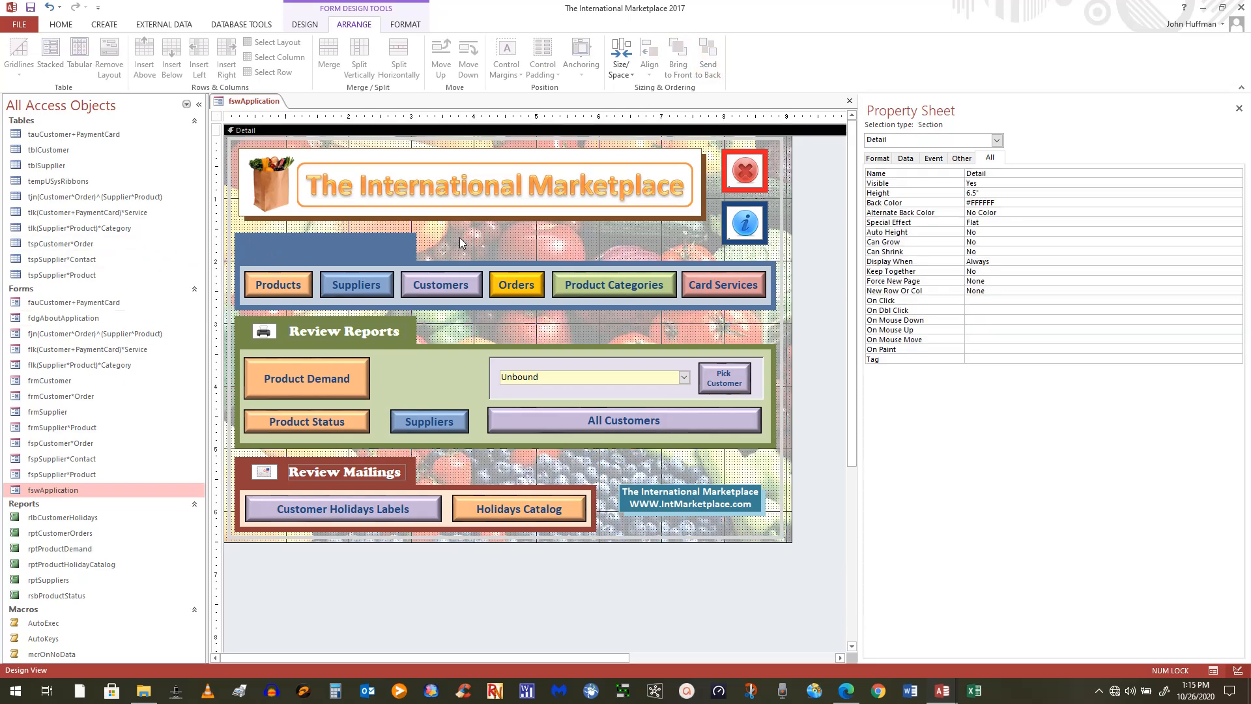
Send the blue Manage Data heading rectangle to the back, behind its label and image
click(349, 246)
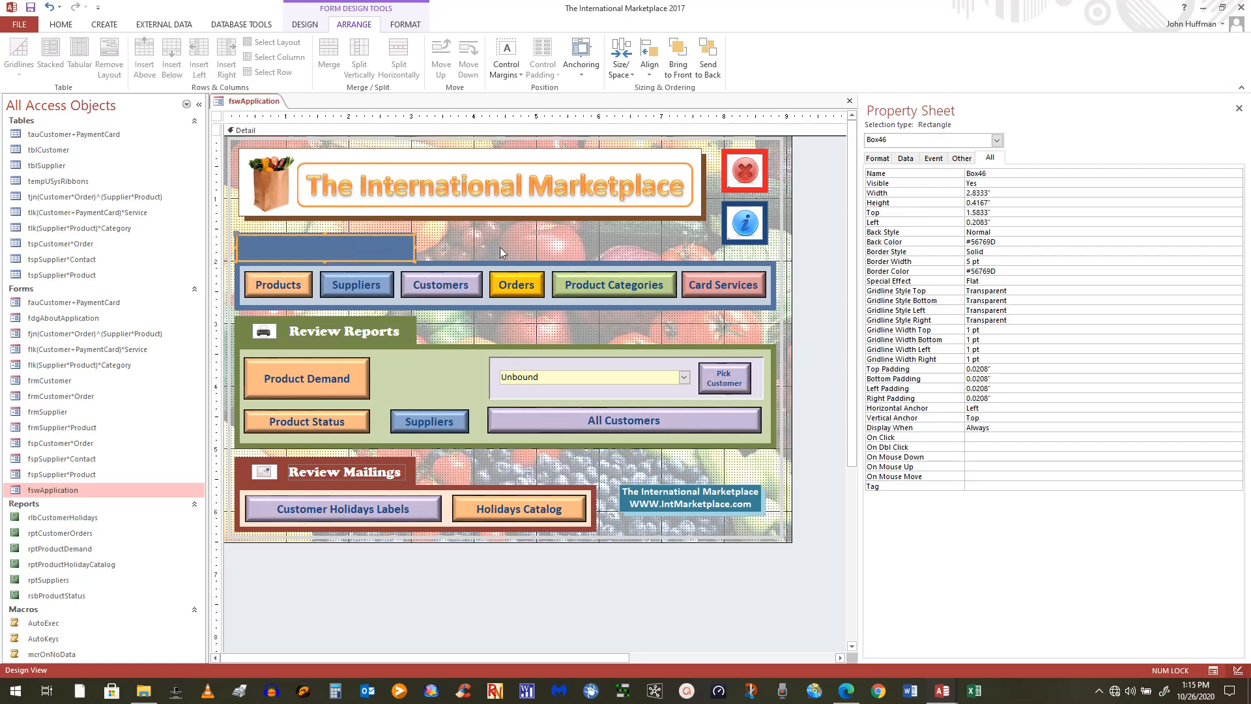
click(483, 246)
click(350, 243)
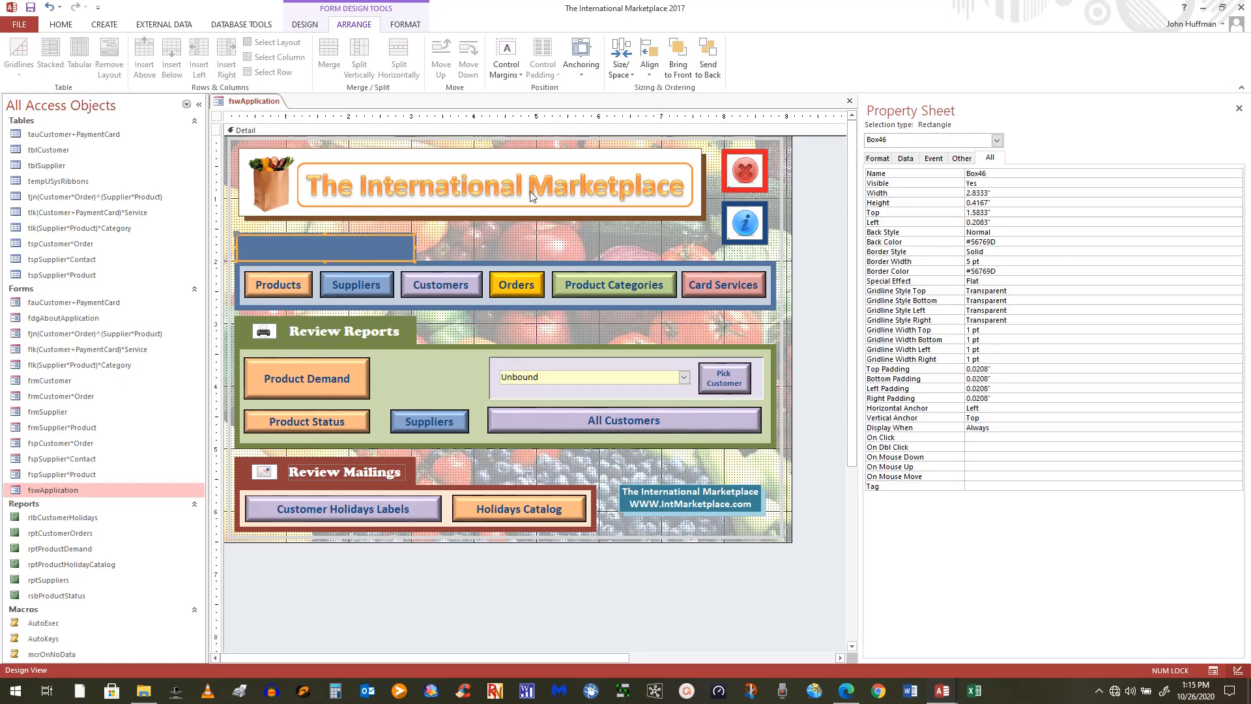
click(710, 70)
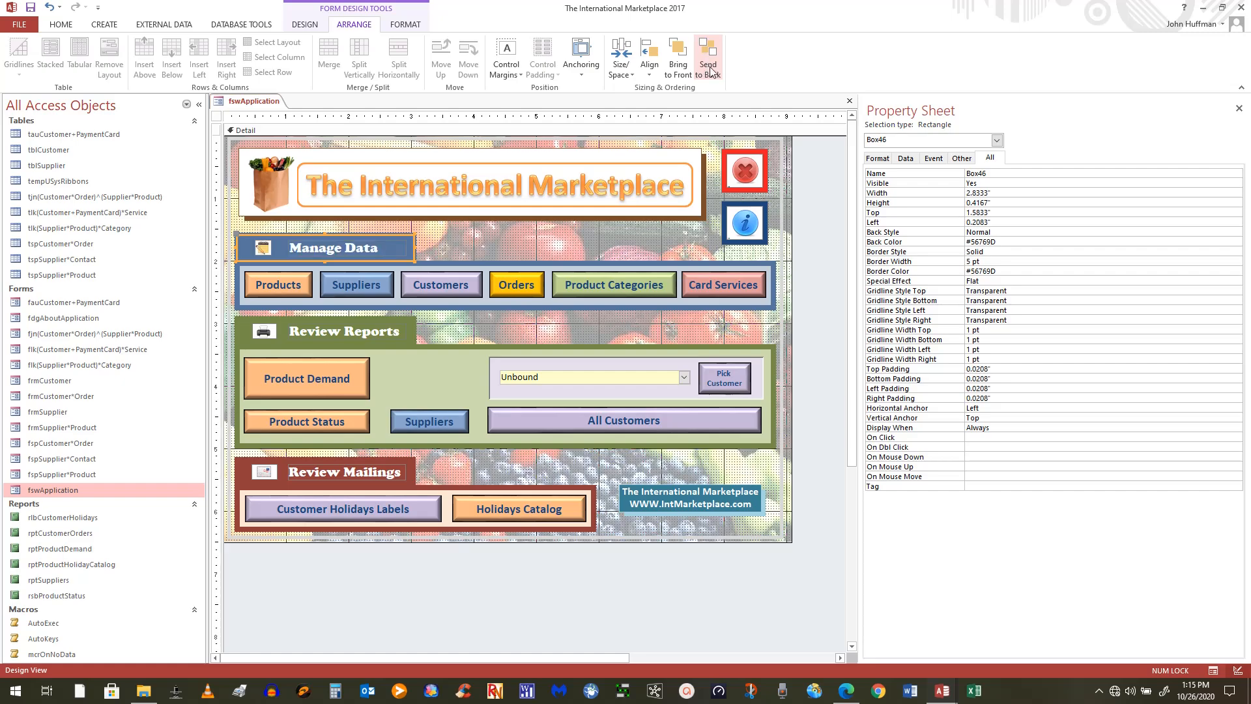
click(522, 241)
click(522, 240)
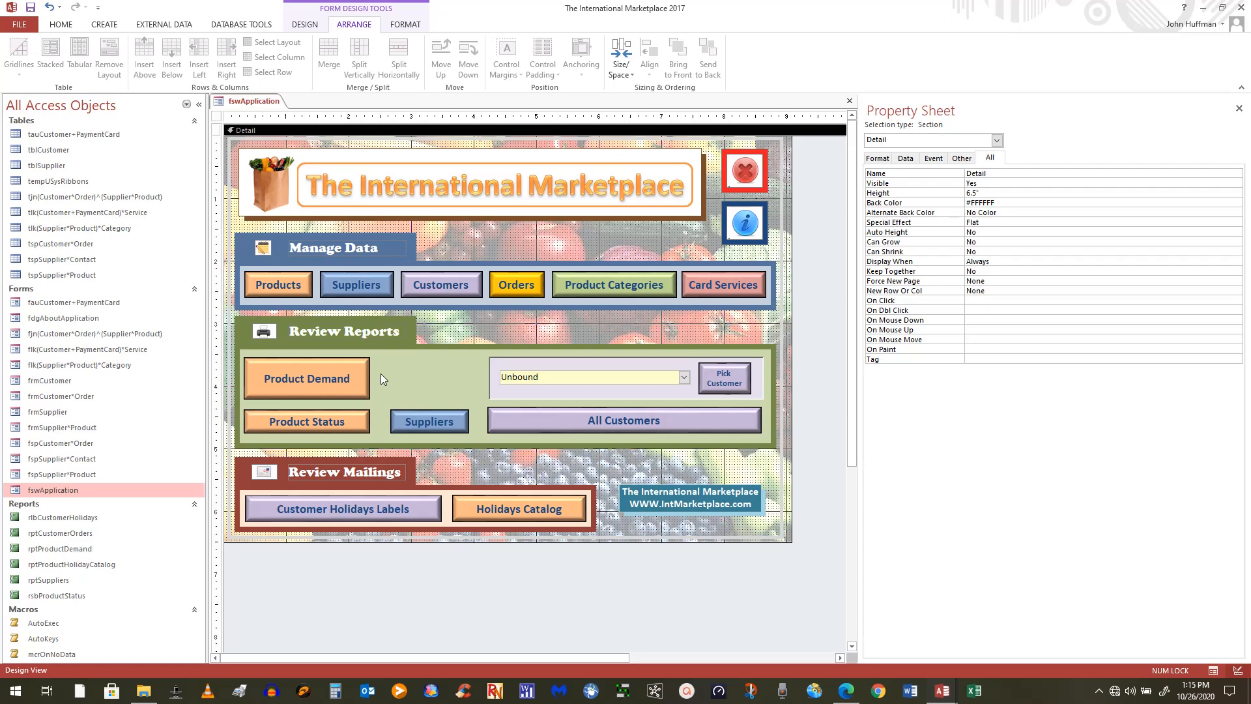
Examine the properties of the rectangle around the Manage Data buttons, the Detail section and the red quit button
click(499, 307)
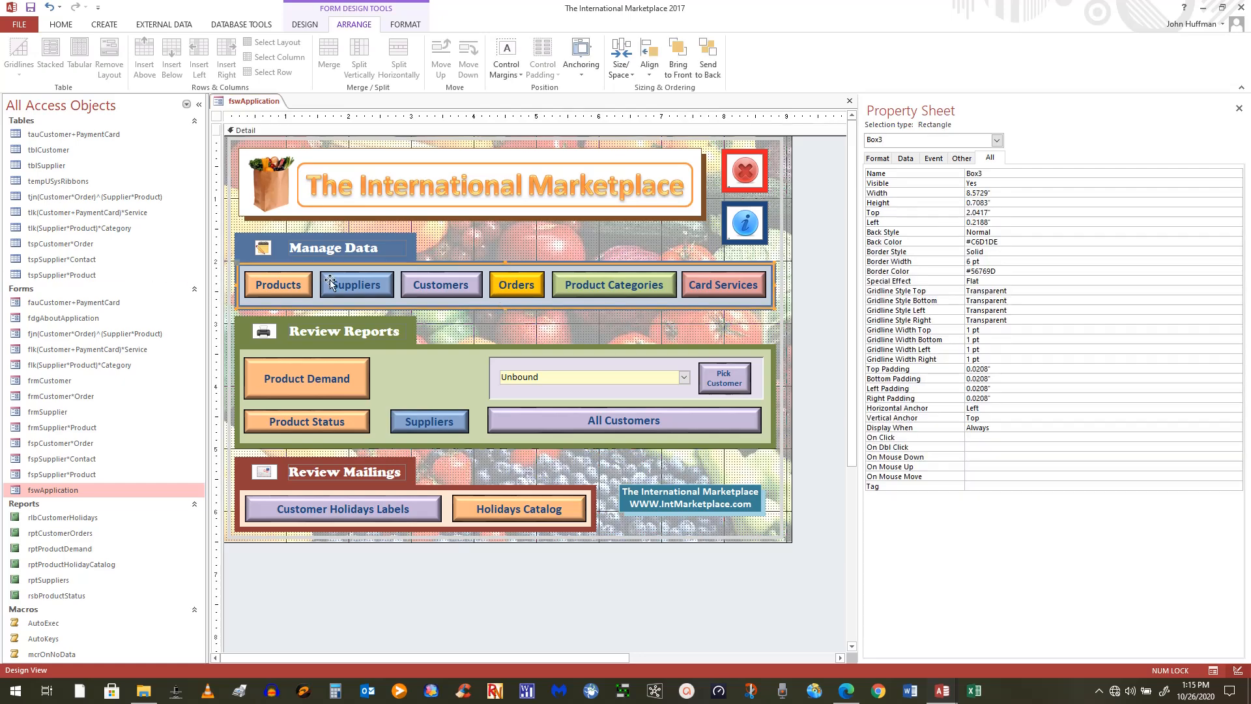
click(306, 25)
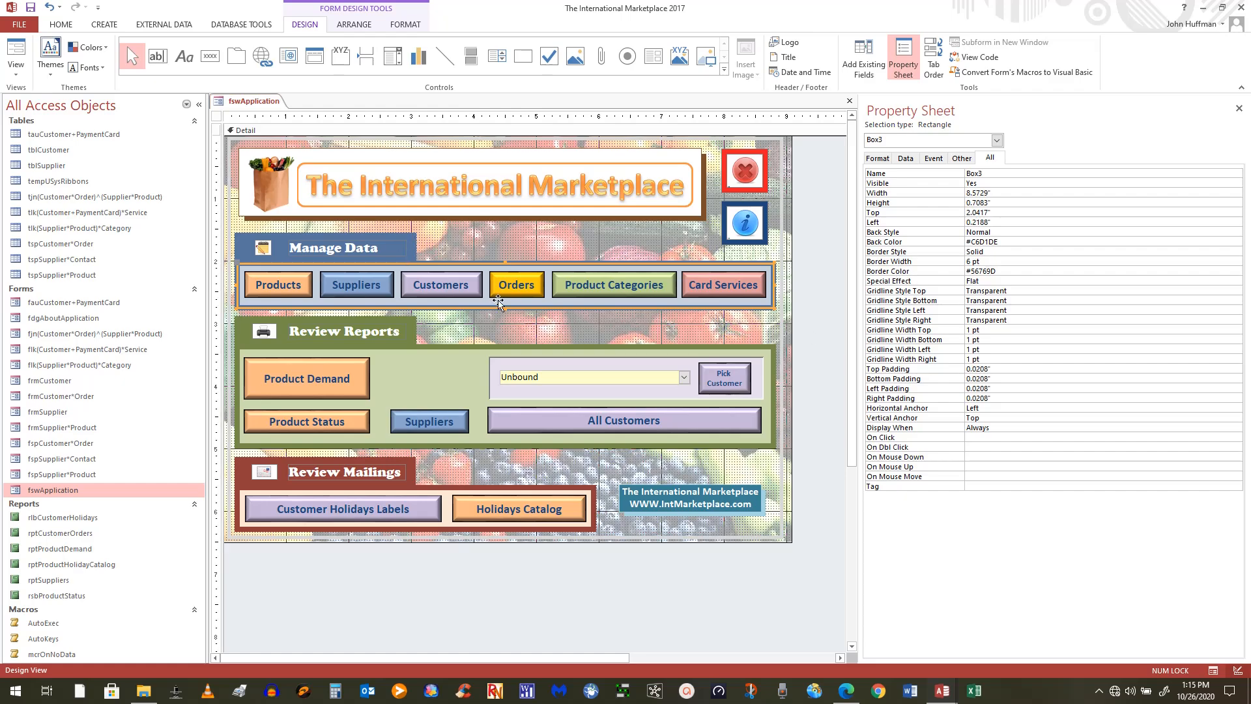
click(584, 239)
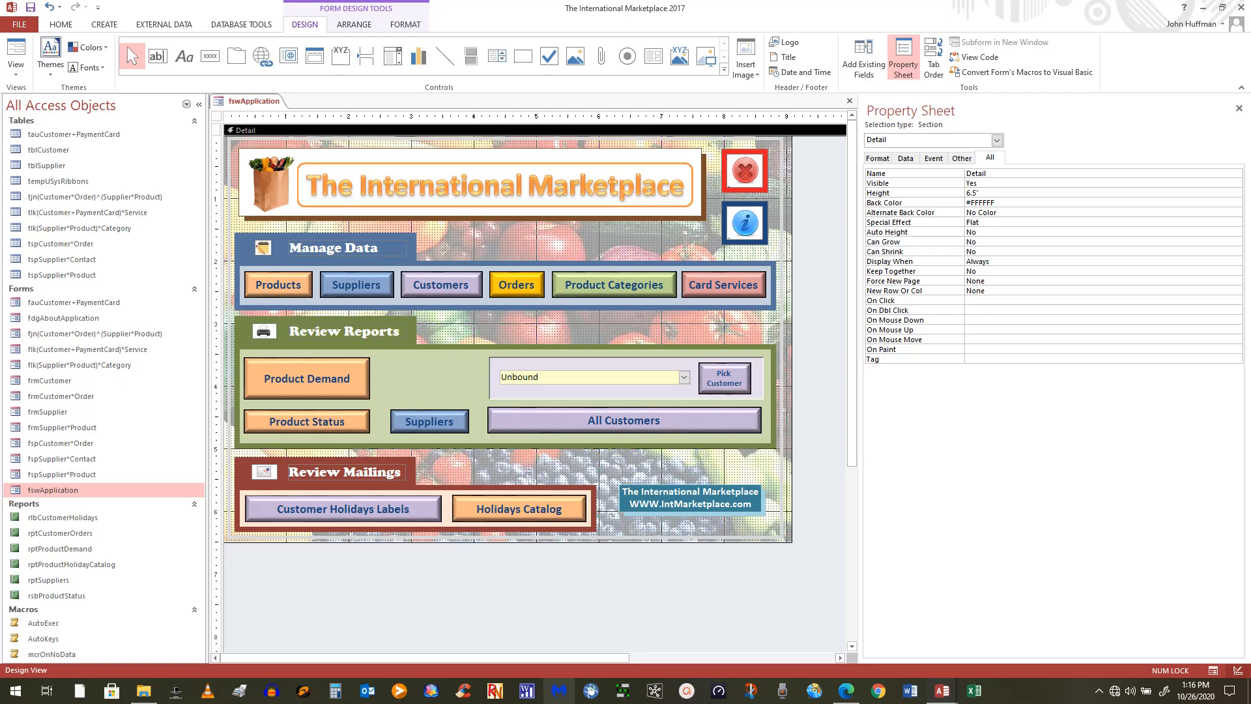
click(731, 184)
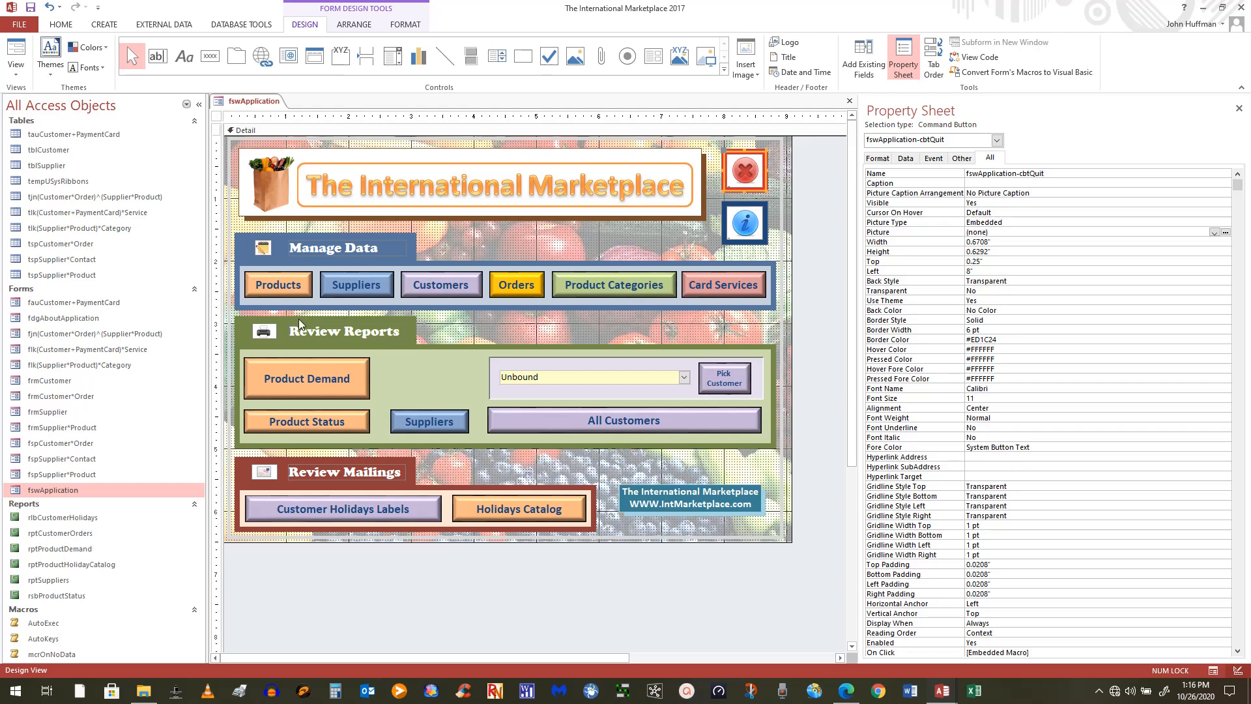
Set the Product Demand button's Picture Caption Arrangement to Left
click(281, 395)
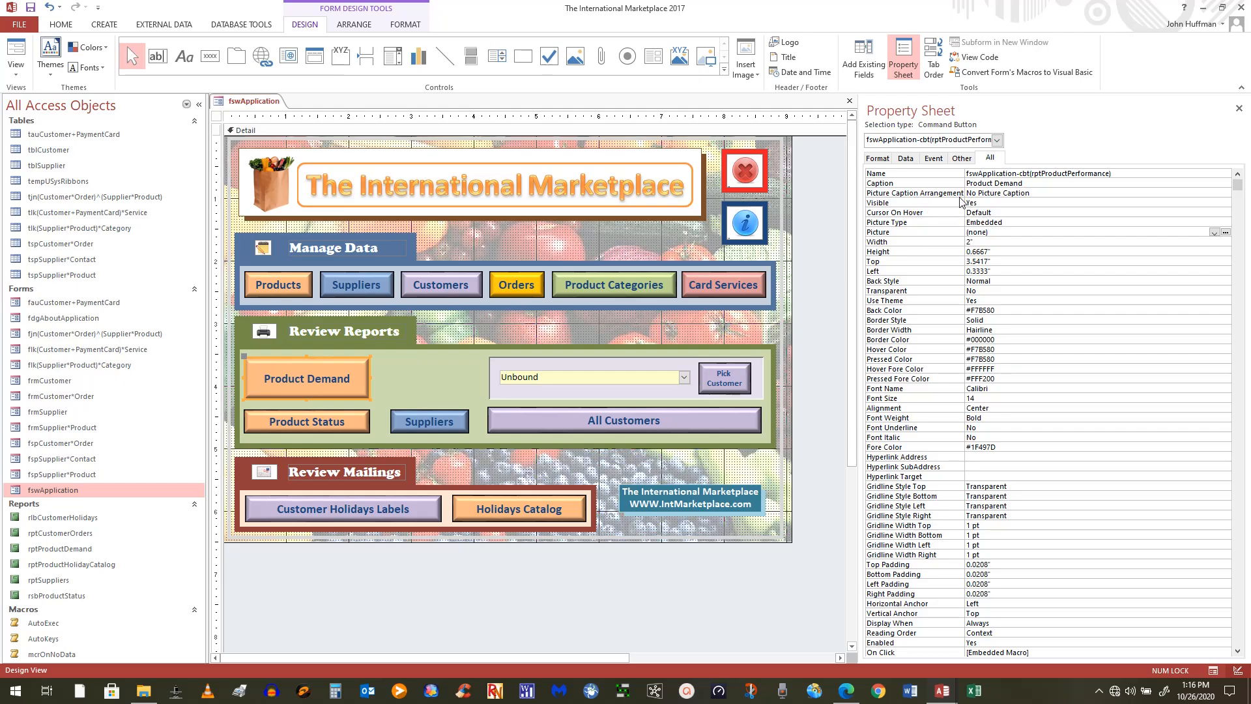
click(1046, 194)
click(1225, 194)
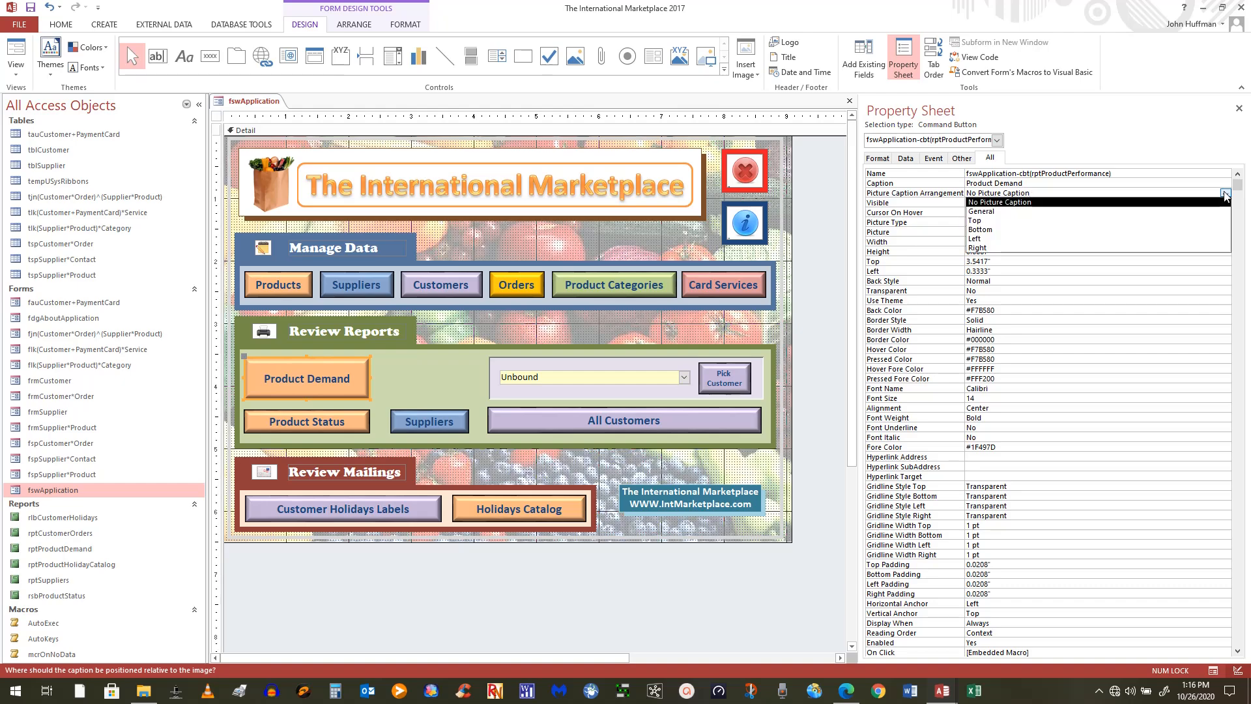
click(987, 240)
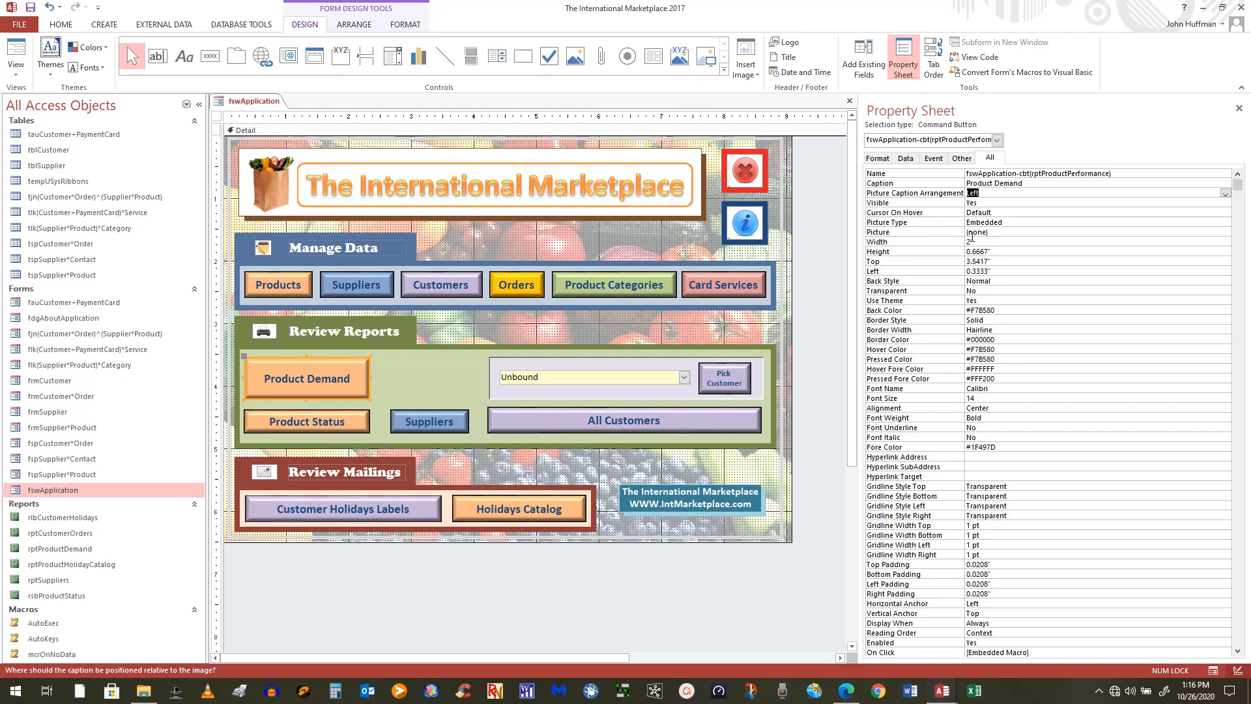
Check the Product Demand button's picture type, preview the built-in Arrow Right picture, and choose Apply Filter as its picture
click(1017, 222)
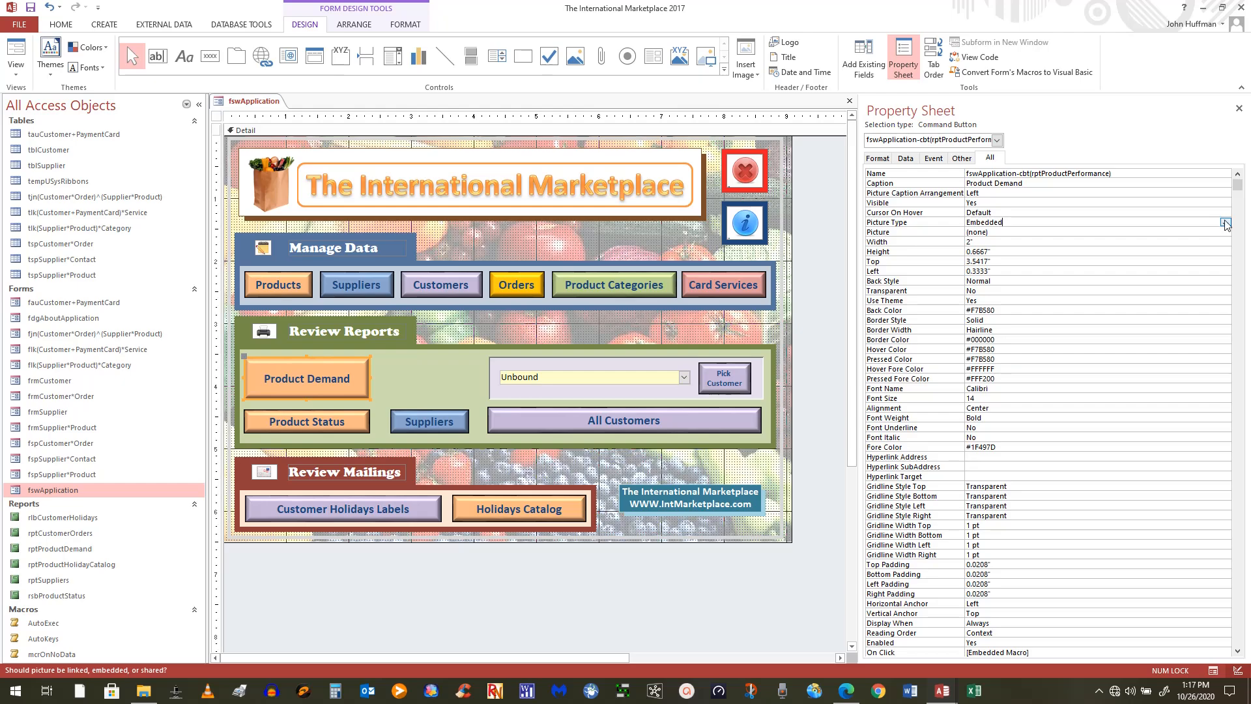
click(1224, 222)
click(1013, 231)
click(1065, 233)
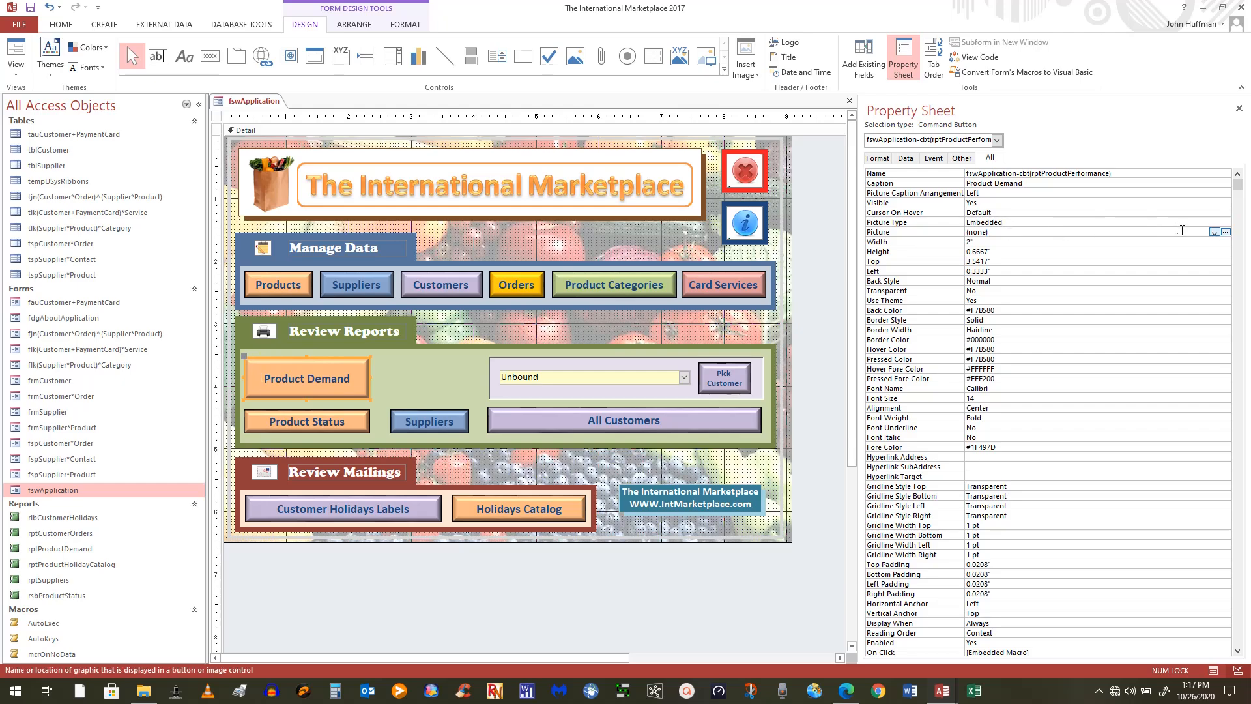
click(1226, 233)
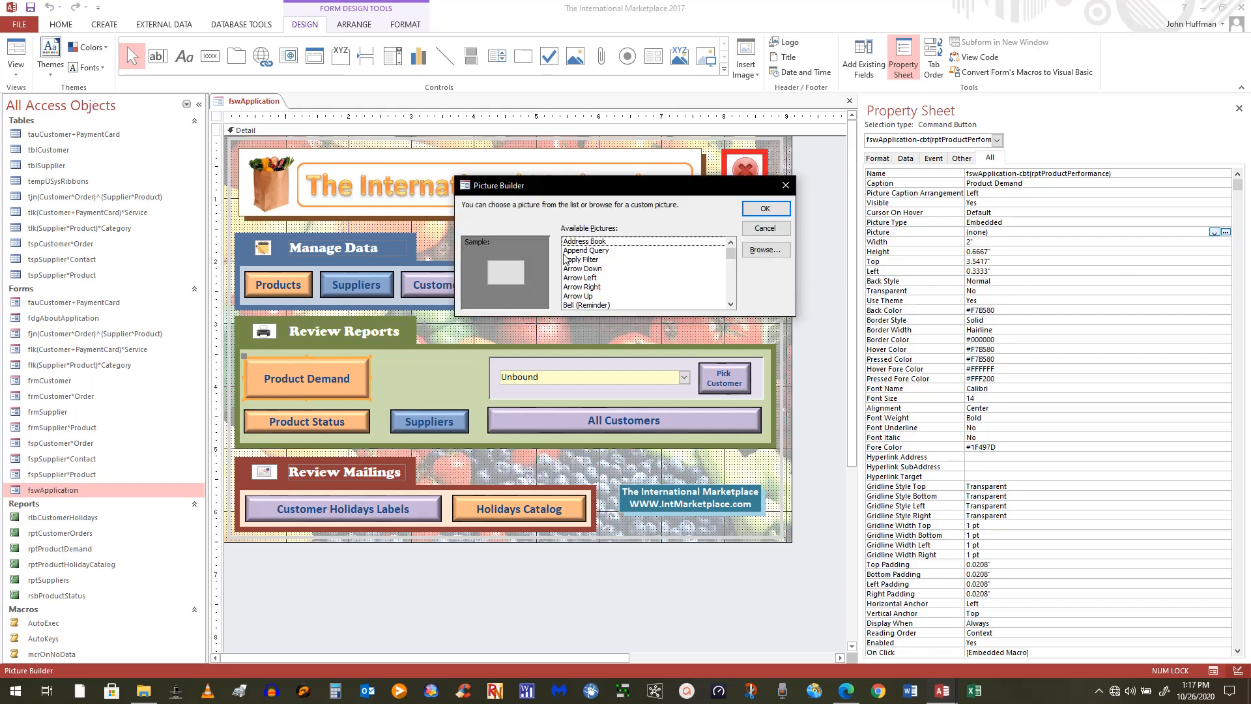
click(571, 260)
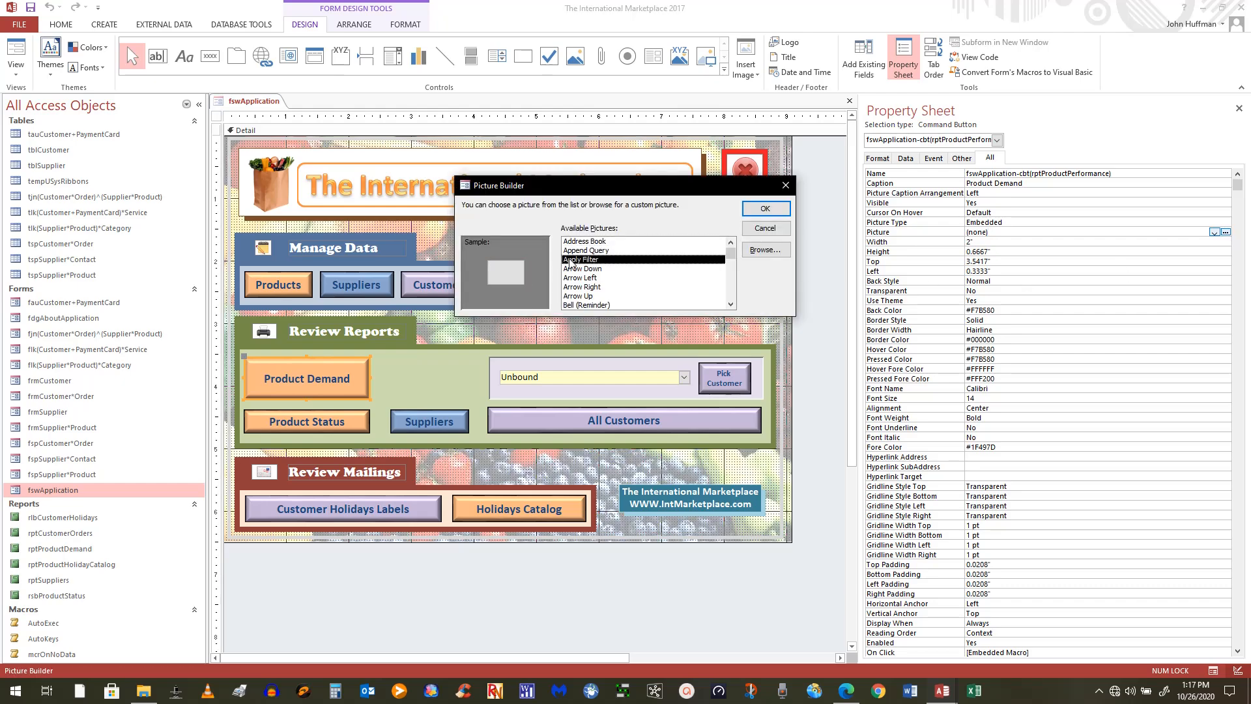
click(577, 288)
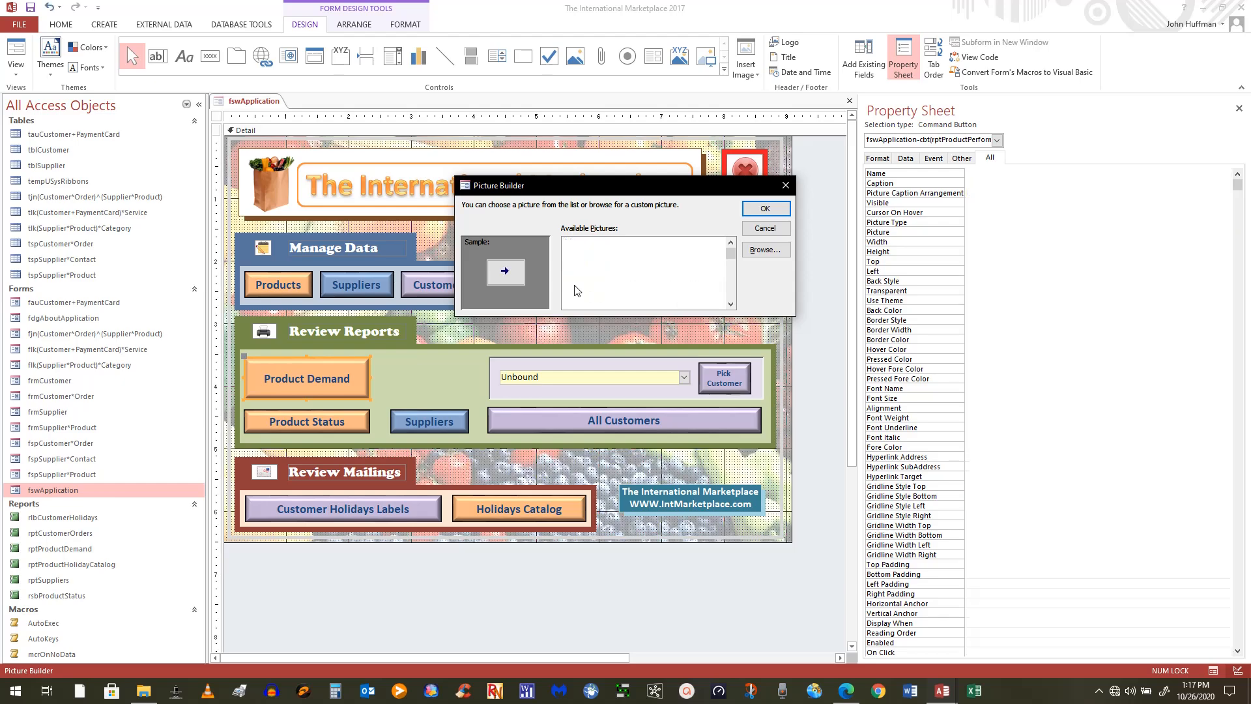
click(579, 260)
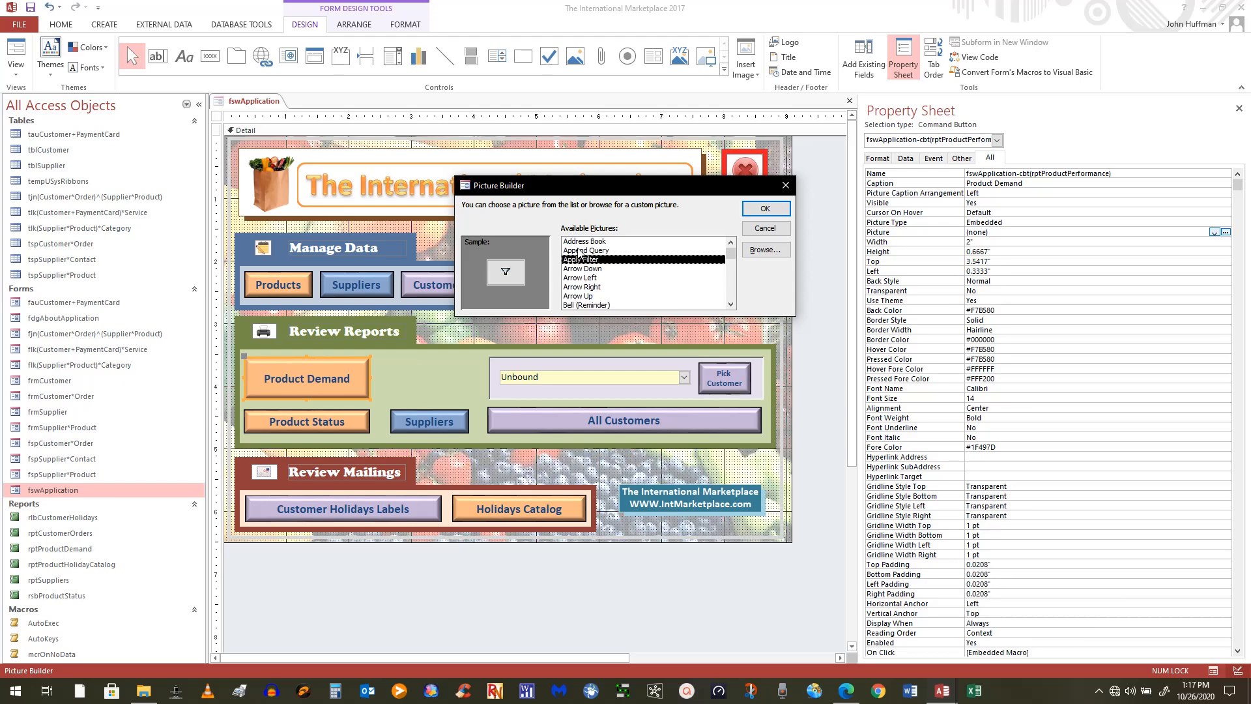
Browse the annotate folder in My Images on the H: drive for bitmaps, and apply the built-in Apply Filter picture to the button
click(767, 251)
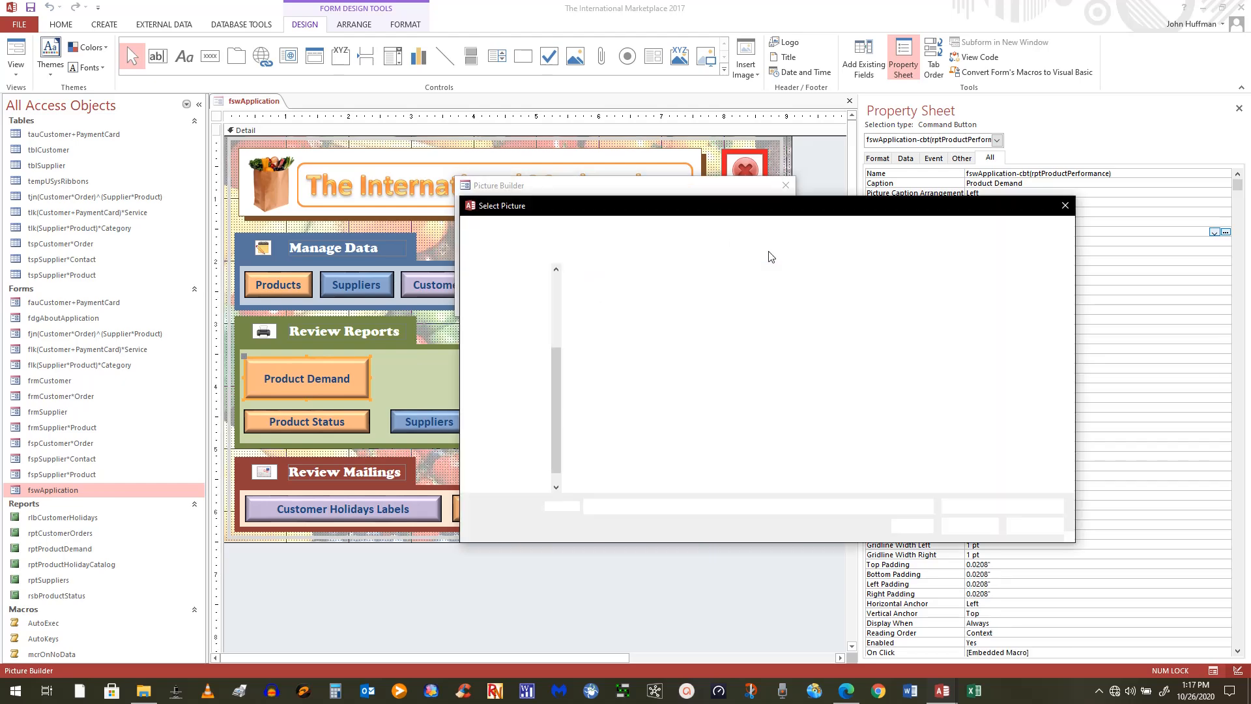
click(519, 458)
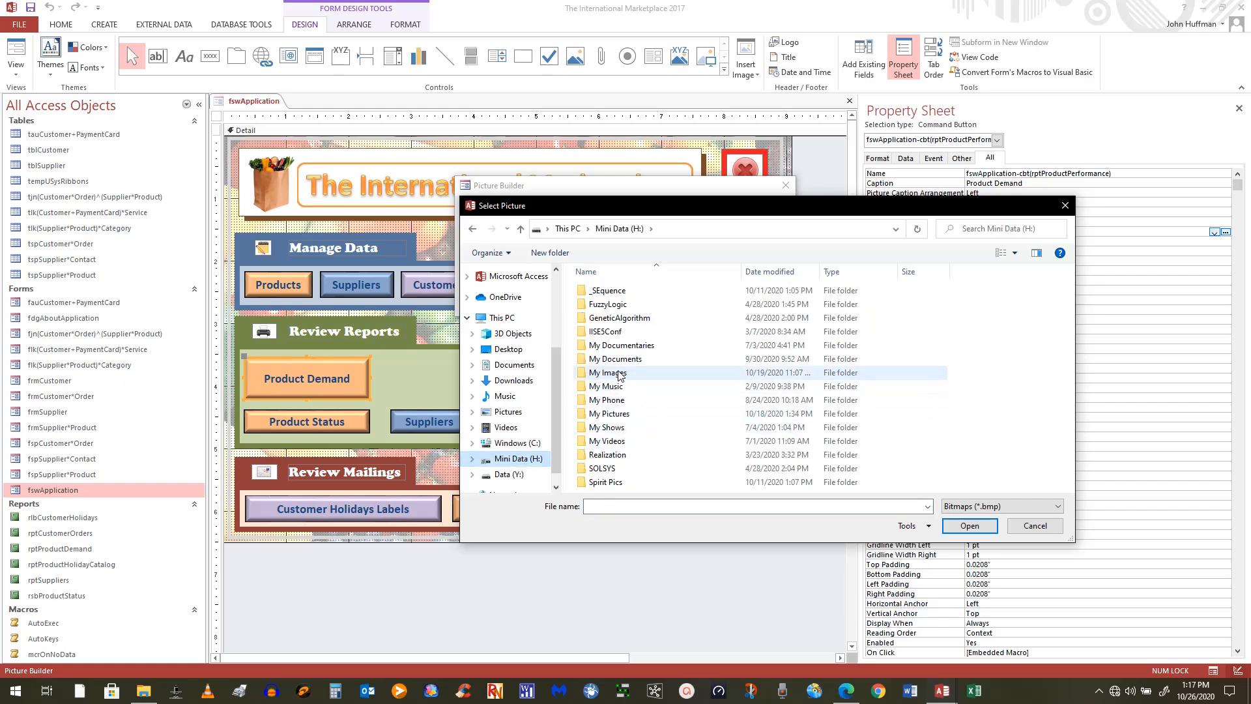
double_click(619, 374)
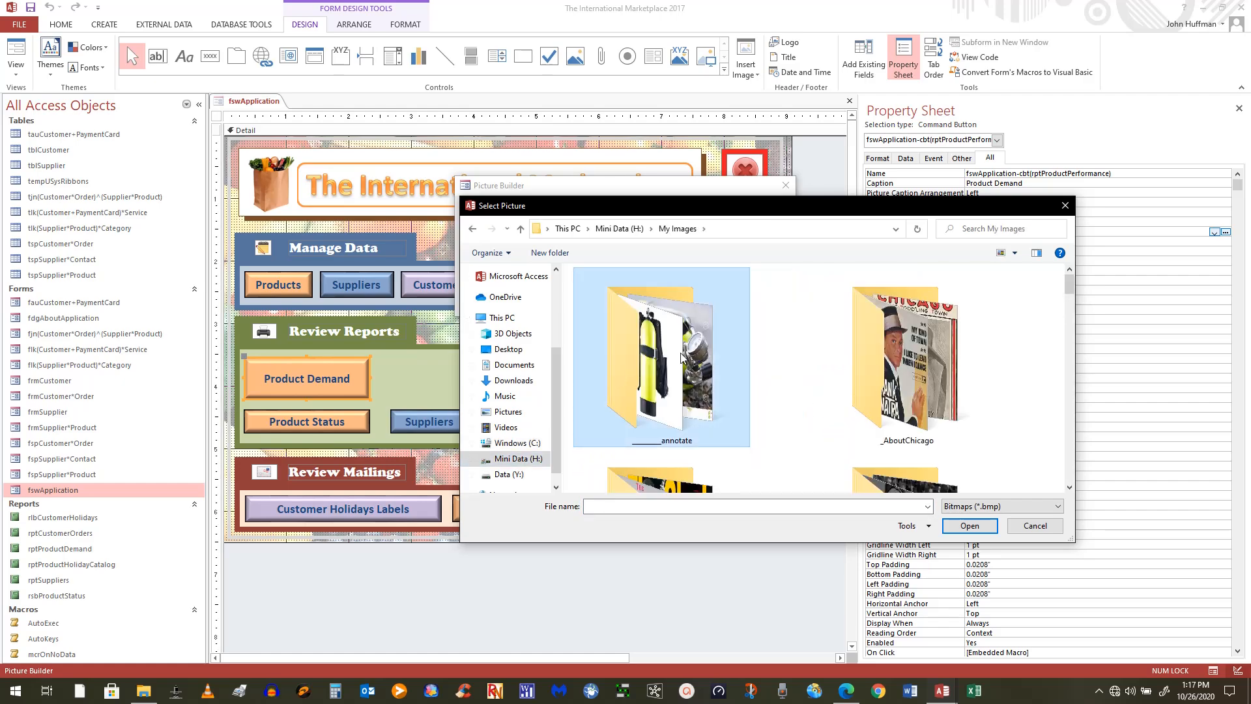
double_click(681, 357)
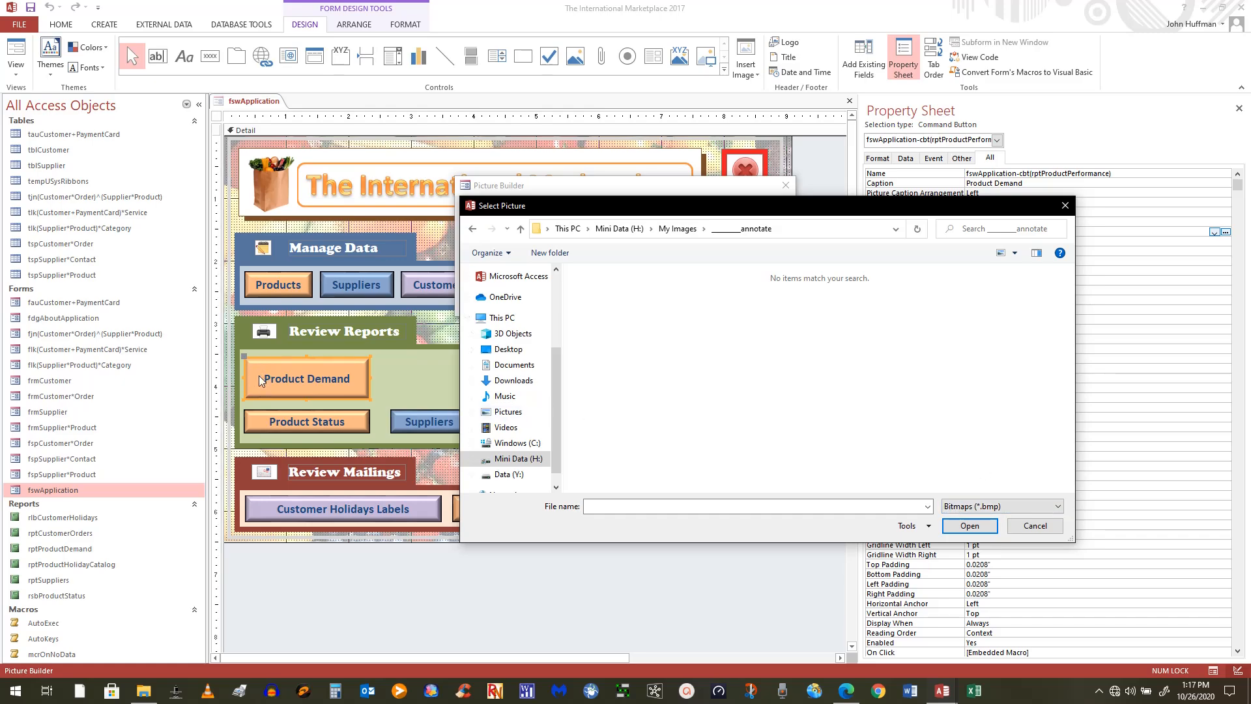
click(1035, 525)
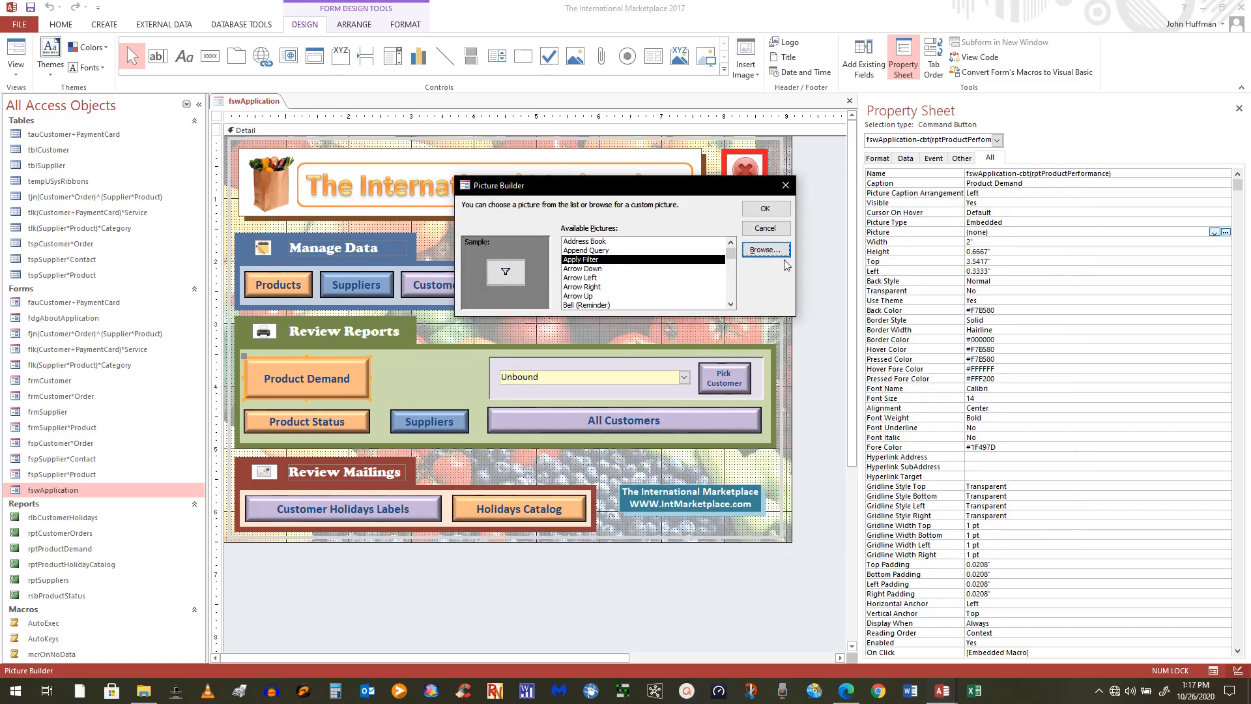
click(771, 209)
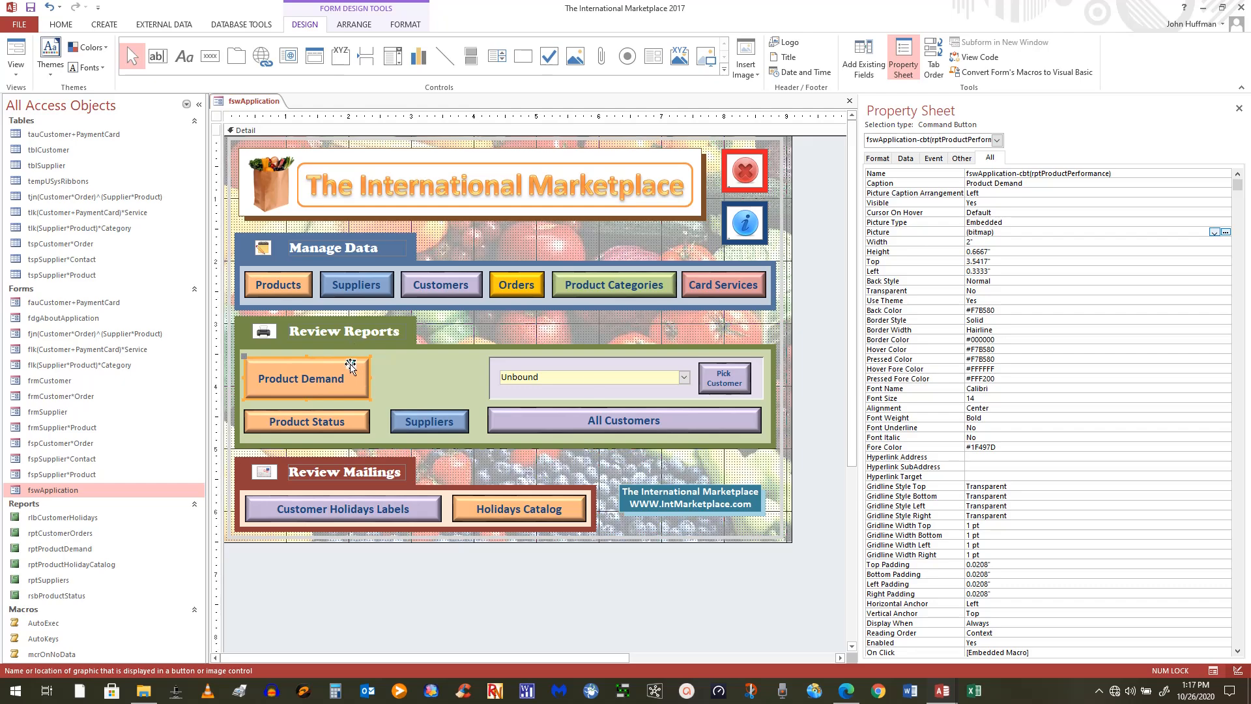
Set the Product Demand button's Picture Caption Arrangement to Right
click(1002, 194)
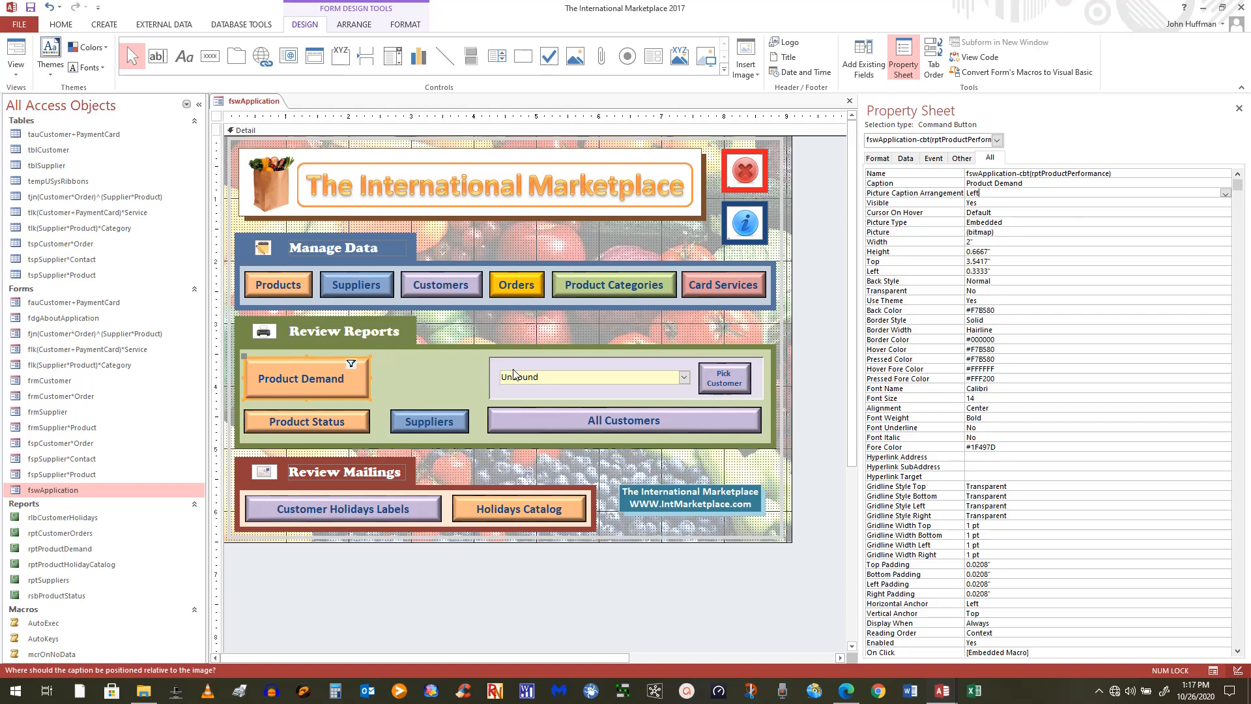
click(356, 387)
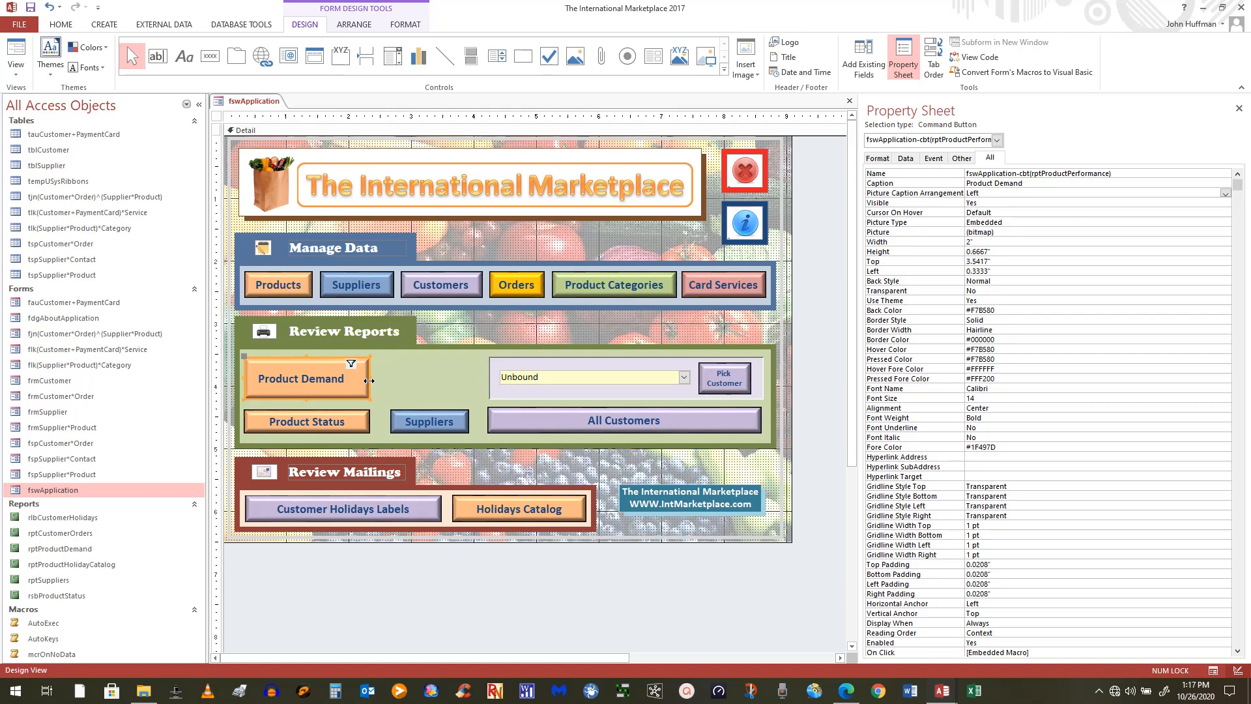
mouse_move(368, 378)
mouse_down()
mouse_move(404, 375)
mouse_move(369, 386)
mouse_up()
click(1191, 190)
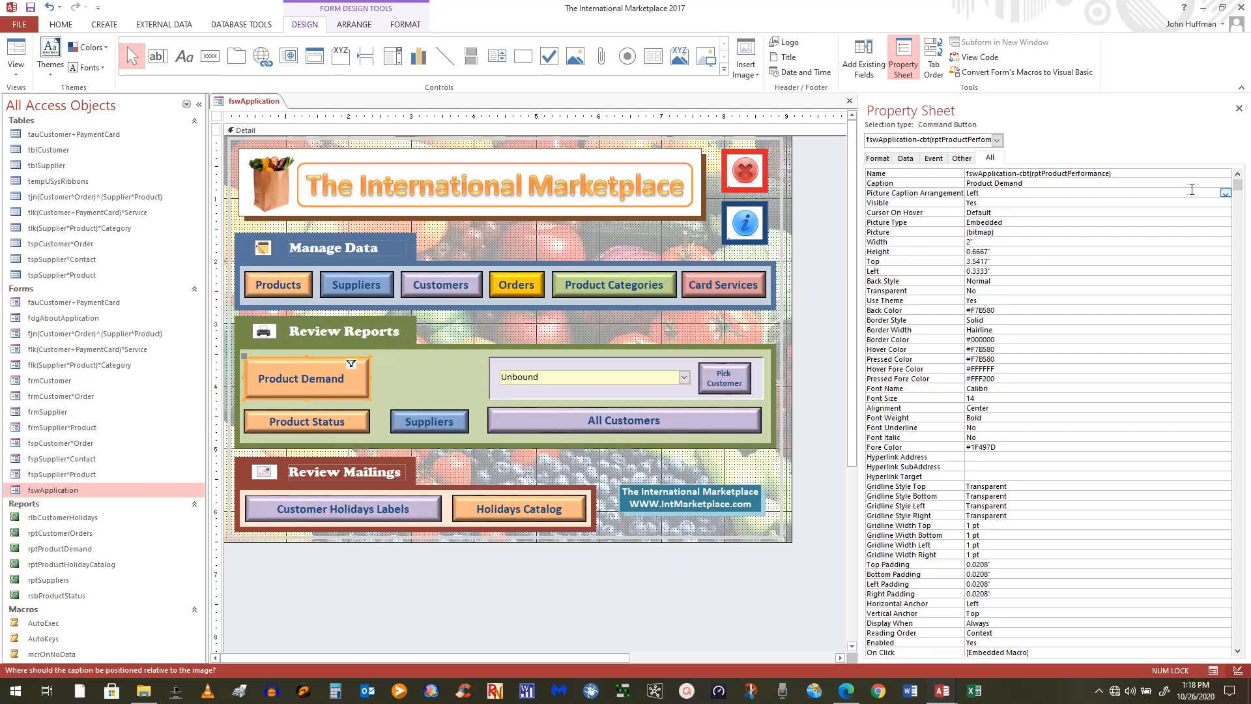
click(1224, 194)
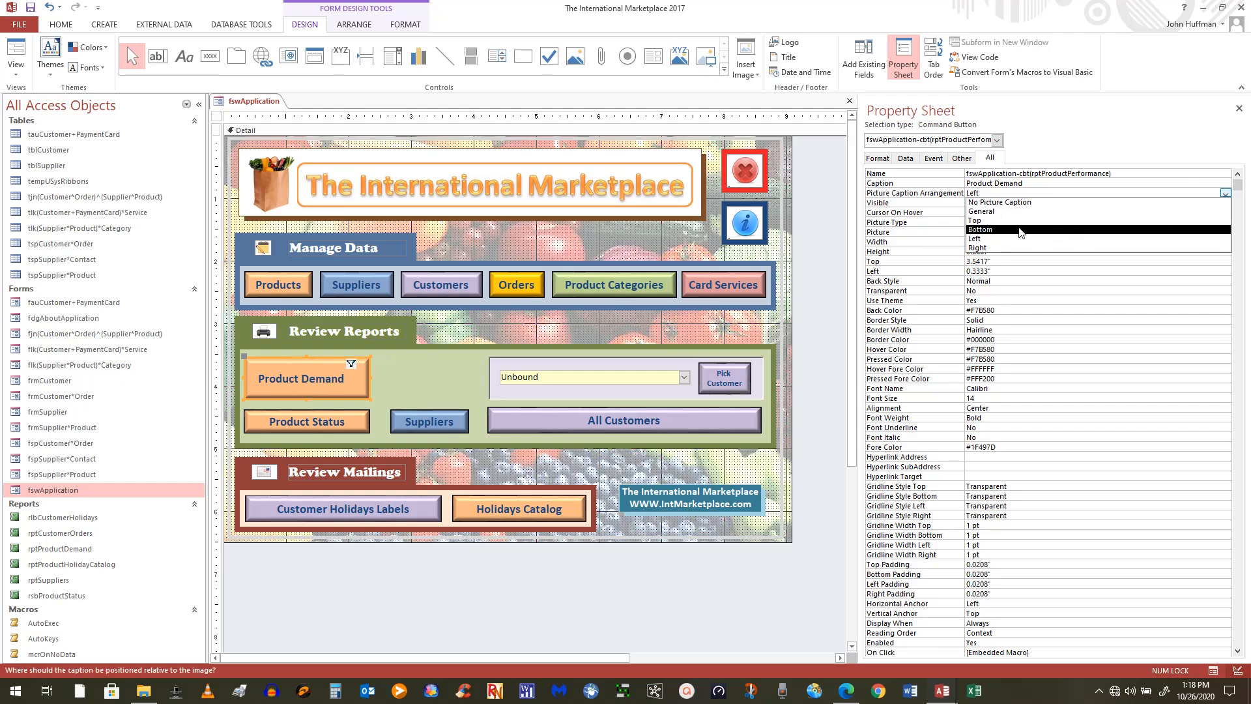
click(984, 248)
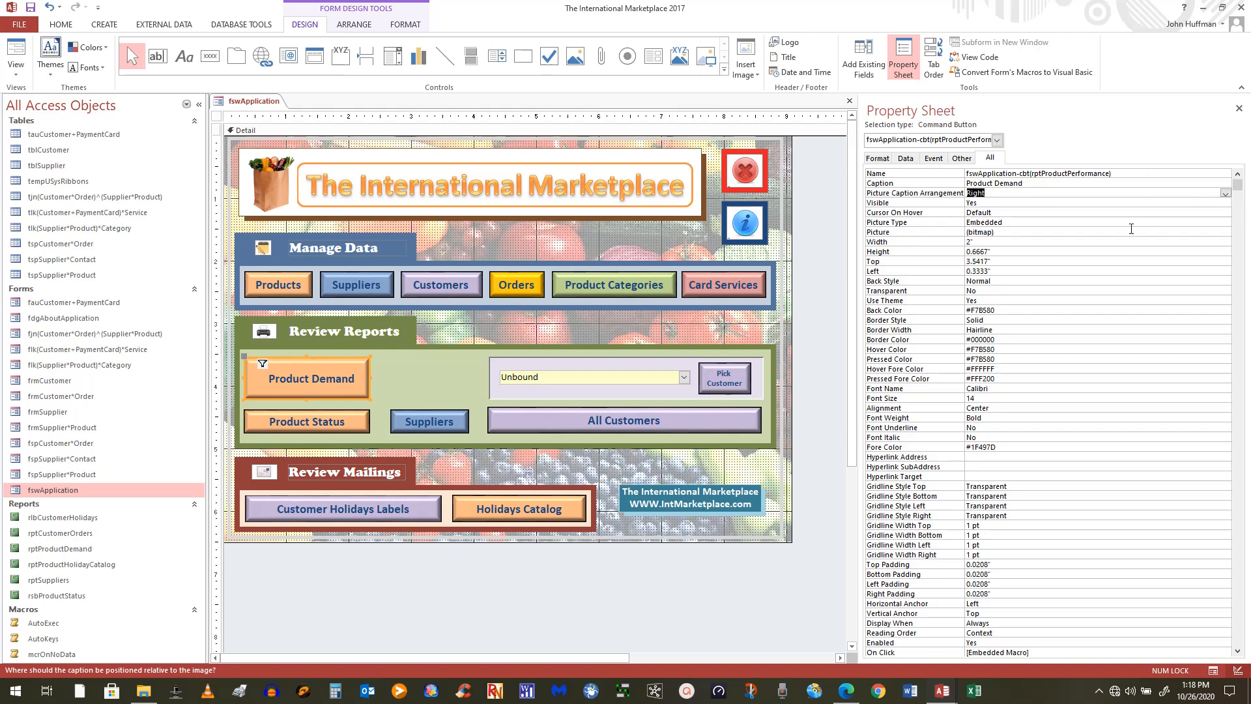
Try the General and Top settings for the Product Demand button's Picture Caption Arrangement
click(1225, 193)
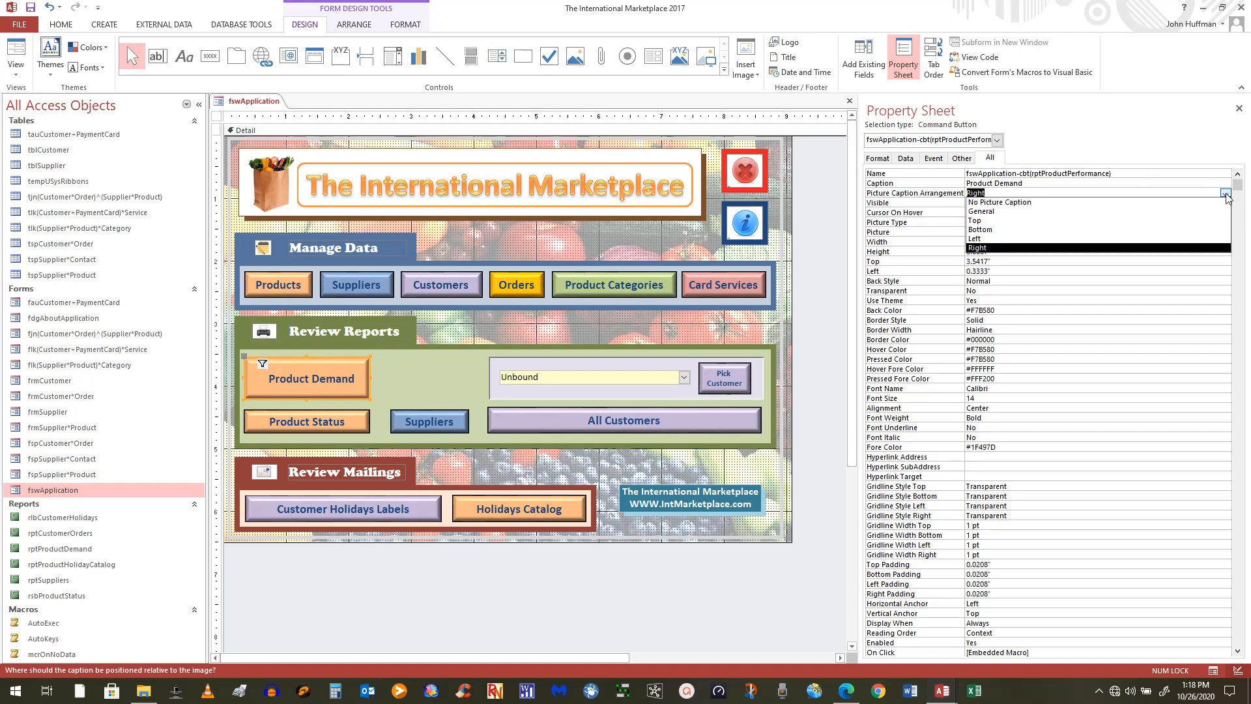
click(1016, 211)
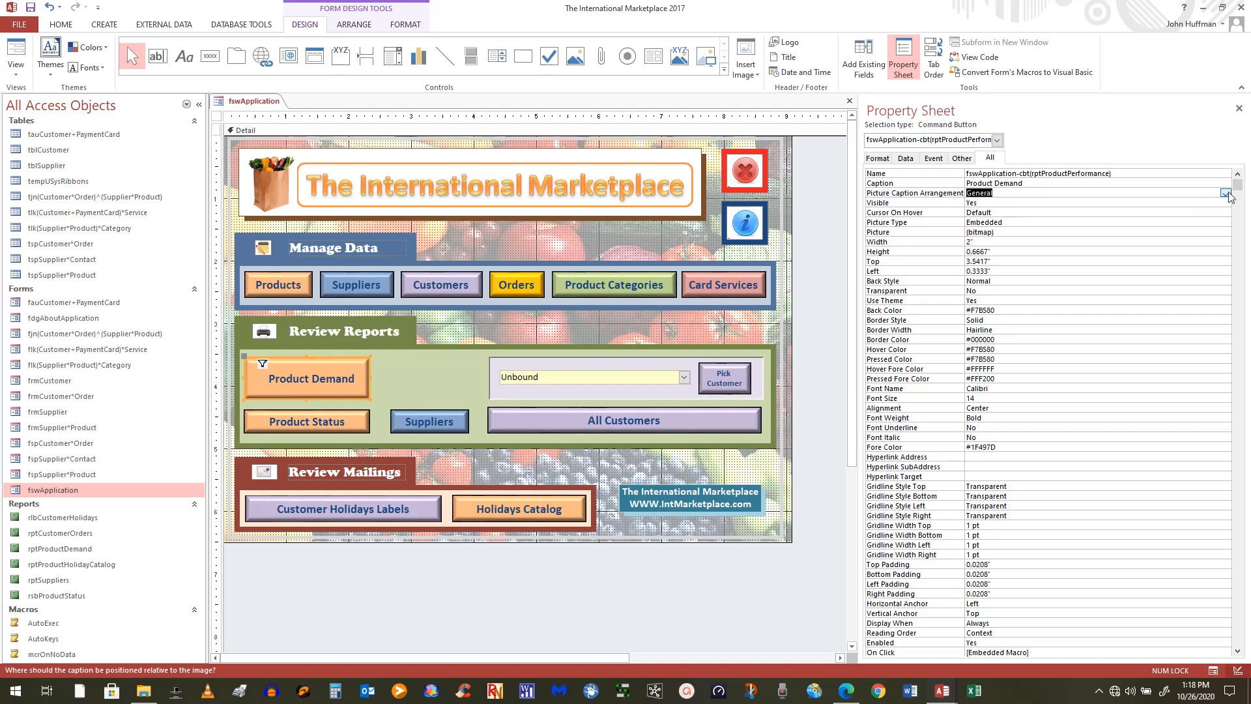
click(1224, 193)
click(1003, 223)
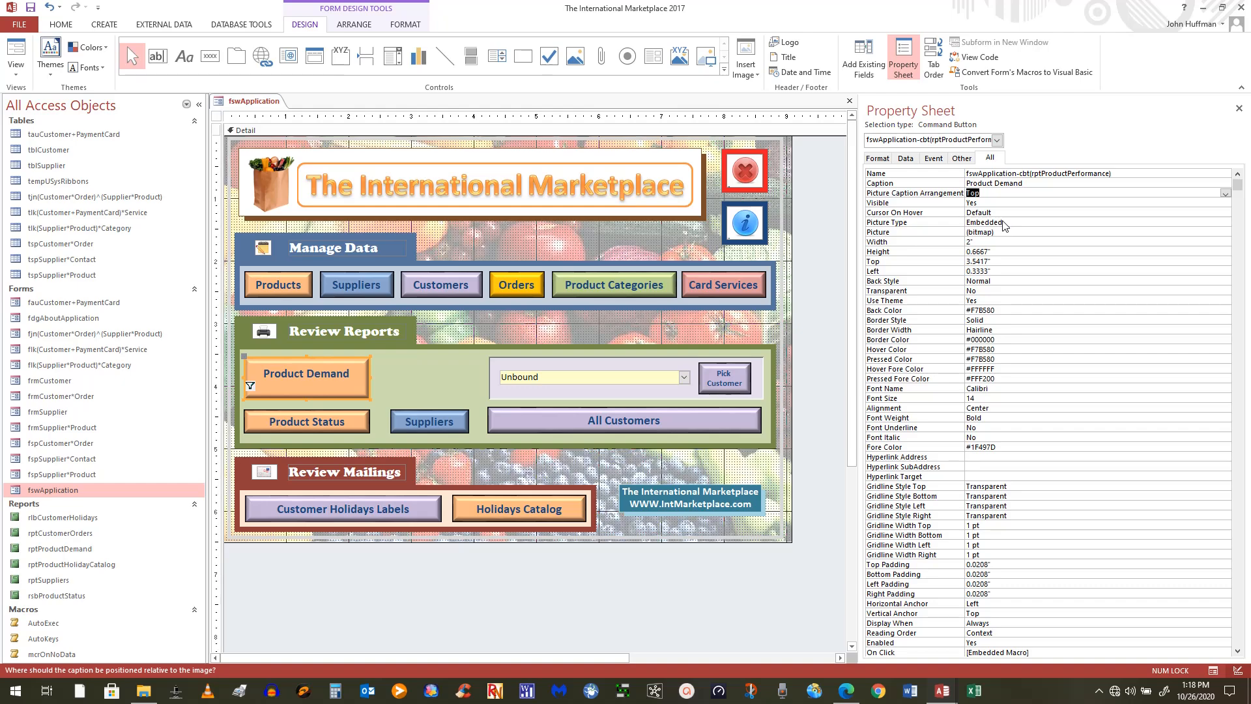
Set the Product Demand button's Picture Caption Arrangement to Bottom
click(1225, 194)
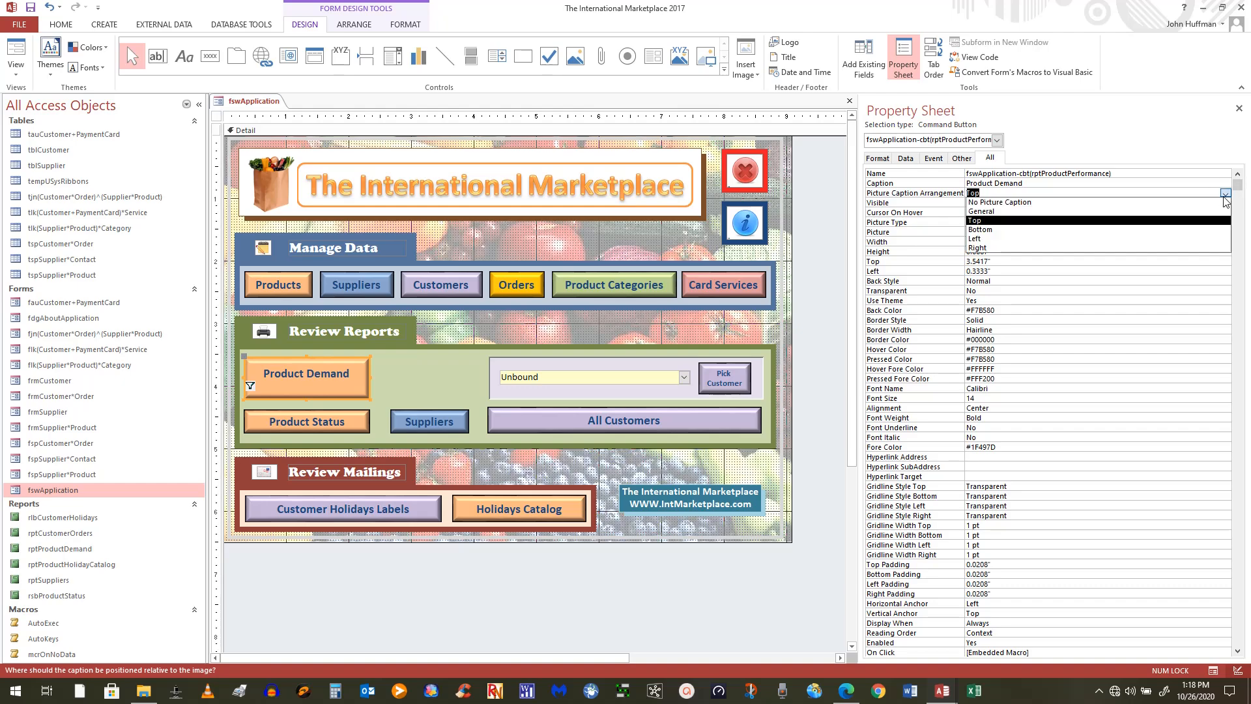
click(984, 230)
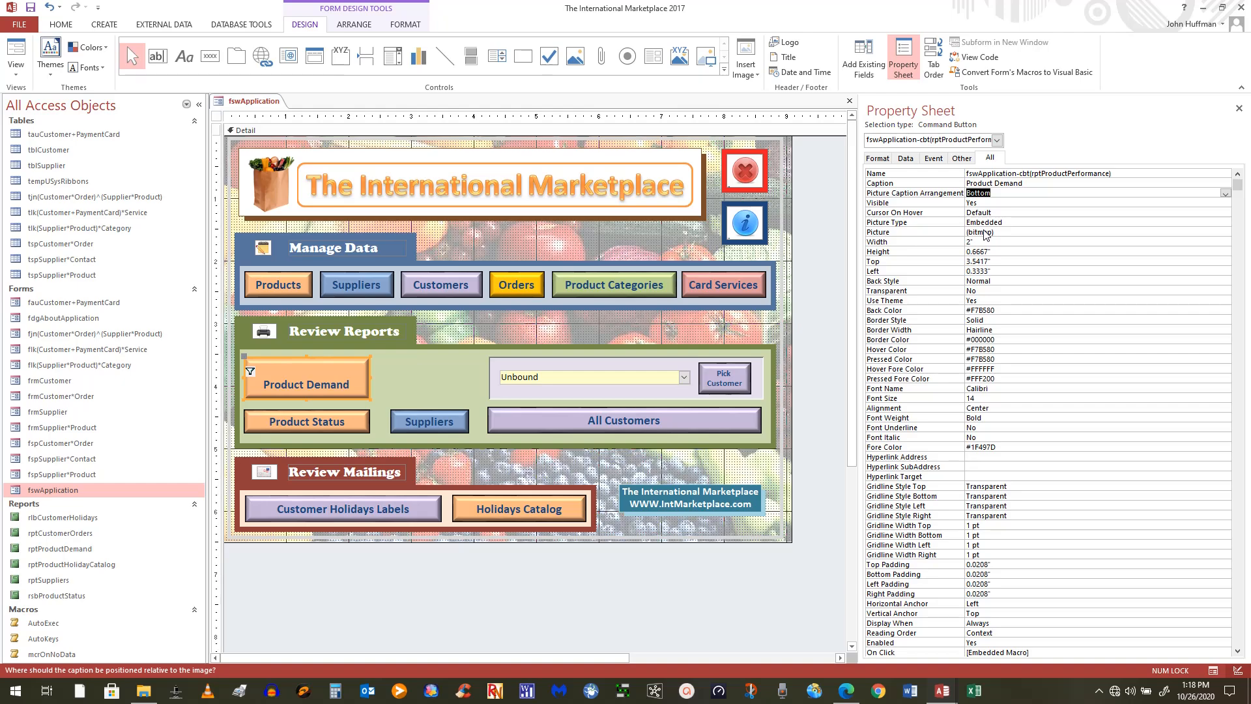
click(303, 377)
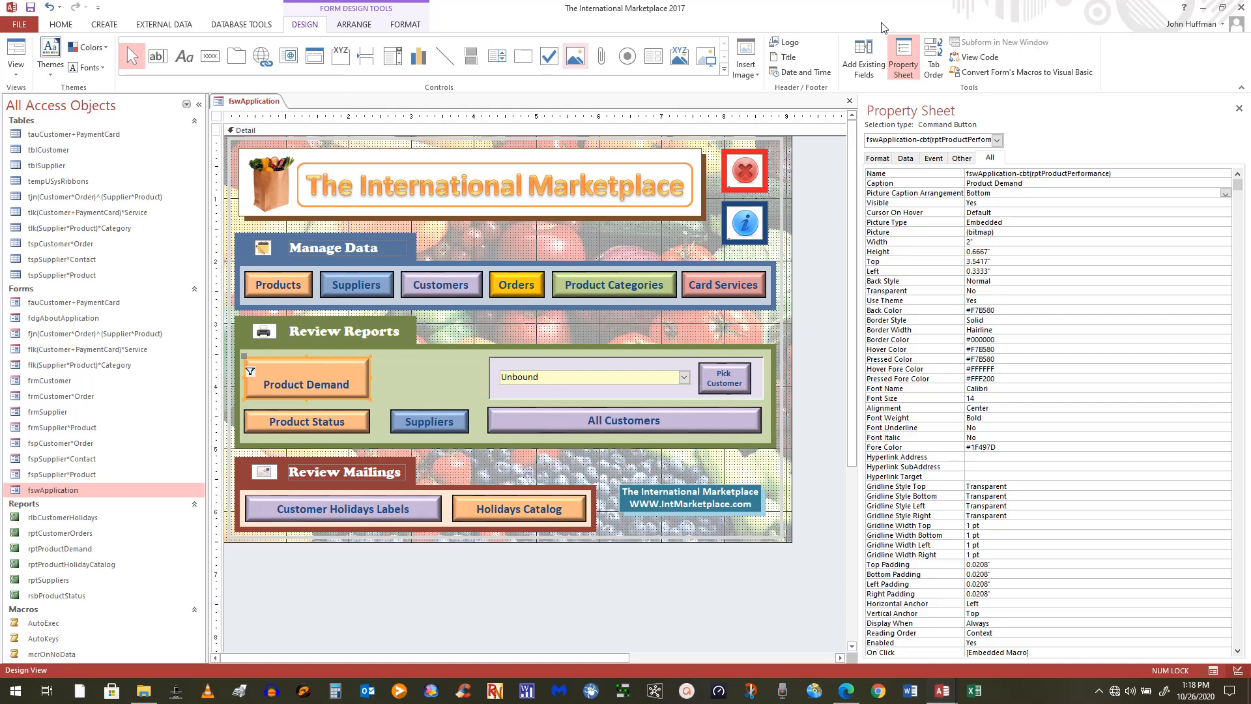
Shrink the Product Demand button's height to about 0.42 inches, and enlarge it again to about 0.63 inches
click(354, 24)
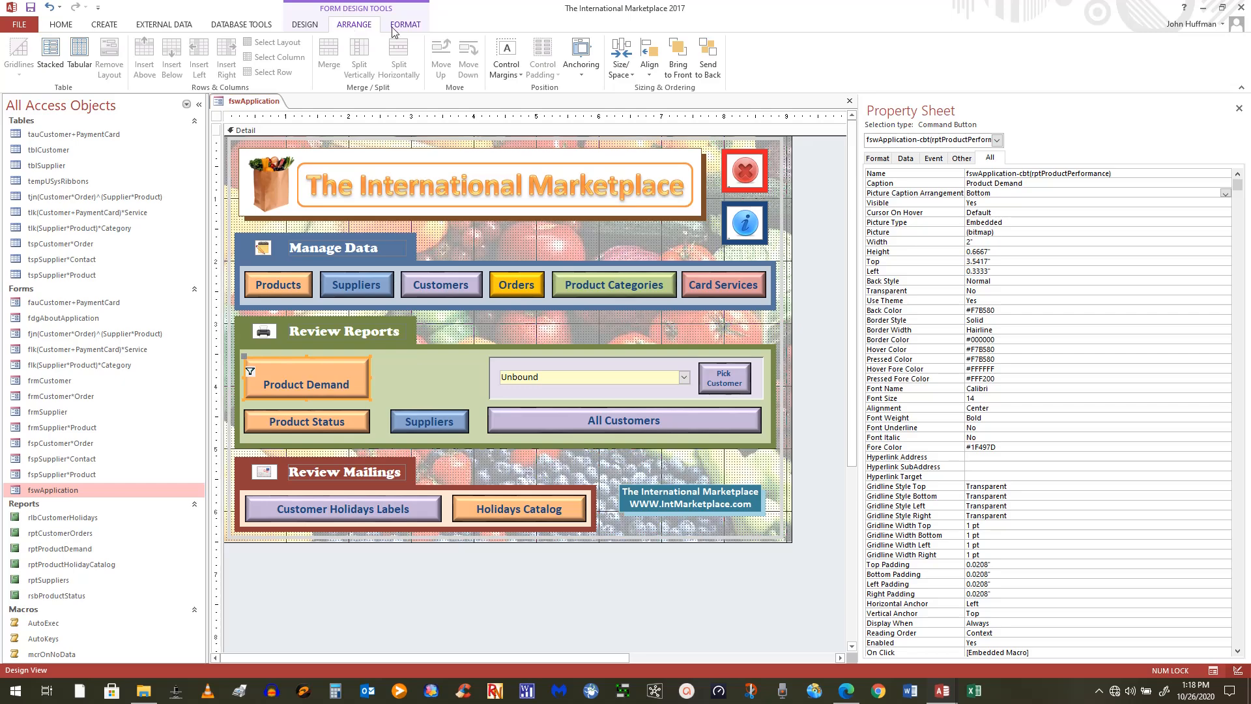
click(406, 24)
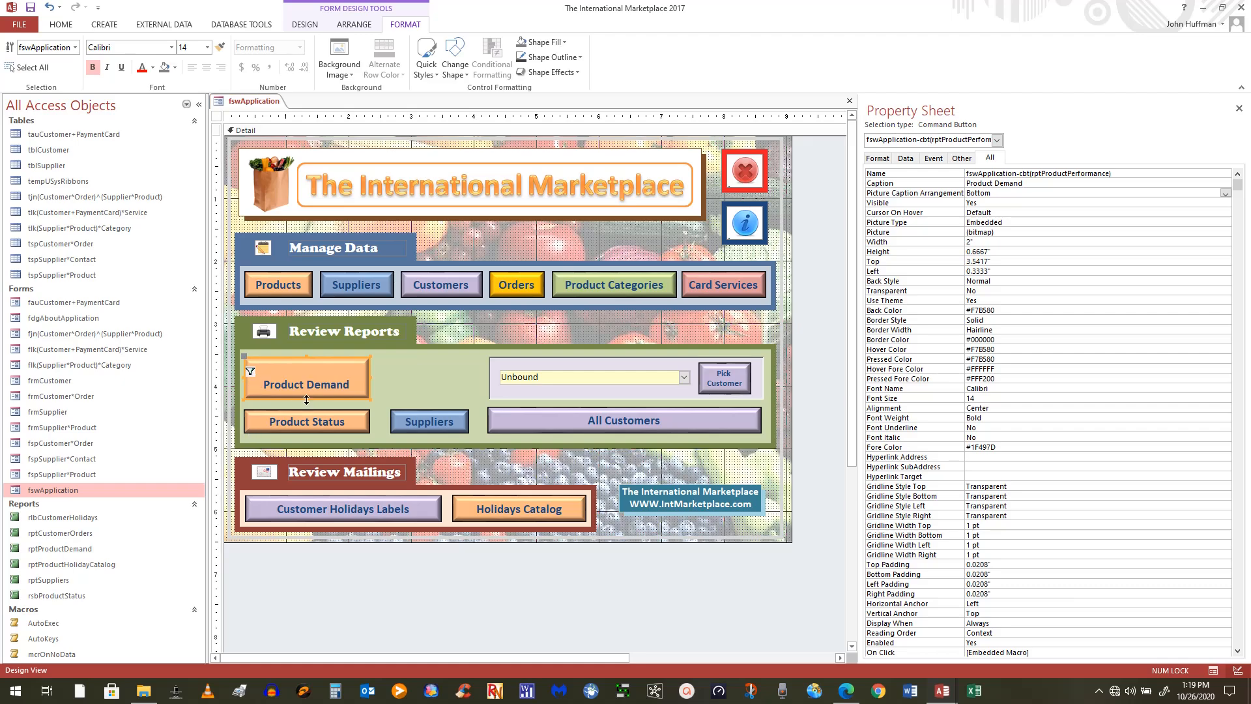
drag(305, 400, 308, 381)
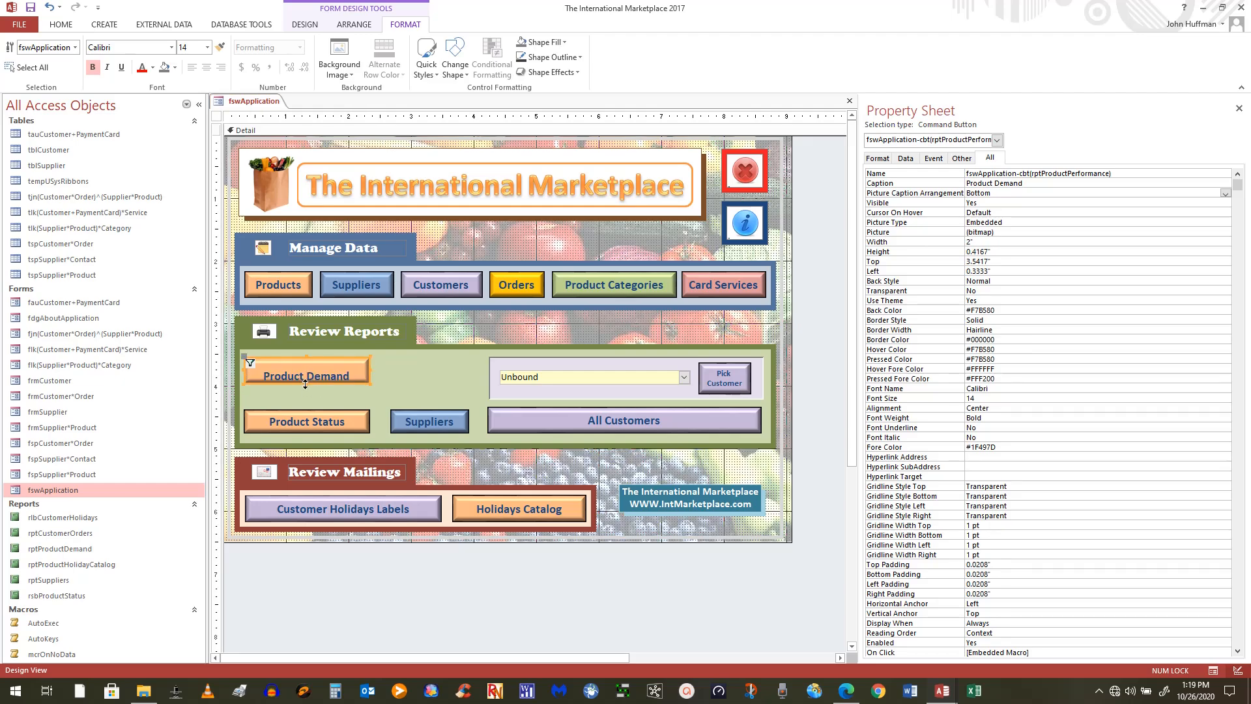
drag(305, 385, 304, 399)
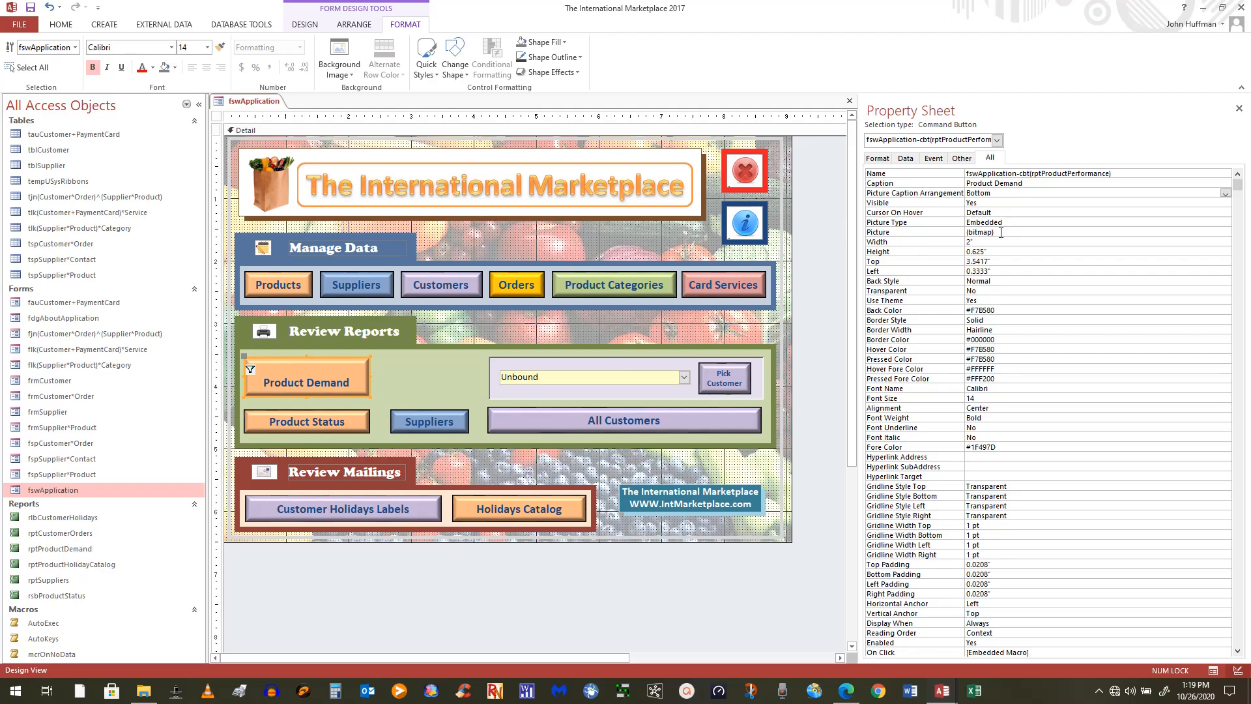
Examine the list of stored images offered for the Product Demand button's Picture property
click(1000, 232)
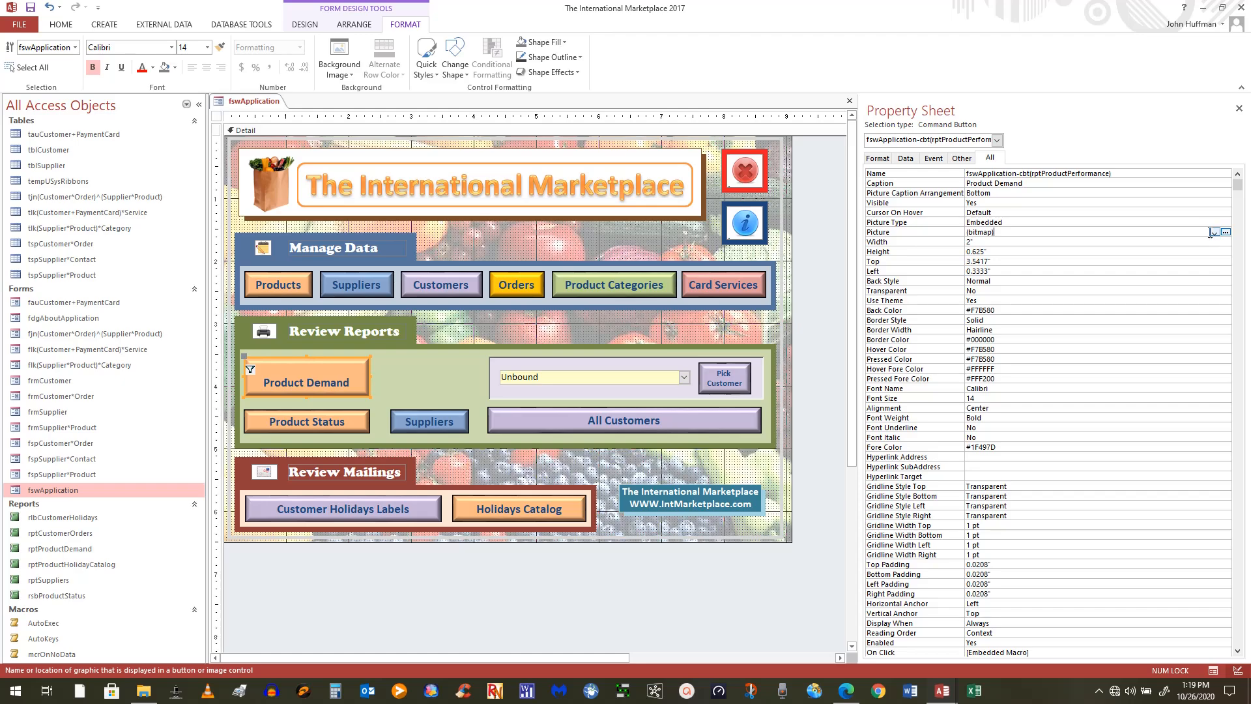
click(1214, 233)
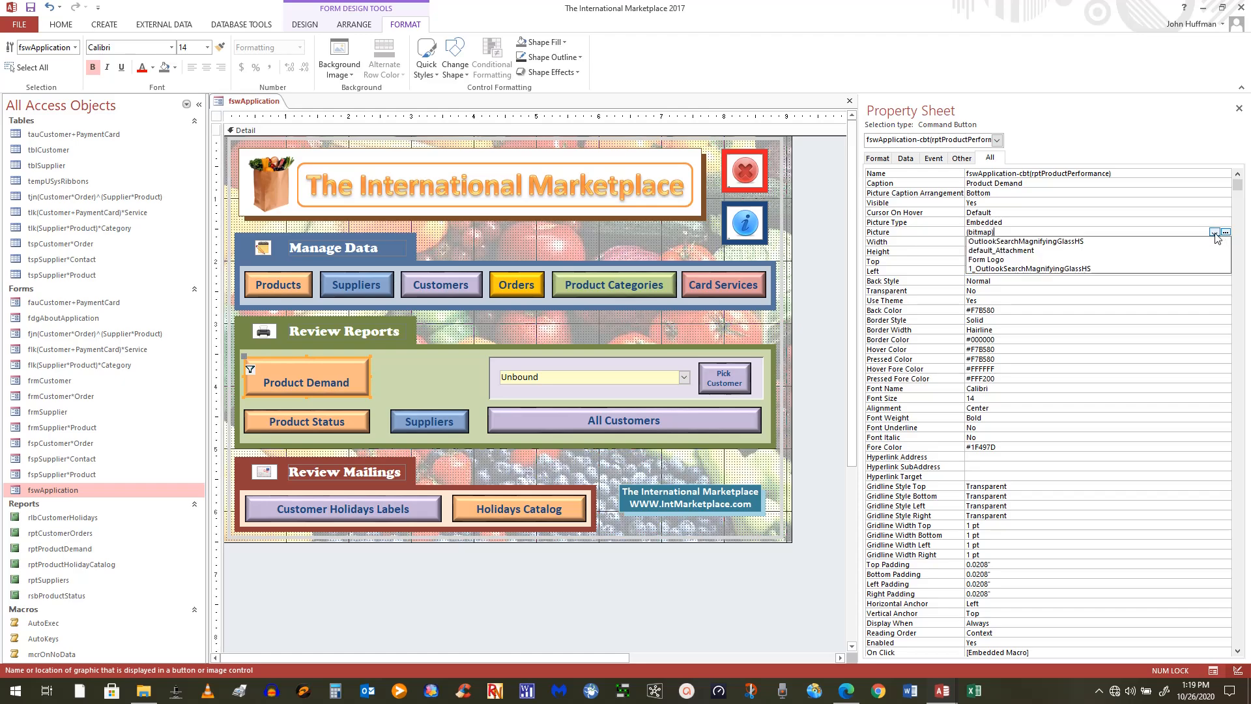
click(1214, 232)
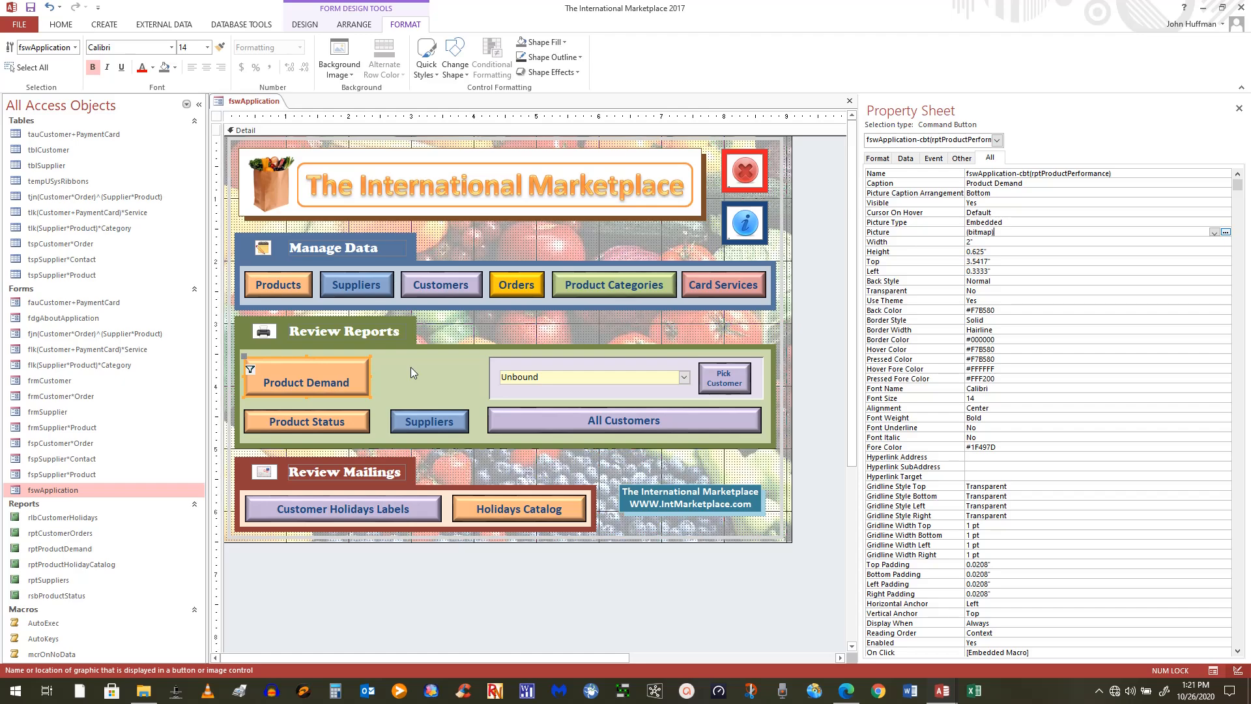
click(268, 385)
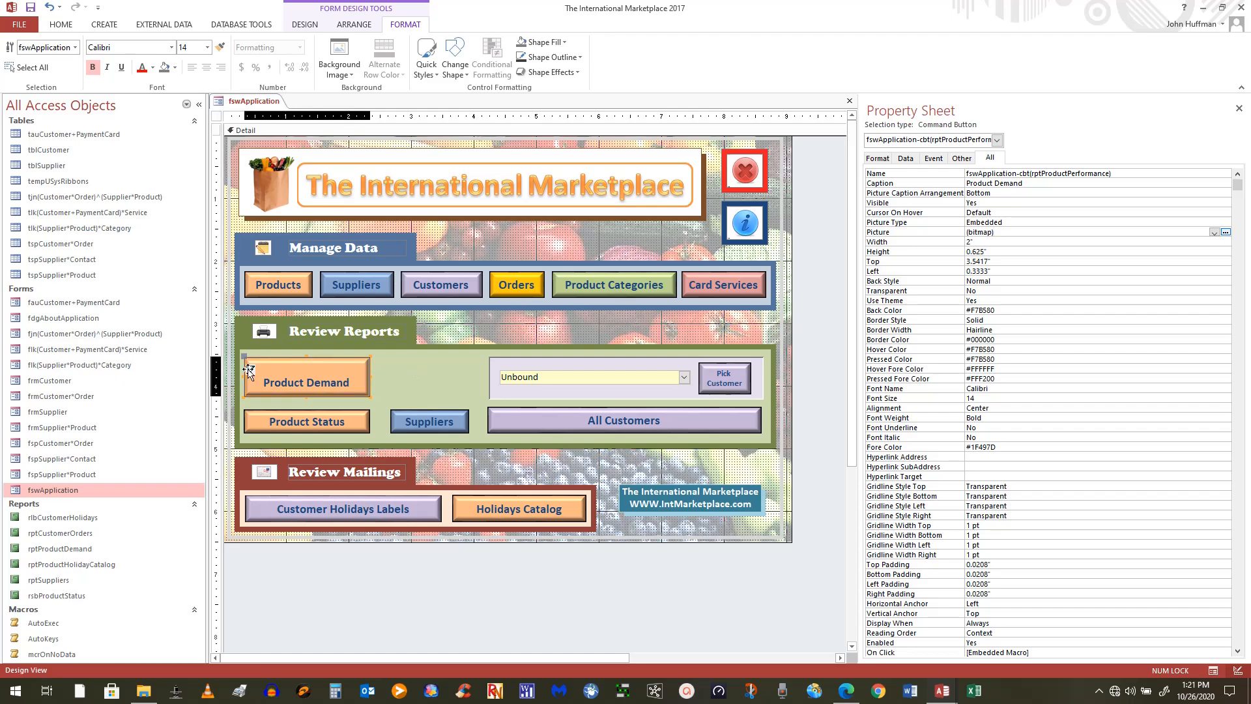
click(1214, 233)
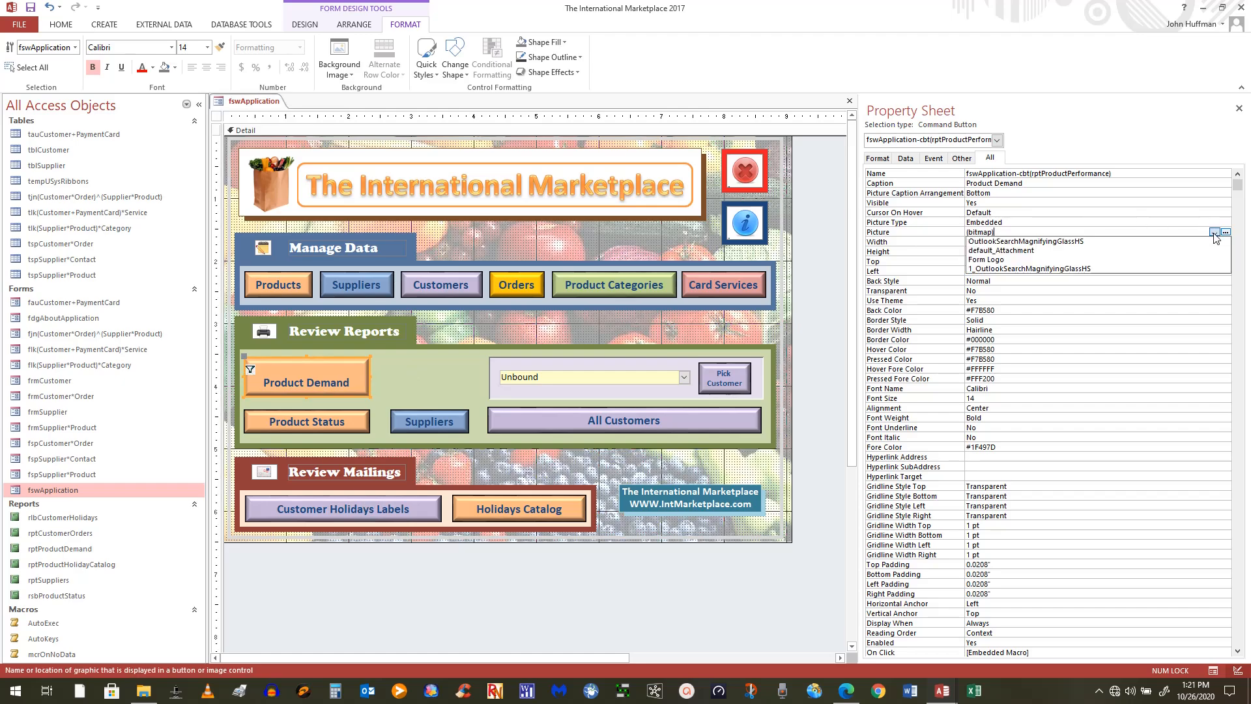
Delete the Product Demand button's Picture entry and remove the picture from the control
click(1122, 222)
drag(1122, 232, 850, 241)
click(1027, 231)
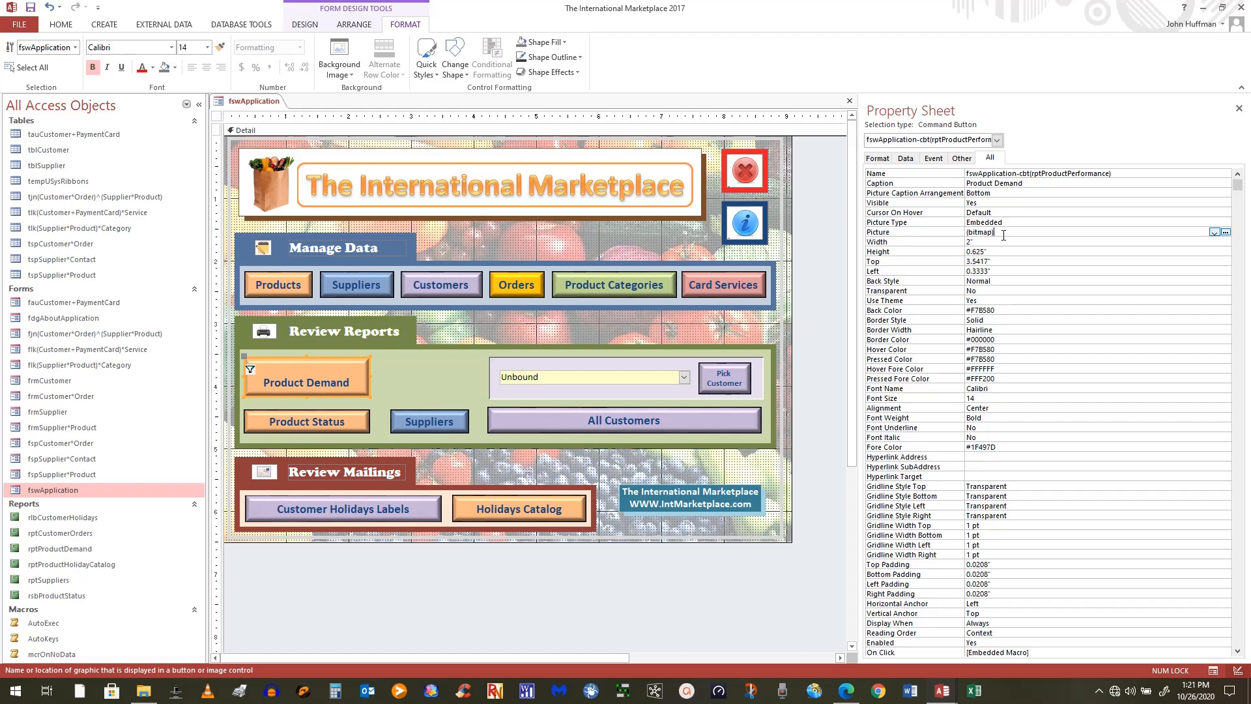
drag(1001, 233, 957, 231)
key(Delete)
key(Return)
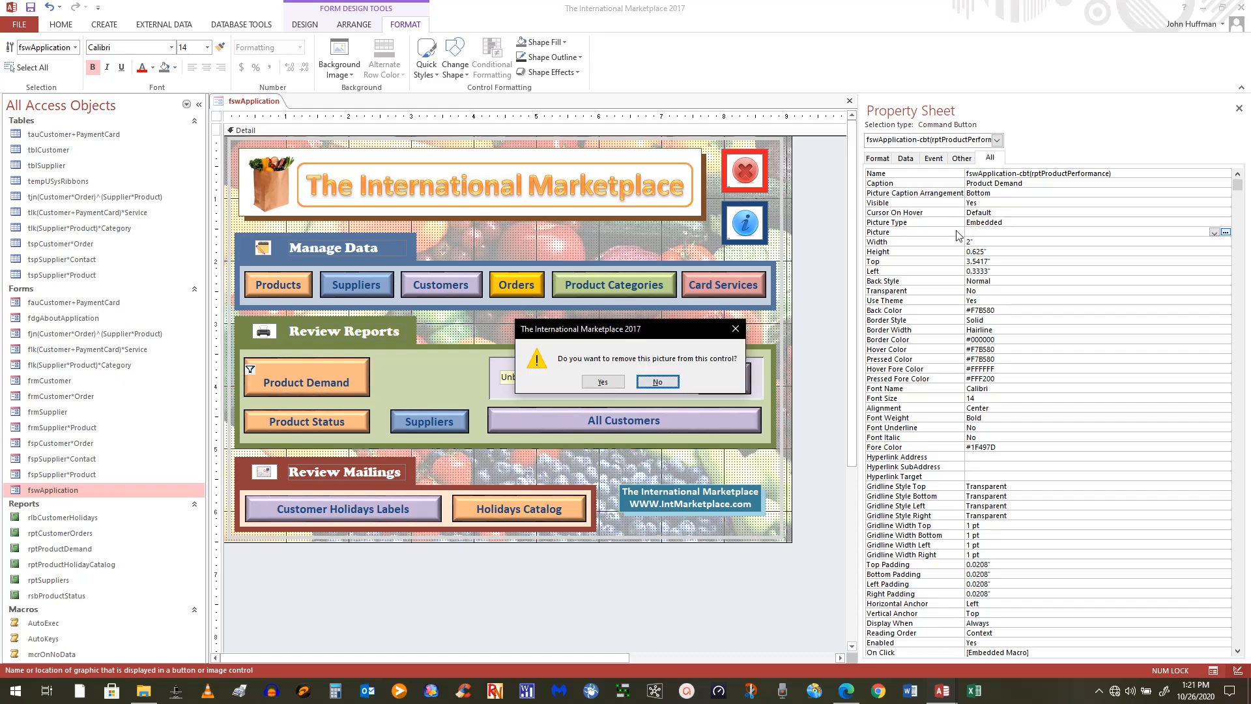
click(606, 383)
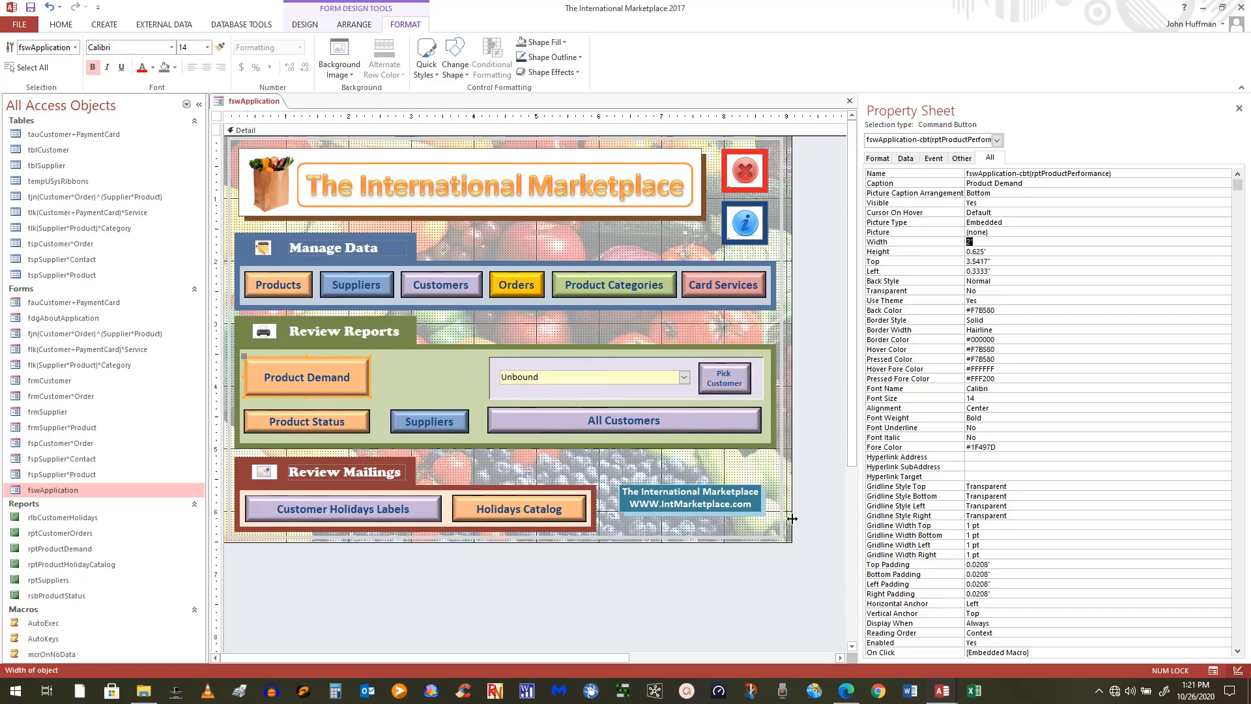
Examine the properties of the form and of the label with the company name and web address
click(763, 623)
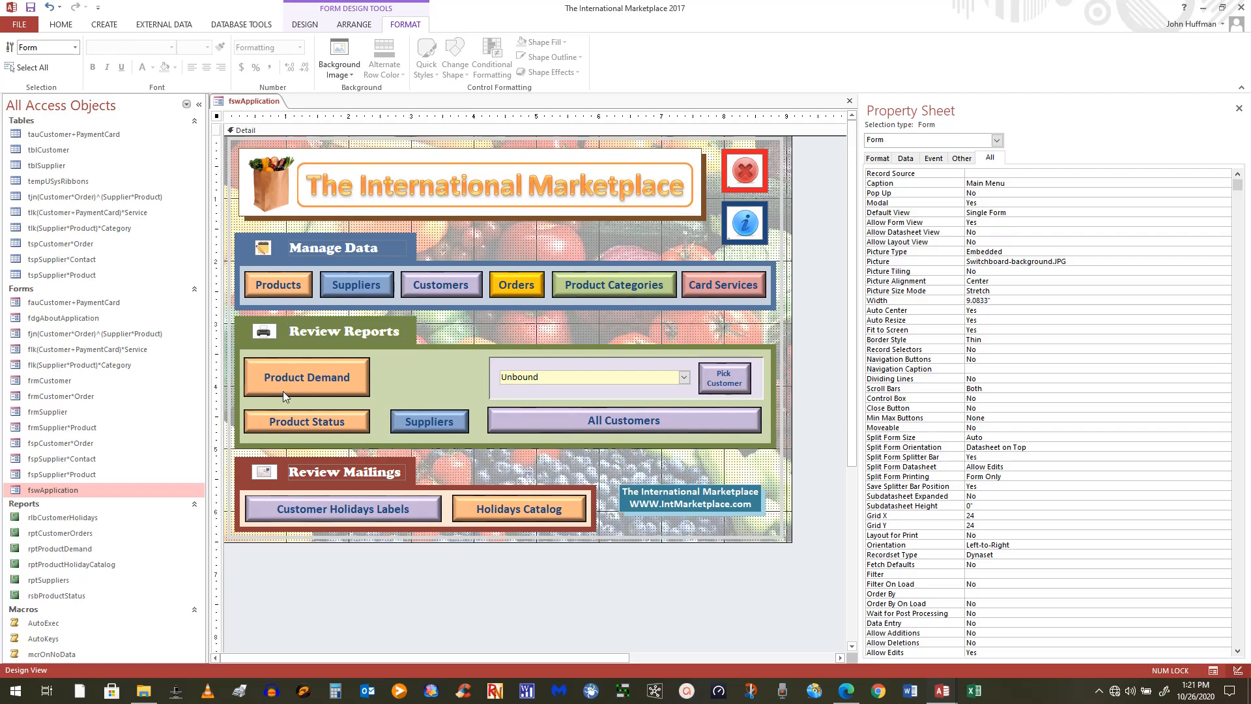
click(702, 488)
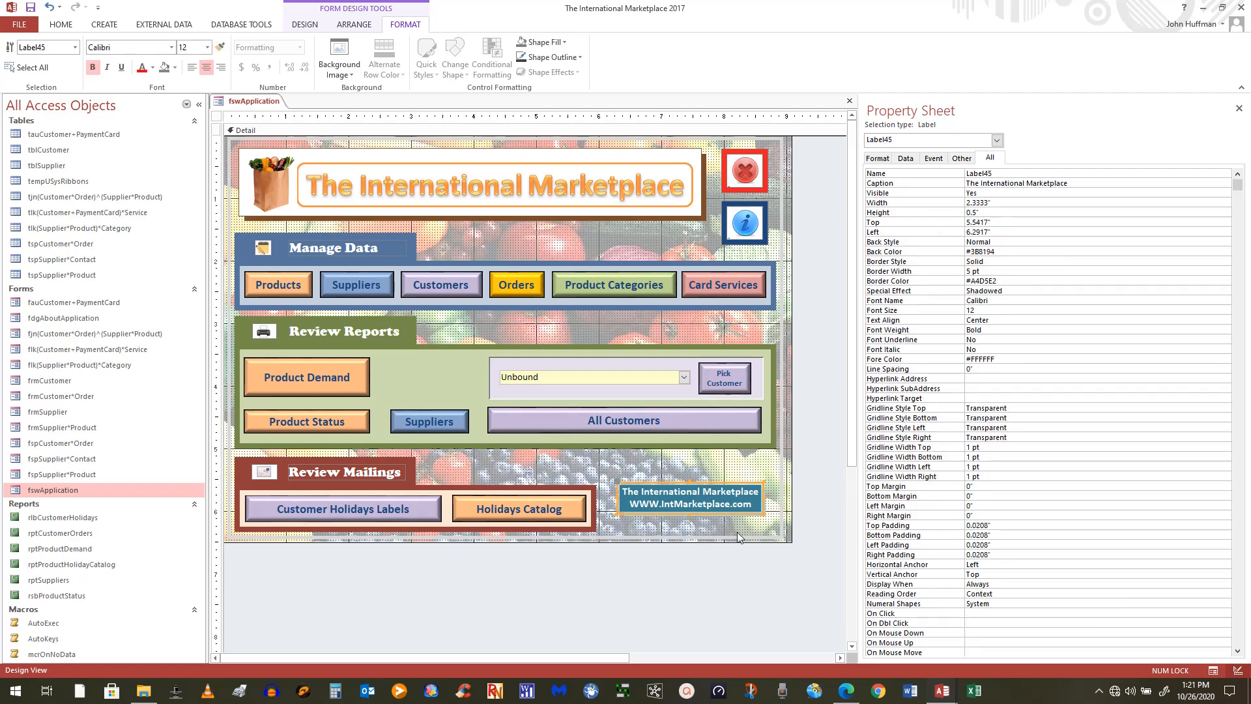
click(710, 580)
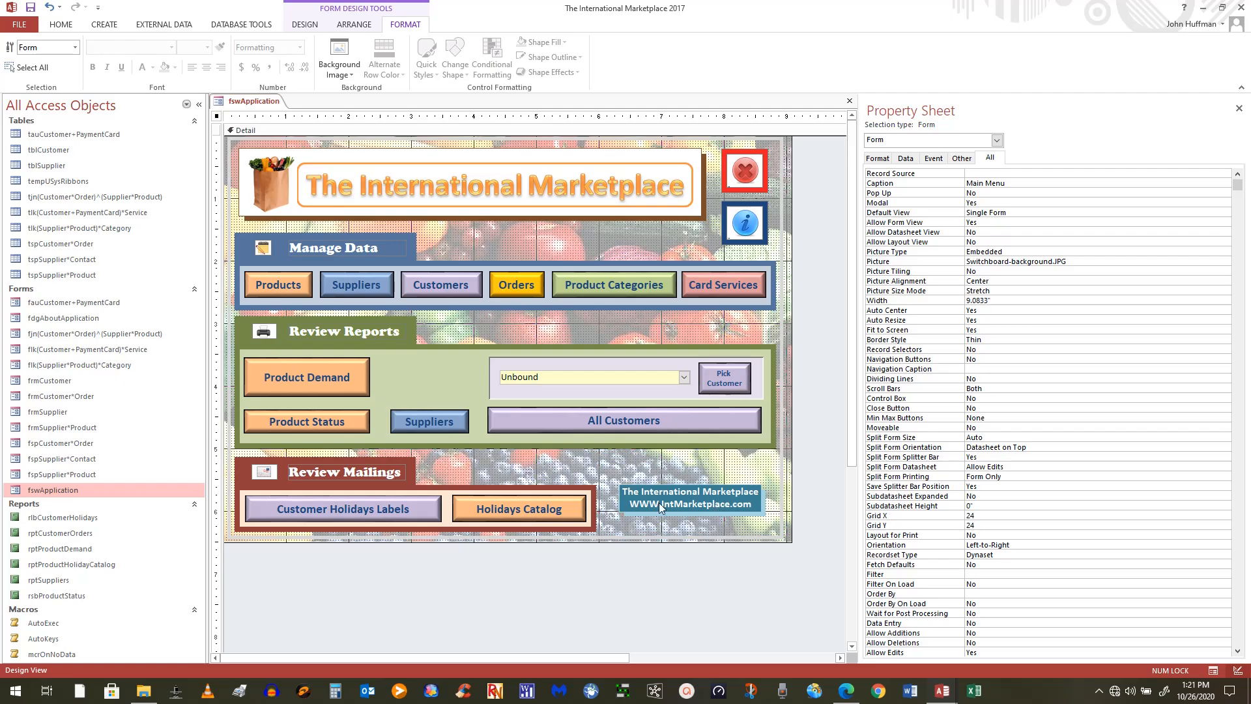
click(721, 516)
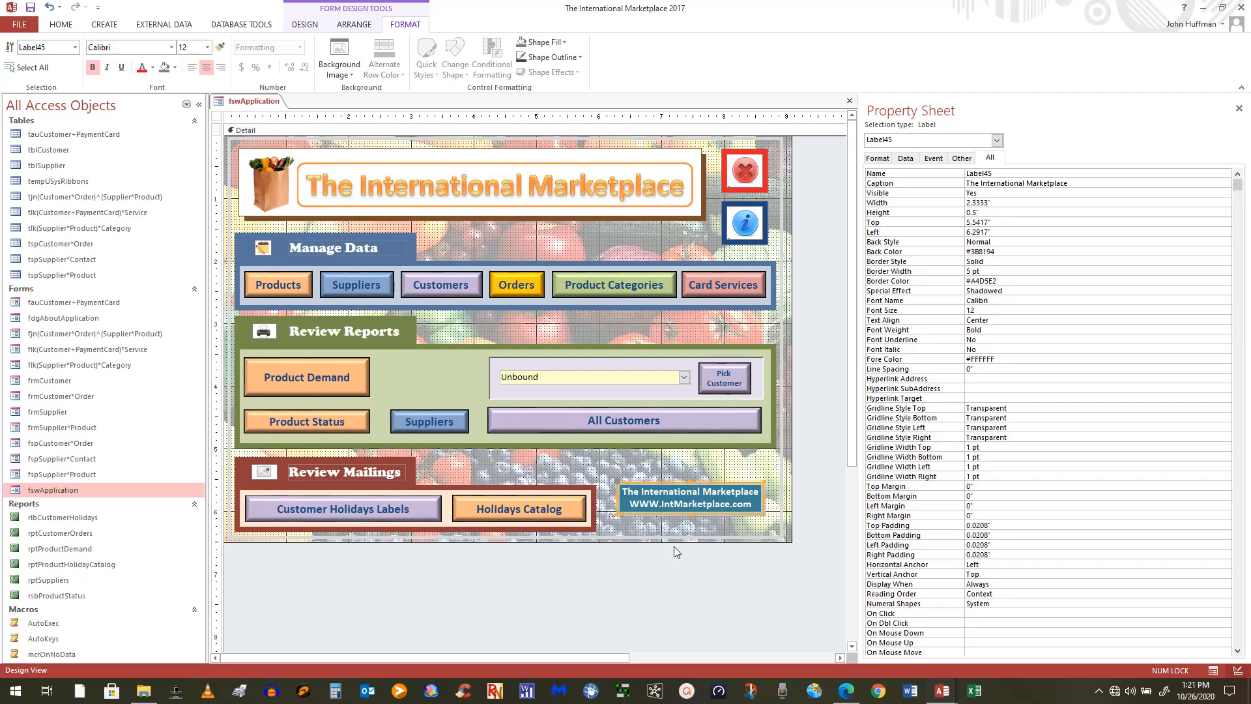
click(622, 646)
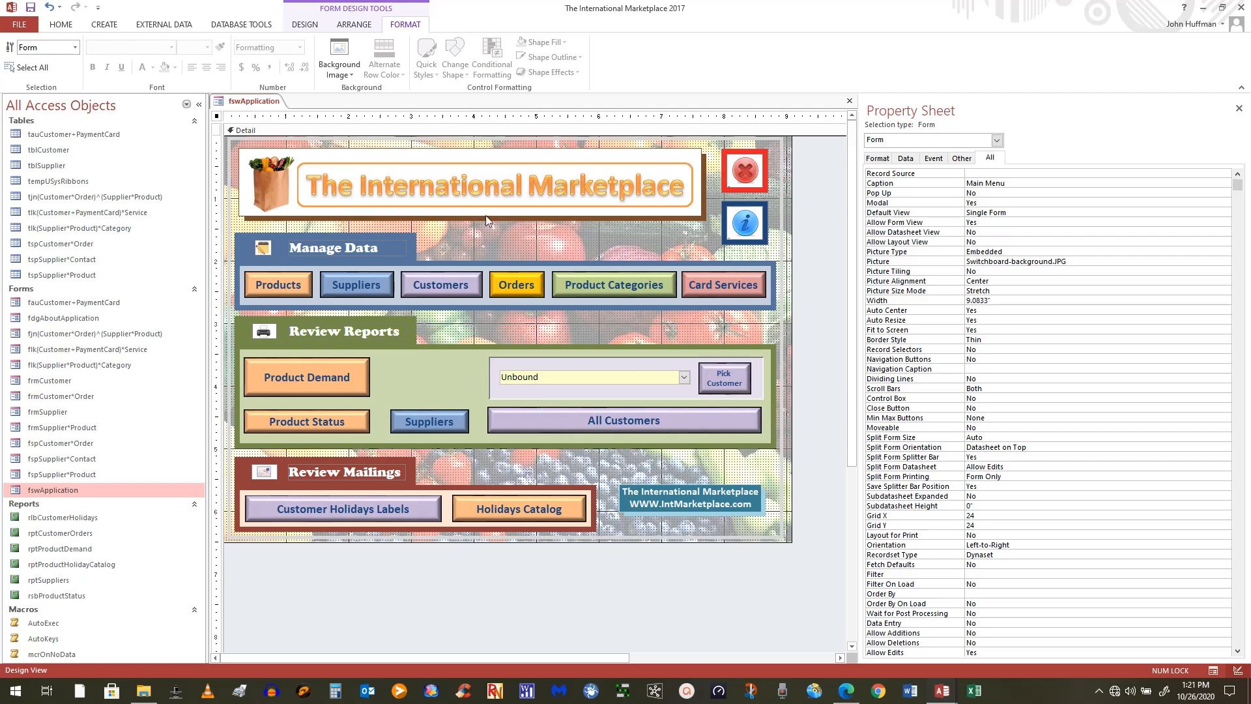
Examine the properties of the International Marketplace title banner image, and compare them with those of the form itself
click(467, 213)
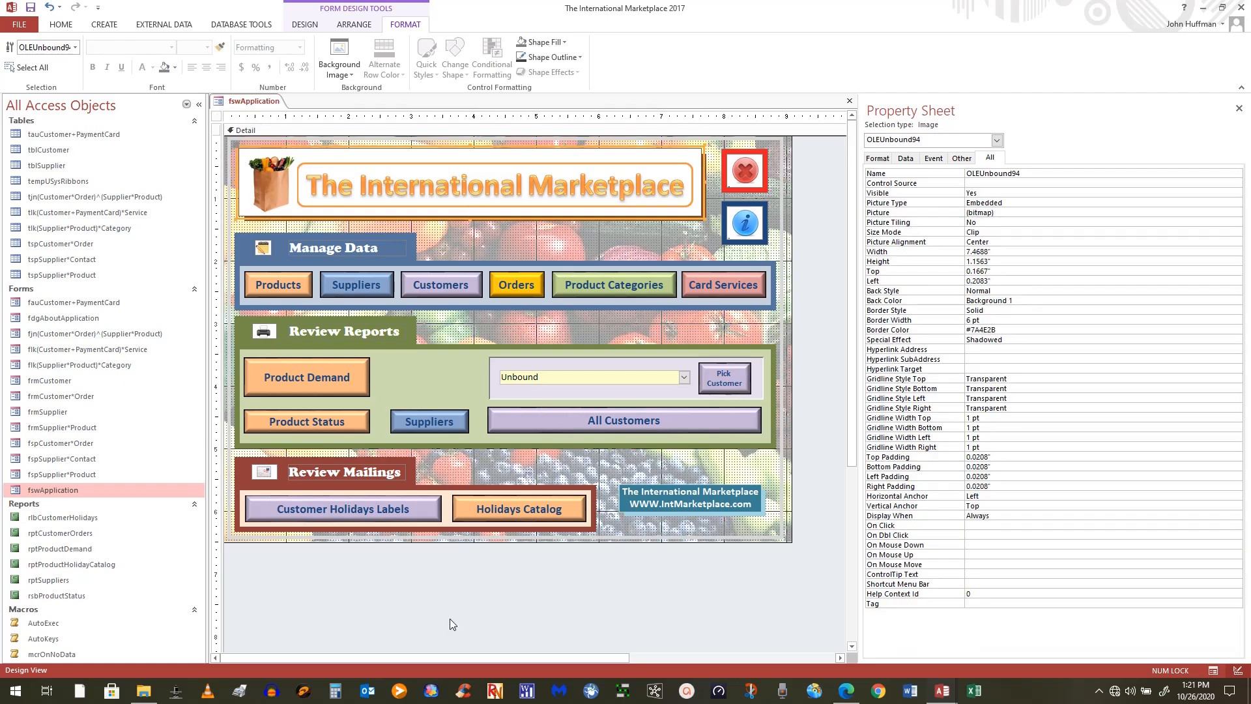
click(417, 641)
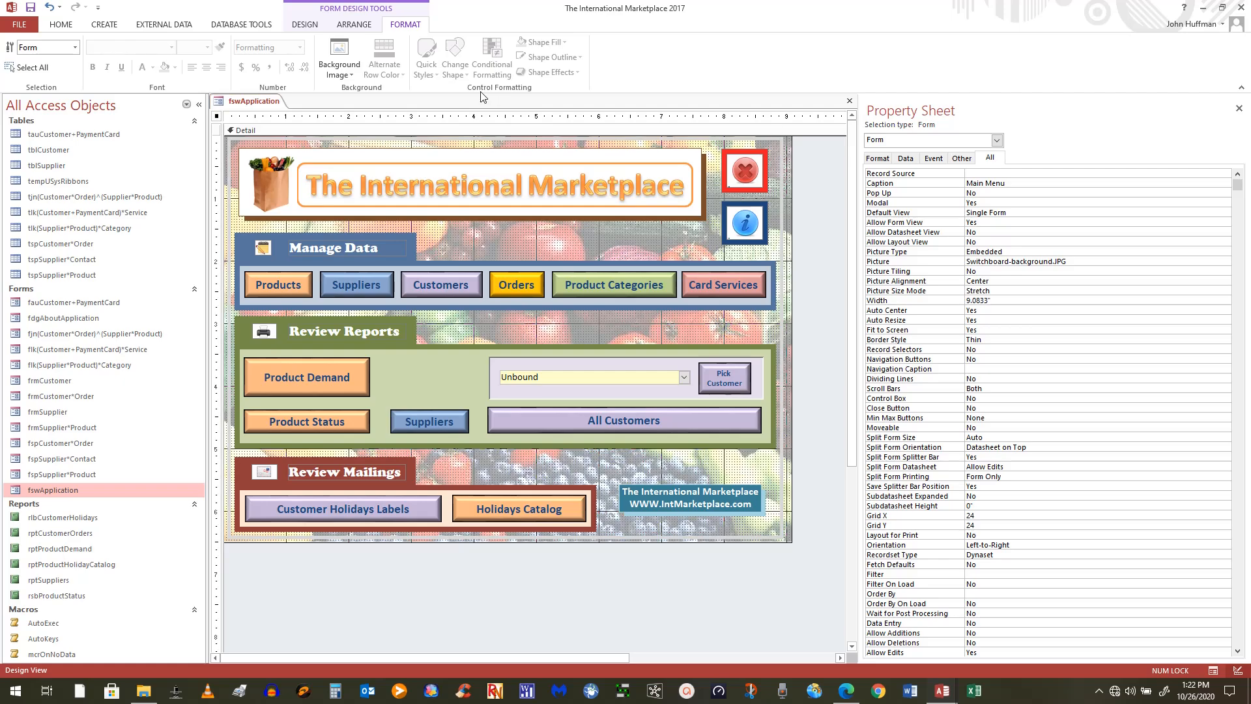
click(302, 25)
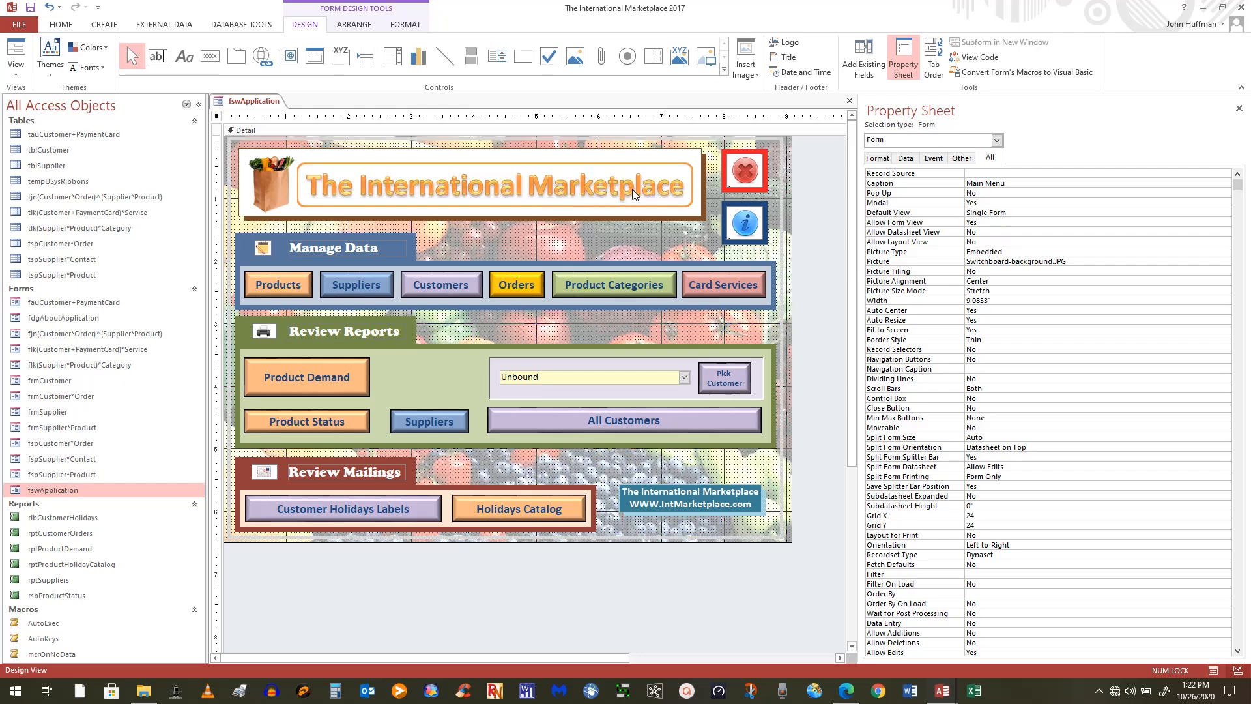
click(269, 179)
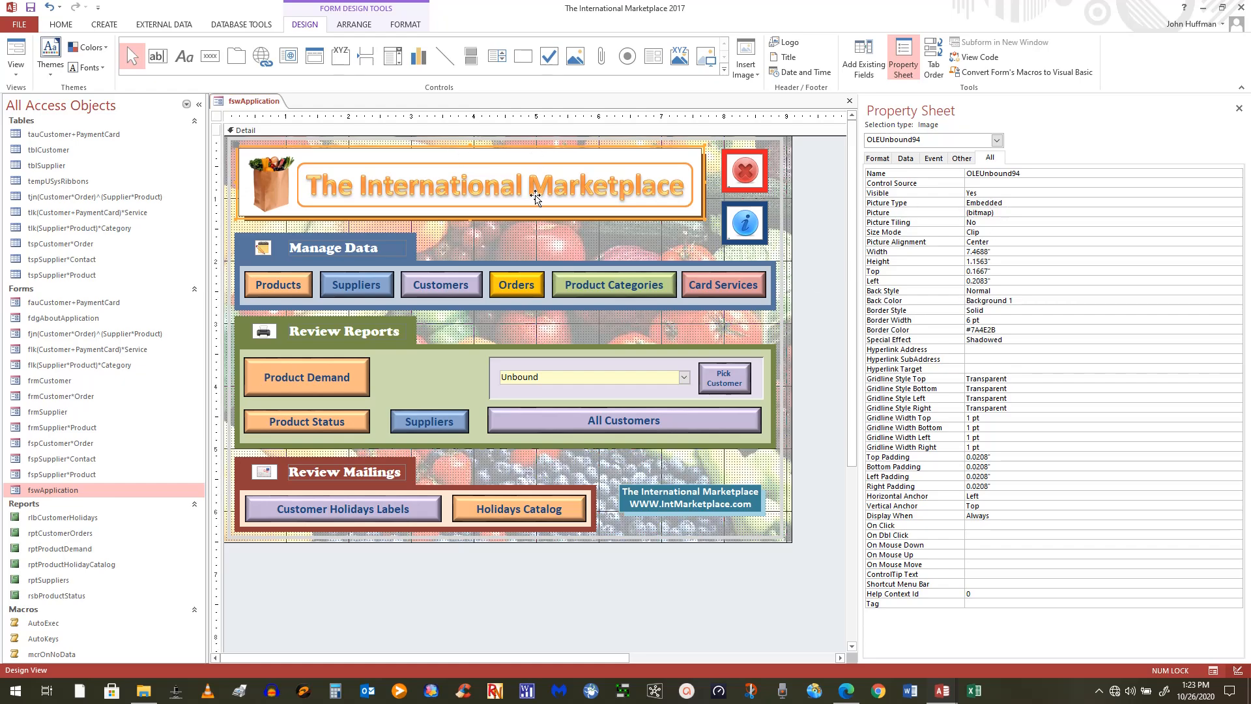
click(560, 238)
click(702, 220)
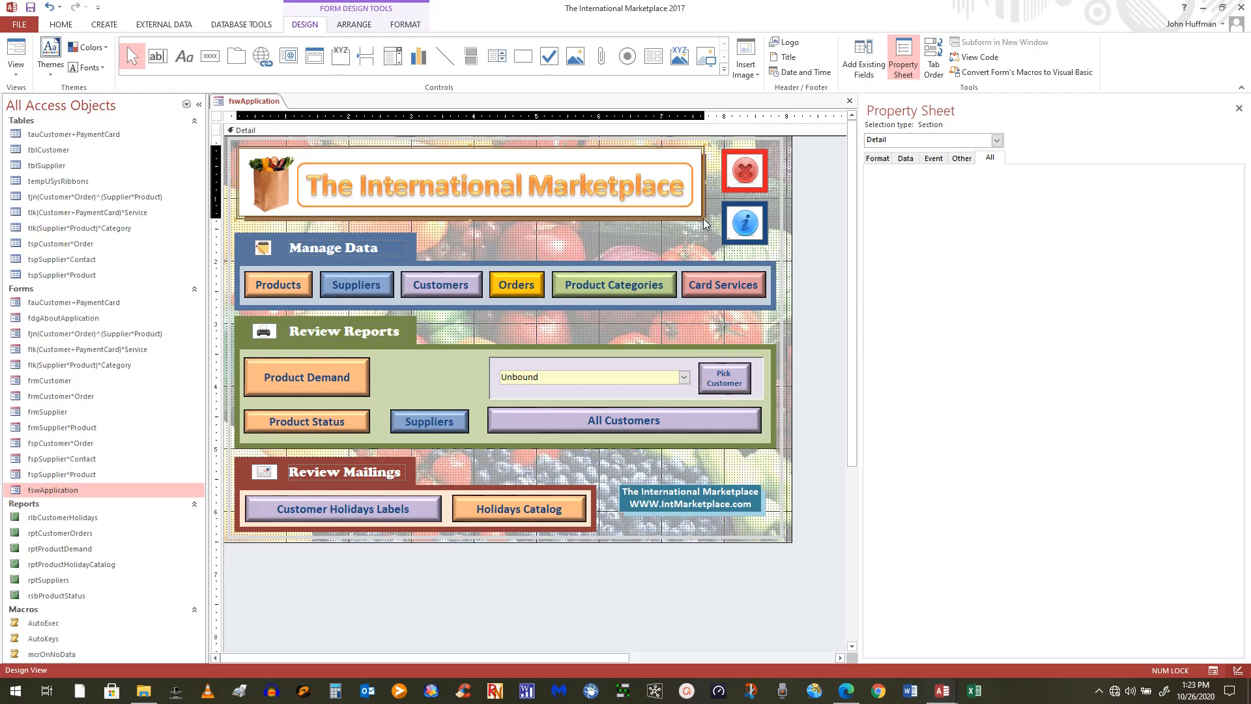
click(707, 204)
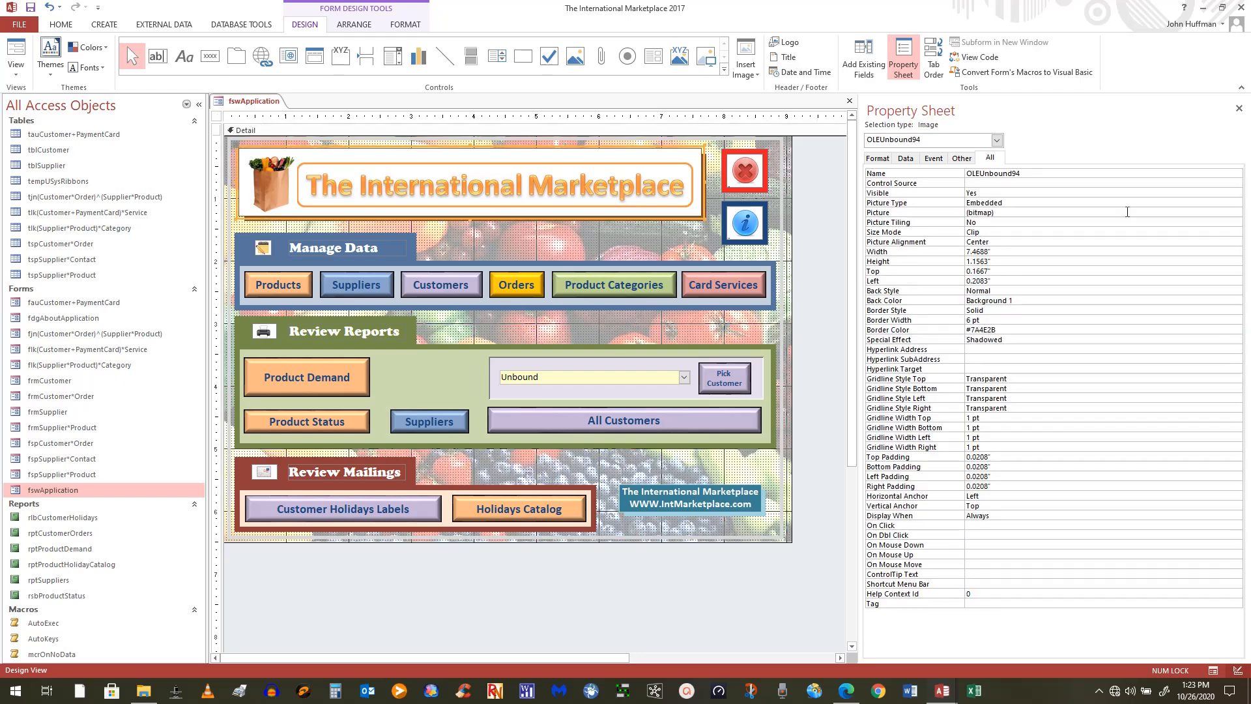
click(491, 601)
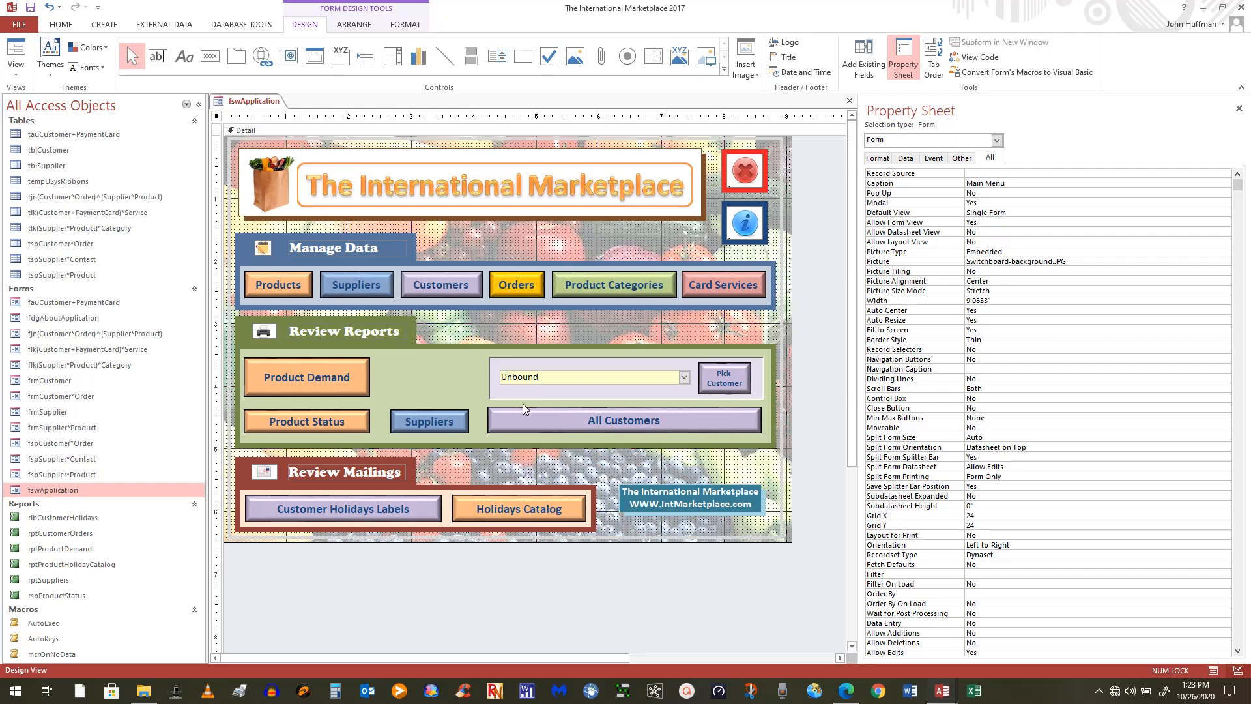
Run the main menu in Form View and look at the supplier data form and the Supplier Report, closing each one
click(15, 49)
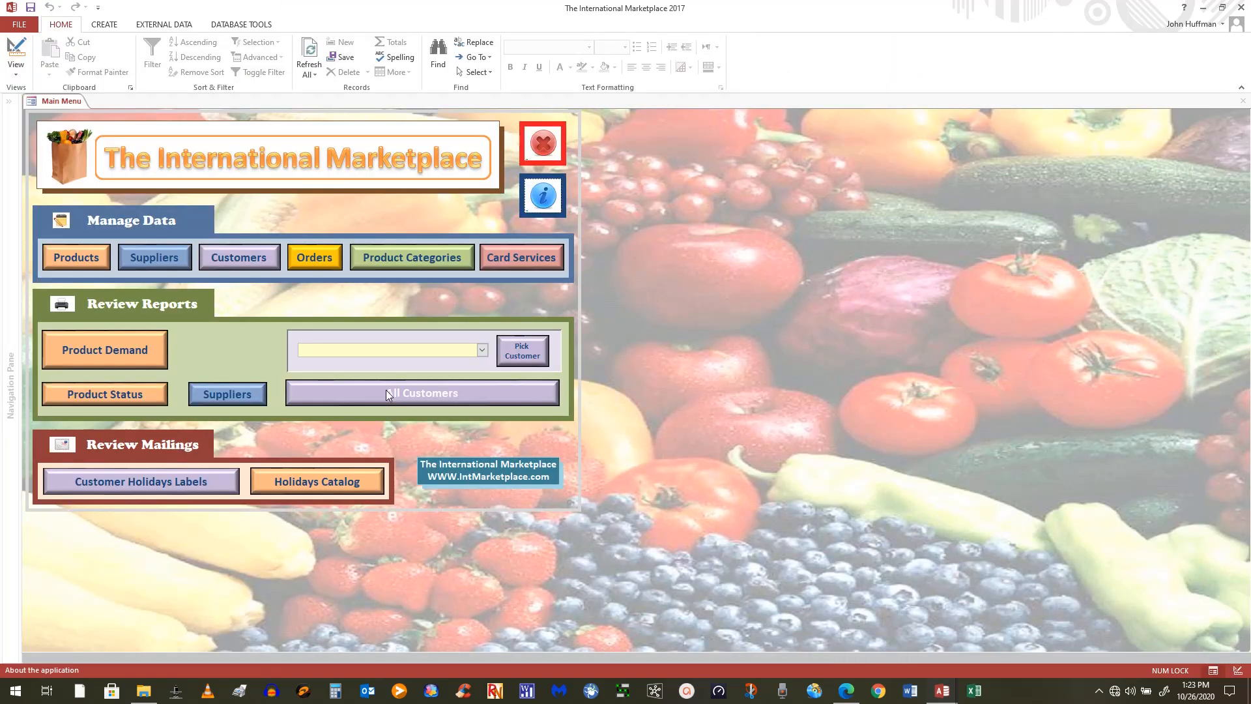
click(162, 263)
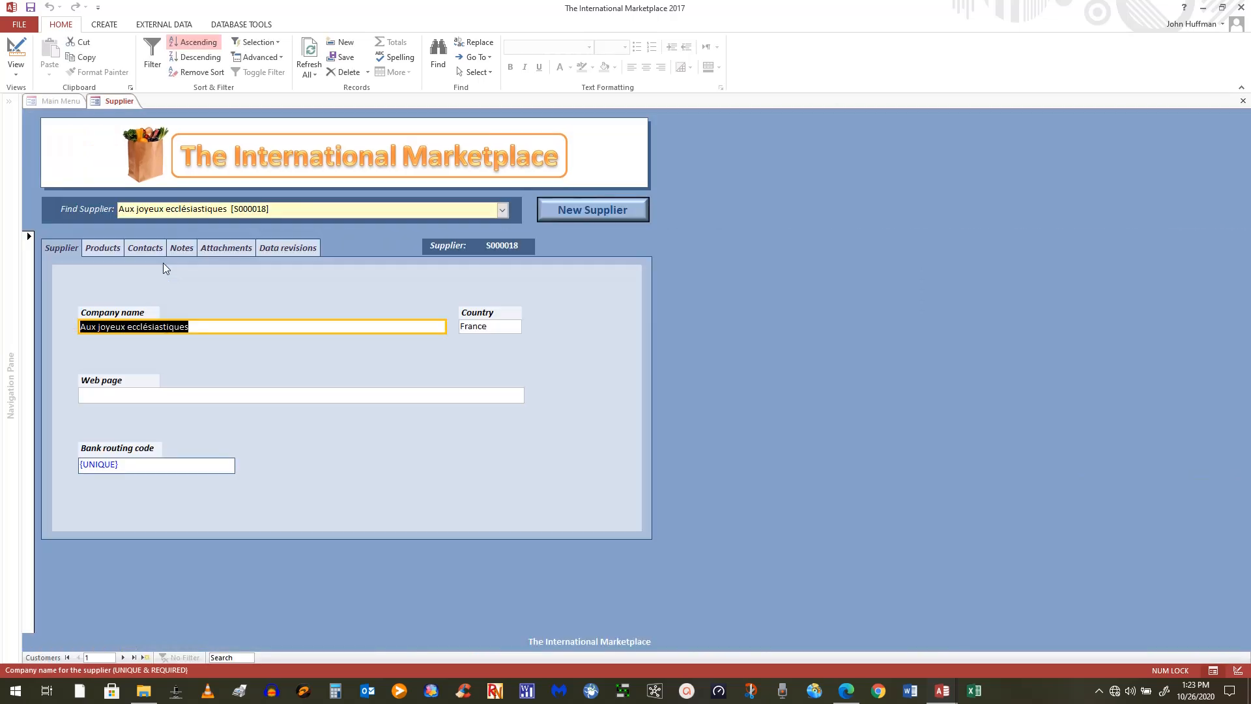
click(1242, 101)
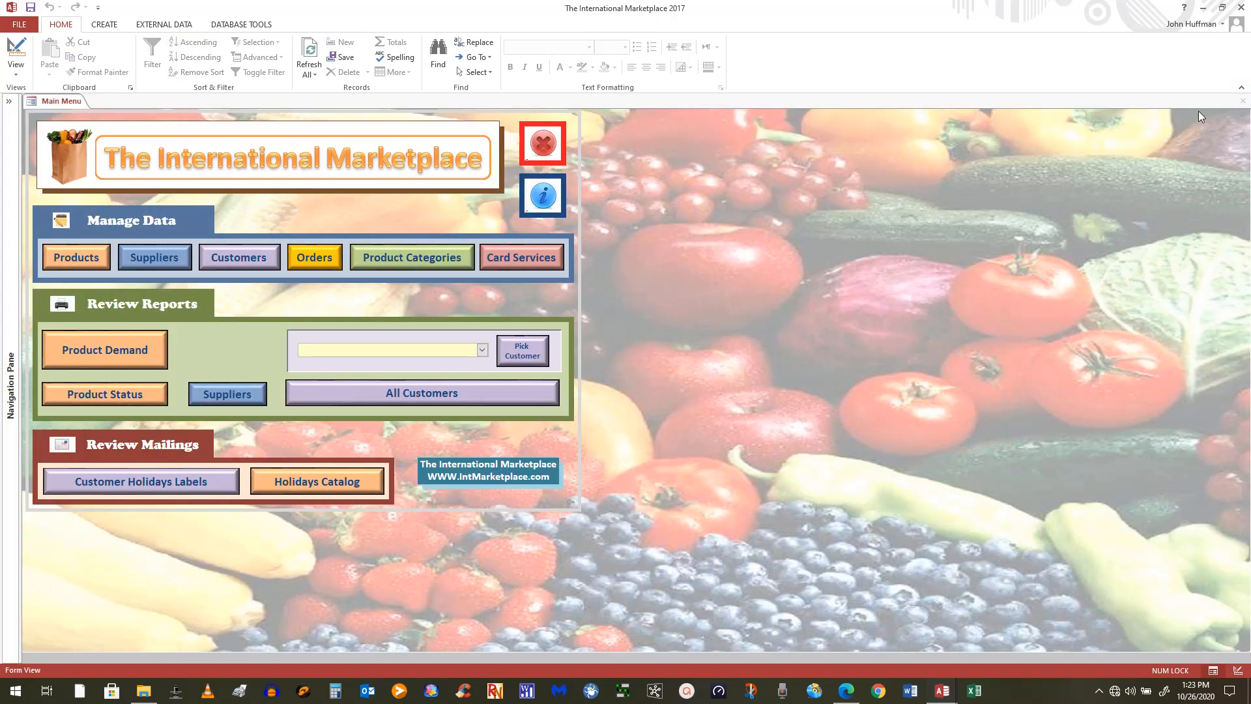
click(224, 394)
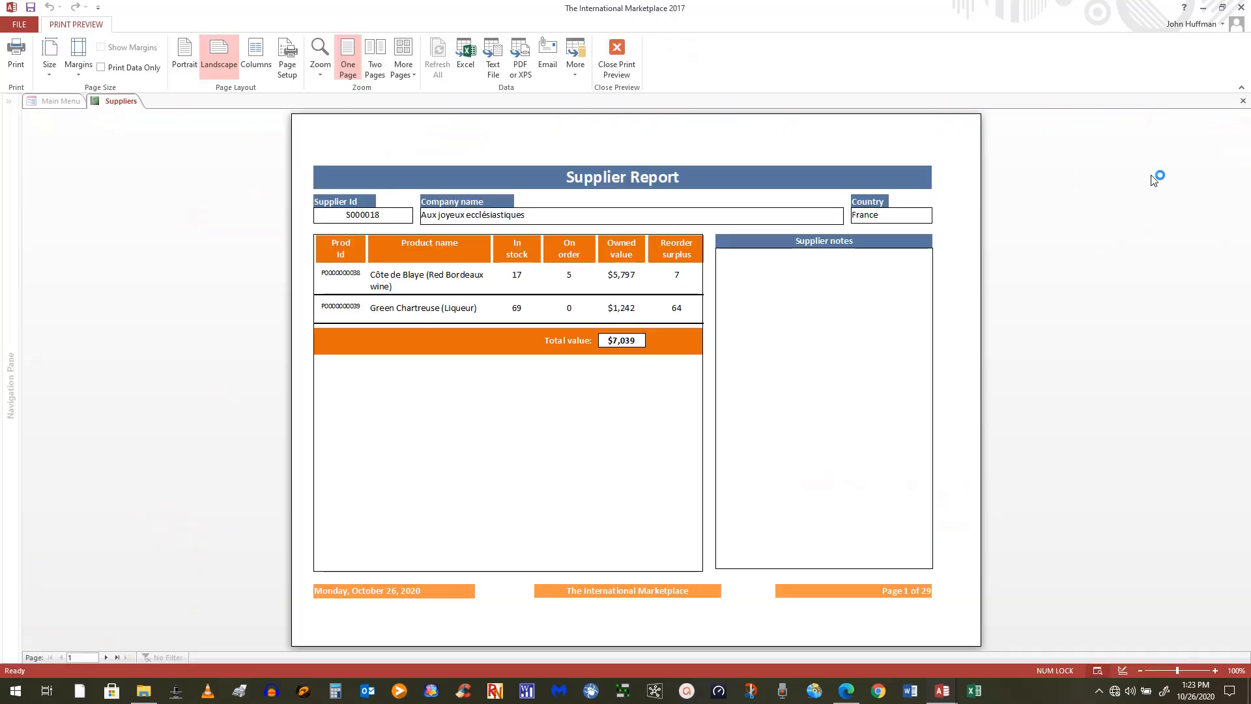
click(1242, 101)
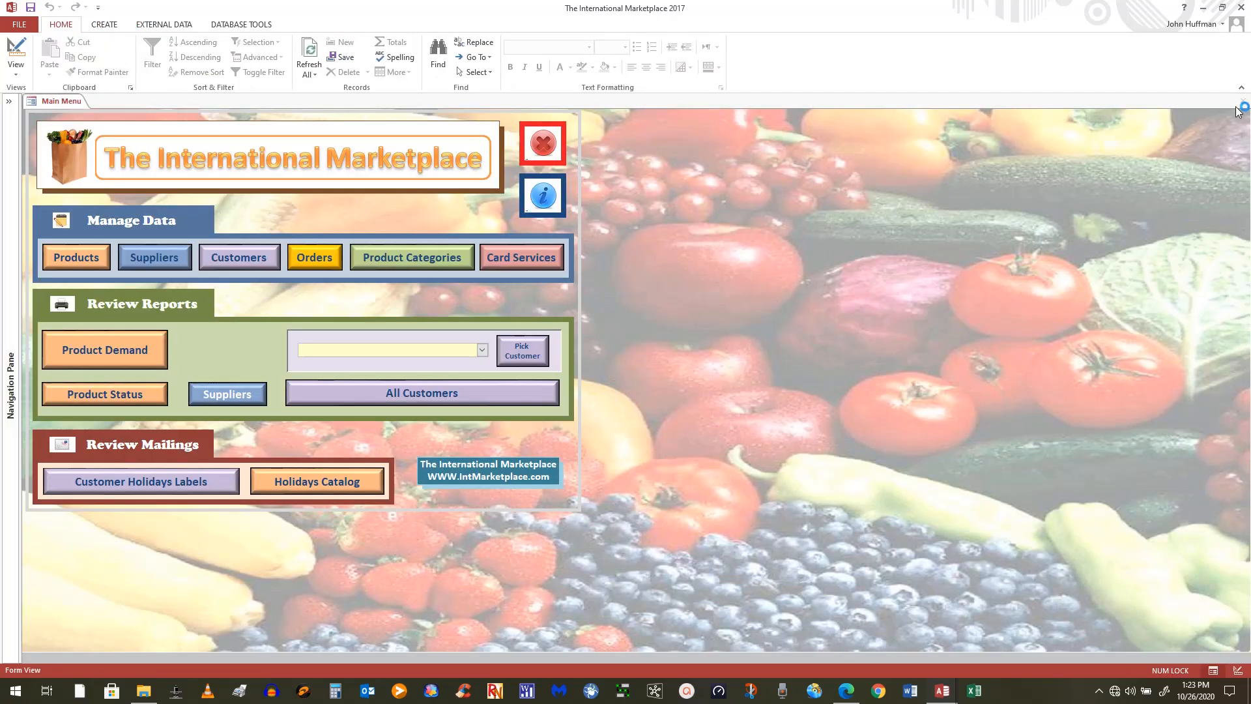
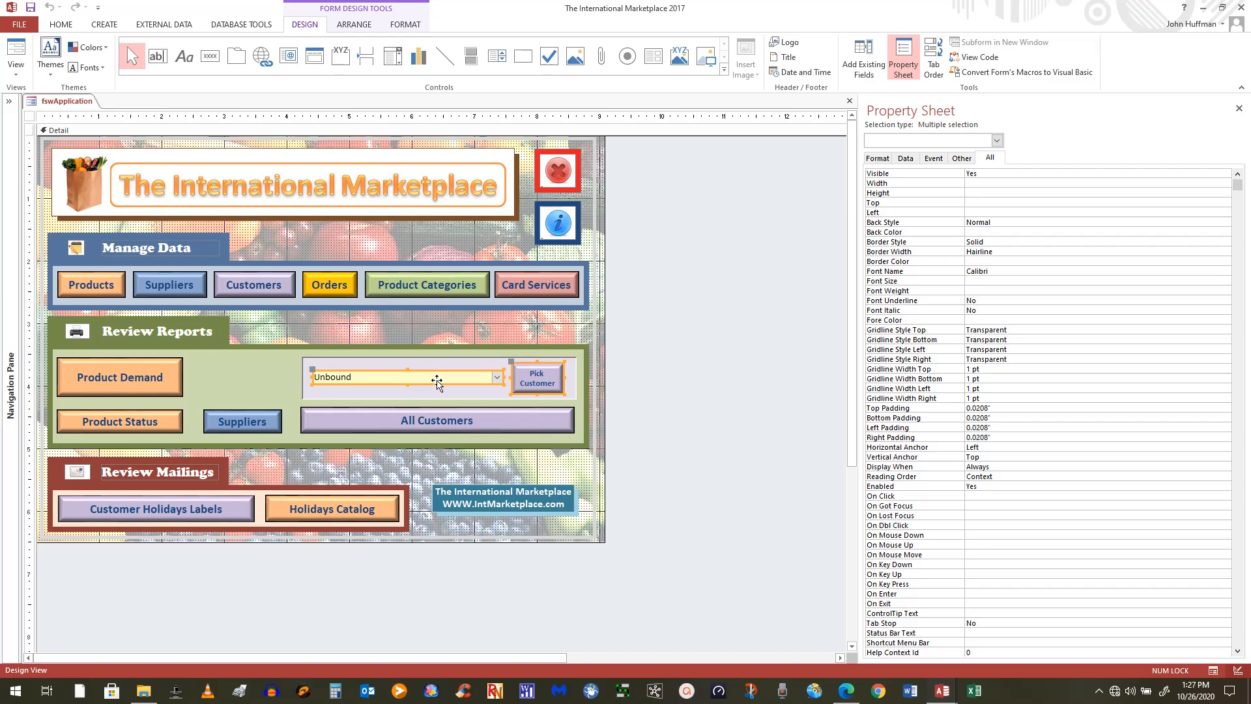
Delete the customer combo box, the Pick Customer button and the rectangle behind them from the Review Reports section
key(Delete)
click(437, 381)
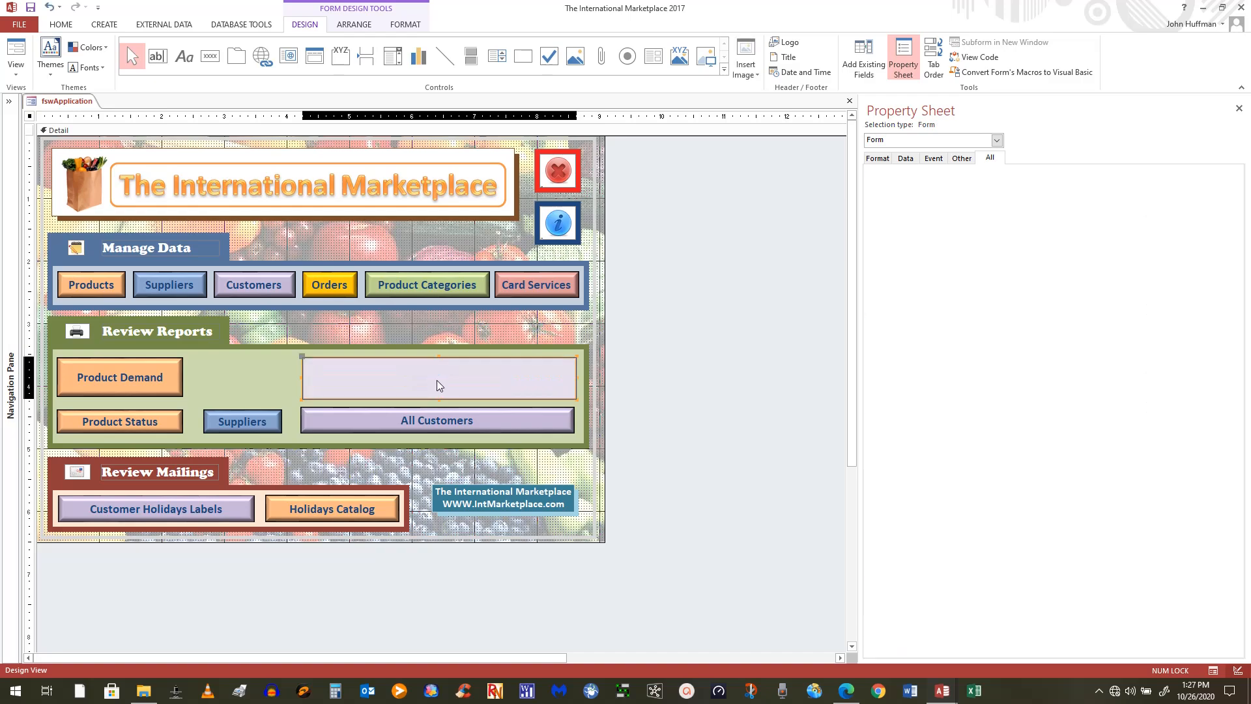
key(Delete)
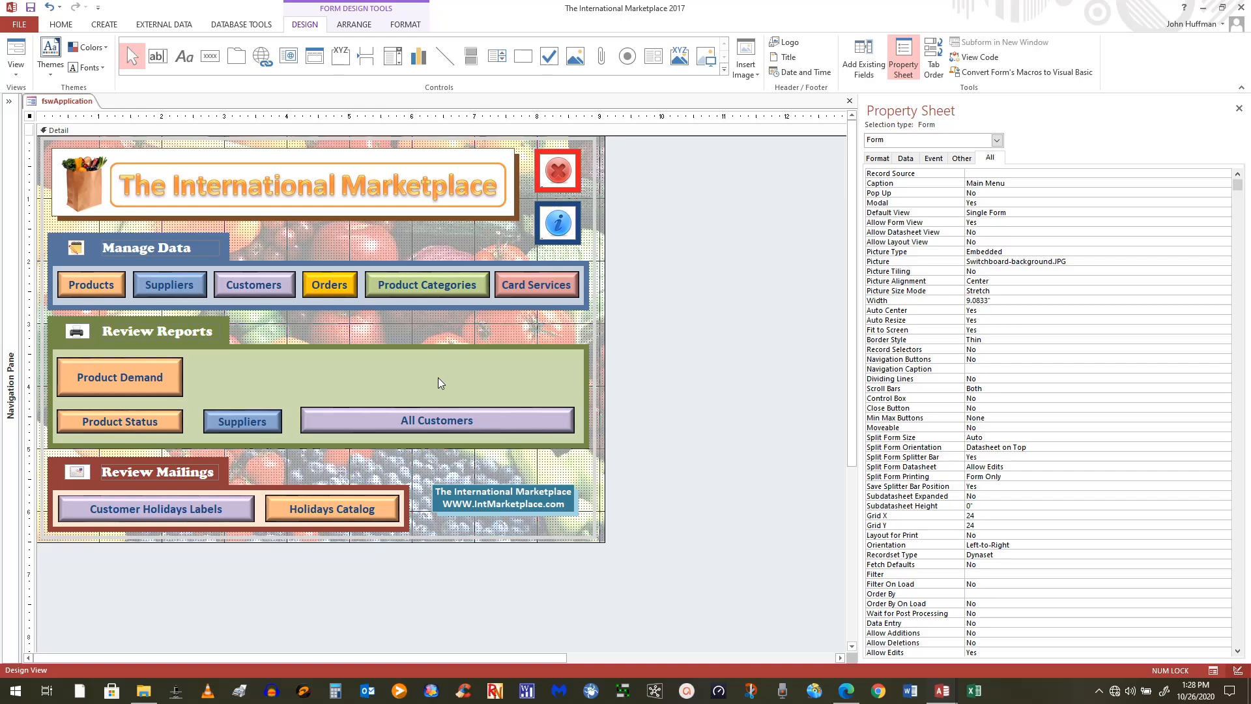
Draw a rectangle about 4.38 inches wide and 0.54 inches high above the All Customers button
click(519, 60)
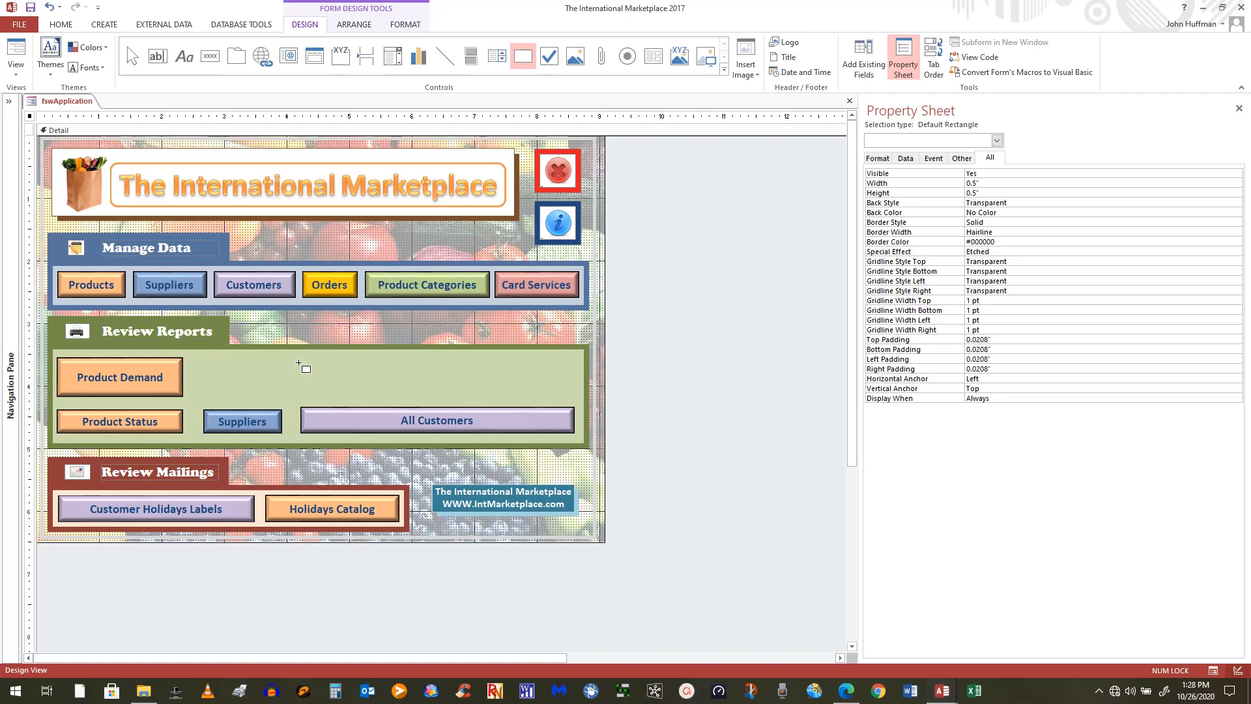
mouse_move(299, 363)
mouse_down()
mouse_move(395, 391)
mouse_move(572, 396)
mouse_up()
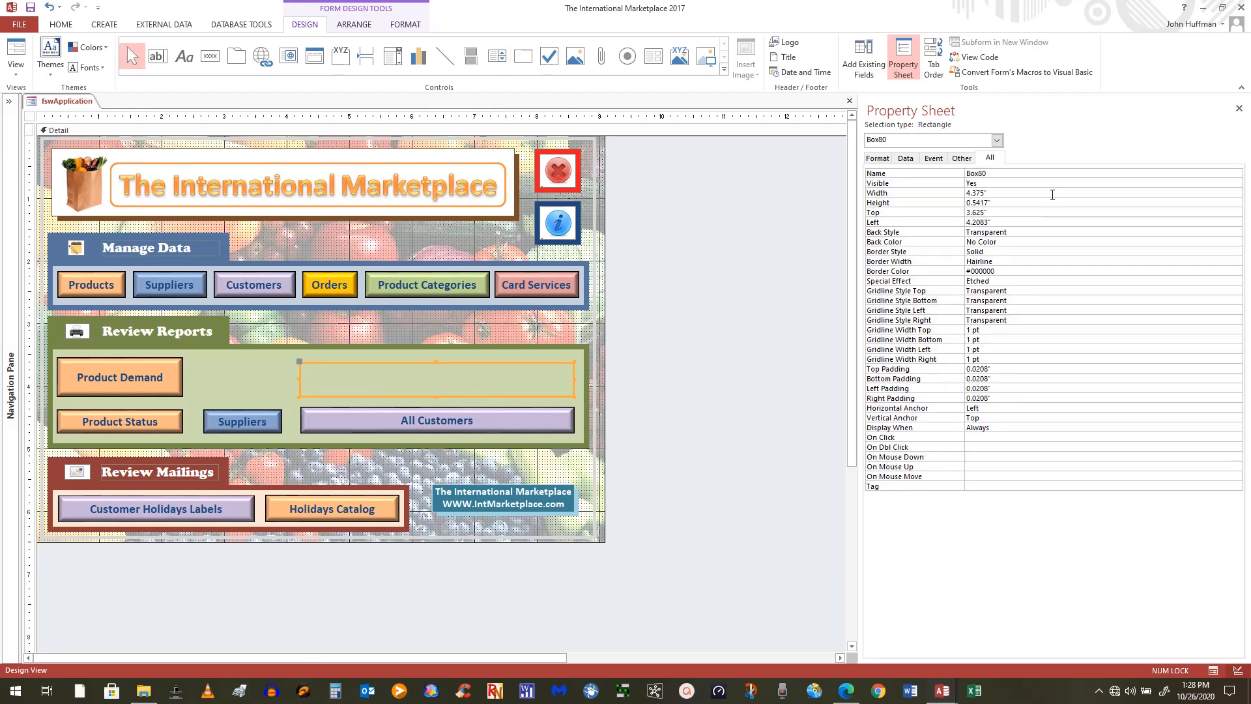
click(1001, 182)
Fill the rectangle above the All Customers button with the light purple shade #DFDBE7
click(400, 25)
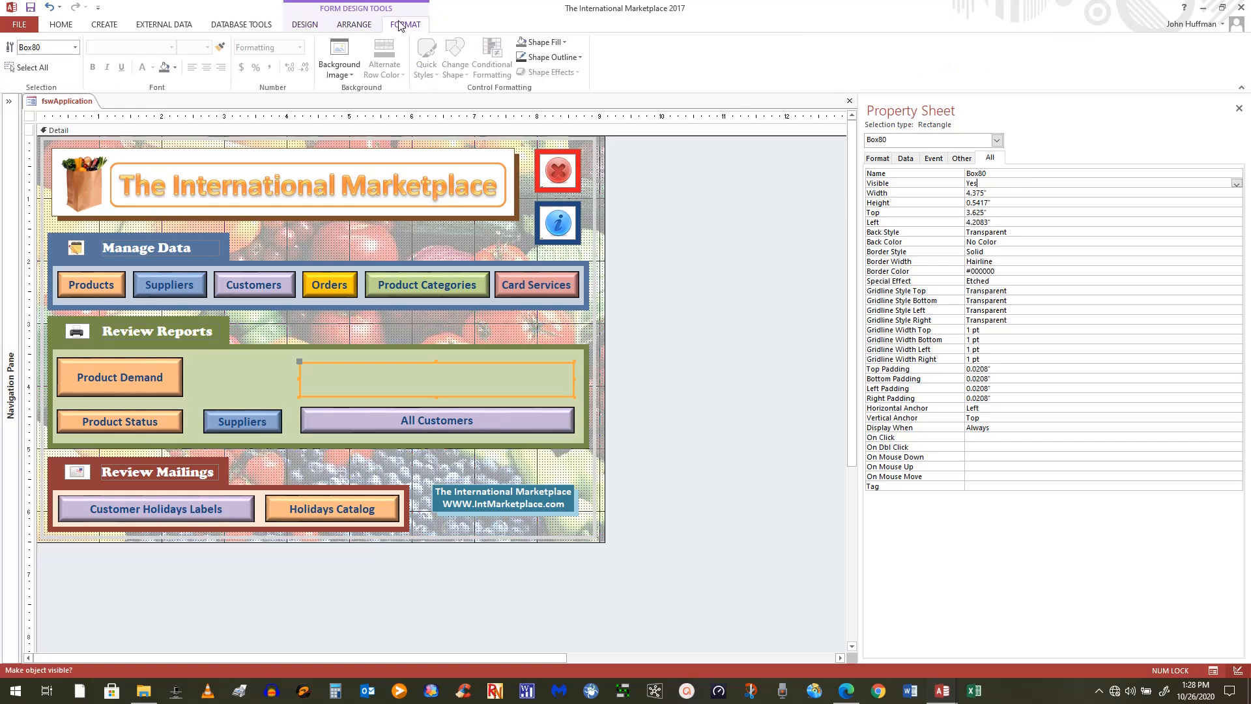
click(563, 45)
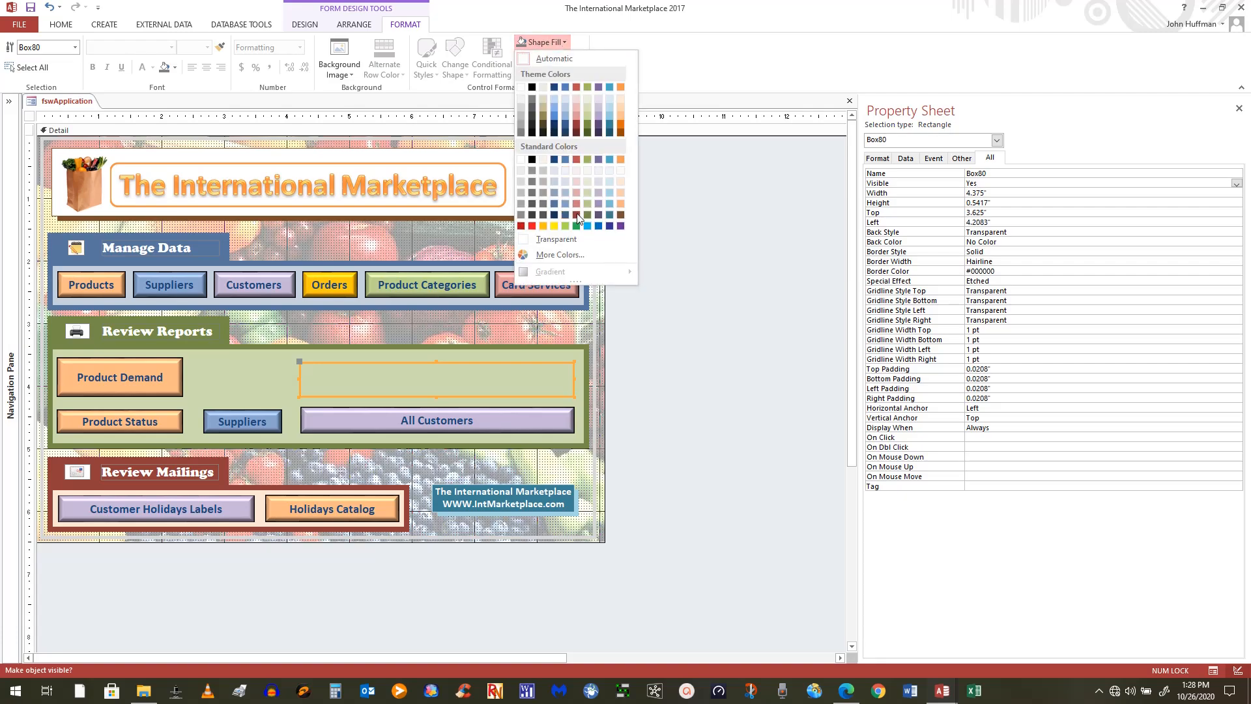
click(597, 172)
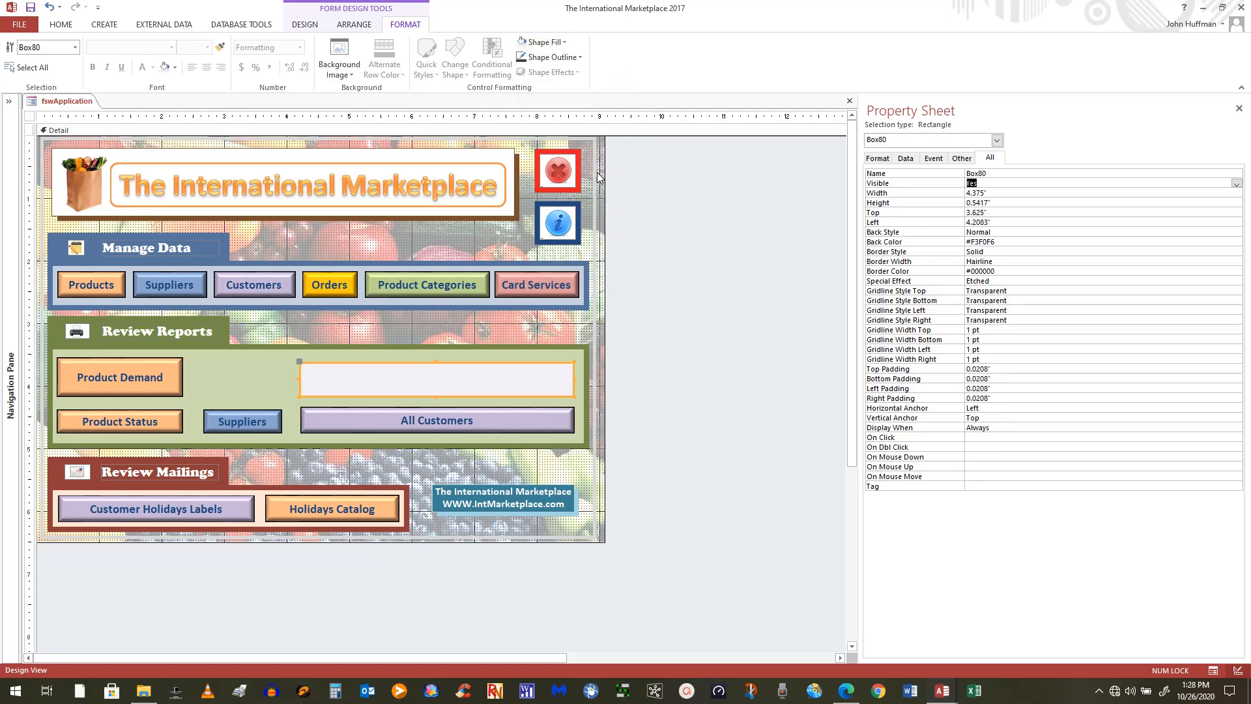
click(563, 45)
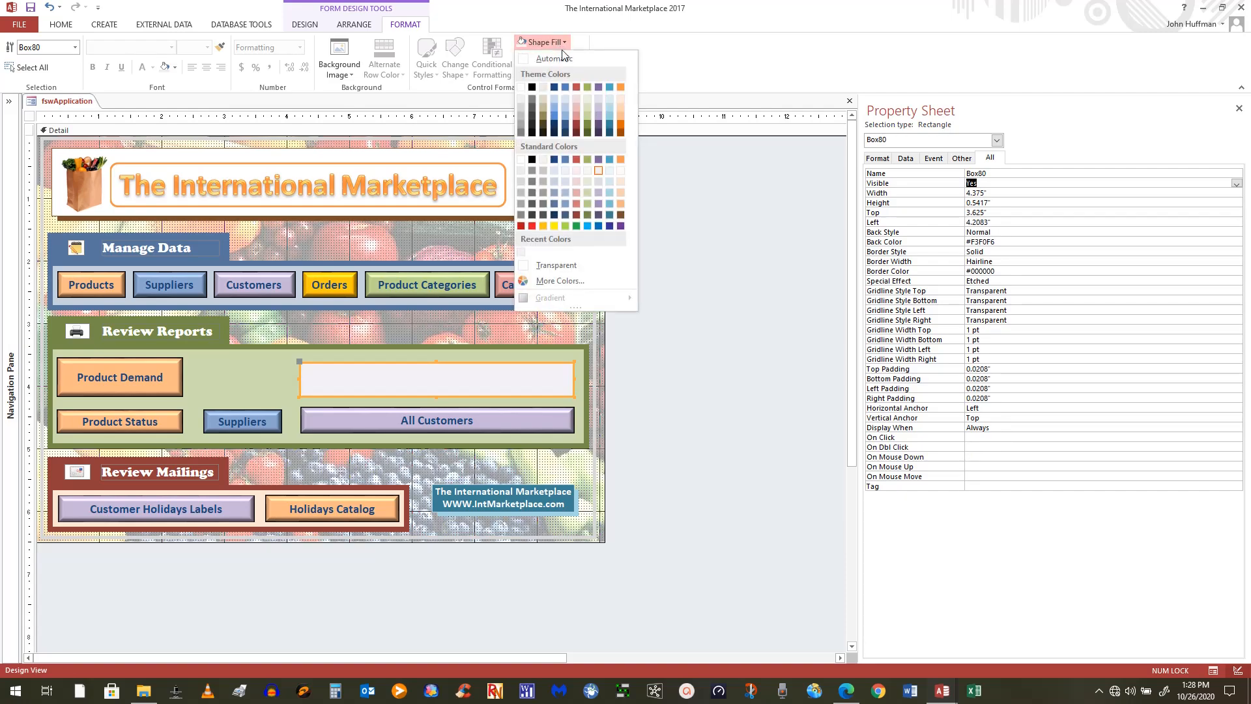
click(599, 178)
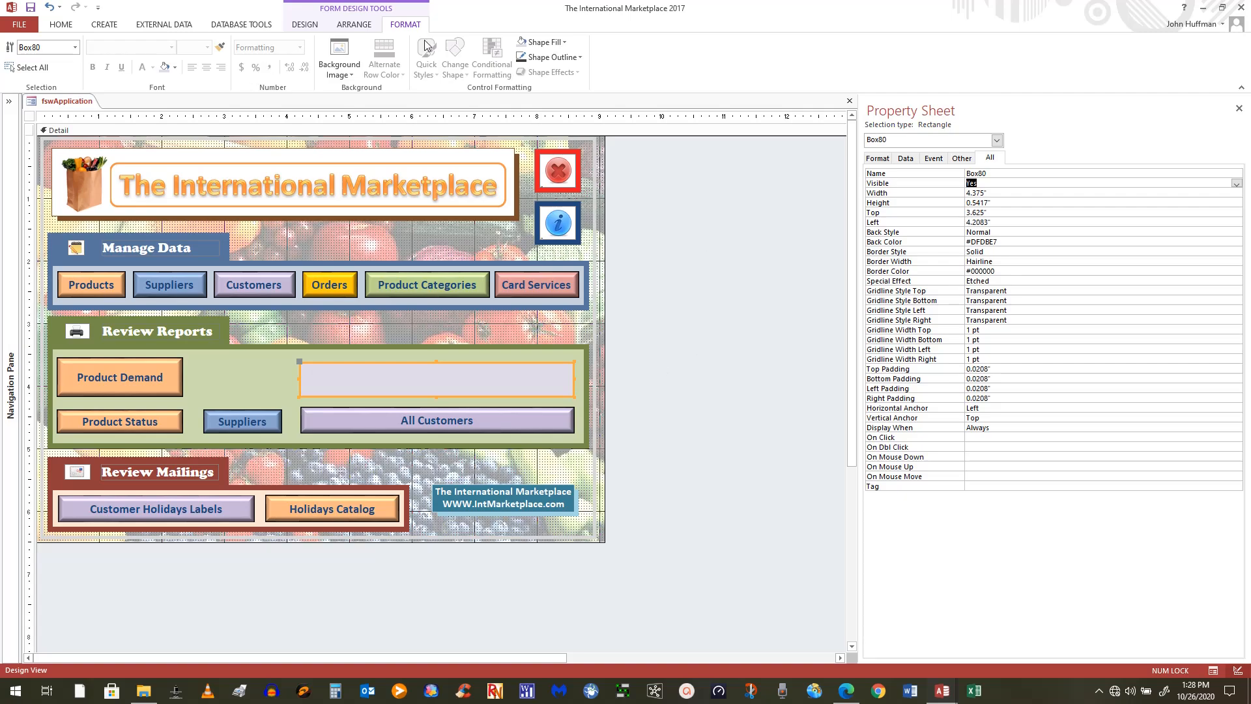
click(635, 395)
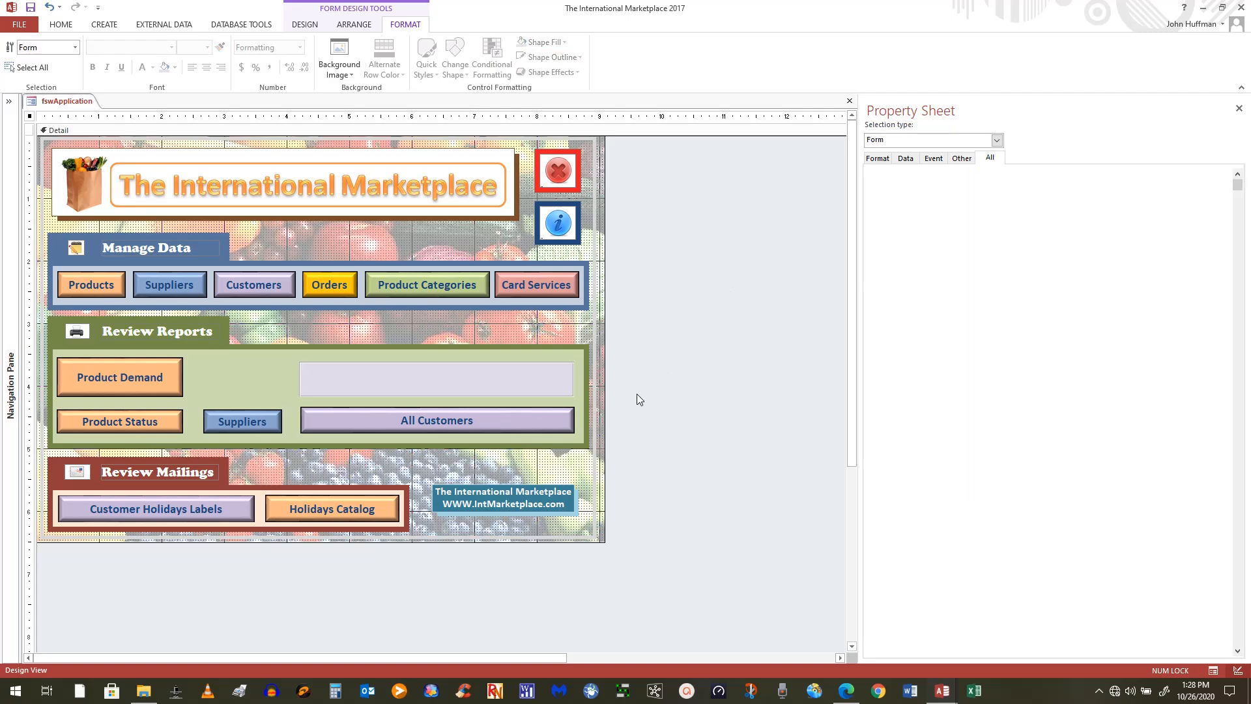
Examine the Back Style property and its options for the rectangle above the All Customers button
click(507, 381)
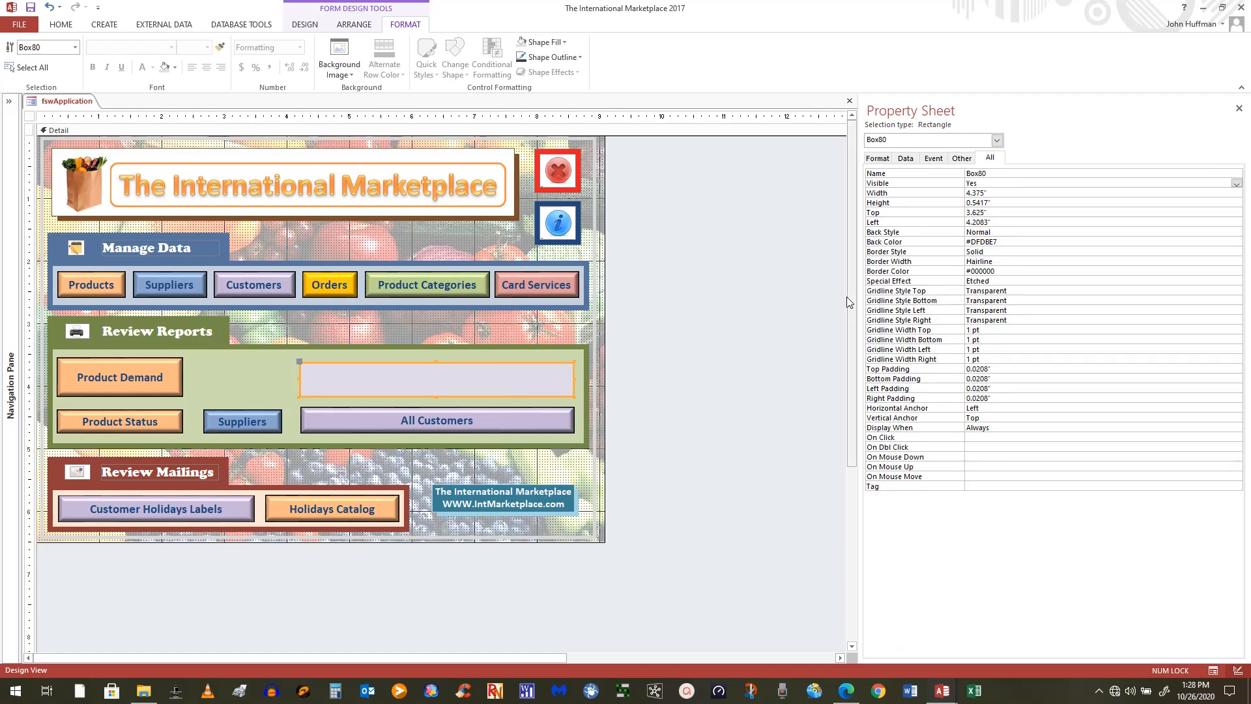
click(1013, 229)
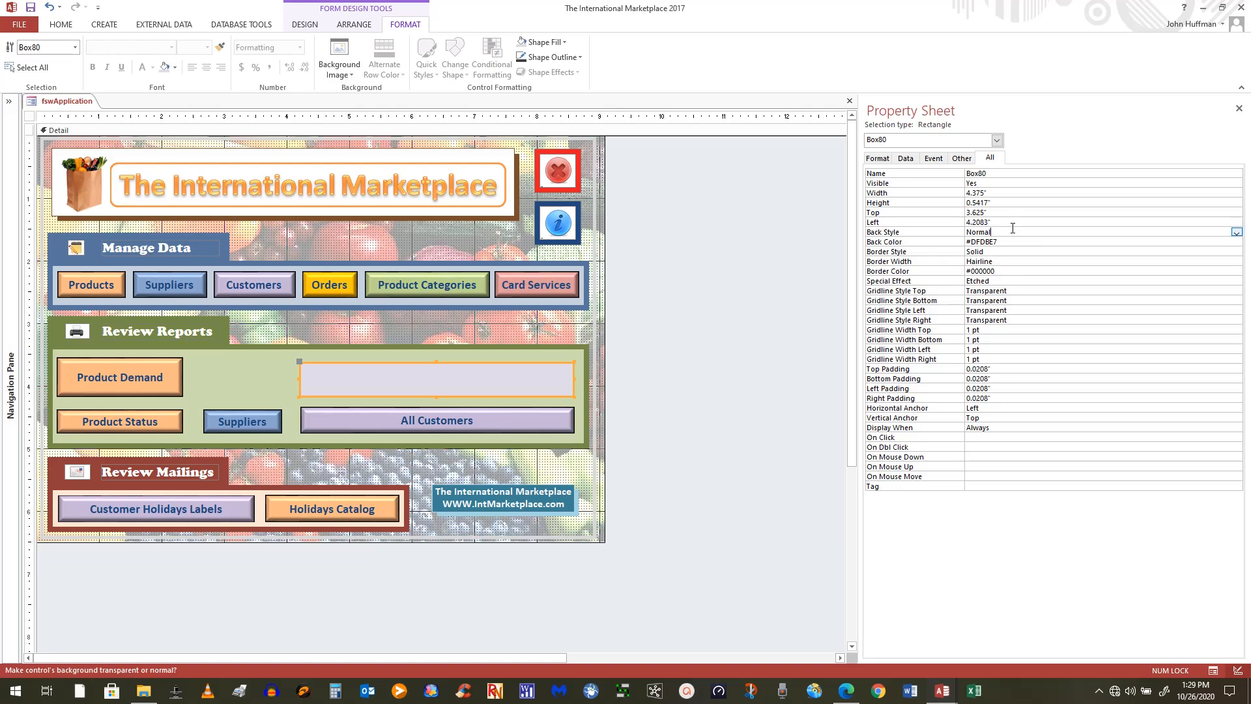
click(1237, 233)
click(1240, 234)
click(642, 437)
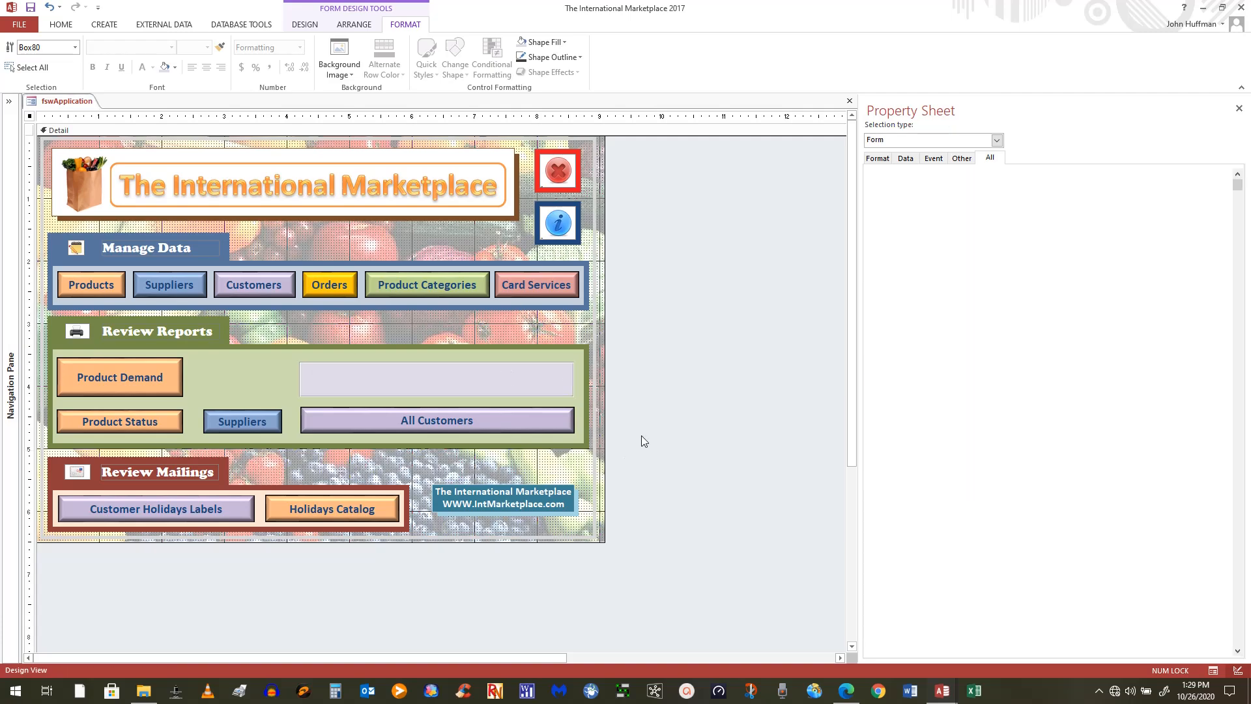
Set the Special Effect of the rectangle above the All Customers button to Shadowed
click(518, 392)
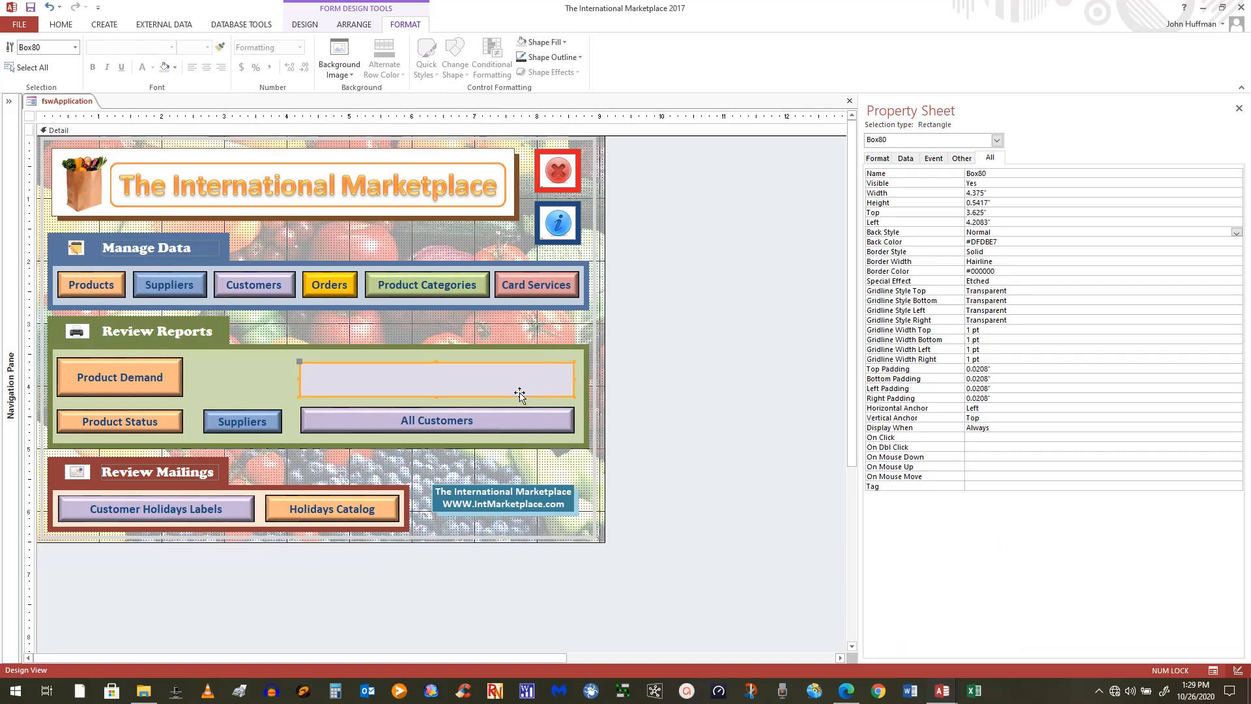
click(997, 281)
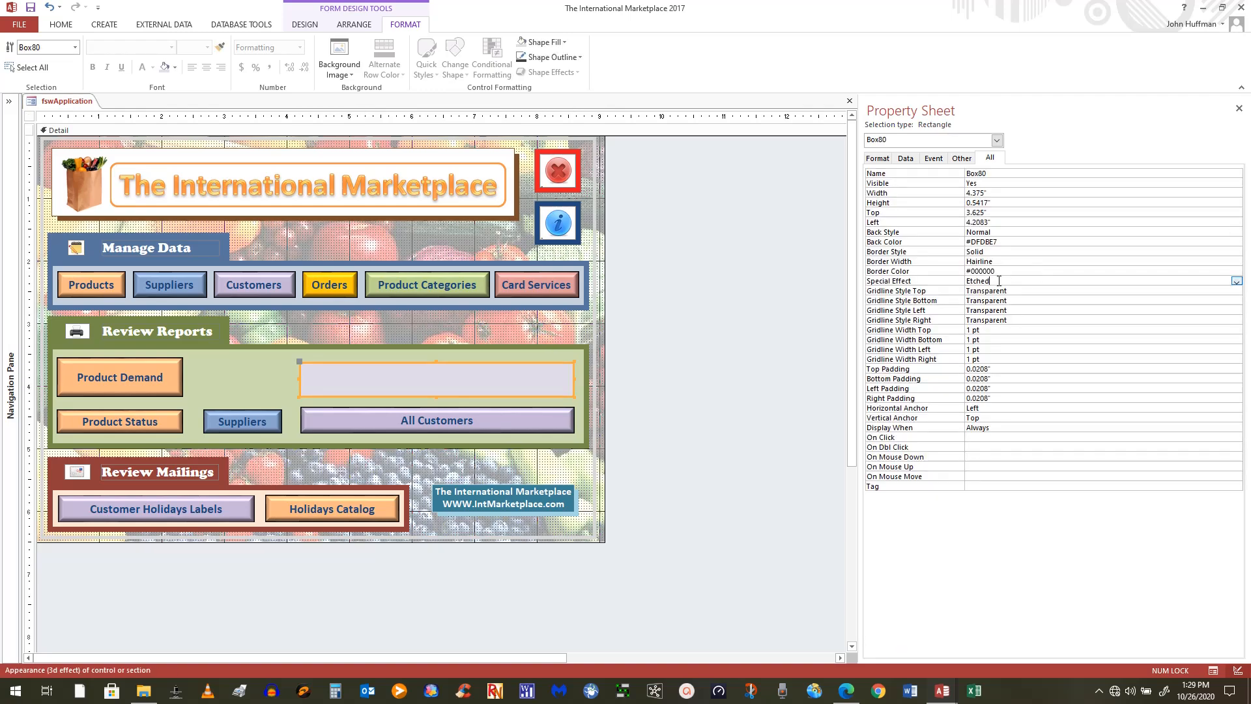
click(1236, 282)
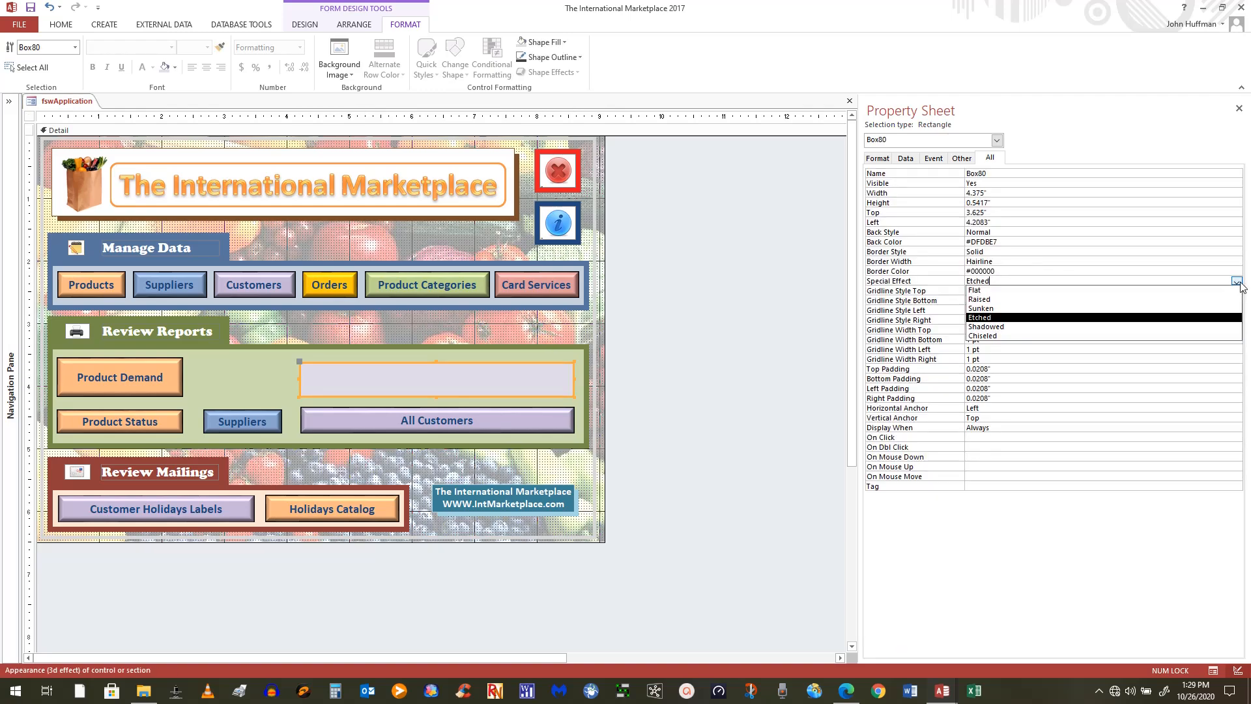
click(986, 327)
click(637, 403)
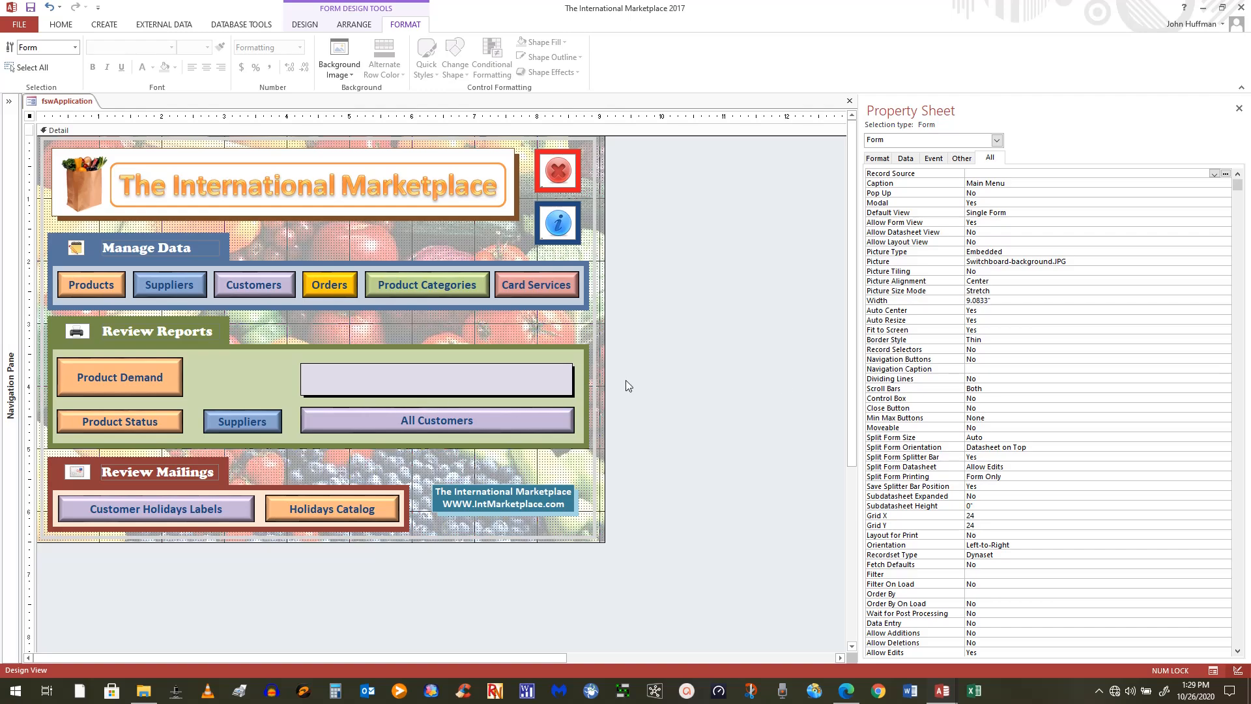
Set the Special Effect of the rectangle above the All Customers button to Sunken
click(502, 380)
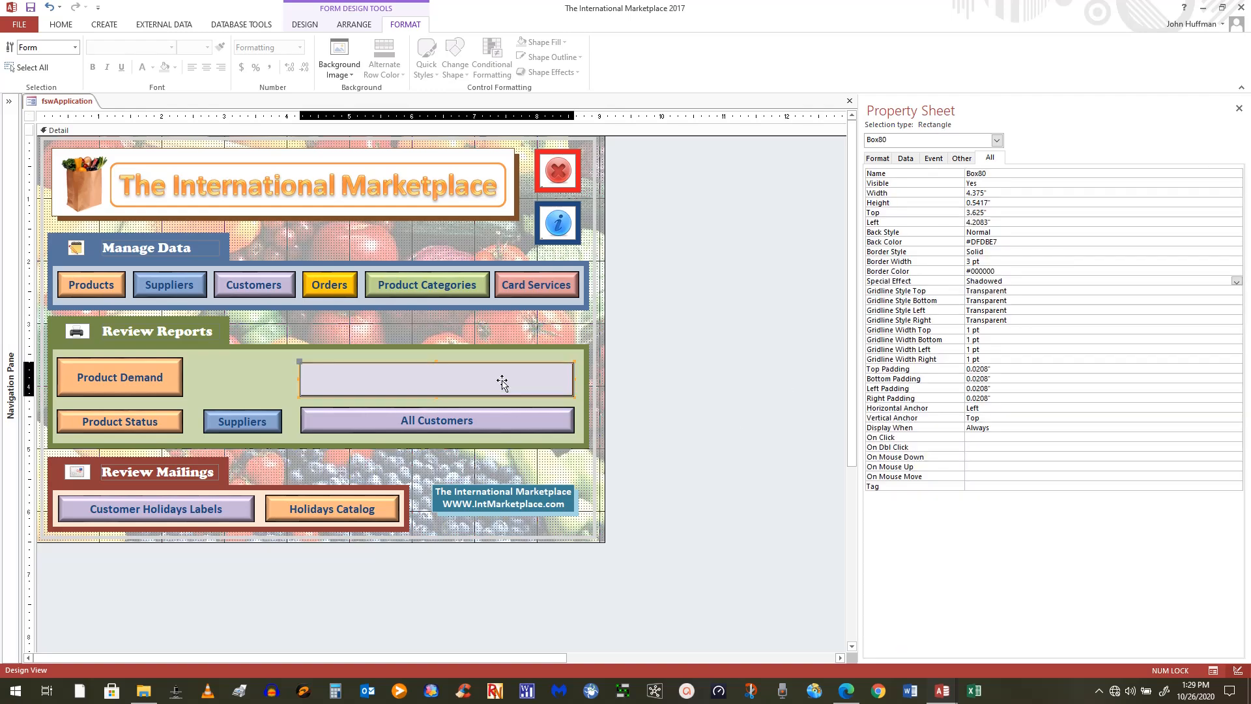
click(1024, 281)
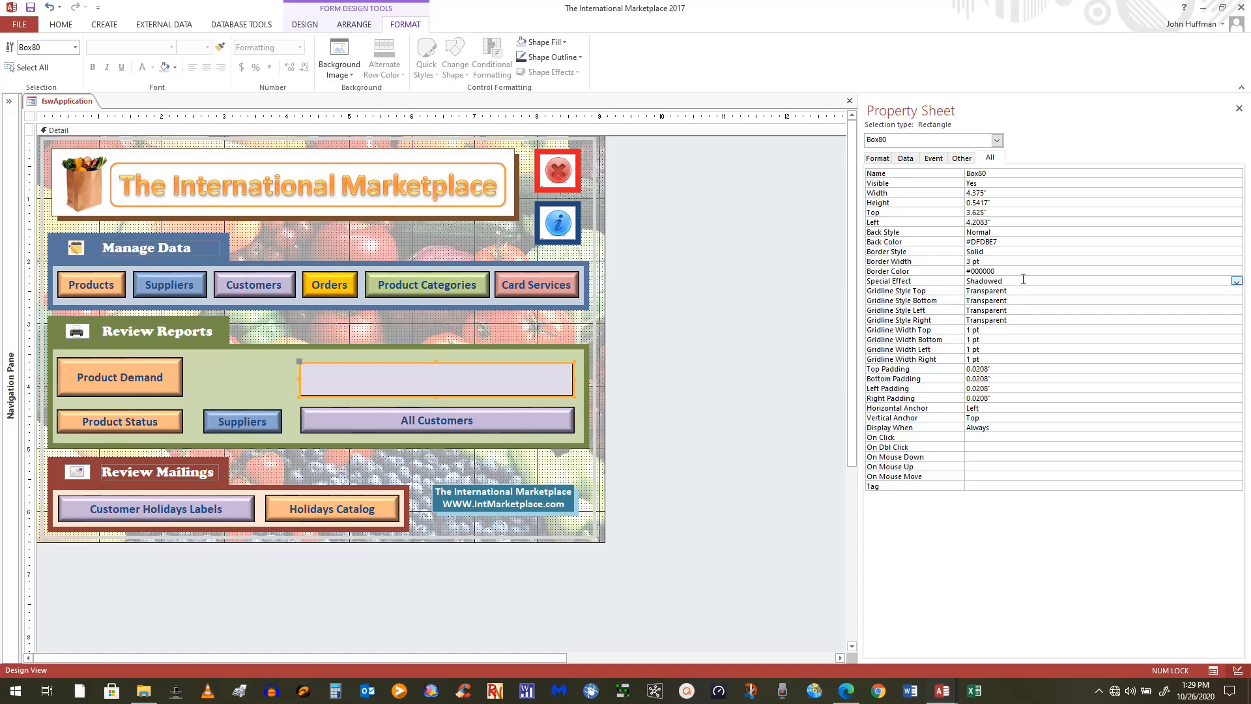
click(1239, 282)
click(982, 312)
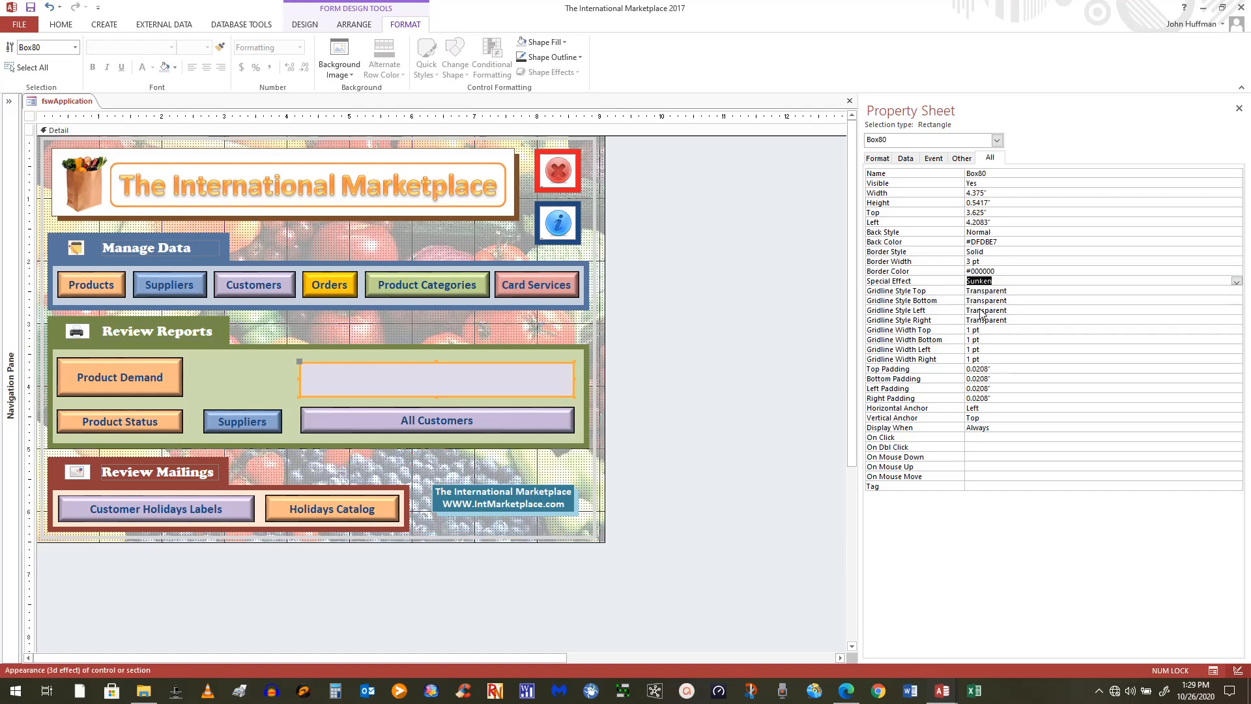
click(663, 412)
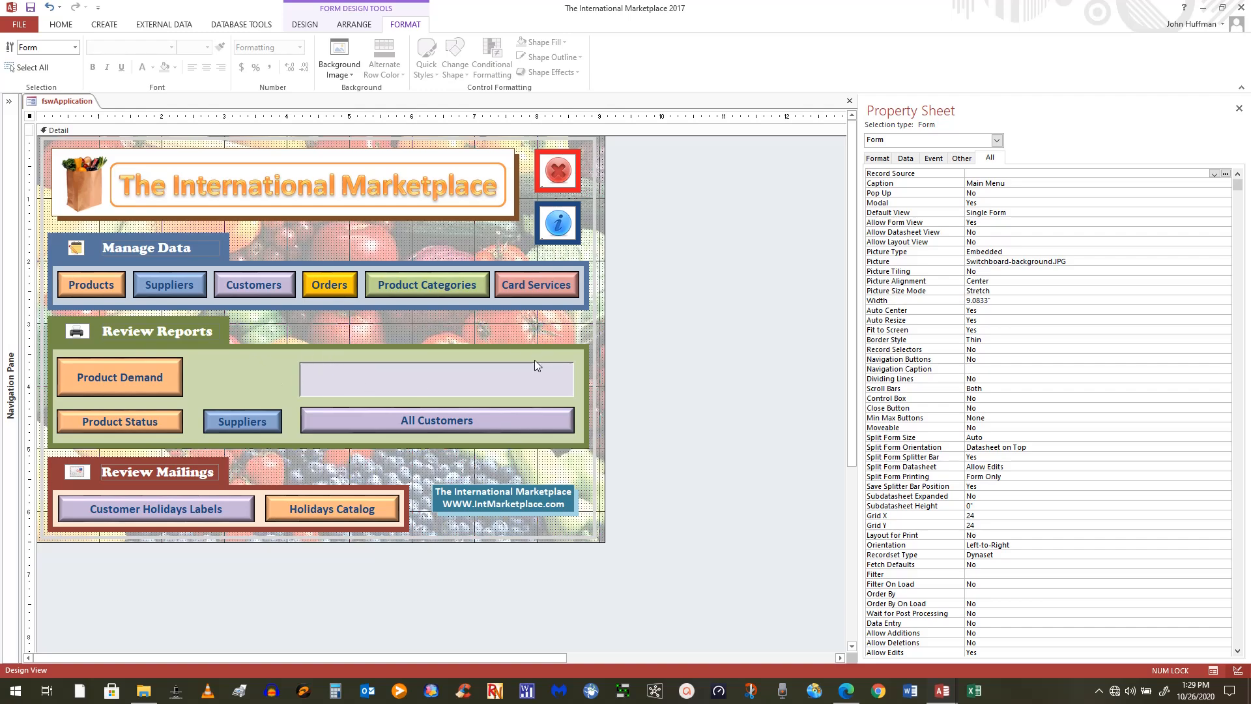
click(383, 373)
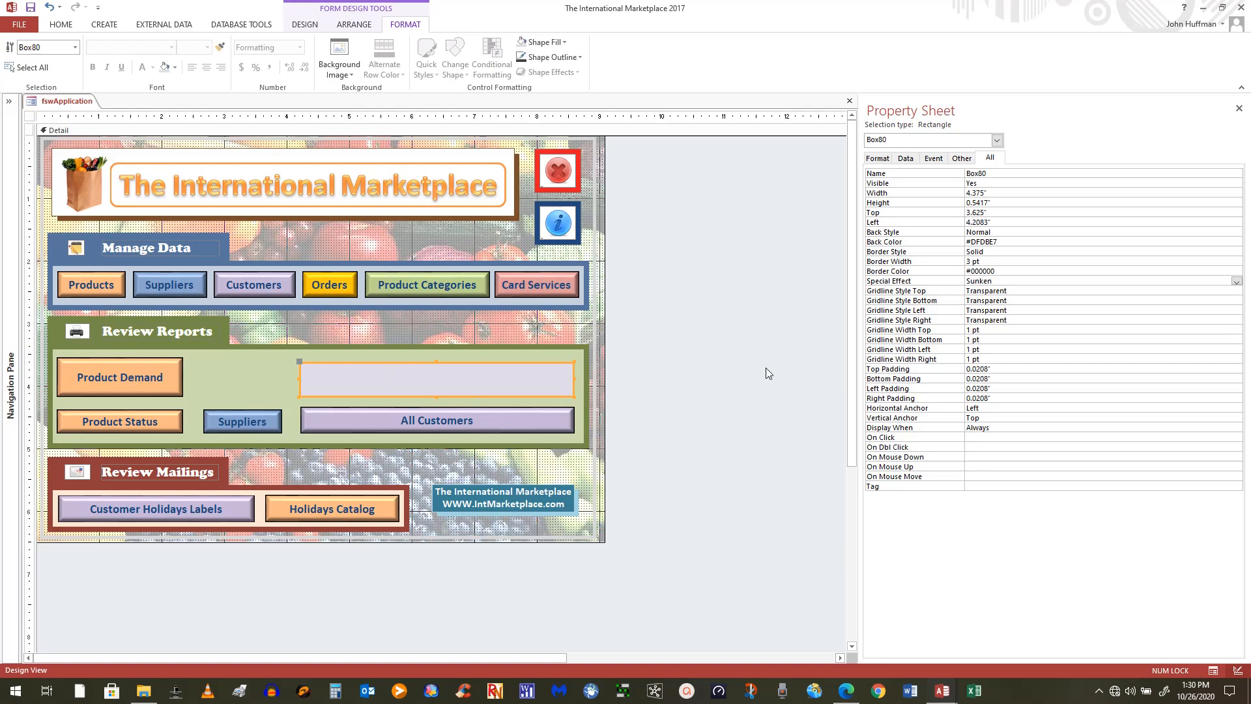
click(744, 358)
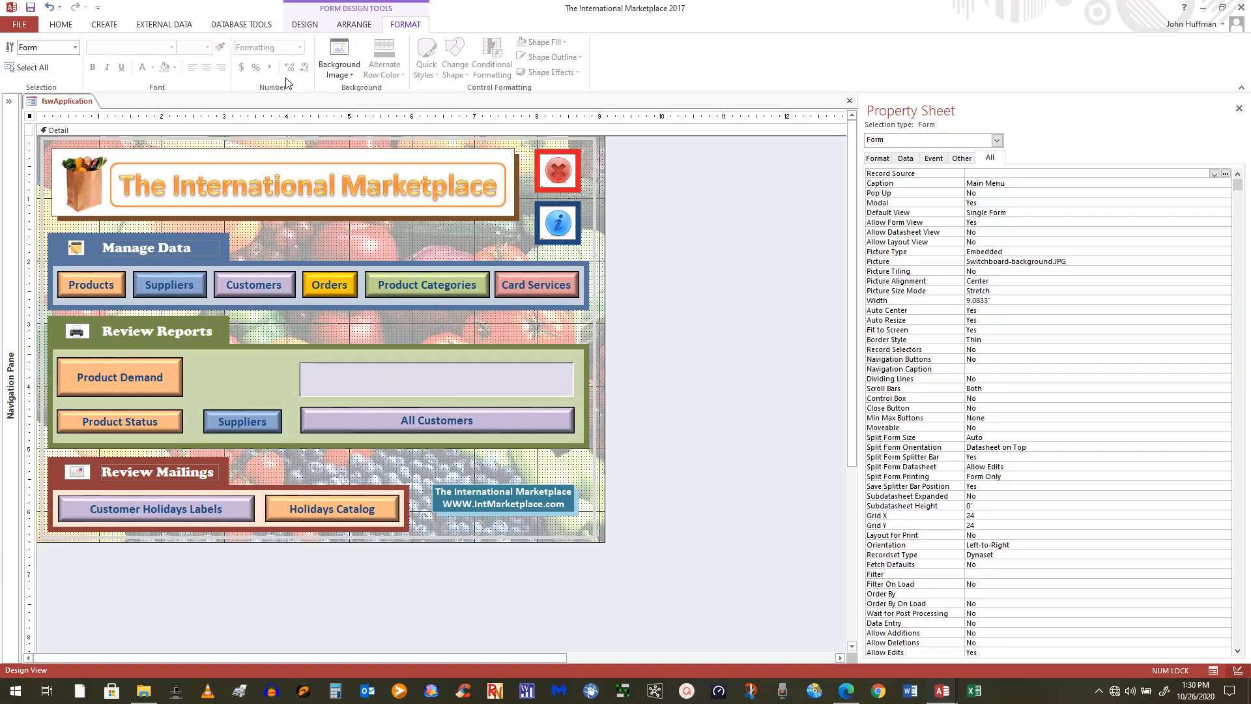
Add an unbound combo box about 2.67 inches wide and 0.22 inches high inside the sunken rectangle, cancelling the Combo Box Wizard
click(304, 25)
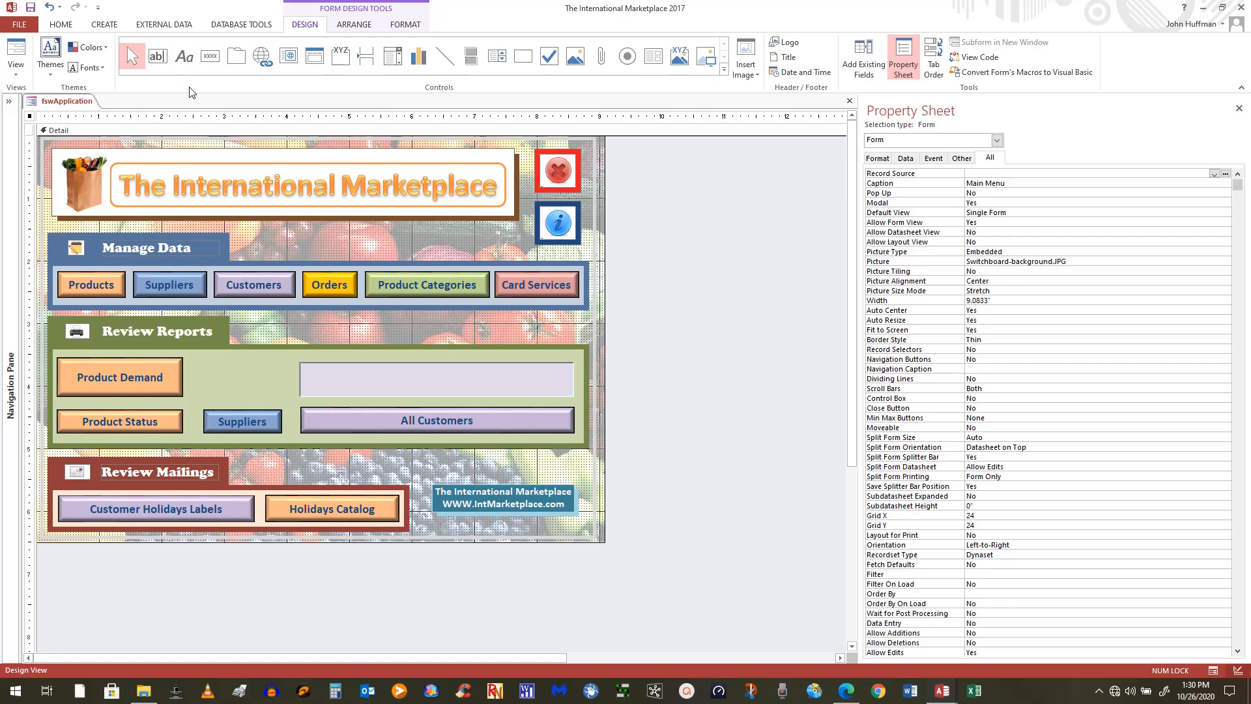
click(393, 58)
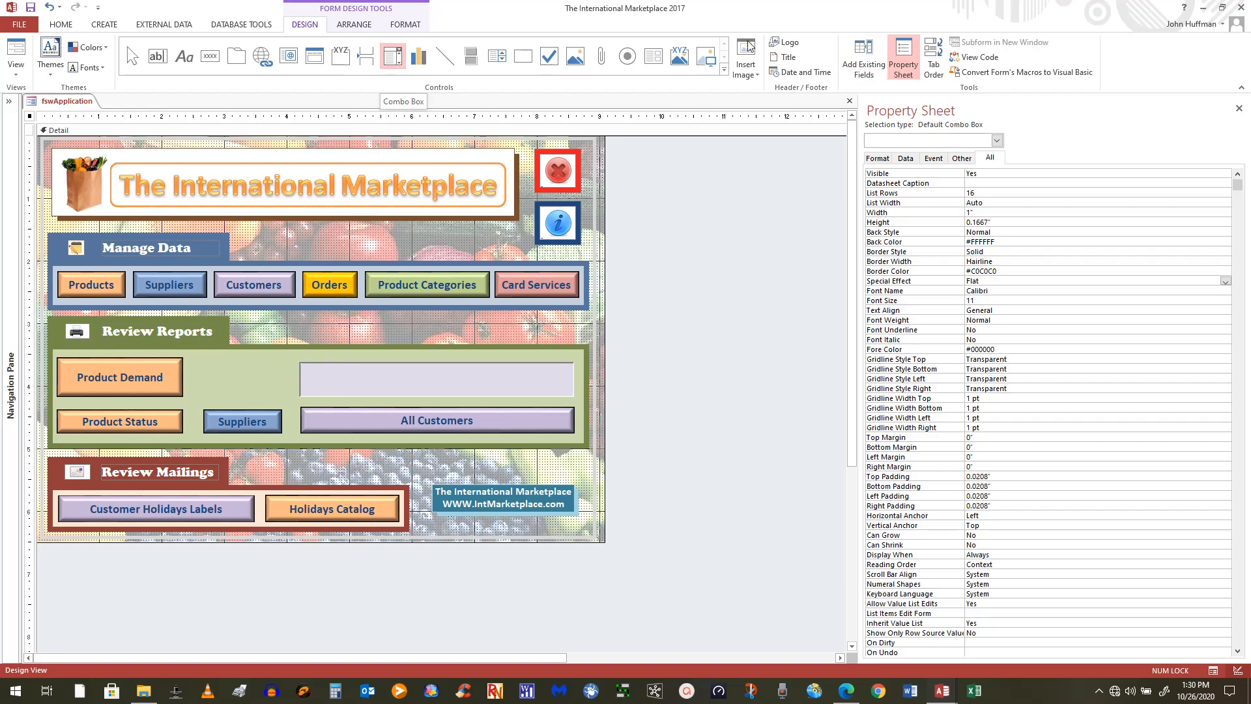
click(724, 69)
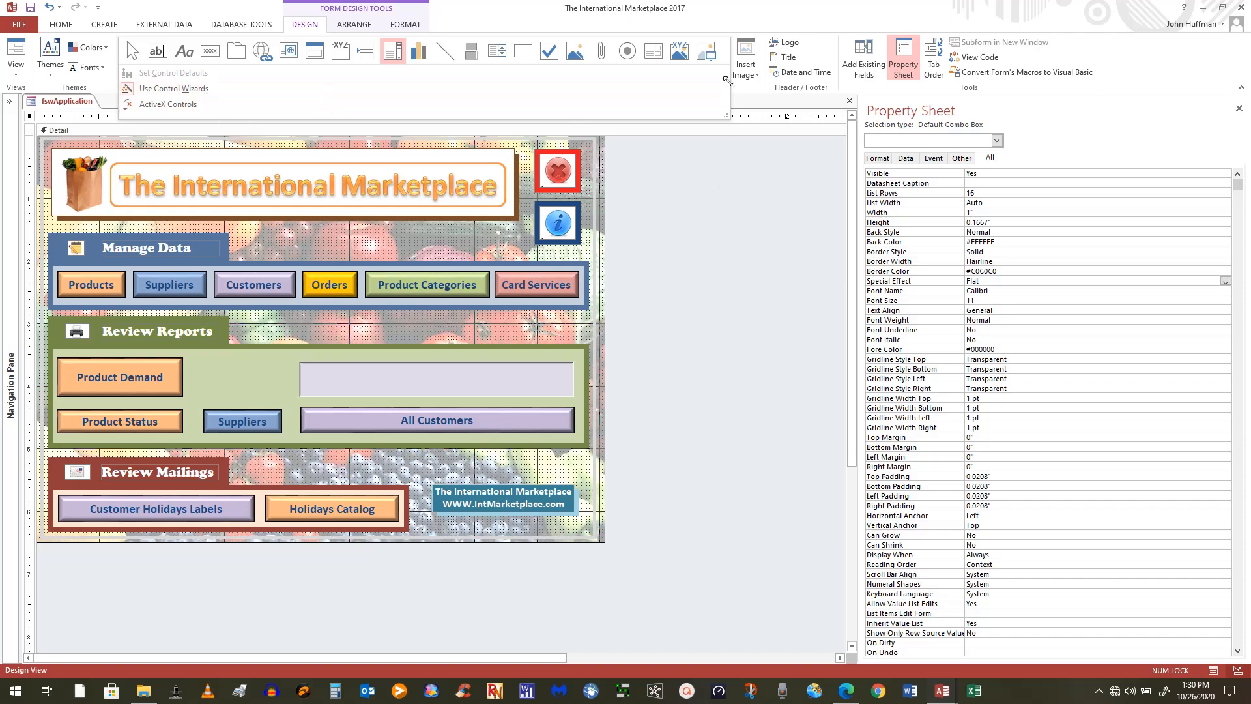
click(271, 93)
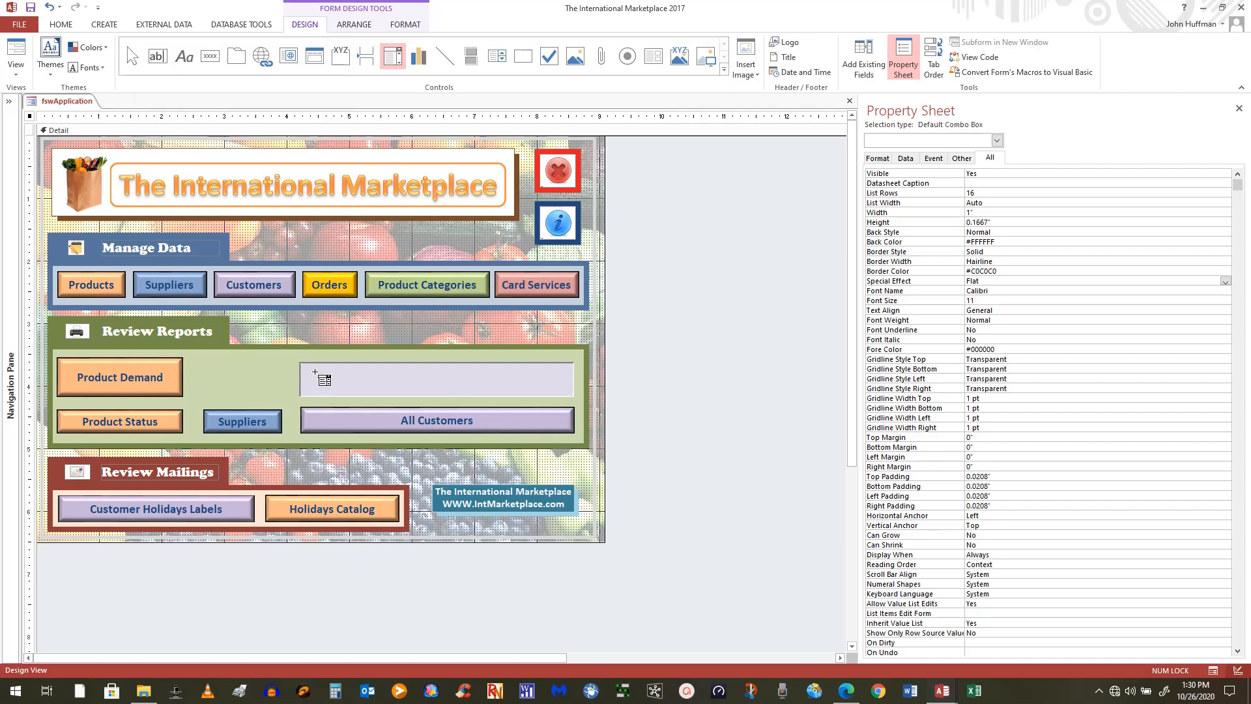
drag(315, 372, 483, 389)
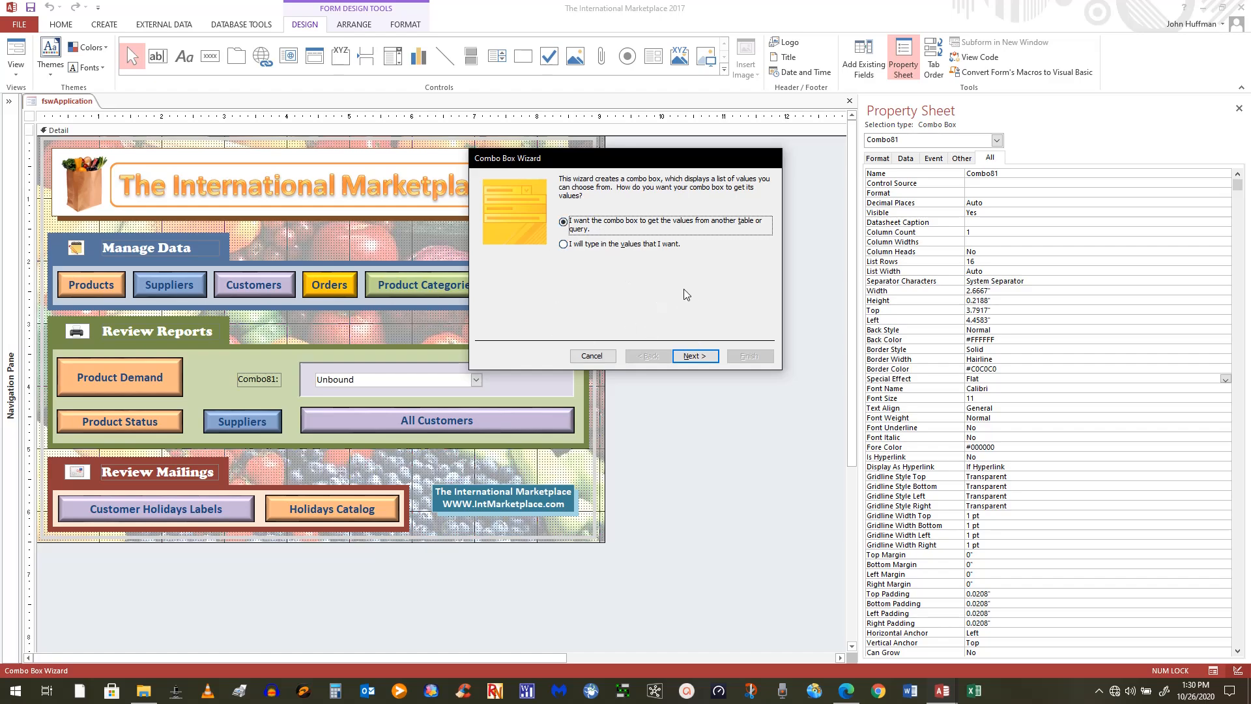
click(593, 356)
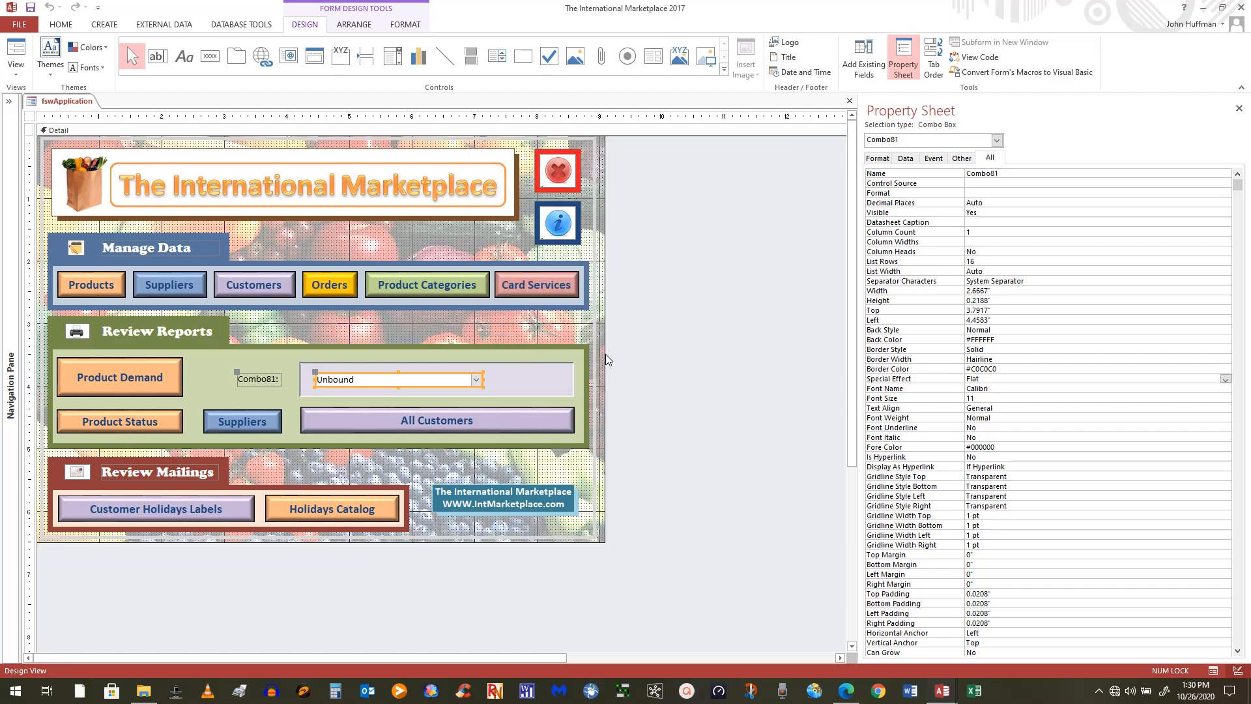
Delete the unbound combo box inside the sunken rectangle together with its attached label
click(244, 385)
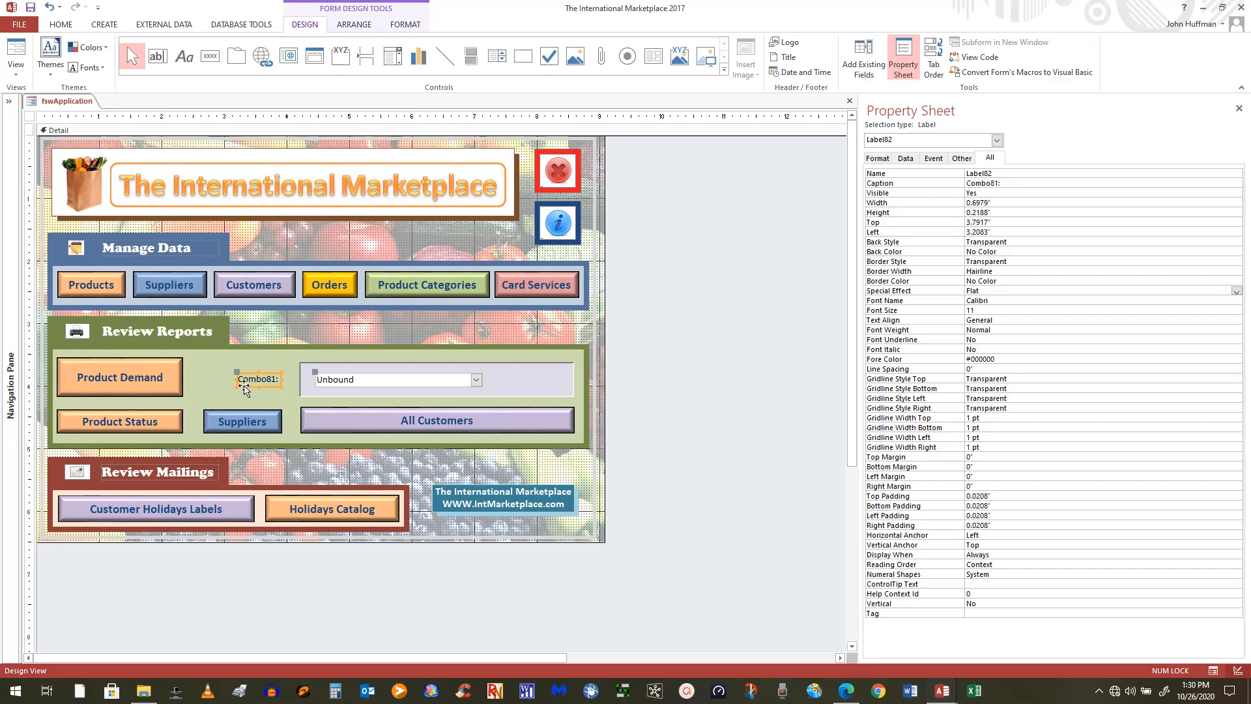
key(Delete)
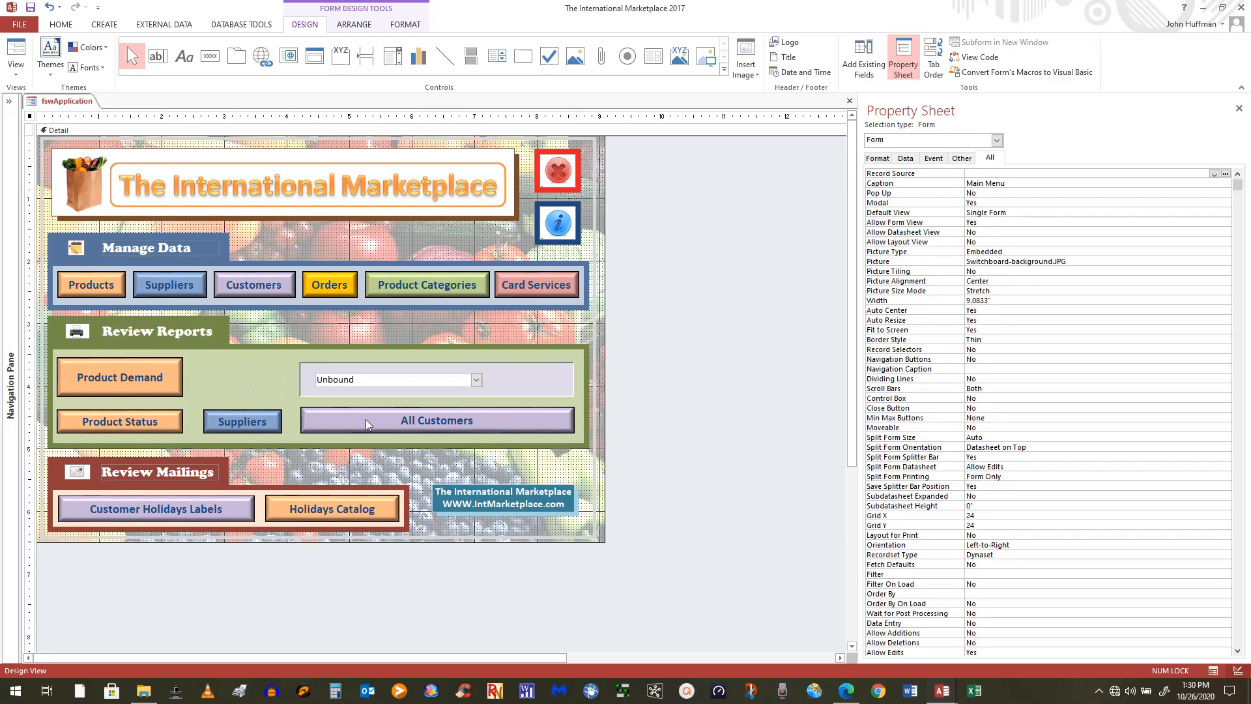
click(377, 383)
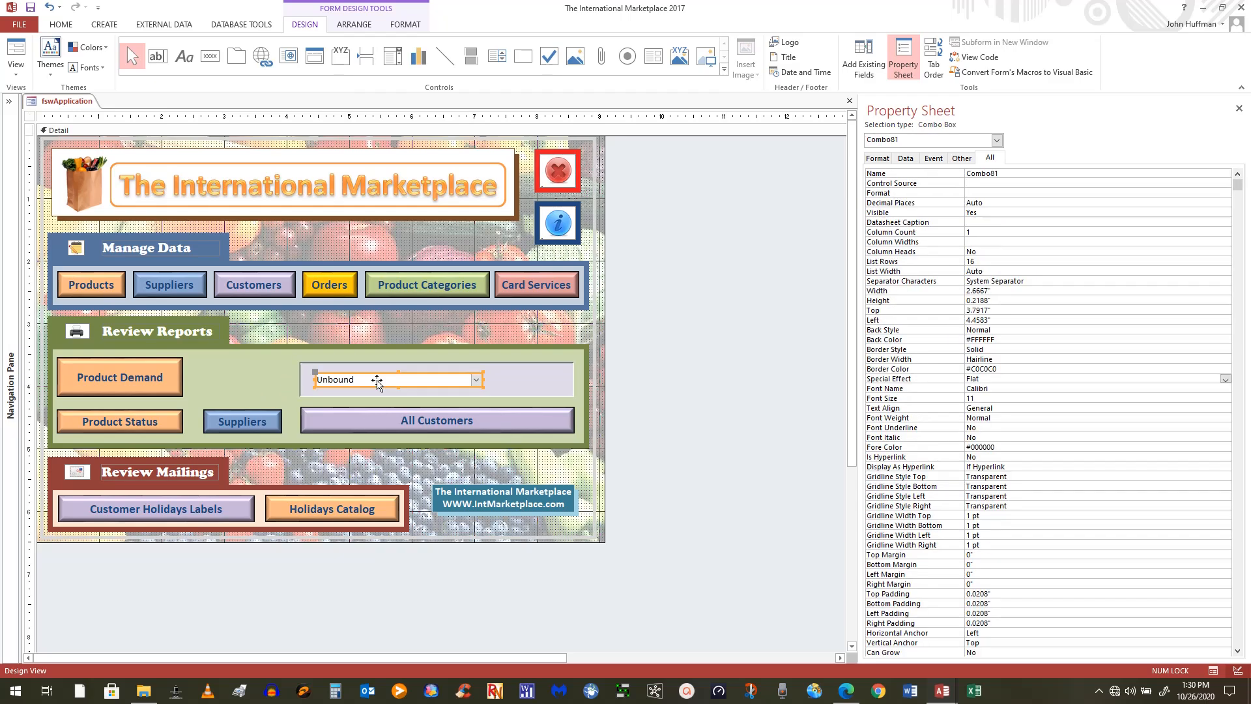
key(Delete)
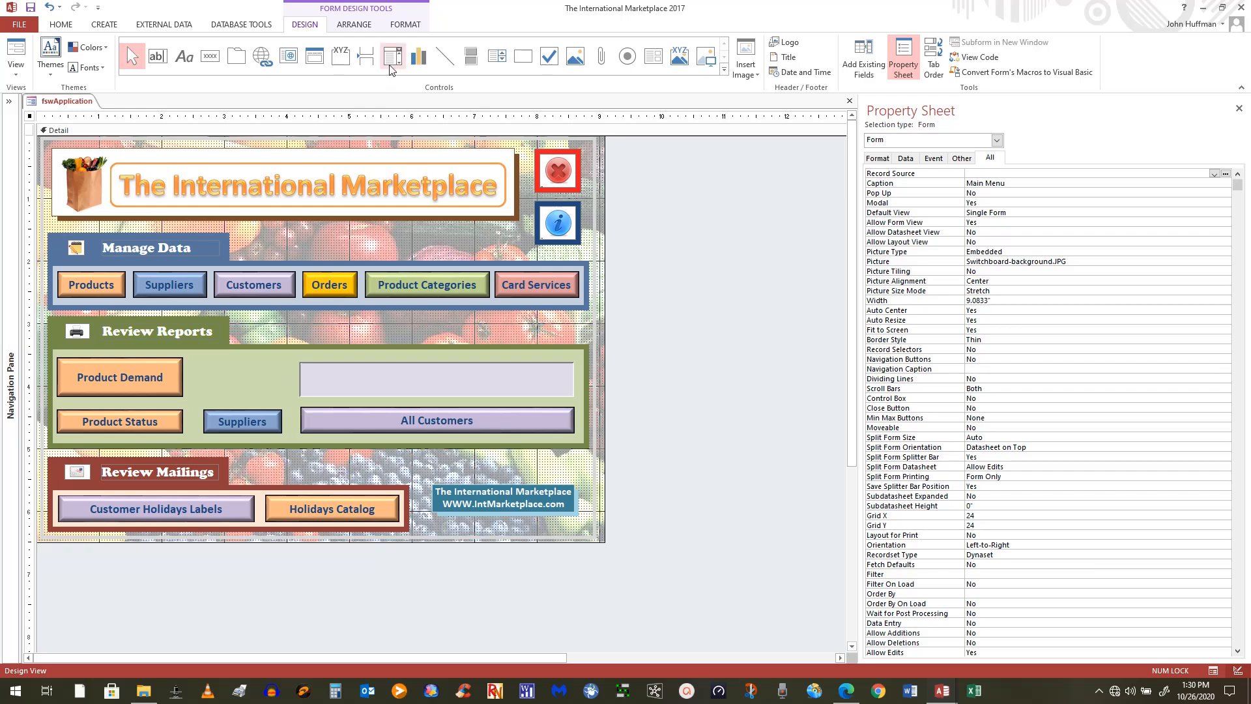
Turn off Use Control Wizards for newly added form controls
click(724, 69)
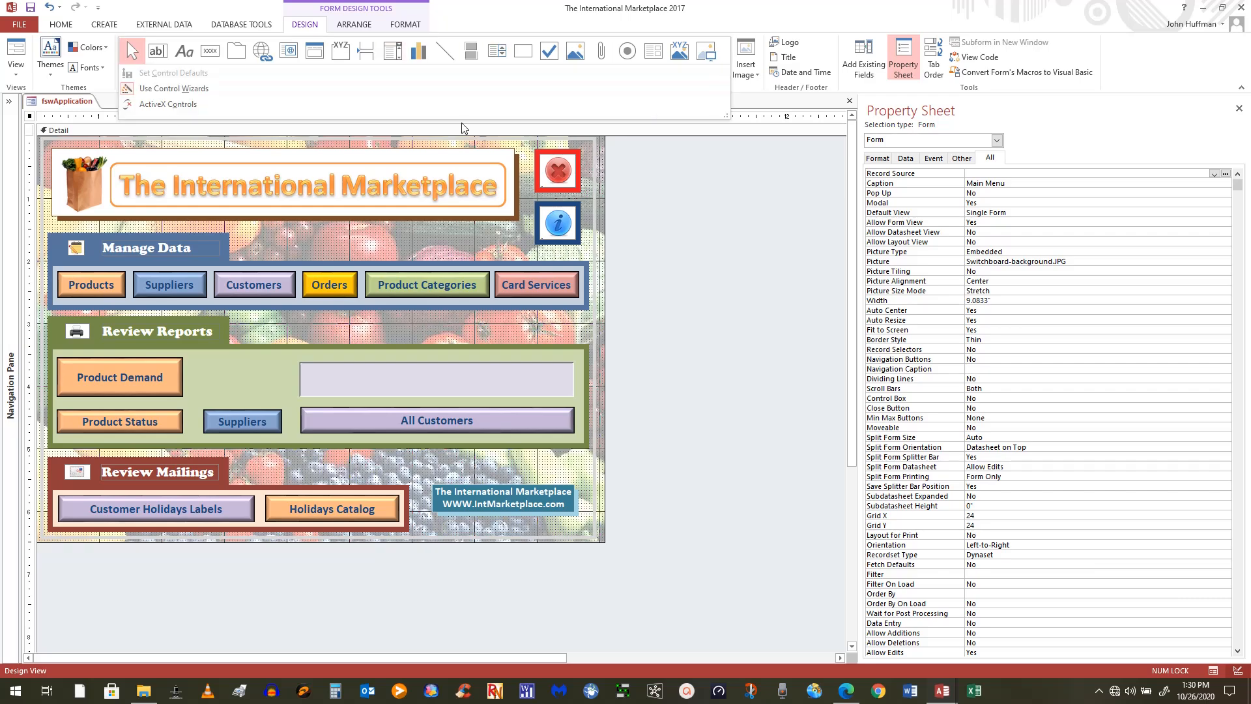
click(168, 91)
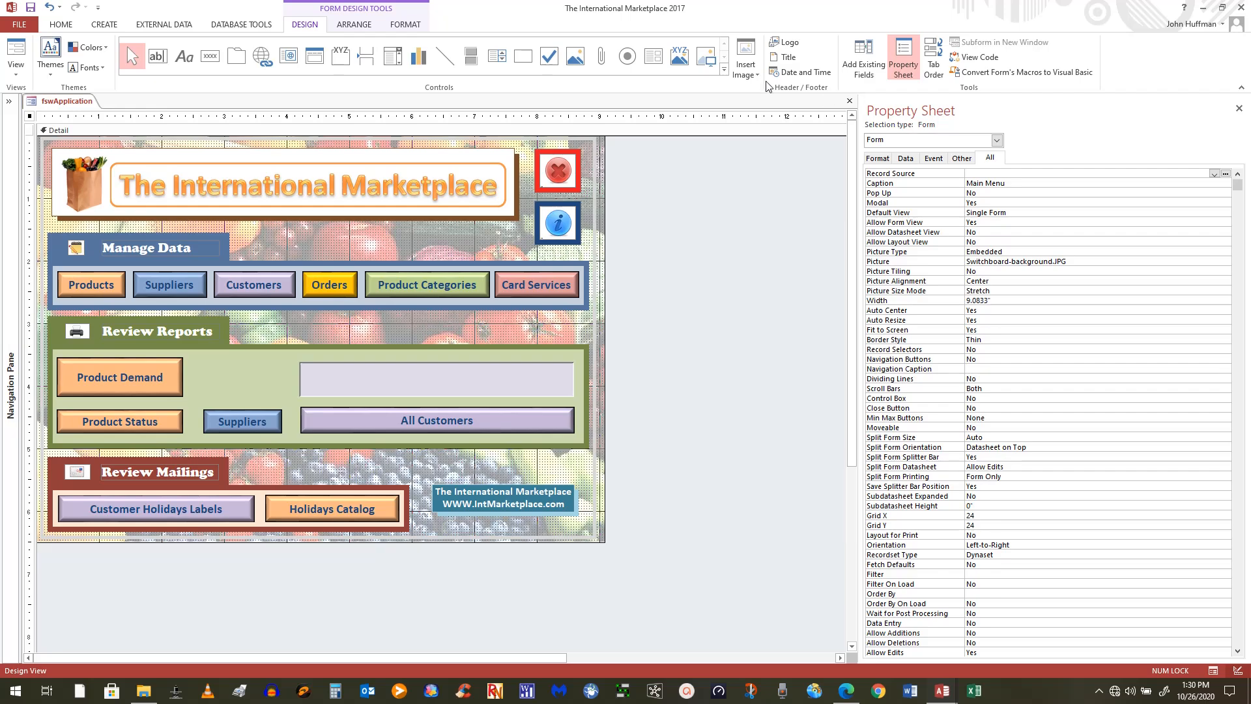
click(724, 71)
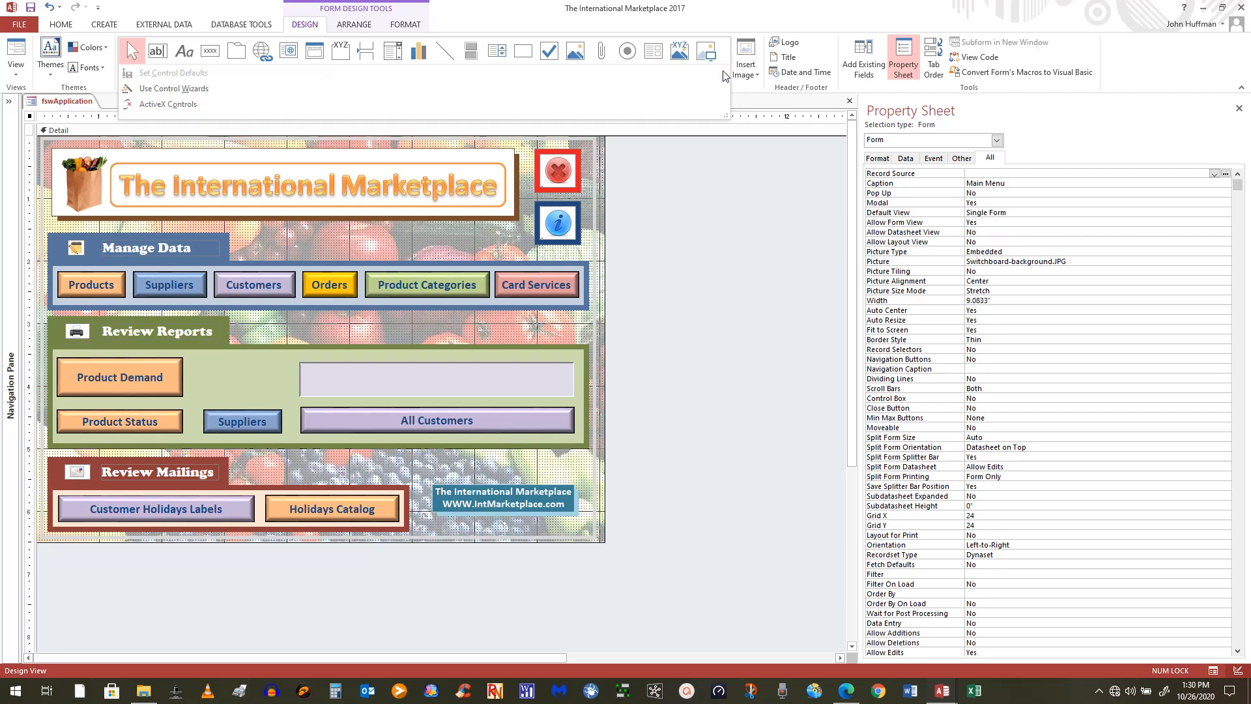
Draw an unbound combo box about 2.5 inches wide inside the sunken rectangle and increase its height to about 0.26 inches
click(394, 53)
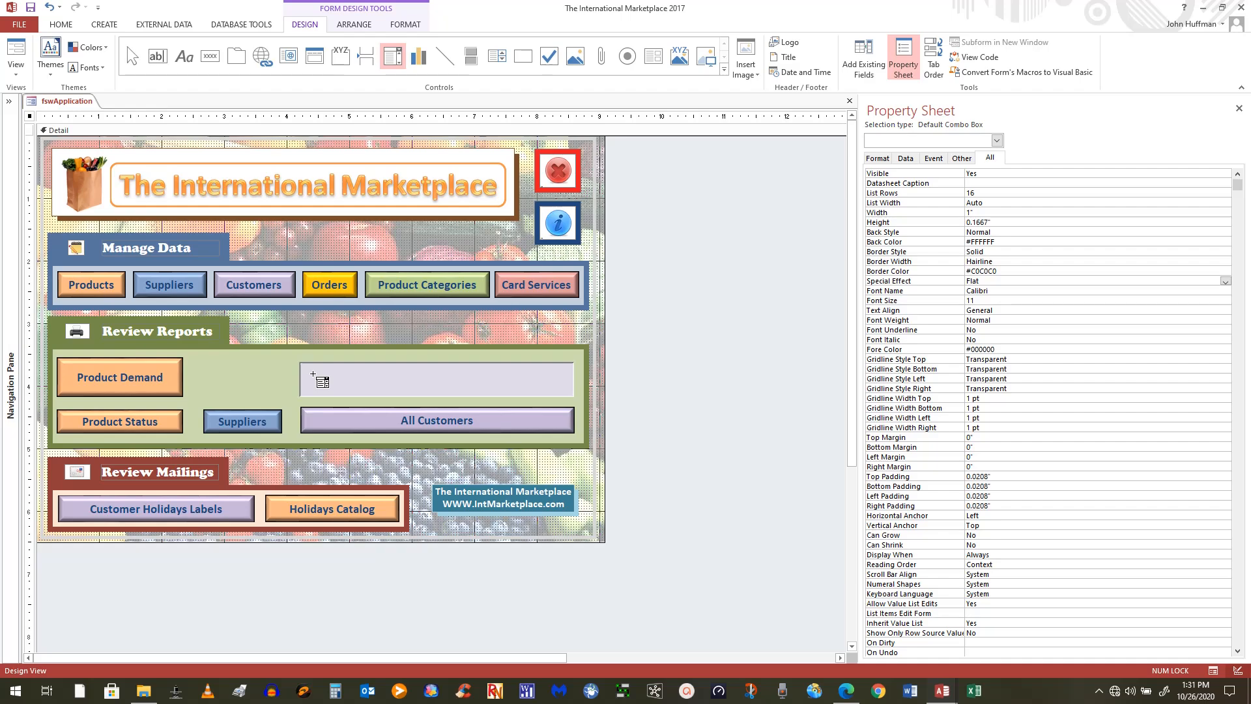
click(316, 375)
drag(317, 376, 469, 388)
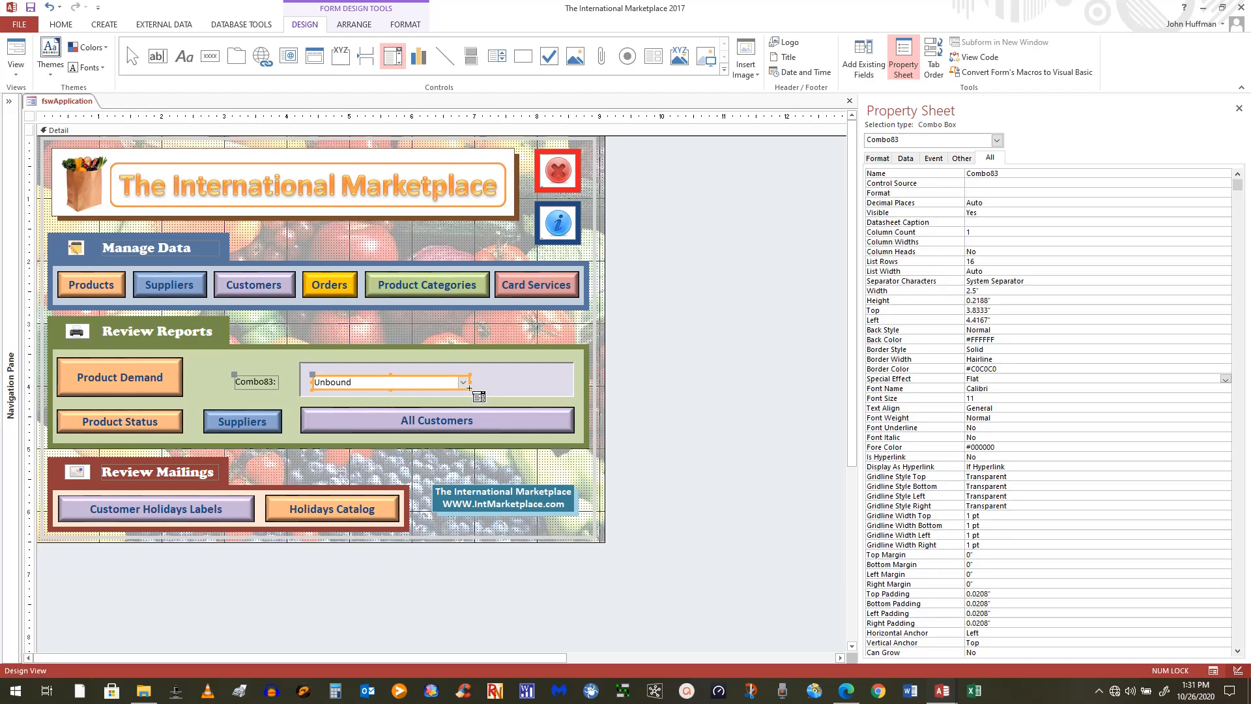
click(389, 377)
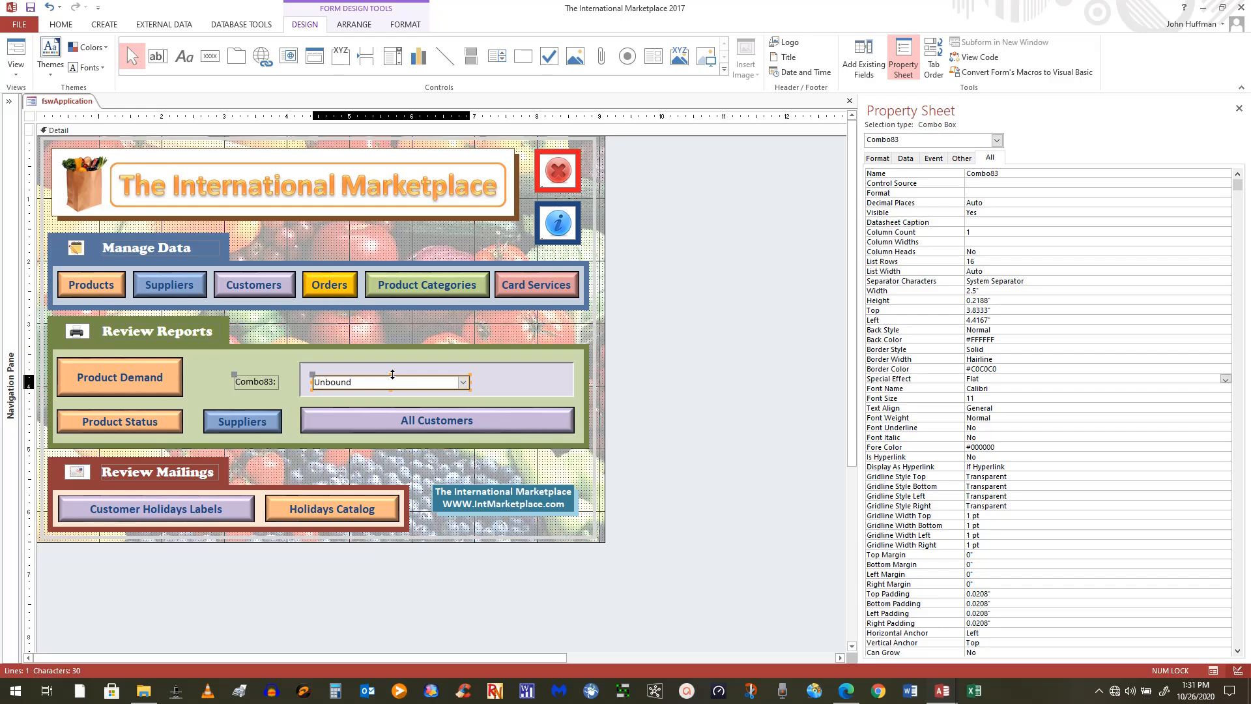
drag(392, 373, 390, 376)
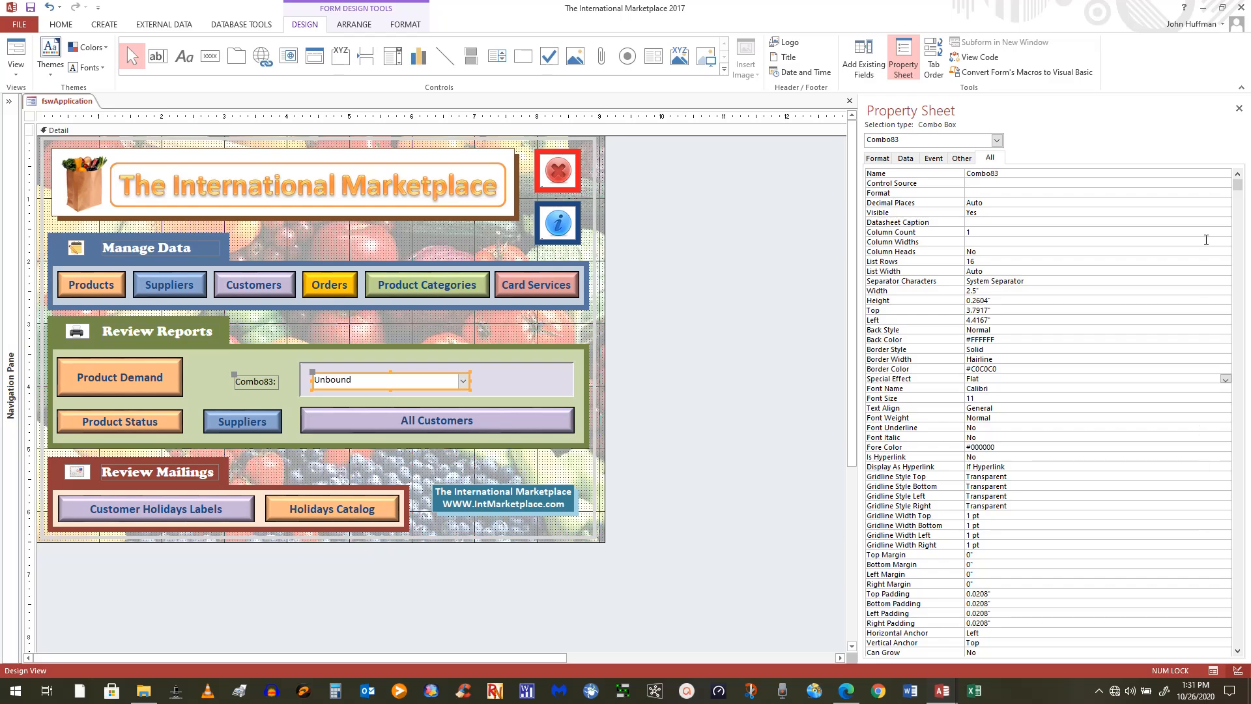
Set the Tab Stop property of the new combo box to No
drag(1238, 187, 1097, 672)
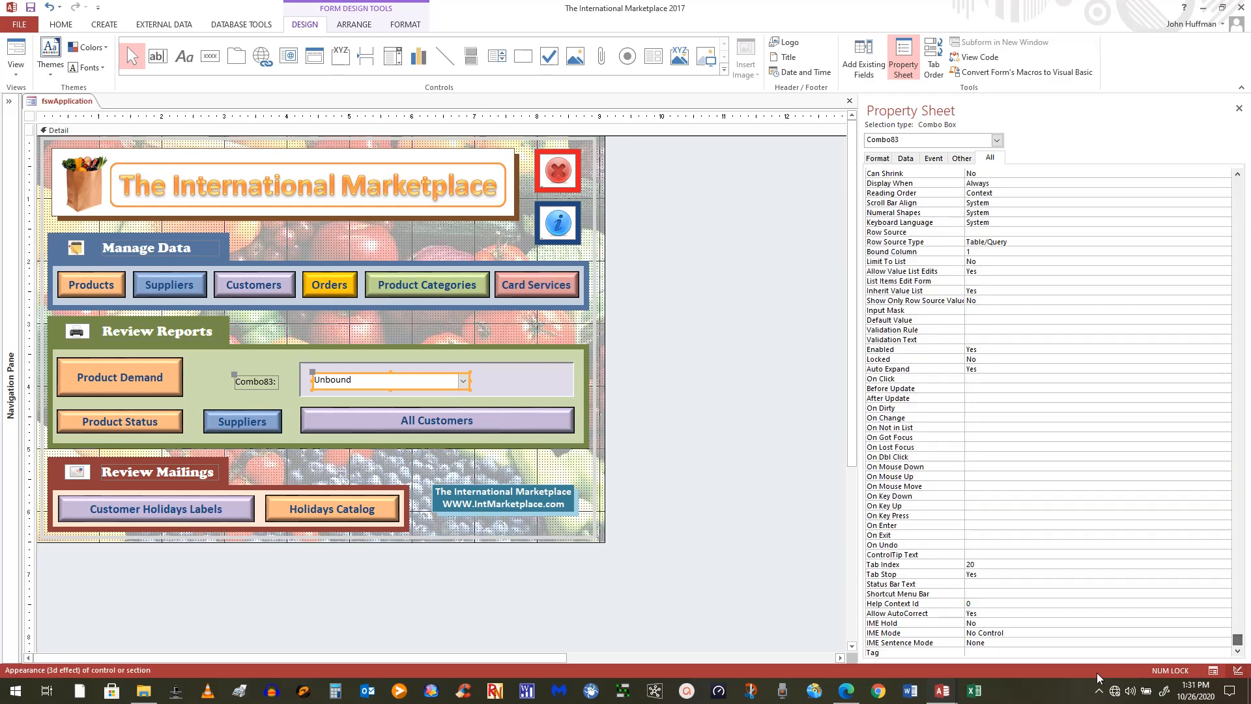
double_click(989, 572)
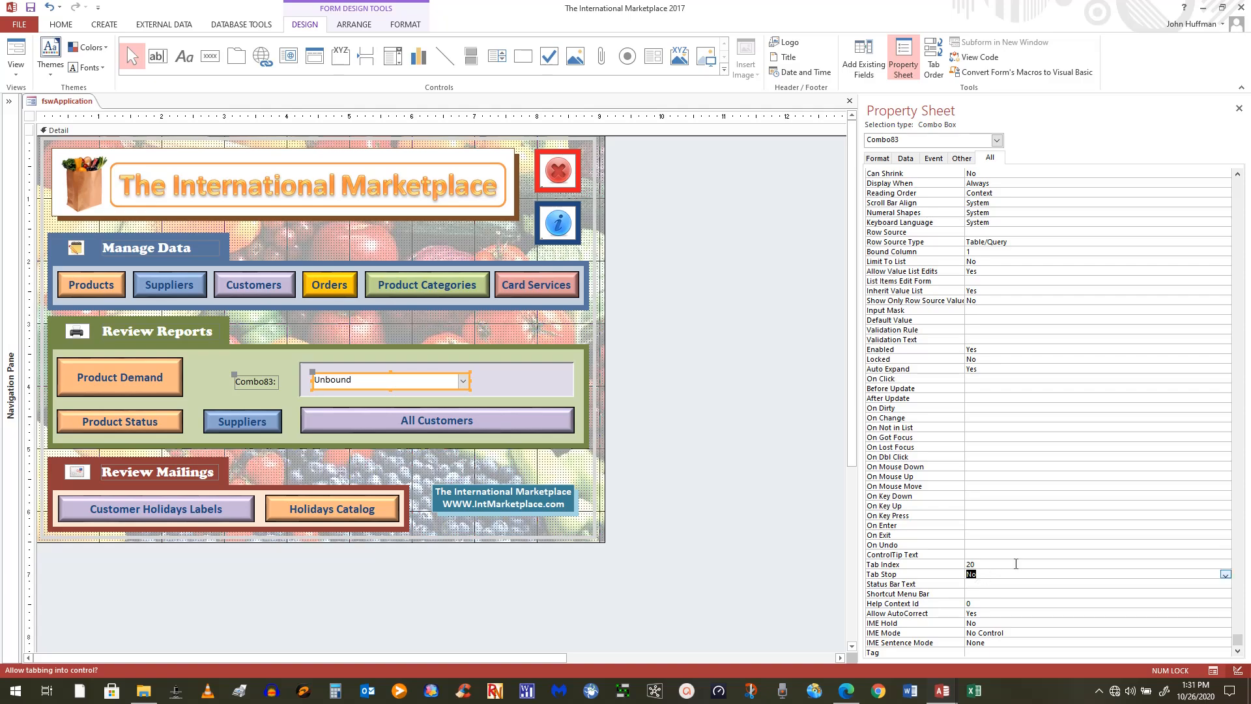
click(750, 566)
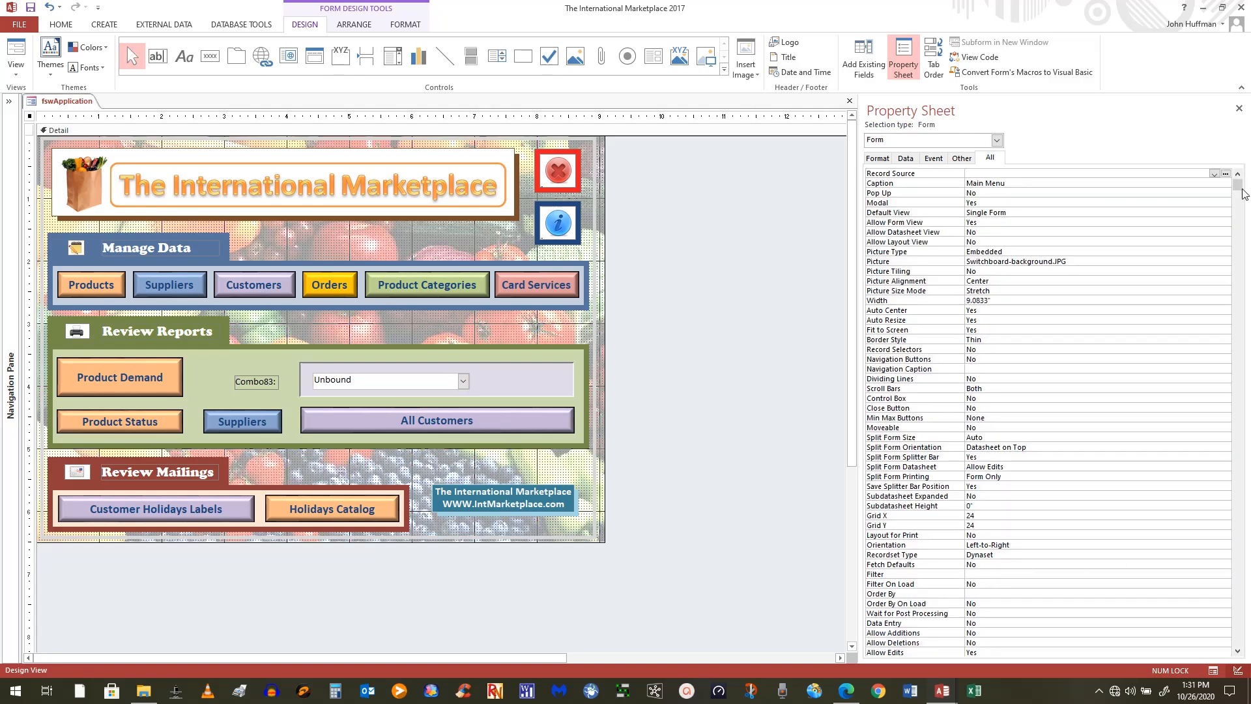
drag(1240, 187, 1238, 640)
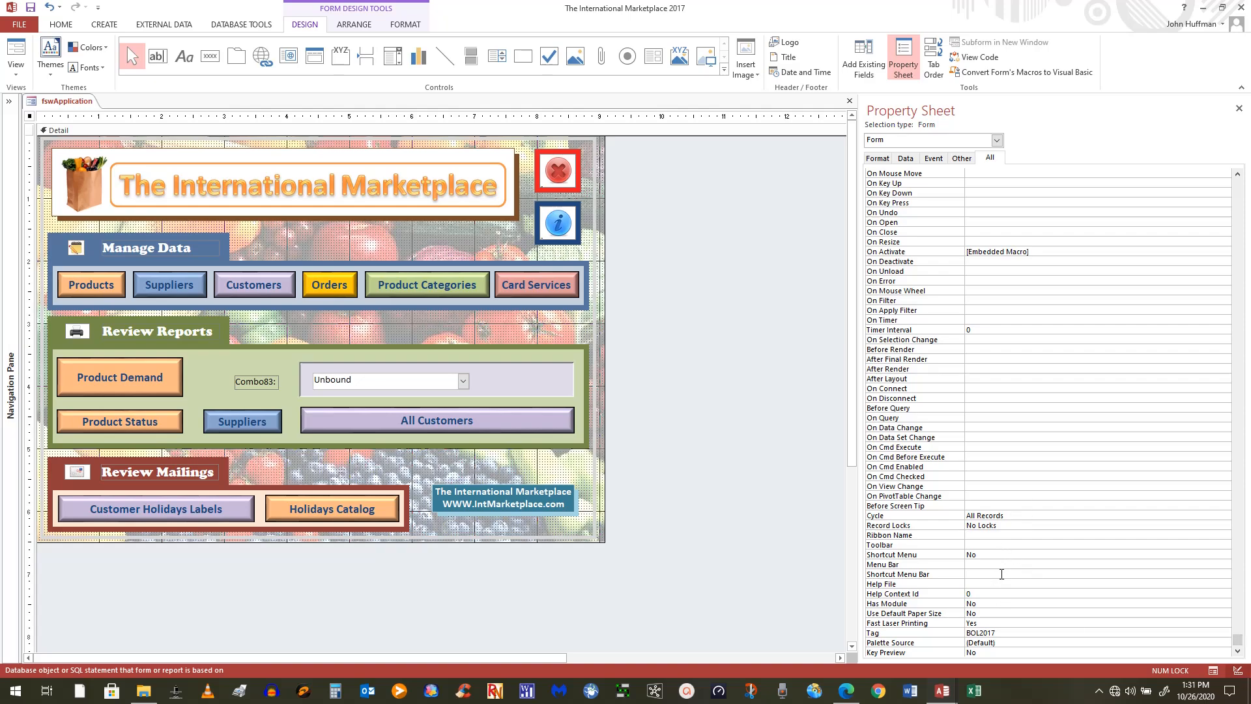
click(386, 381)
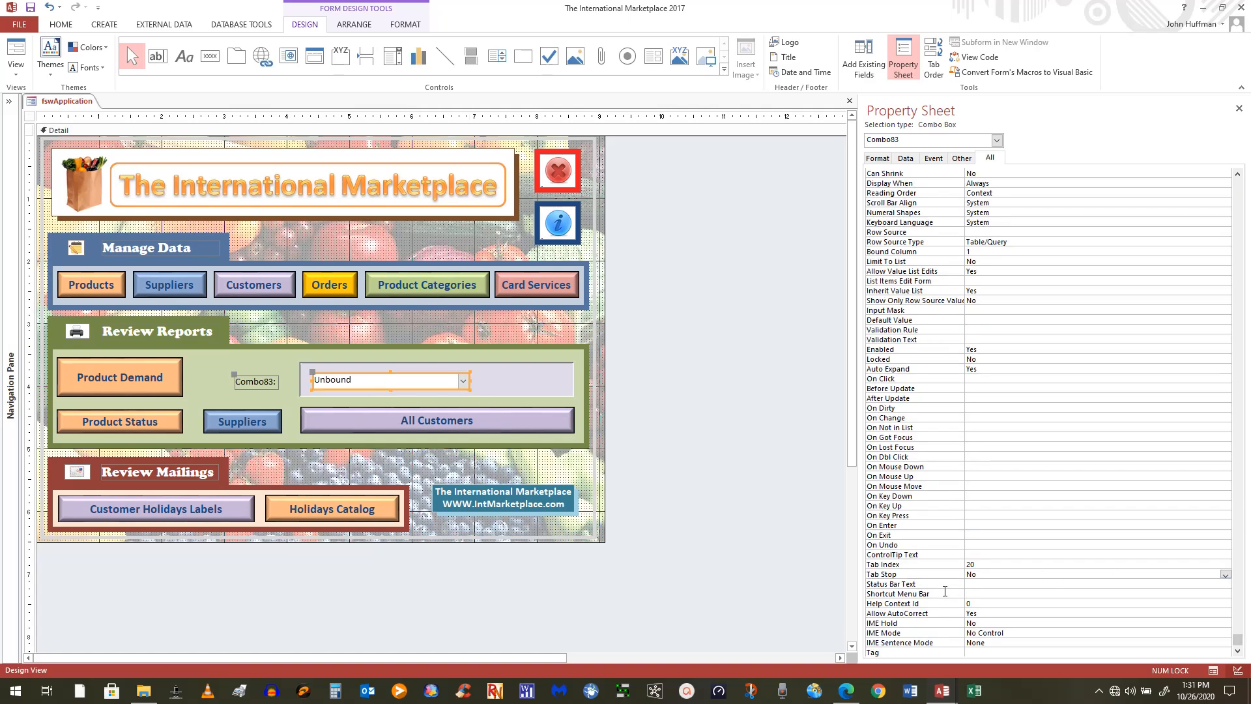
click(1226, 574)
click(1226, 574)
Delete the label attached to the new combo box and widen the combo box slightly toward the rectangle's right edge
click(263, 383)
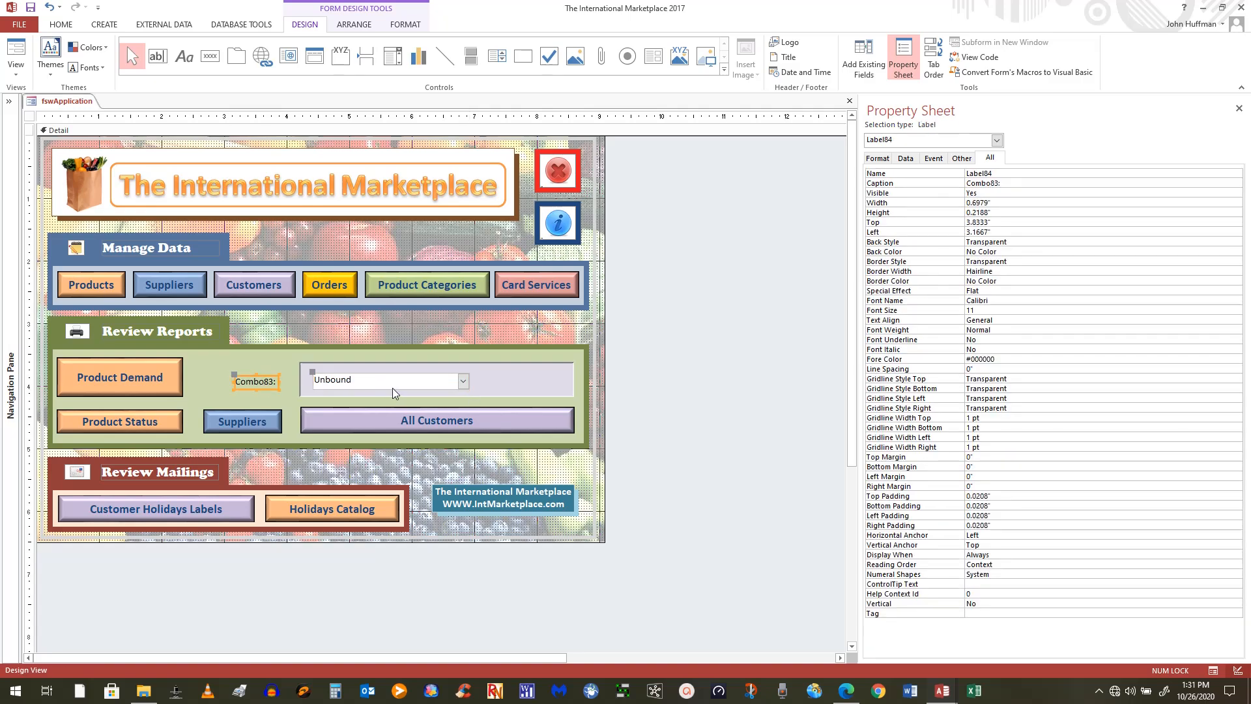
key(Delete)
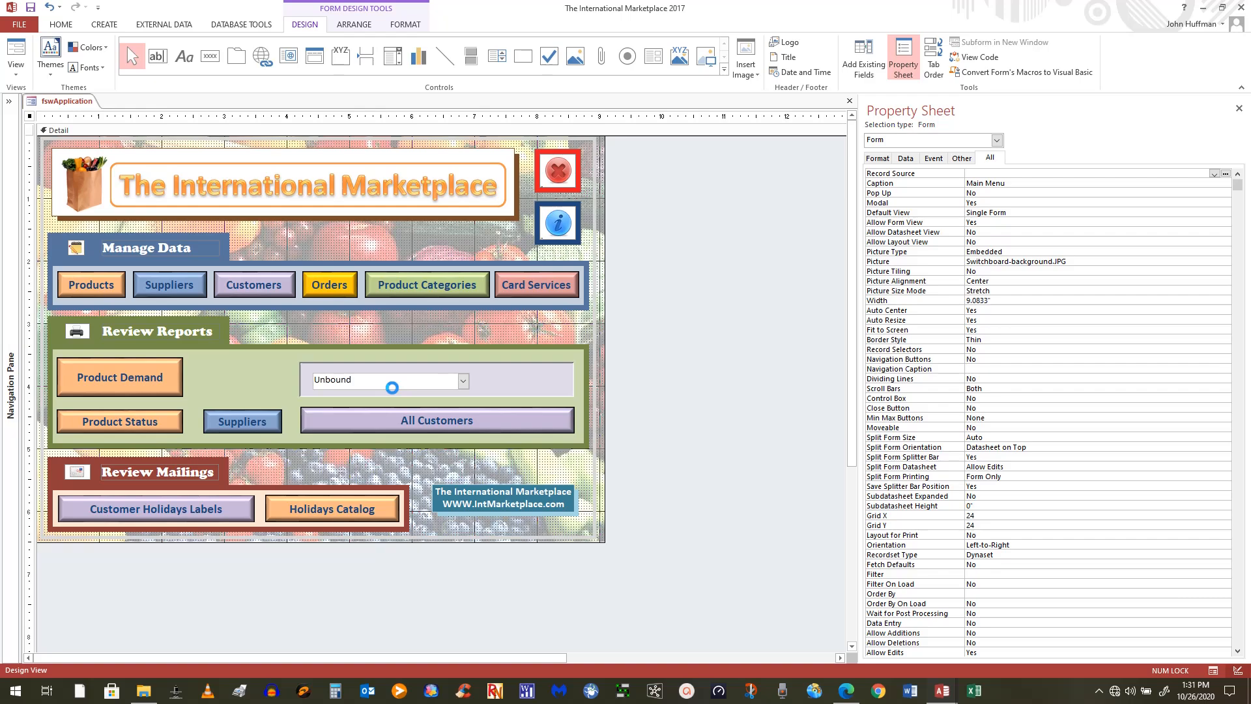
click(437, 383)
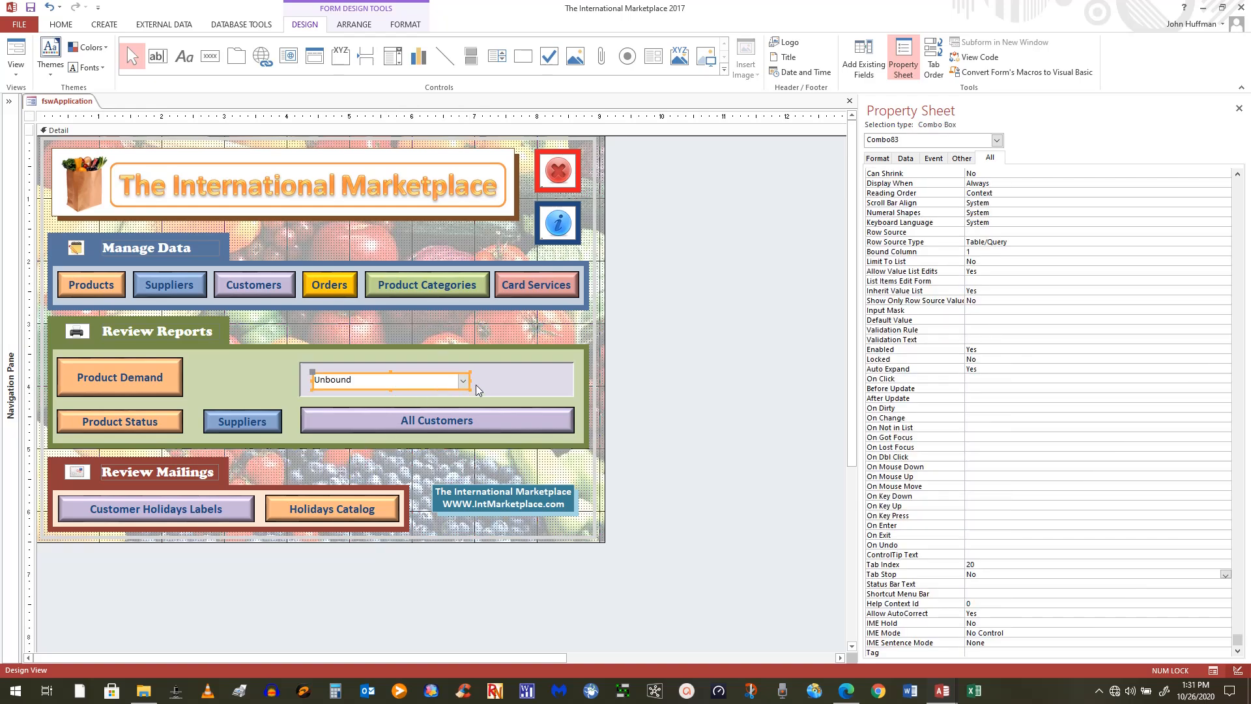
mouse_move(470, 382)
mouse_down()
mouse_move(507, 383)
mouse_move(490, 387)
mouse_up()
click(682, 409)
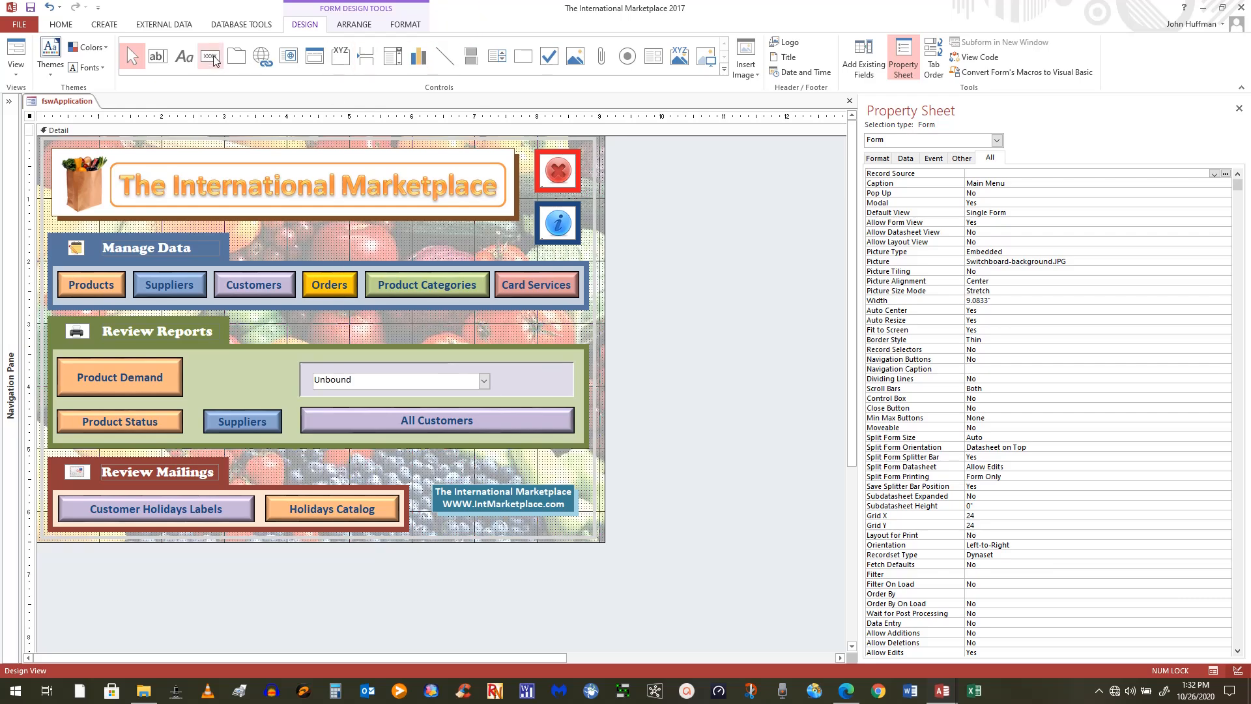
Add a command button about 0.88 inches wide and 0.38 inches high beside the combo box inside the sunken rectangle
click(725, 69)
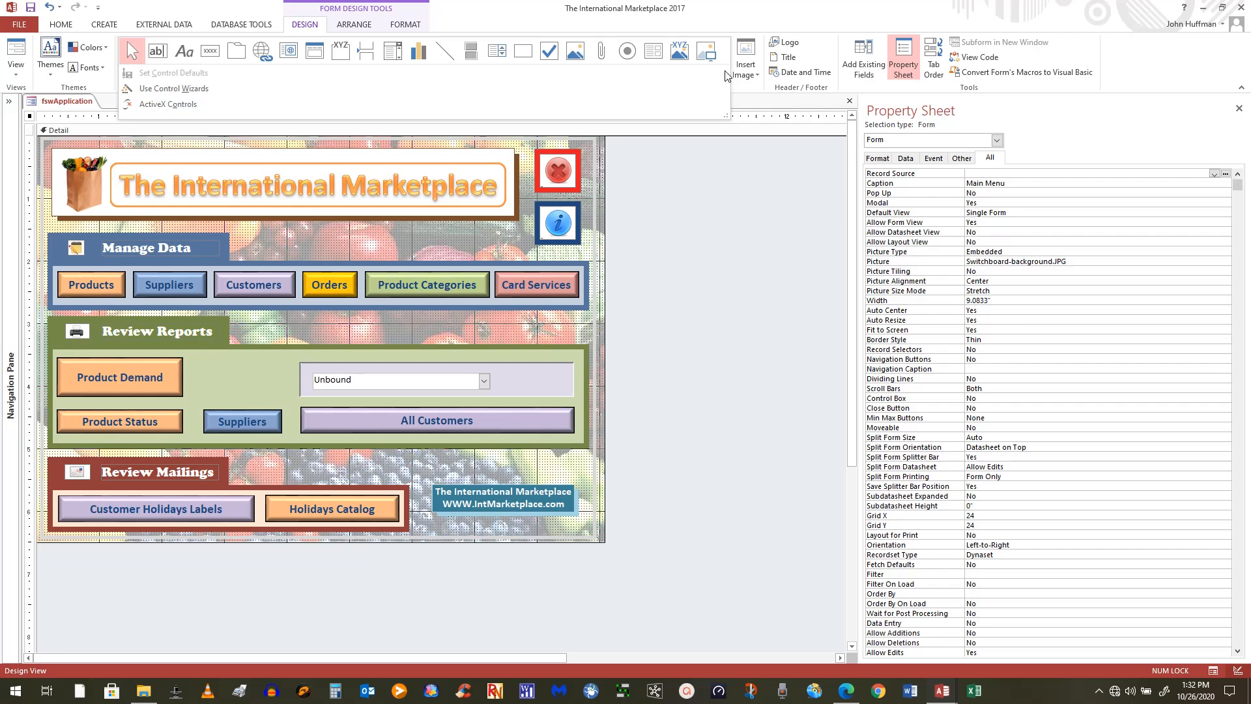
click(721, 275)
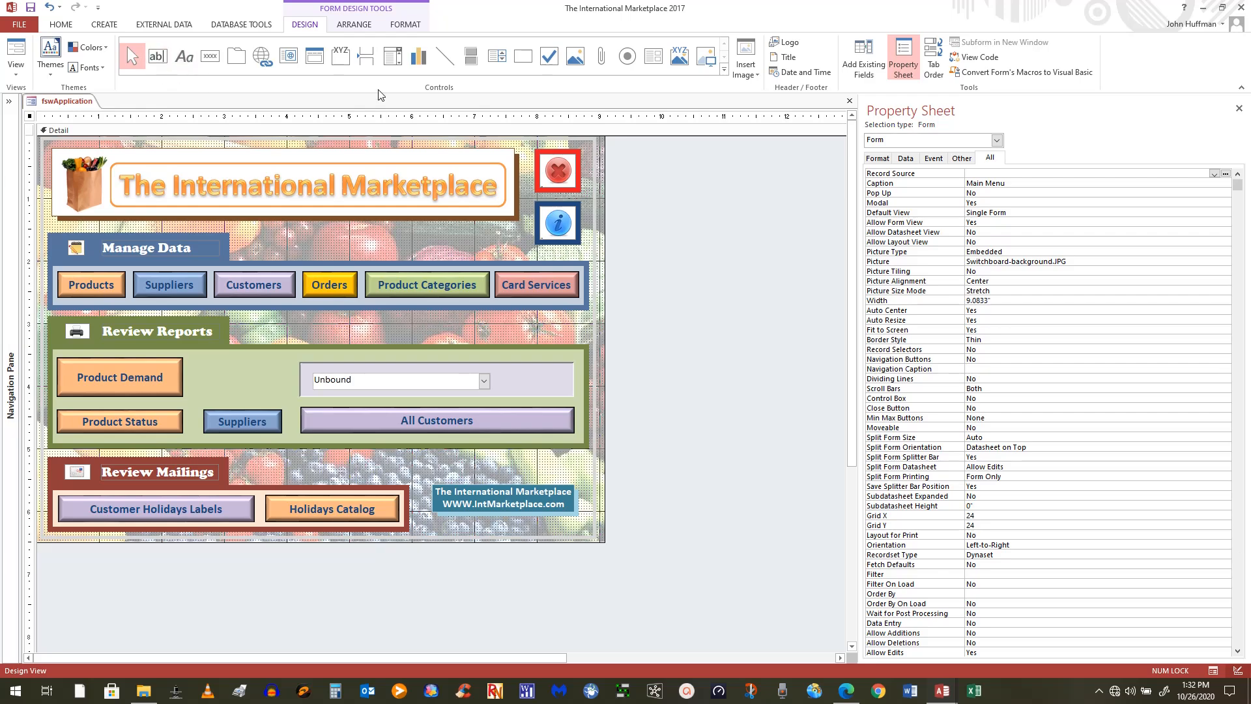
click(208, 56)
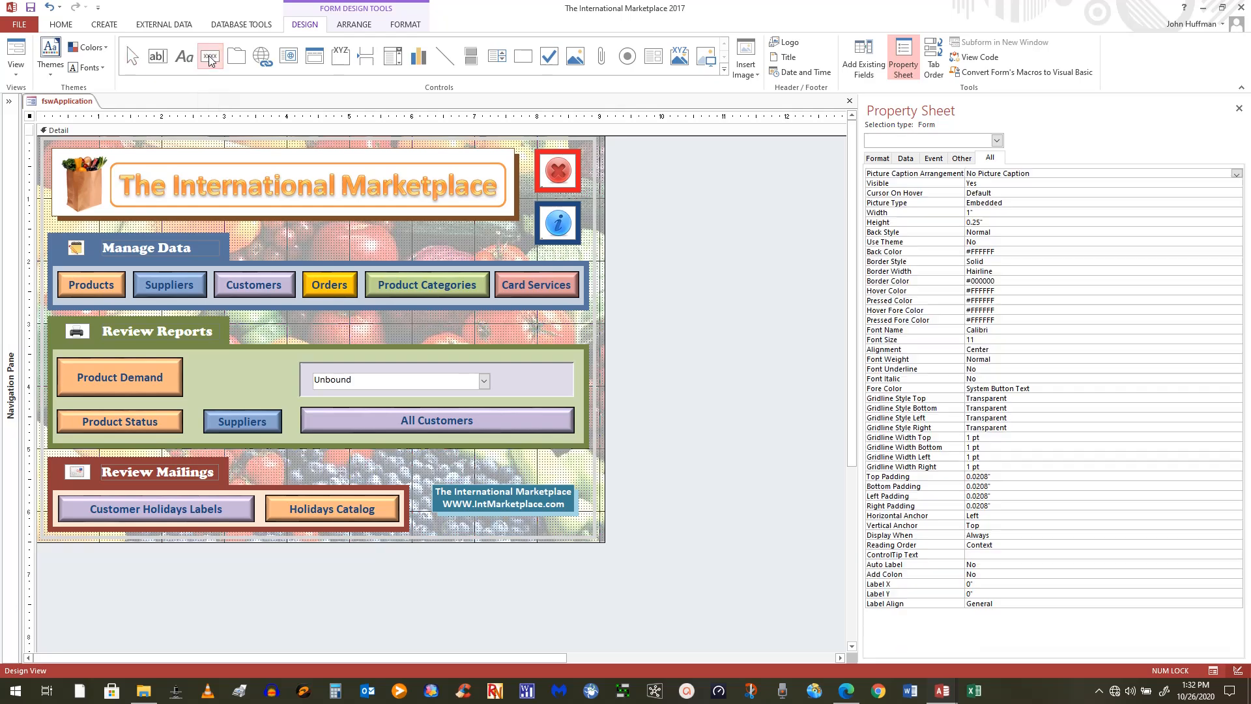
drag(509, 372, 556, 392)
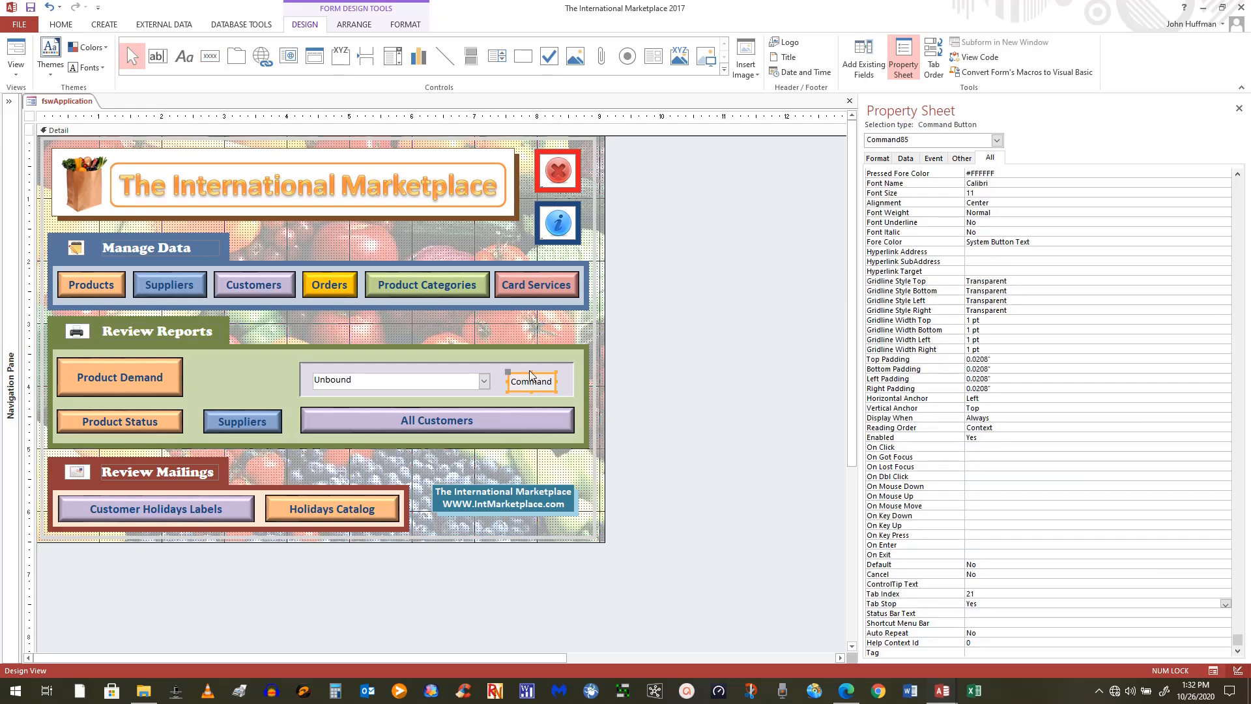
drag(530, 372, 530, 367)
drag(557, 379, 537, 393)
click(746, 422)
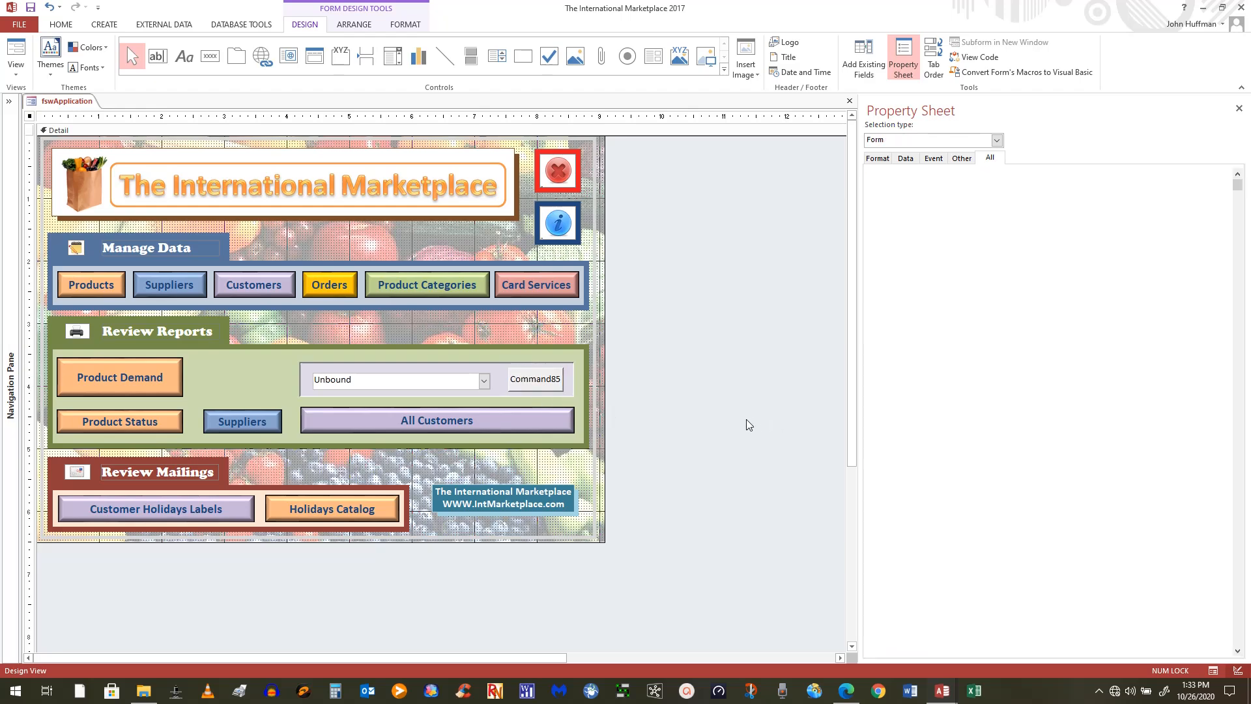
Examine the Back Color of the All Customers button and its swatch in the color palette
click(528, 386)
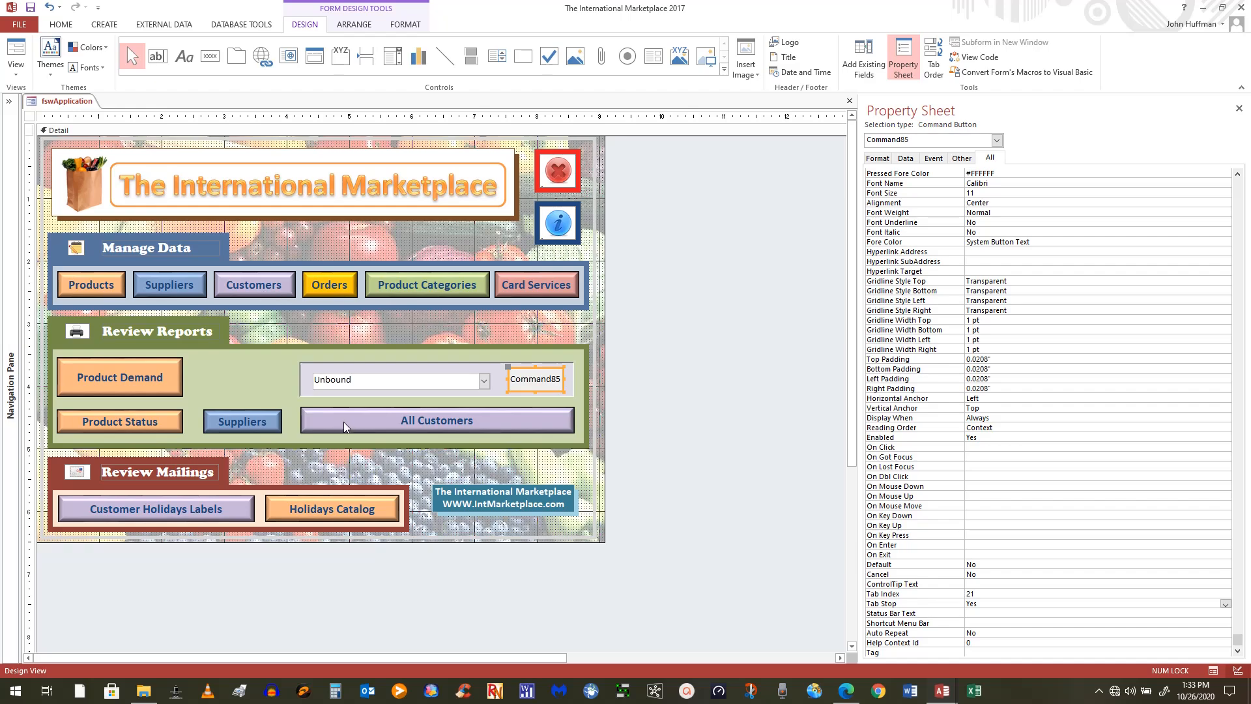
click(381, 422)
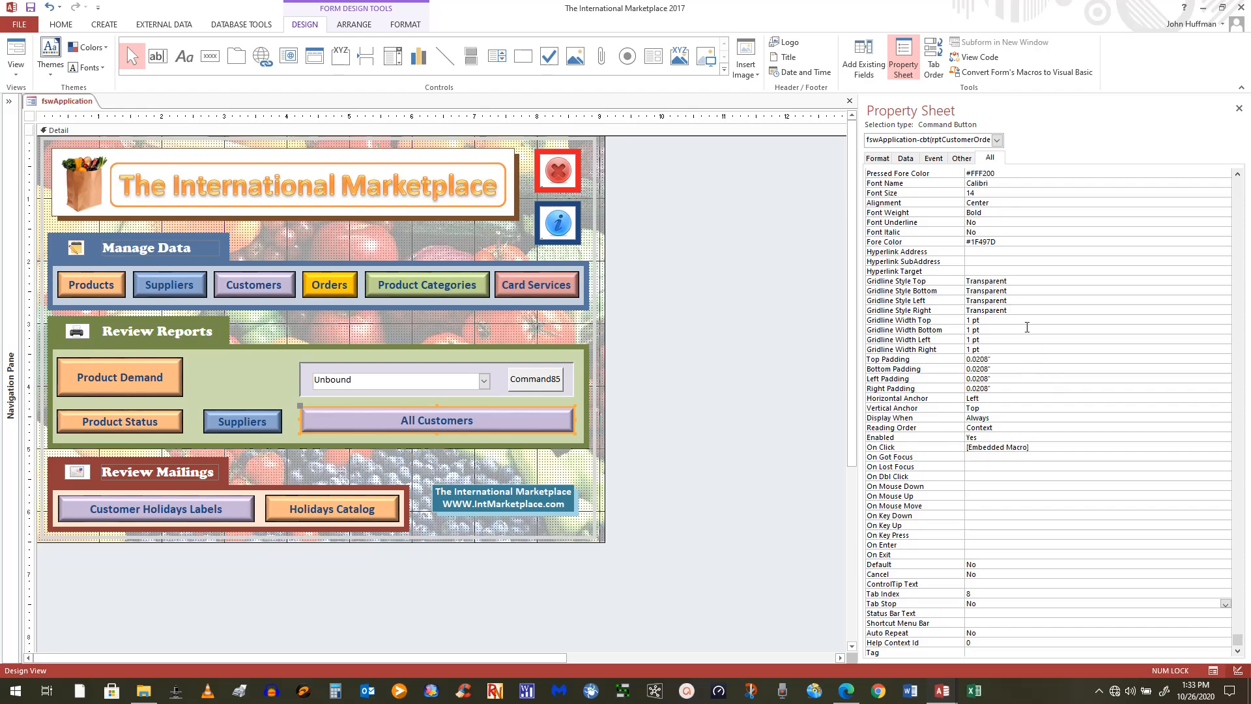
scroll(1057, 363, up, 3)
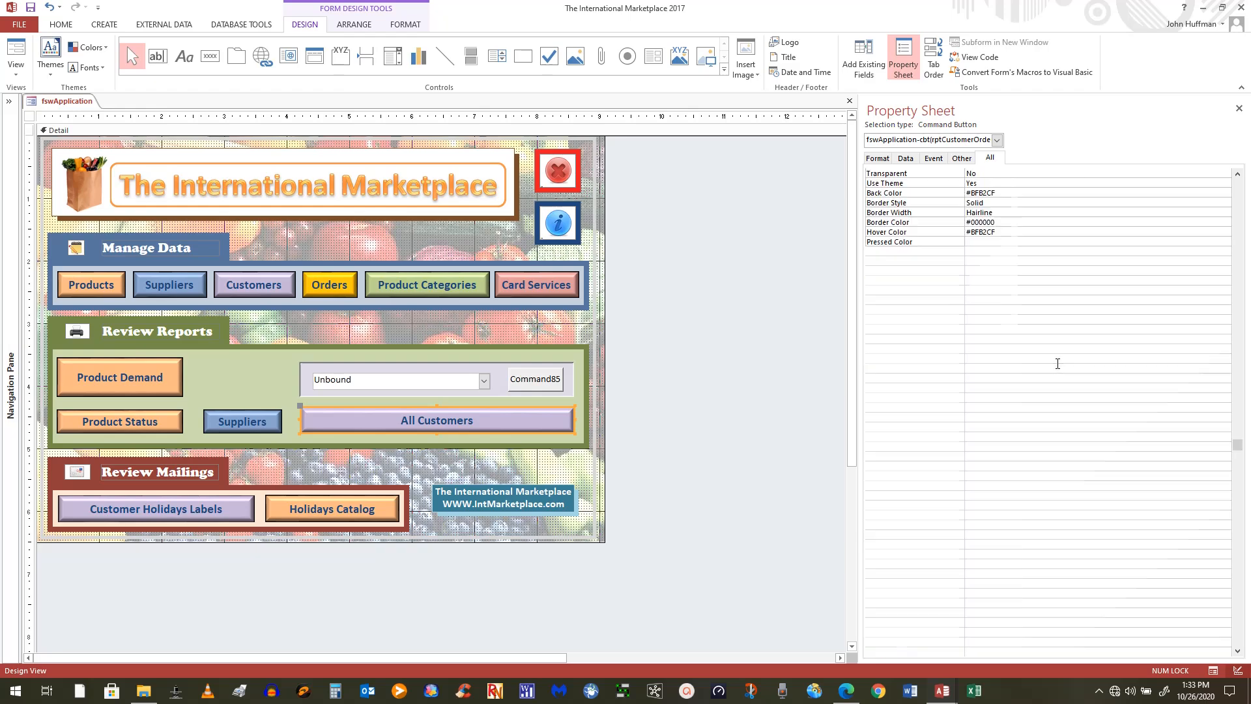
scroll(1057, 362, up, 2)
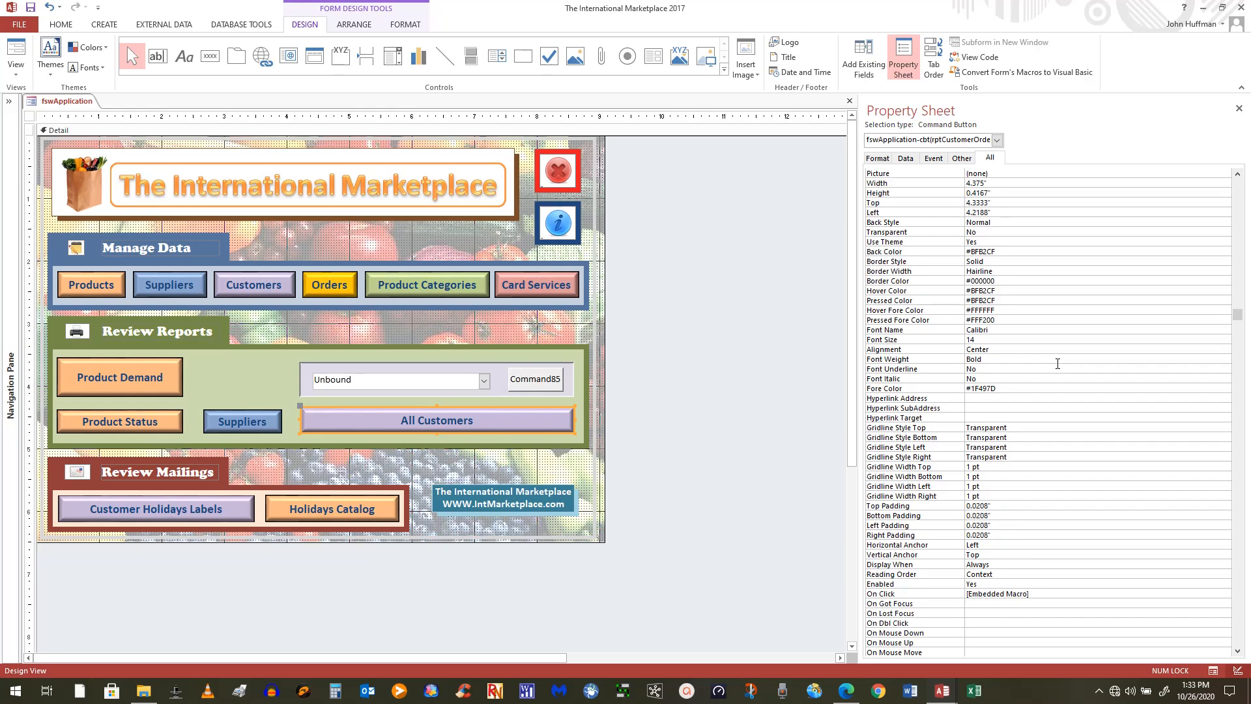
click(1006, 253)
drag(1006, 253, 965, 253)
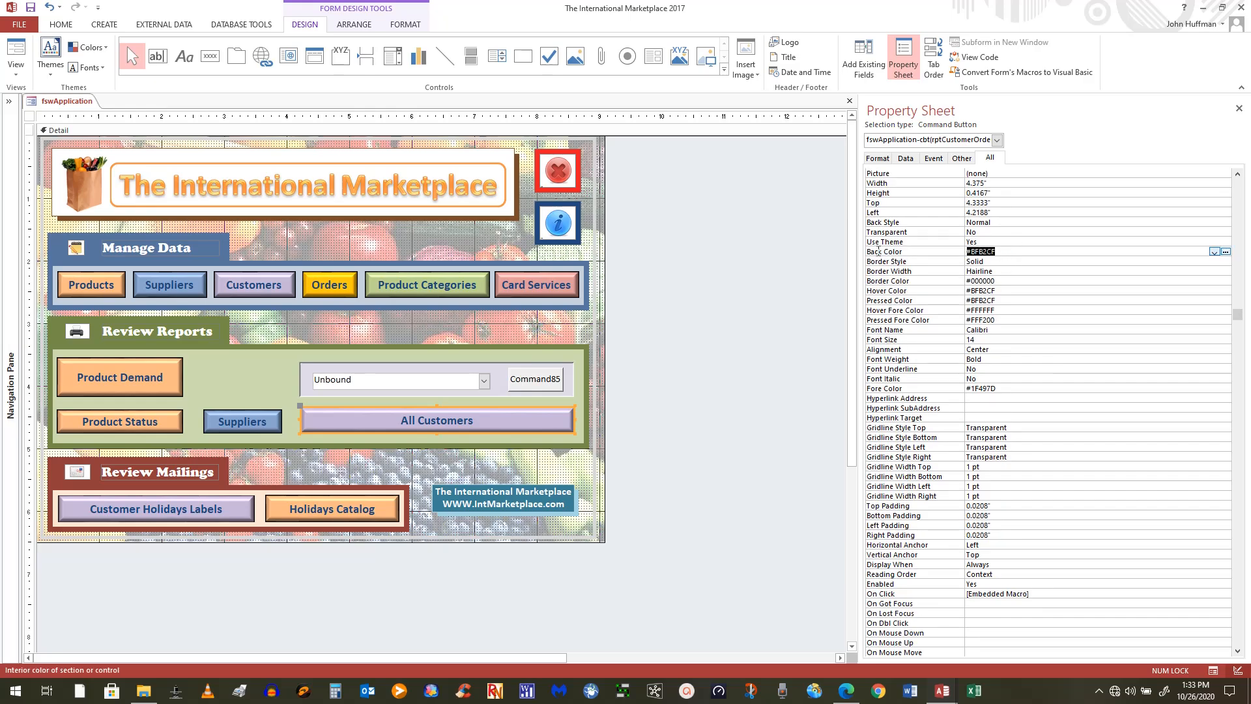
click(1226, 253)
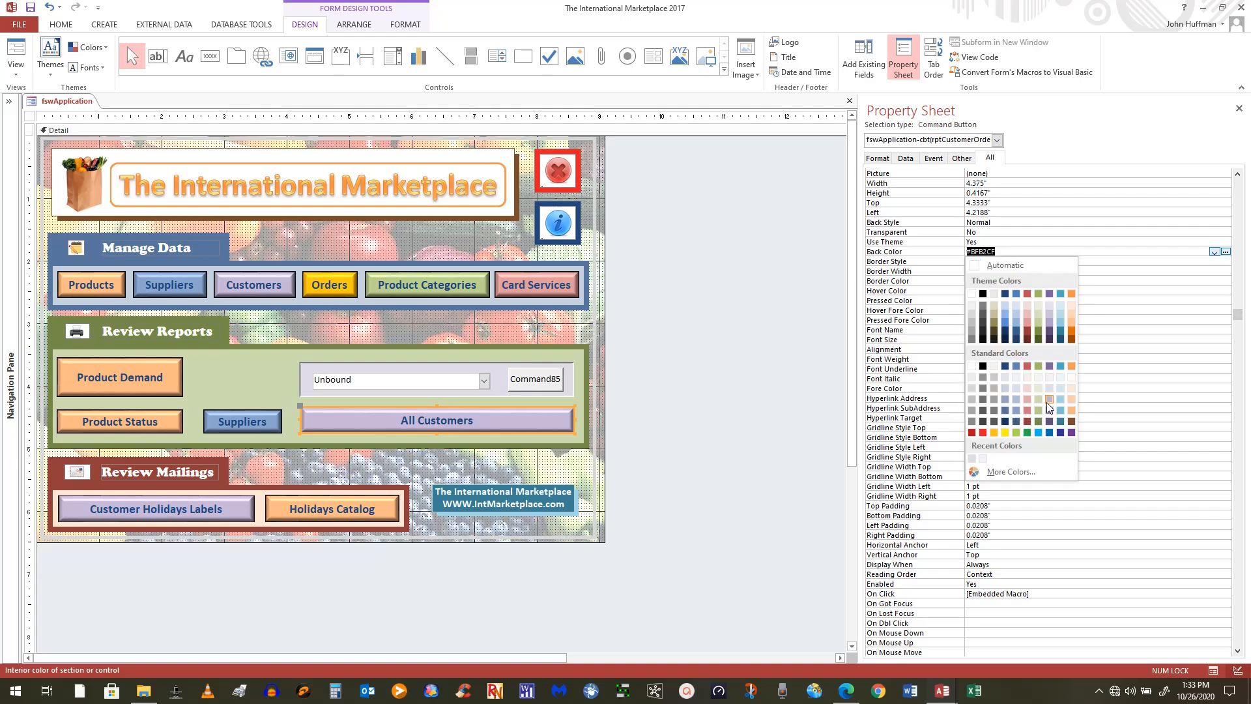
click(1104, 144)
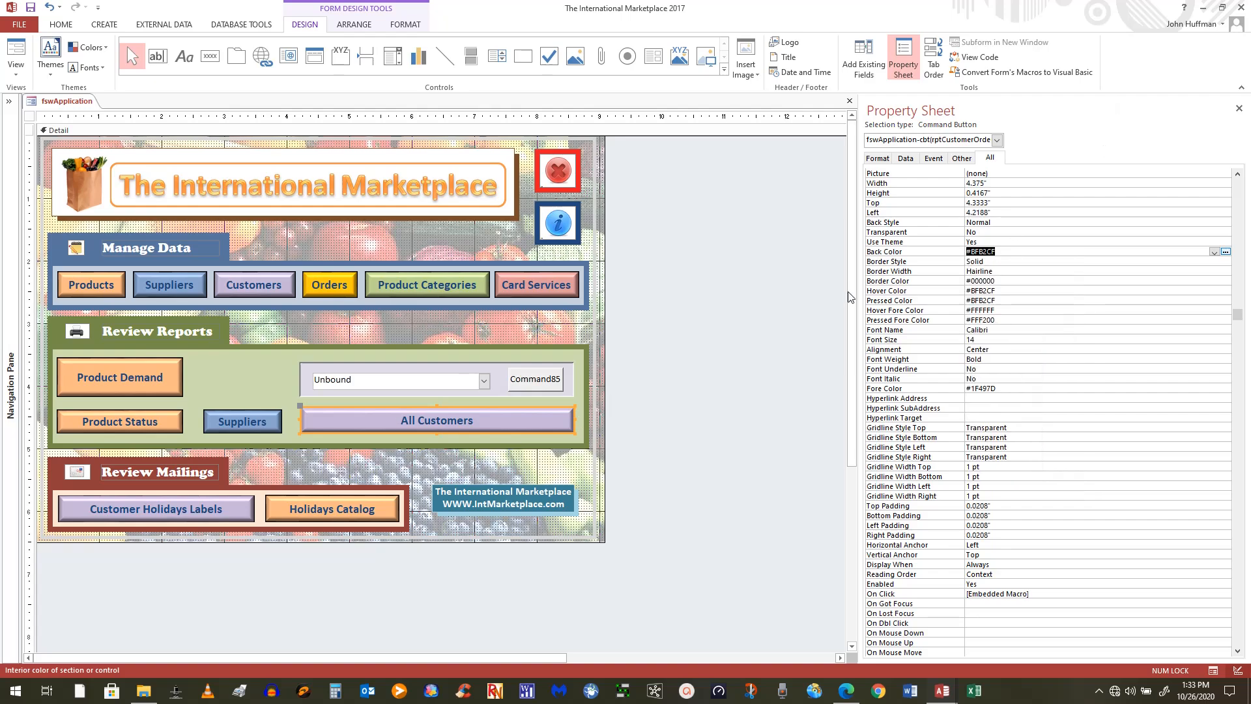
Set the Back Color of the new command button beside the combo box to #BFB2CF
click(543, 387)
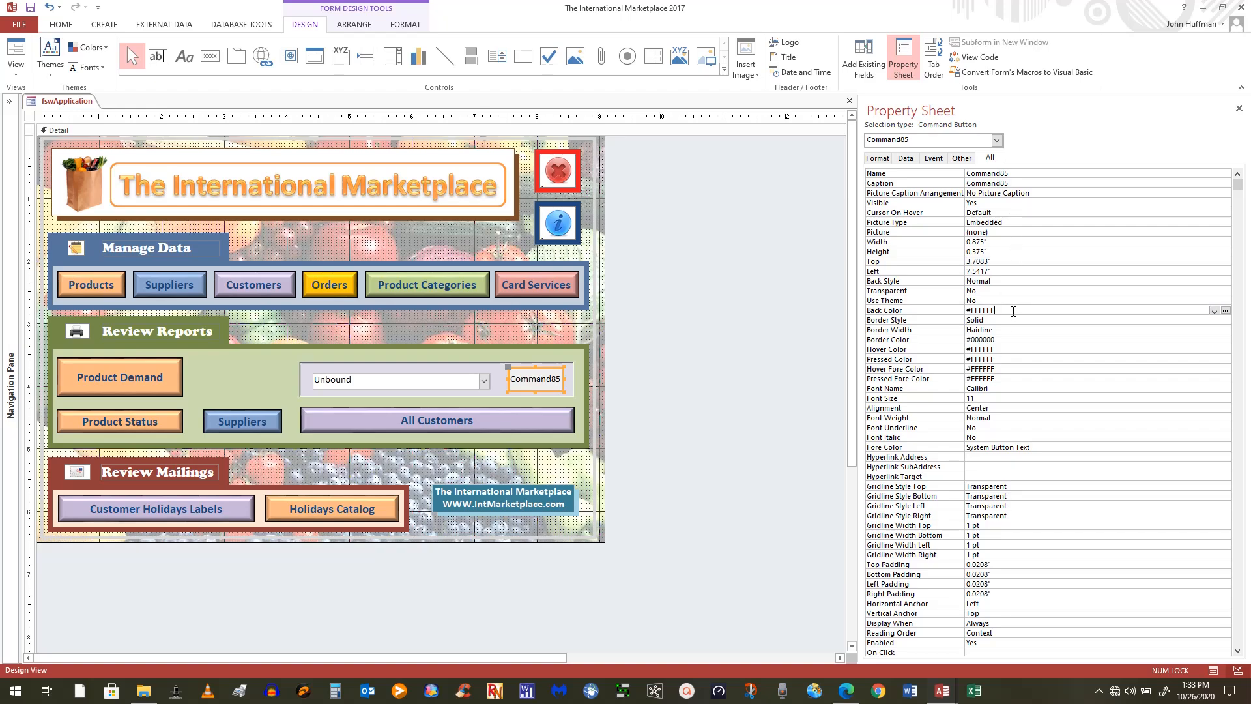
click(1227, 310)
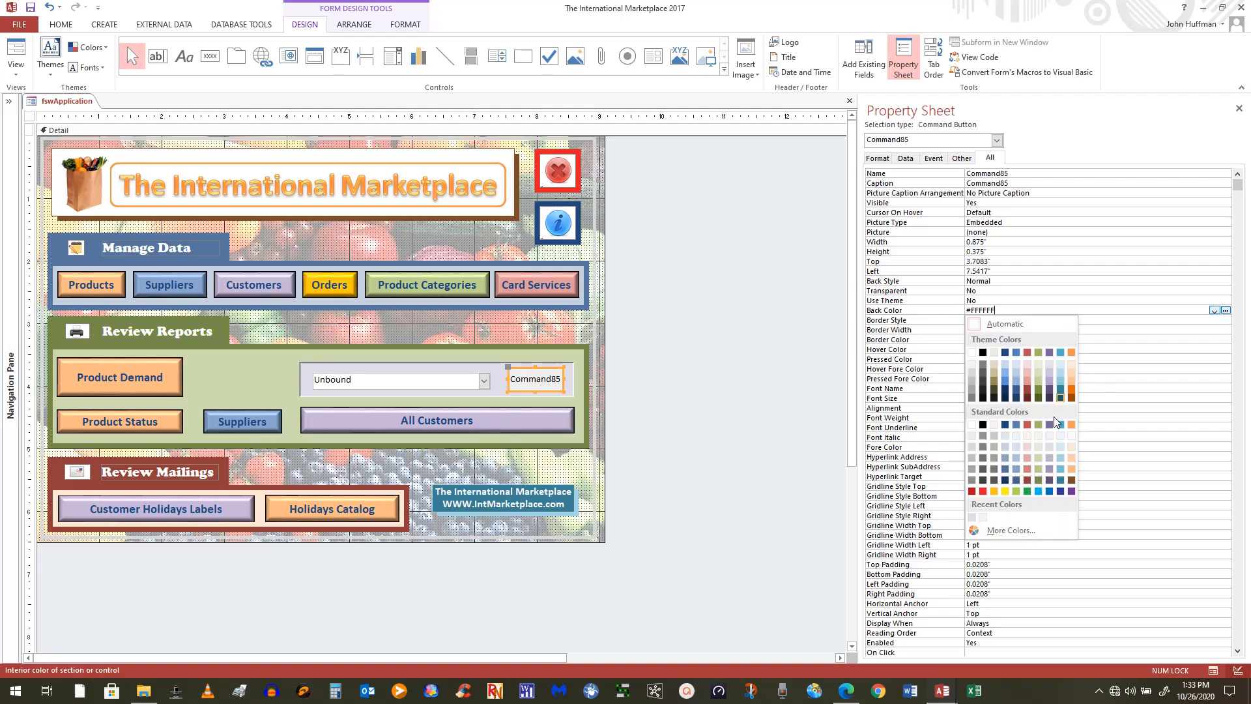
click(1049, 458)
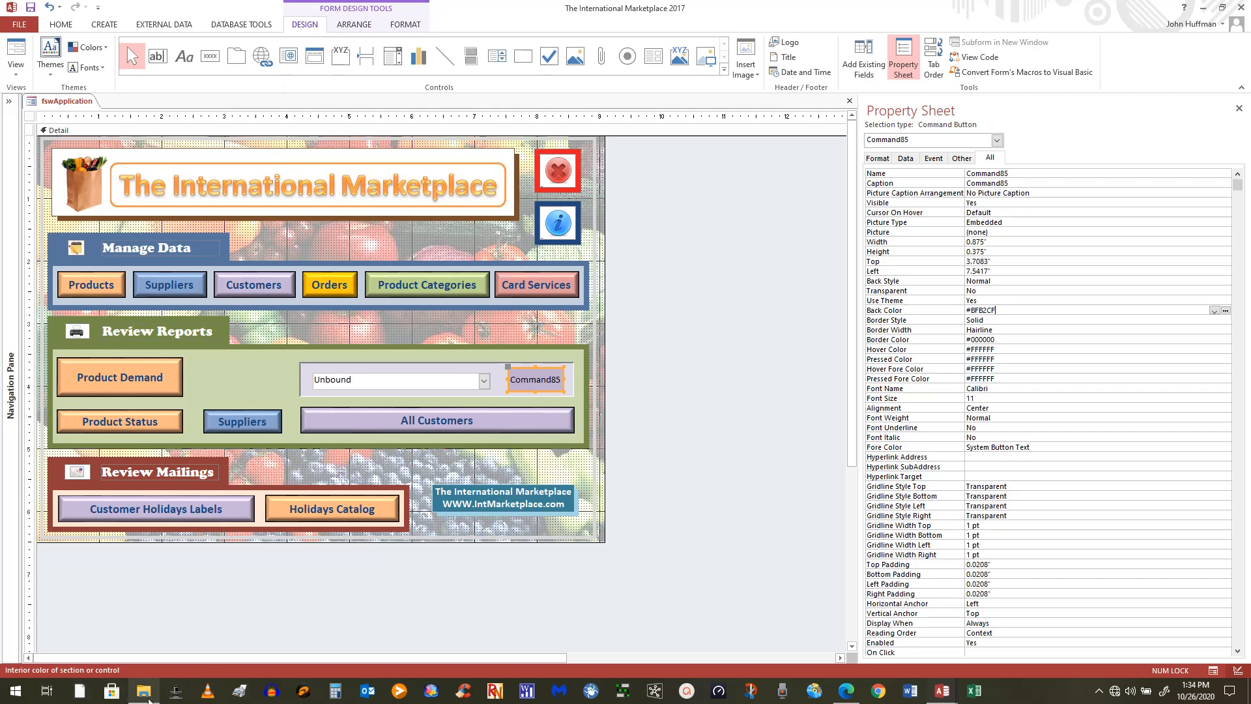
Set the Caption of the new command button beside the combo box to Pick Customer
mouse_move(151, 698)
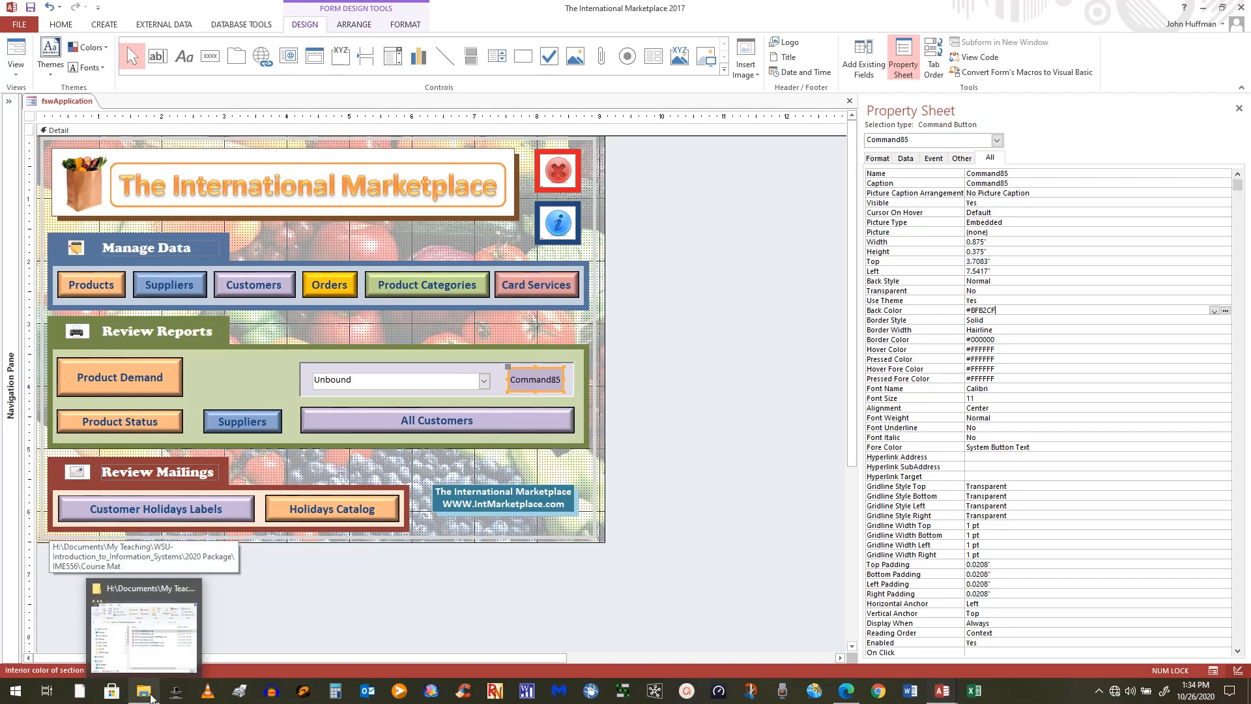
click(850, 696)
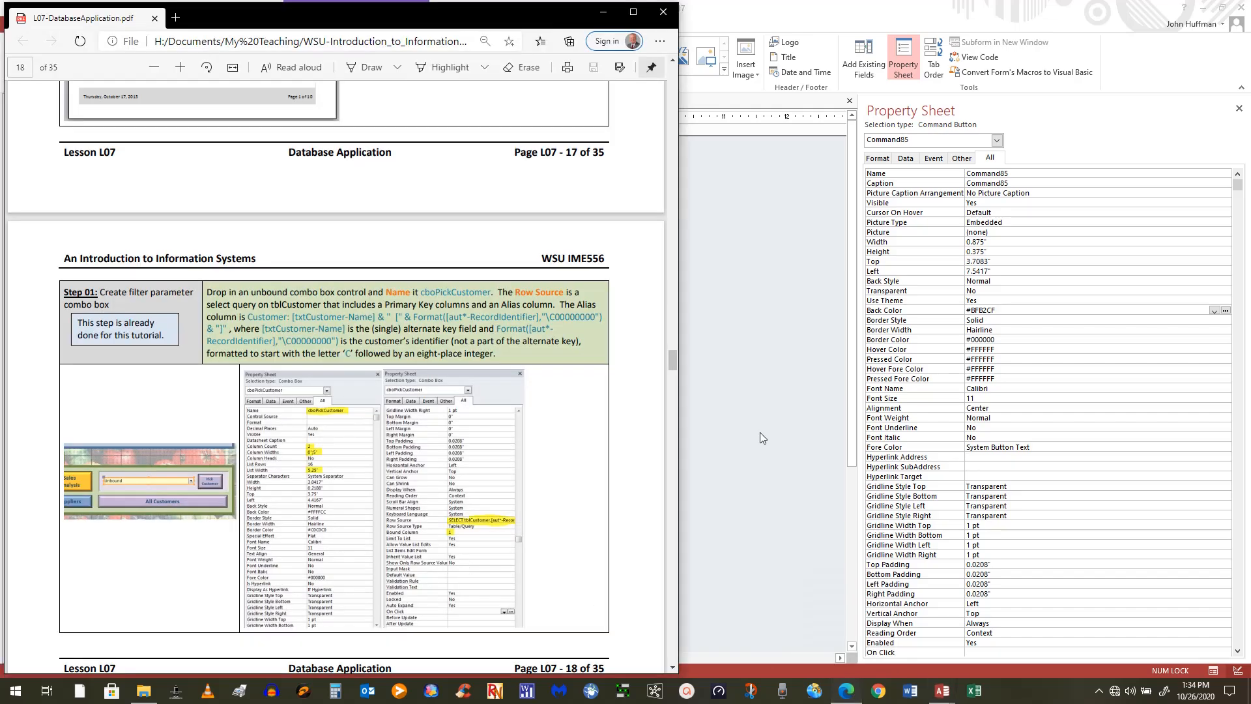
click(749, 531)
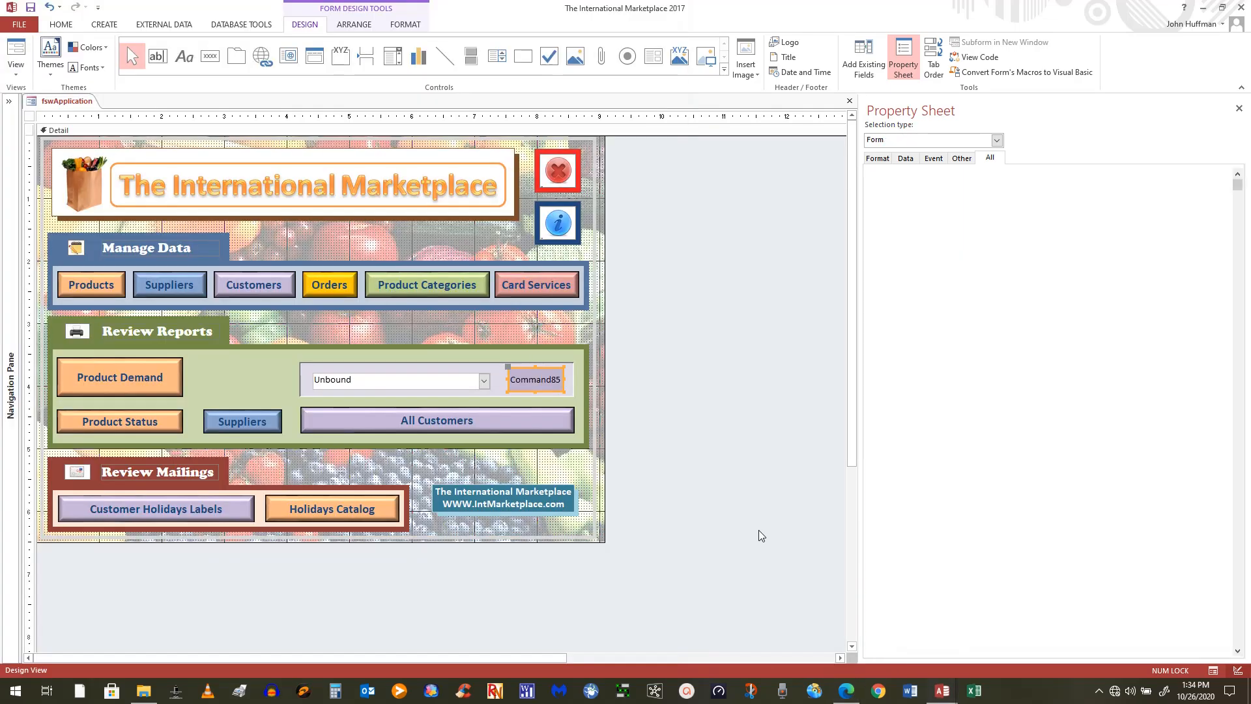
click(525, 378)
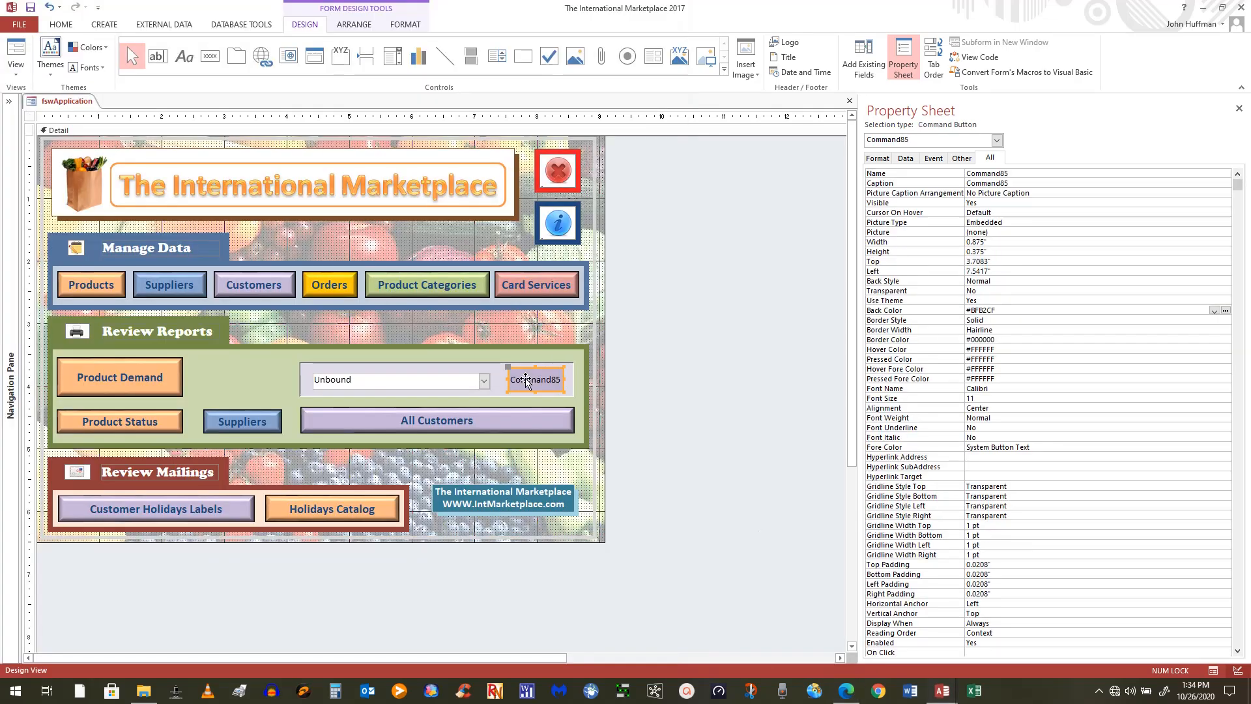
double_click(1035, 184)
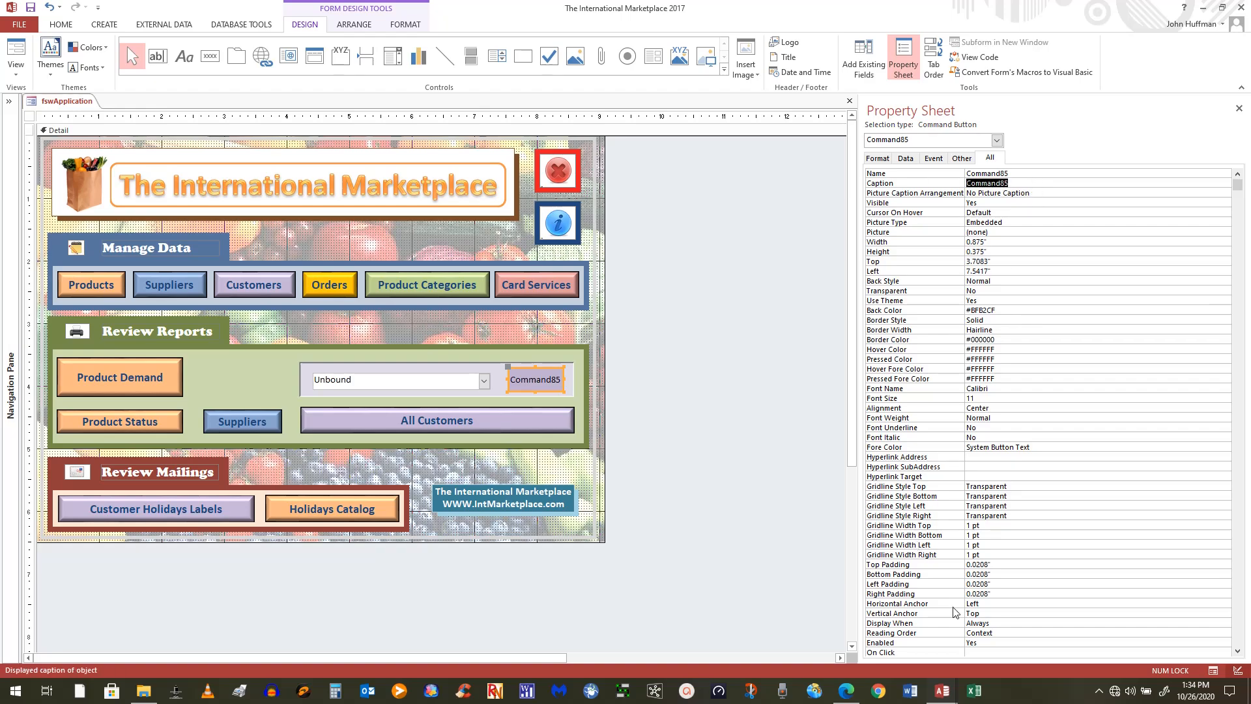
text(Pick Customer)
key(Return)
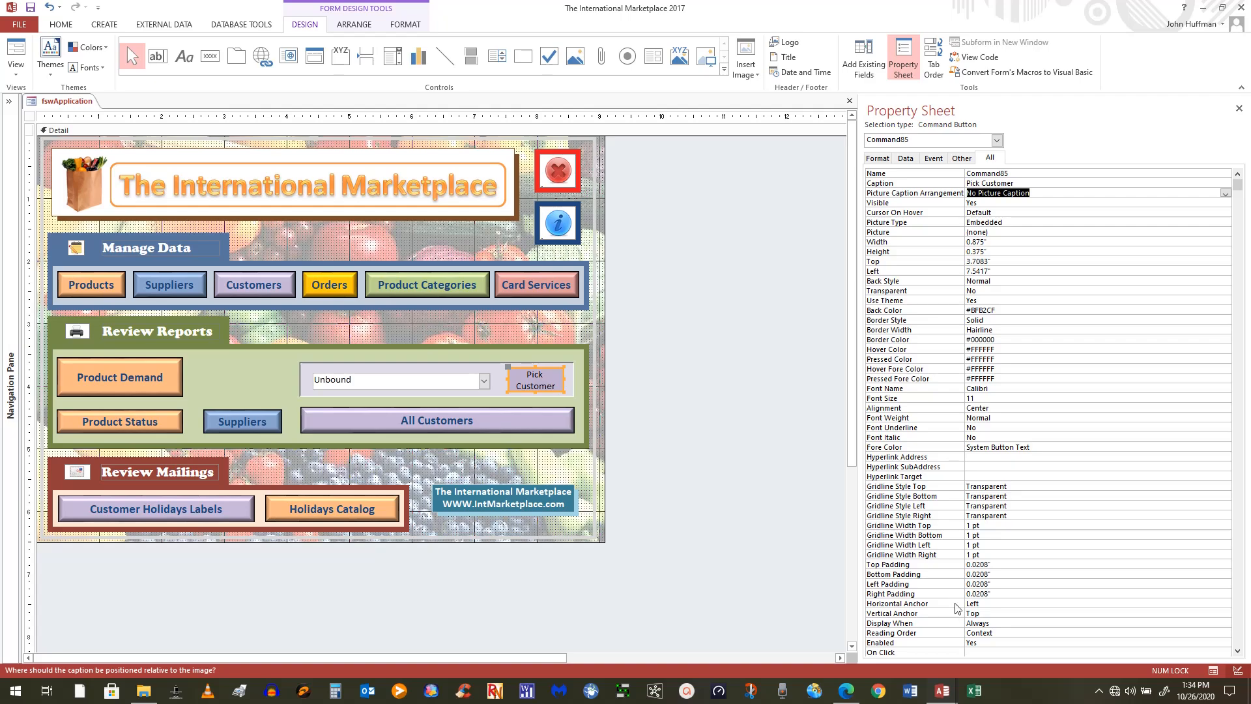
Stretch the Pick Customer button downward to a height of about 0.42 inches
click(536, 389)
drag(536, 389, 535, 395)
click(679, 382)
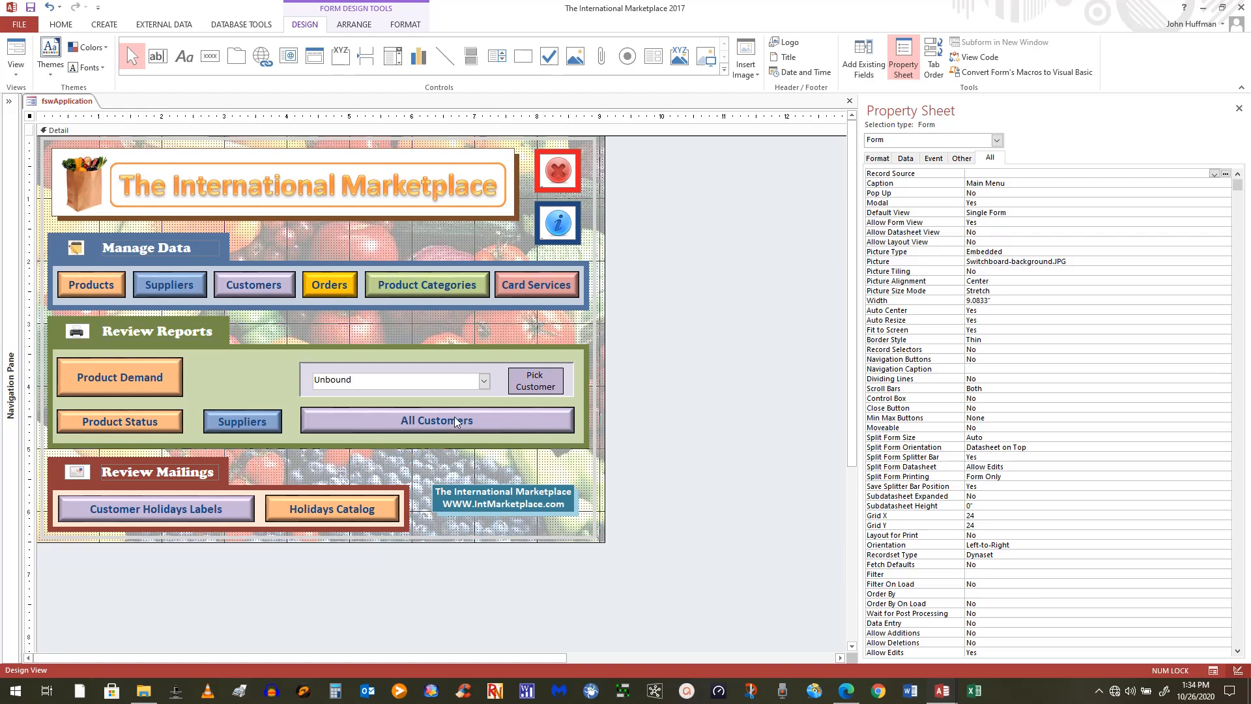
Compare the font and color properties of the Pick Customer and All Customers buttons, including the All Customers Fore Color swatch
click(535, 385)
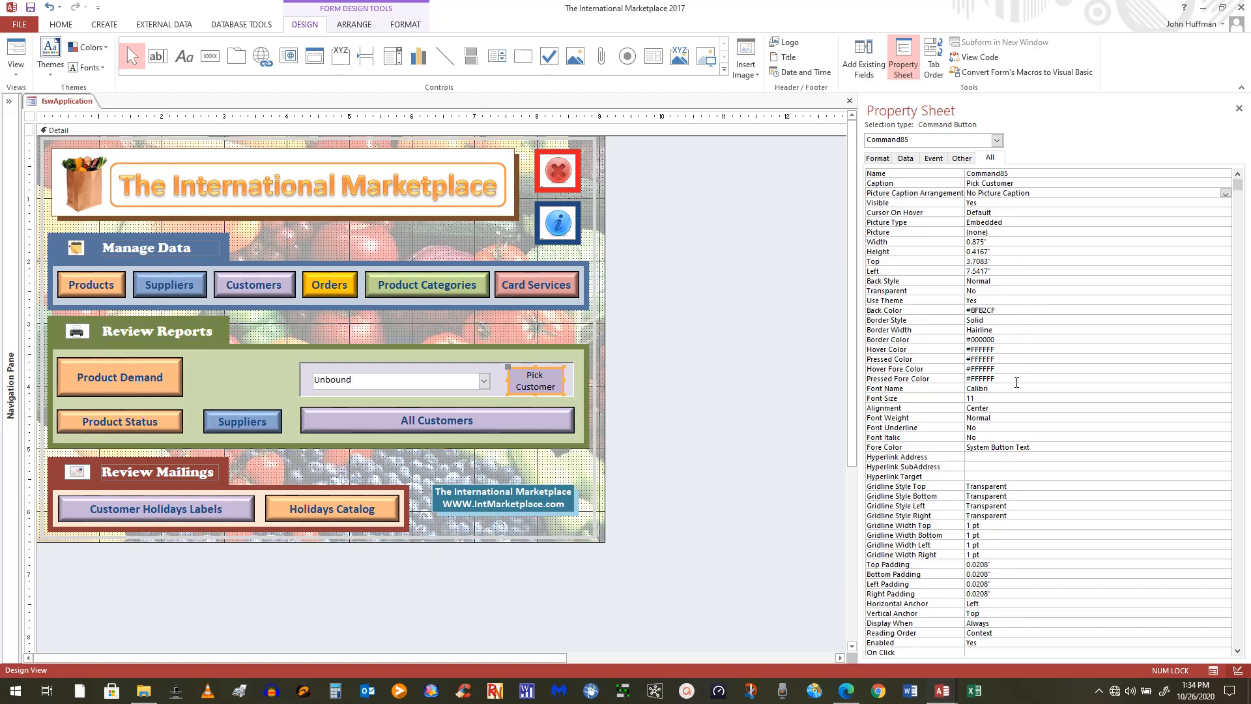
click(410, 422)
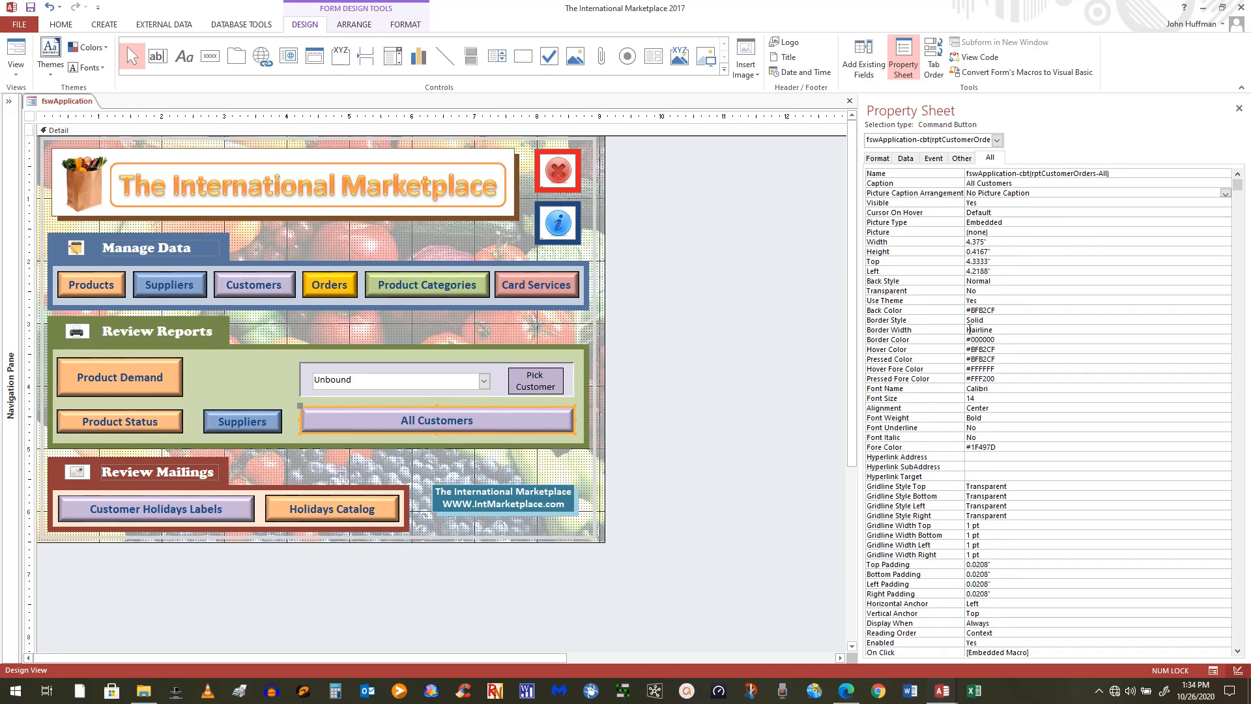
click(994, 388)
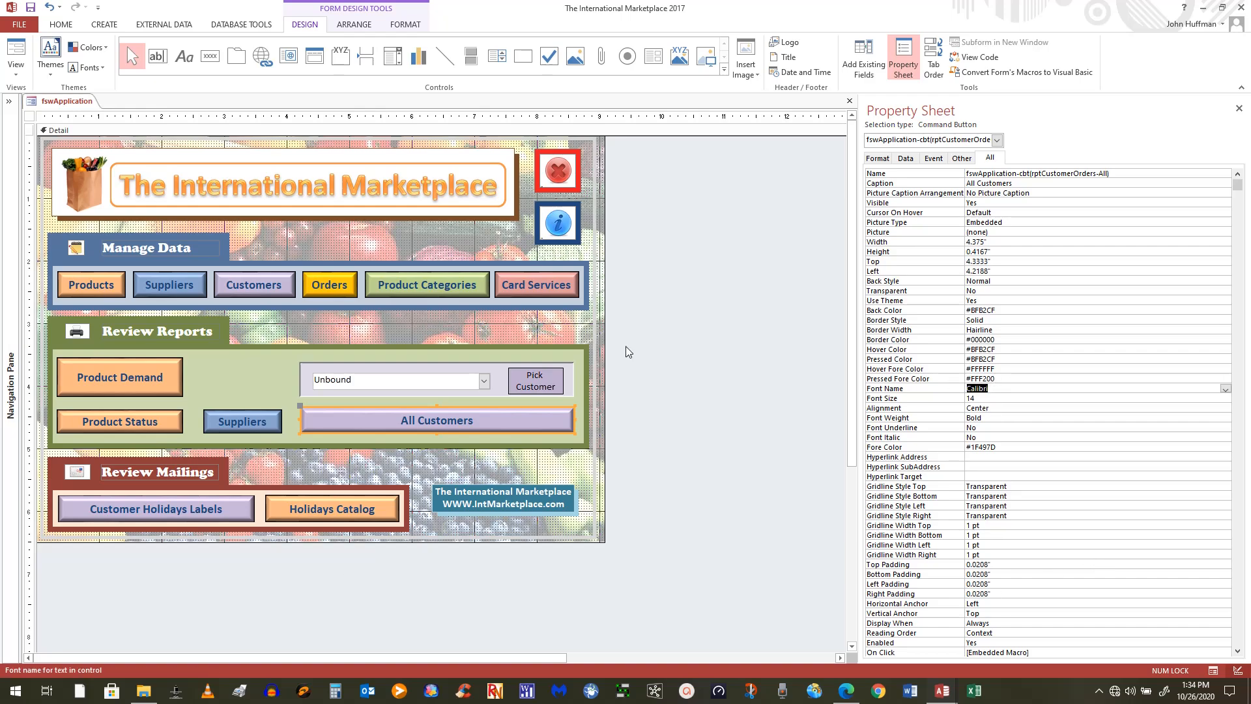
click(520, 387)
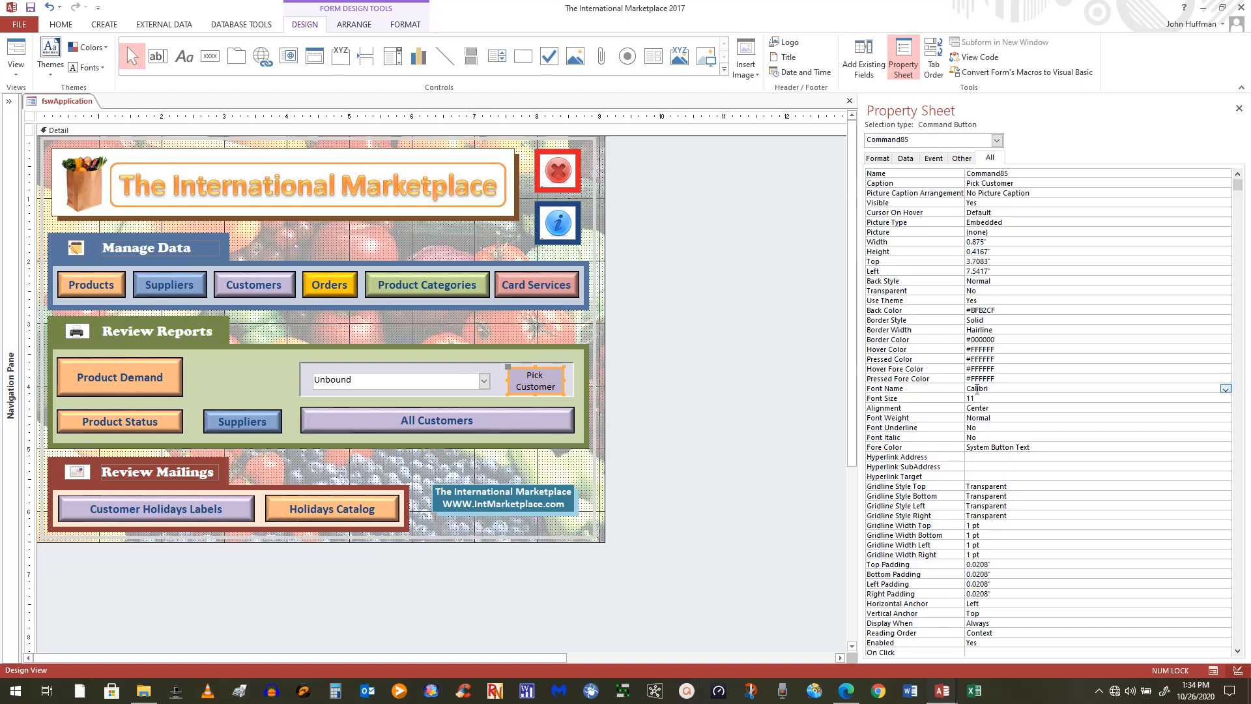
click(562, 420)
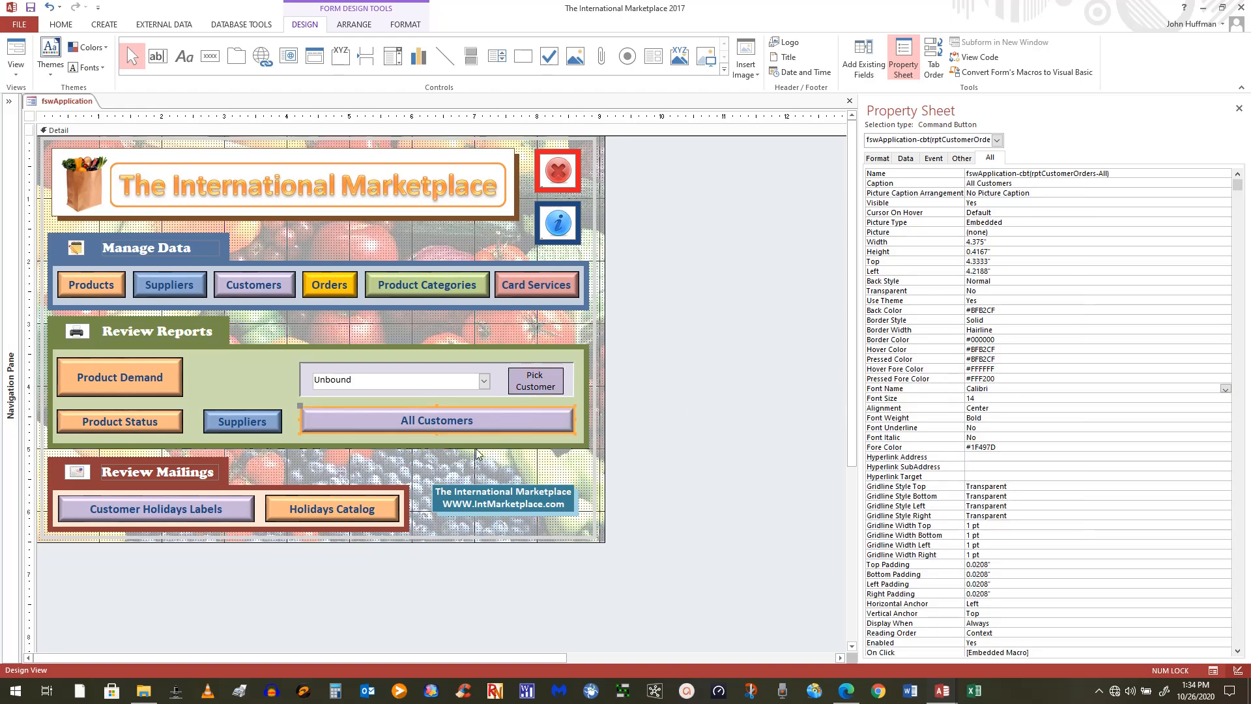
click(525, 386)
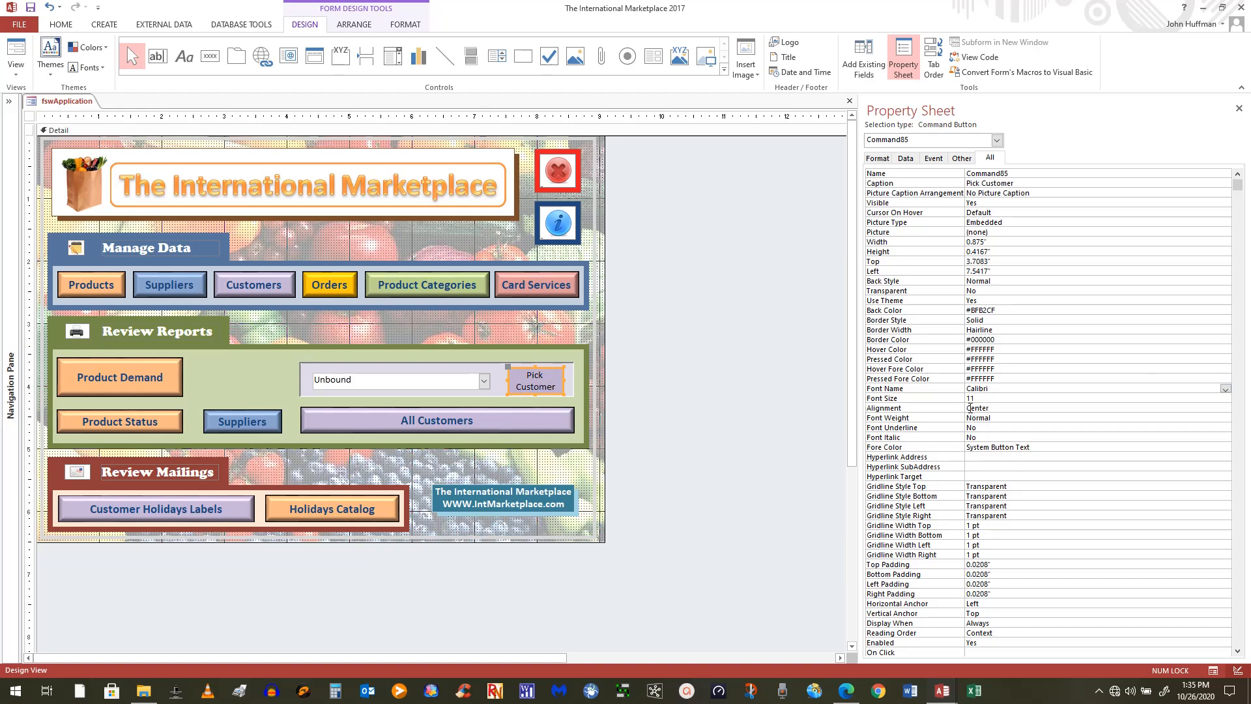
click(518, 421)
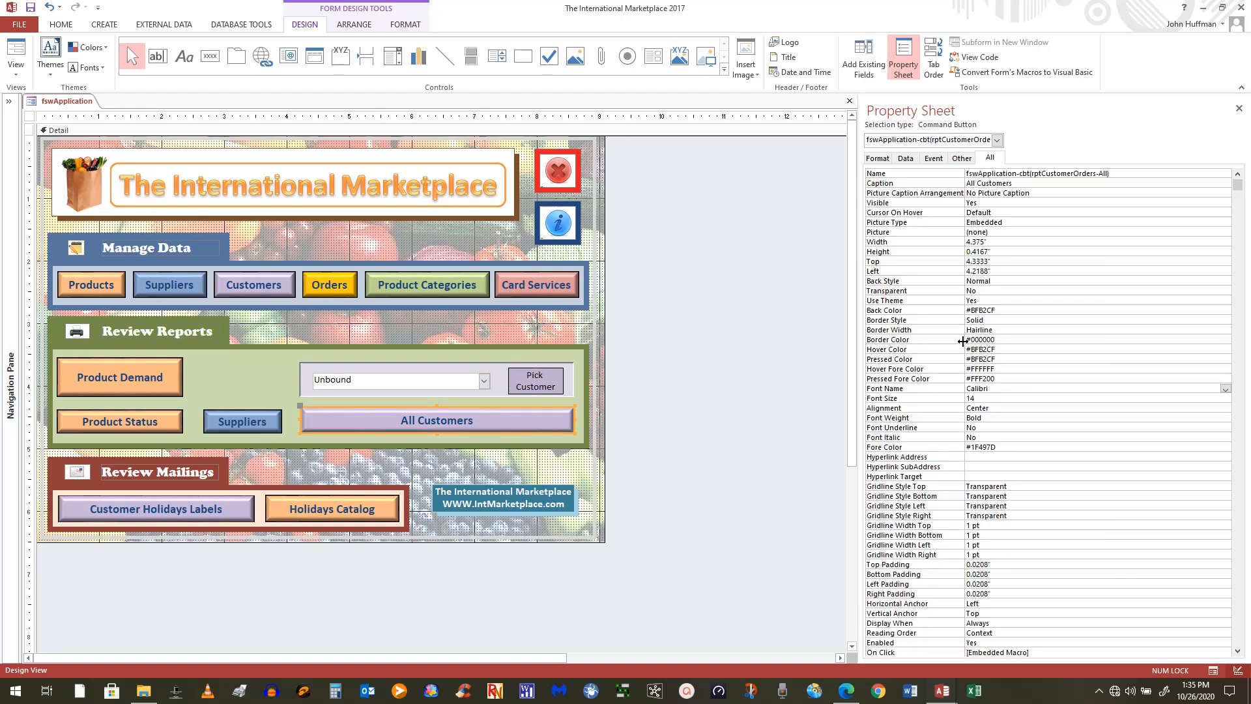
click(967, 390)
click(1016, 448)
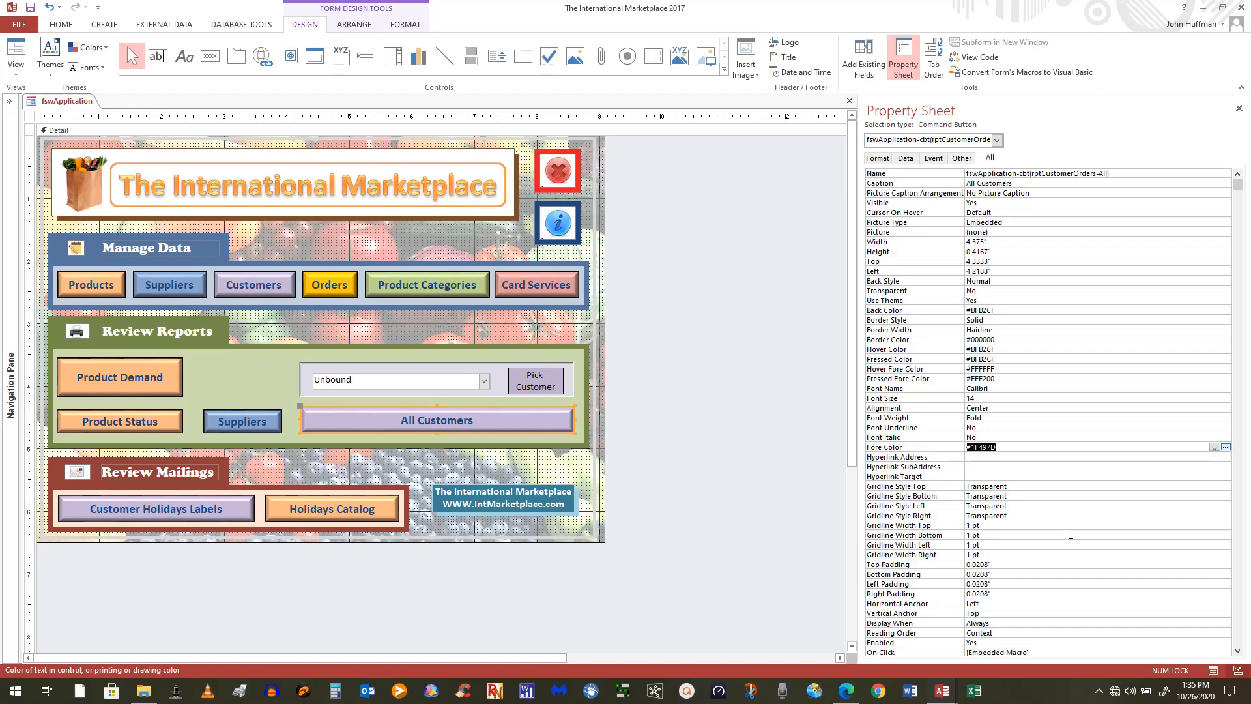
click(1226, 447)
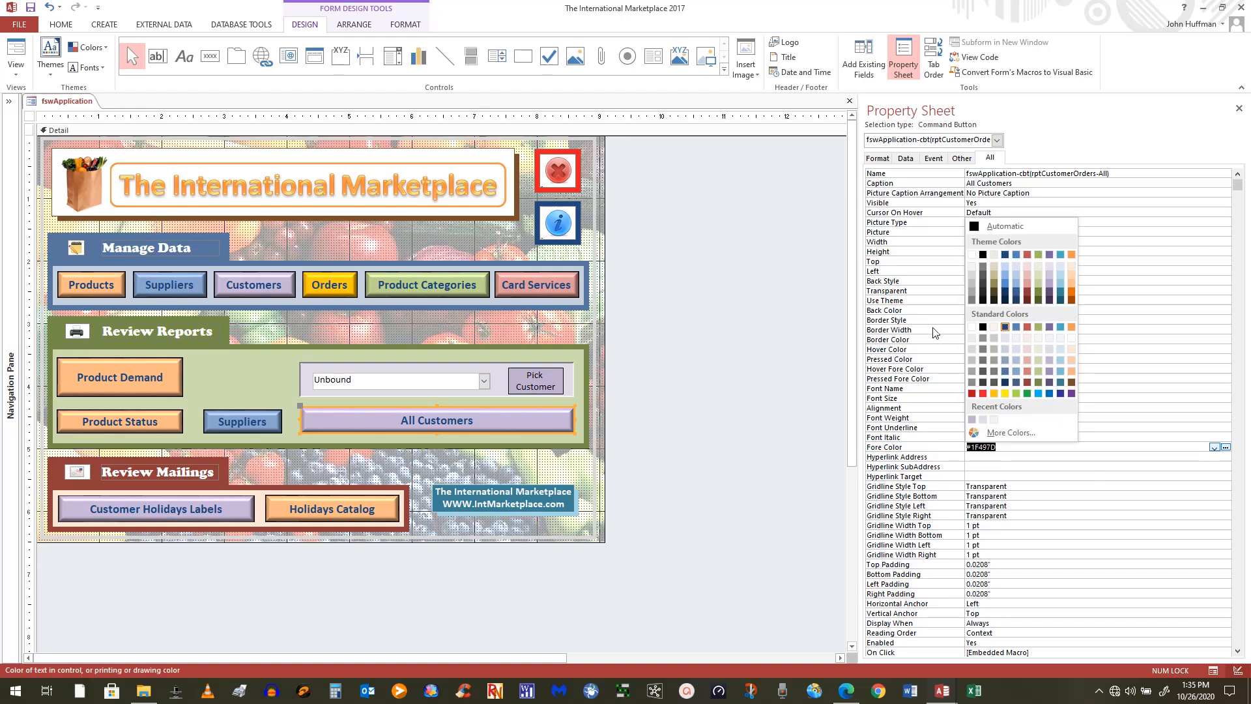
click(734, 464)
Set the Pick Customer button's Fore Color to #1F497D and make its caption bold
click(543, 389)
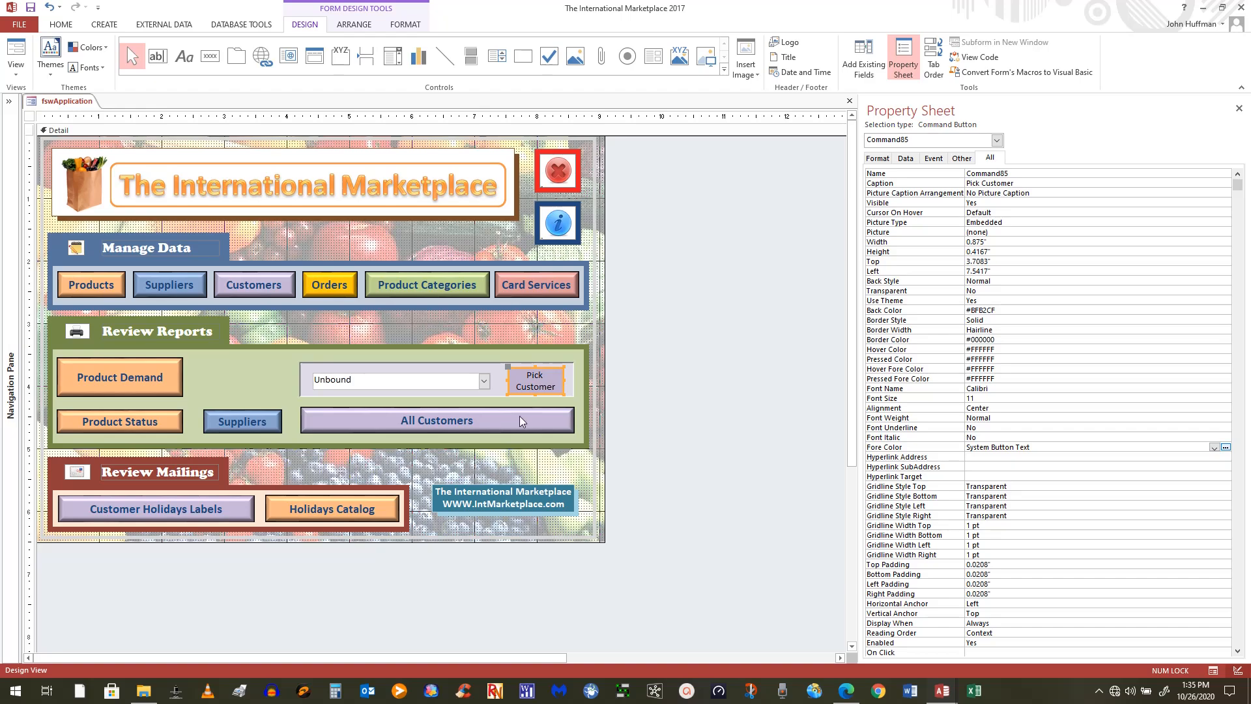
click(1226, 449)
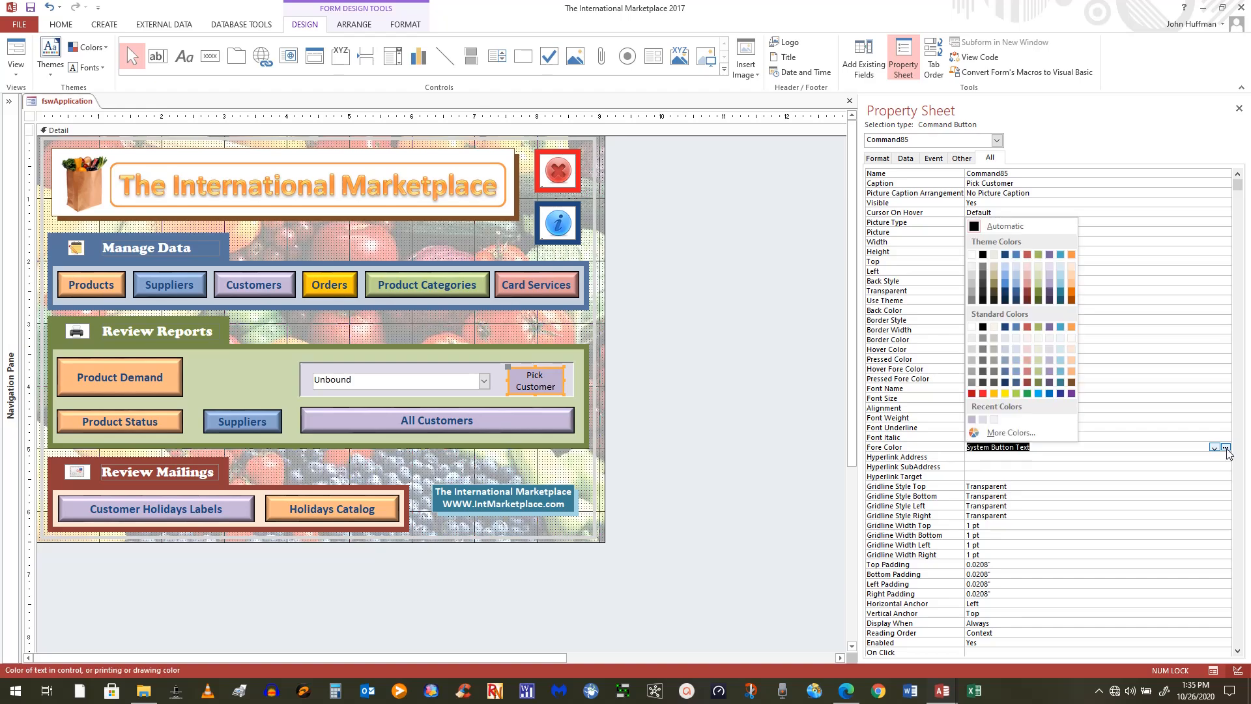
click(1006, 332)
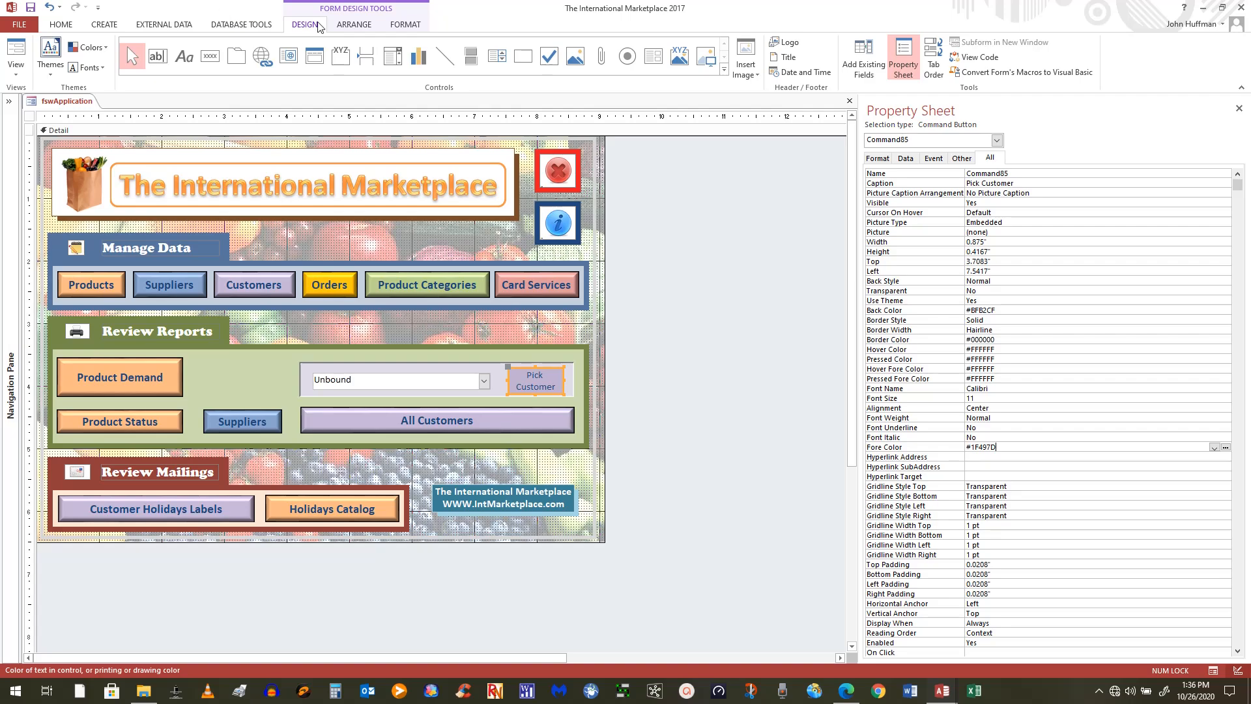
click(404, 26)
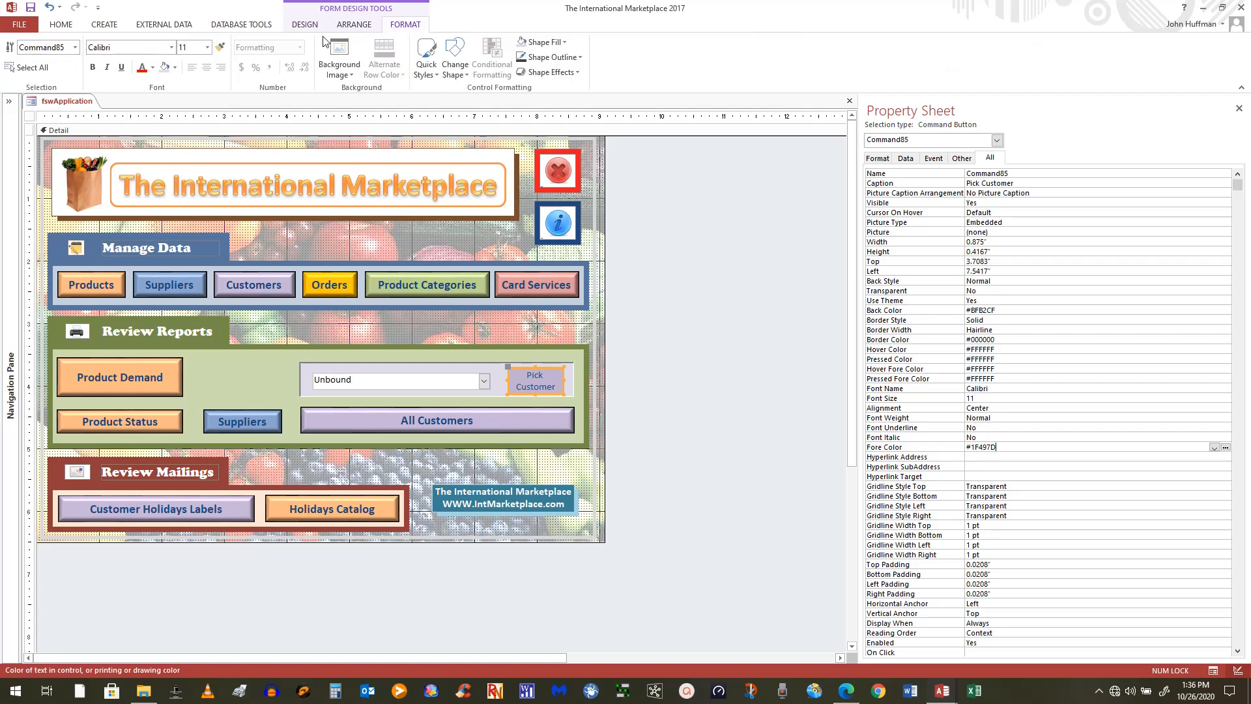
click(92, 68)
click(698, 385)
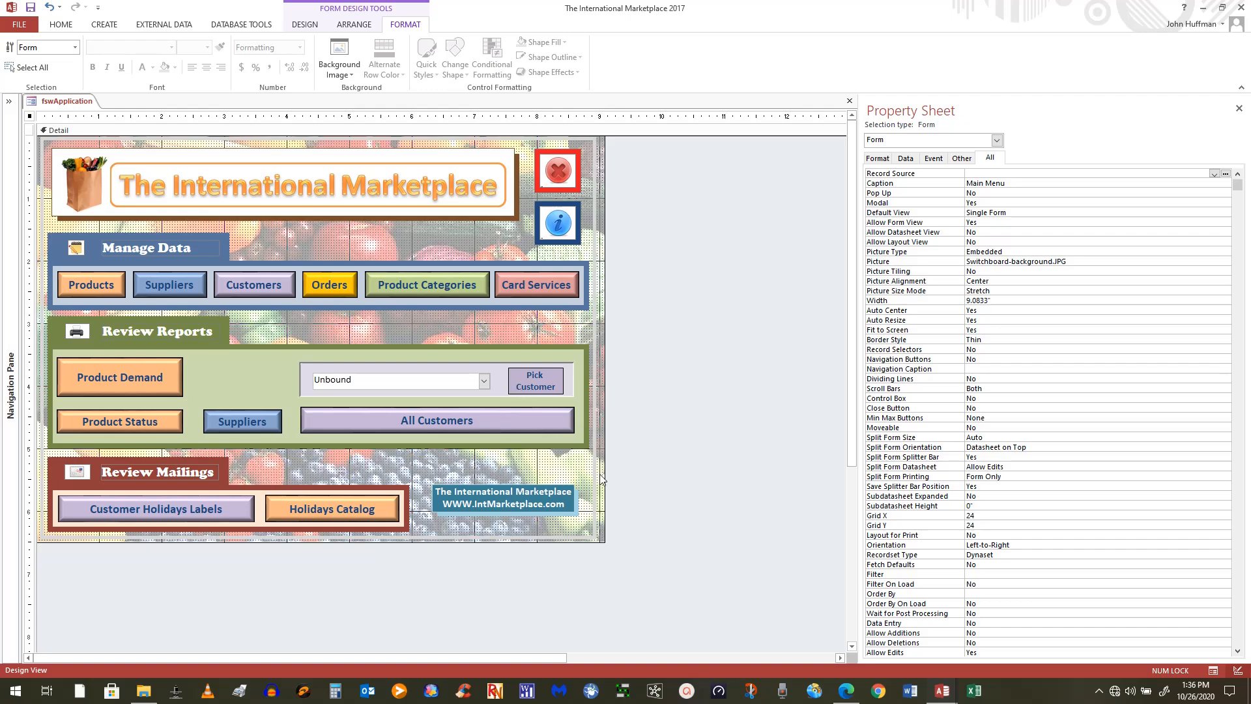
Review the customer picker illustration on page 18 of L07-DatabaseApplication.pdf in the browser, and return to the form in Access
click(540, 385)
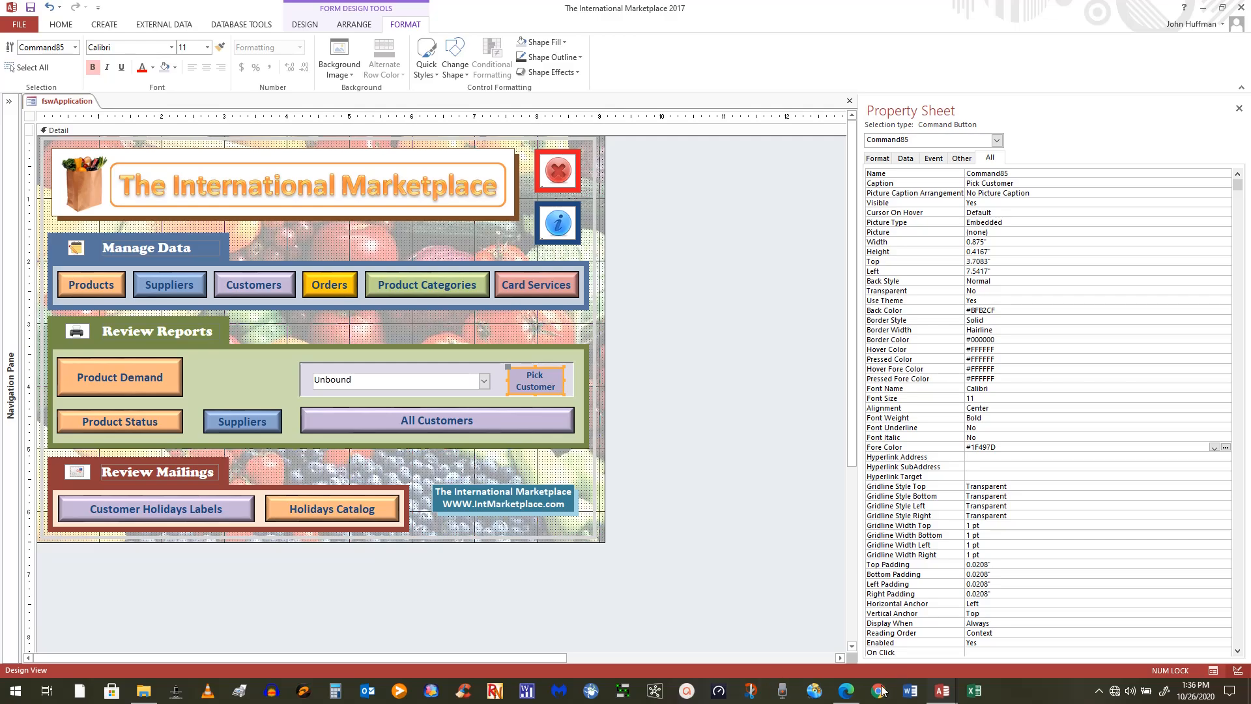
click(855, 697)
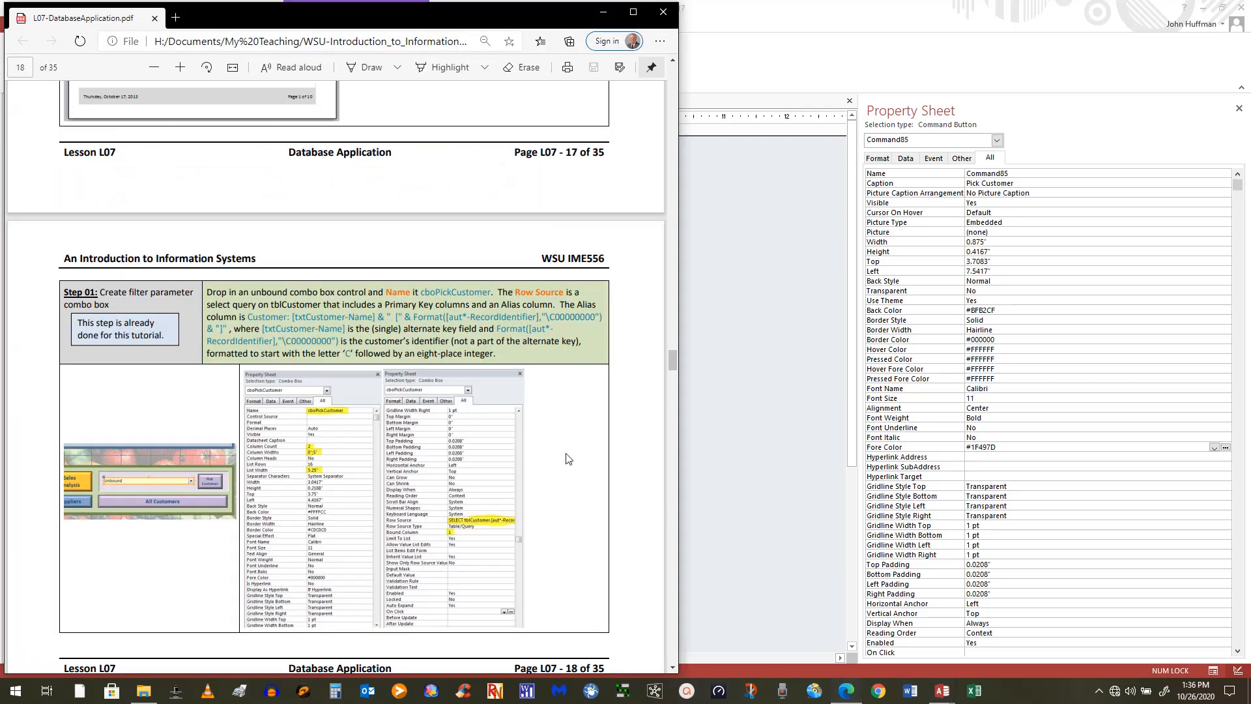
scroll(557, 484, up, 5)
scroll(555, 483, down, 8)
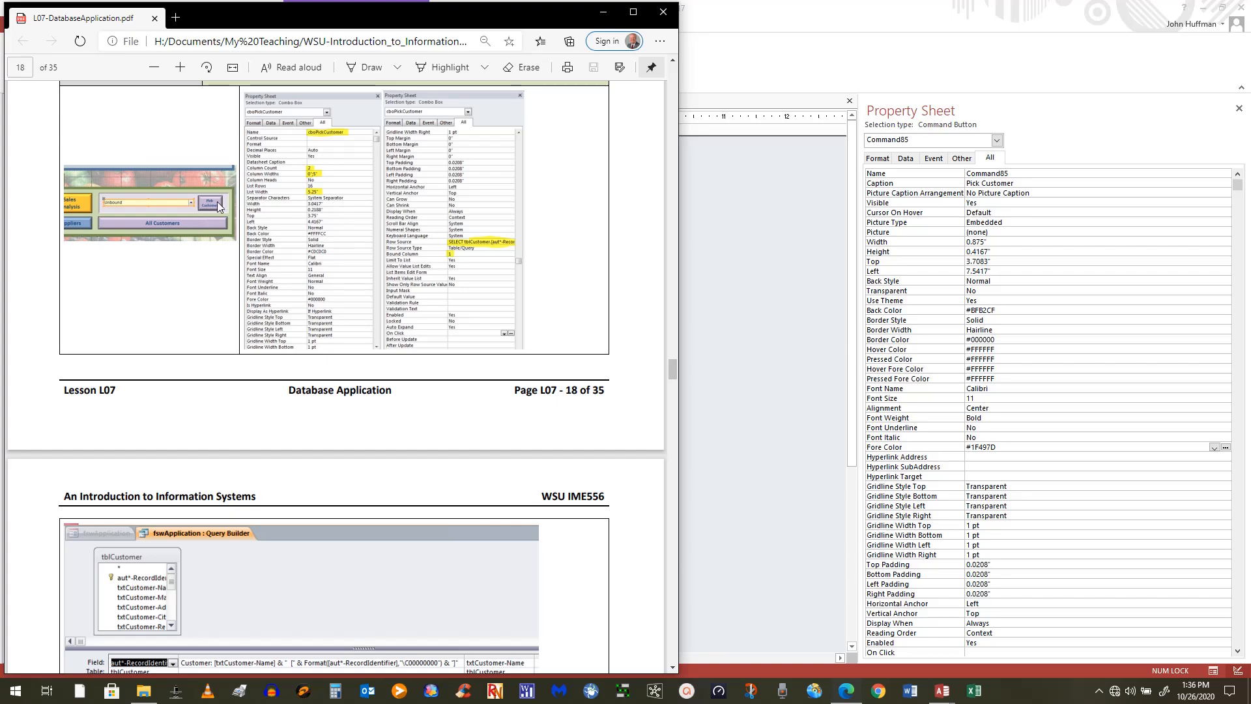
click(758, 512)
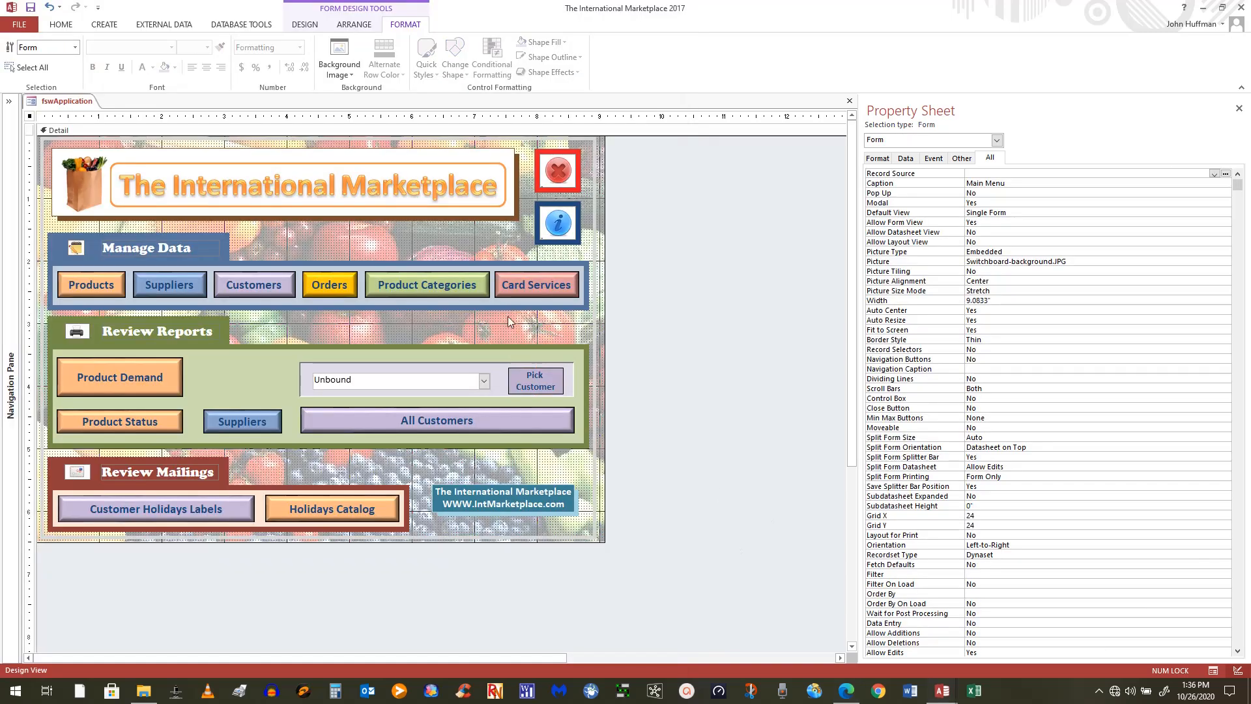
Compare the style properties of the Customers, Pick Customer and All Customers buttons, including the Back Style choices
click(254, 287)
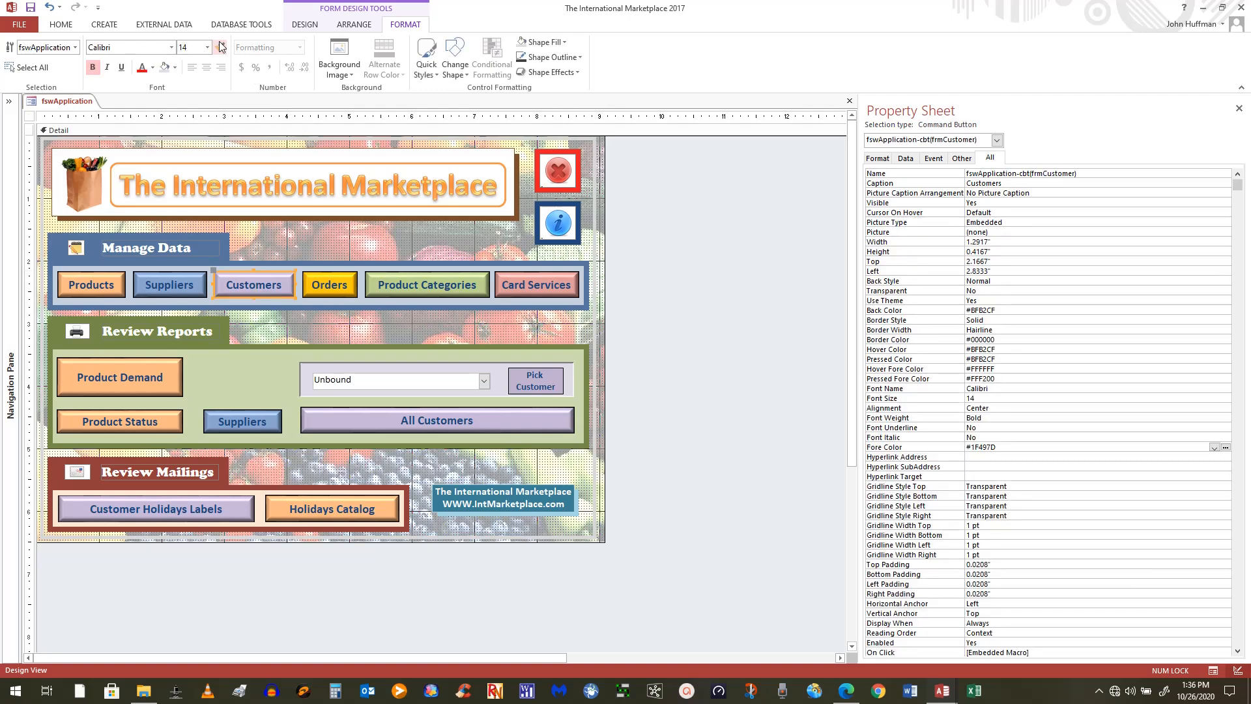
click(715, 510)
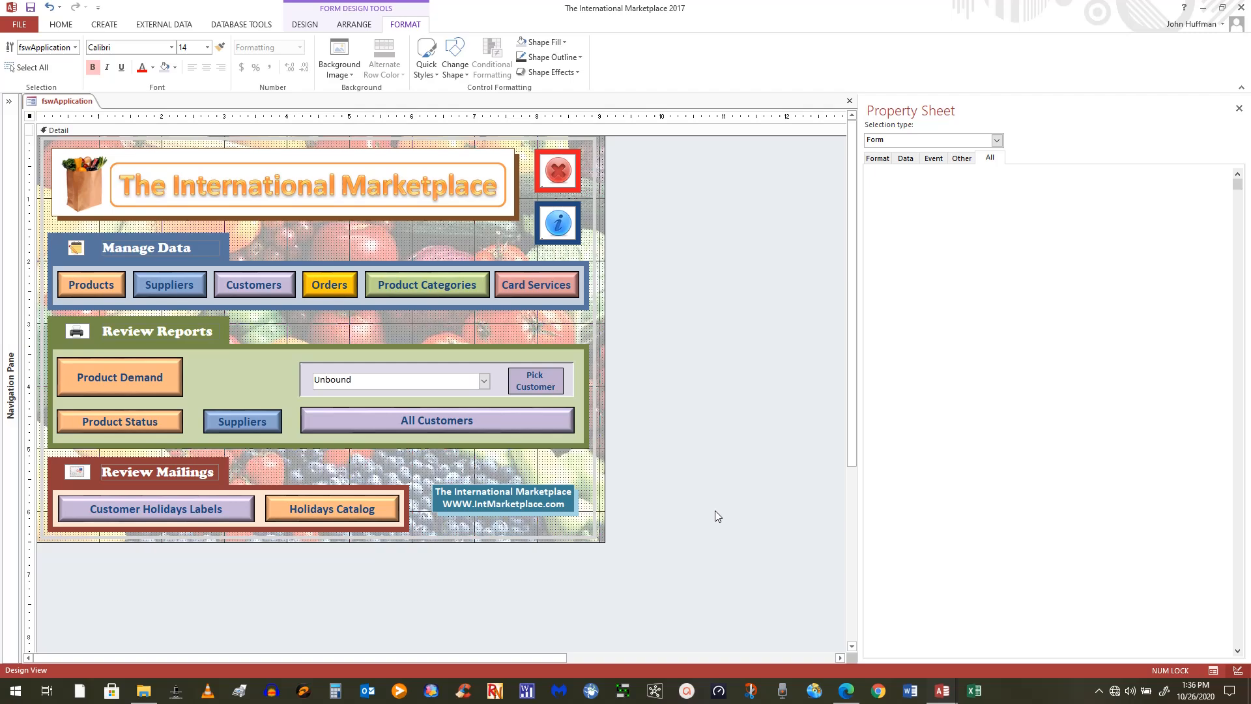
click(549, 386)
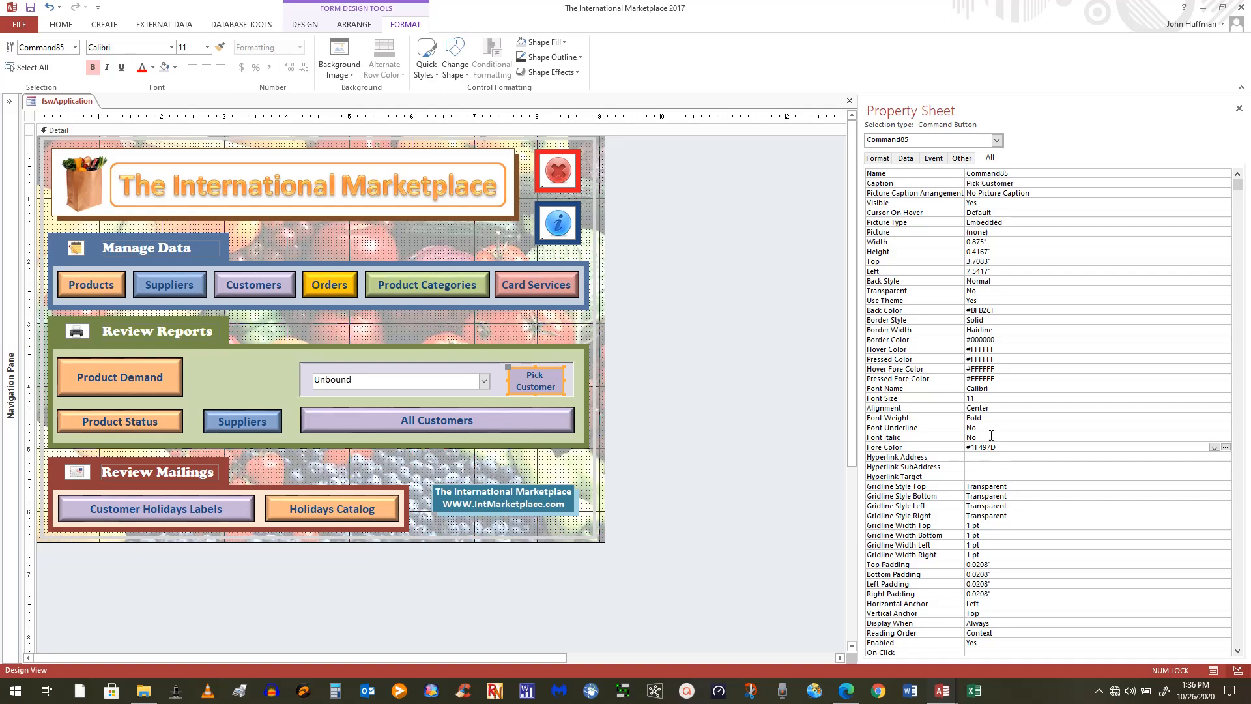
click(1001, 278)
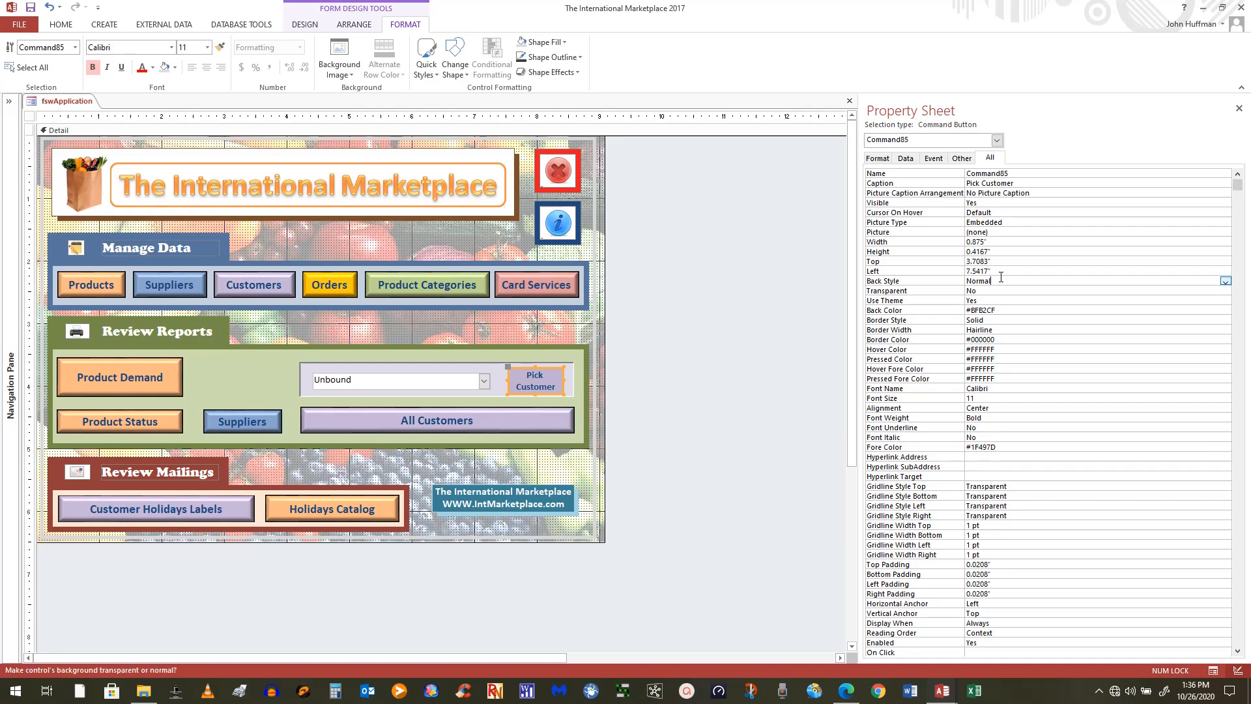
click(1228, 282)
click(1229, 283)
click(443, 425)
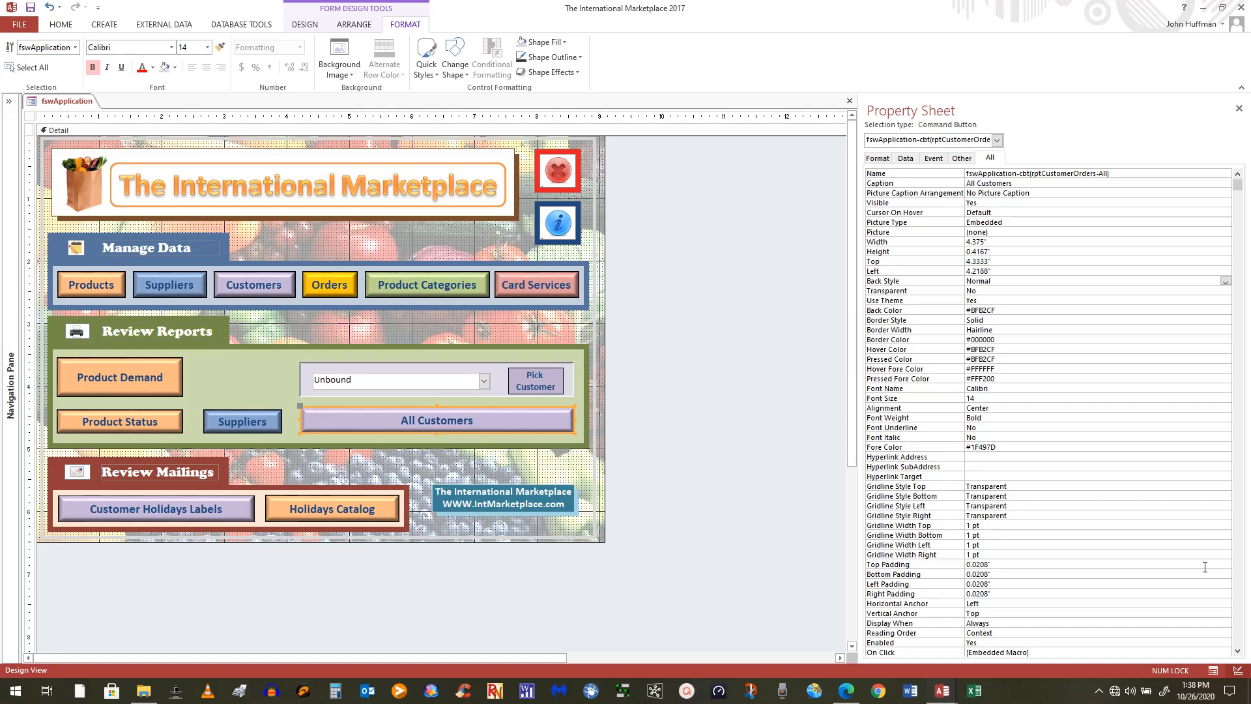
scroll(1205, 566, down, 2)
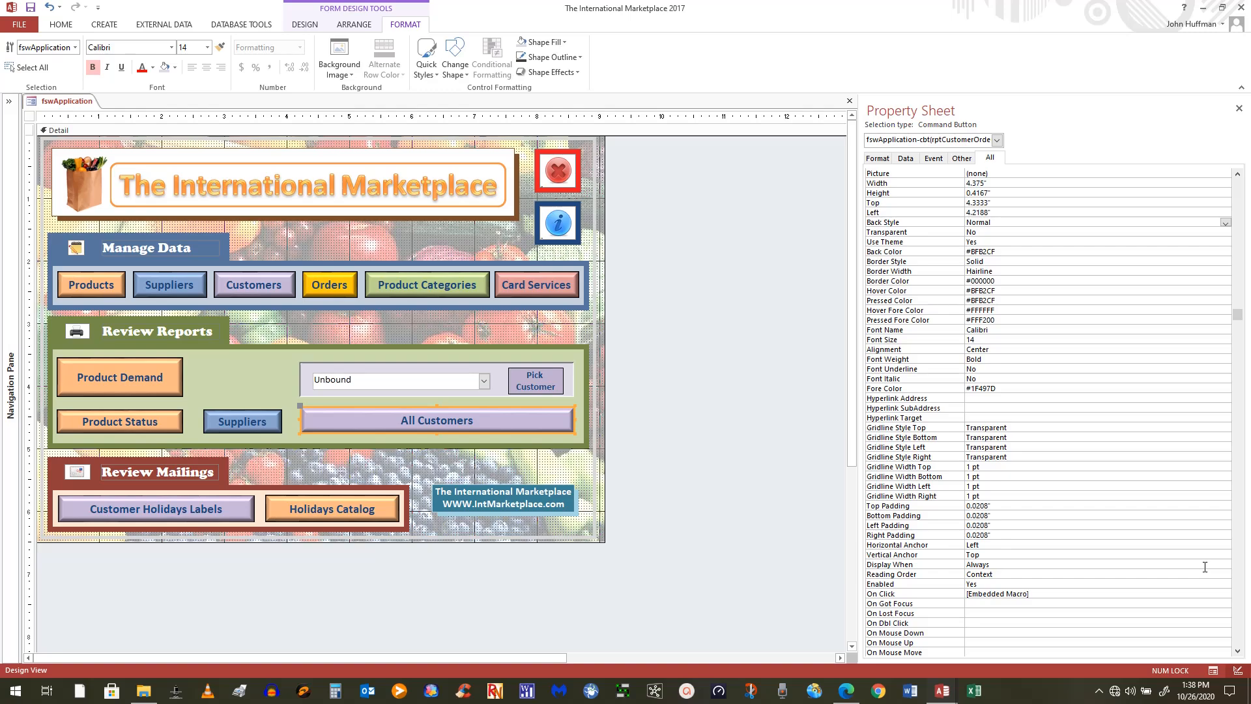
scroll(1205, 566, up, 1)
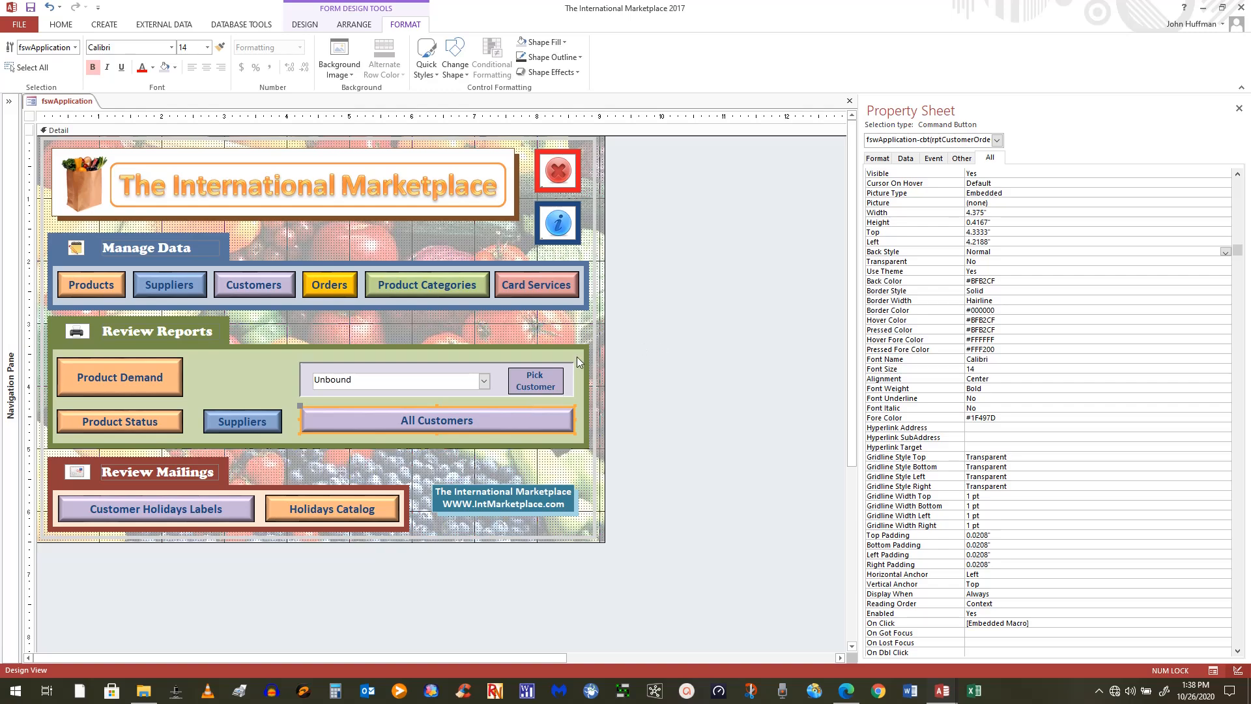
click(746, 390)
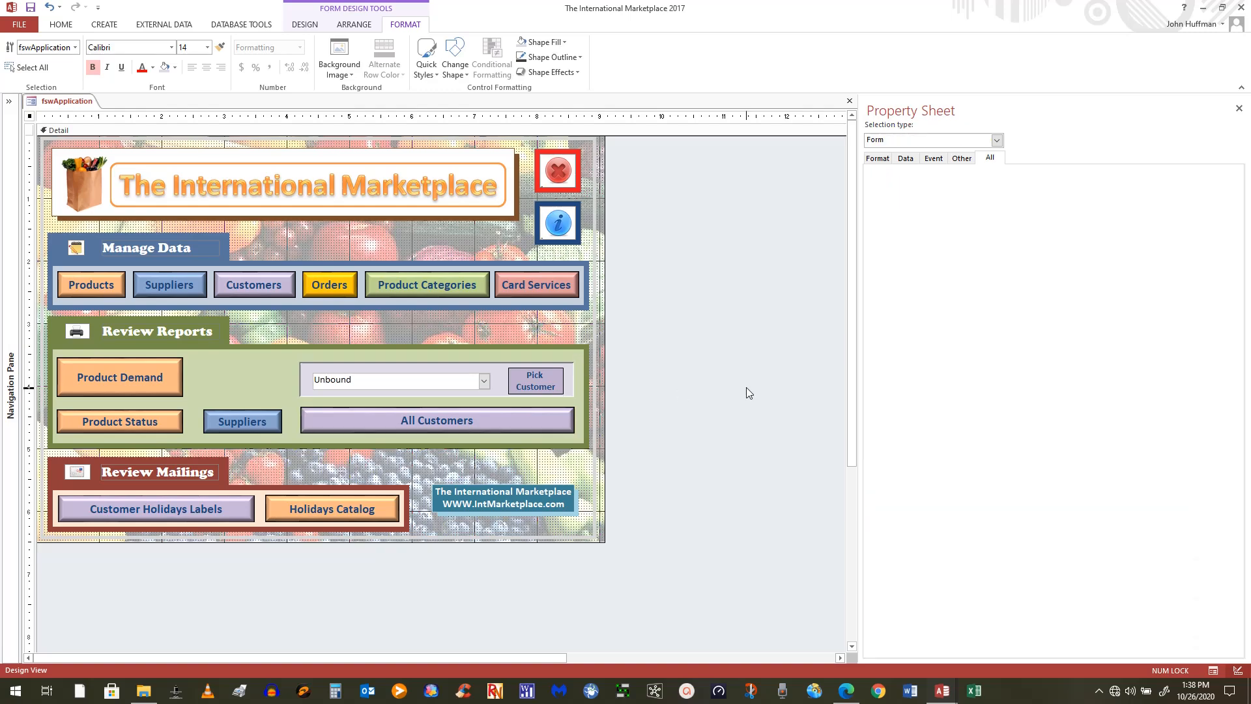
click(542, 389)
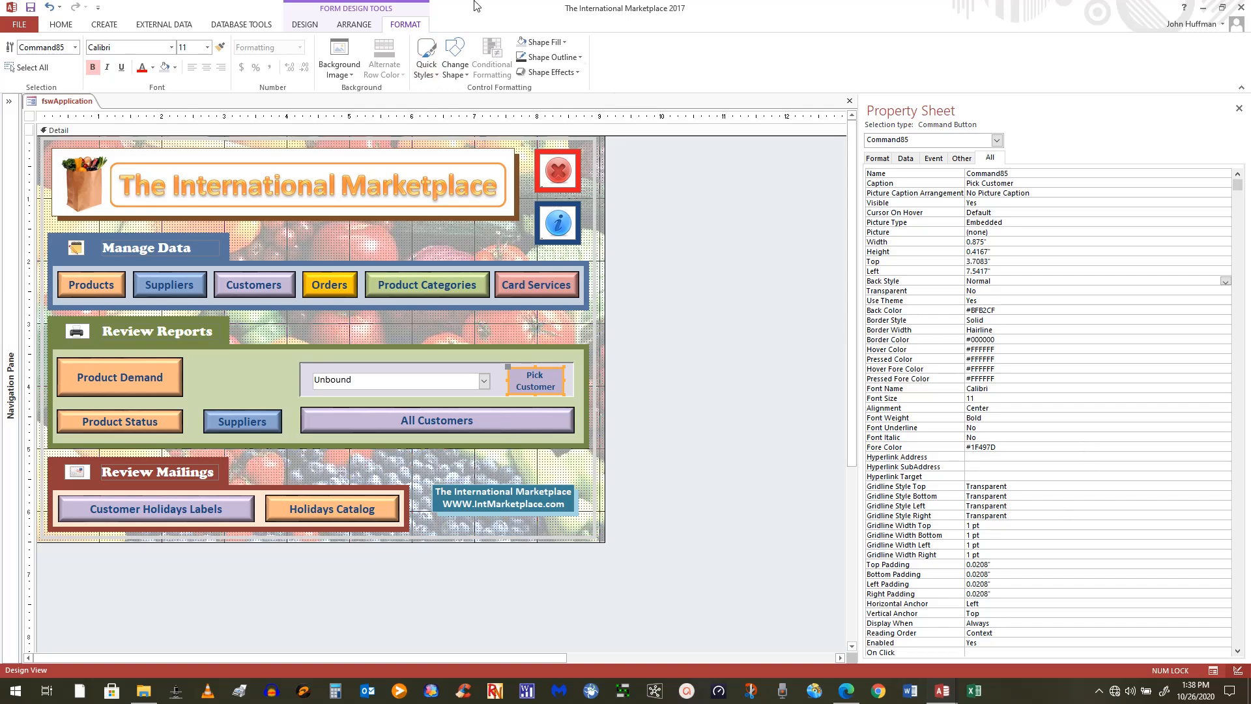
click(310, 26)
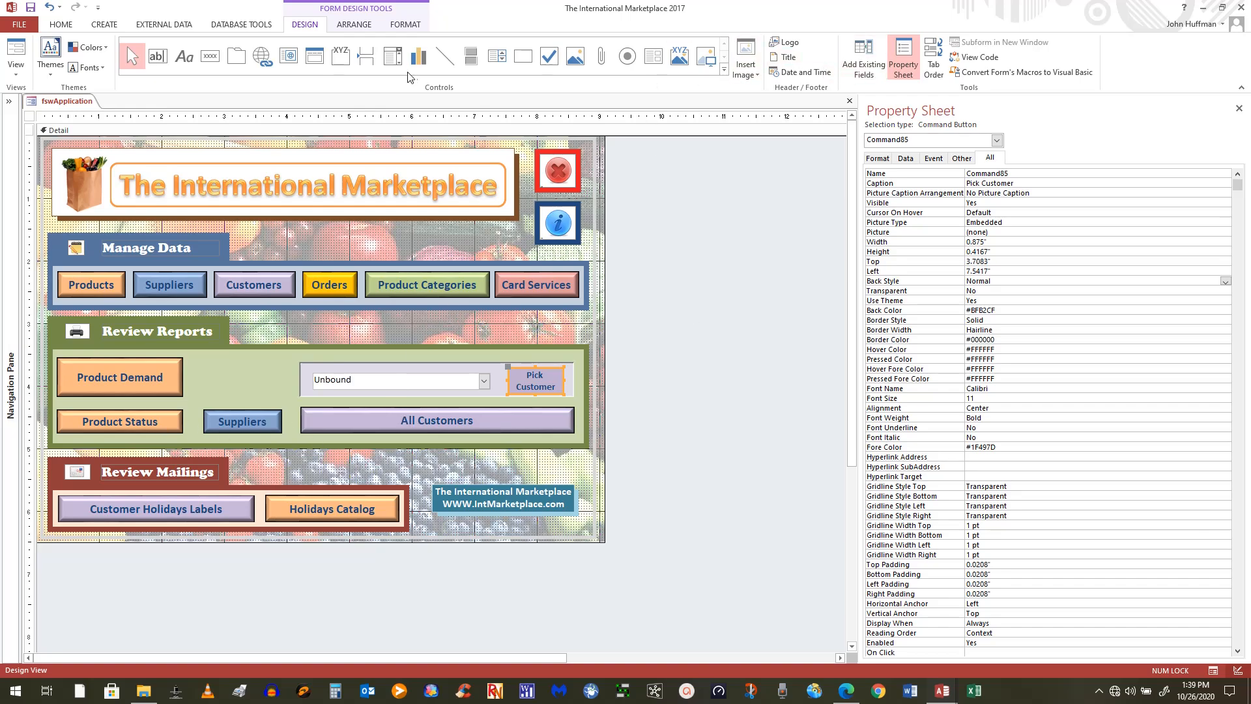
click(356, 25)
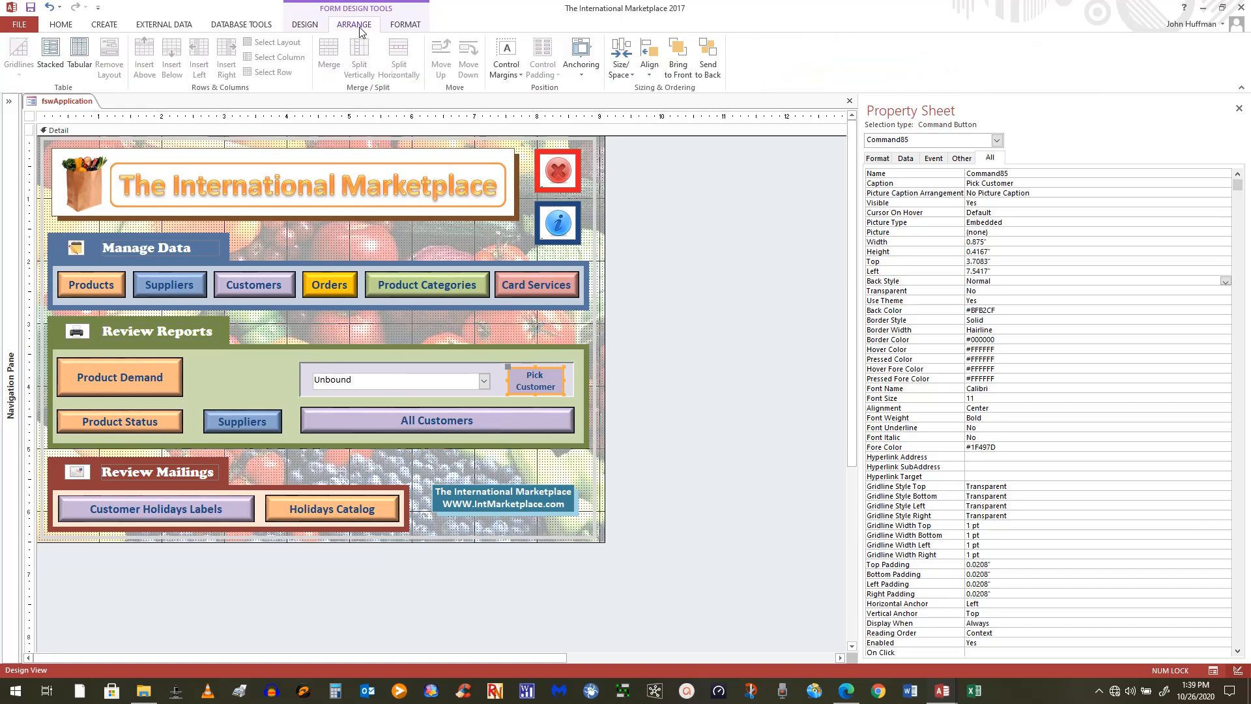
click(416, 26)
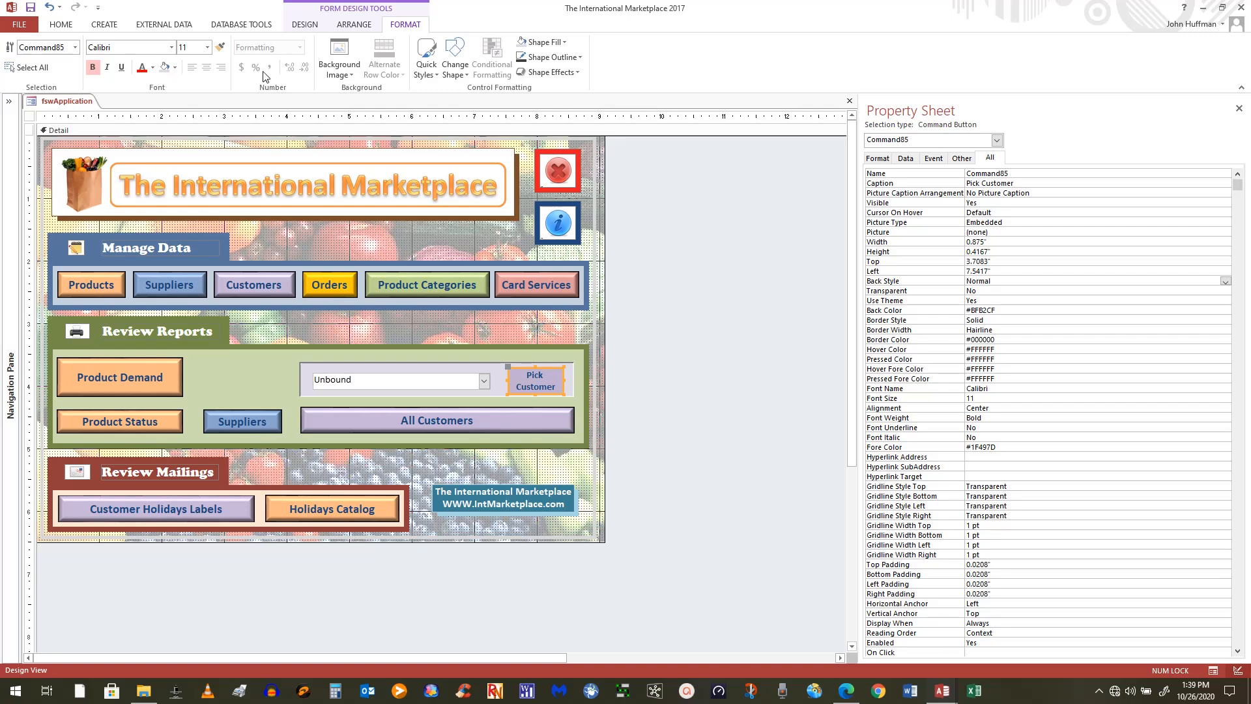
click(710, 247)
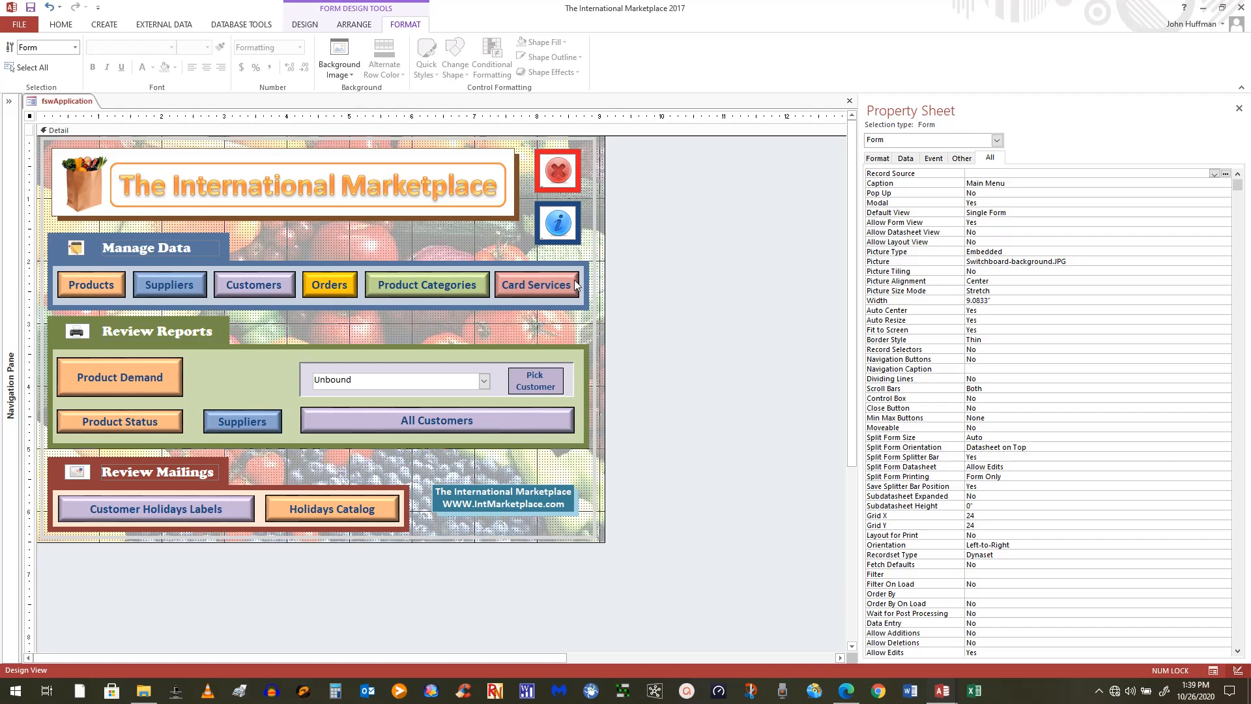
click(643, 350)
Copy the Customers button's formatting onto the Pick Customer button with Format Painter
click(249, 290)
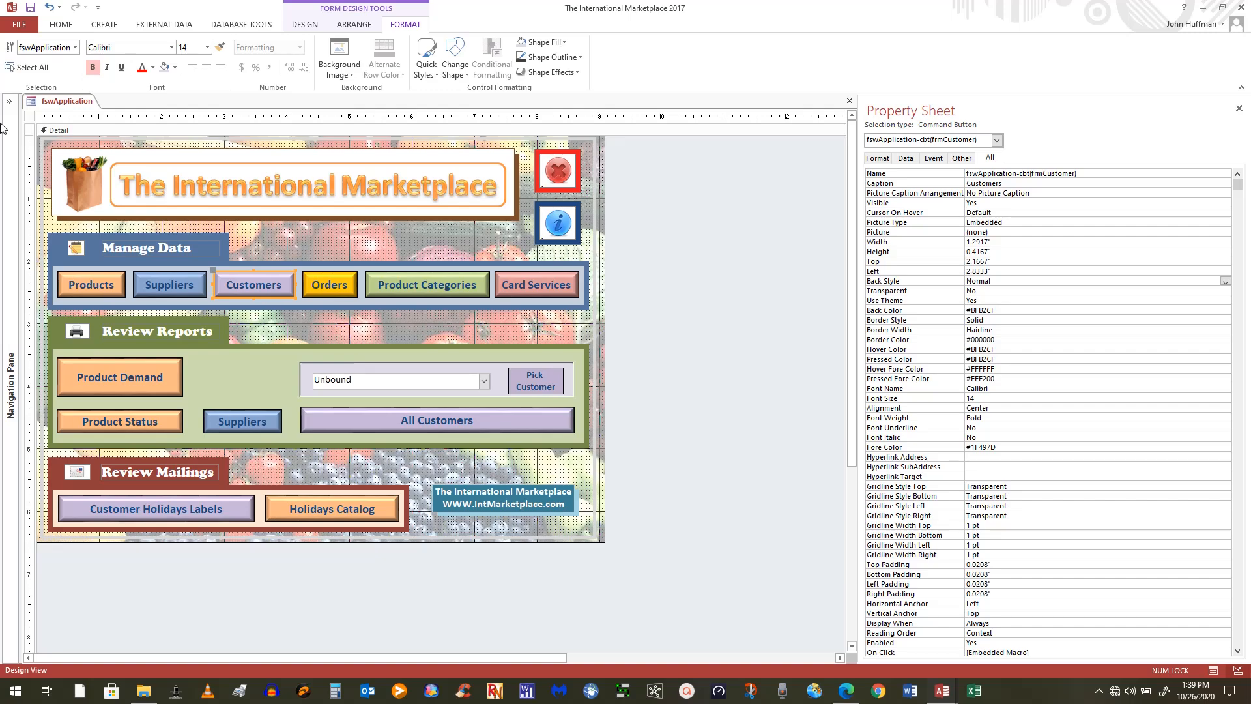
click(220, 49)
click(62, 24)
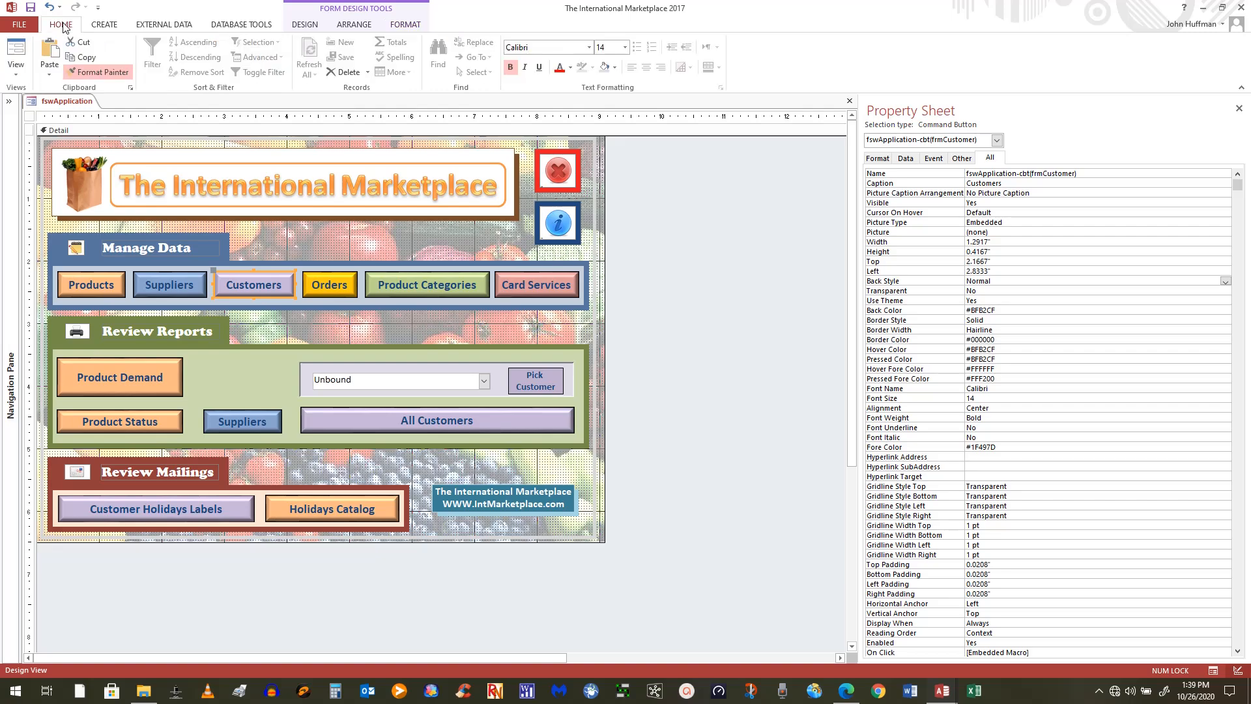
click(90, 72)
click(542, 374)
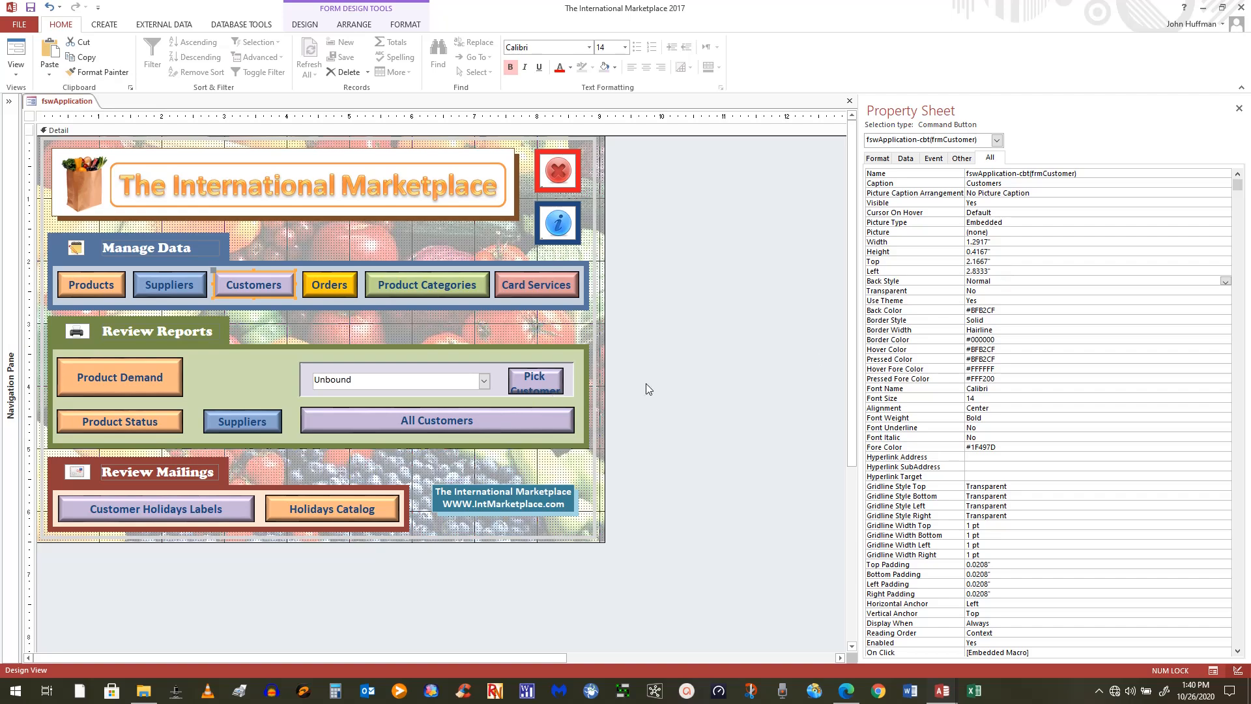
click(686, 373)
Set the Pick Customer button's Font Size to 11
click(551, 419)
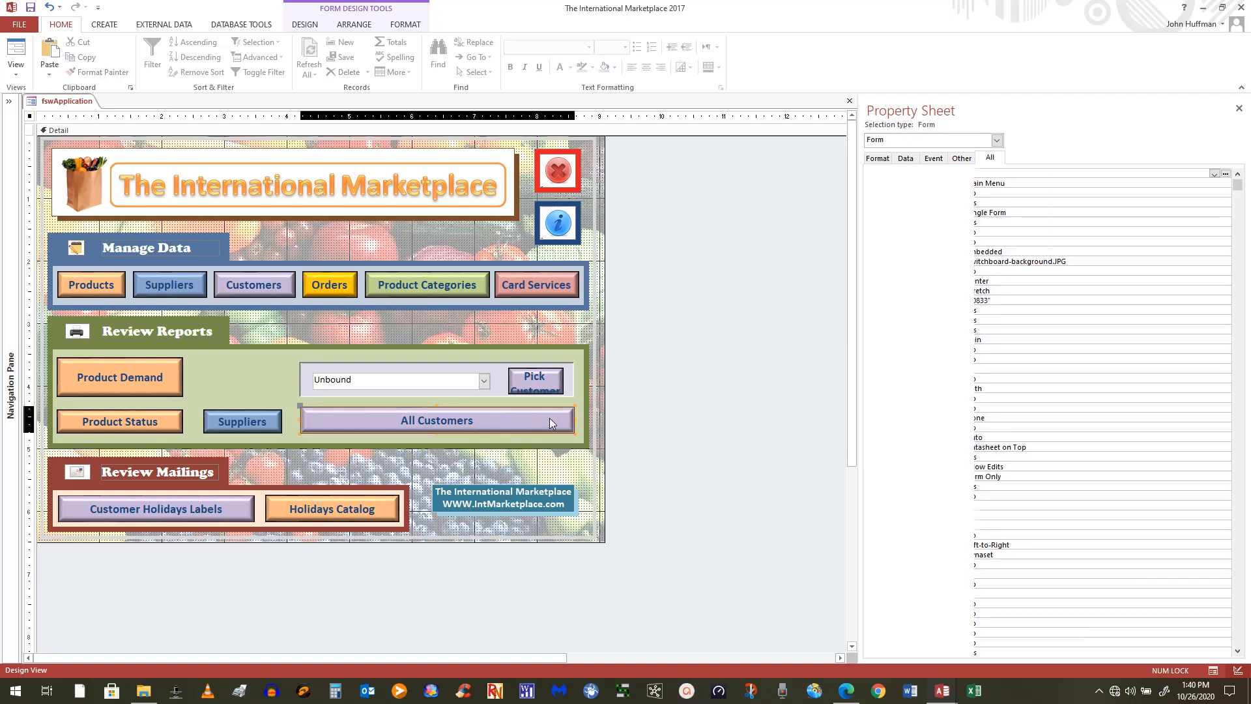
click(545, 386)
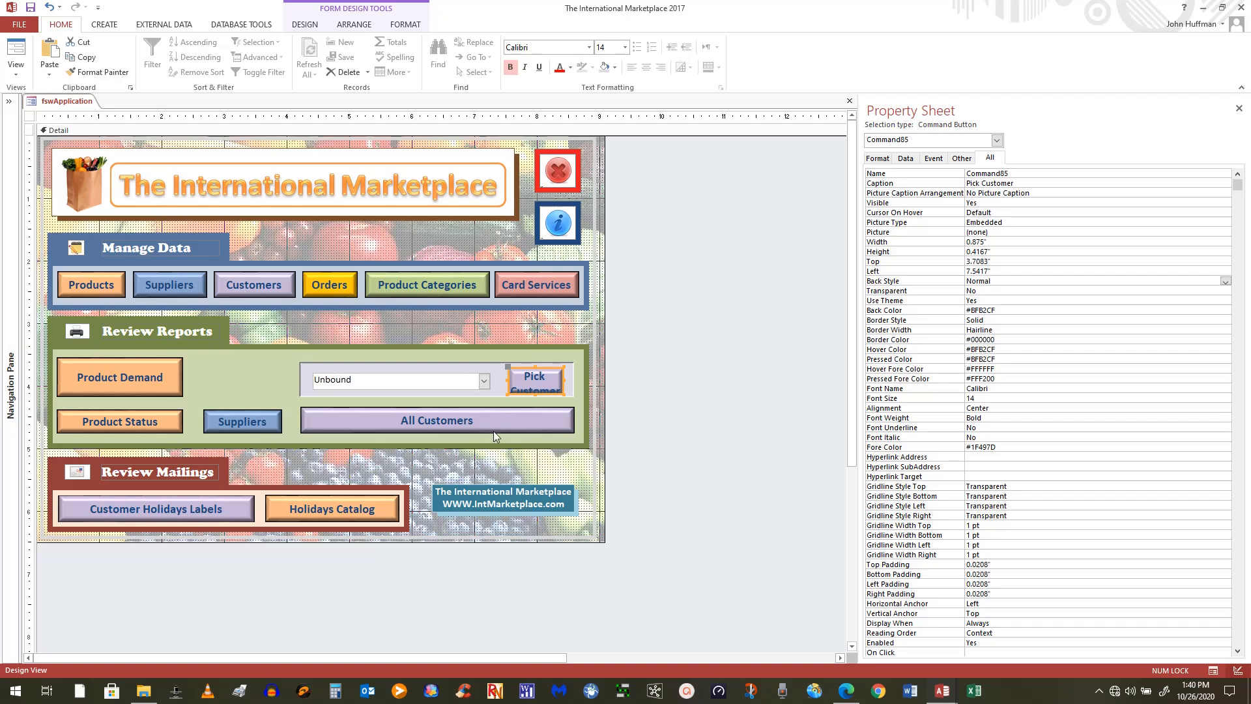
click(679, 421)
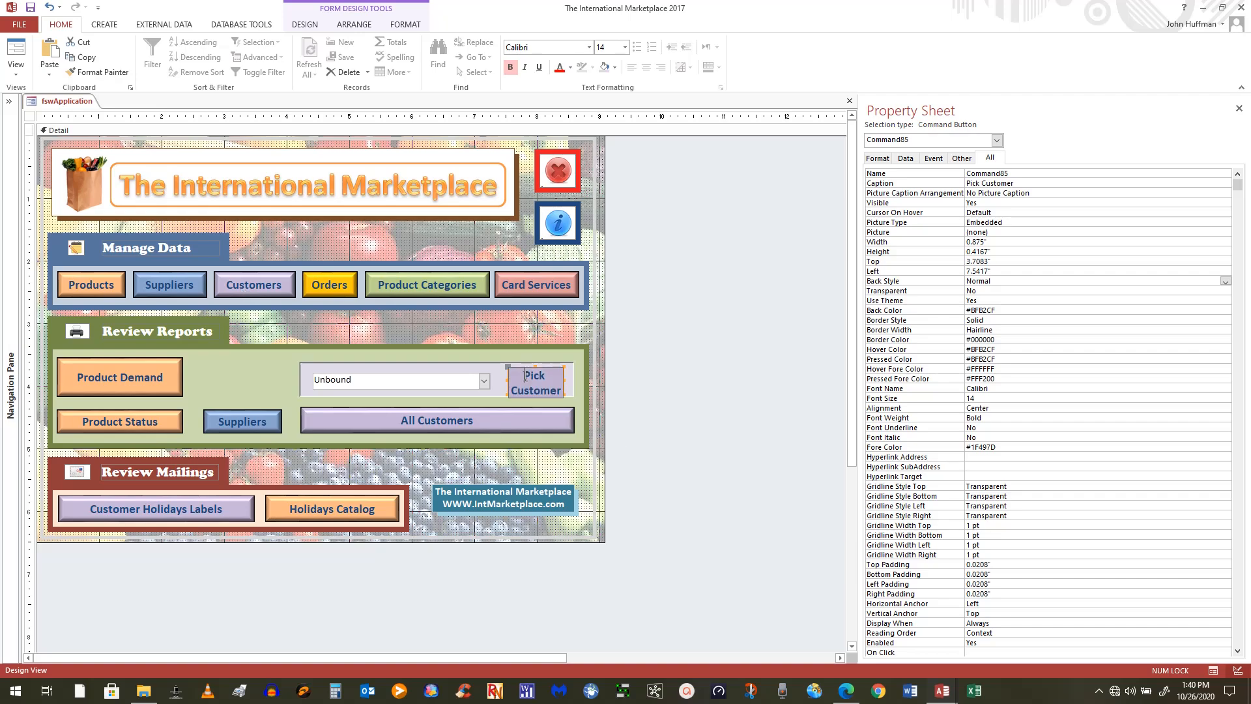
click(535, 383)
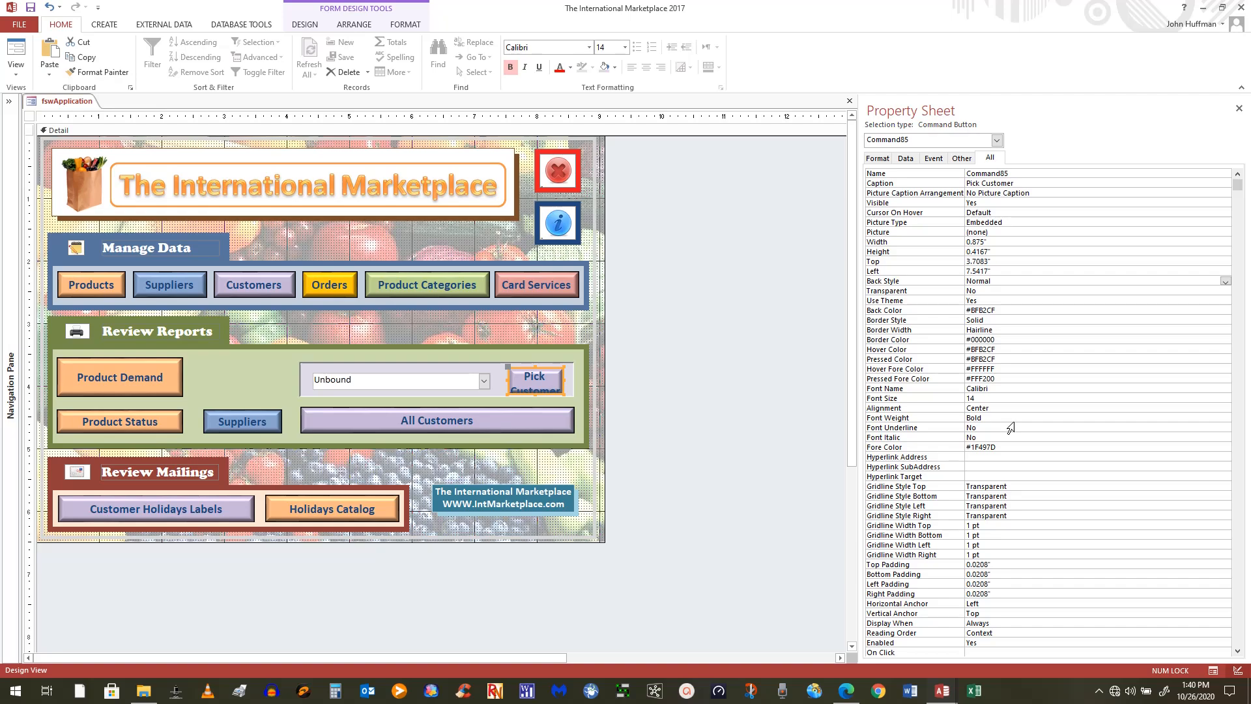
click(993, 398)
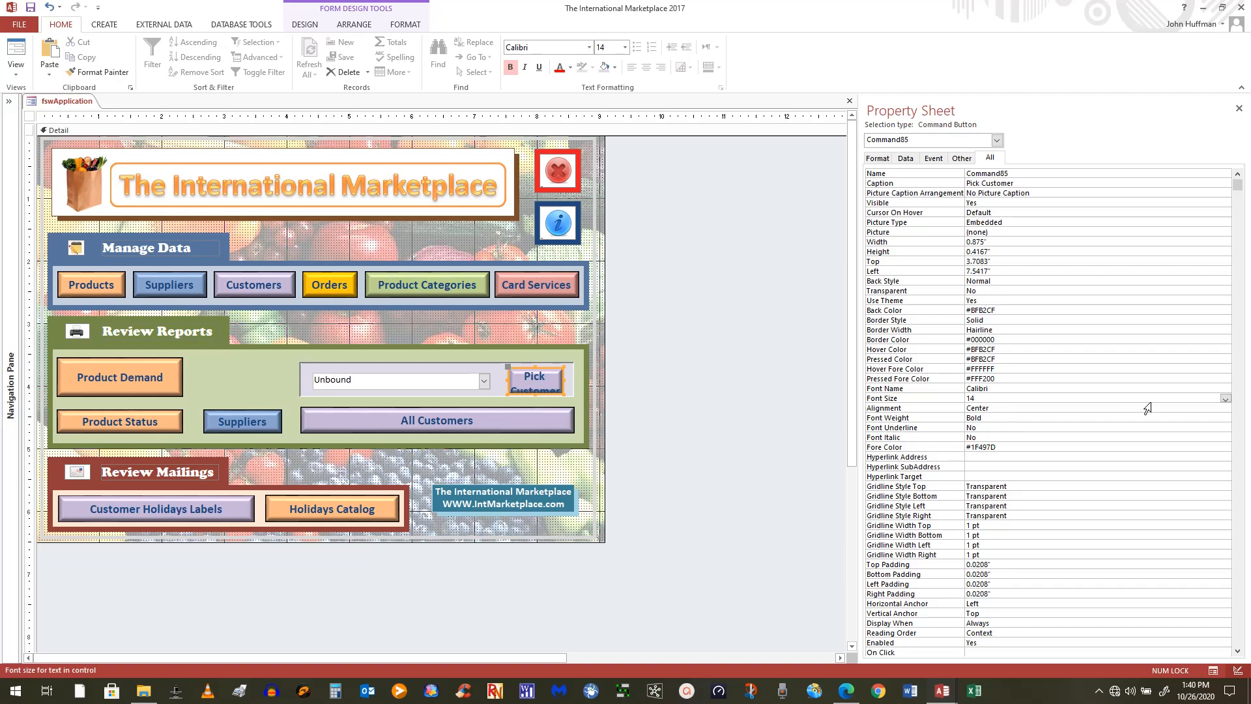
click(913, 394)
text(1)
key(Return)
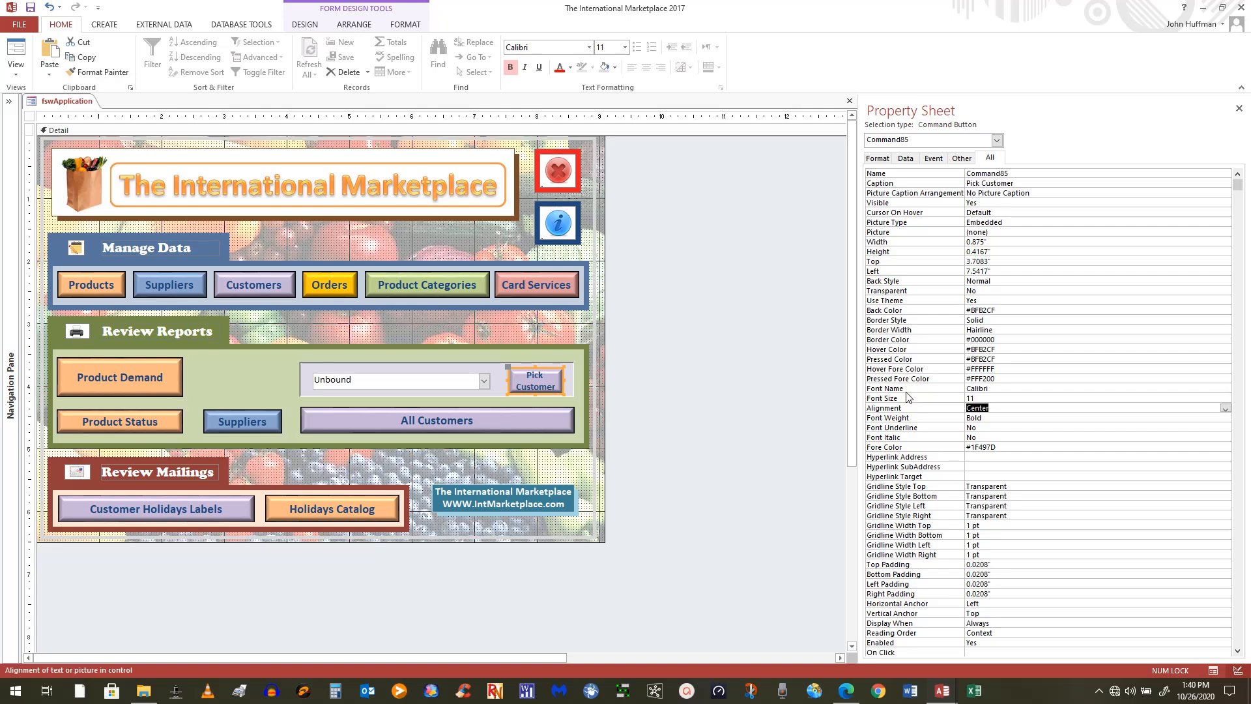
click(779, 502)
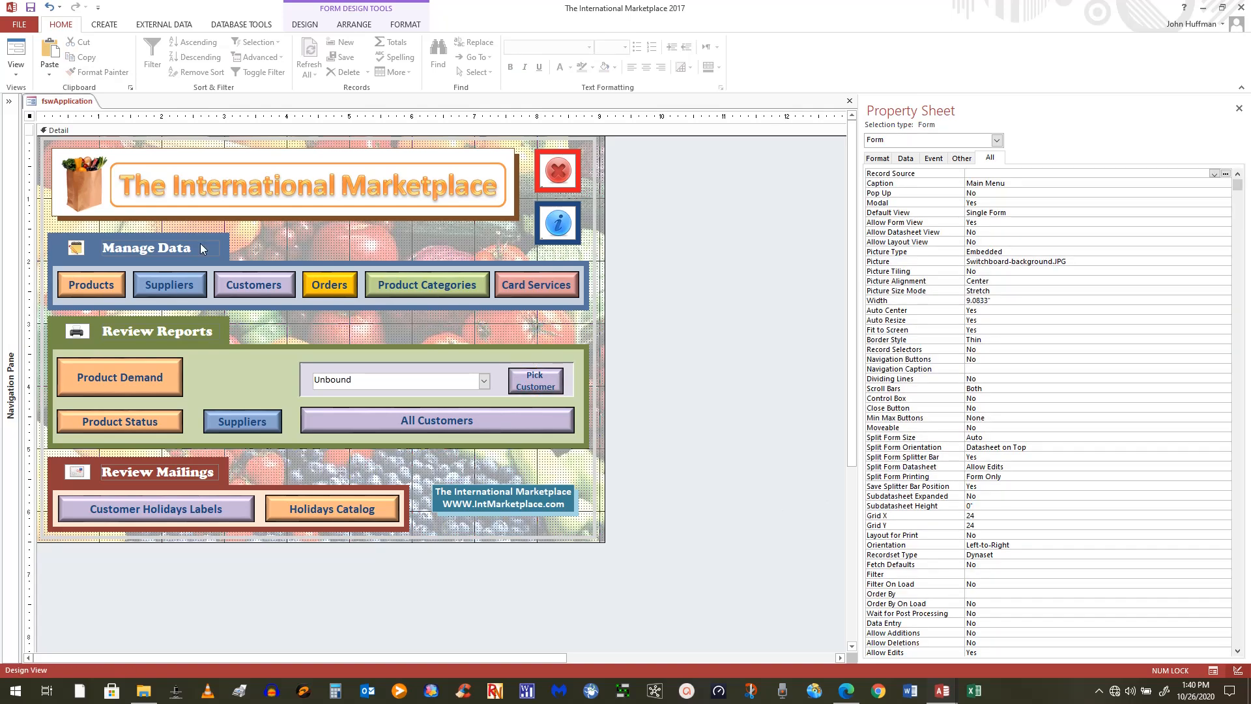
Set the Pick Customer button's Font Size to 10 and make the button slightly narrower from its right edge
click(539, 375)
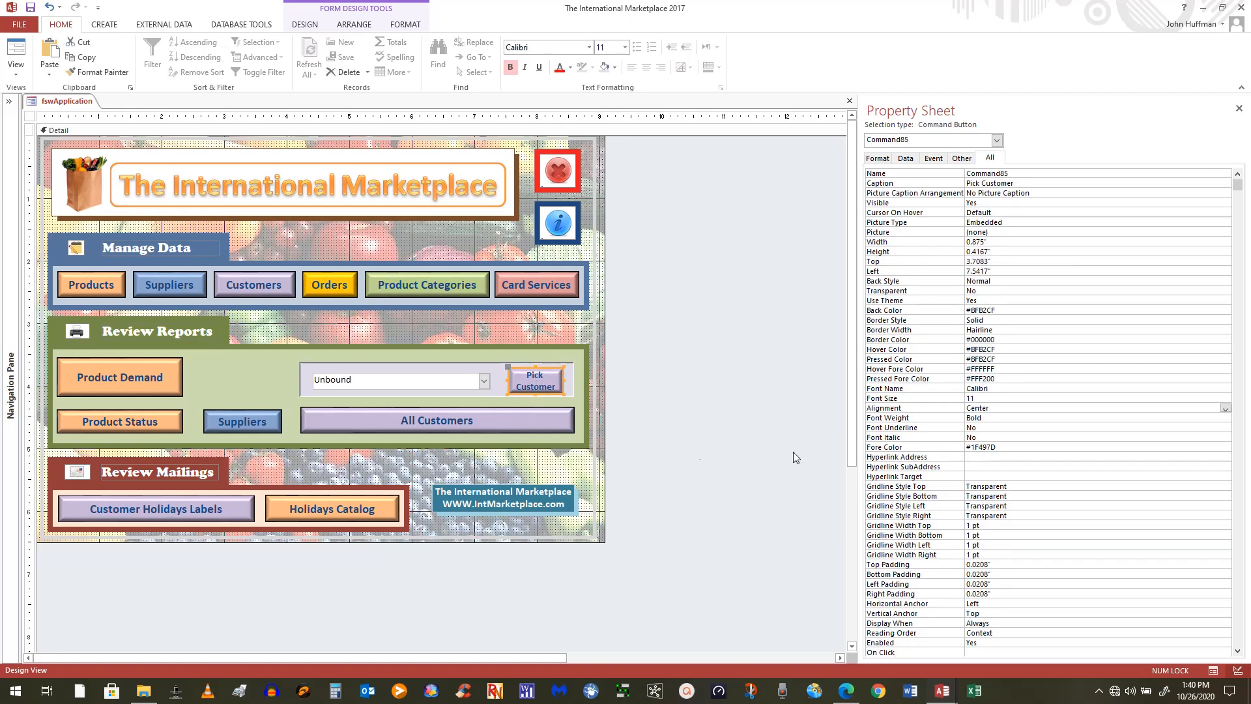
click(940, 398)
text(1)
key(Return)
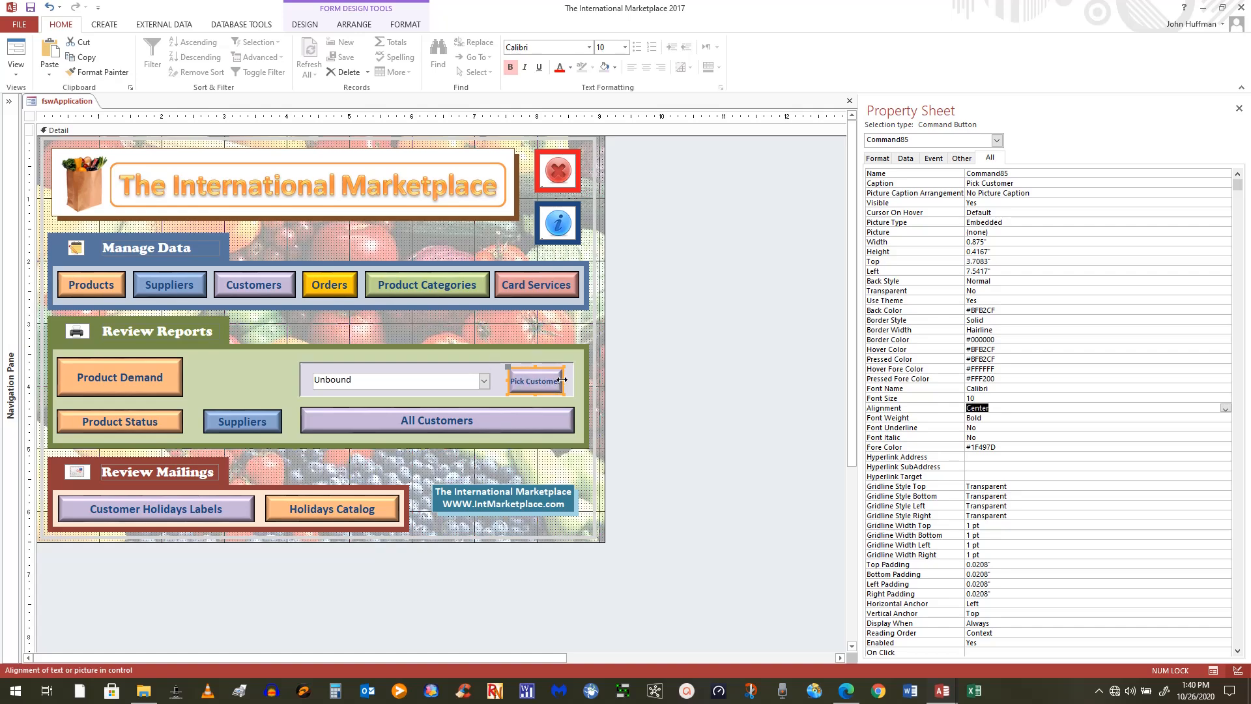
drag(561, 381, 557, 381)
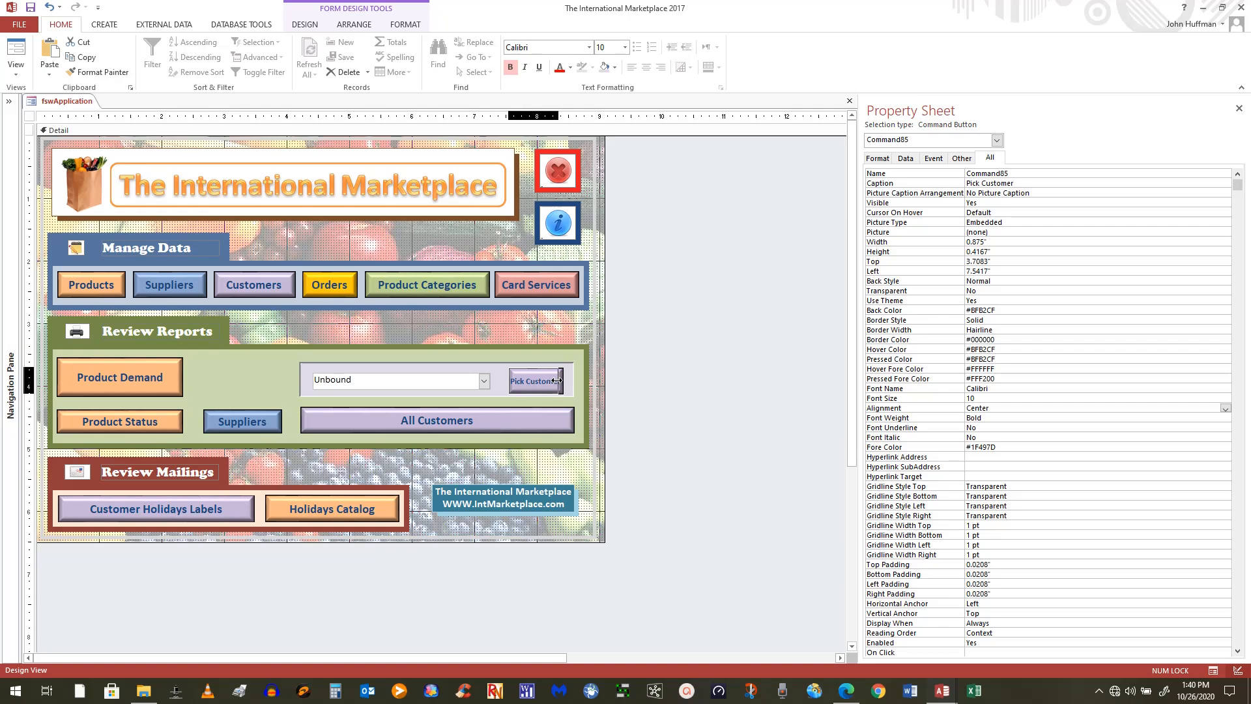
click(697, 391)
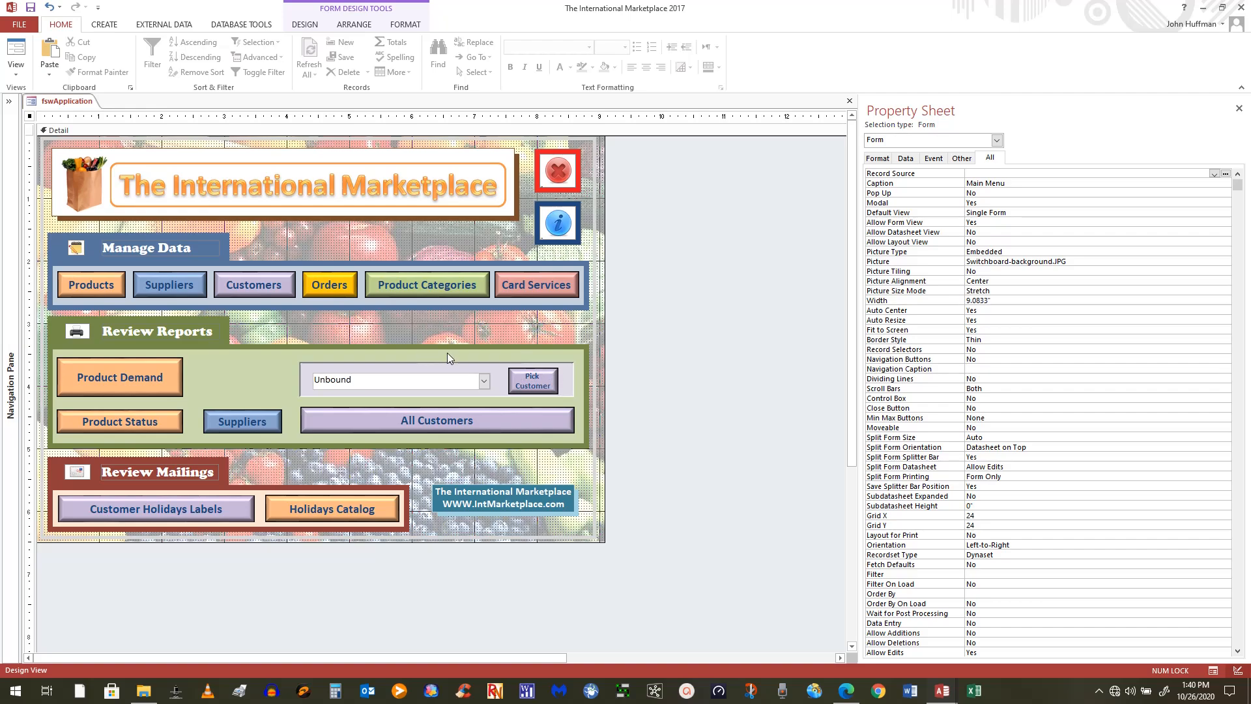
Widen the unbound combo box toward the Pick Customer button, to a width of about 2.96 inches
click(488, 382)
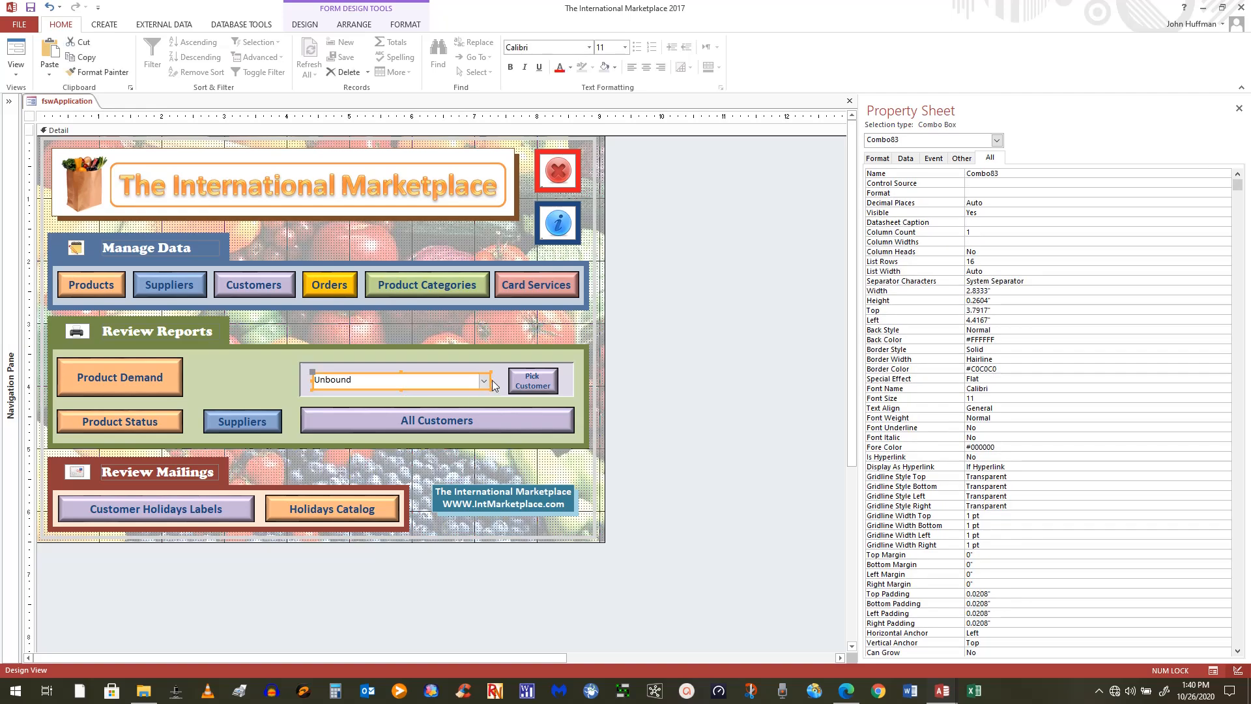
drag(491, 380, 499, 380)
click(704, 429)
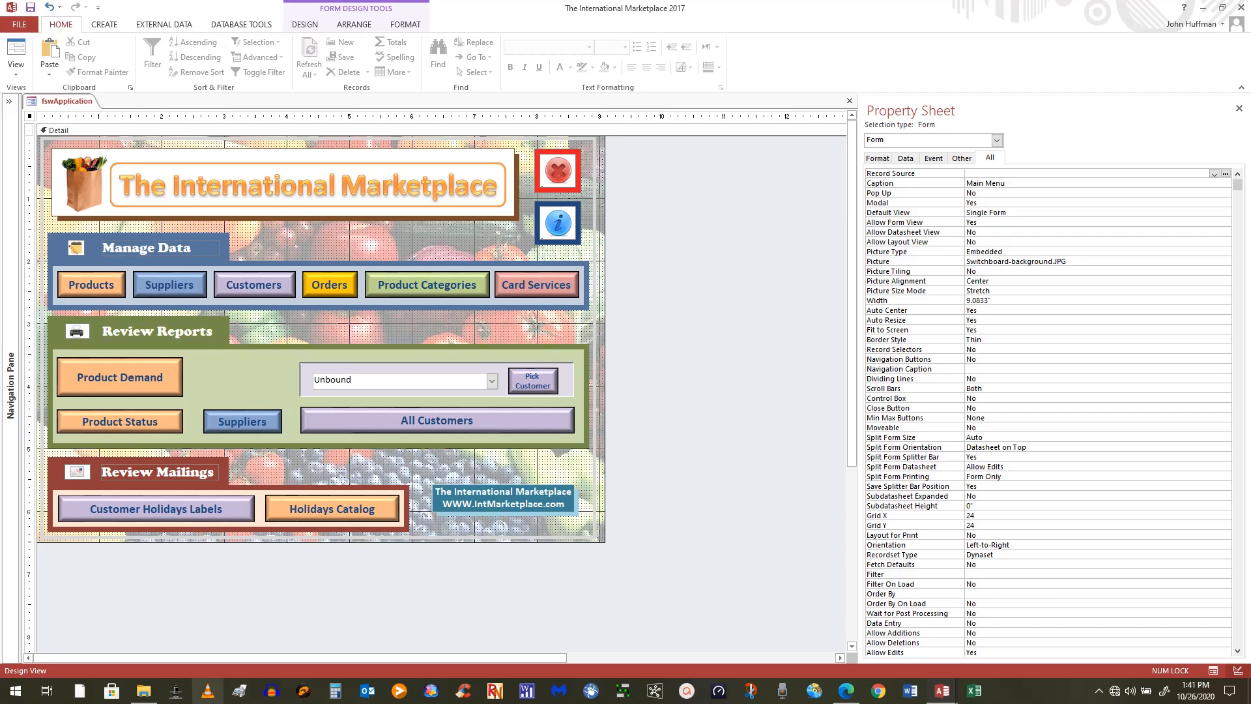
Review the Step 01 combo box instructions and property illustration on page 18 of L07-DatabaseApplication.pdf in the browser, and return to the form in Access
click(849, 695)
scroll(354, 521, up, 5)
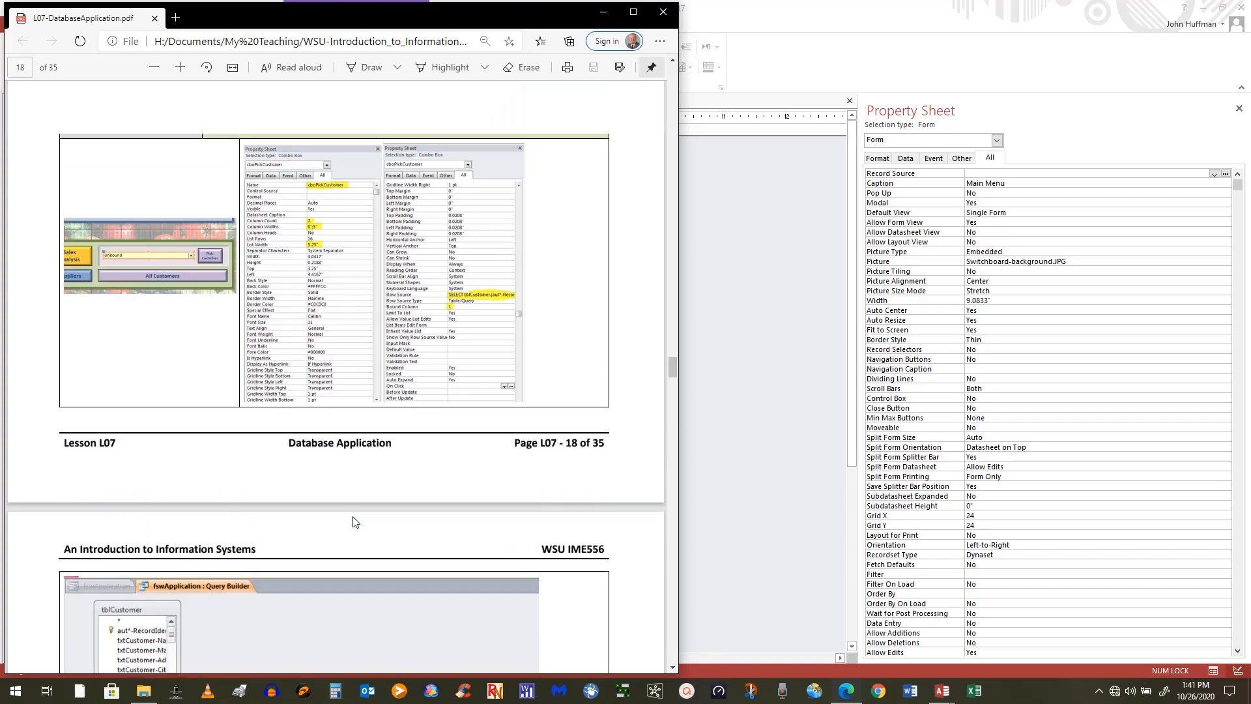
scroll(354, 521, down, 3)
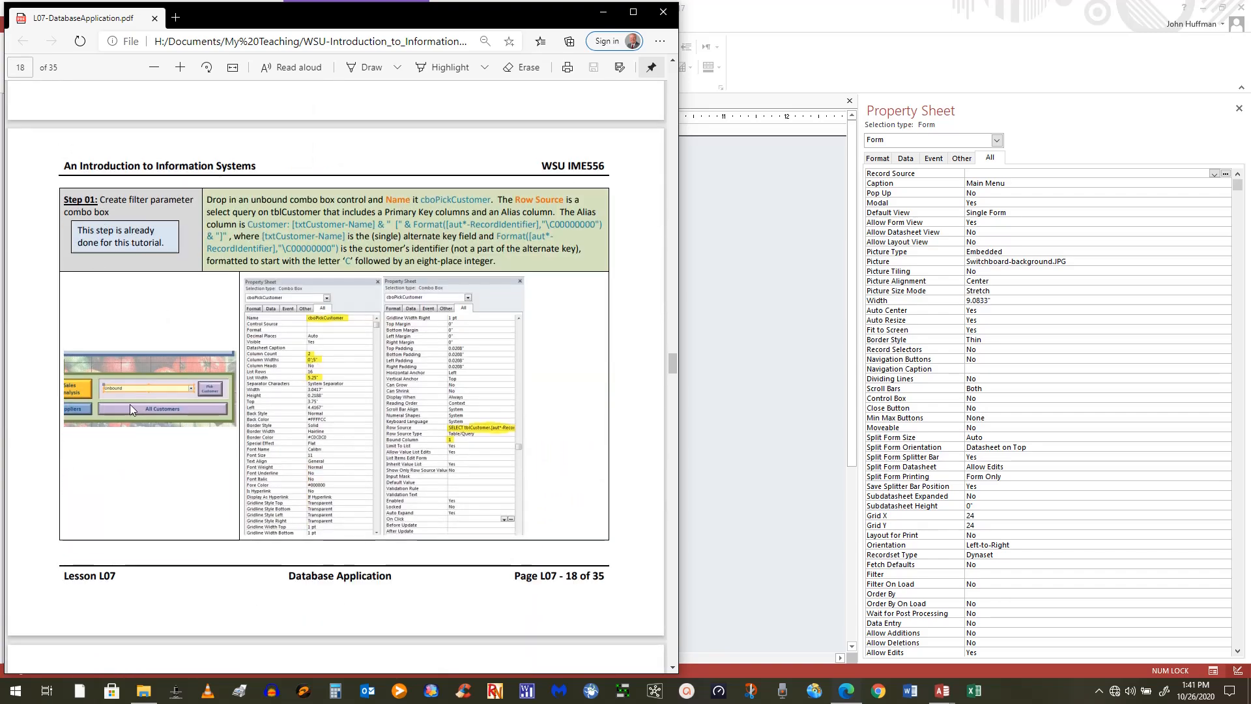
scroll(154, 408, down, 1)
scroll(144, 365, down, 1)
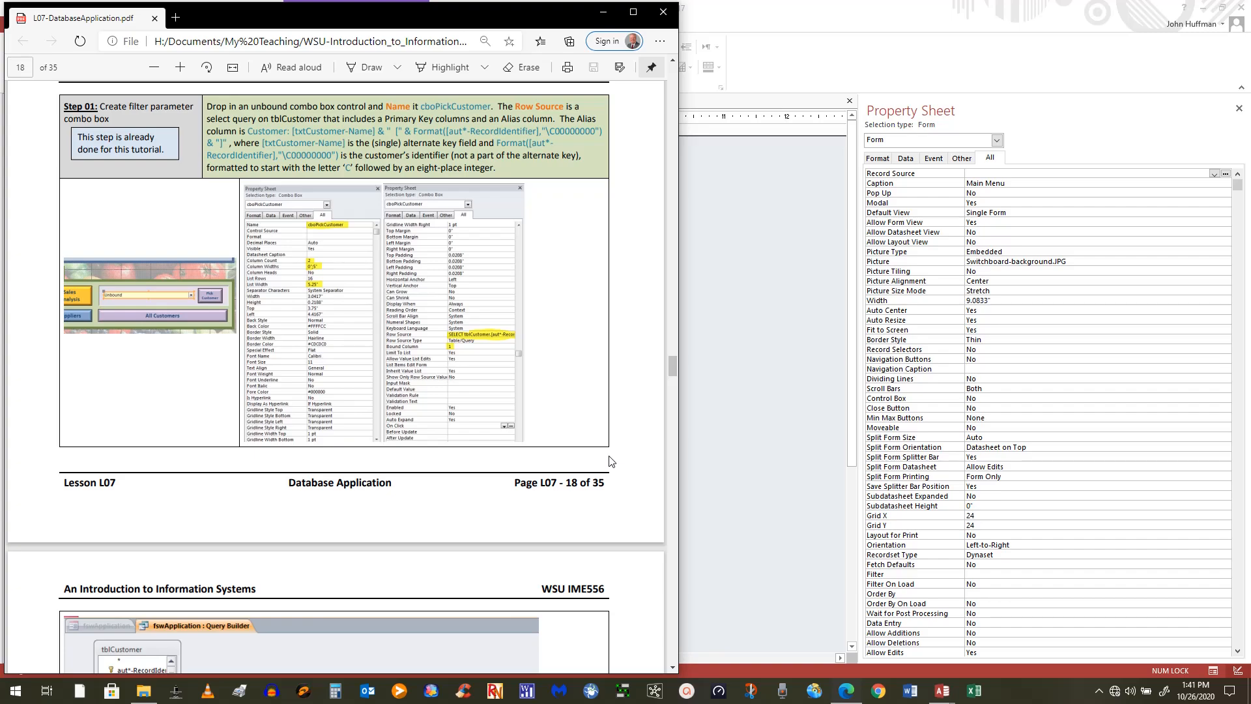
scroll(618, 470, down, 1)
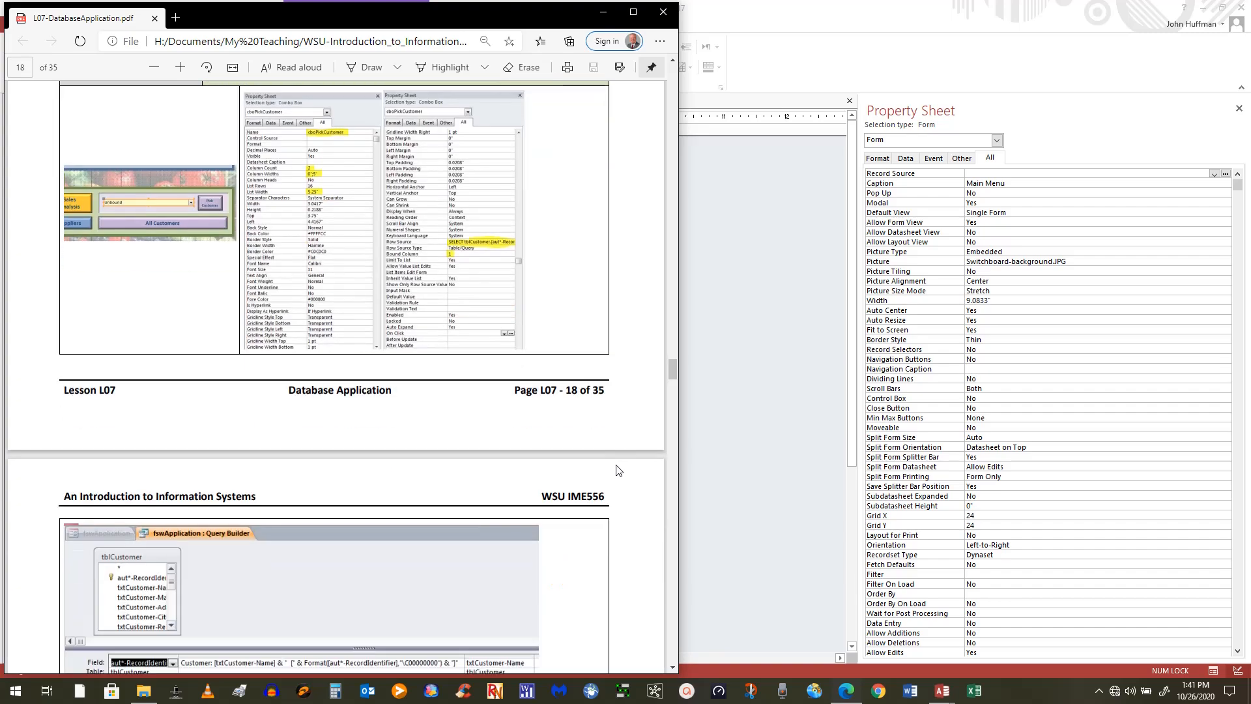
scroll(618, 470, up, 1)
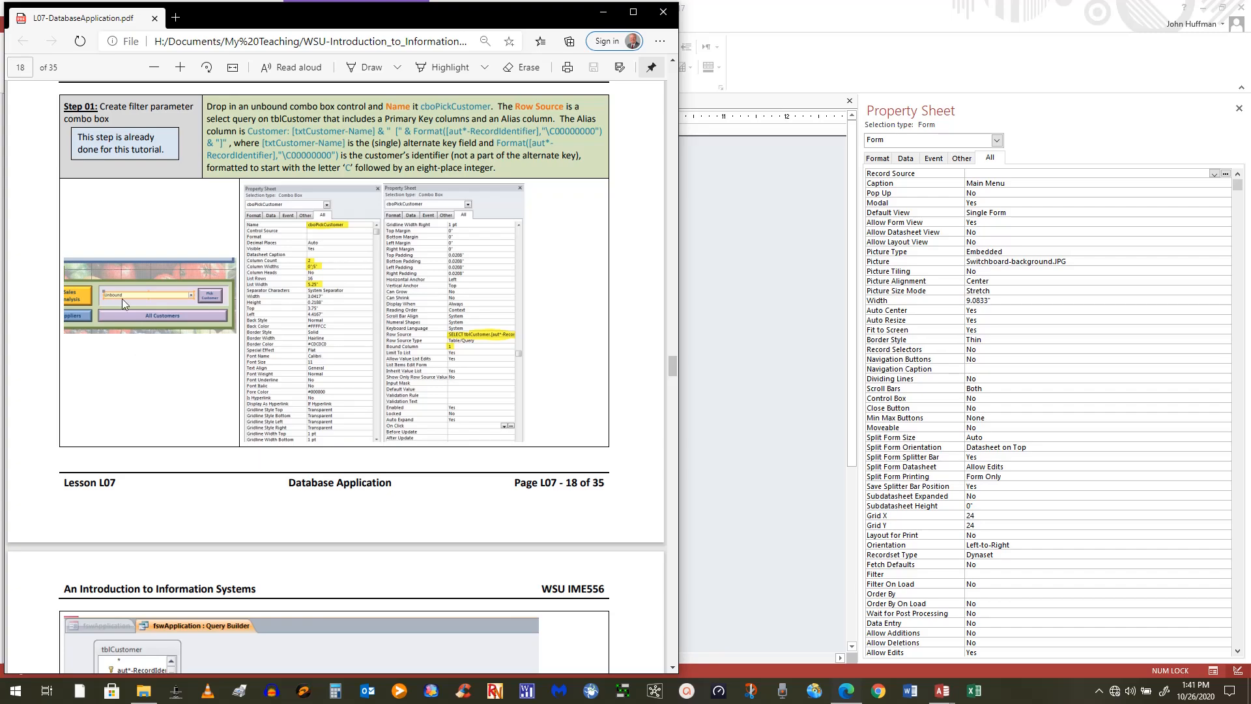
click(752, 549)
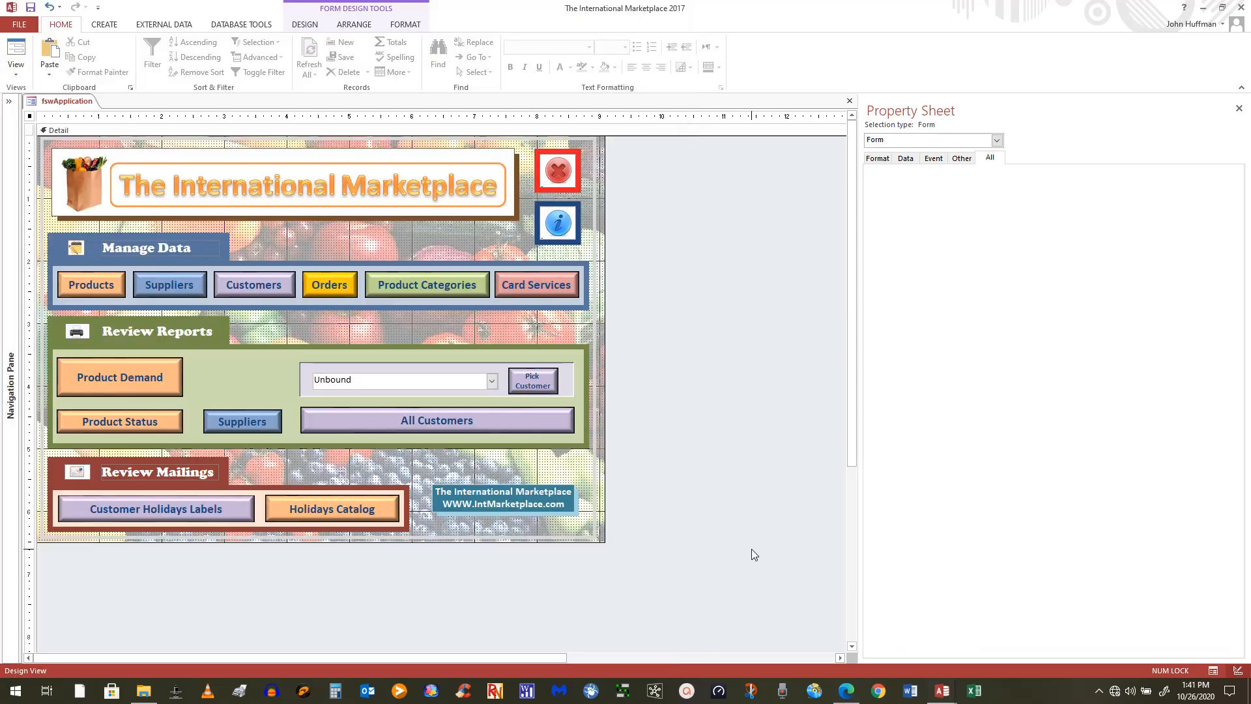
Open the Query Builder for the unbound combo box's Row Source property
click(371, 382)
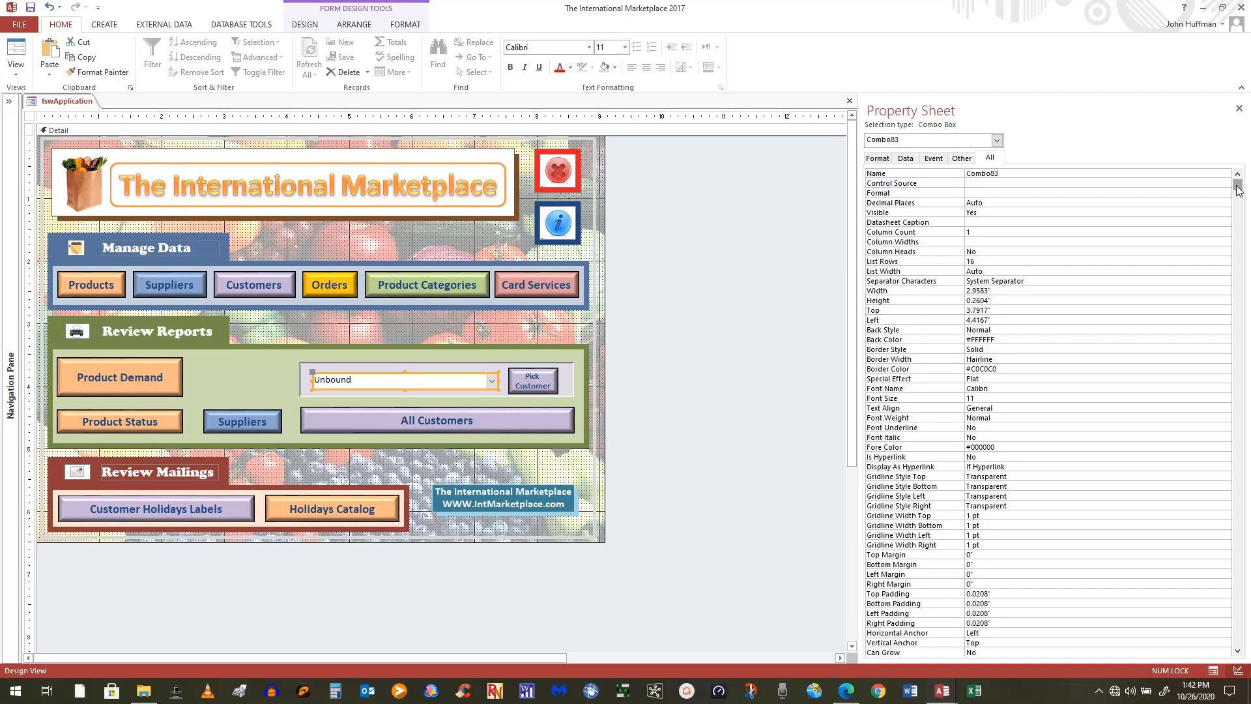
drag(1238, 189, 1238, 351)
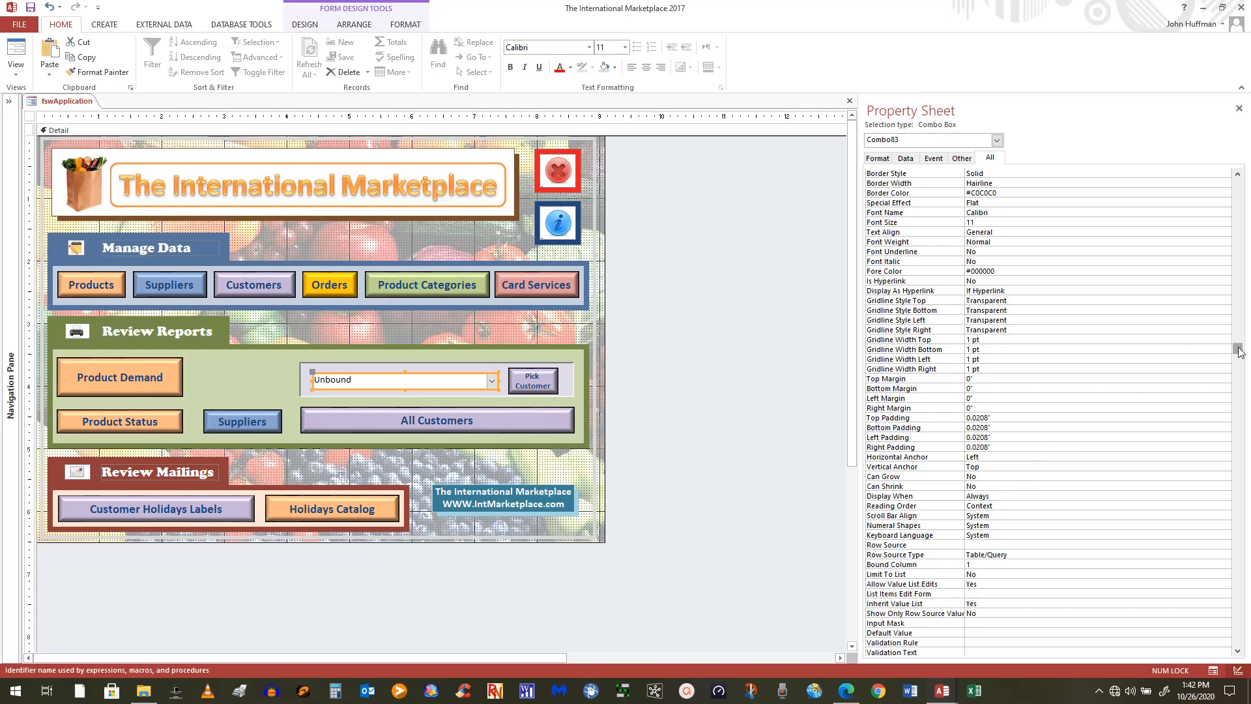
drag(1239, 352, 1241, 433)
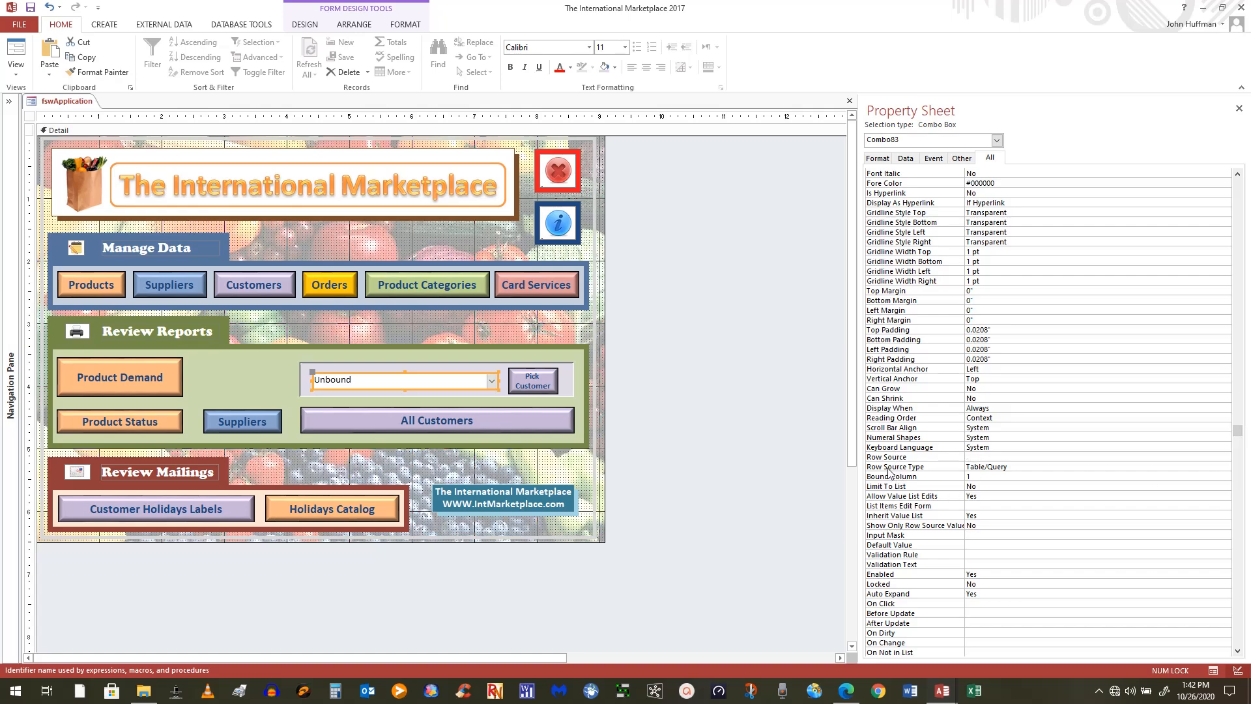
click(991, 458)
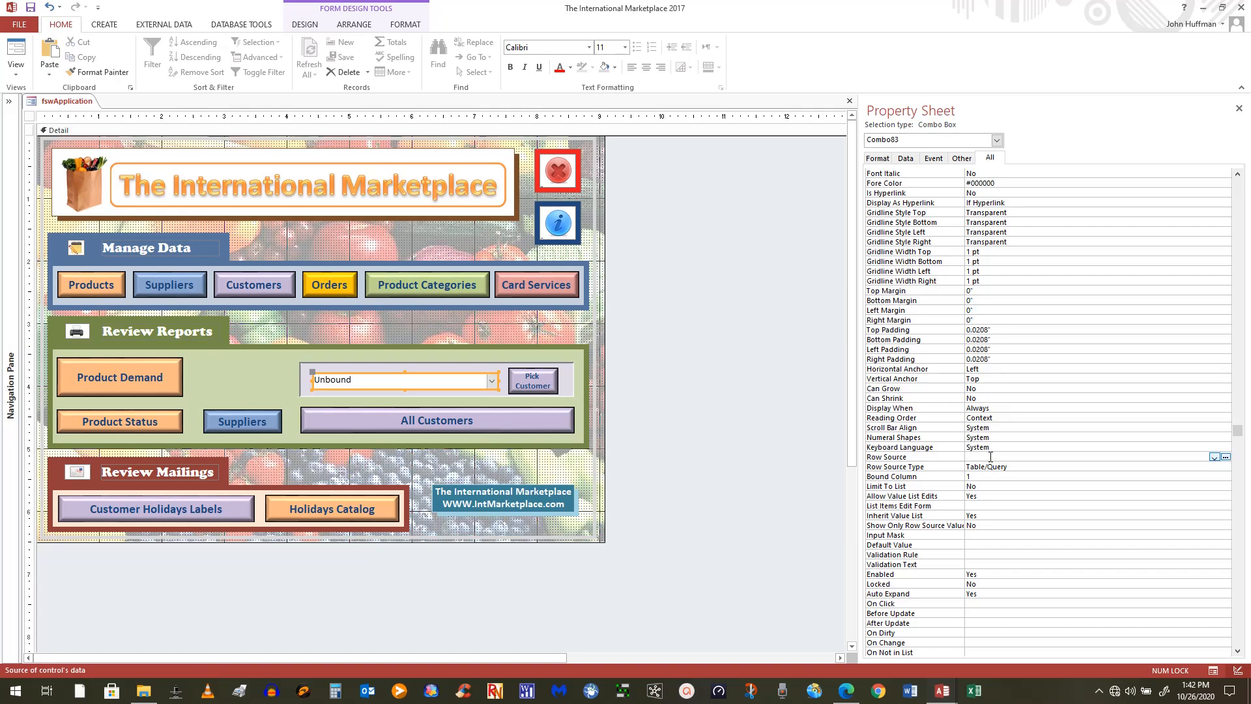
click(1214, 458)
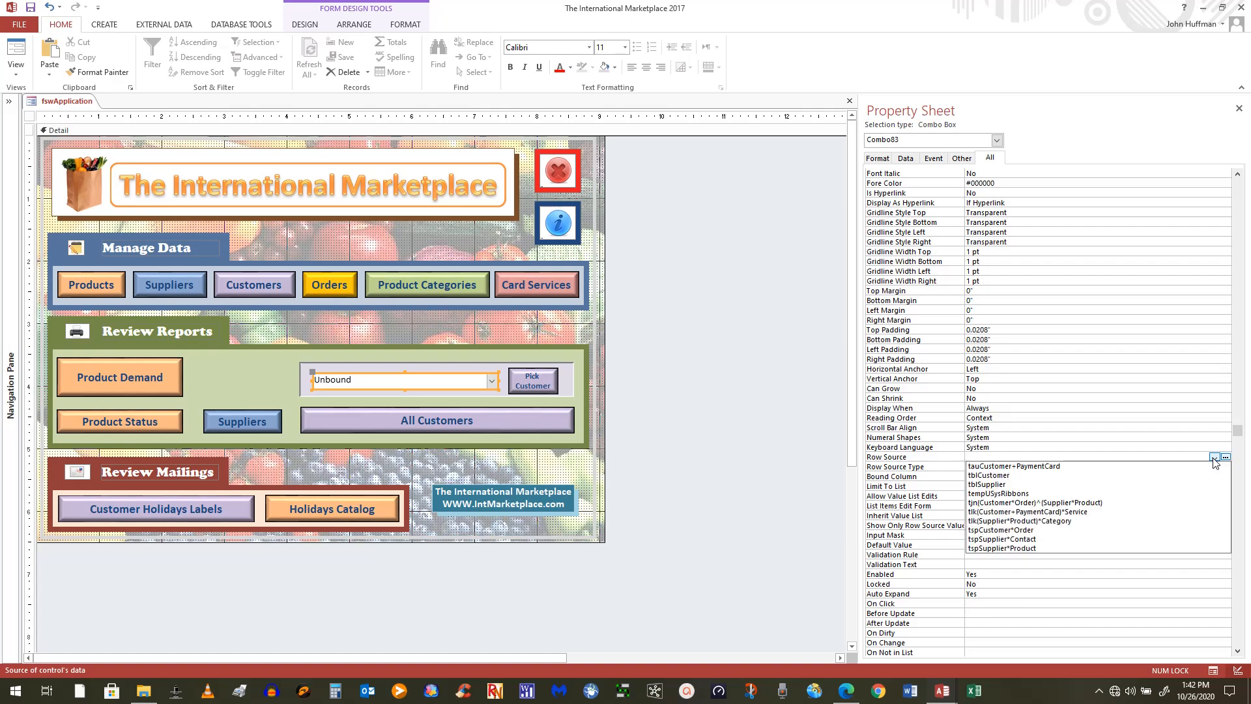
click(1215, 460)
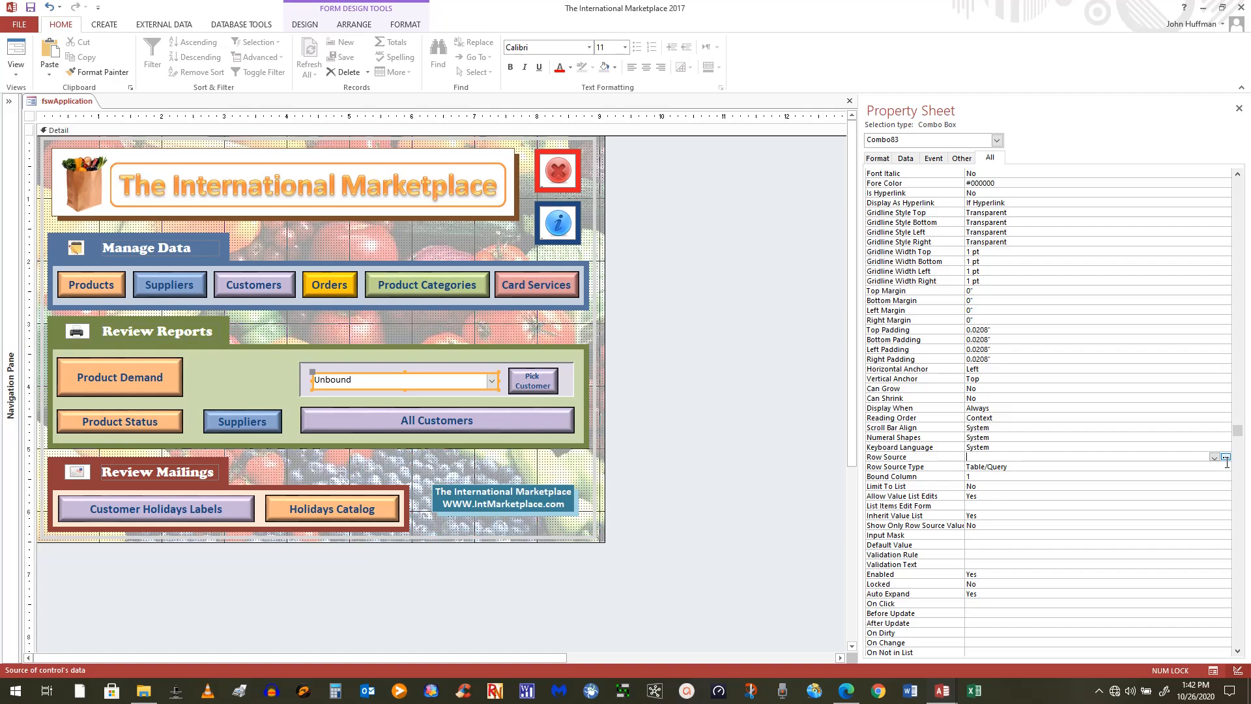
click(1226, 458)
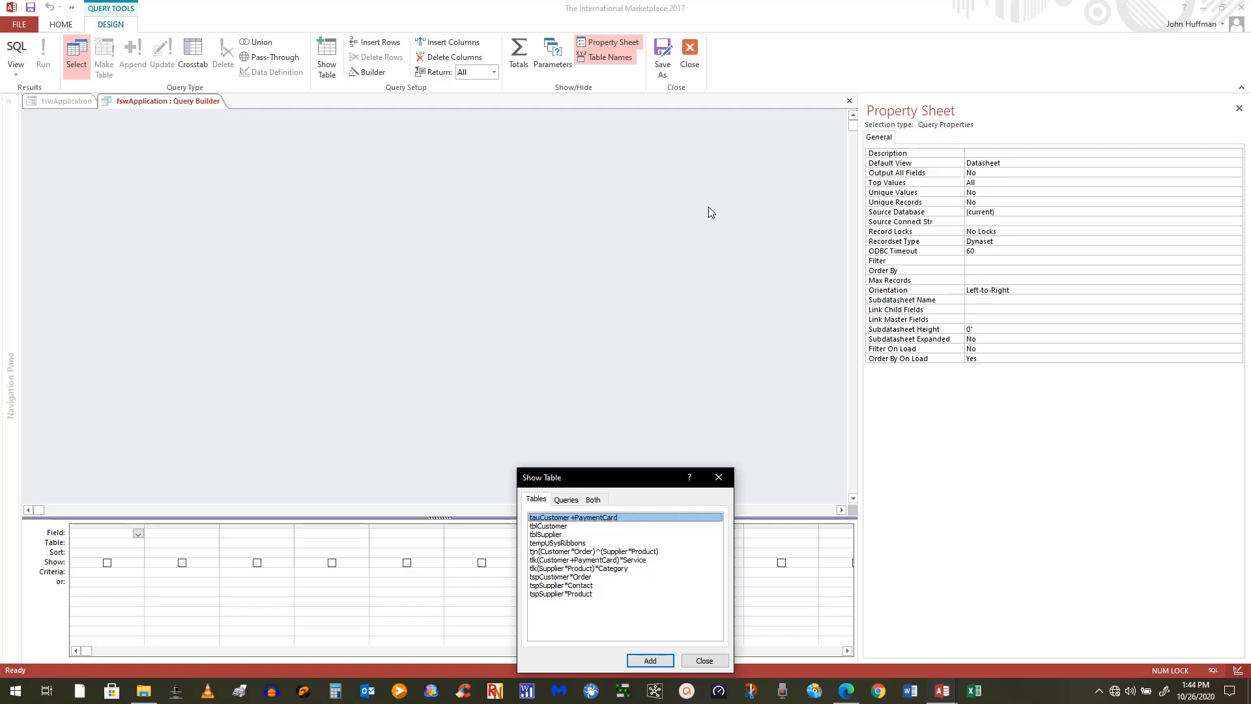
Add the tblCustomer table to the query and enlarge its field list to show every field in full
click(544, 527)
click(671, 662)
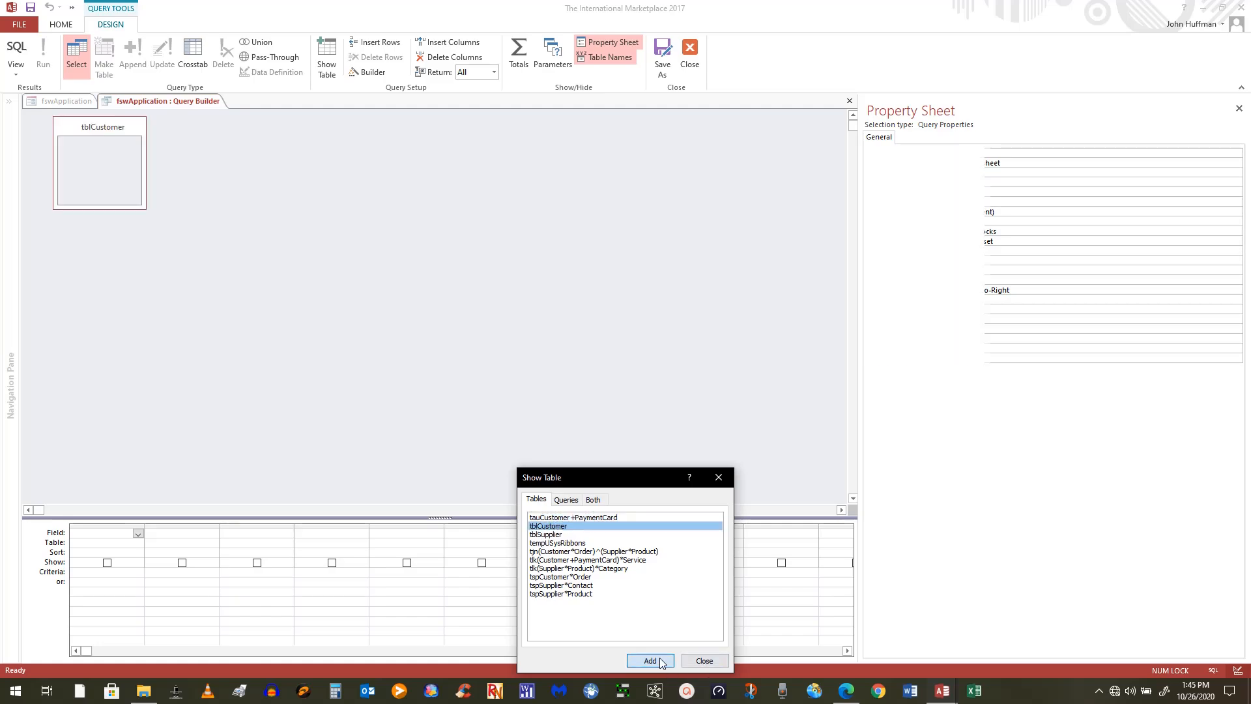
click(709, 662)
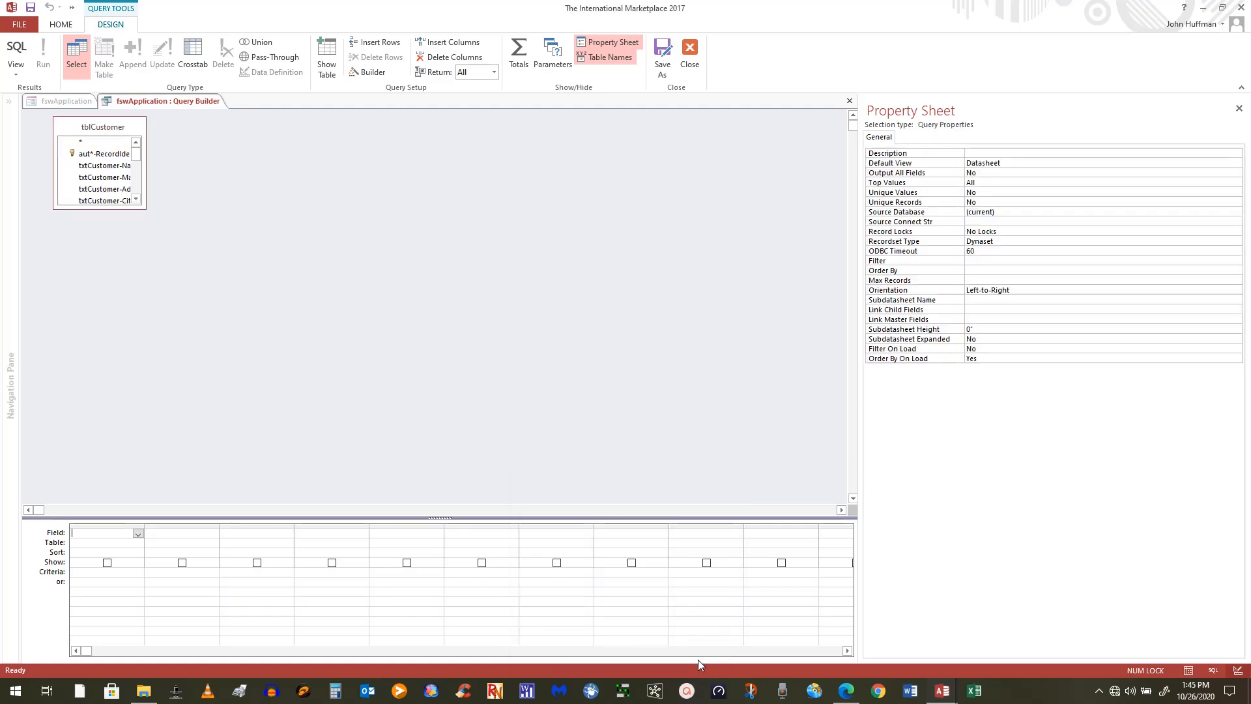
drag(144, 202, 467, 364)
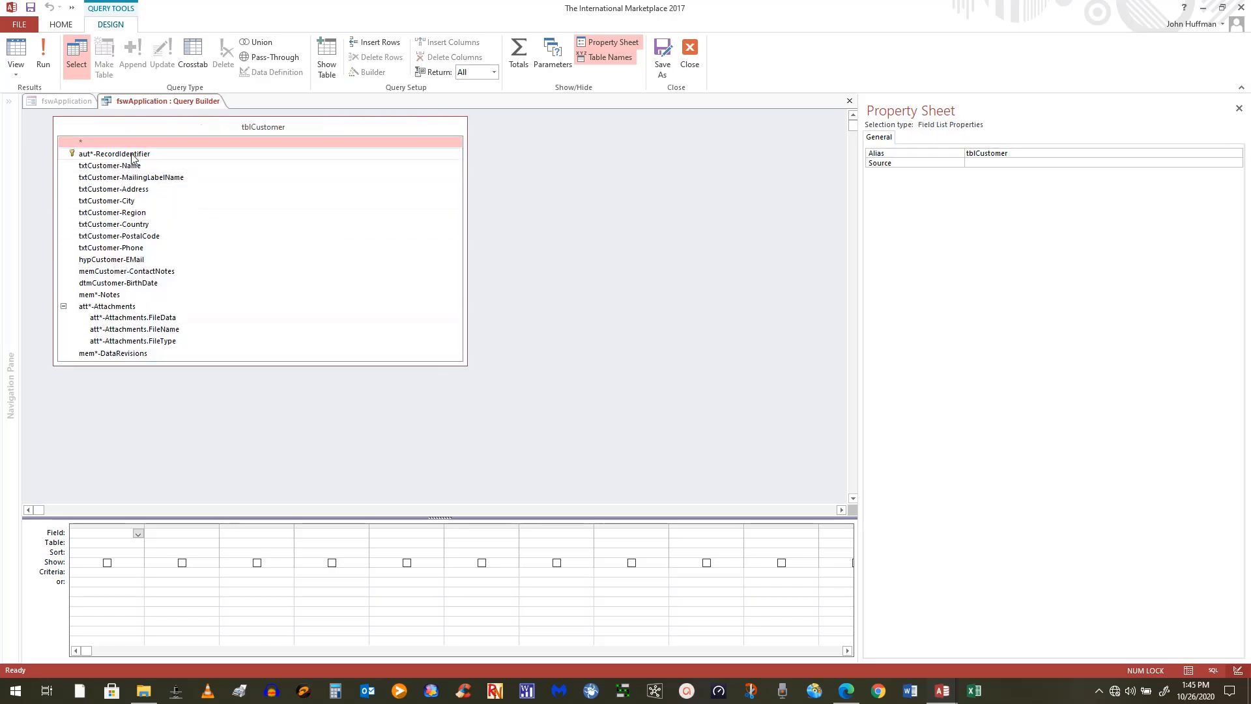
Add aut*-RecordIdentifier to the first query column and txtCustomer-Name to both the second and third columns
drag(132, 156, 106, 535)
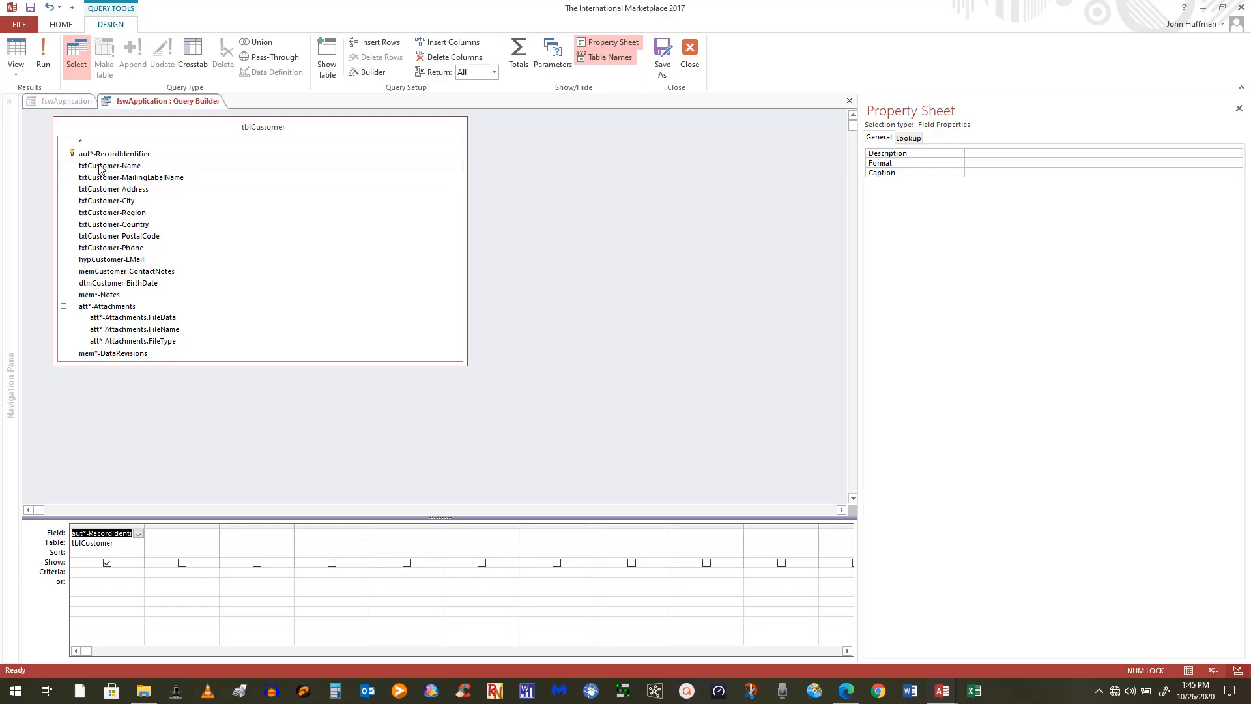
drag(99, 168, 303, 528)
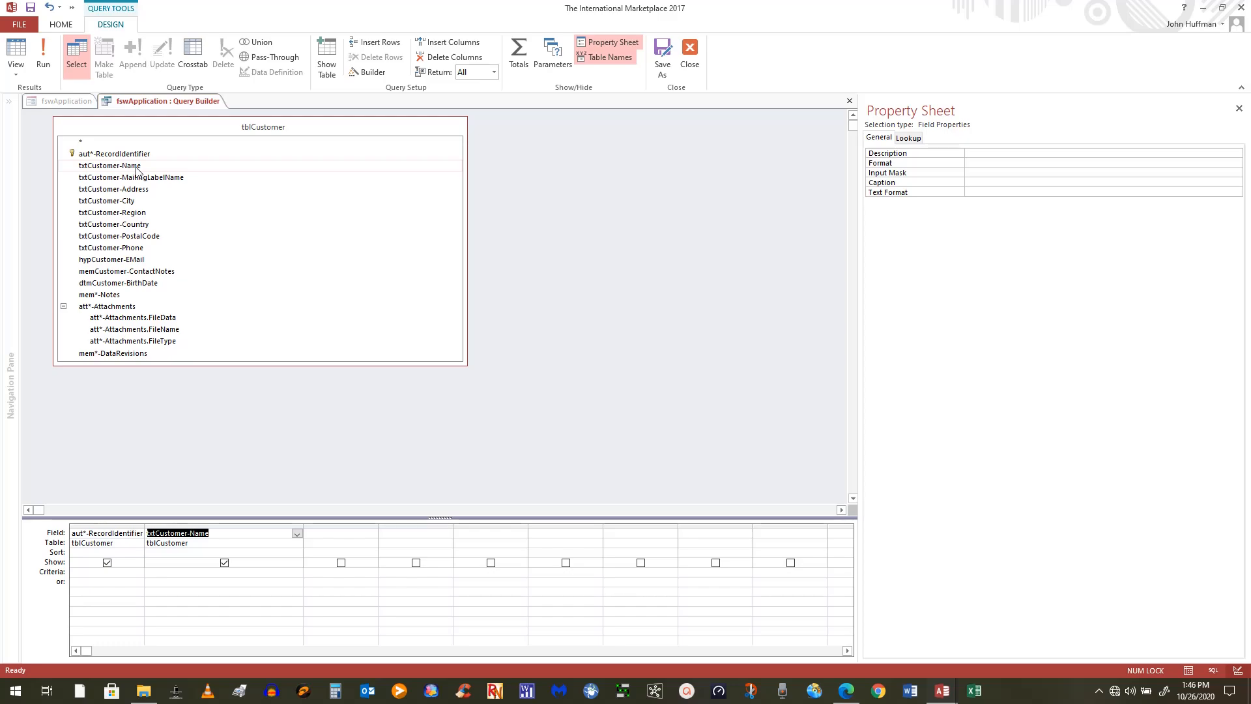
drag(137, 171, 342, 537)
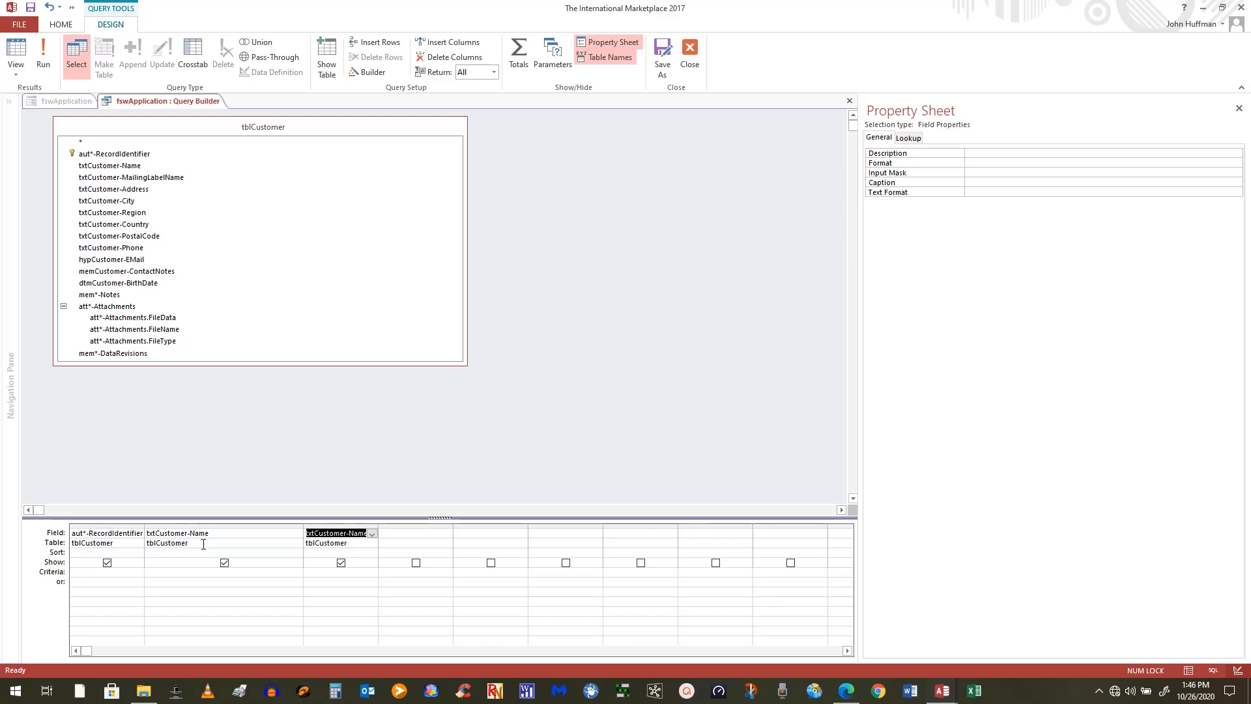
Sort the third column, txtCustomer-Name, in Ascending order and exclude it from the query output
click(370, 552)
click(340, 565)
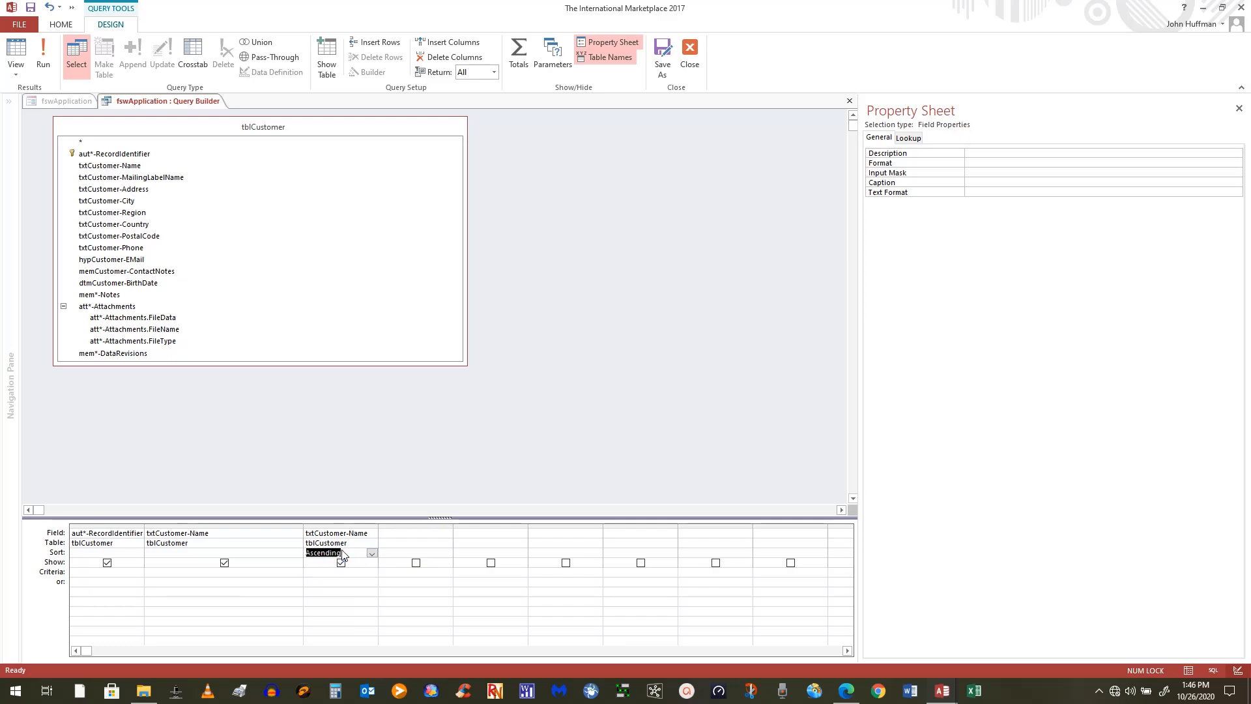
click(341, 562)
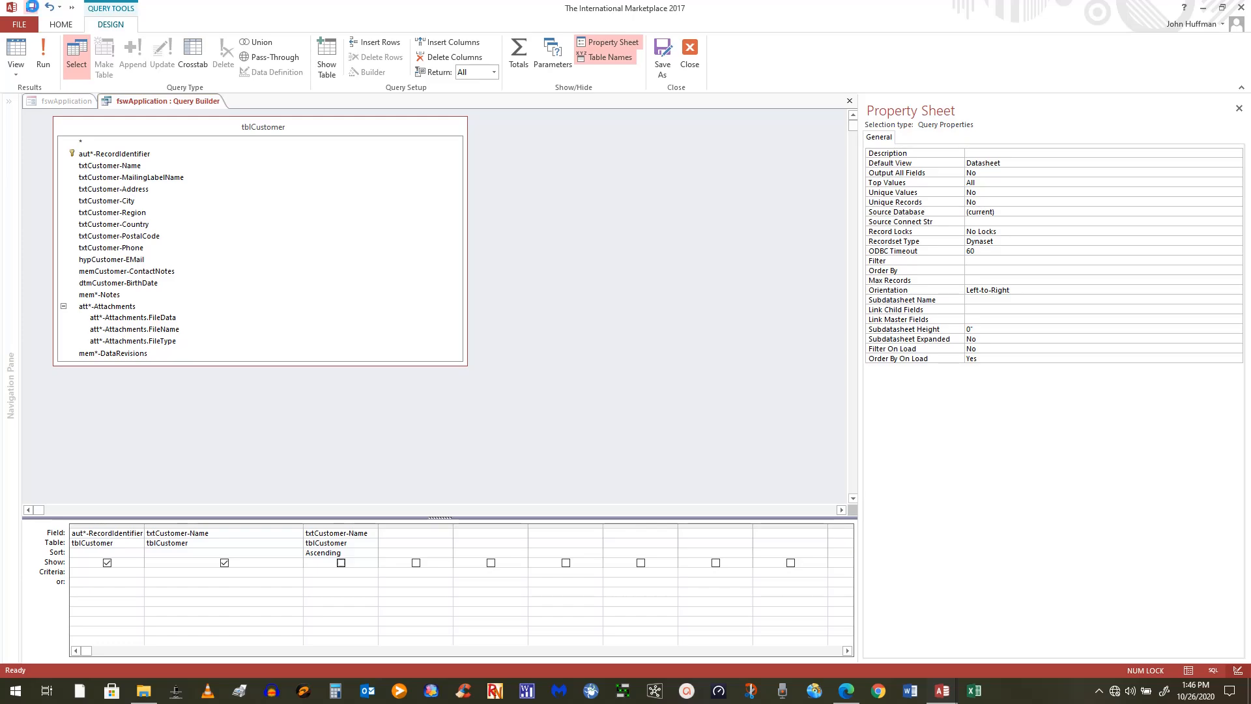
Open the Expression Builder for the second query column, txtCustomer-Name, and consult the alias expression in the lesson PDF
click(272, 532)
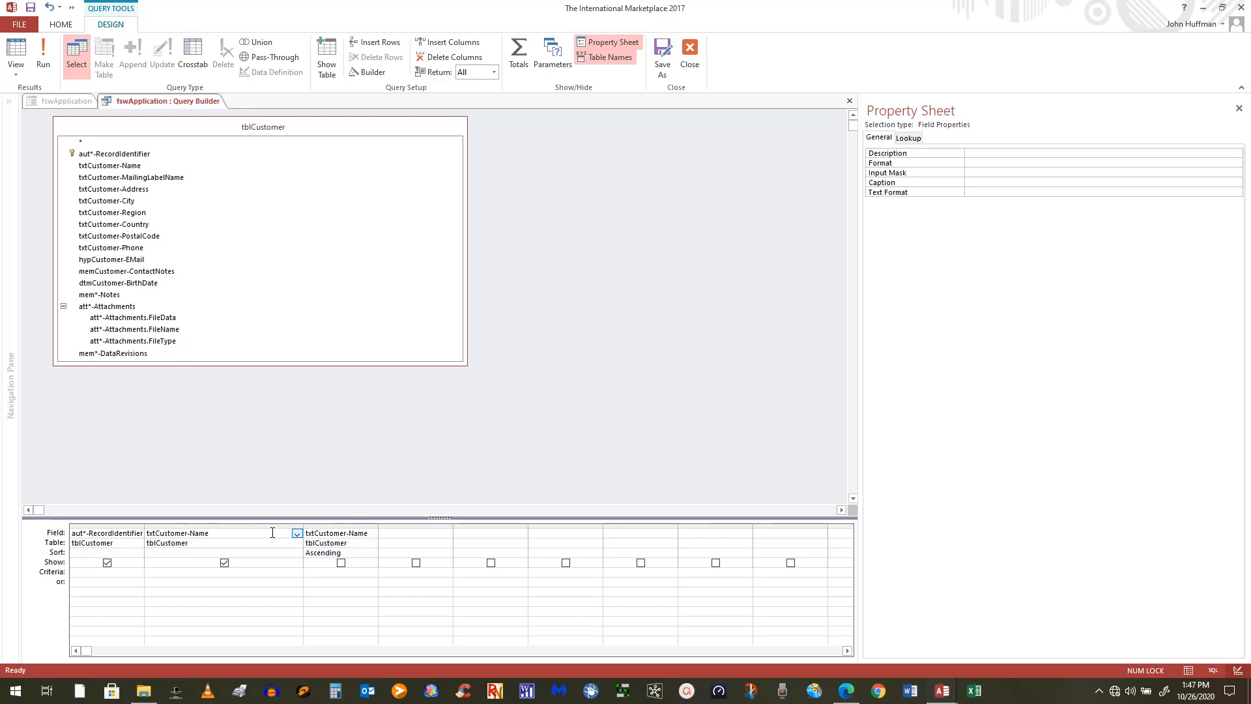
right_click(272, 532)
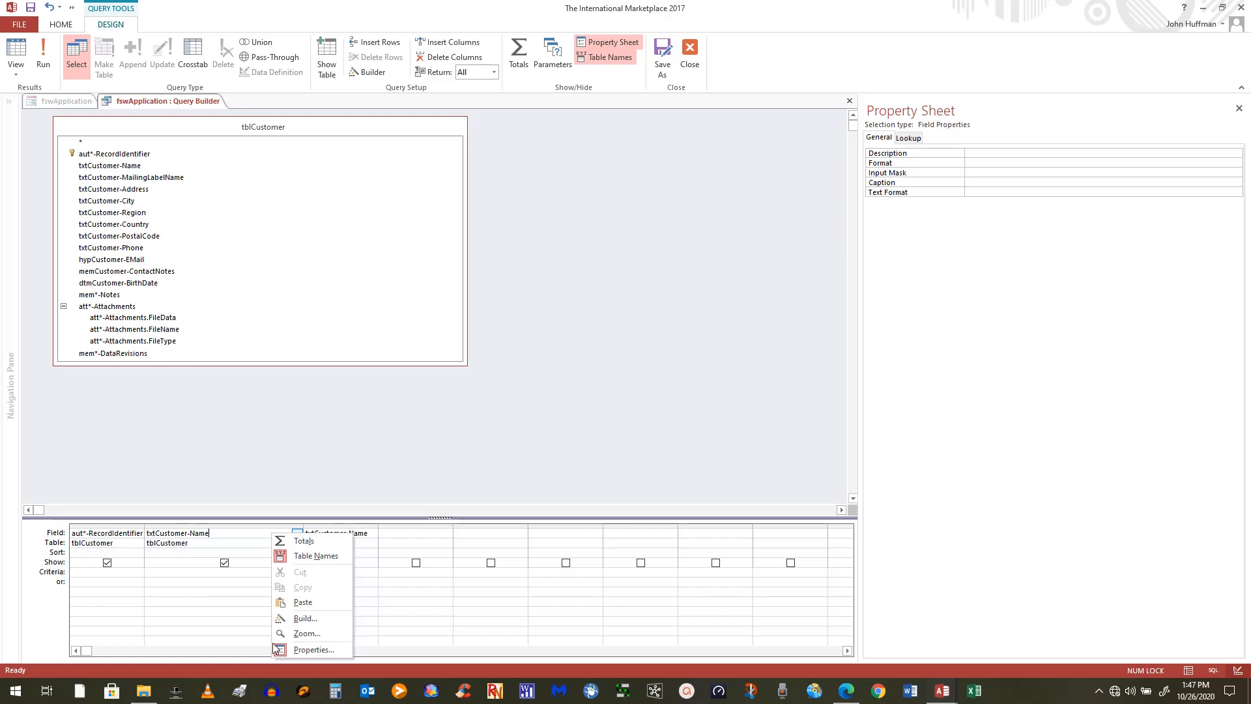
click(301, 620)
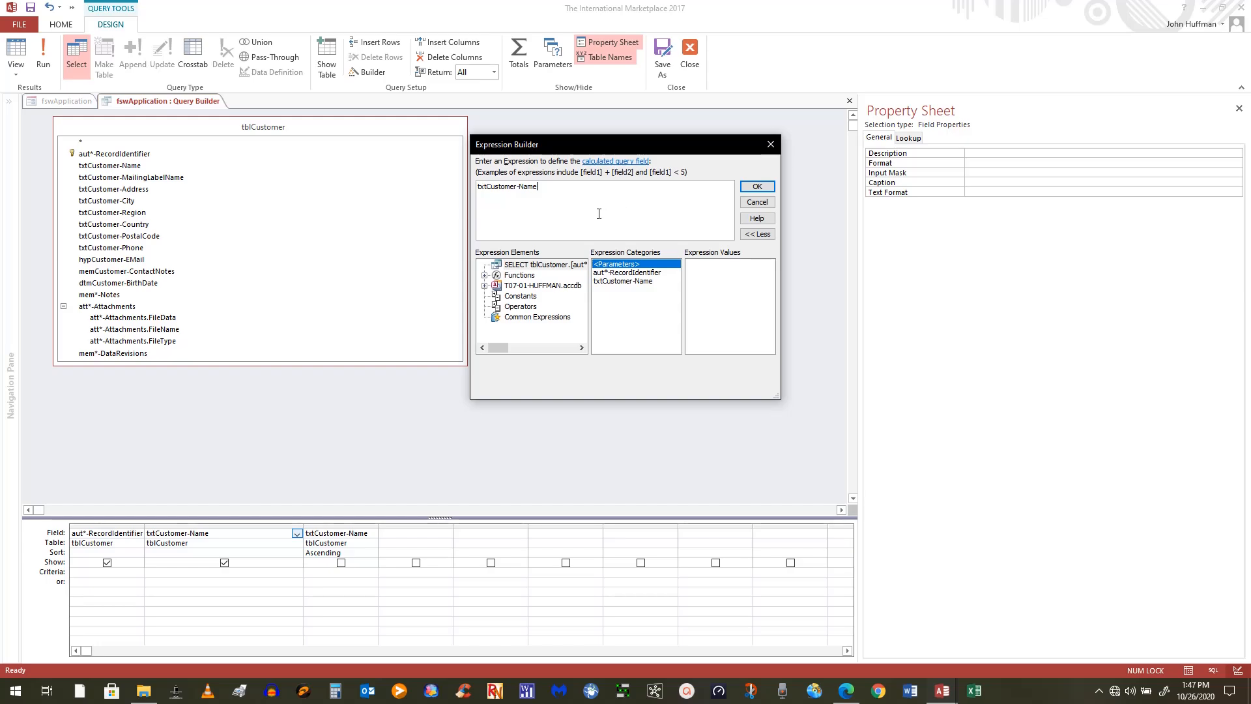
click(840, 695)
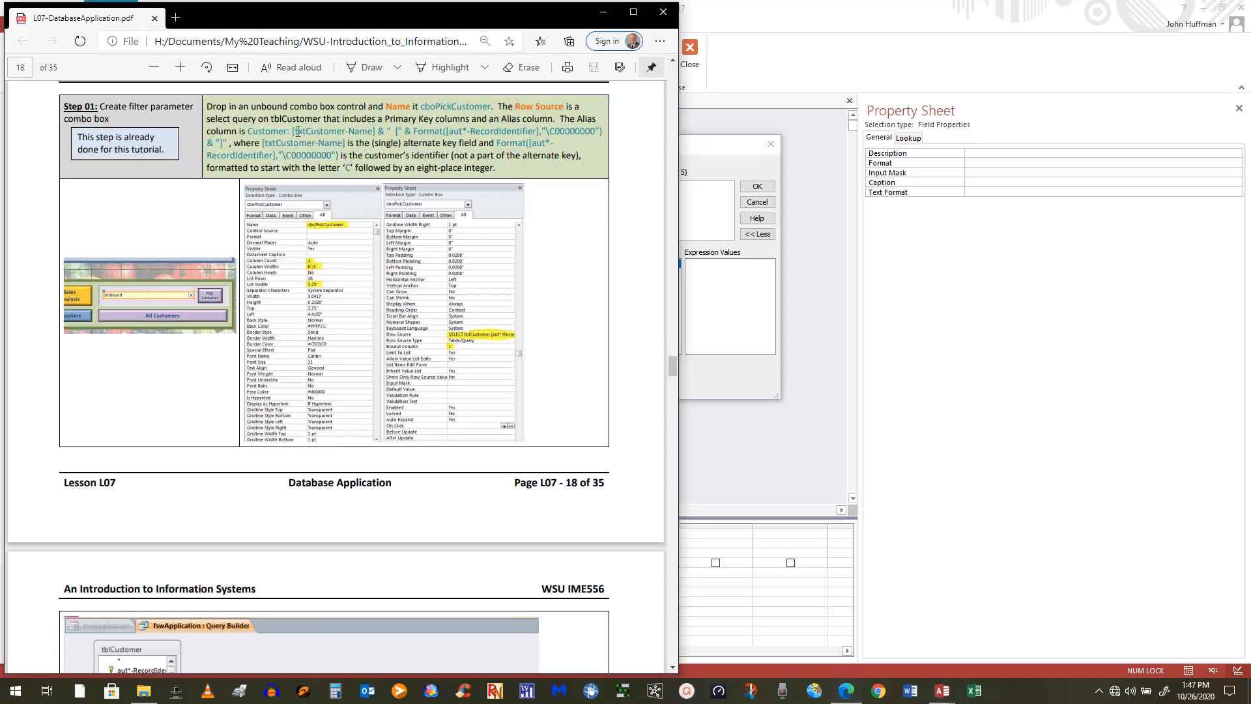
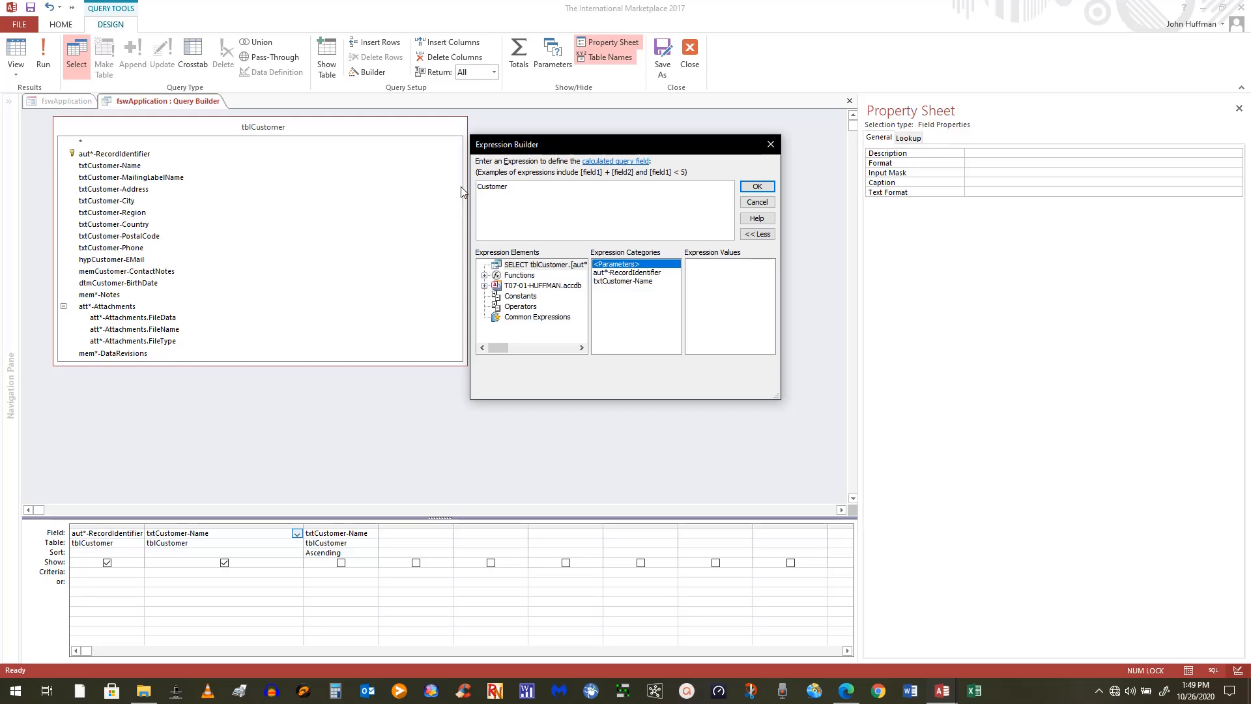
Begin the expression with the alias Customer: followed by the [txtCustomer-Name] field, without the «Expr» placeholder
text(:)
double_click(613, 282)
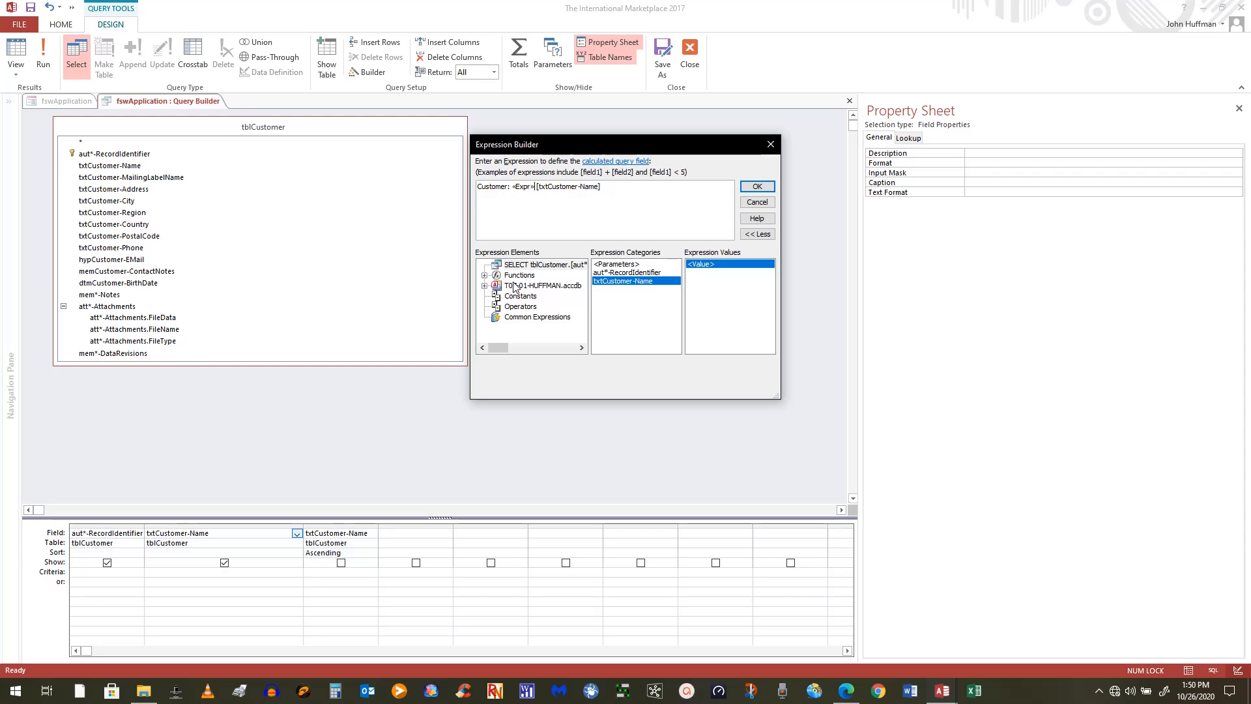
key(BackSpace)
key(BackSpace)
key(BackSpace)
key(BackSpace)
key(BackSpace)
key(BackSpace)
key(BackSpace)
Append & " [" & after [txtCustomer-Name] in the expression, checking the literal against the lesson PDF
text(")
click(816, 696)
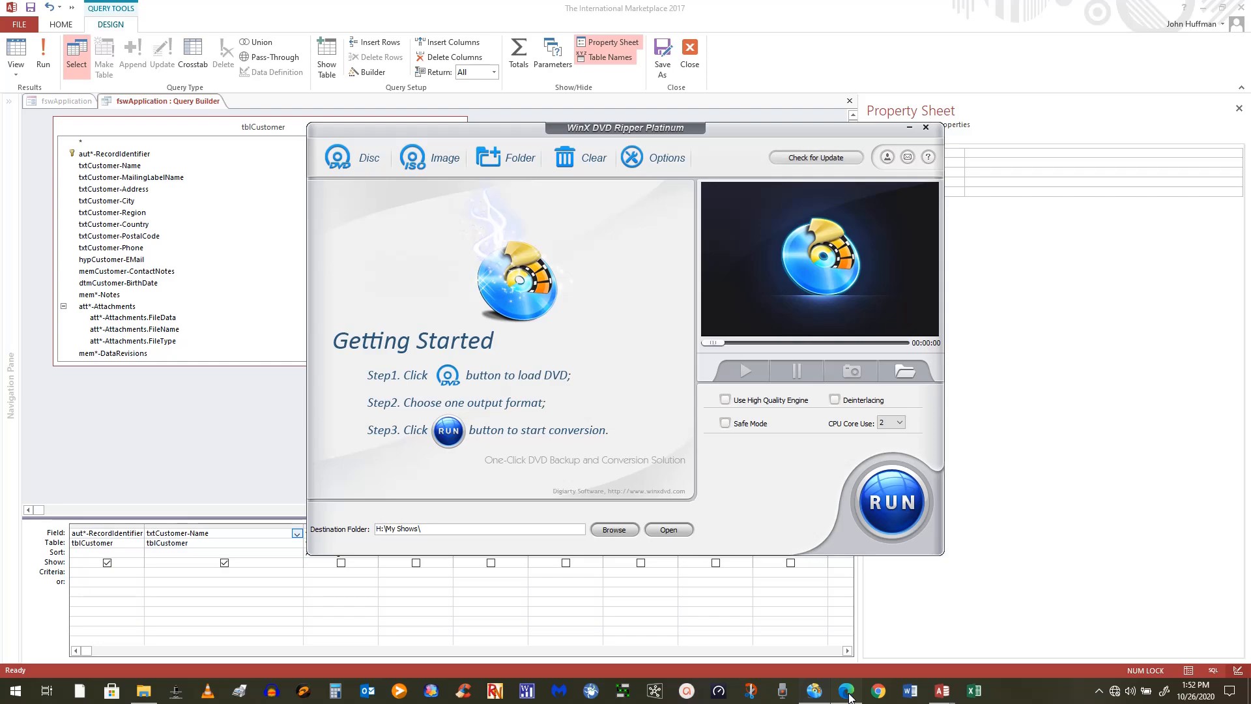
click(848, 693)
click(926, 127)
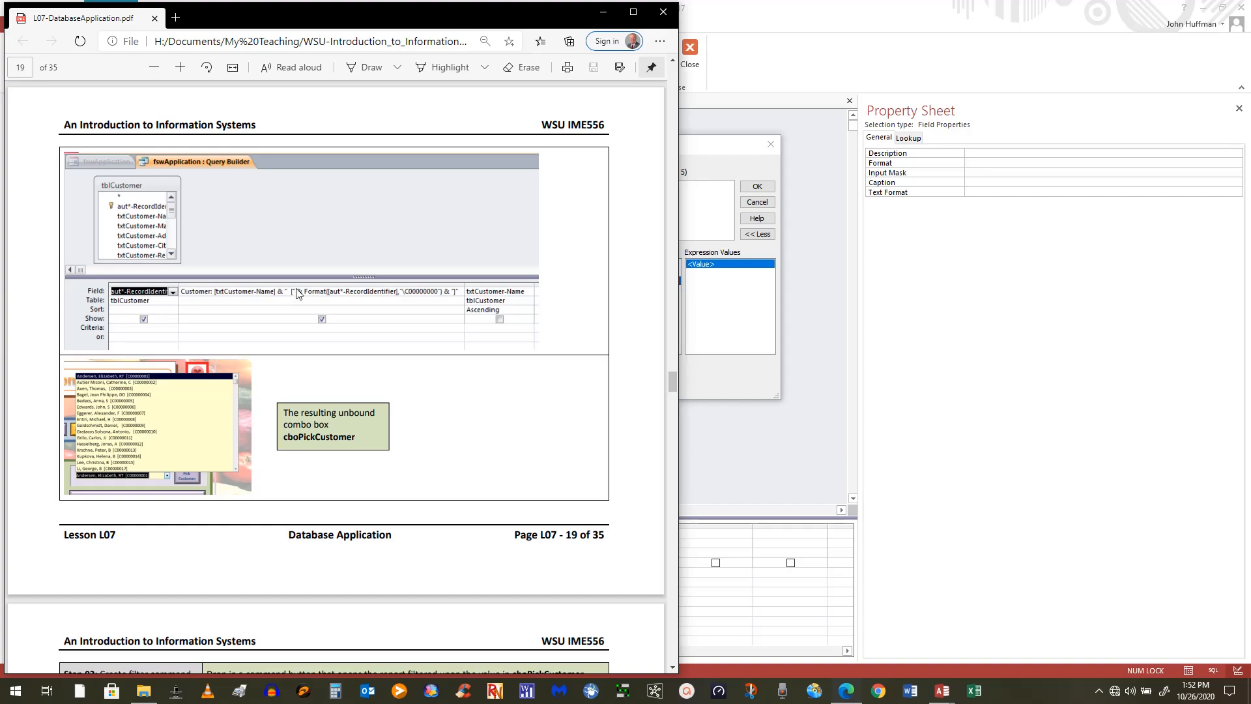
click(752, 390)
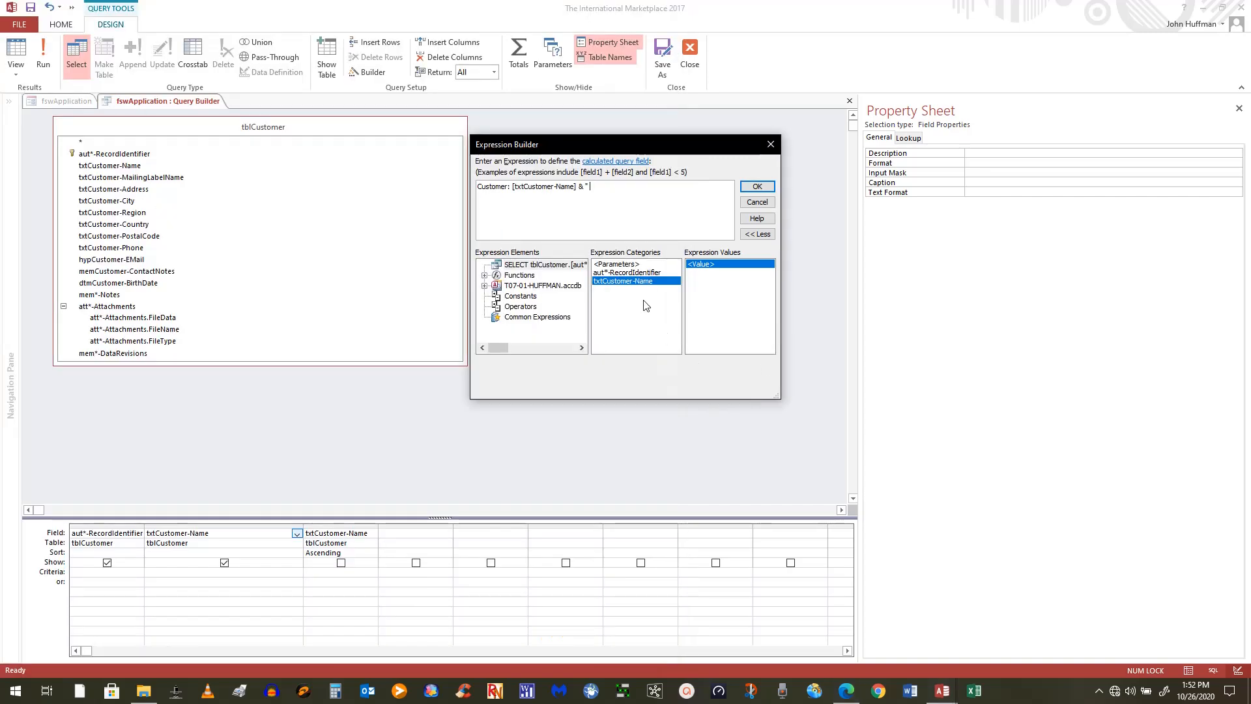
click(595, 187)
text(&)
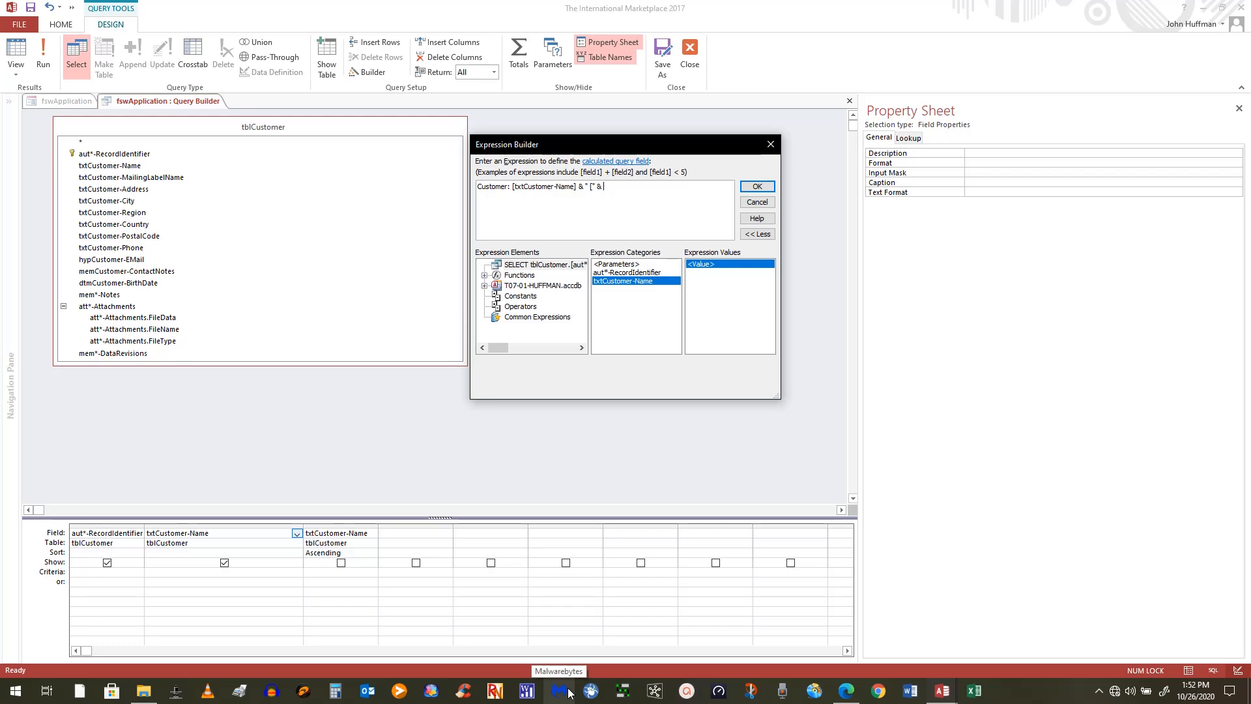
Add the FORMAT function to the expression, with [aut*-RecordIdentifier] as its value and "\C00000000" as its format
text(FORMAT)
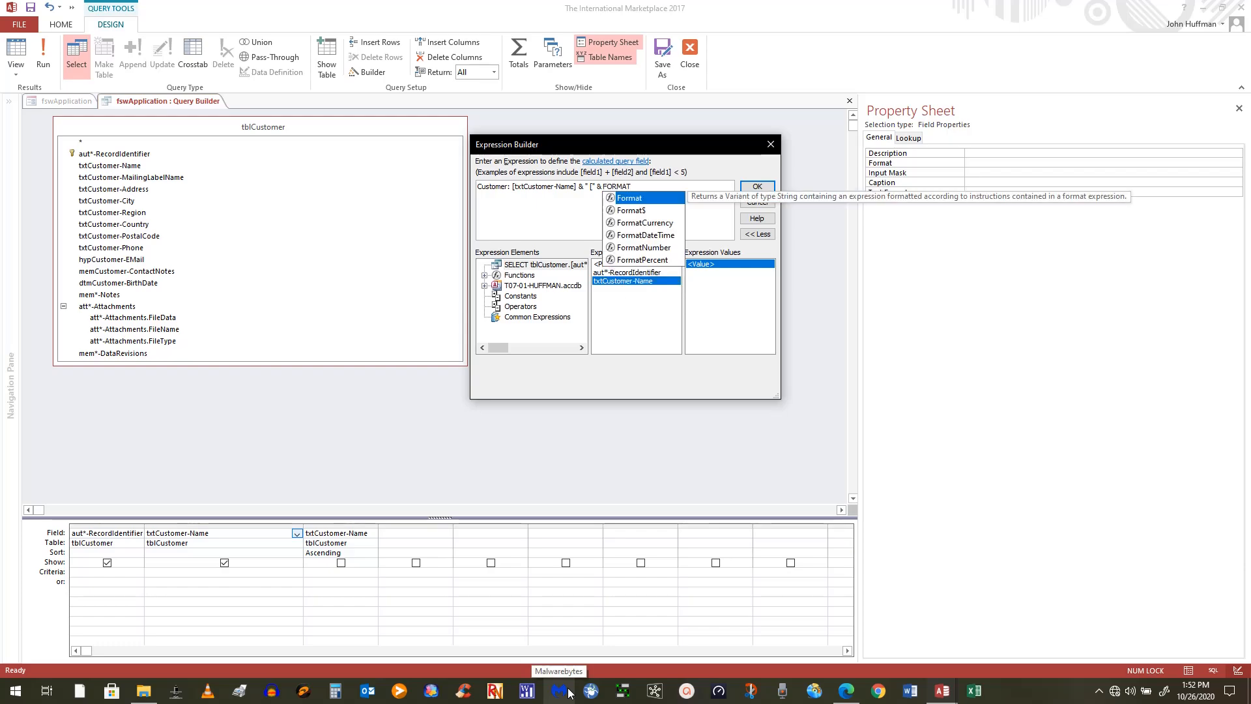
text(()
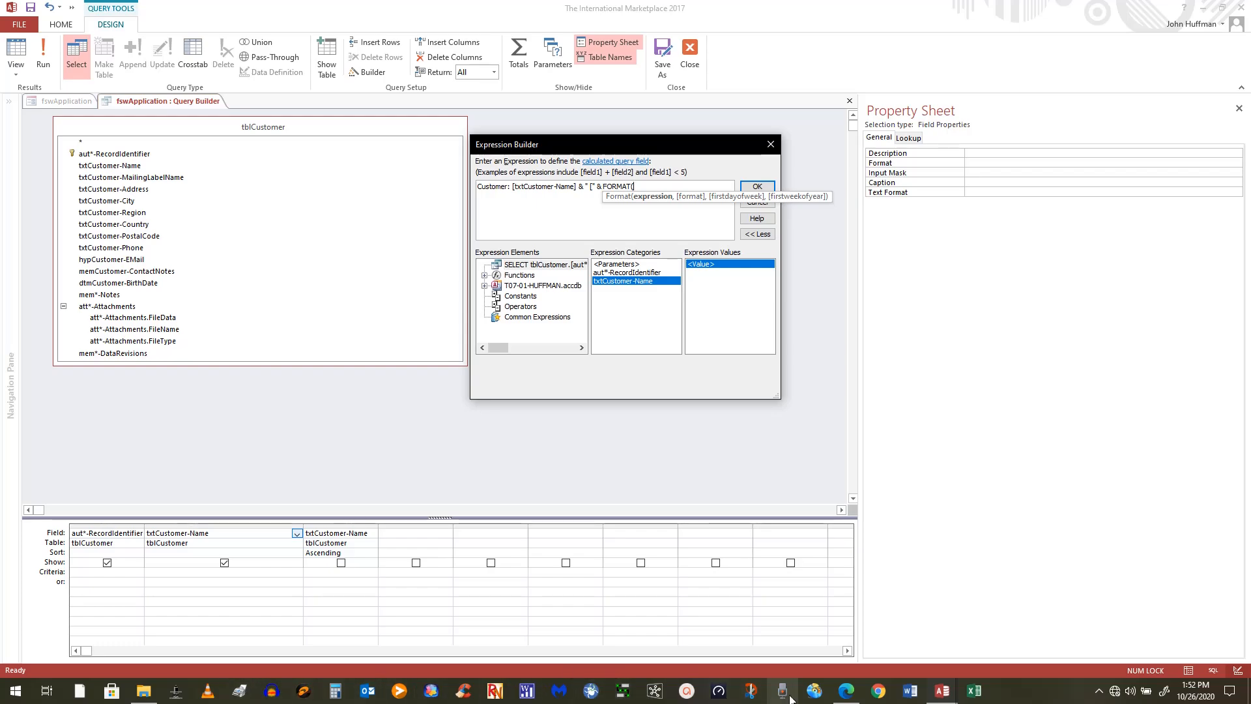
click(847, 694)
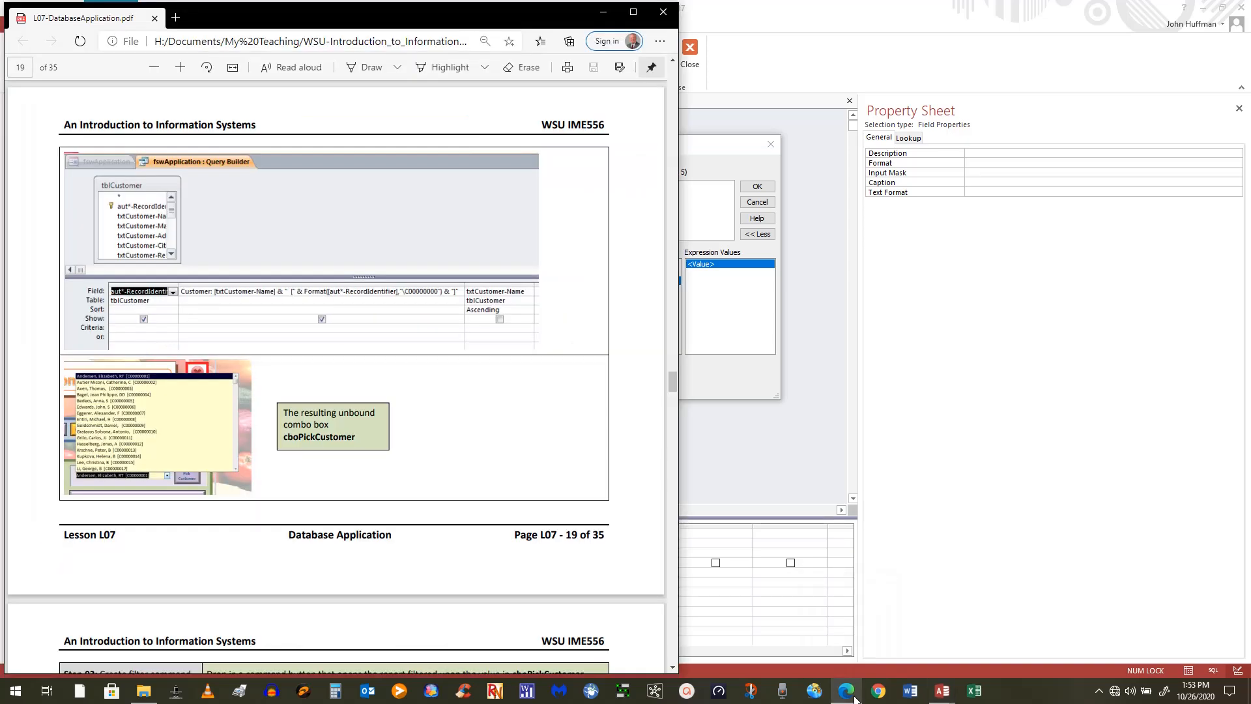
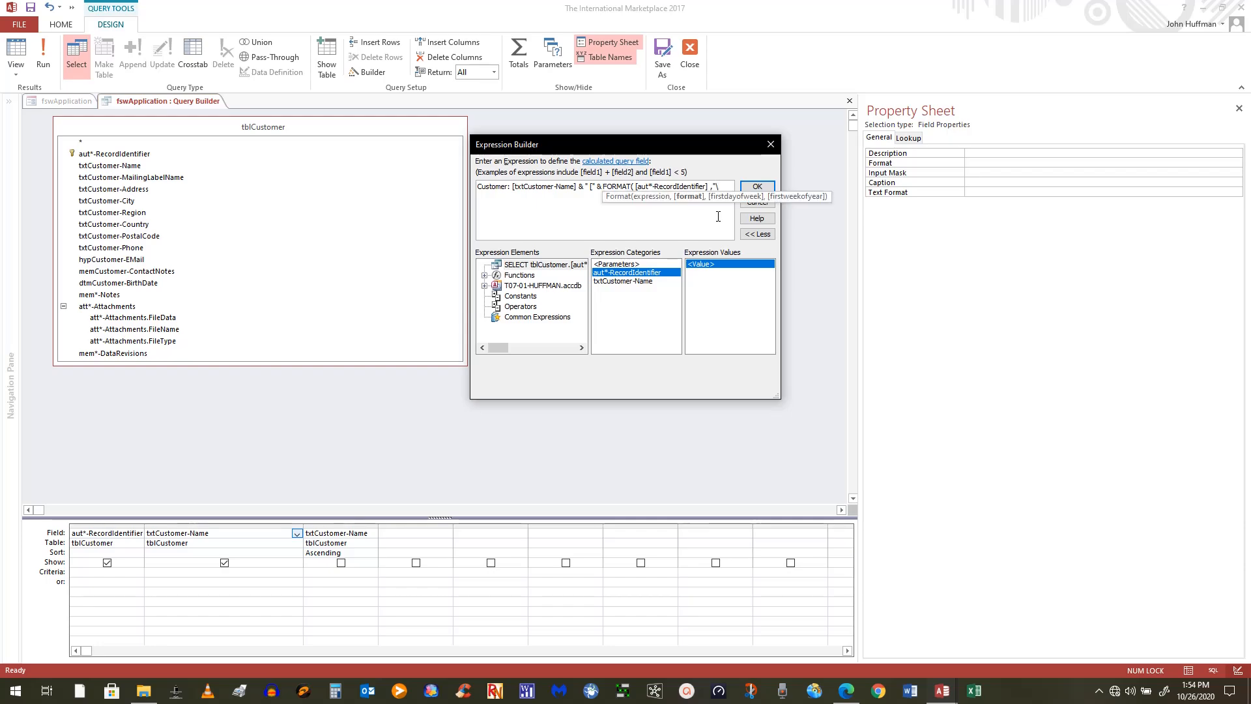
text(C)
text(000)
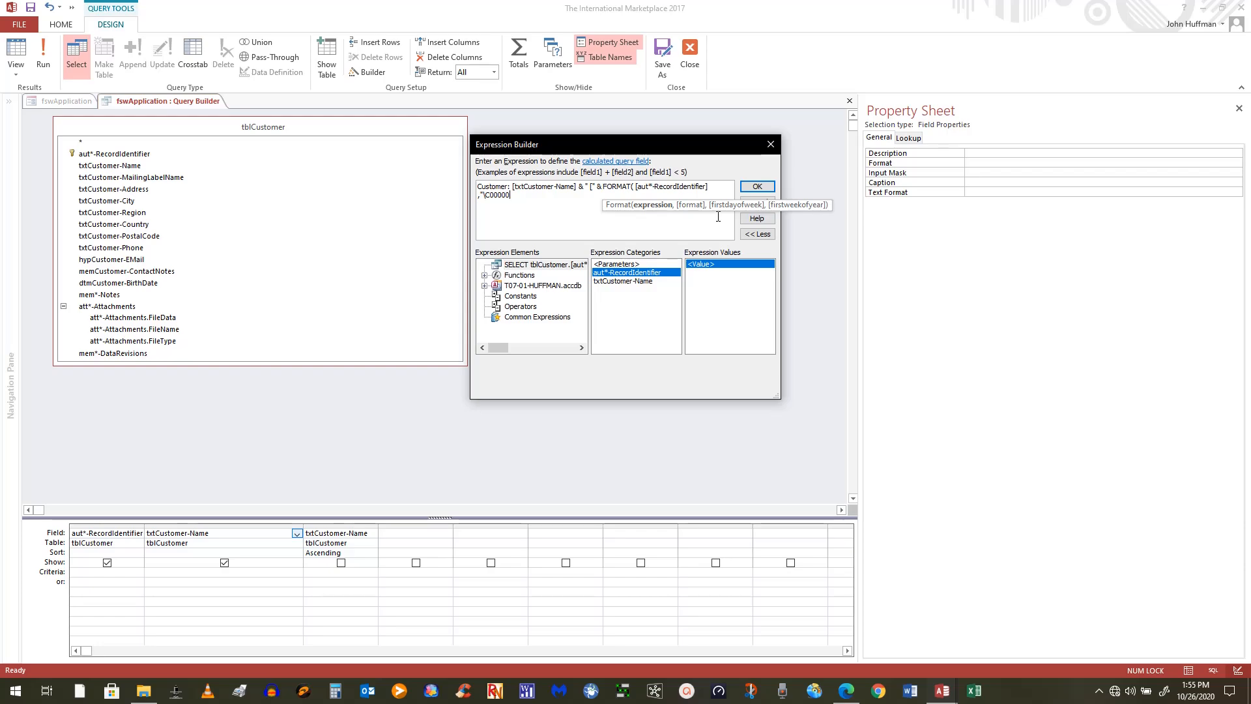
text(00)
text(")
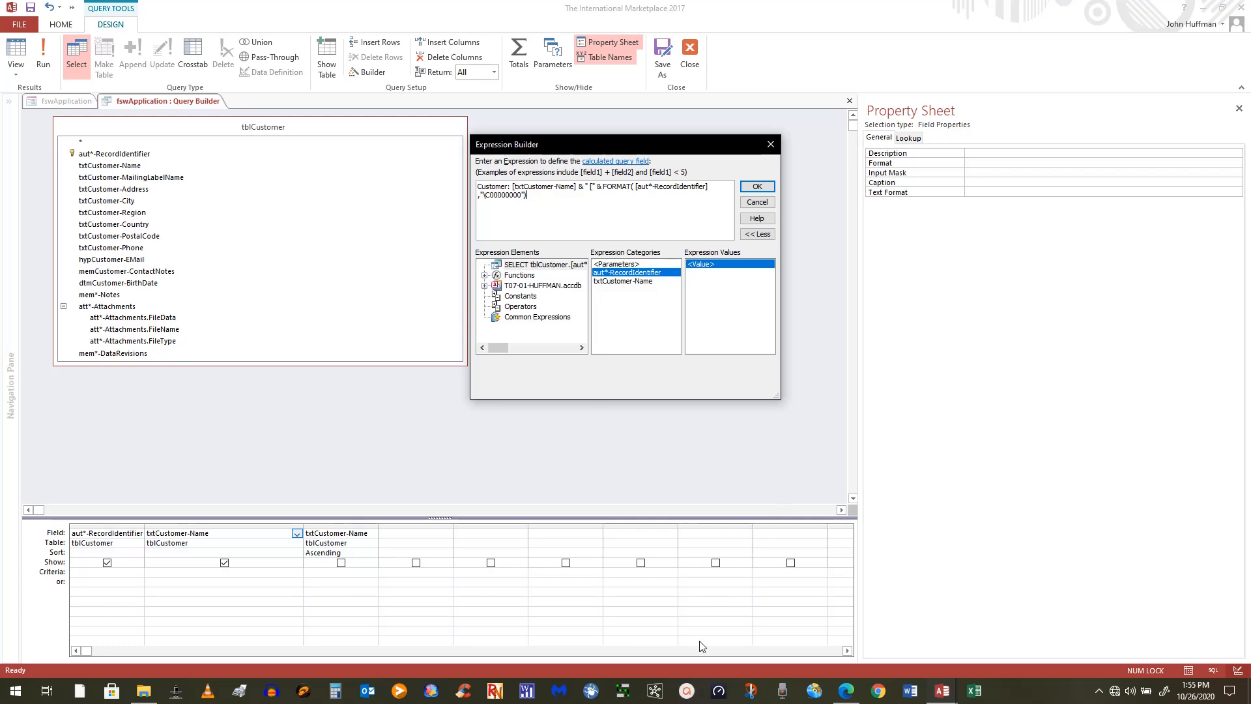
Finish the expression with & "]" as in the lesson PDF and apply it to the query column
click(854, 696)
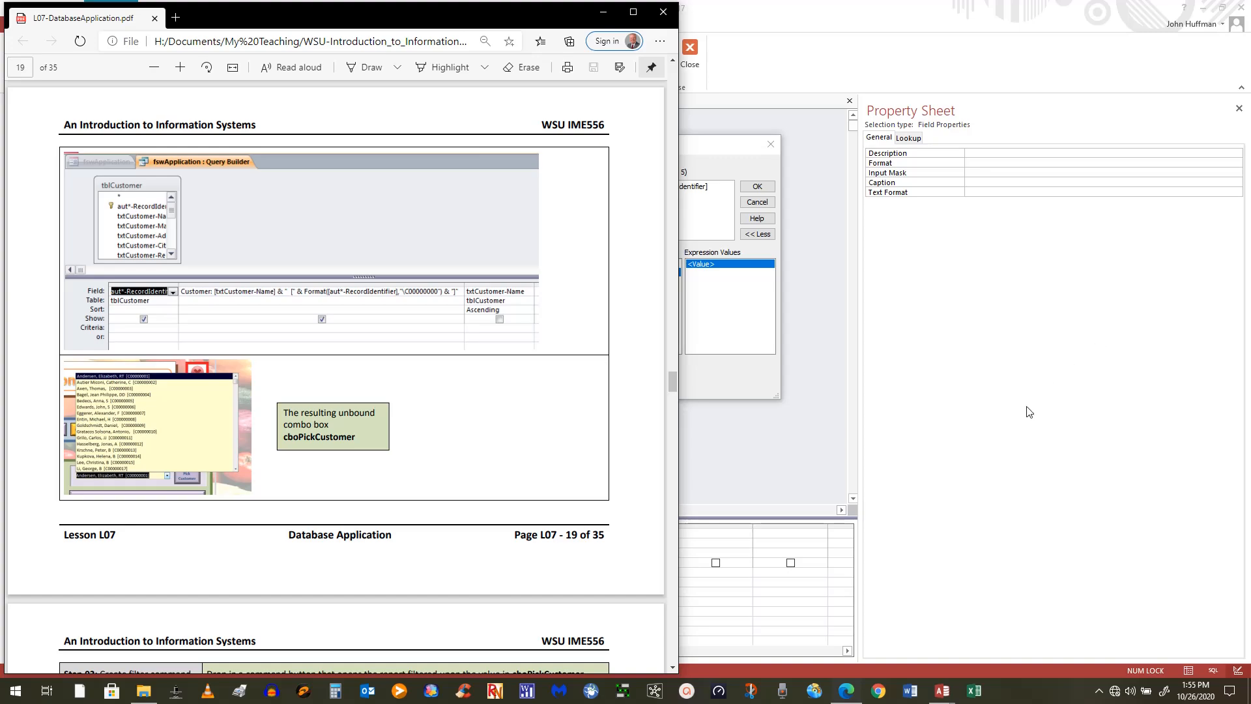
click(791, 448)
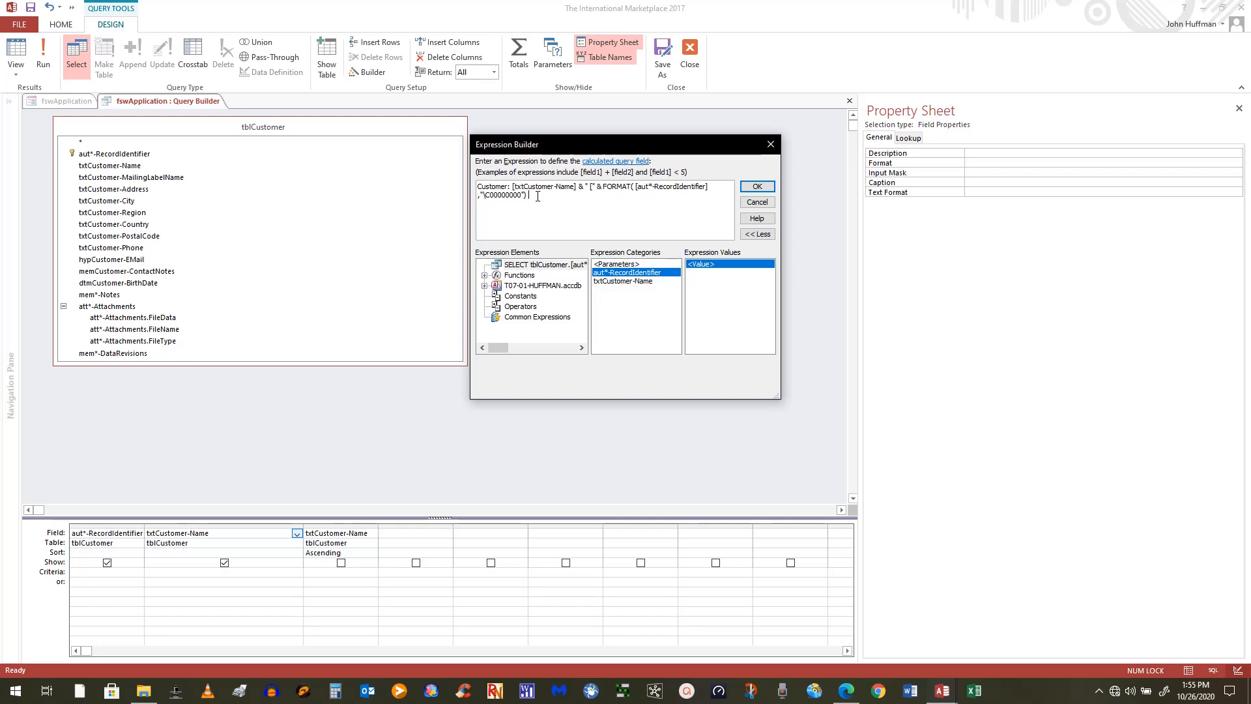
text(&)
click(760, 187)
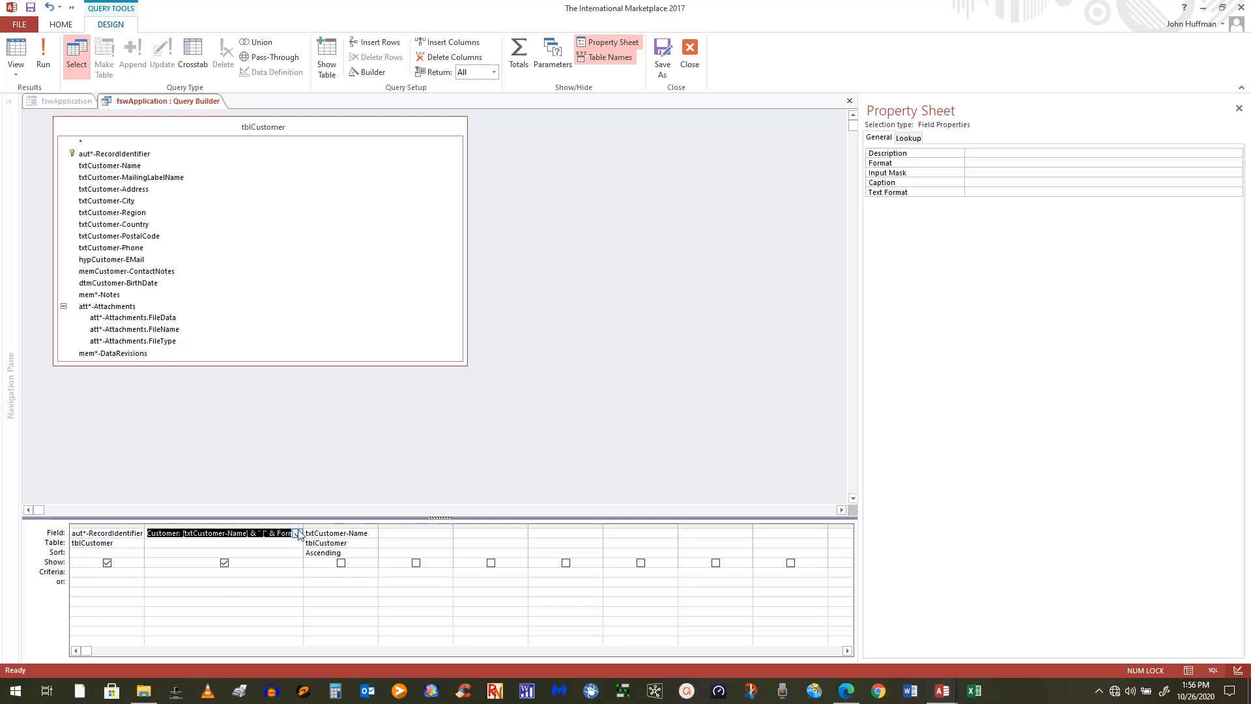
Widen the Customer column in the design grid to fit the whole expression, and save the query
drag(303, 524, 557, 525)
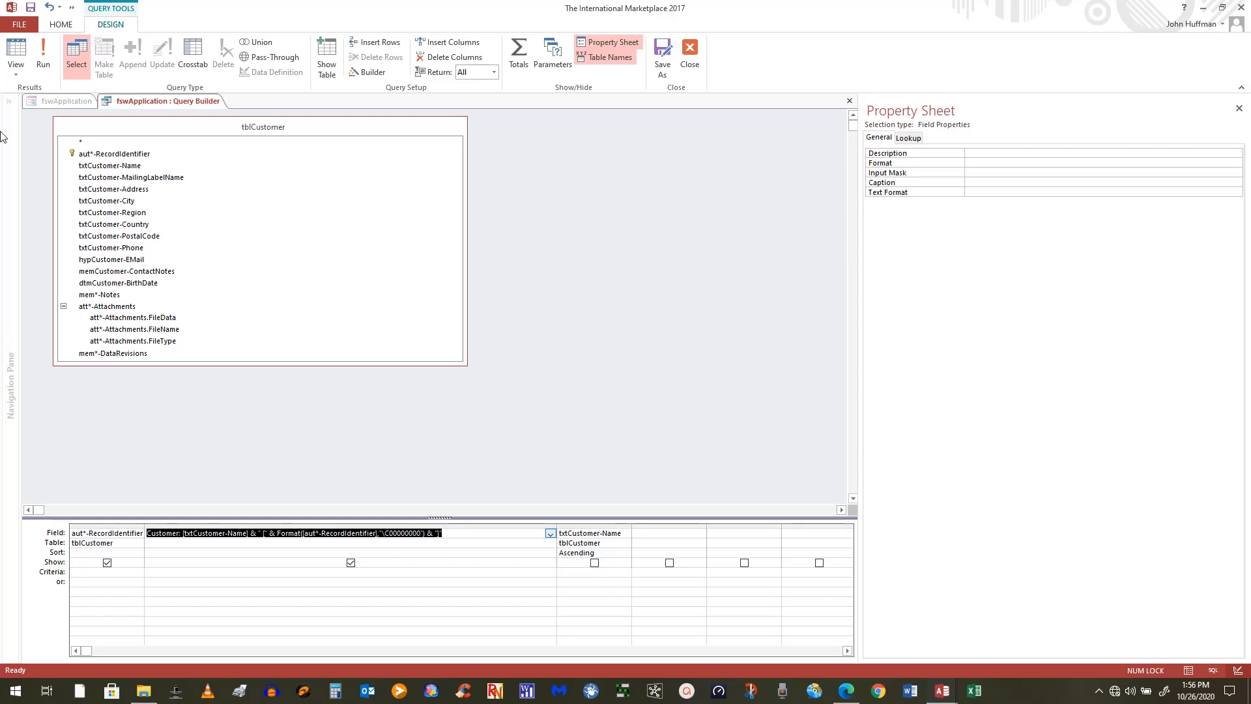
click(30, 7)
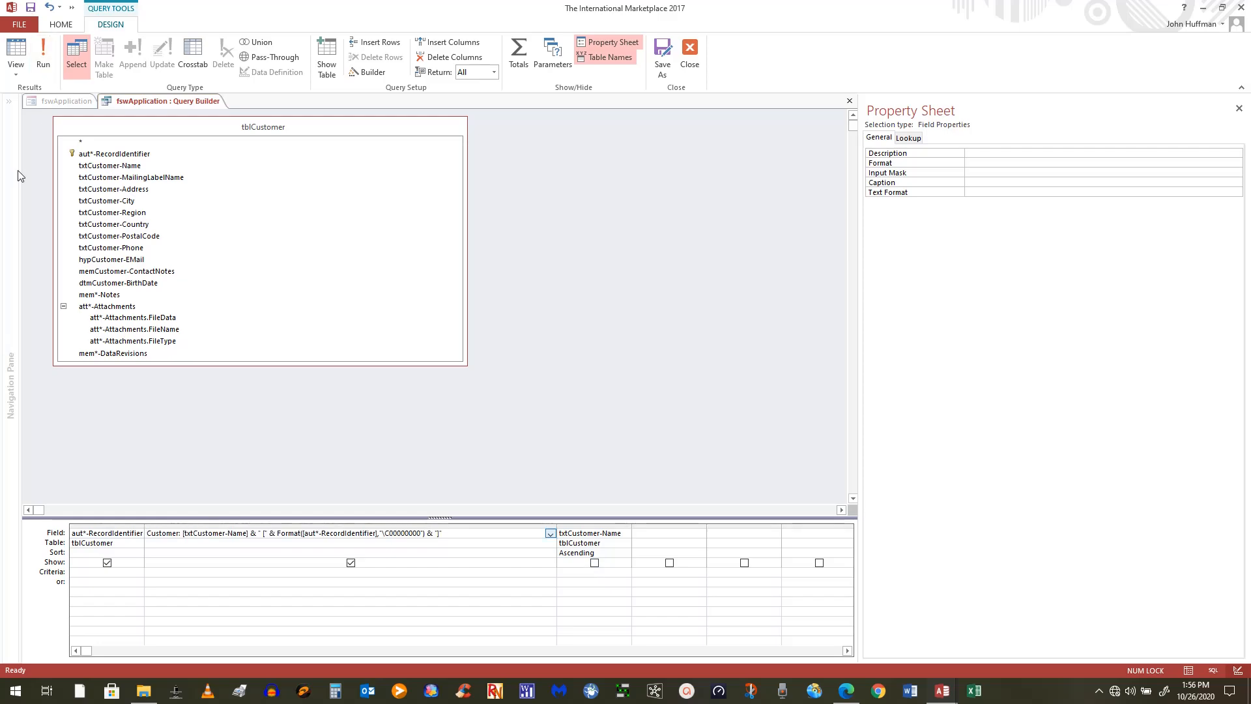
Run the query, widening the Customer column to review the formatted names, and close the Query Builder
click(45, 52)
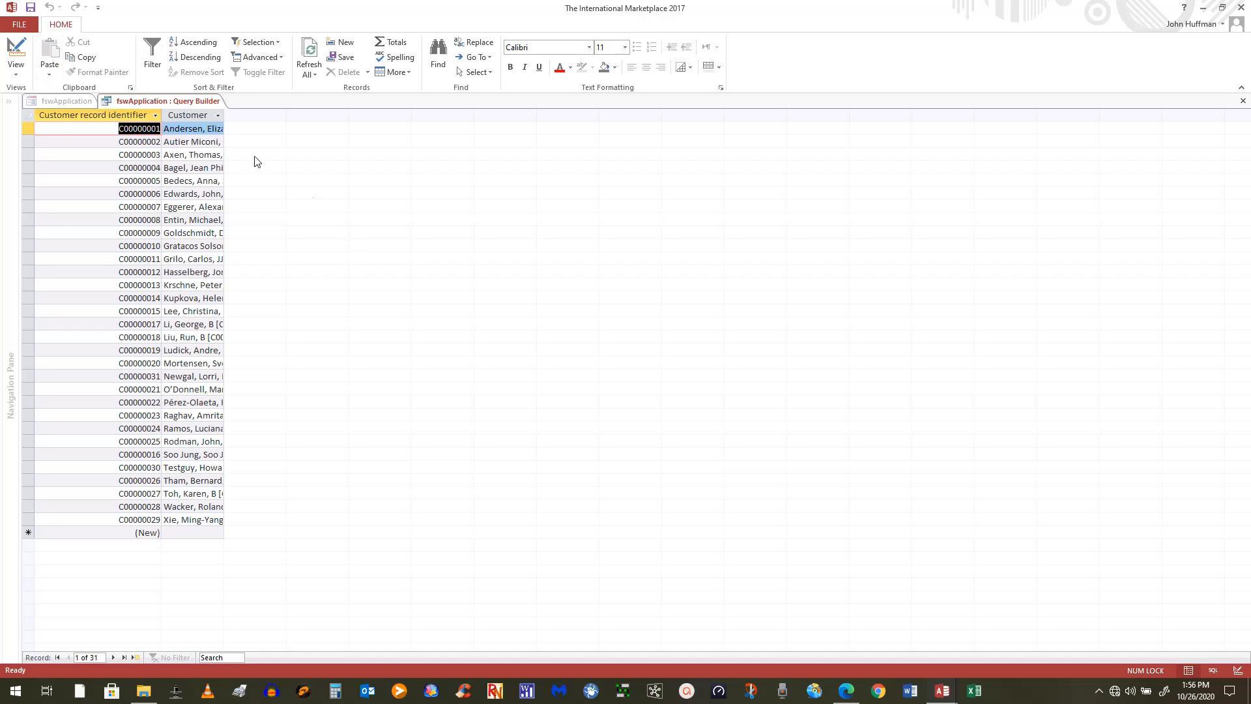
drag(223, 114, 572, 159)
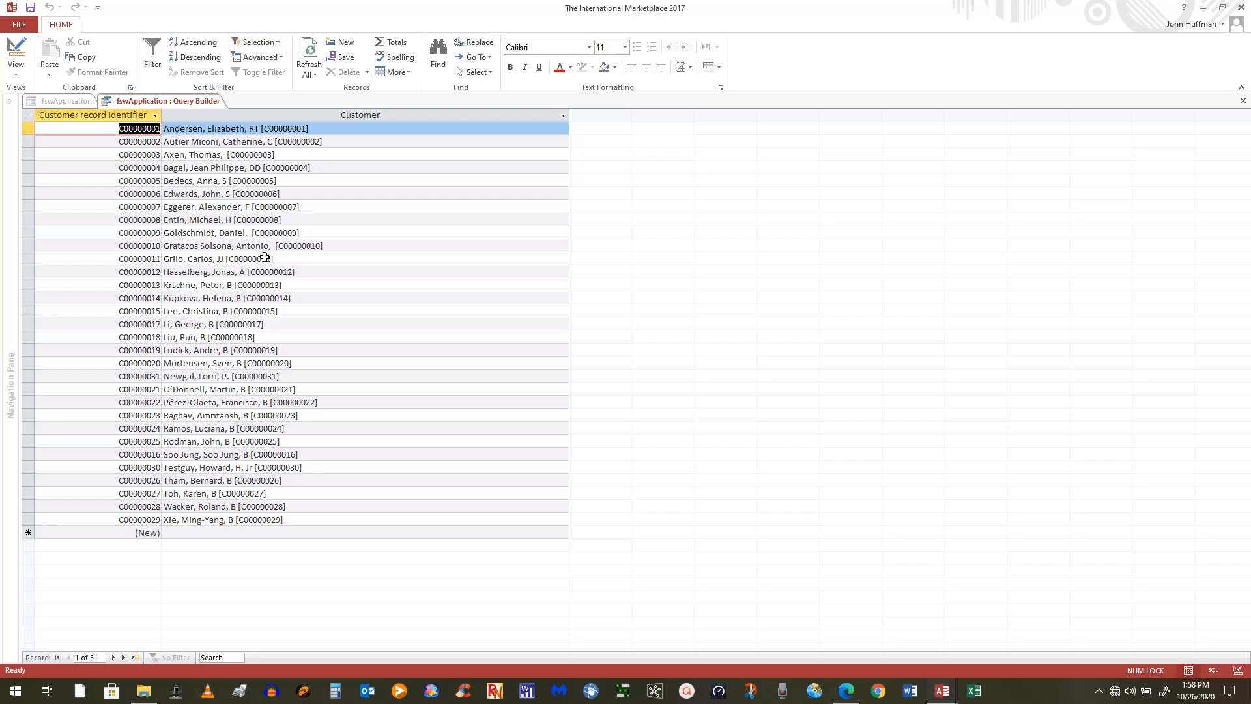
key(XF86AudioRaiseVolume)
click(1243, 101)
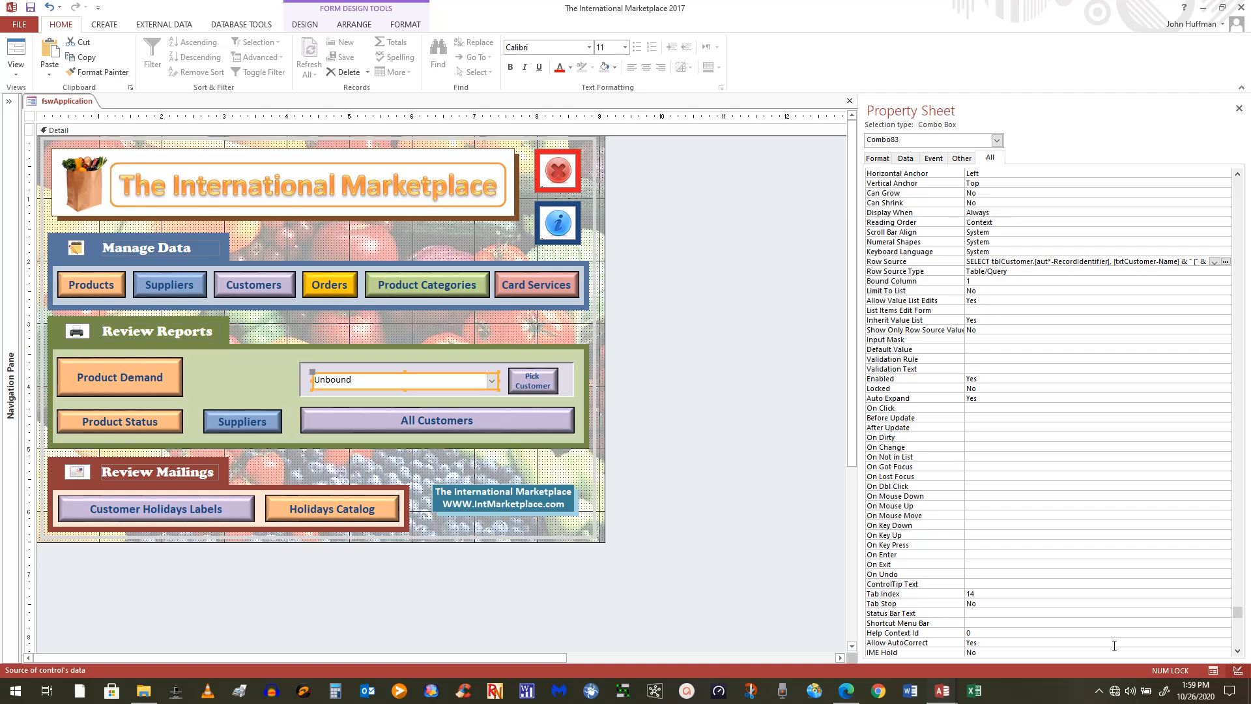
Compare the combo box's properties with the Step 01 property settings on page 18 of the lesson PDF
click(846, 691)
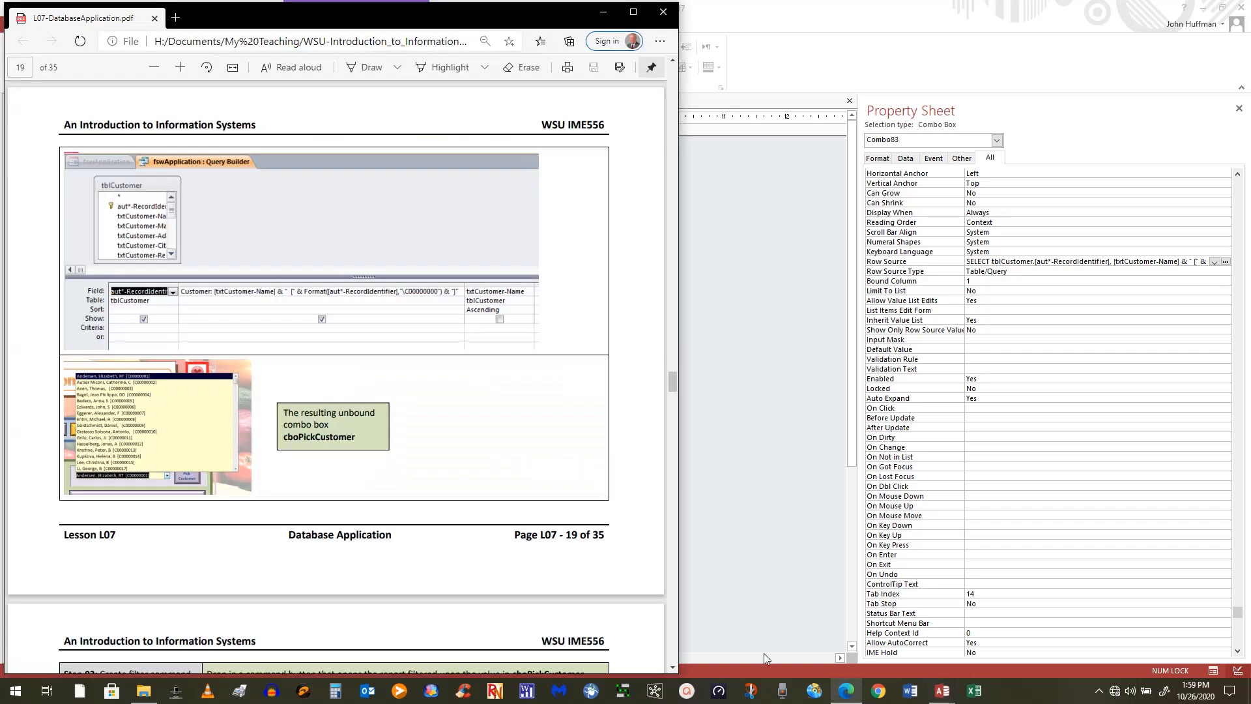
scroll(254, 315, up, 1)
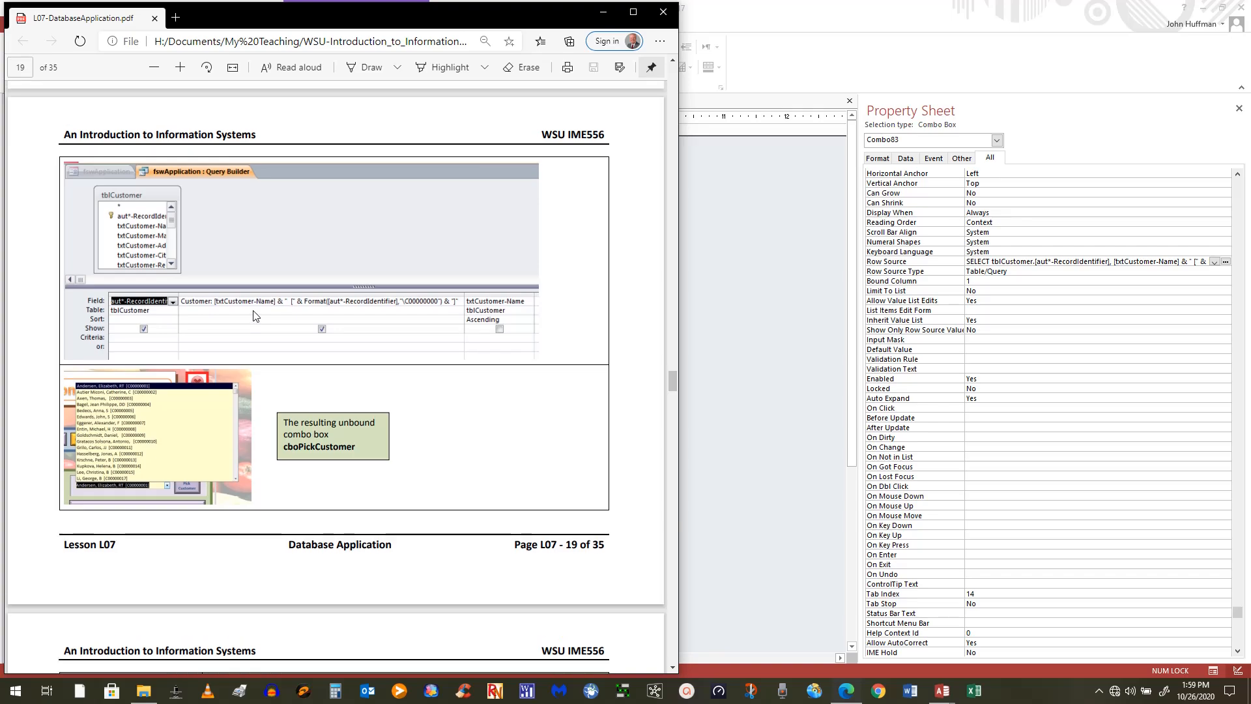
scroll(253, 315, up, 10)
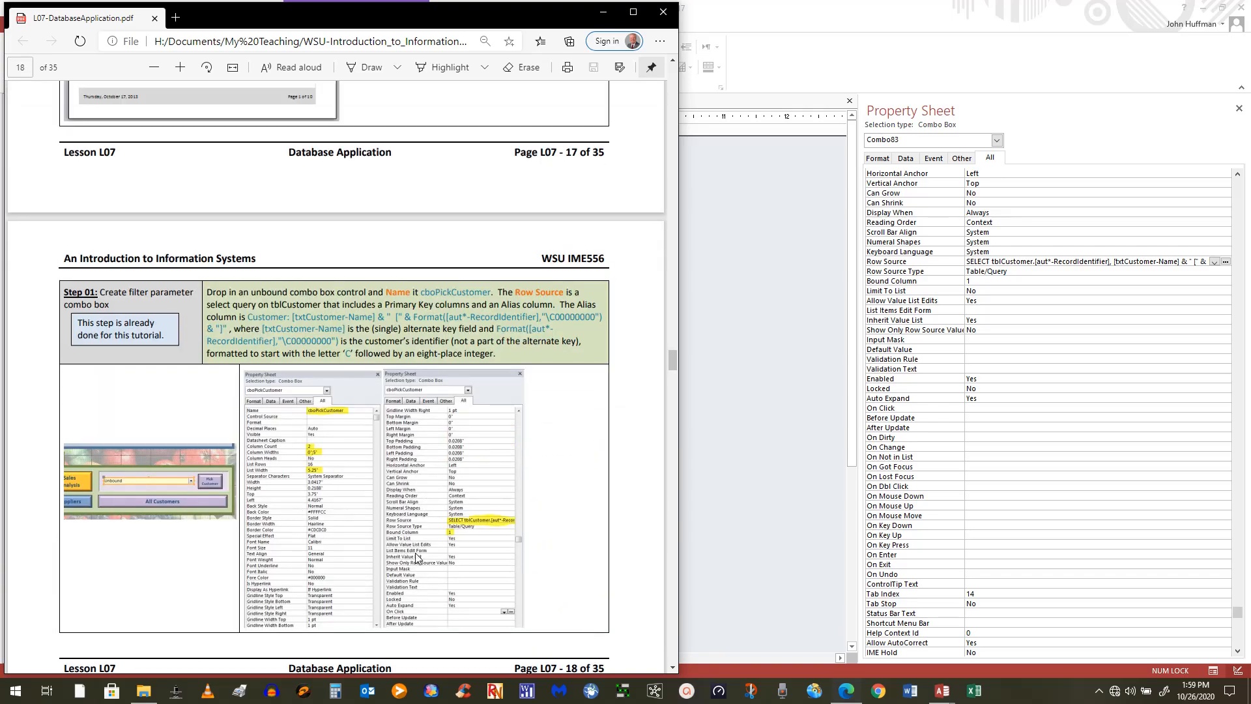
scroll(414, 555, down, 8)
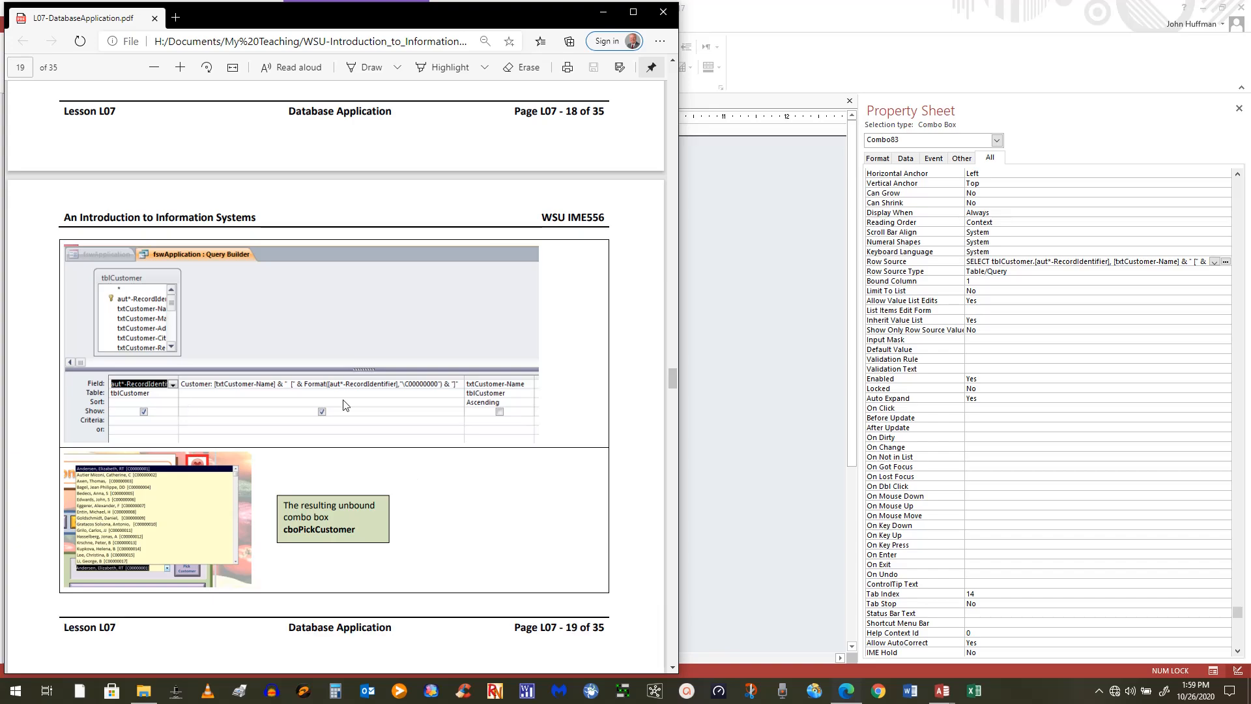
scroll(225, 554, up, 8)
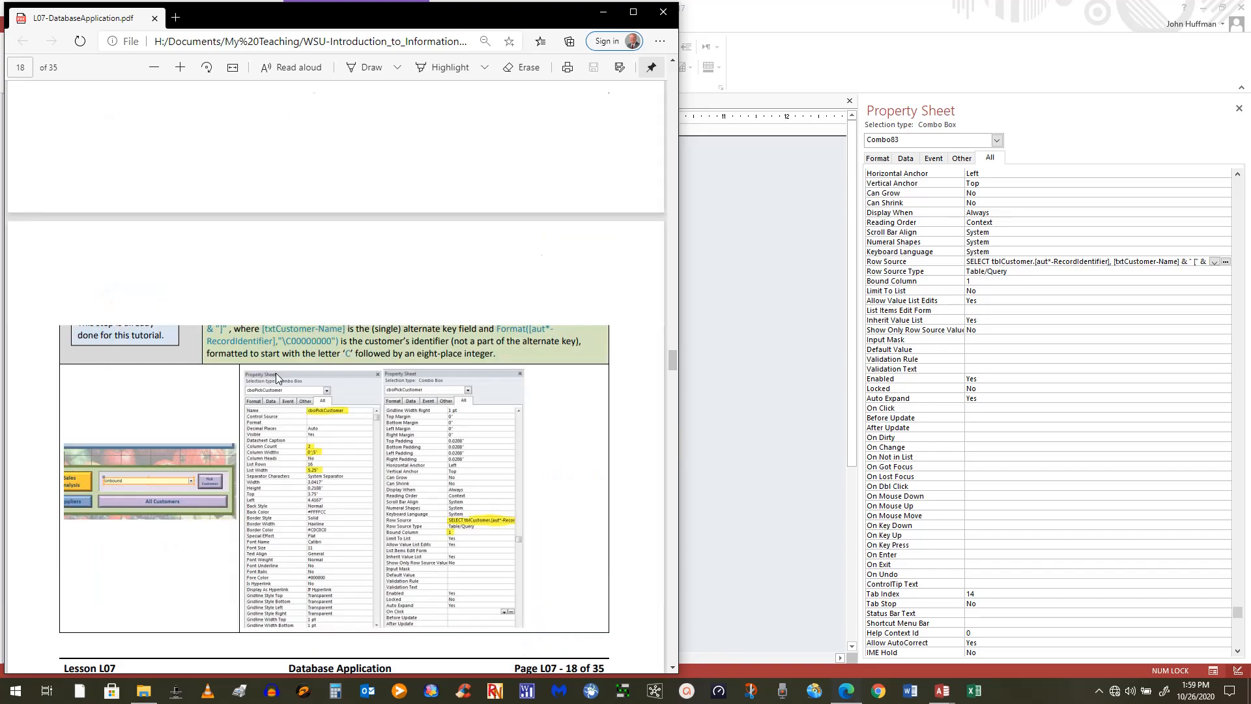
scroll(306, 312, up, 5)
scroll(324, 608, down, 3)
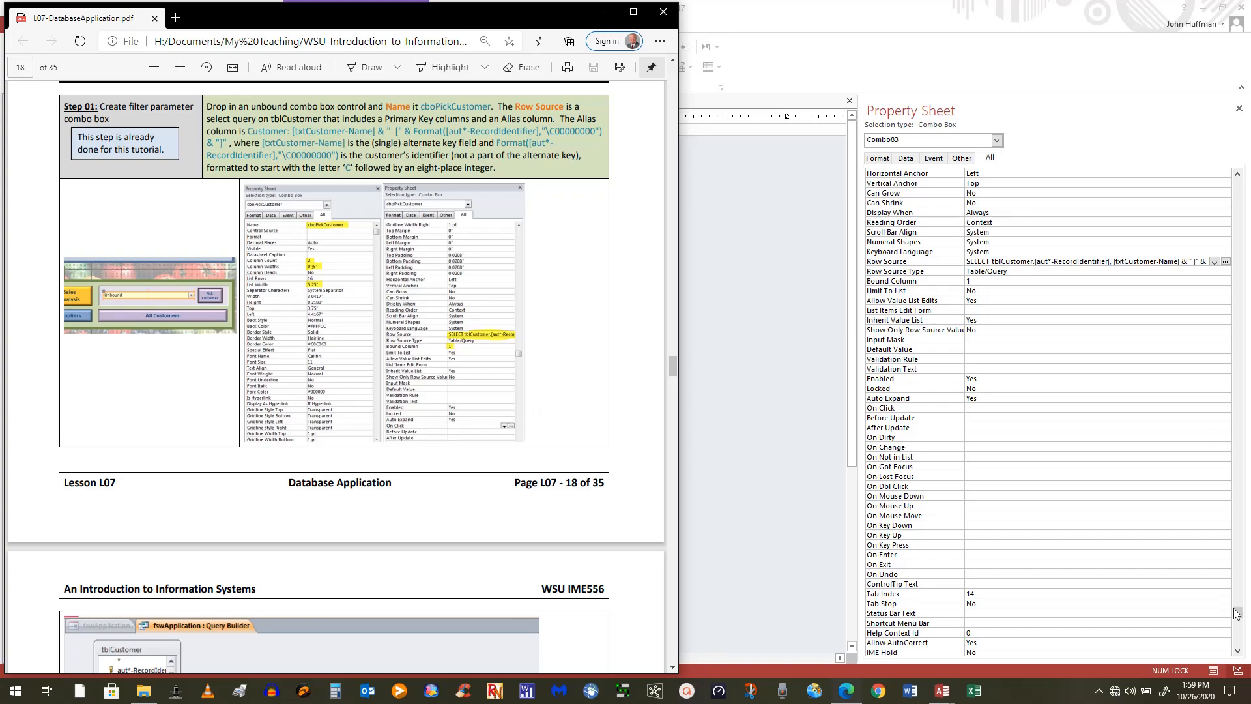
drag(1236, 612, 1237, 179)
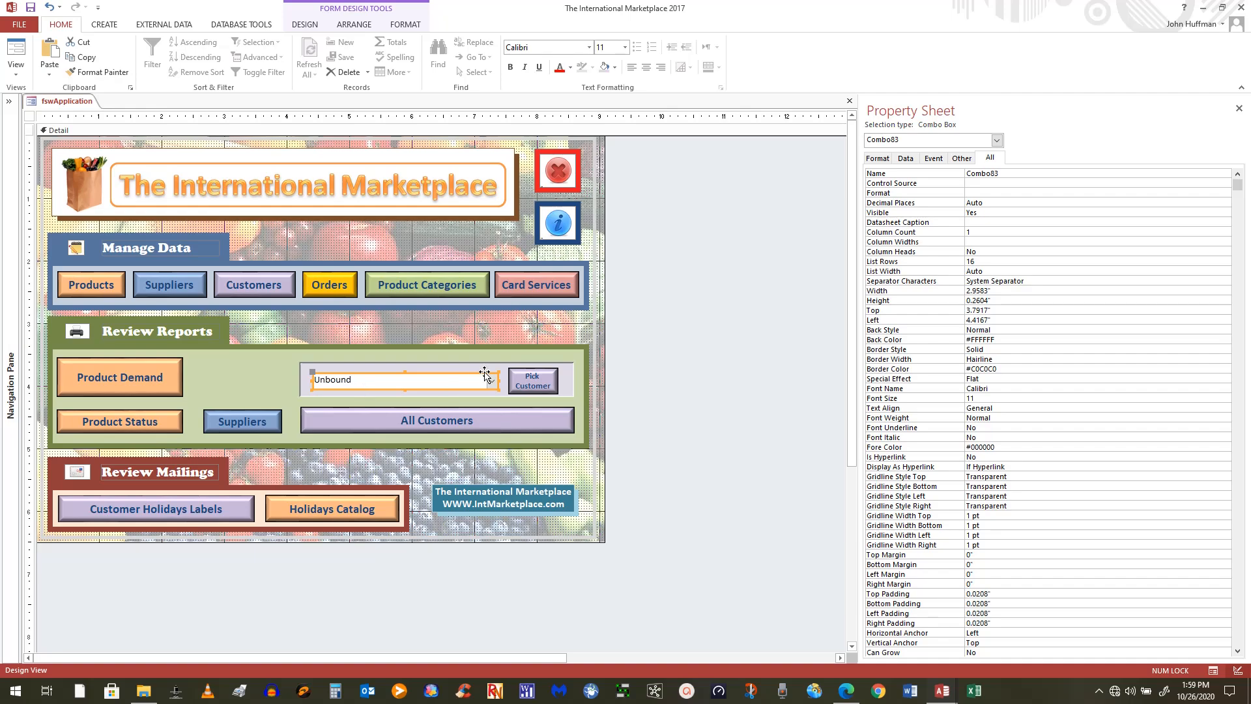
click(846, 691)
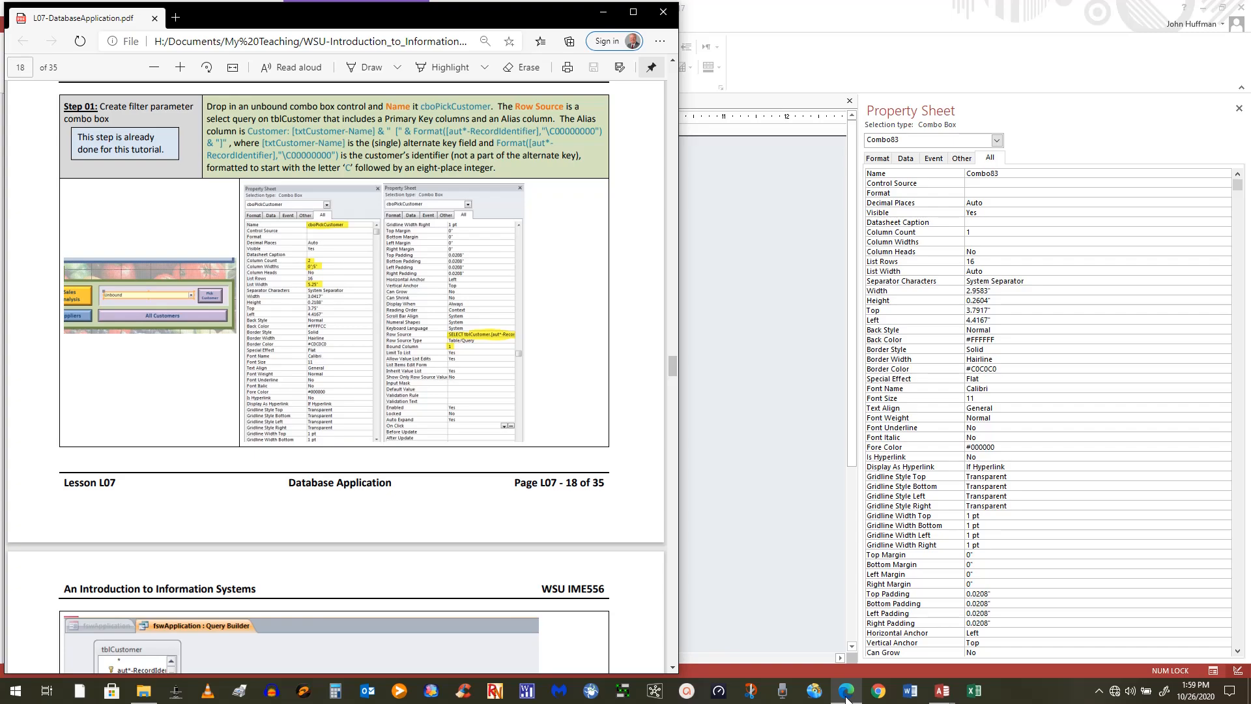
click(846, 696)
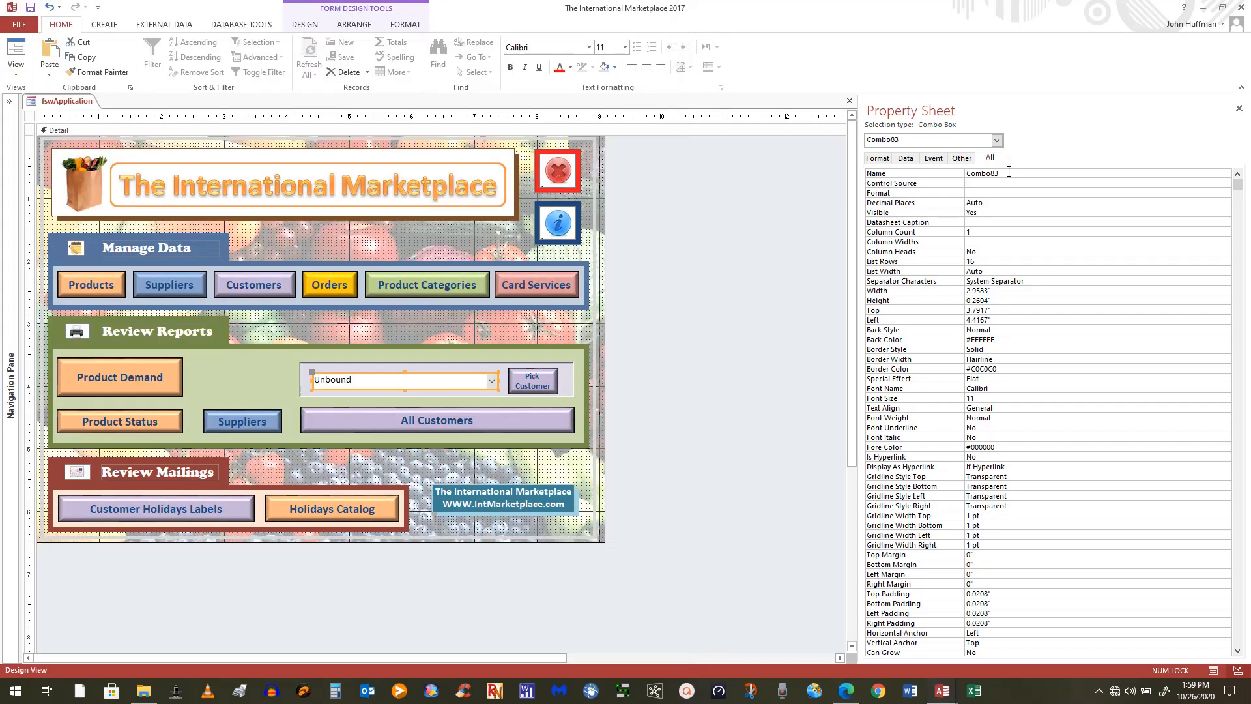
Set the unbound combo box's Name property to cboPickCustomer
click(897, 172)
text(cbo)
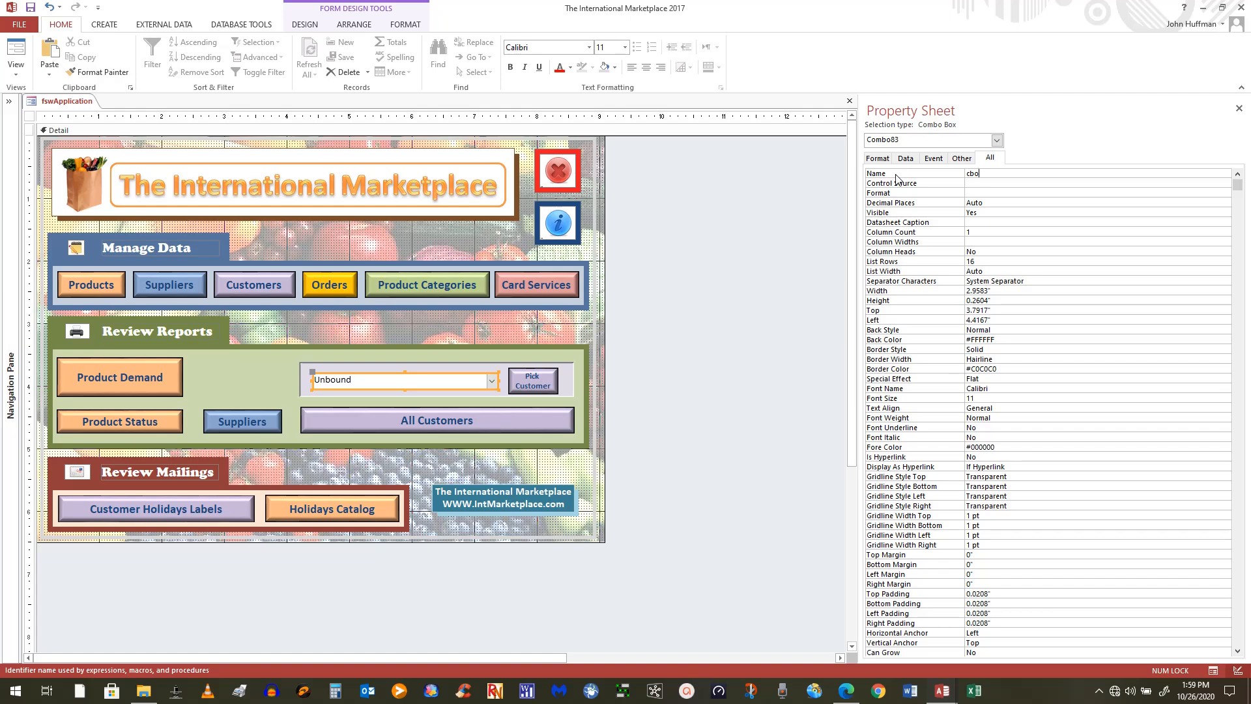
text(PickCustomer)
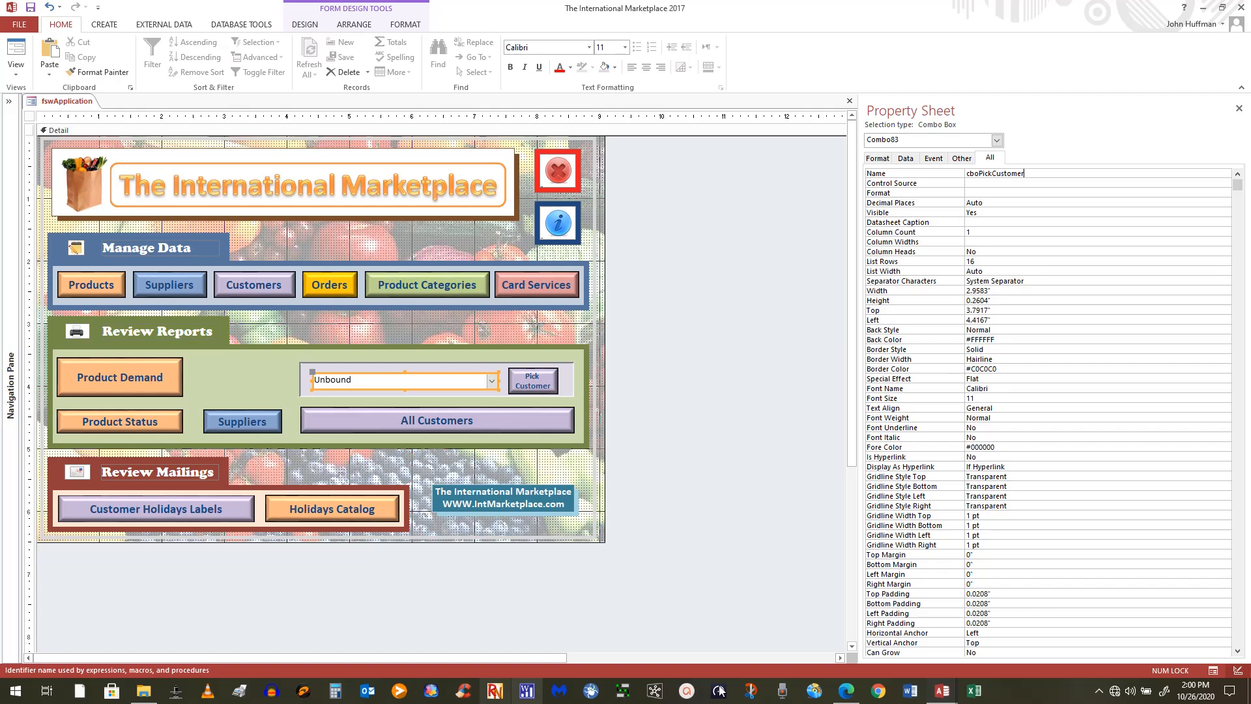
Check the Step 01 settings in the lesson PDF and set cboPickCustomer's Column Count property to 2
click(845, 691)
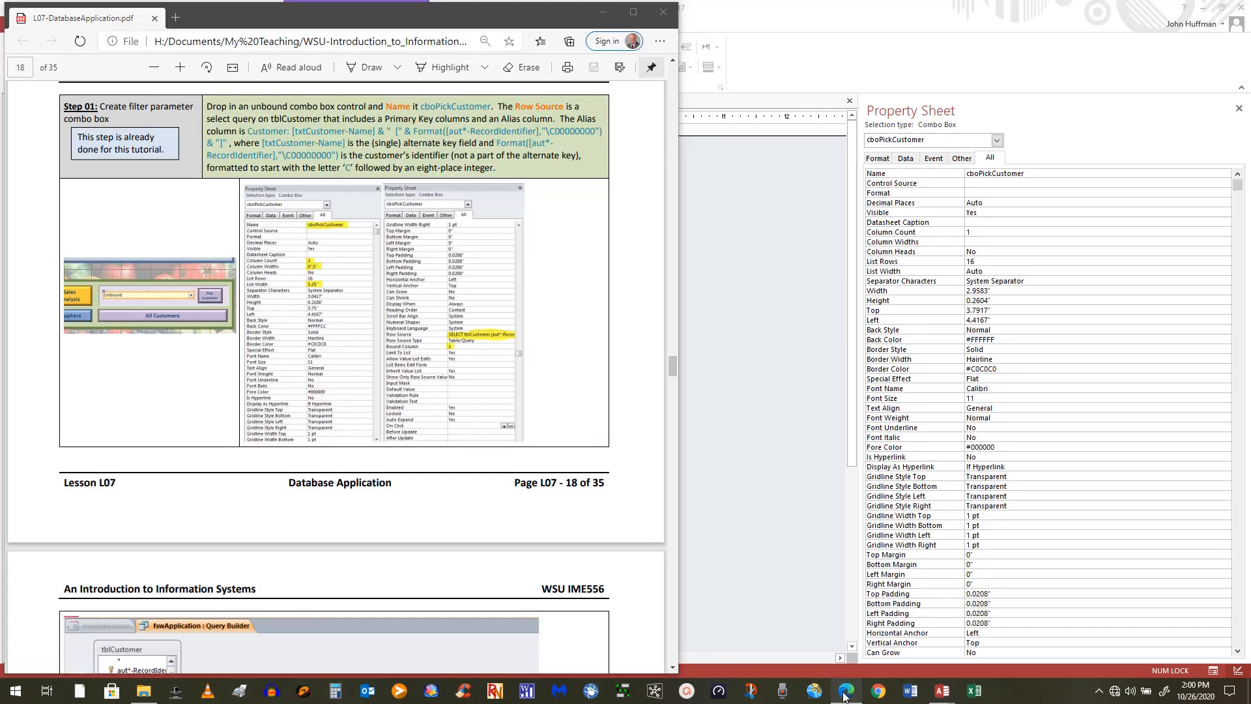
click(846, 692)
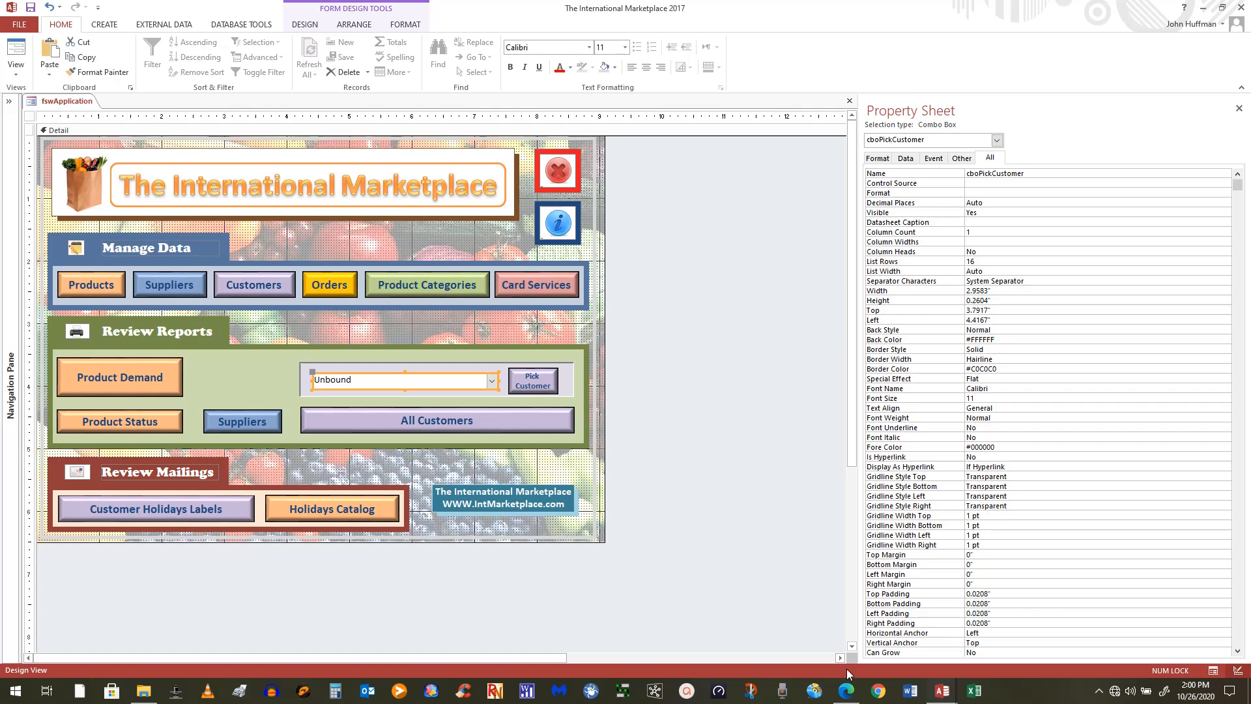
click(1000, 234)
text(2)
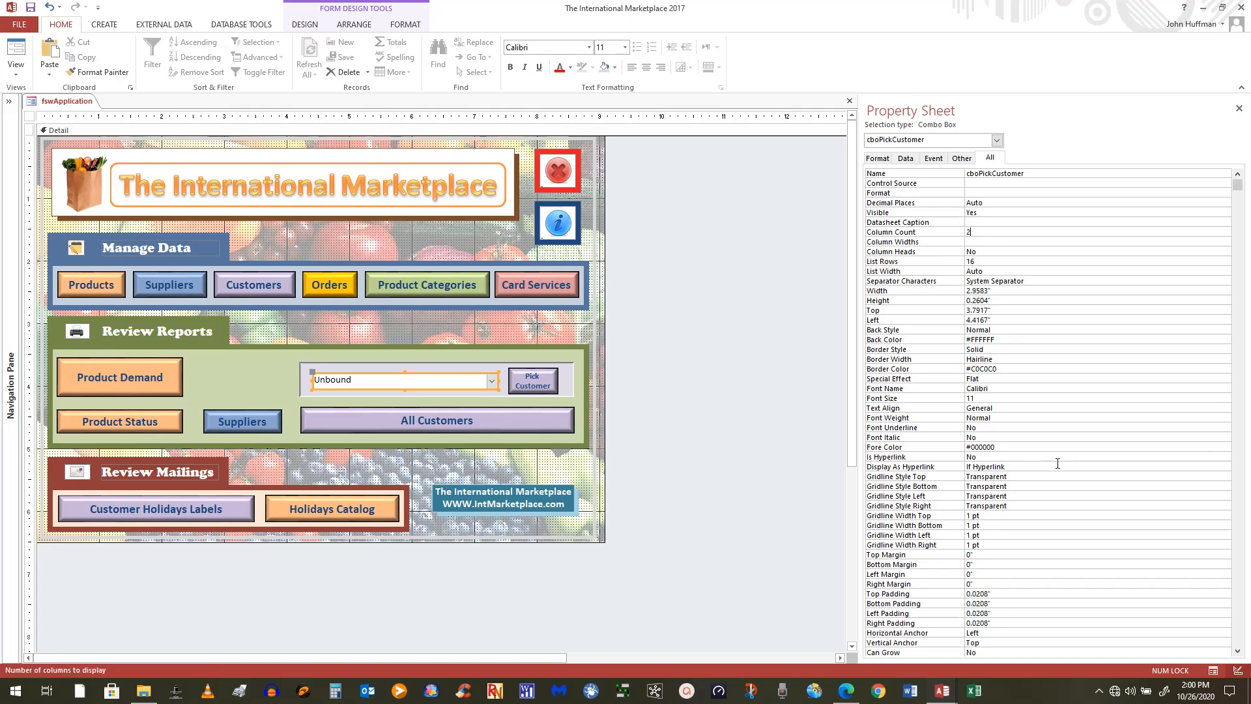
Check the lesson PDF again and set cboPickCustomer's Column Widths property to 0";5"
click(850, 696)
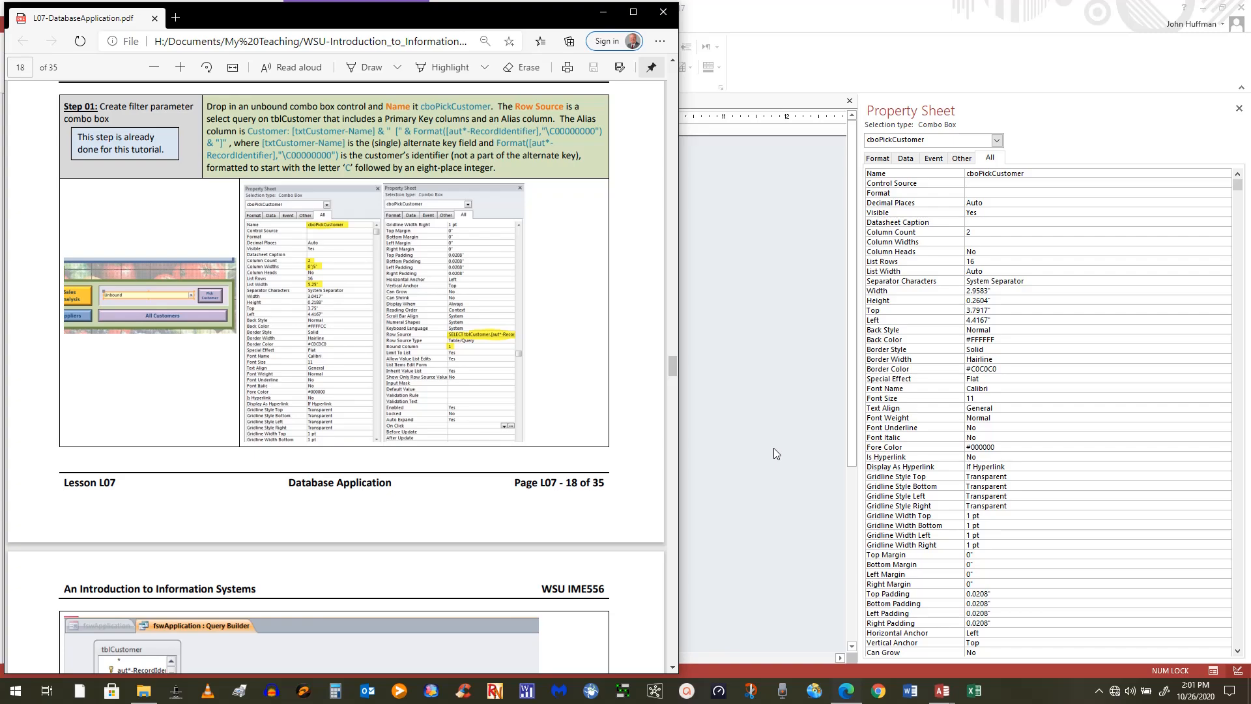
click(994, 243)
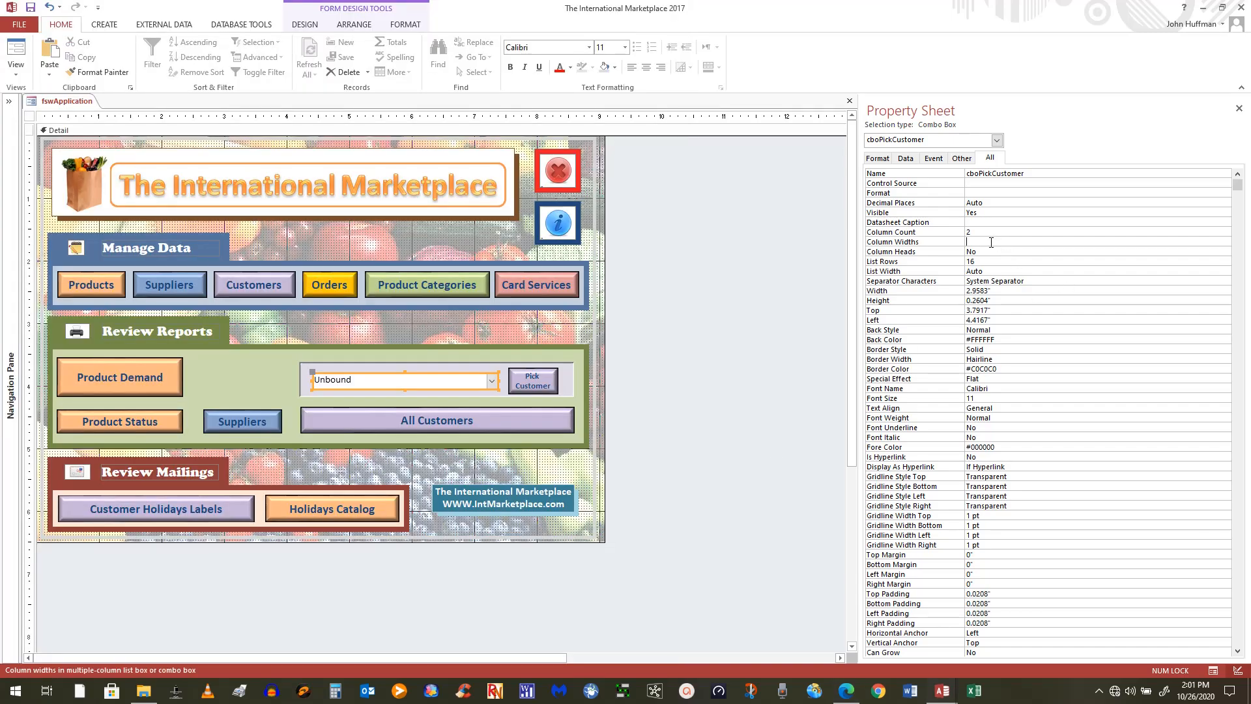
text(0,5)
Look up the list width in the lesson PDF and set cboPickCustomer's List Width property to 5.25"
click(846, 691)
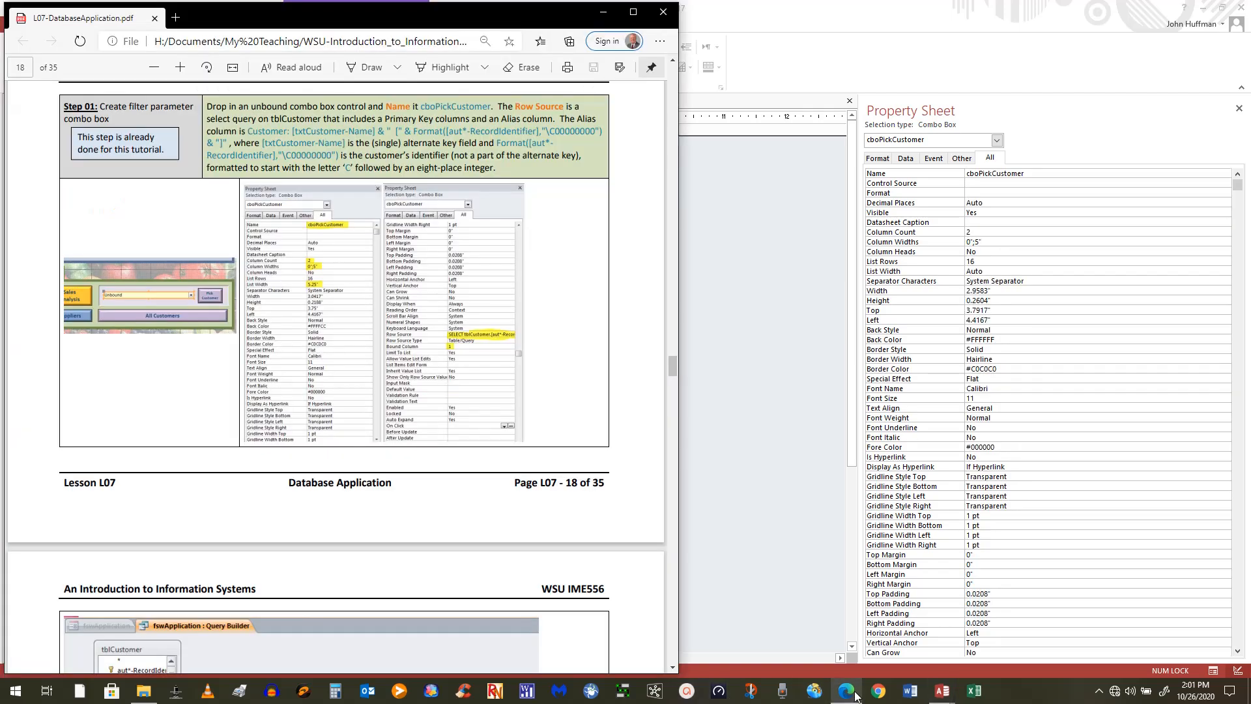
click(854, 695)
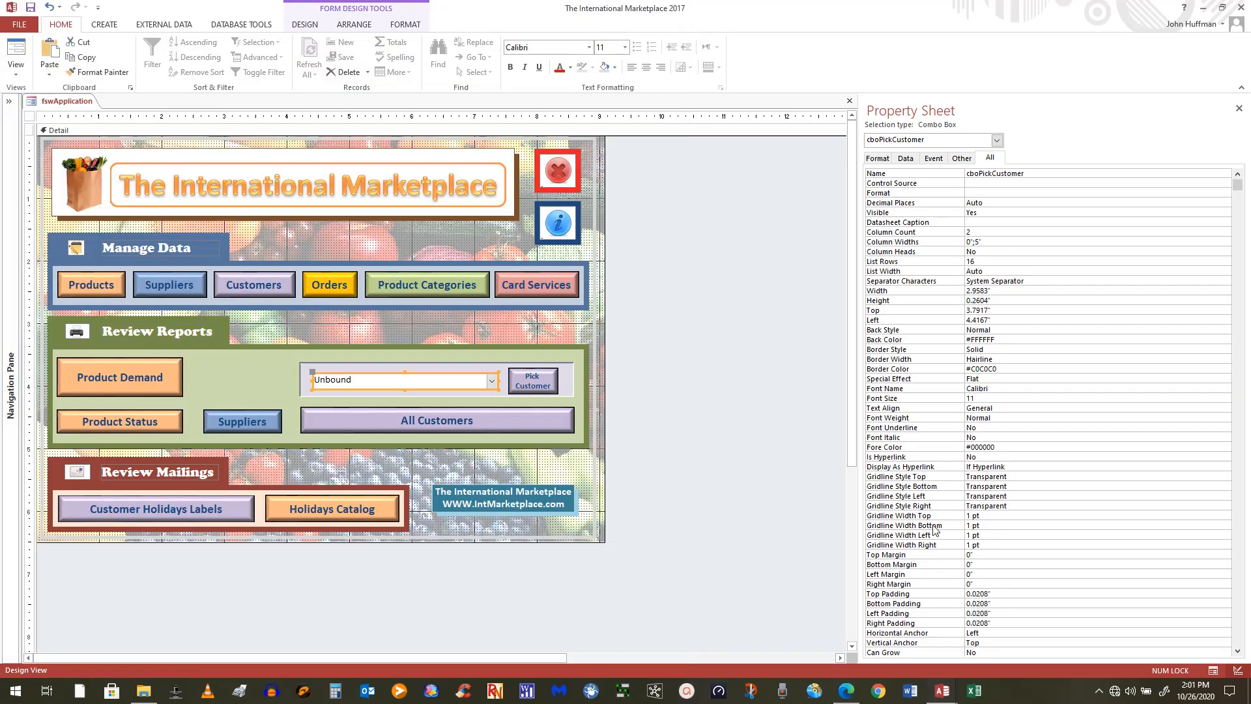
click(994, 269)
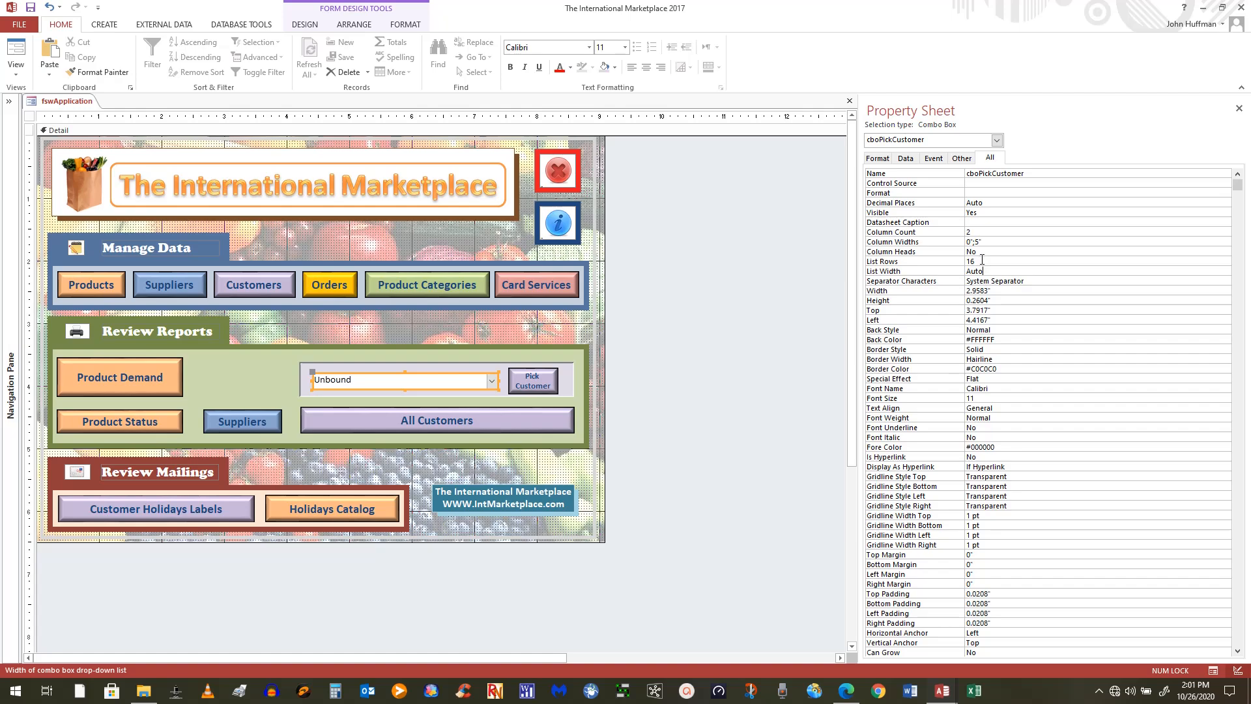
drag(991, 269, 963, 269)
text(6.25)
key(BackSpace)
key(BackSpace)
key(BackSpace)
key(BackSpace)
text(5.25)
Compare the combo box's properties with the lesson PDF, checking Row Source, Row Source Type and Bound Column
click(849, 696)
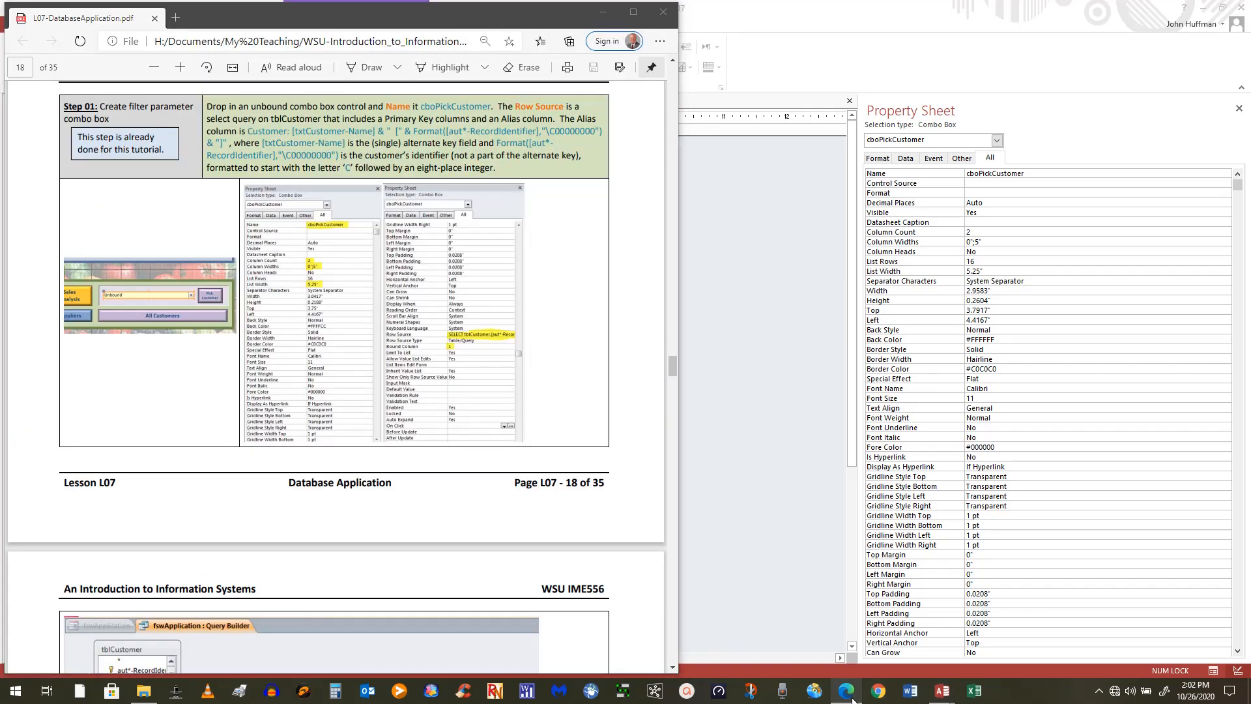
click(850, 696)
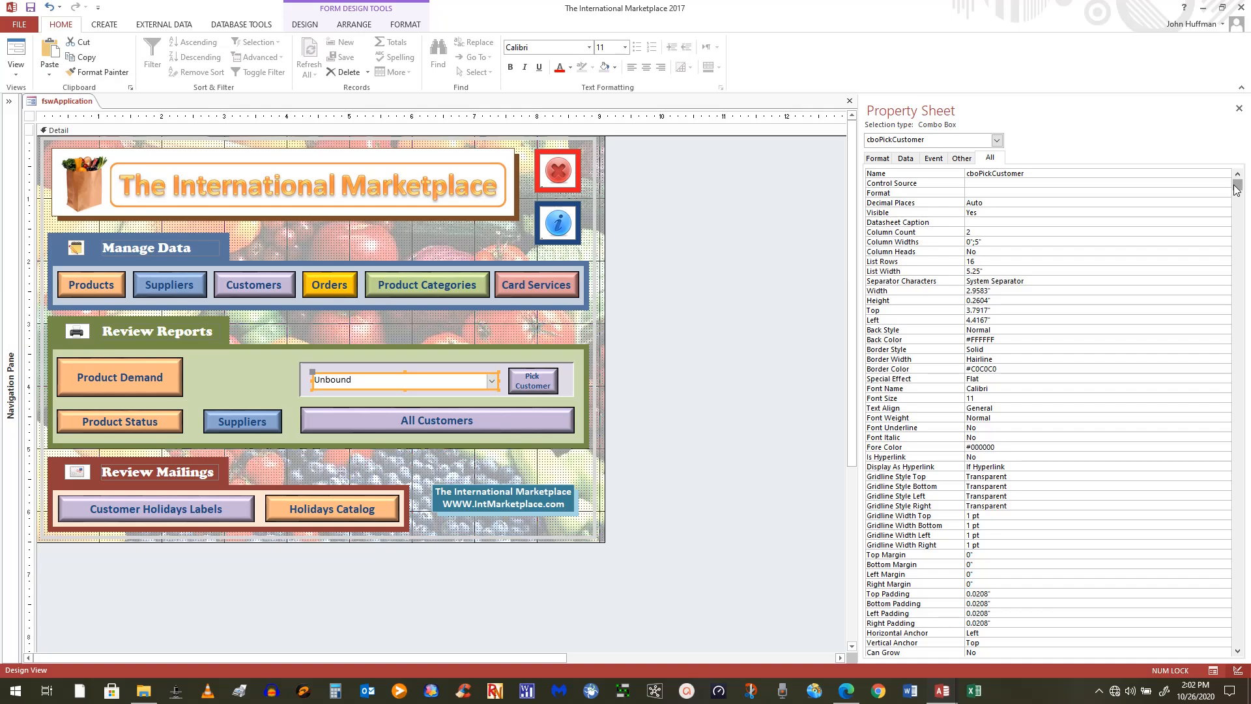
drag(1237, 186, 1238, 394)
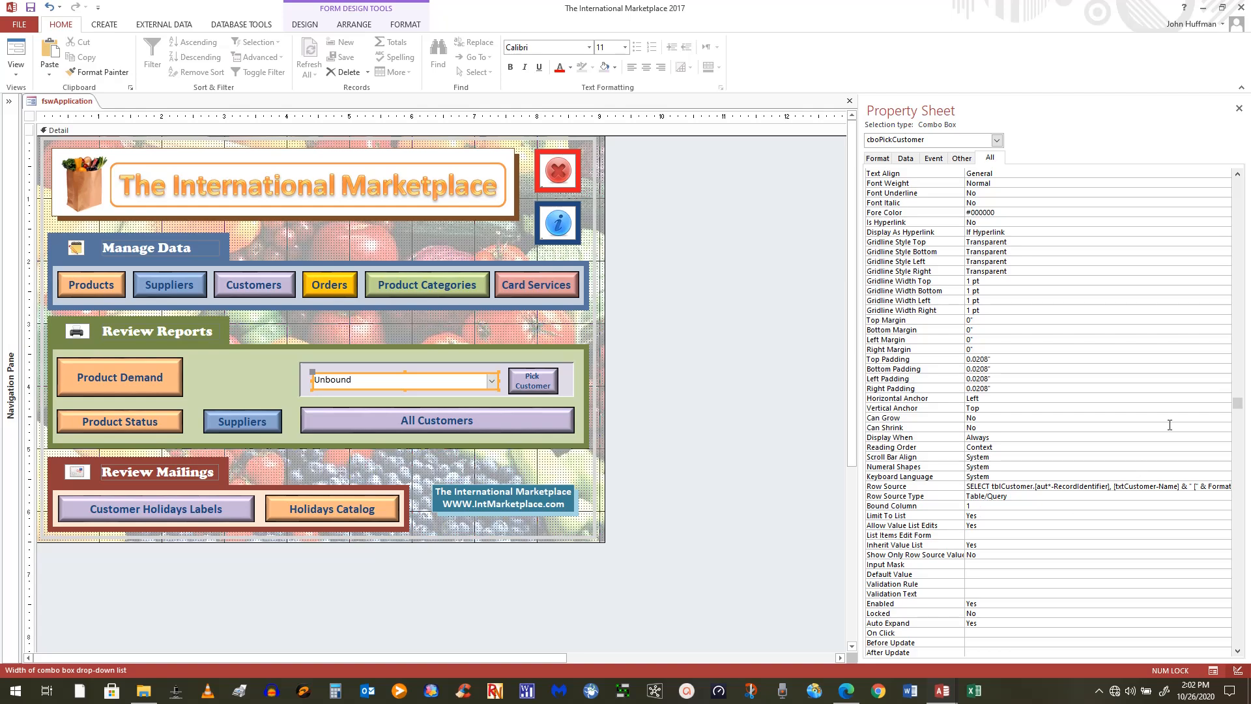
drag(1237, 403, 1237, 185)
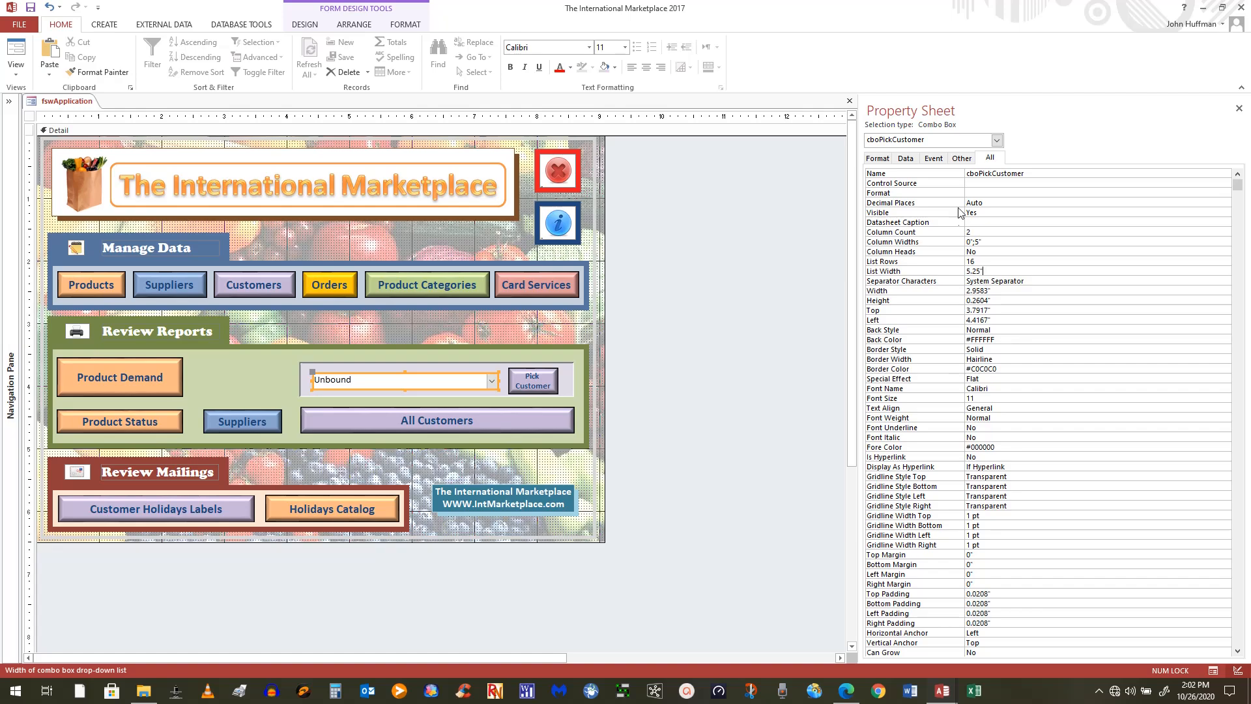
scroll(1043, 488, down, 4)
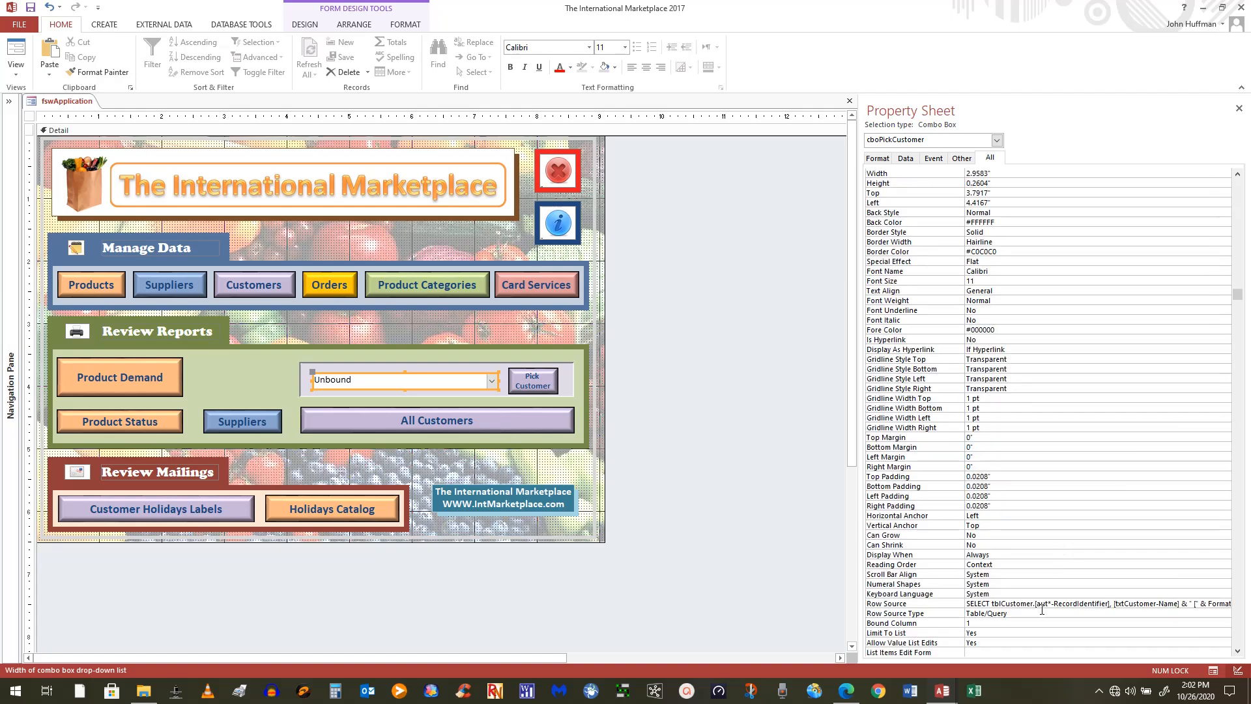
scroll(1043, 497, up, 4)
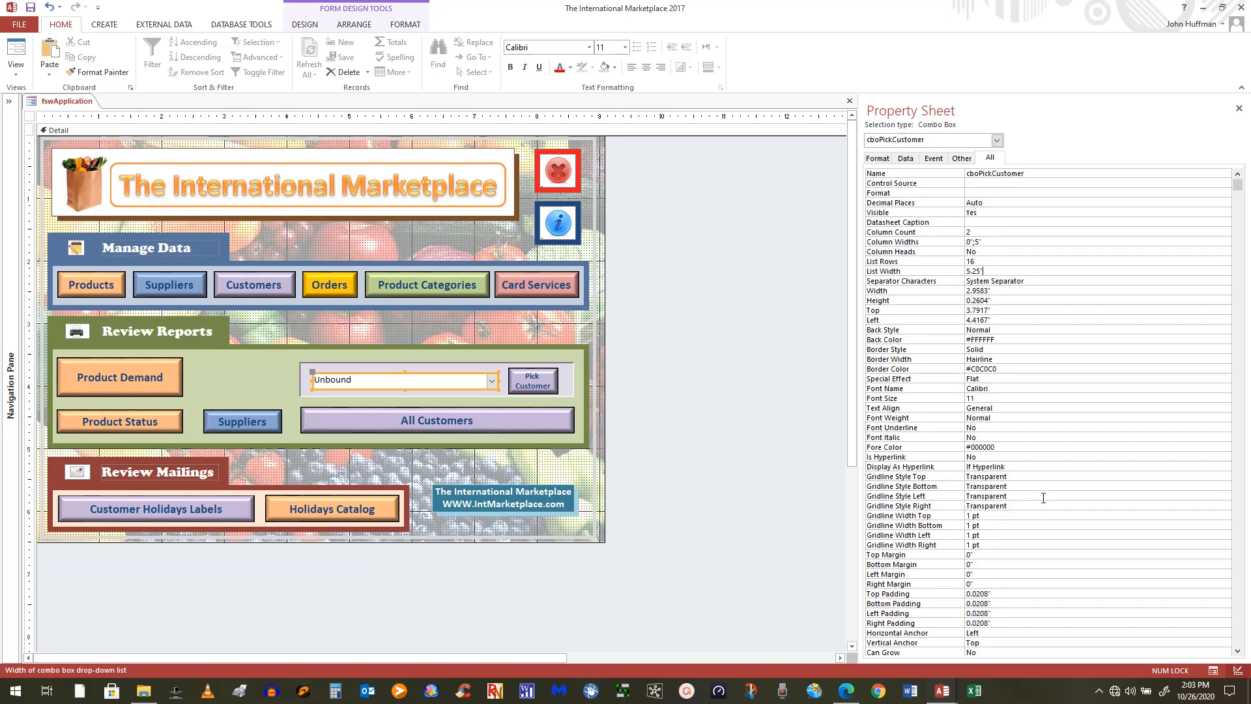
scroll(1044, 497, down, 4)
scroll(1011, 618, down, 1)
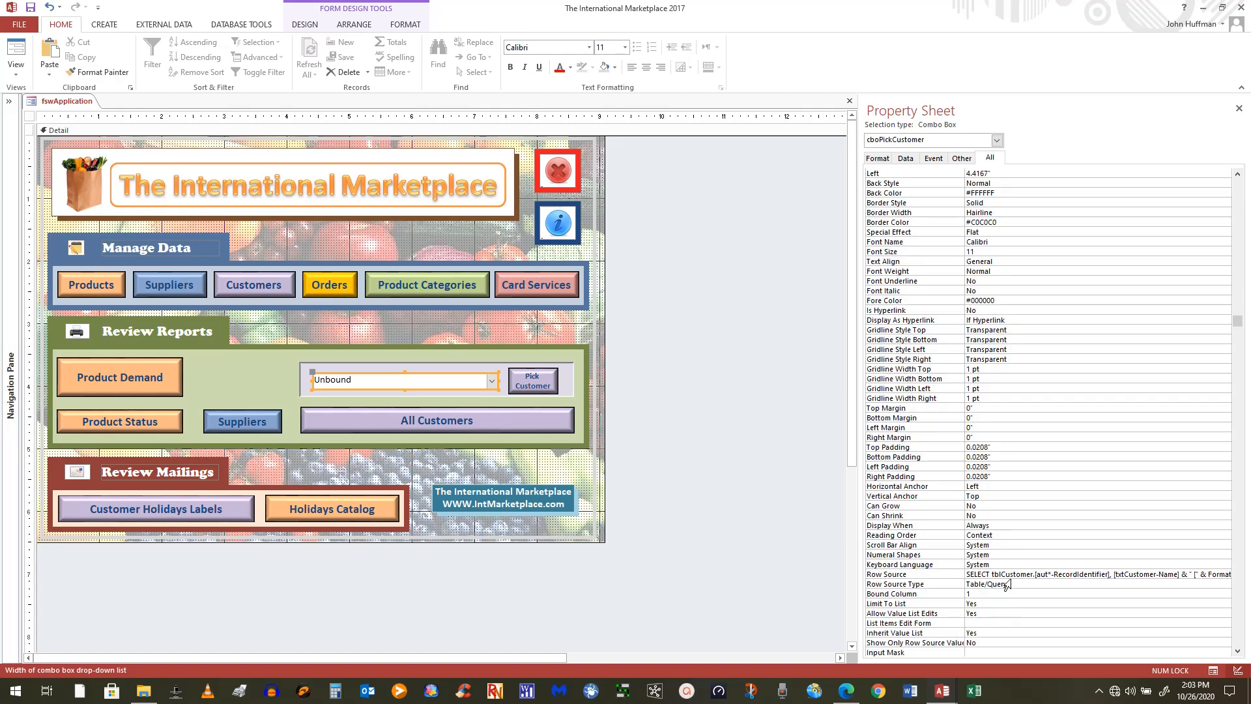
click(1026, 586)
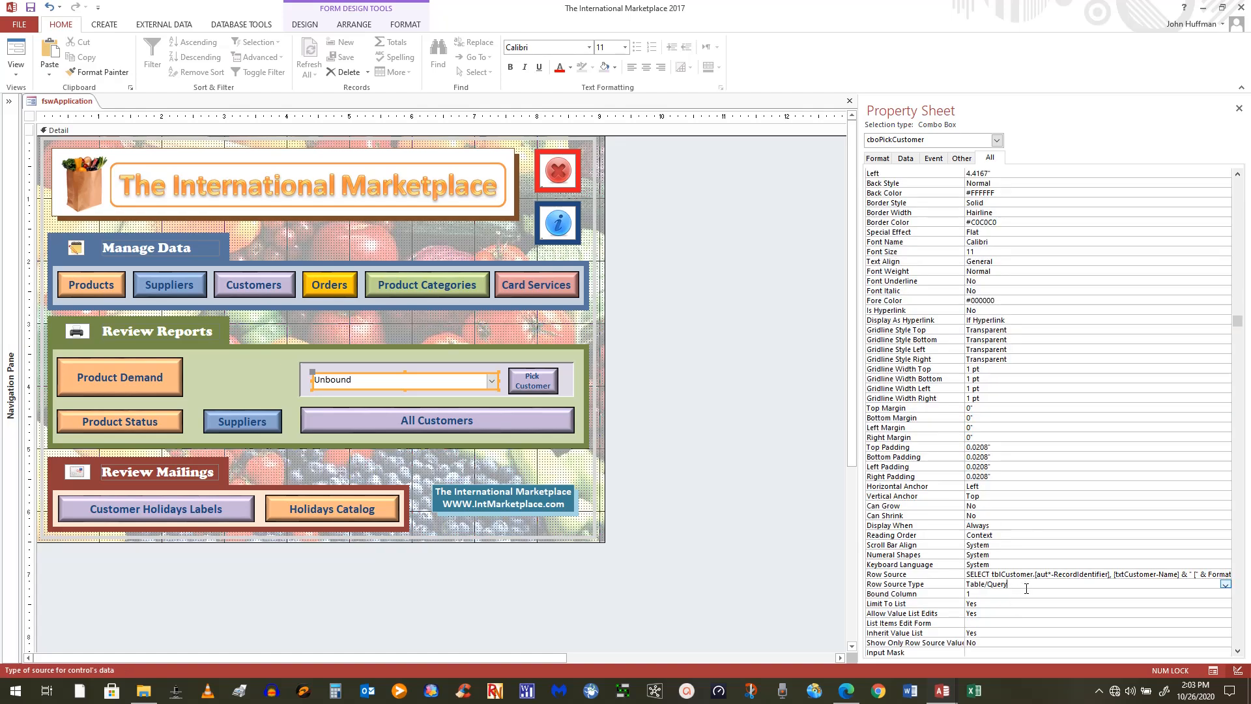
click(1226, 584)
click(1225, 589)
scroll(1041, 454, up, 5)
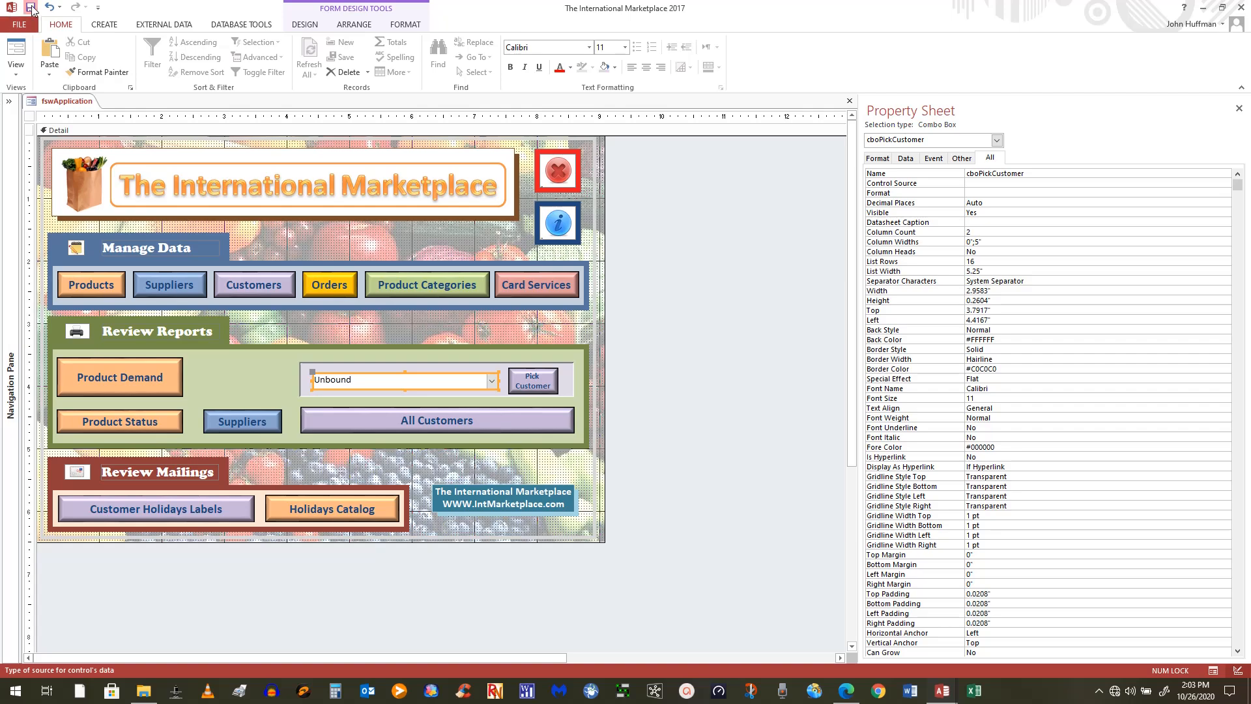
Show the fswApplication form in Form View and expand the customer combo box to check its list
click(16, 52)
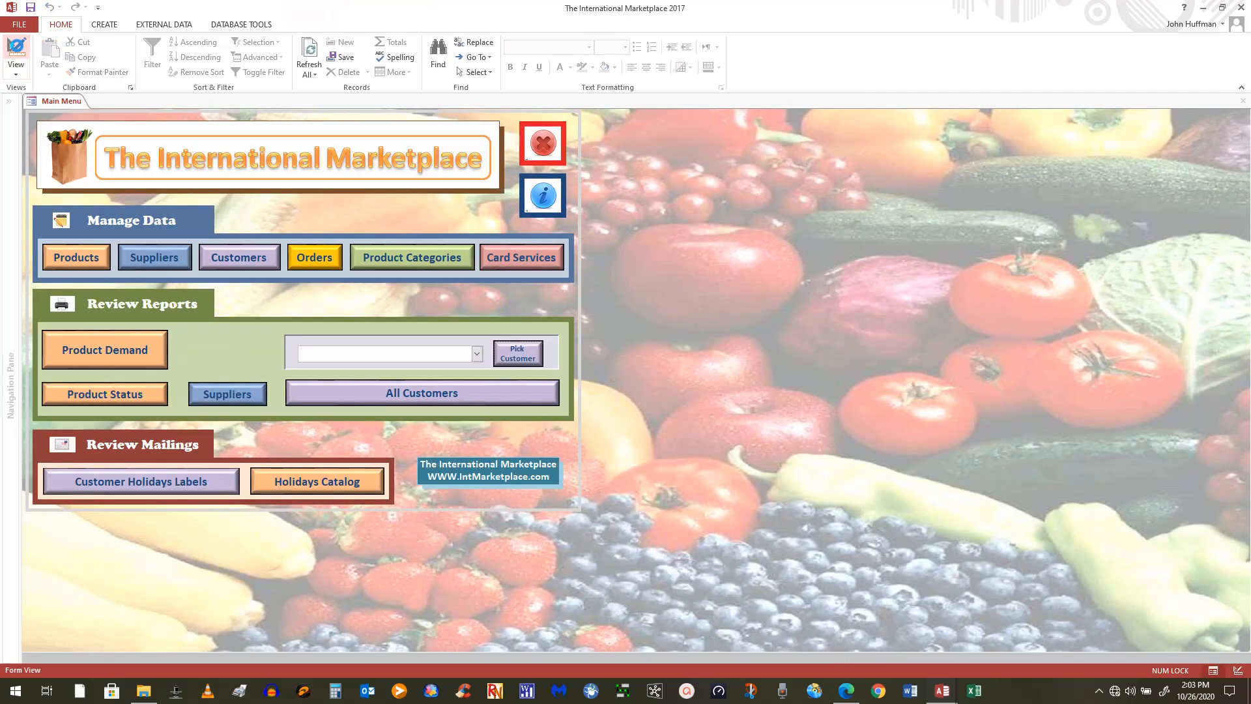
click(477, 356)
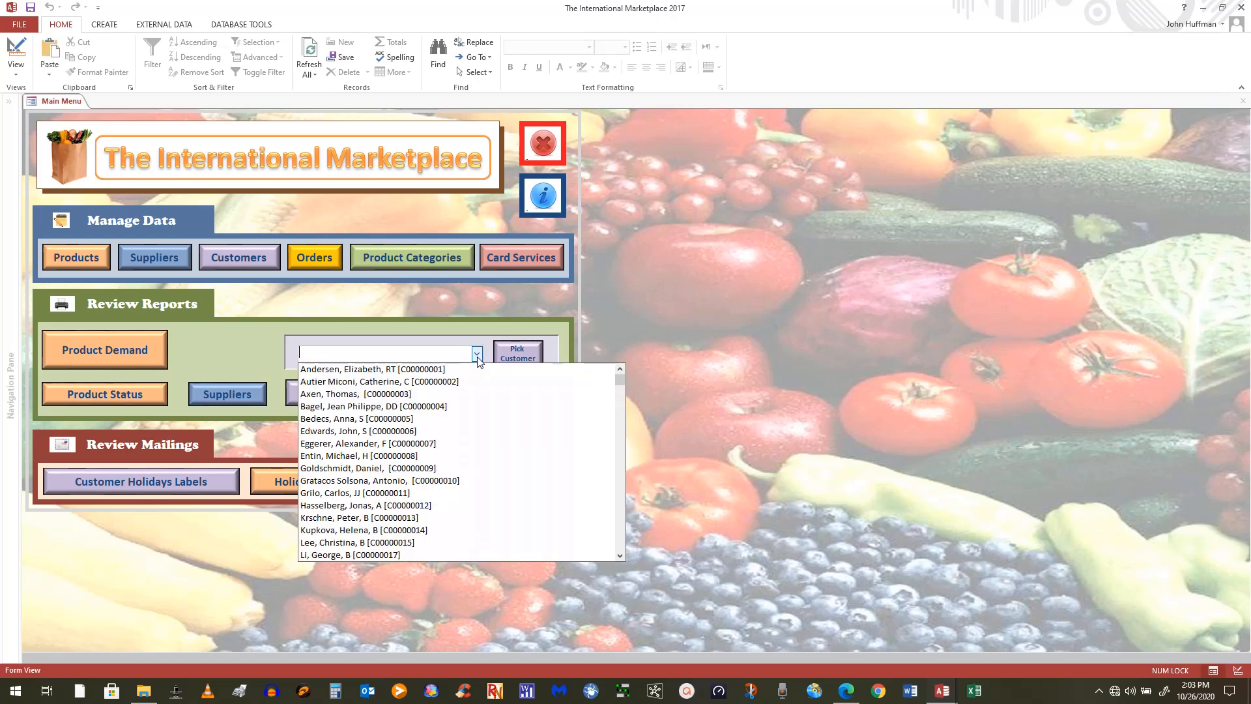
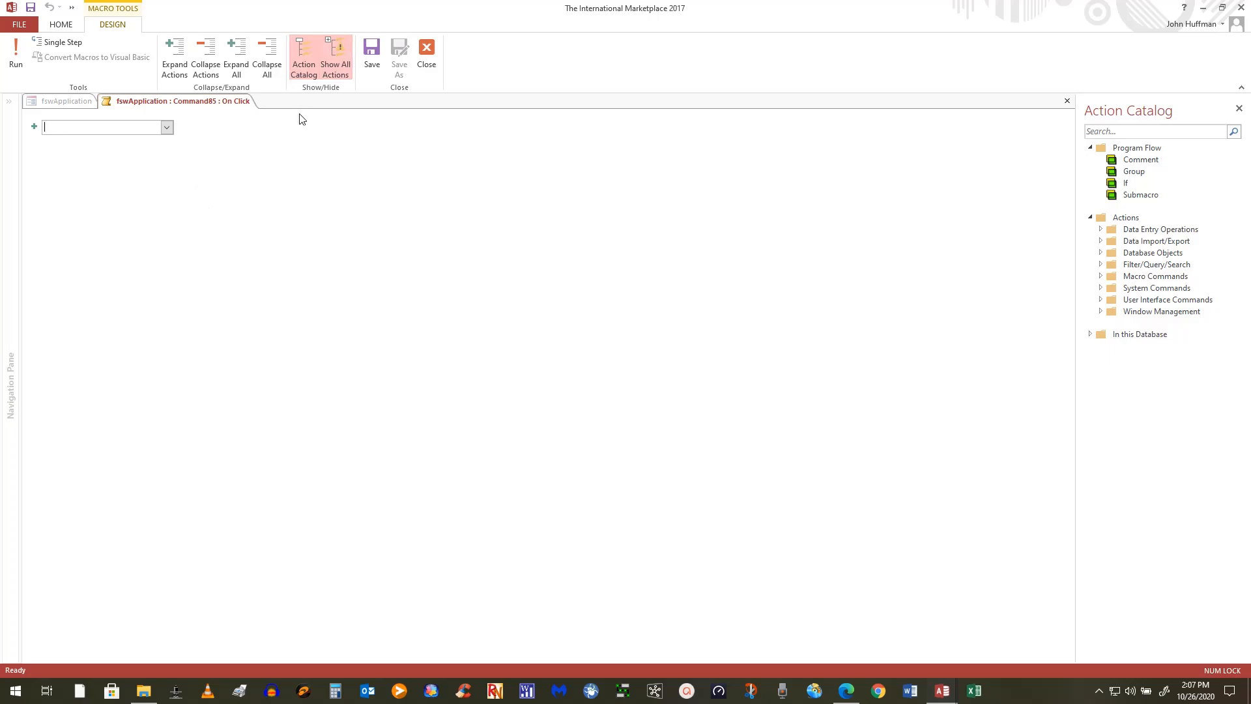
Add an OpenReport action to the command button's On Click macro, with rptCustomerOrders as its Report Name
click(336, 70)
click(167, 129)
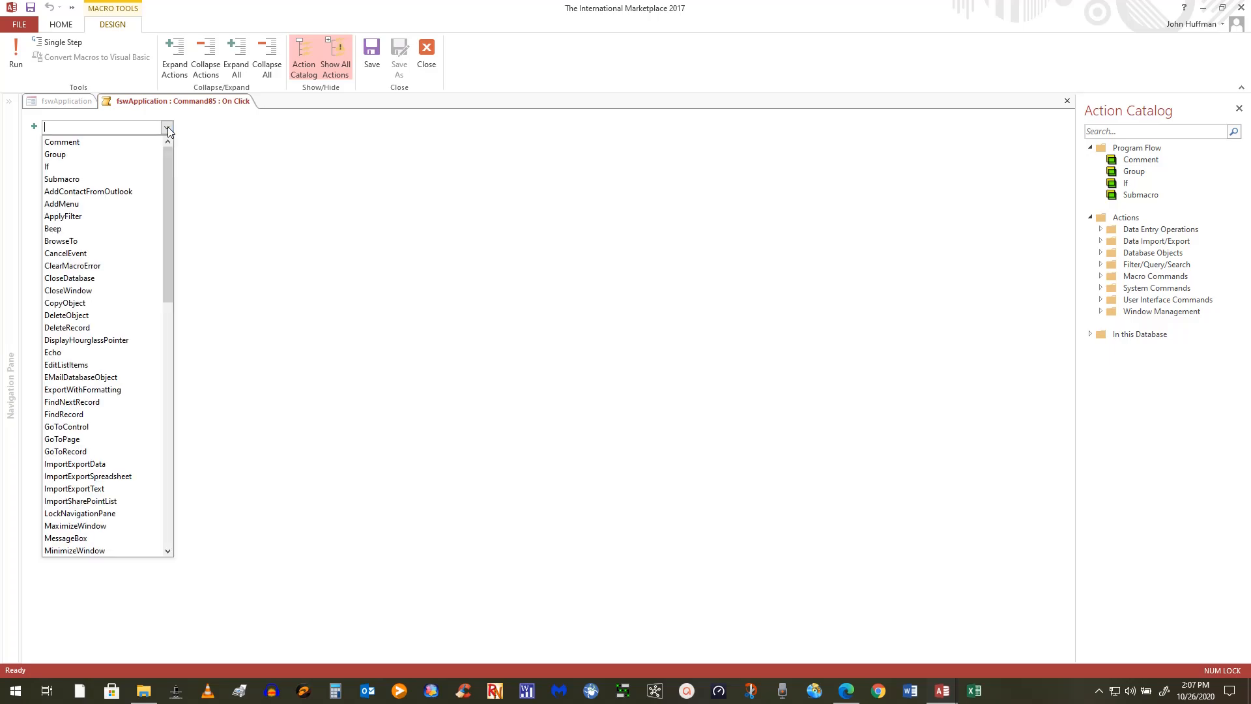
drag(165, 167, 164, 324)
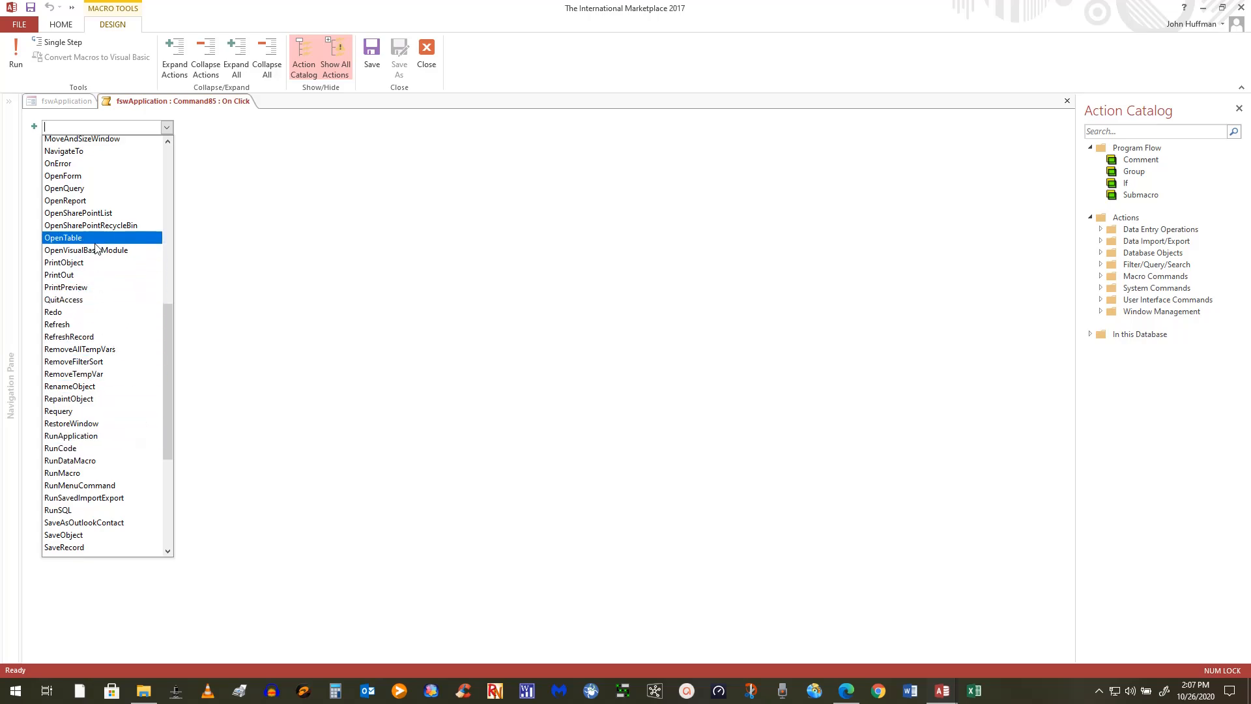
click(104, 201)
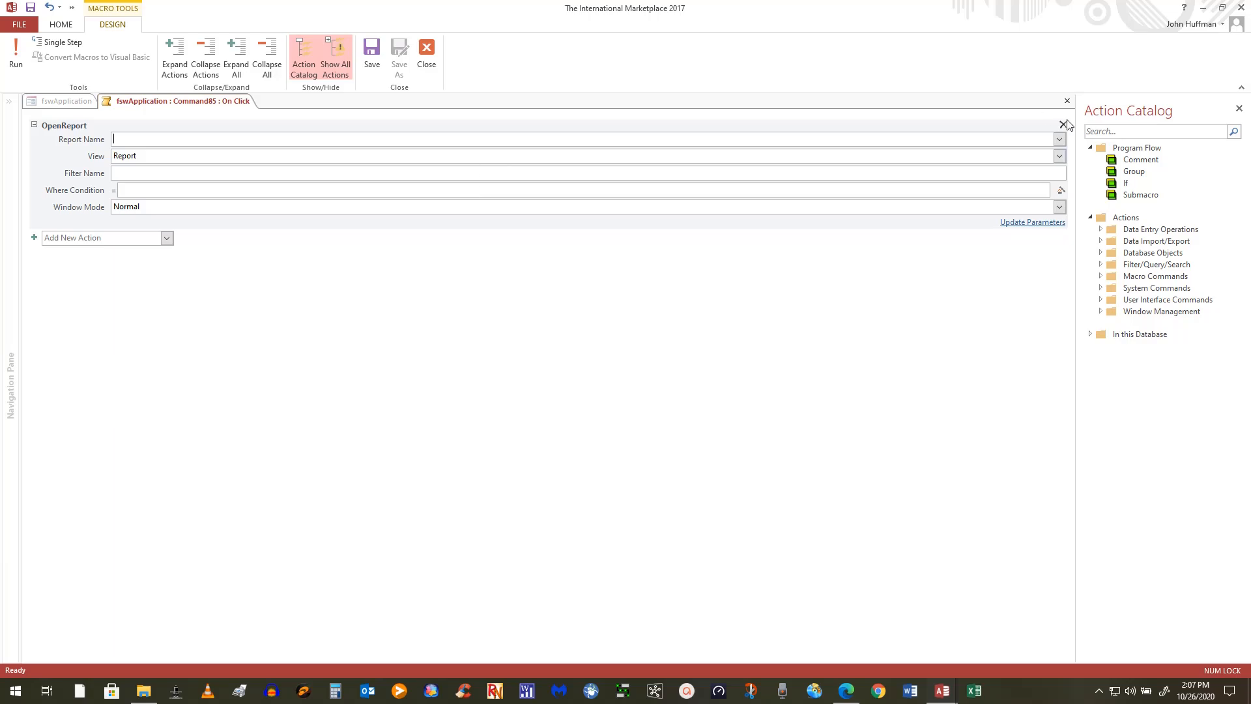
click(1059, 141)
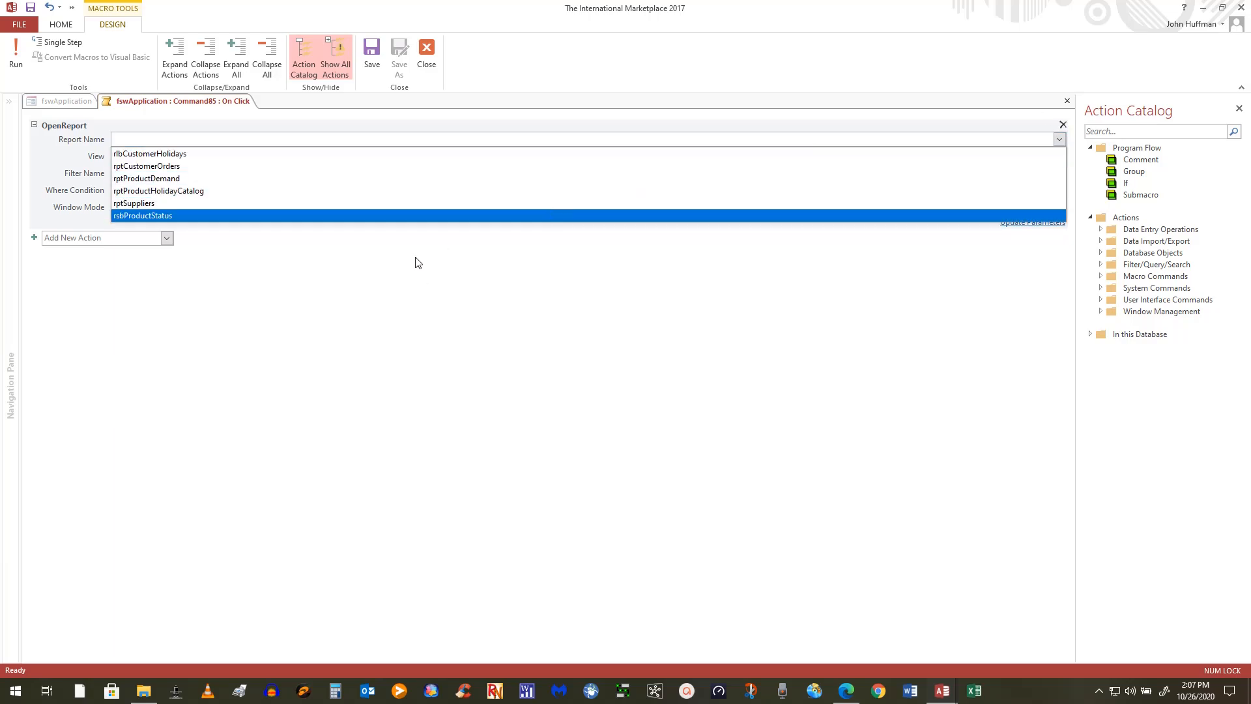
click(387, 166)
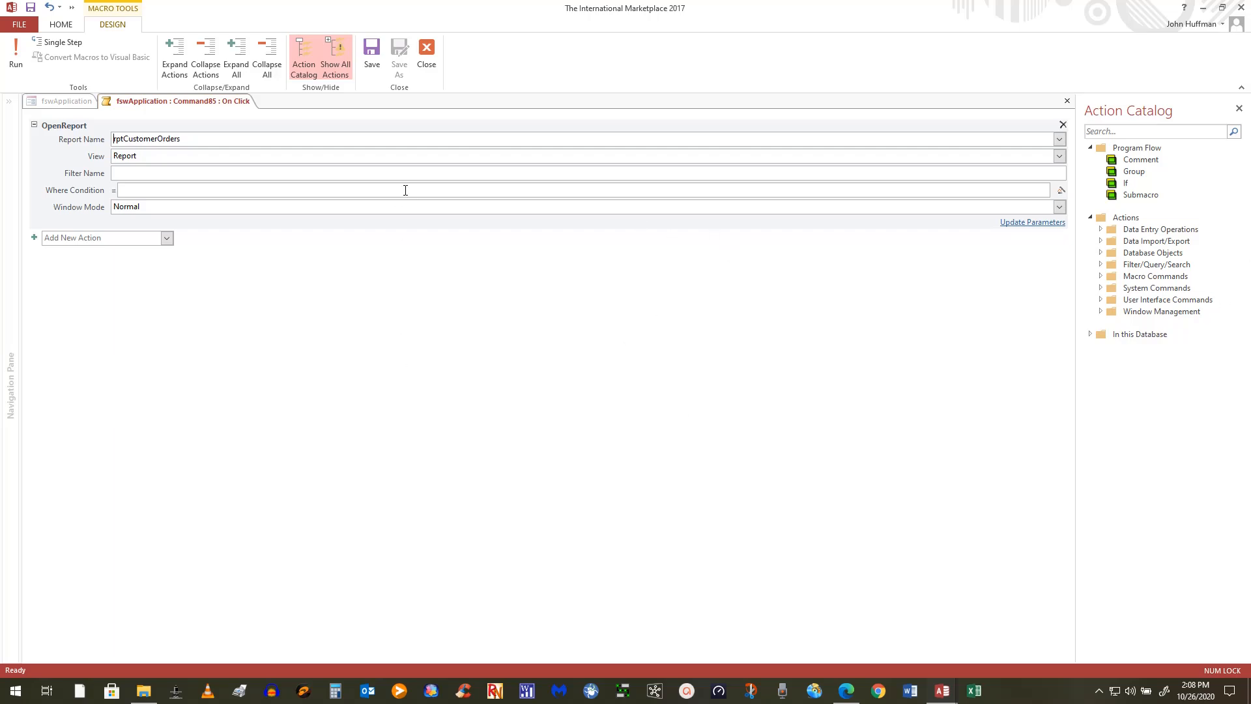
Find the Step 02 OpenReport macro settings on page 20 of the lesson PDF
mouse_move(432, 191)
mouse_move(201, 175)
click(847, 692)
scroll(485, 398, up, 2)
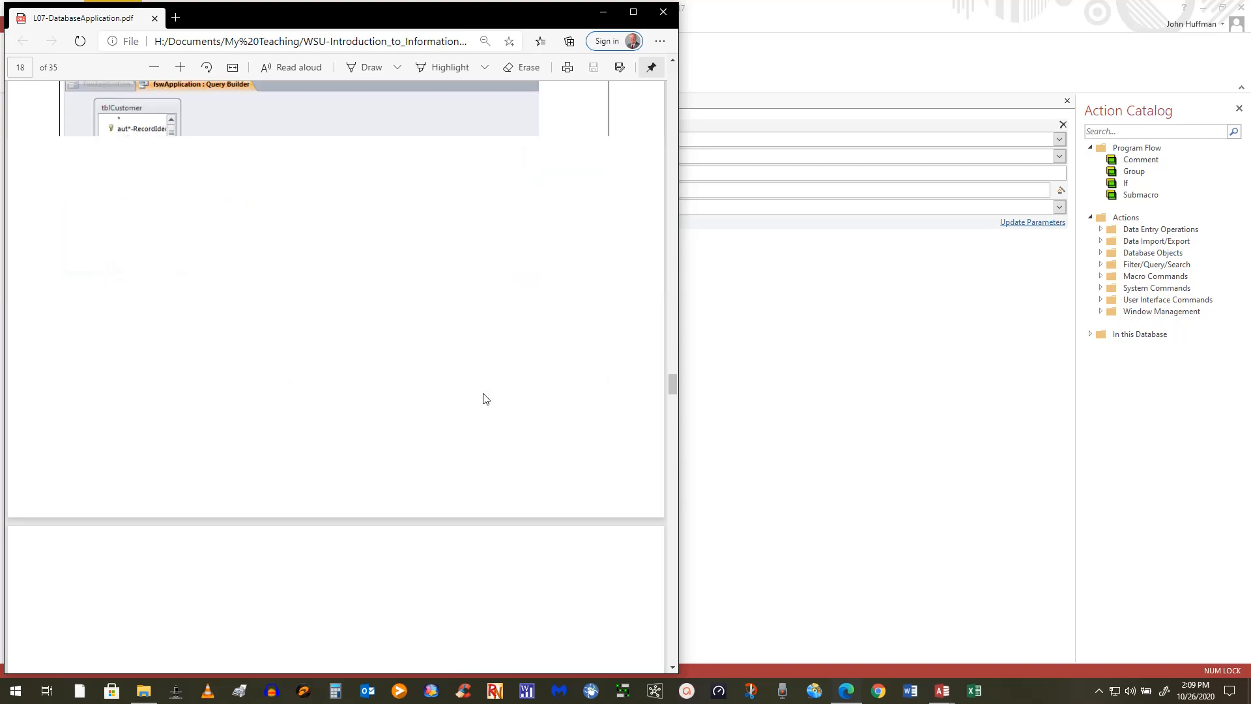
scroll(432, 400, up, 1)
scroll(431, 401, down, 3)
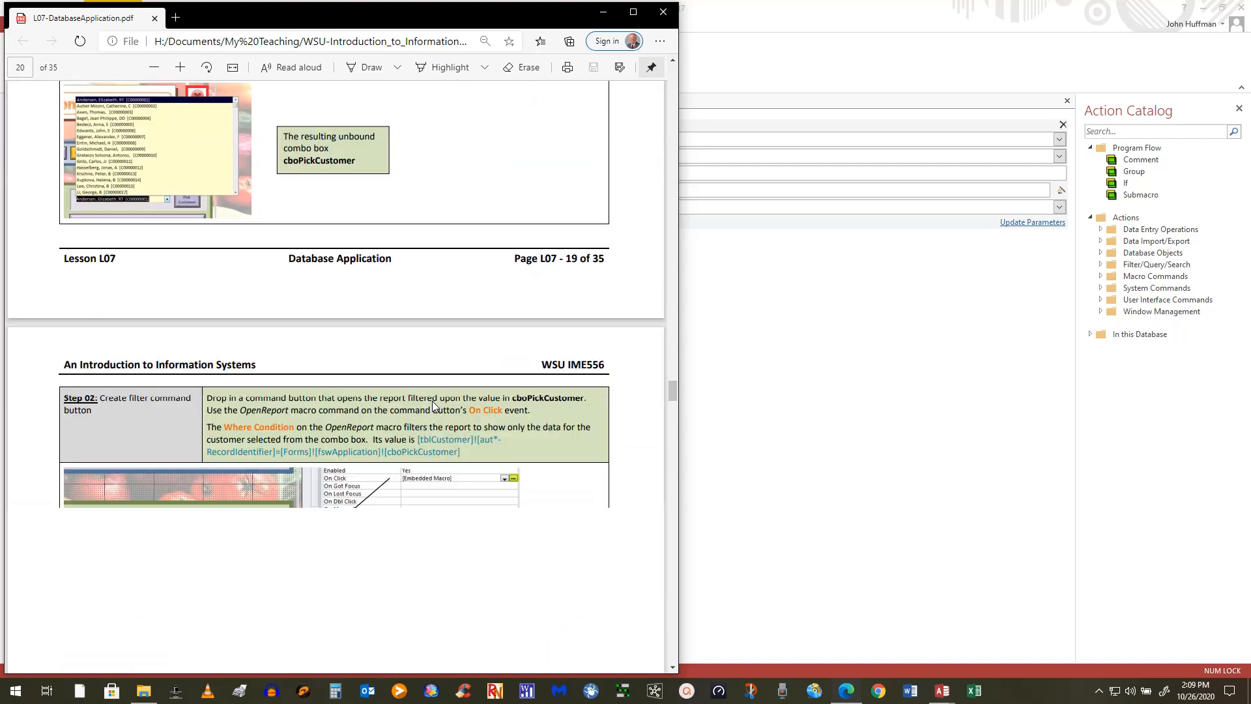
scroll(432, 401, down, 4)
scroll(434, 405, down, 1)
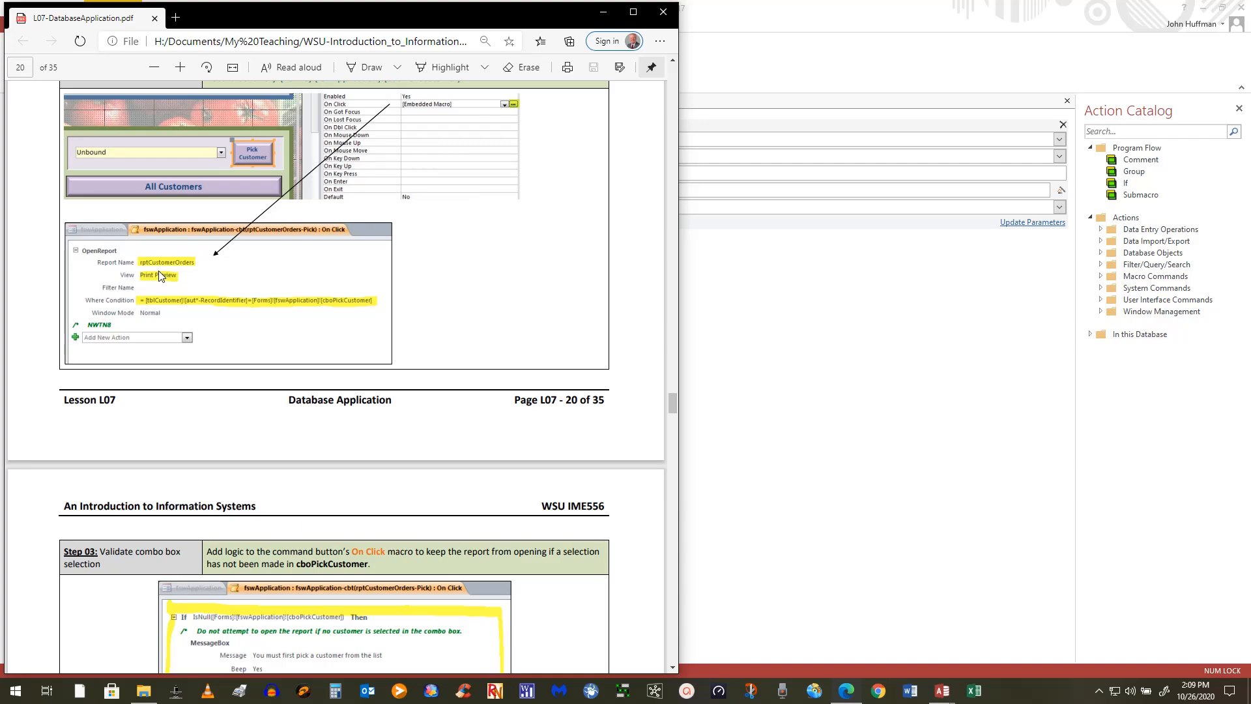
Return to the macro and set the OpenReport action's View to Print Preview
click(810, 452)
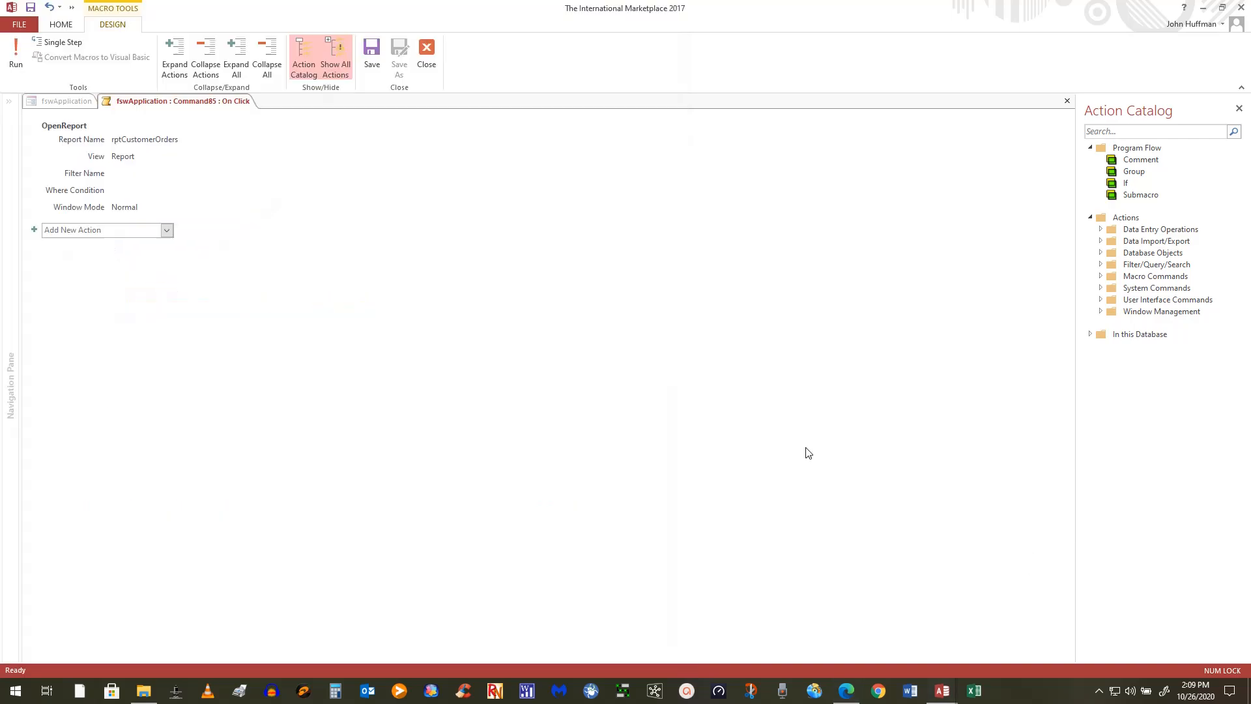
click(167, 156)
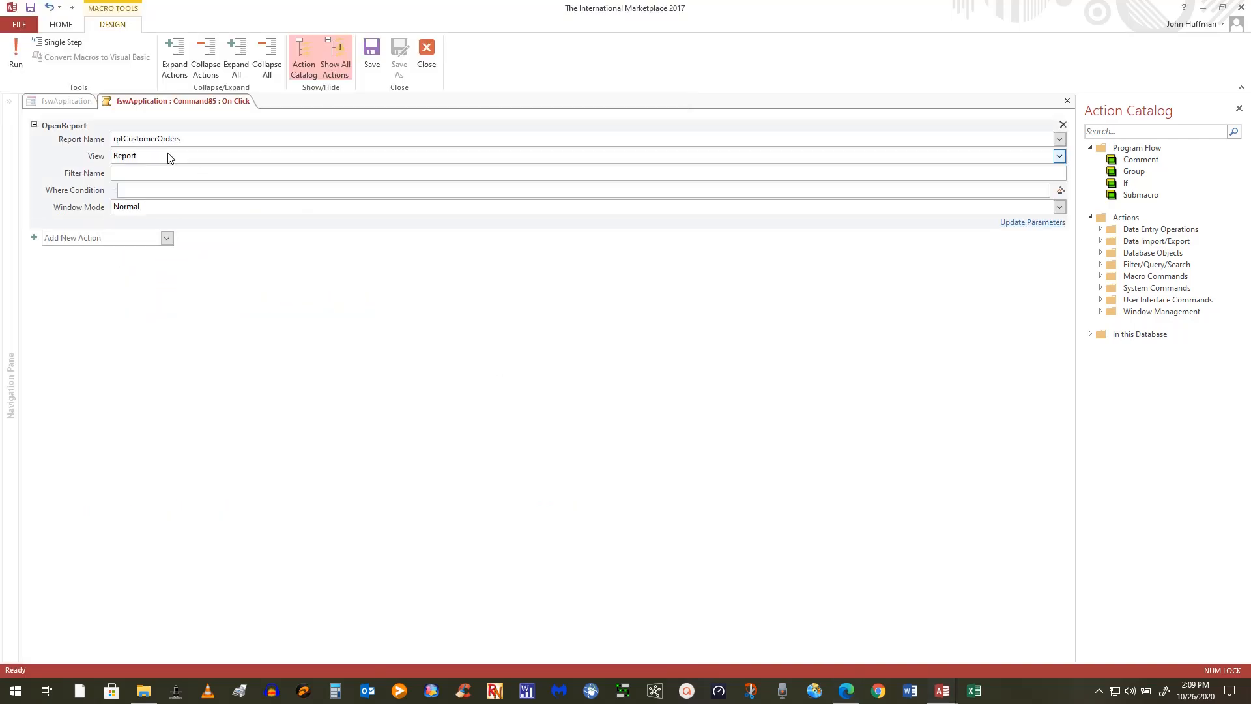
click(1058, 155)
click(189, 198)
click(260, 364)
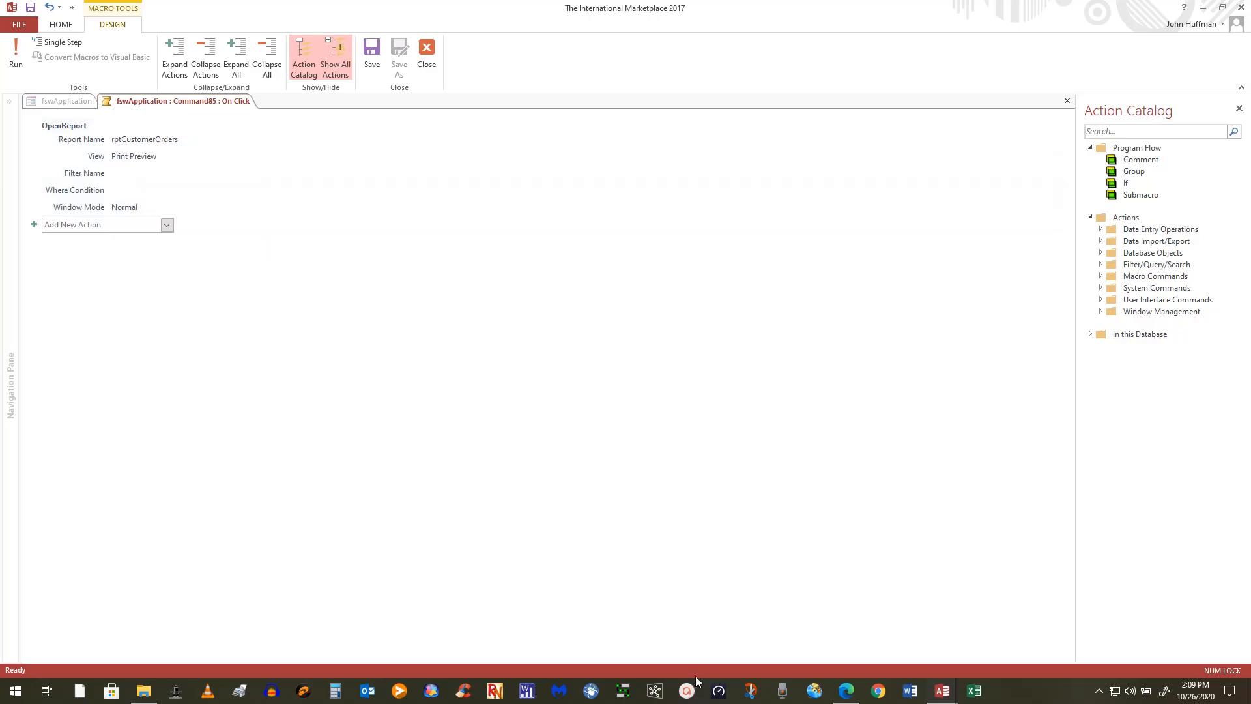
Switch to the lesson PDF and examine the Where Condition value given in Step 02 on page 20
click(846, 690)
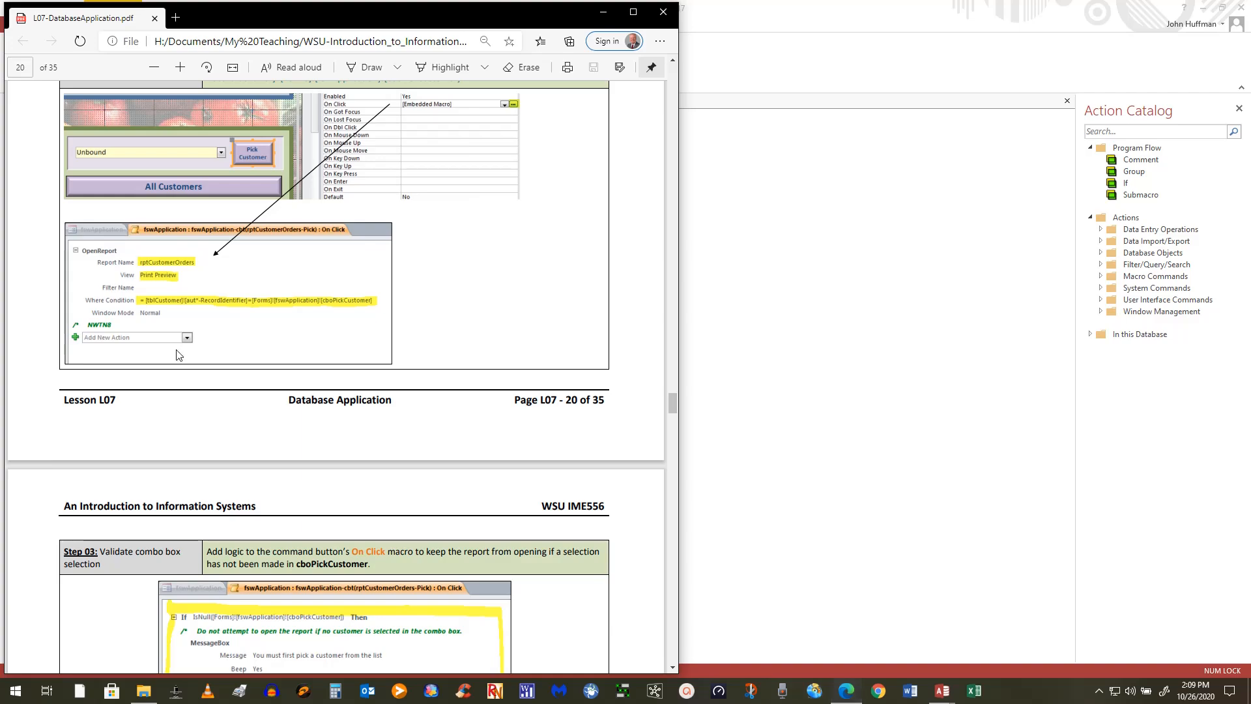
scroll(344, 304, up, 2)
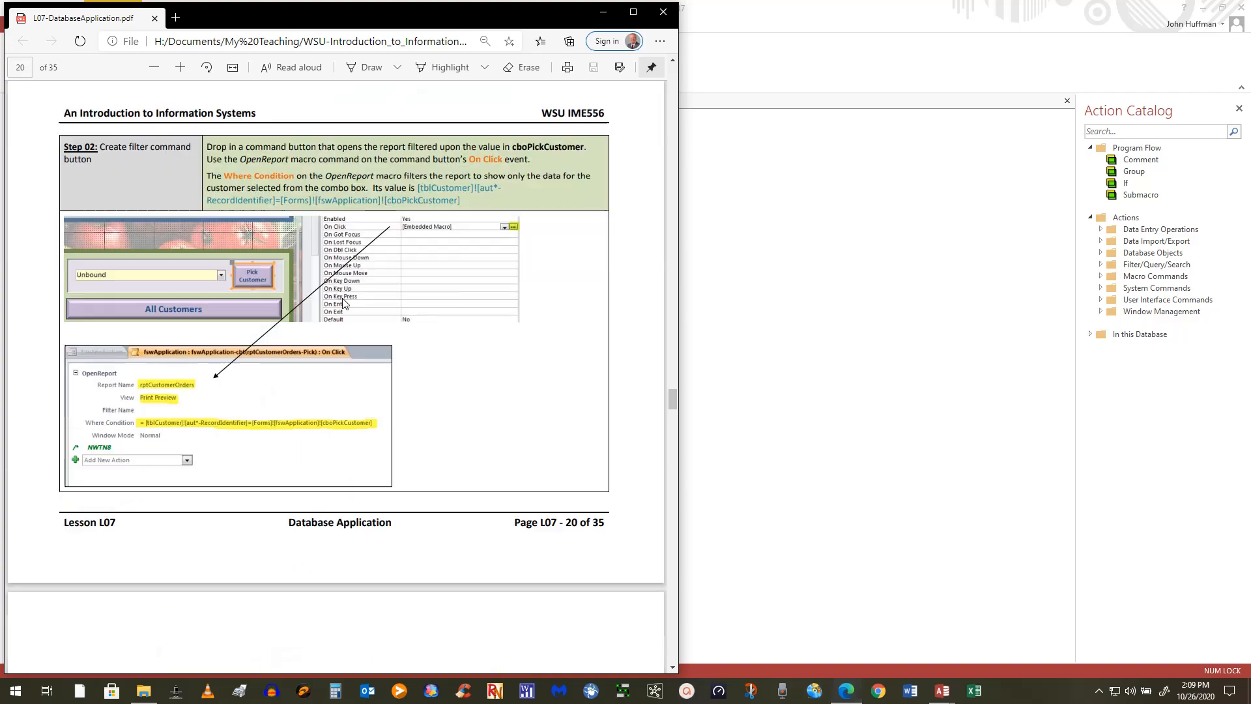
scroll(344, 303, down, 1)
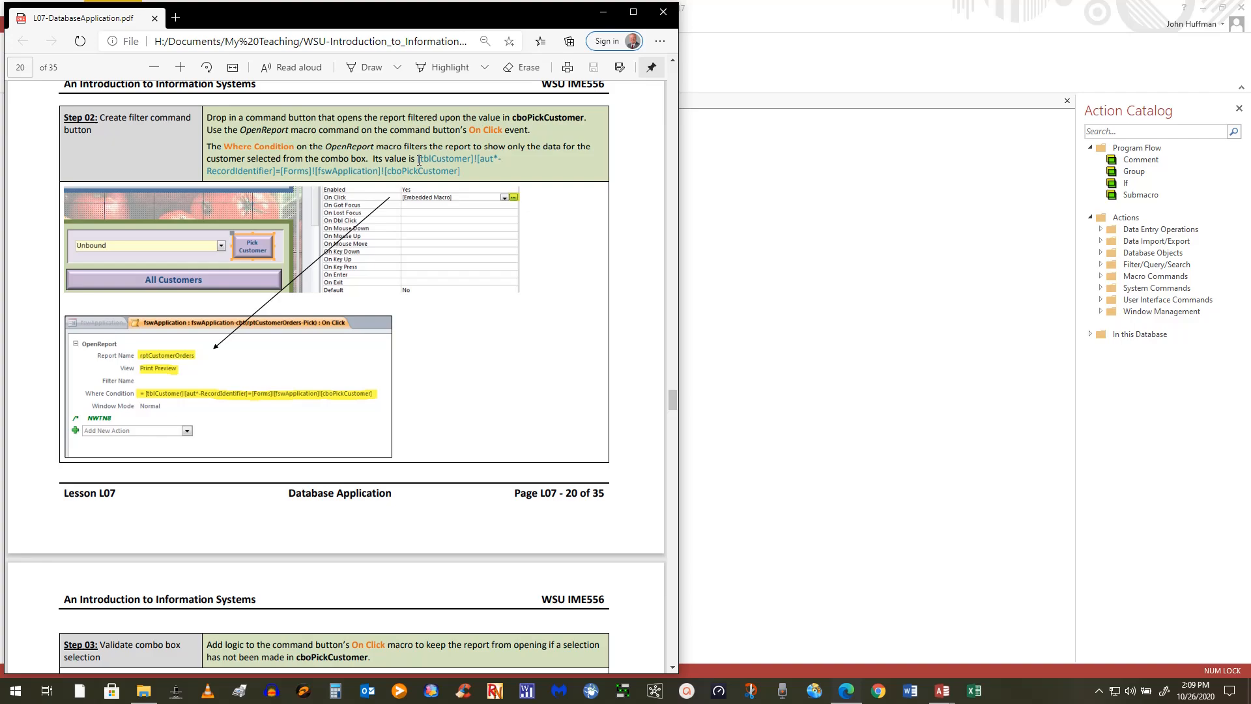
drag(427, 164, 441, 171)
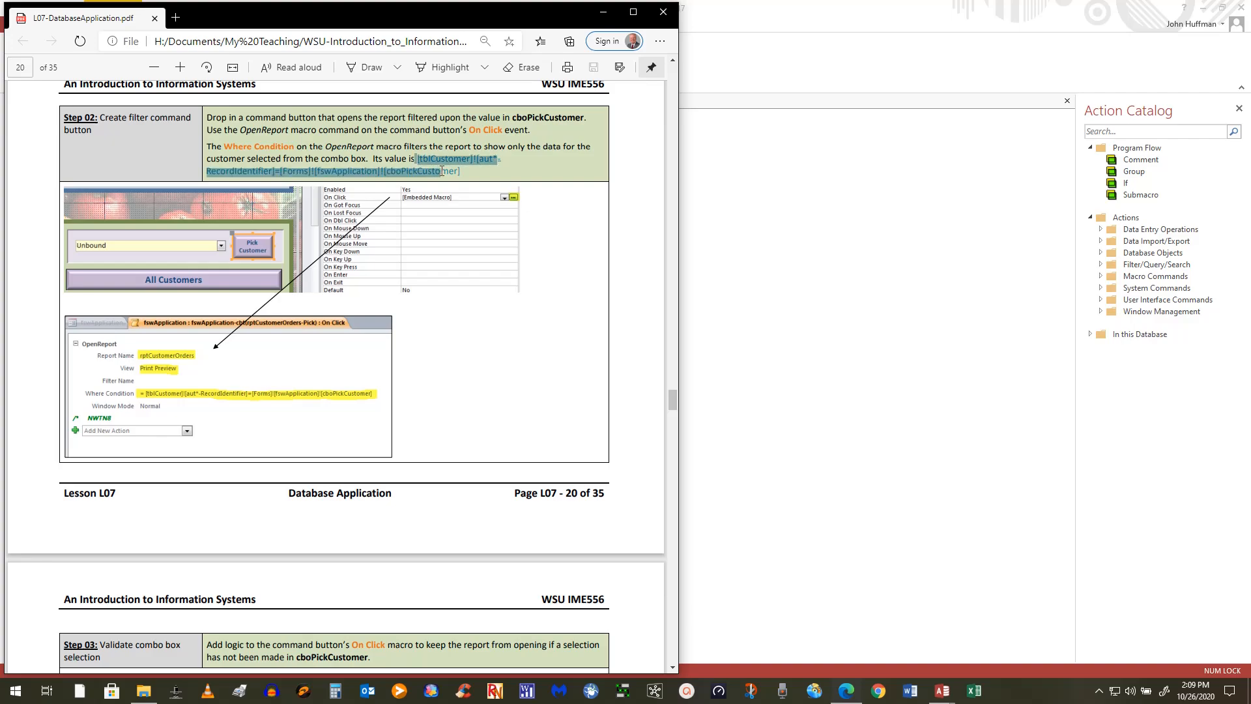
click(532, 469)
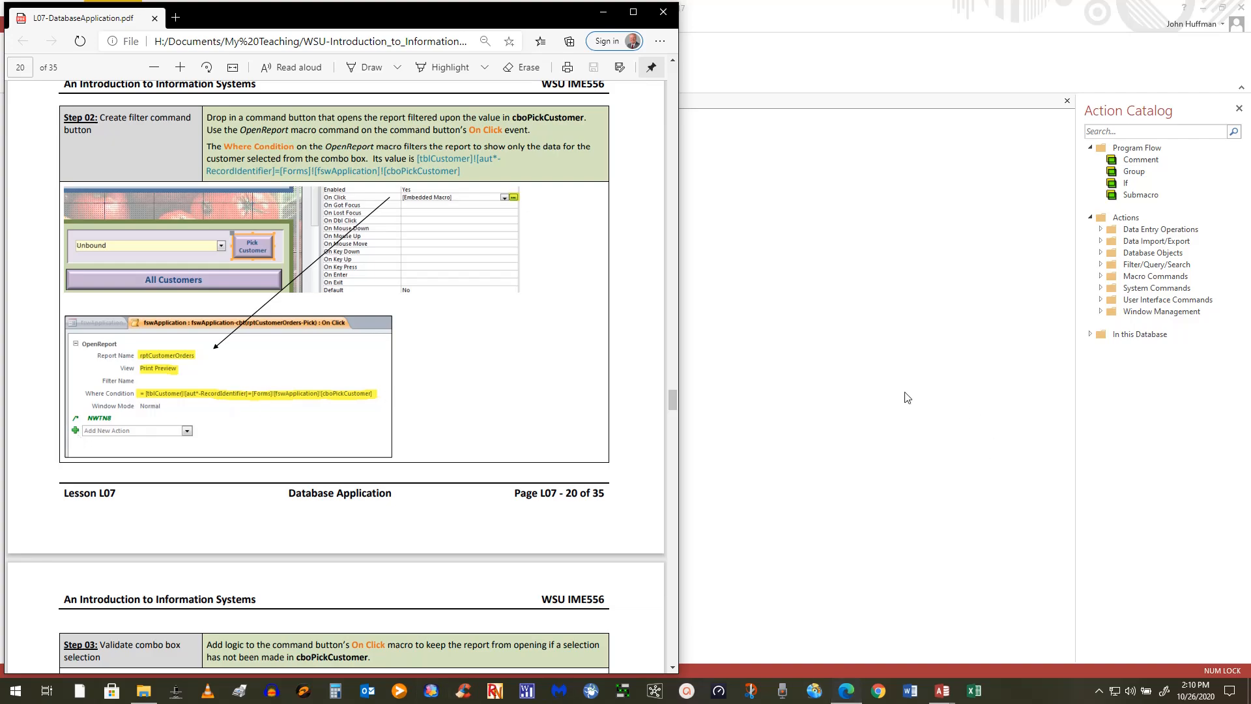
Return to the macro and start the OpenReport Where Condition in the Expression Builder with [tblCustomer]![aut*-RecordIdentifier] =
click(882, 447)
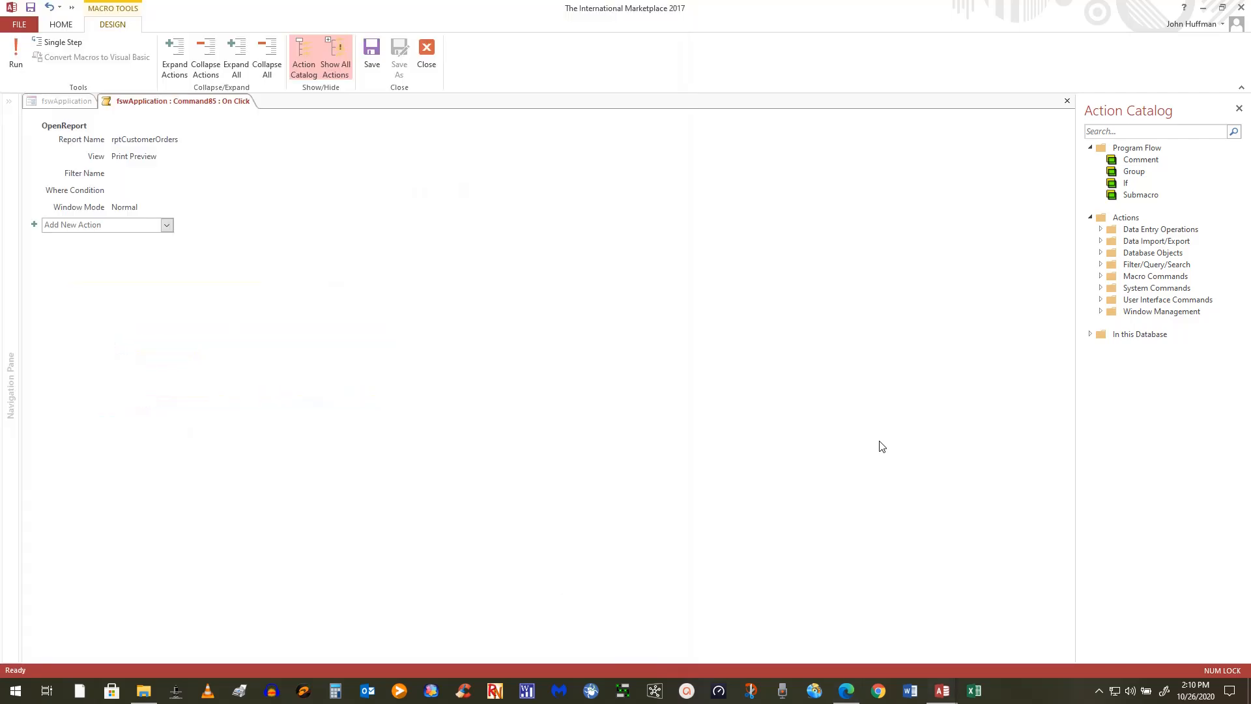
click(128, 192)
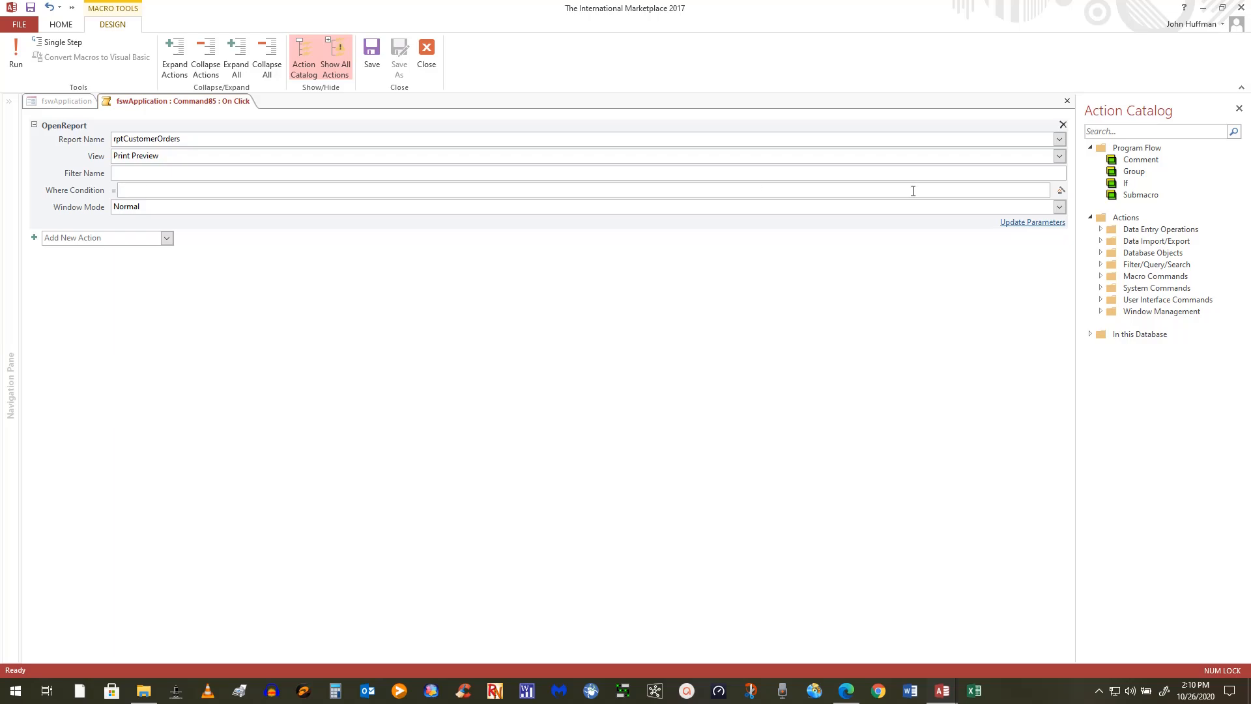
click(1062, 192)
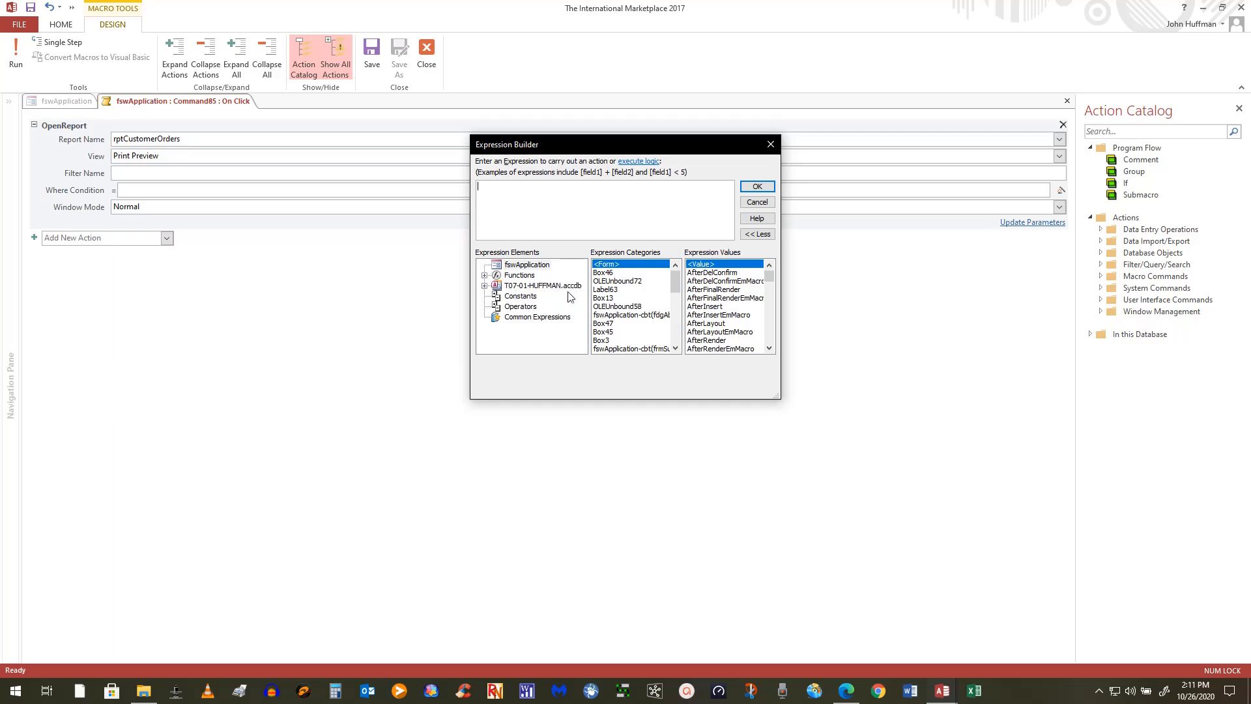
click(484, 286)
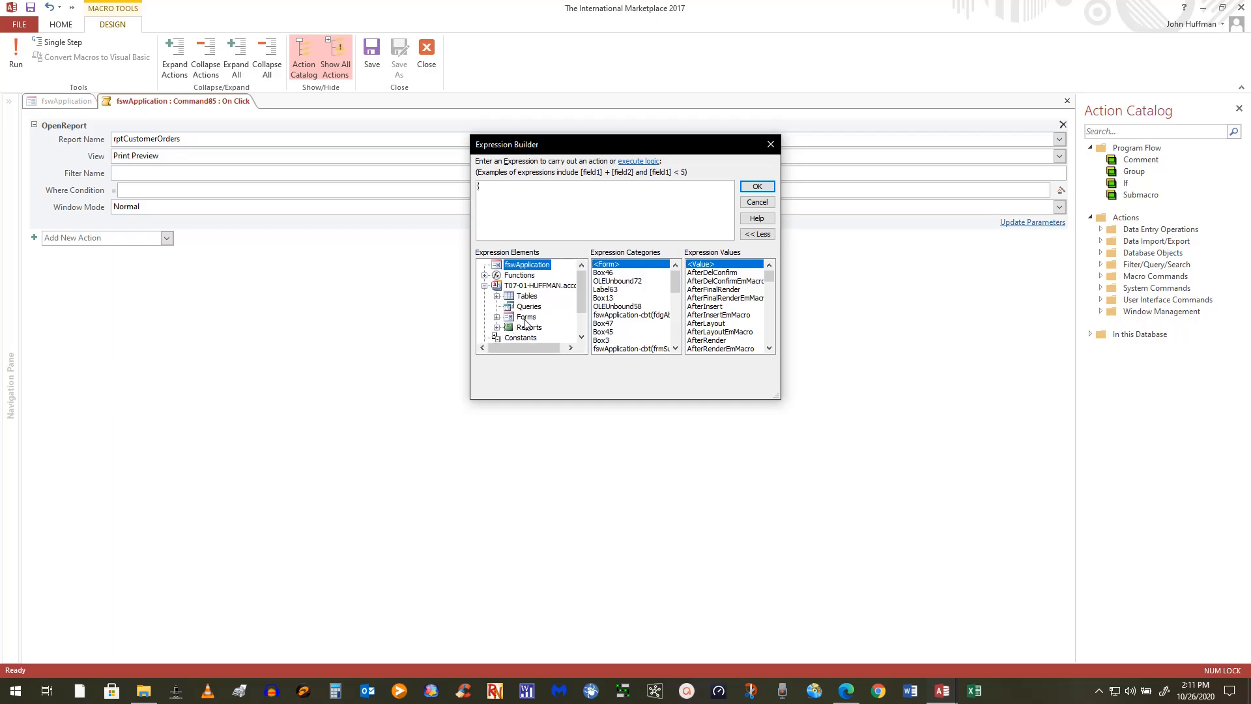
click(496, 297)
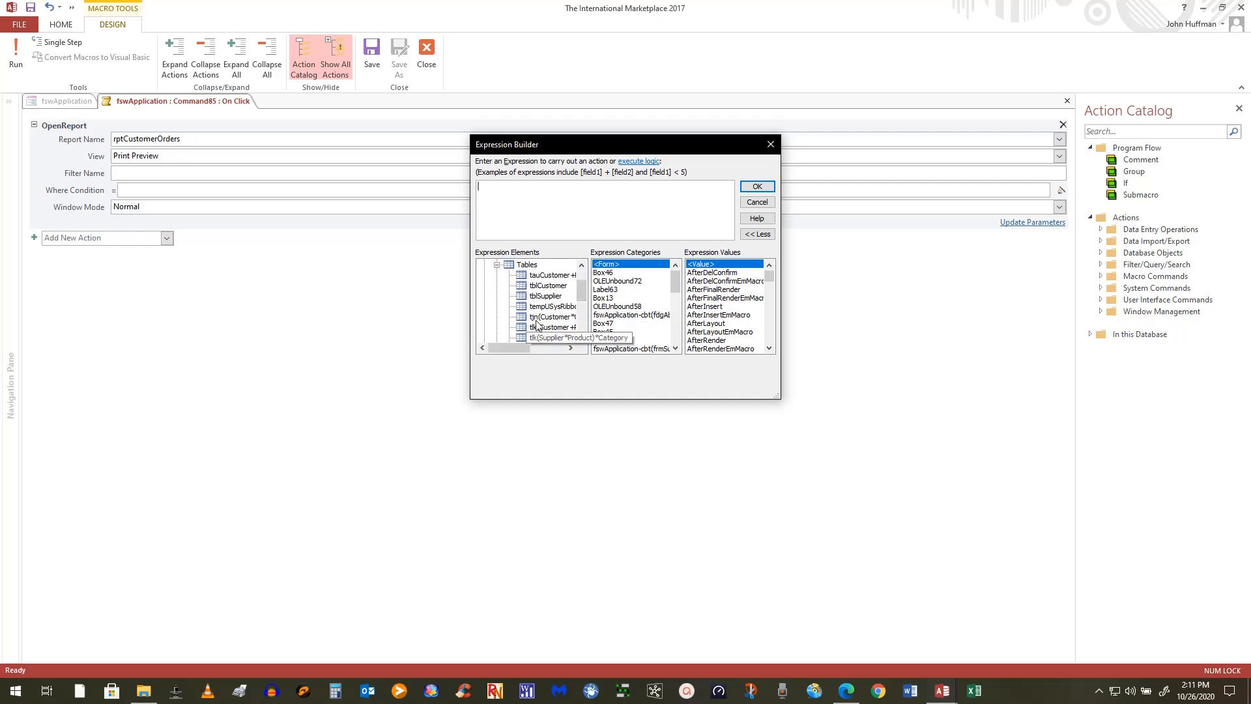
click(544, 286)
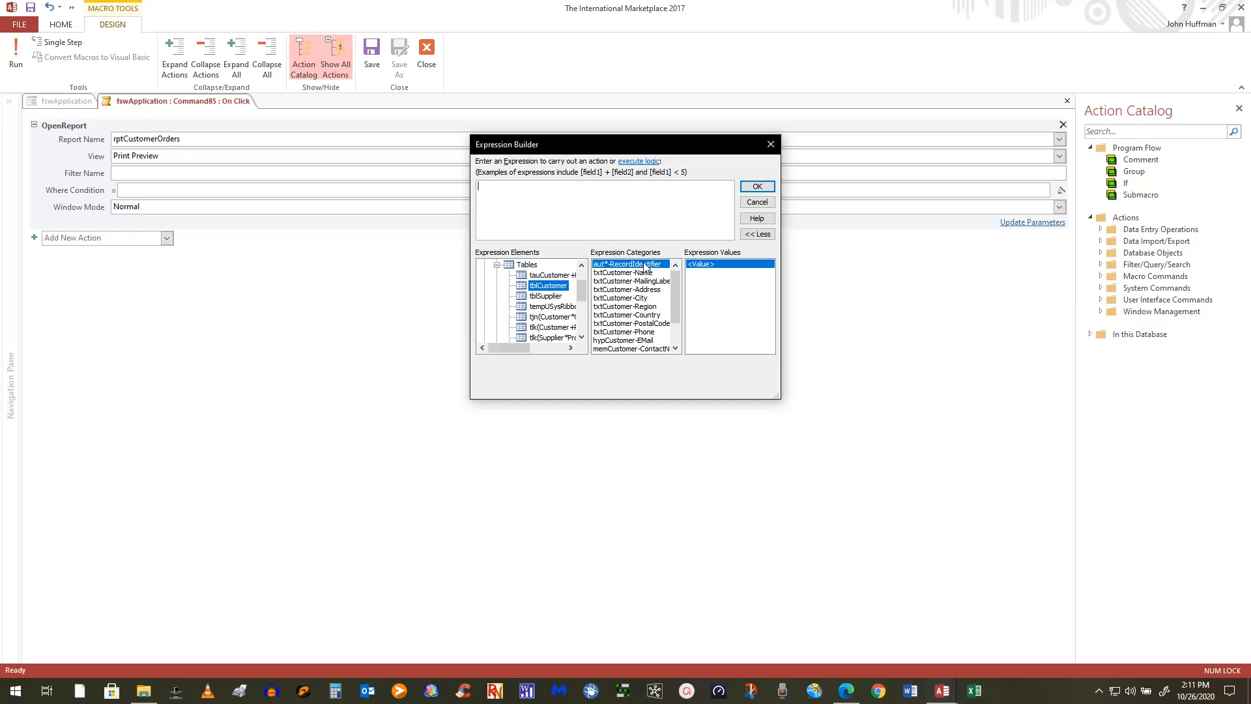
double_click(605, 264)
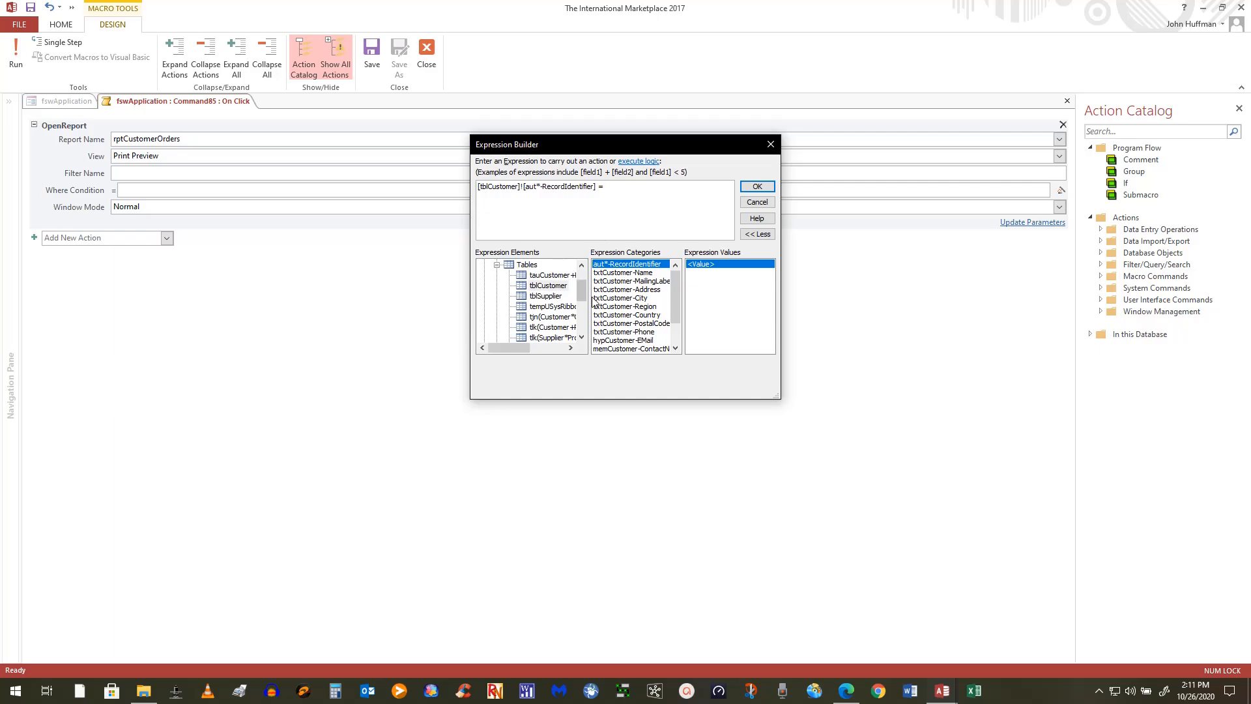
Try to complete the expression with cboPickCustomer from the top-level fswApplication element, and delete the inserted reference
scroll(584, 280, up, 1)
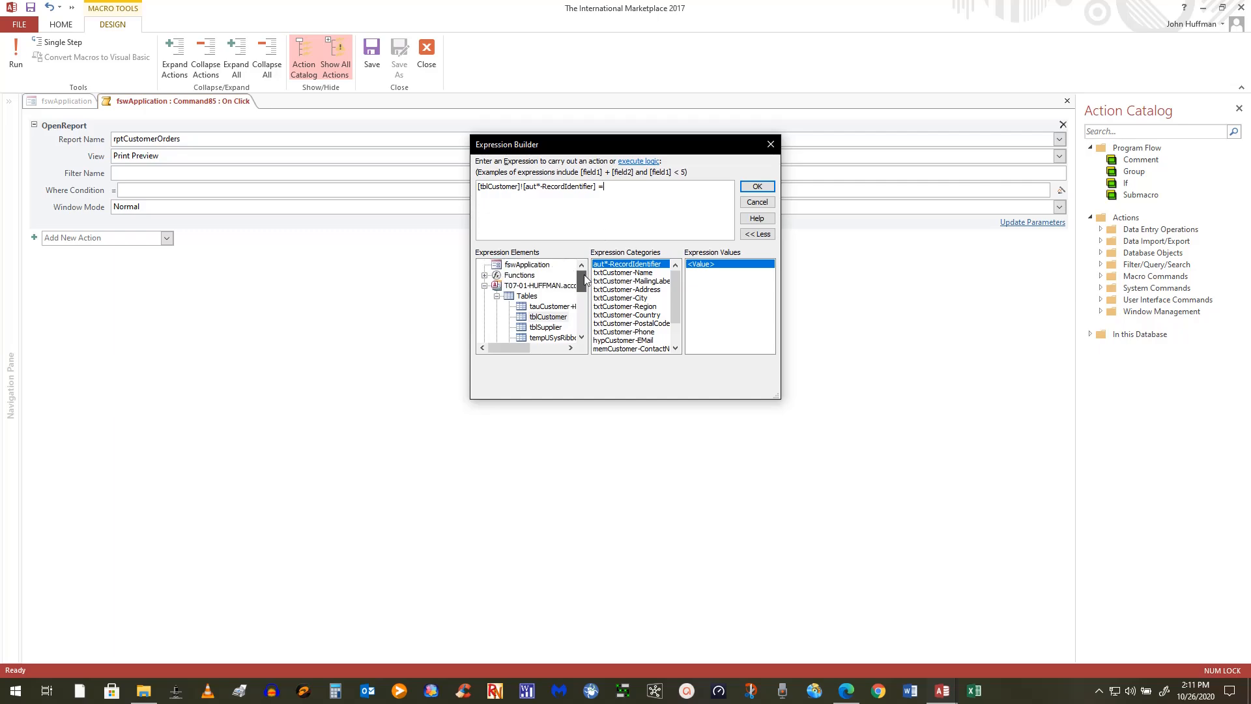
click(523, 266)
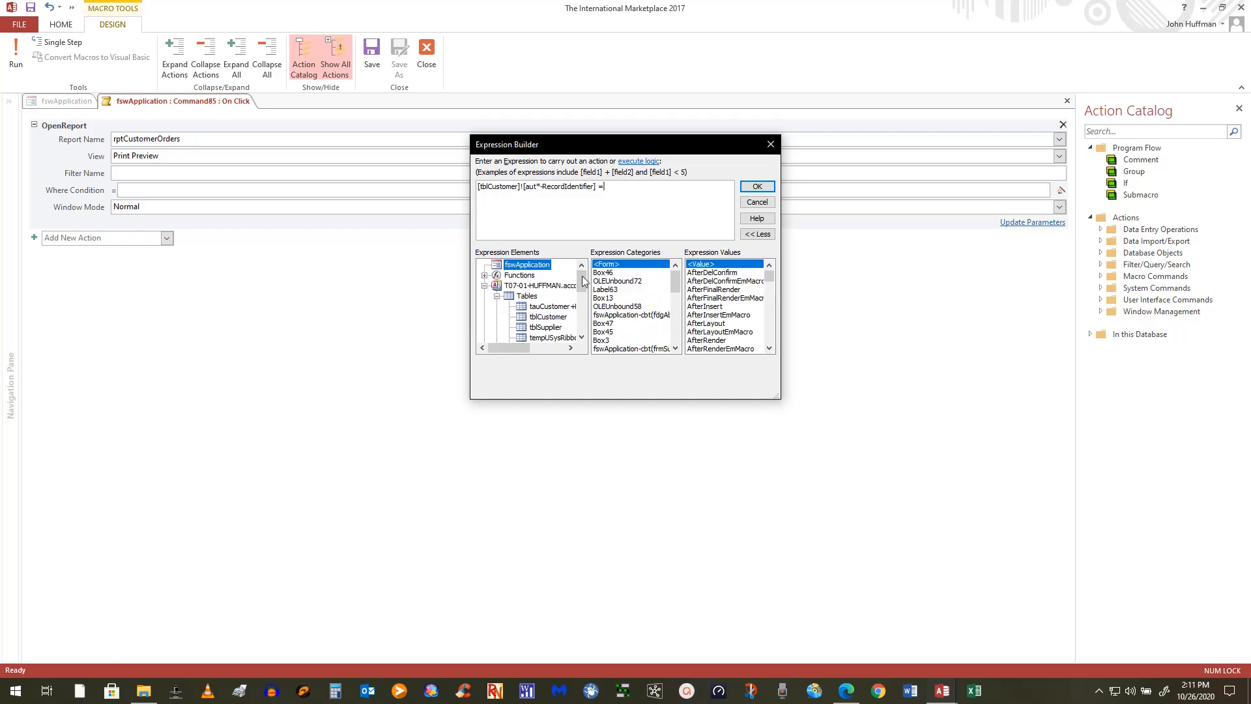
drag(677, 285, 684, 335)
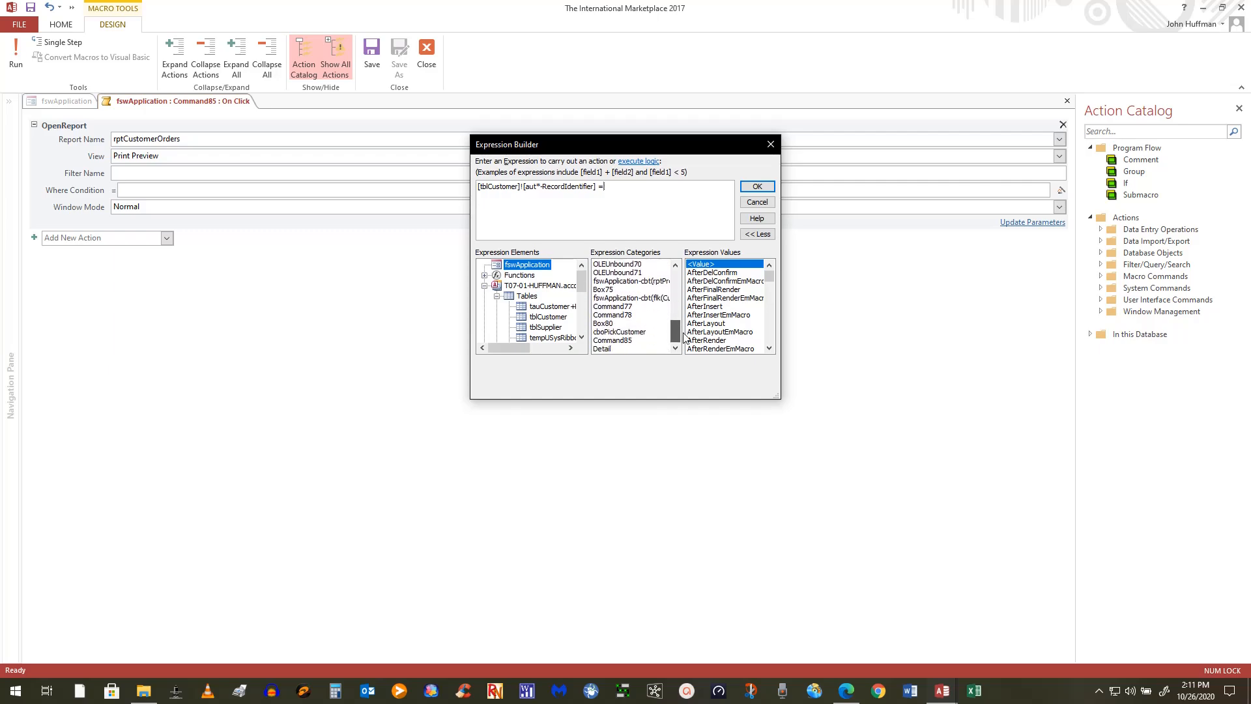
click(632, 333)
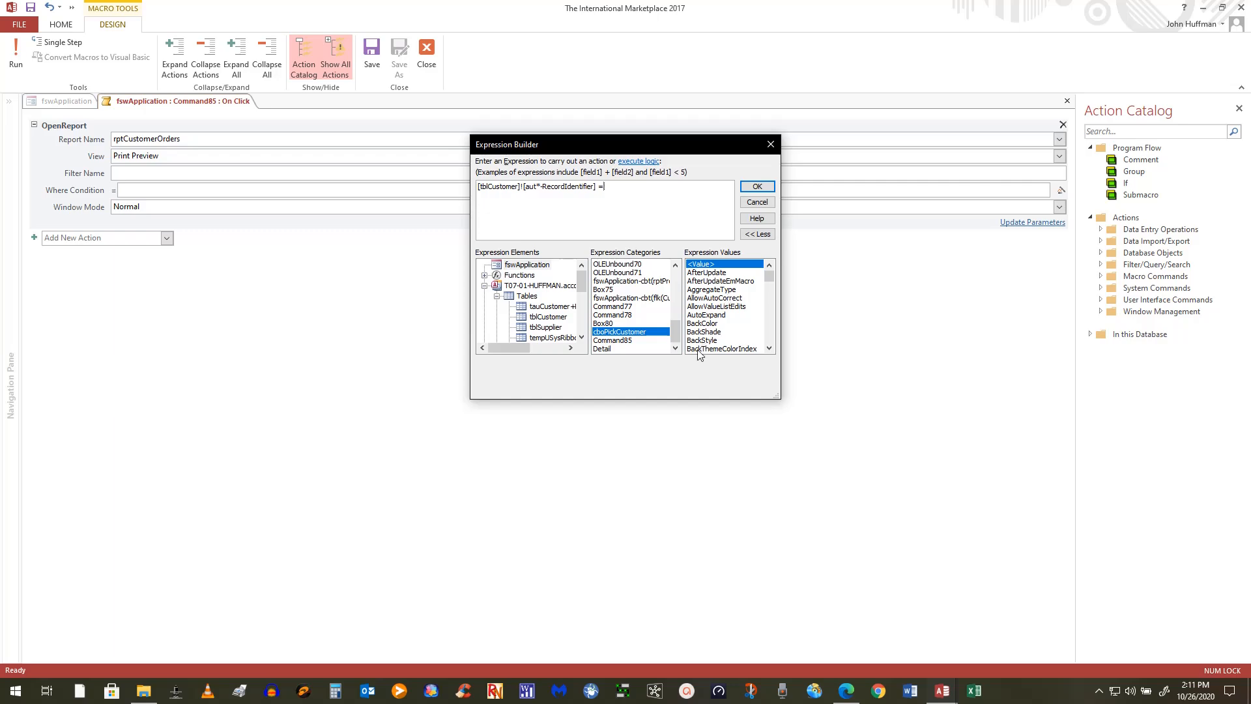
double_click(632, 333)
drag(651, 186, 605, 190)
key(Delete)
Try inserting cboPickCustomer from fswApplication under All Forms instead, and delete the reference from the expression
drag(582, 280, 583, 316)
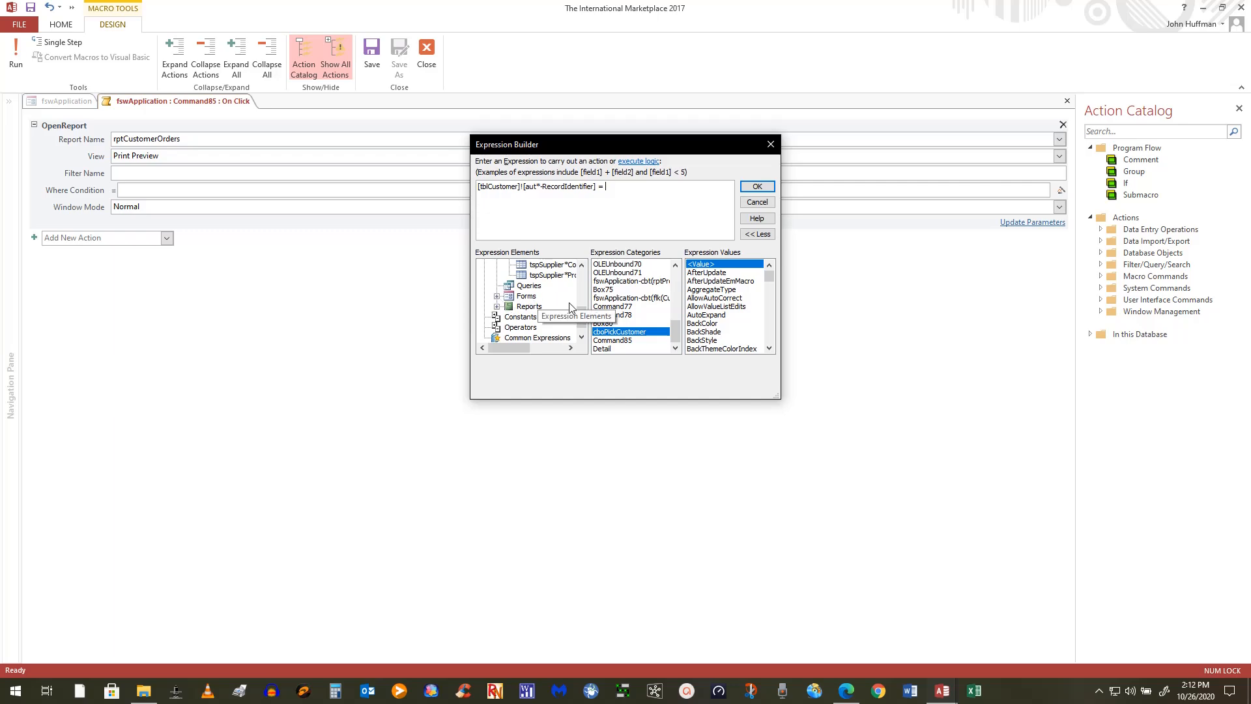
mouse_move(582, 318)
mouse_down()
mouse_move(582, 279)
mouse_move(582, 312)
mouse_up()
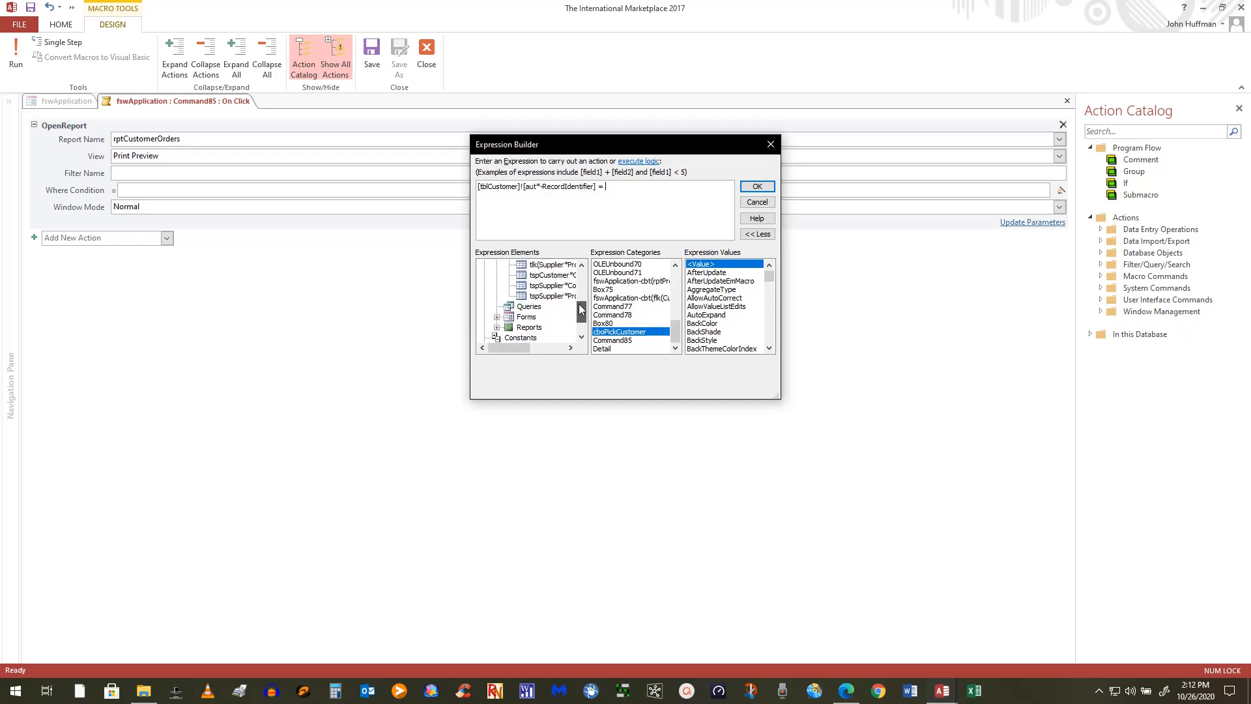
click(497, 317)
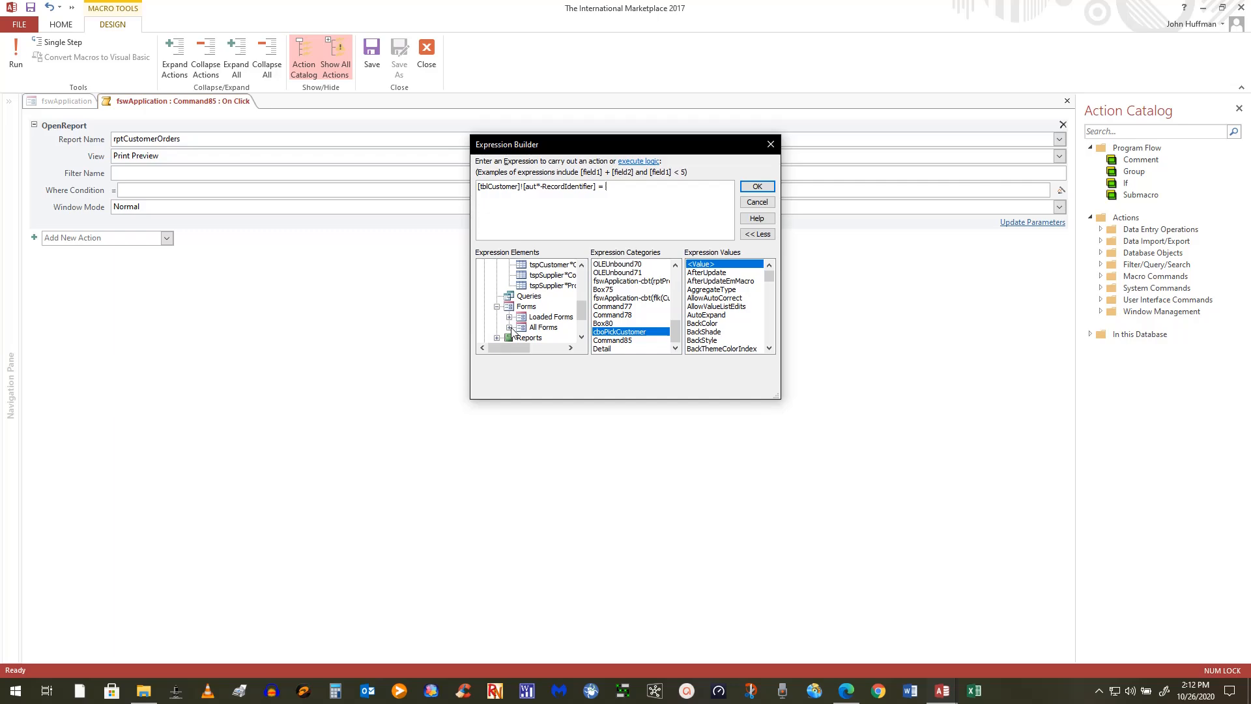
click(510, 327)
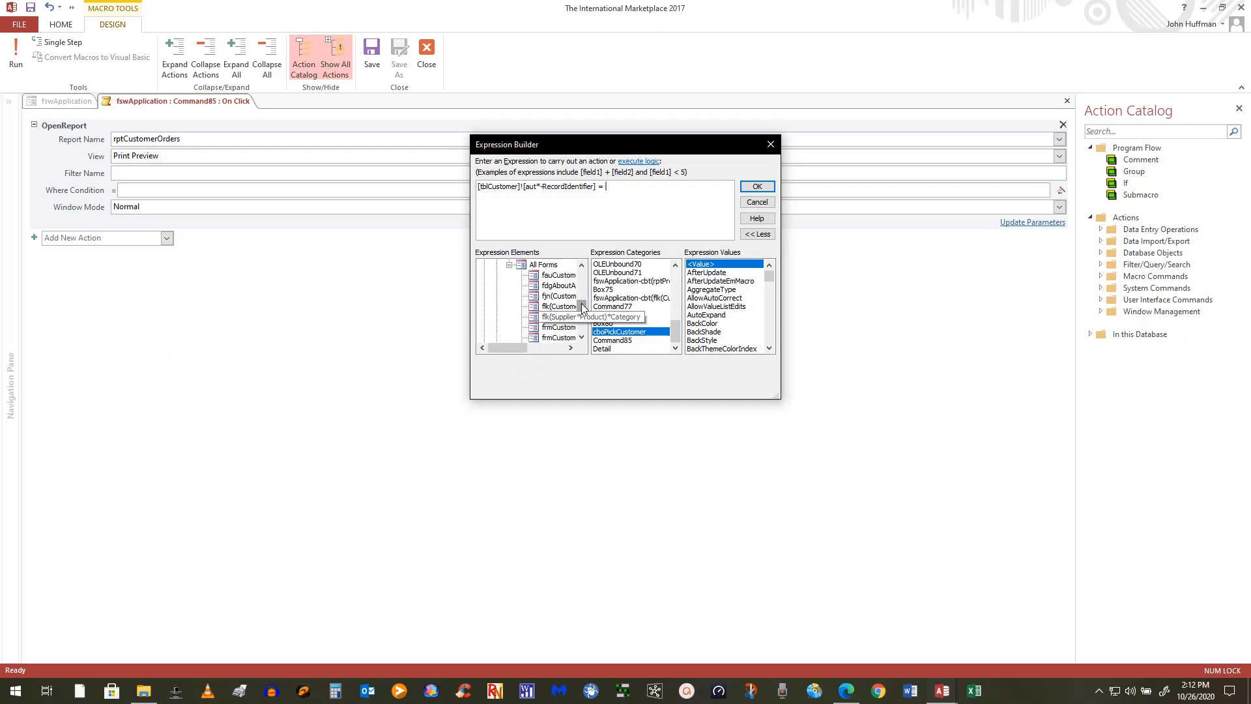
drag(583, 304, 581, 318)
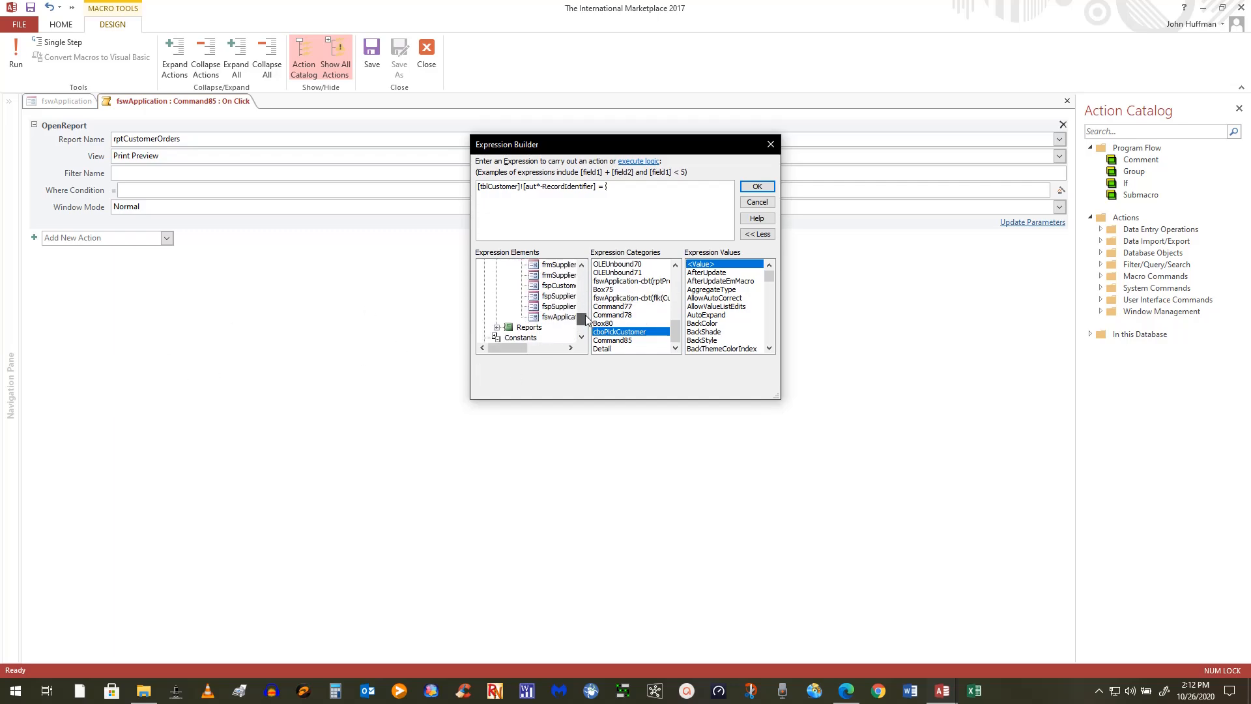
click(550, 321)
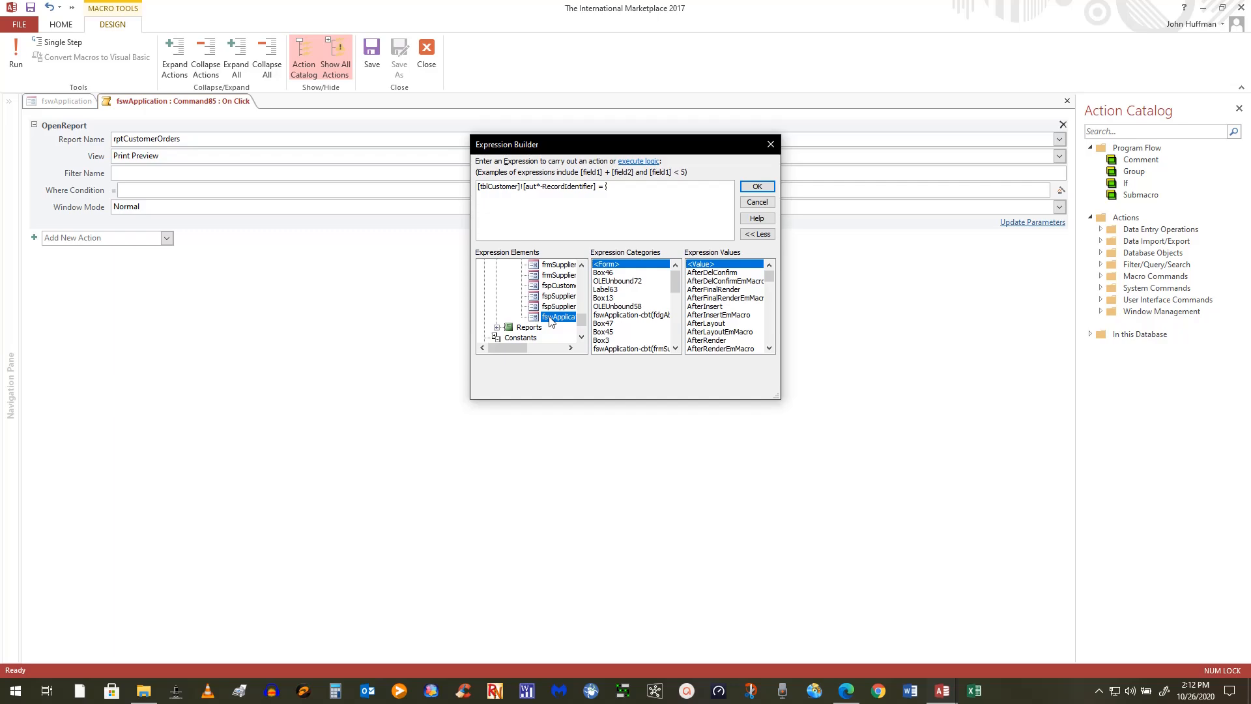
drag(675, 282, 676, 356)
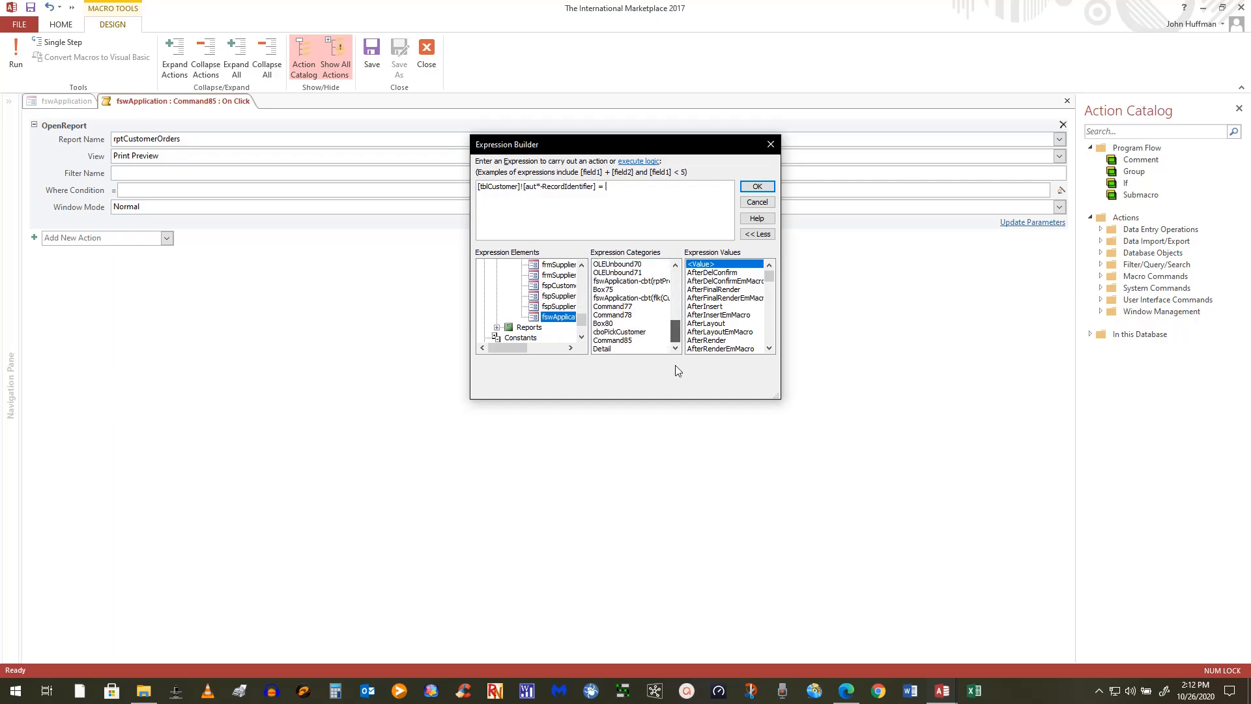
double_click(621, 332)
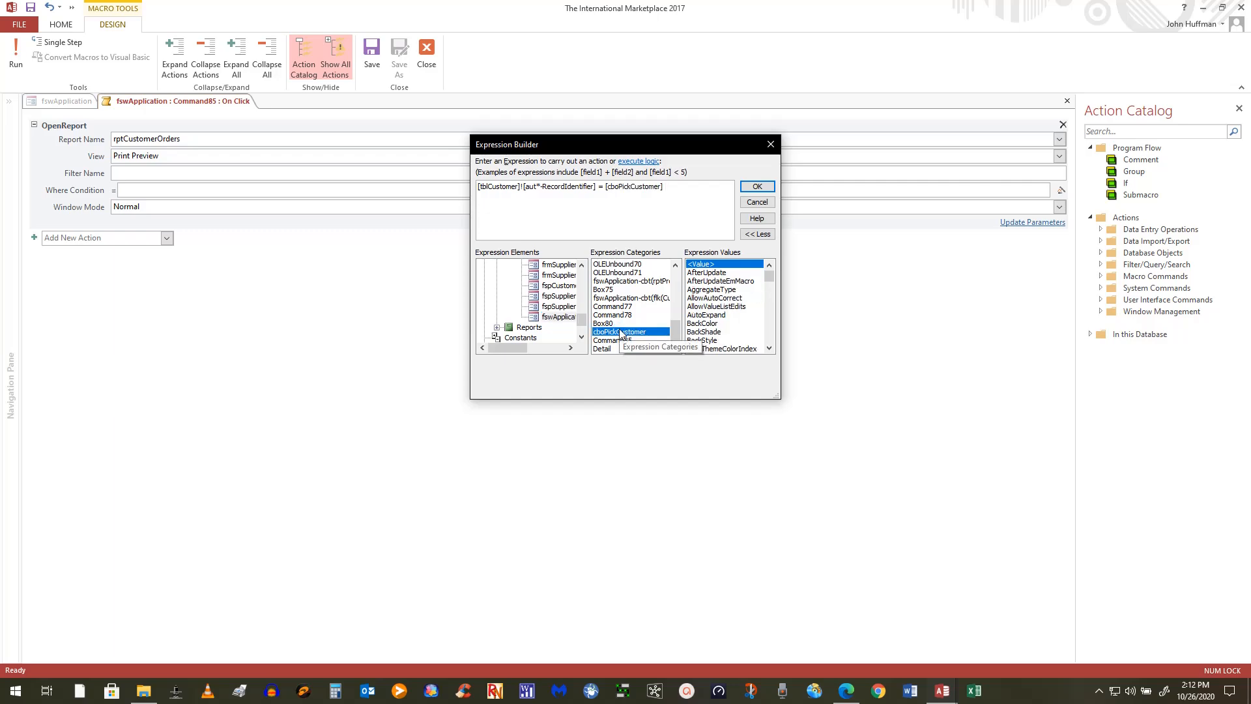
click(630, 199)
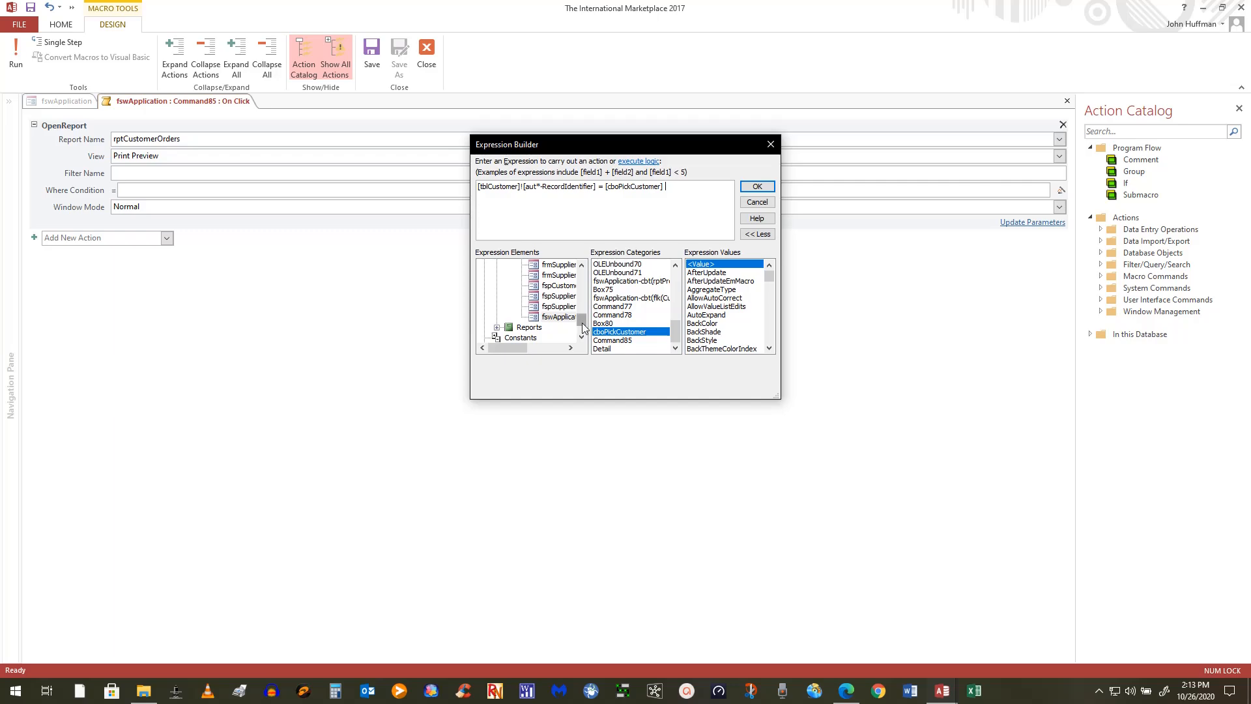
drag(674, 191, 606, 187)
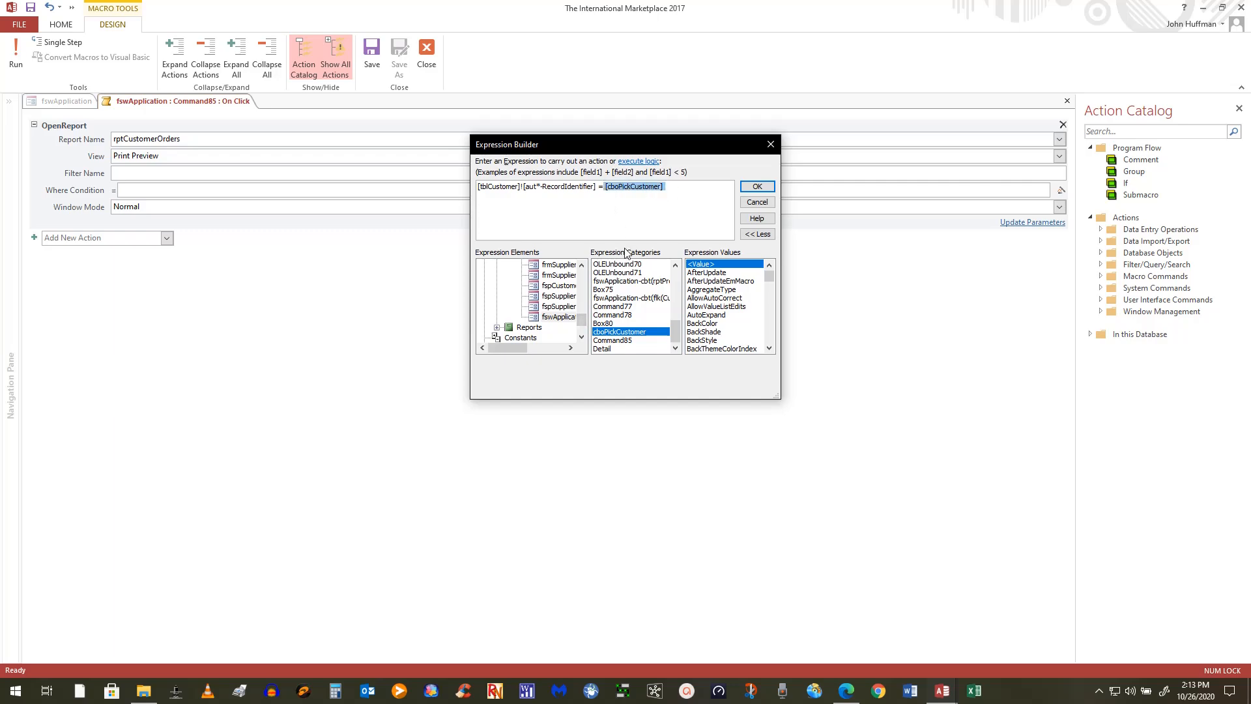
key(Delete)
Recheck the Step 02 Where Condition in the lesson PDF and return to the Expression Builder
click(845, 691)
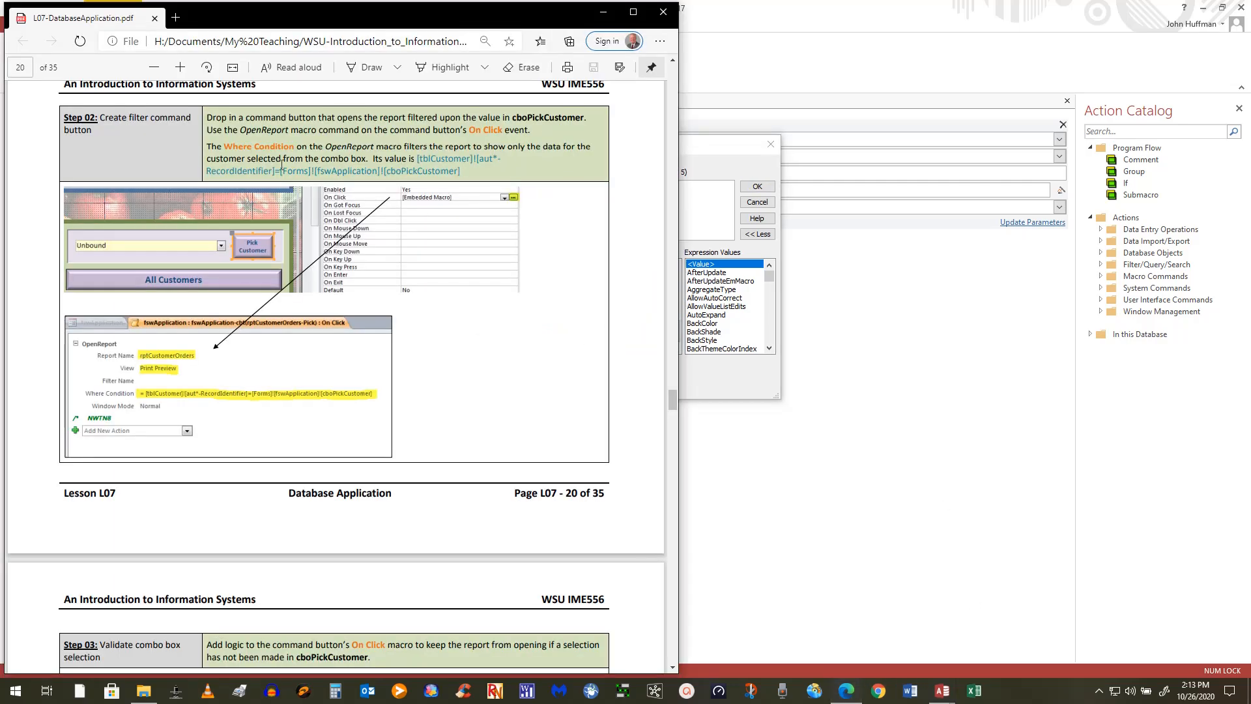
scroll(486, 362, down, 5)
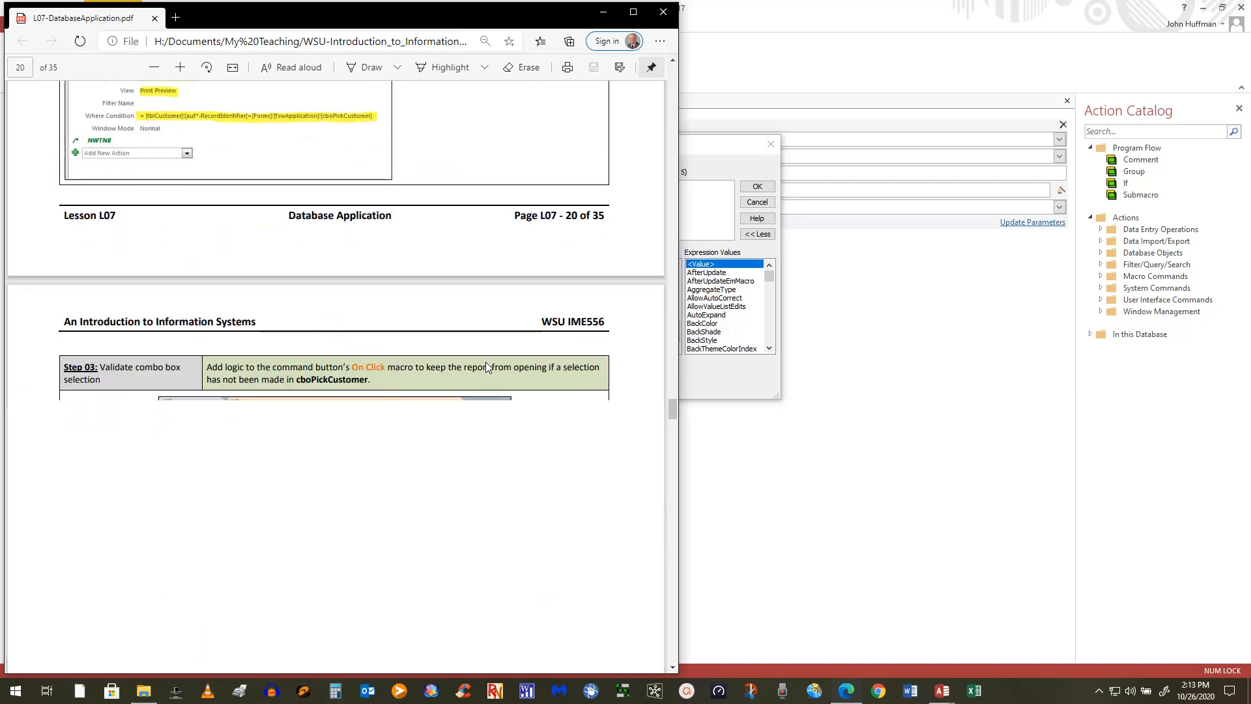
scroll(486, 362, up, 5)
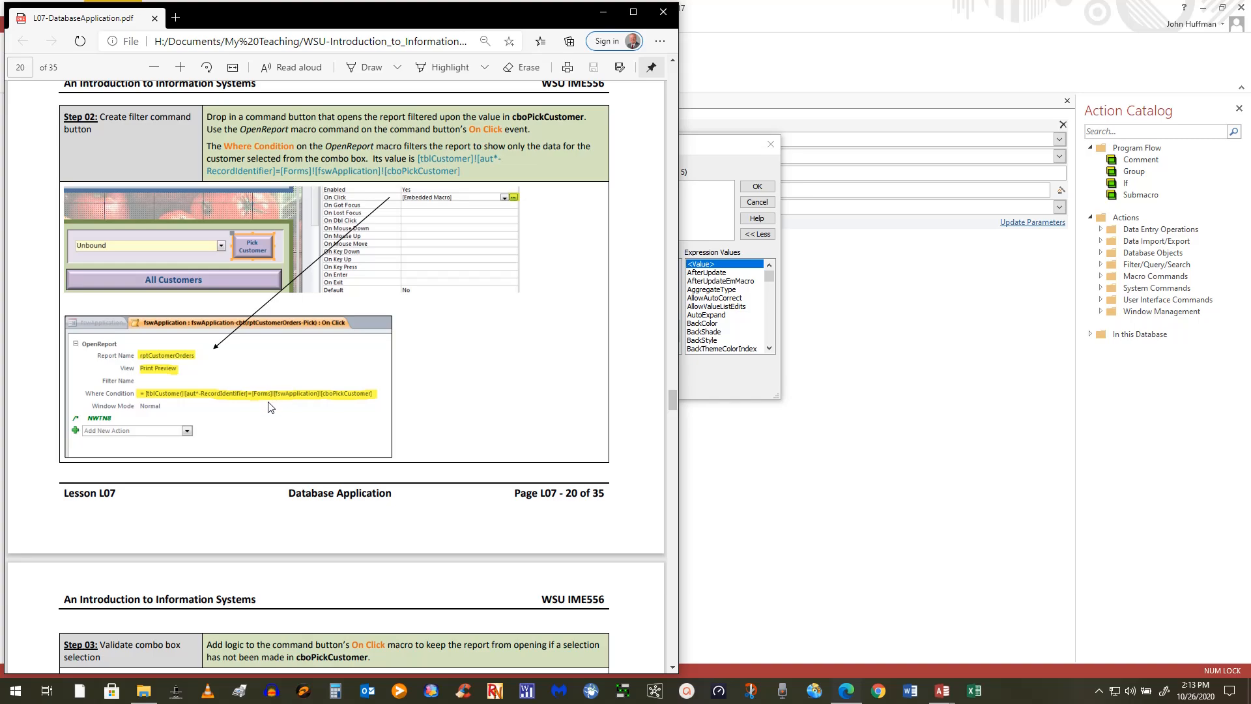
click(724, 148)
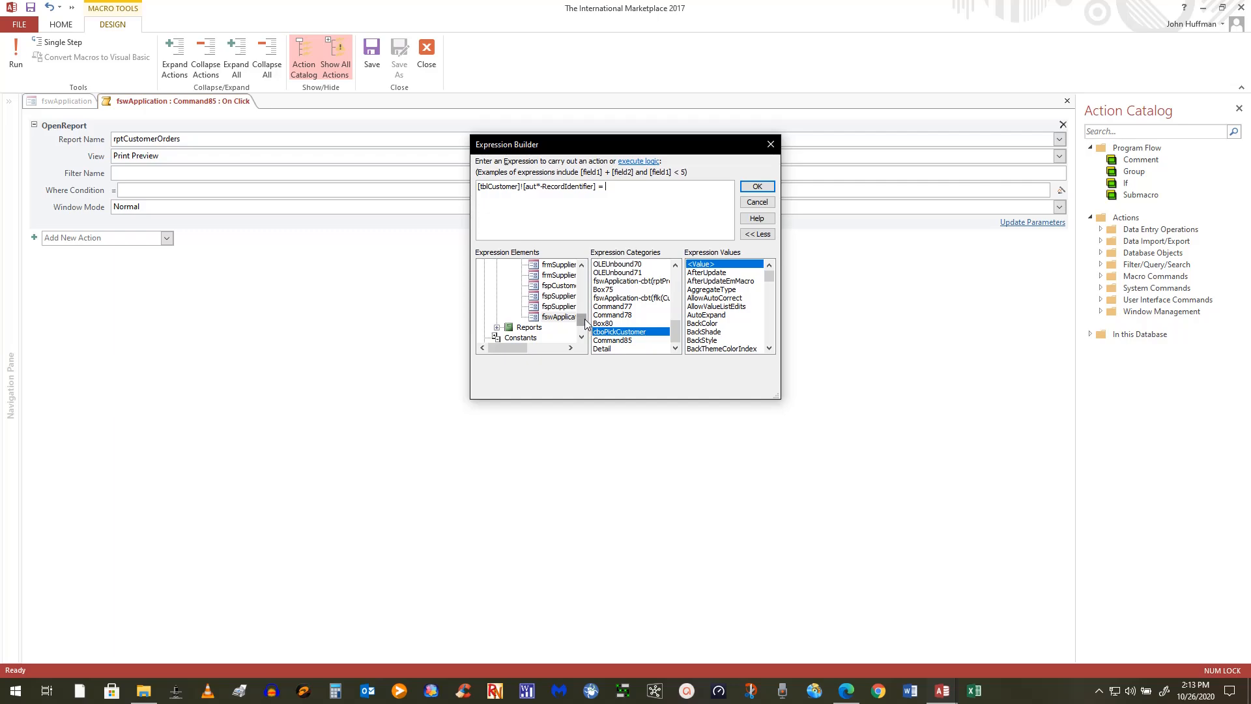
Complete the Where Condition with [cboPickCustomer] from fswApplication under Loaded Forms and accept the expression
drag(582, 322, 590, 303)
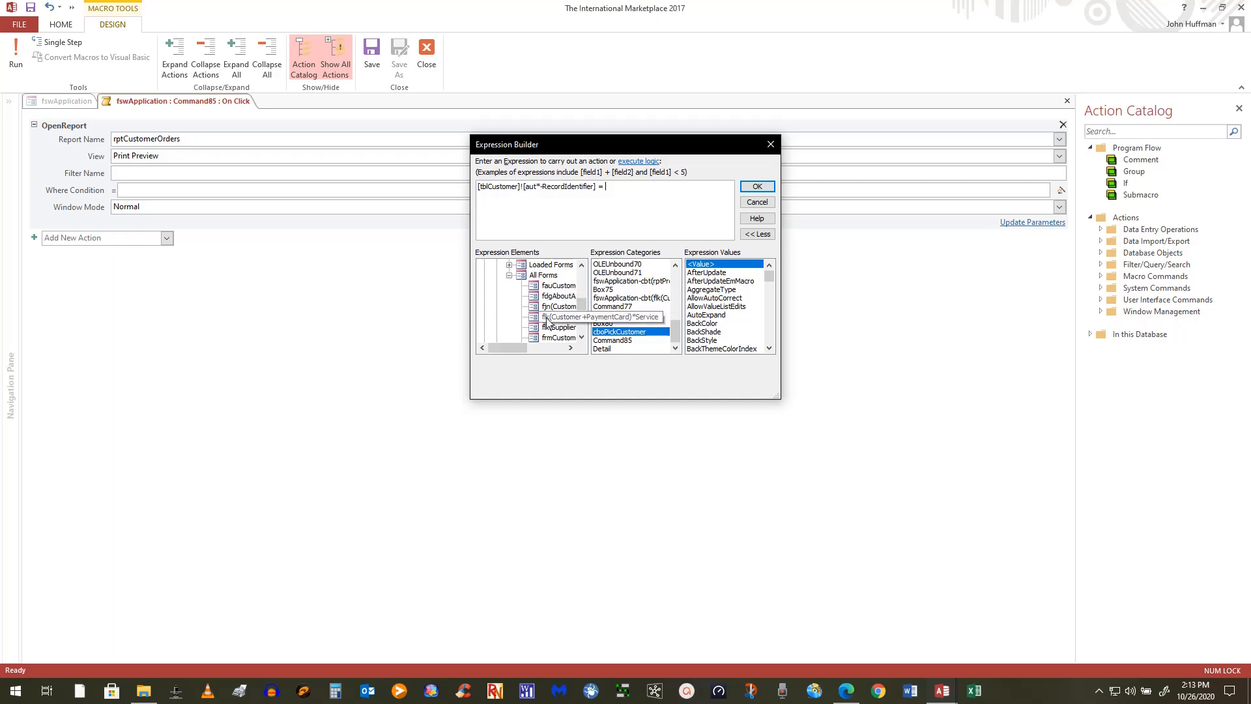
click(510, 265)
click(558, 276)
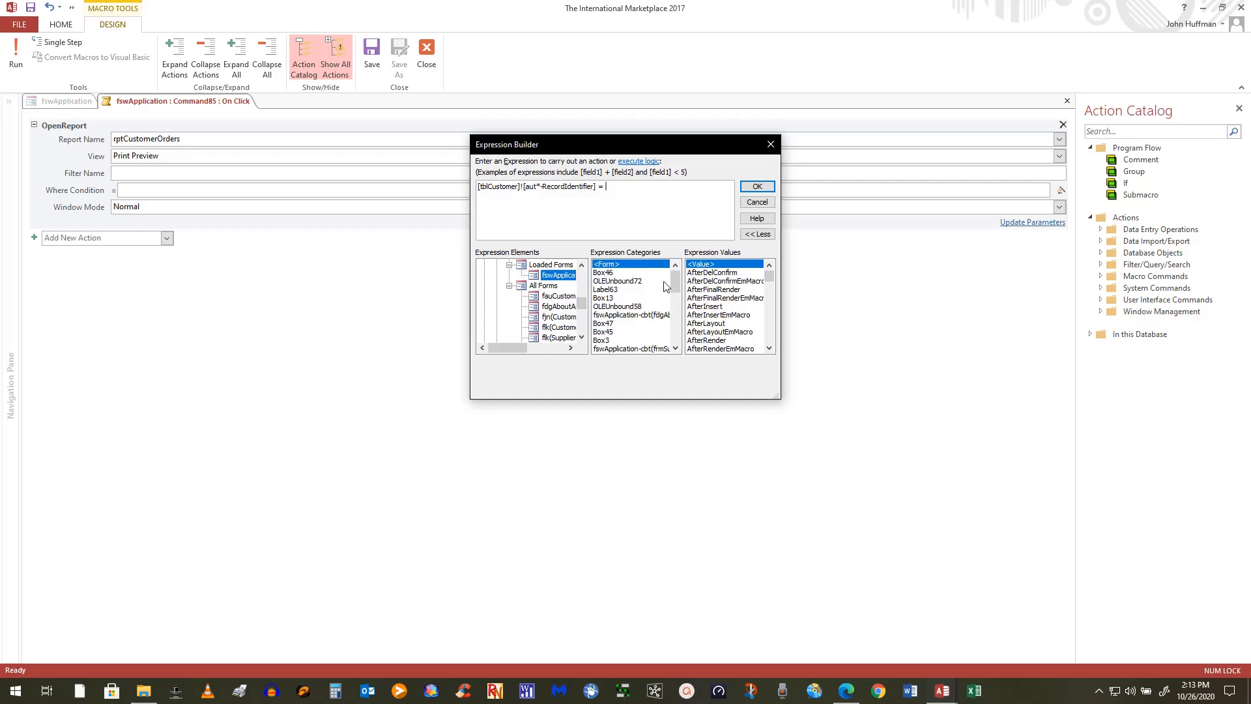
drag(678, 286, 678, 366)
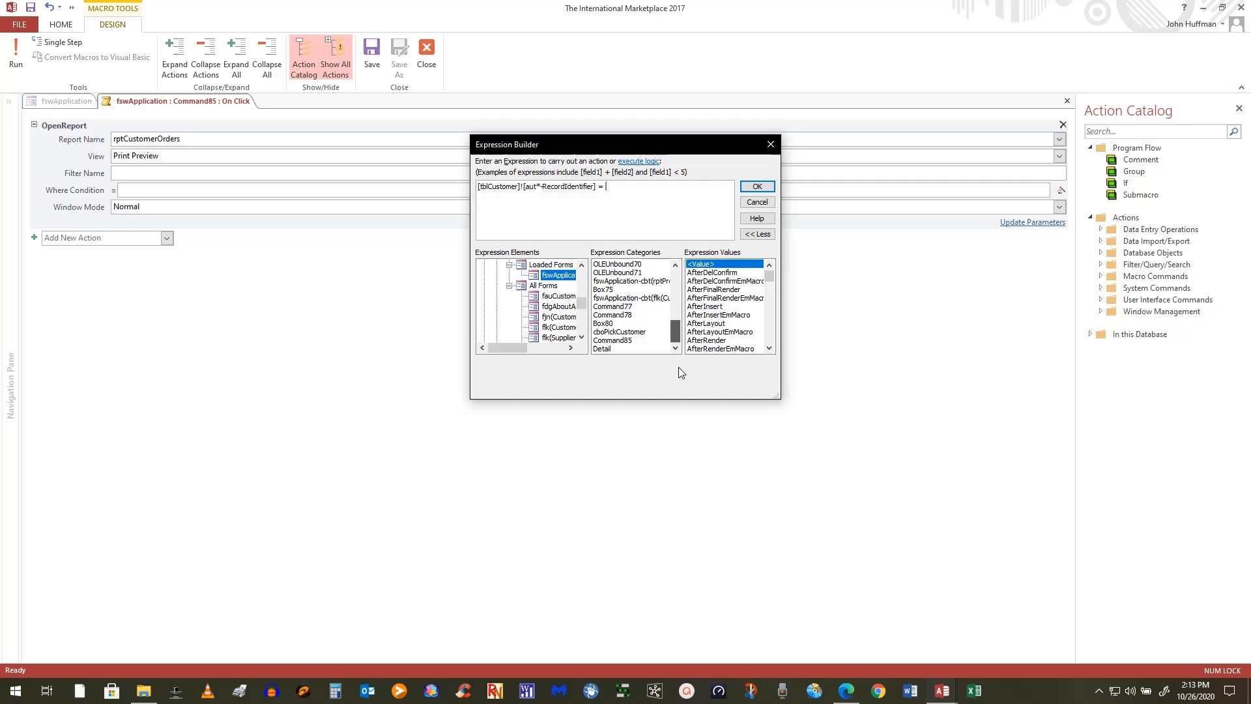
double_click(619, 333)
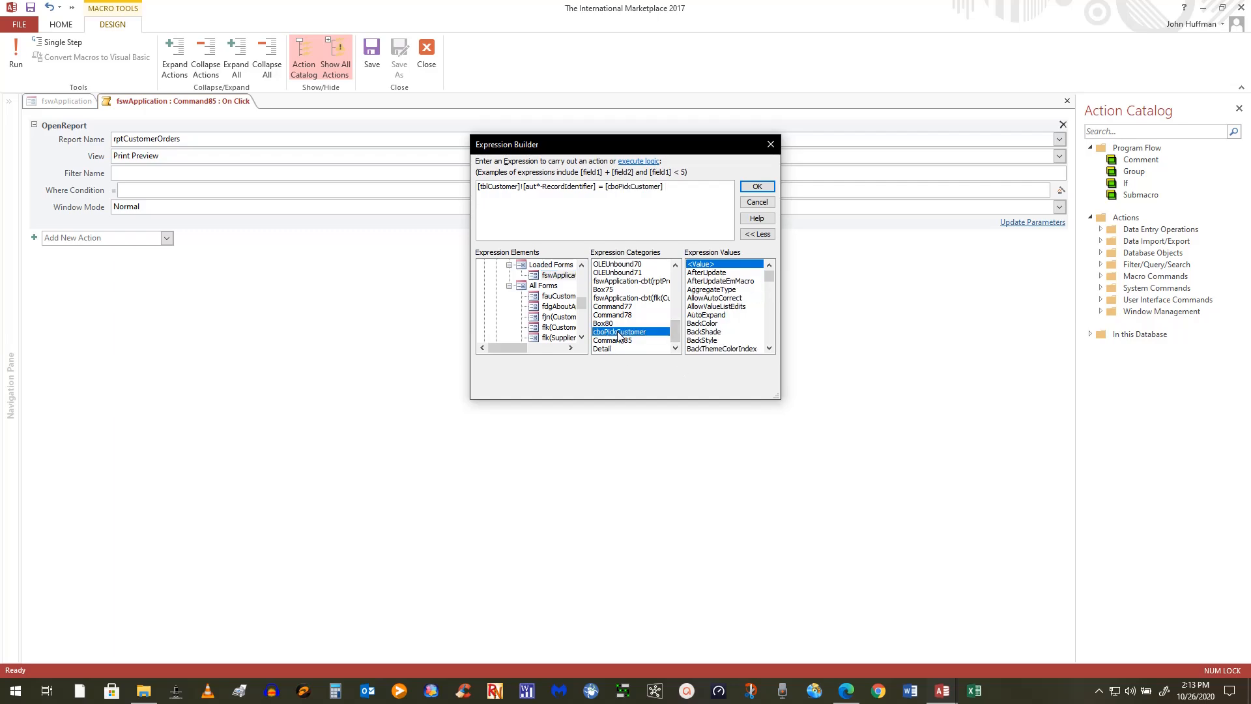
click(757, 187)
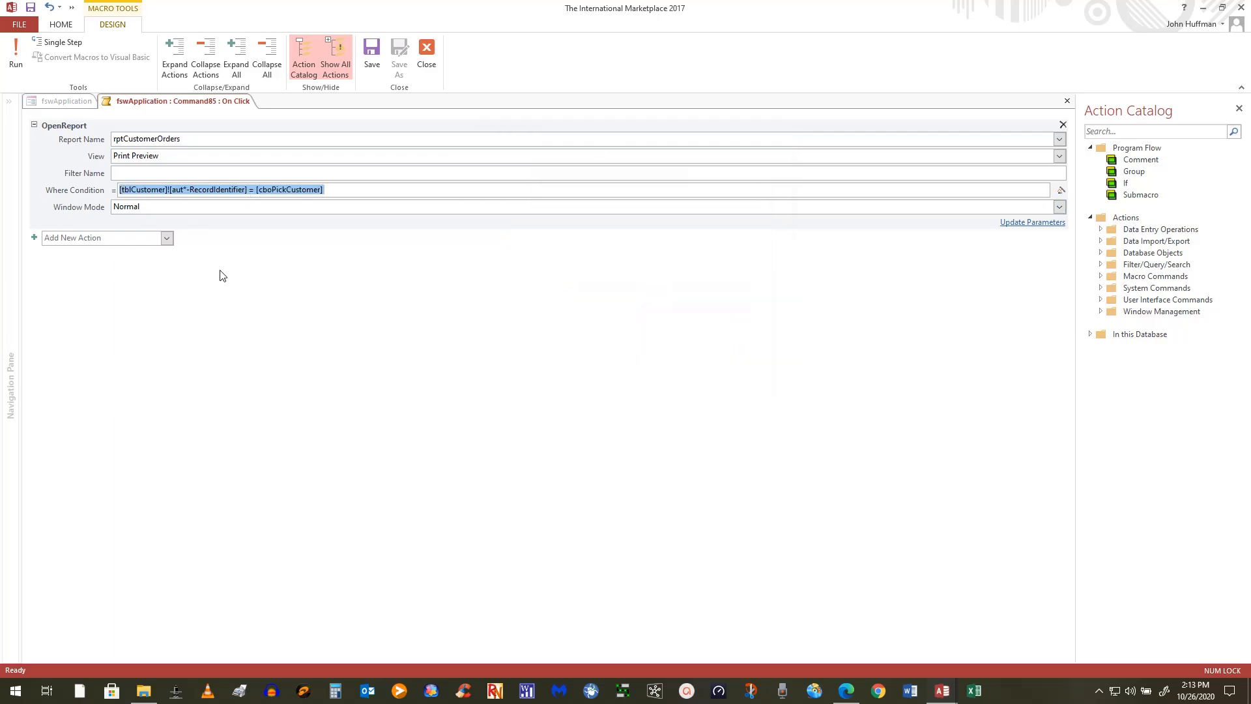
Save and close the Pick Customer button's macro and switch fswApplication to Form View
click(297, 313)
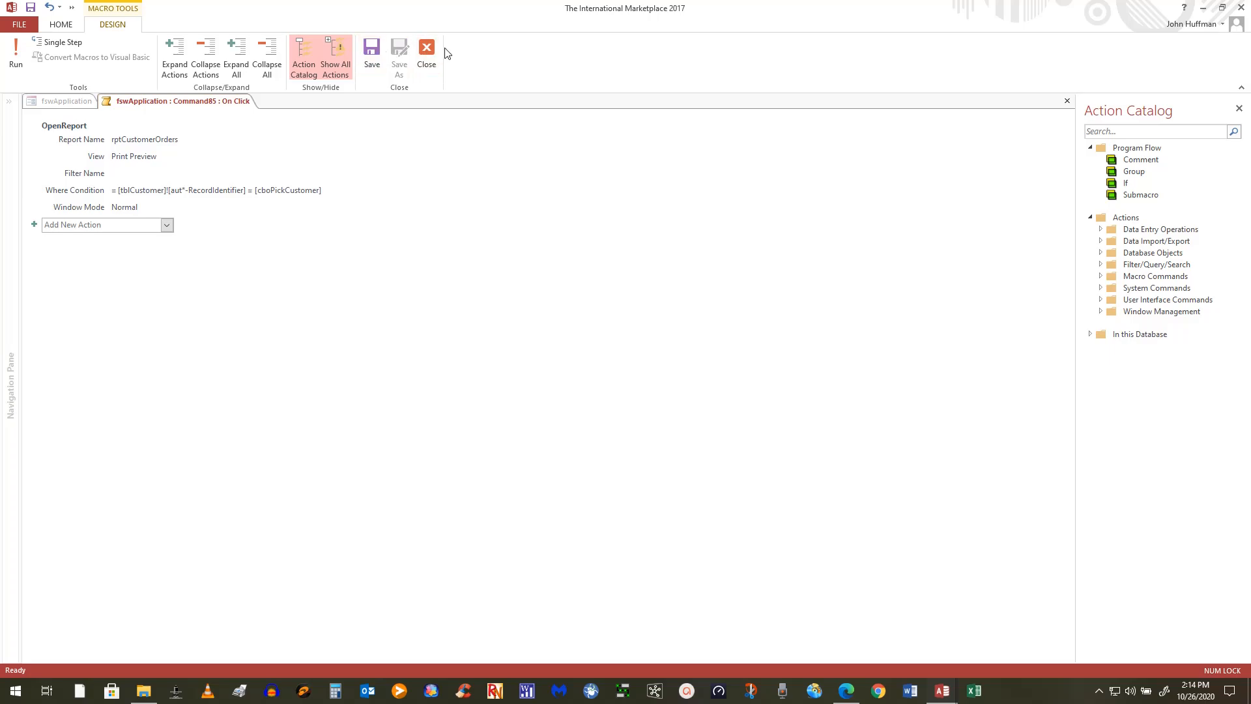
click(425, 65)
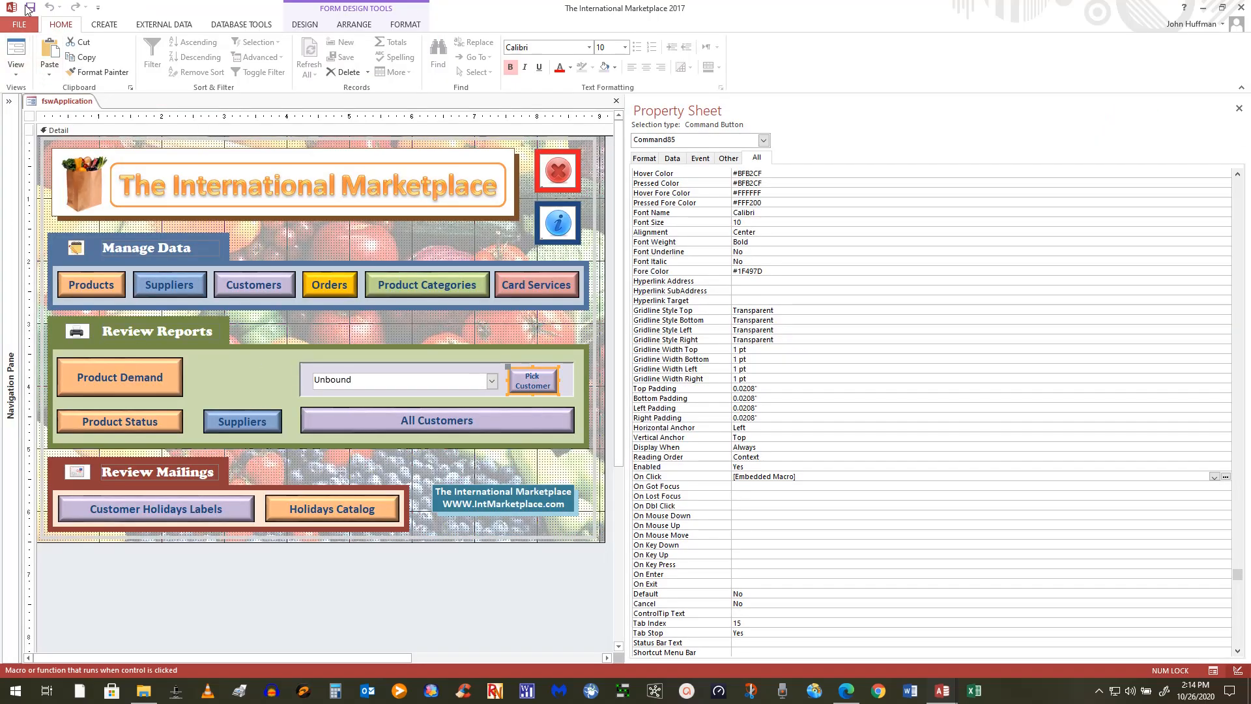
click(14, 52)
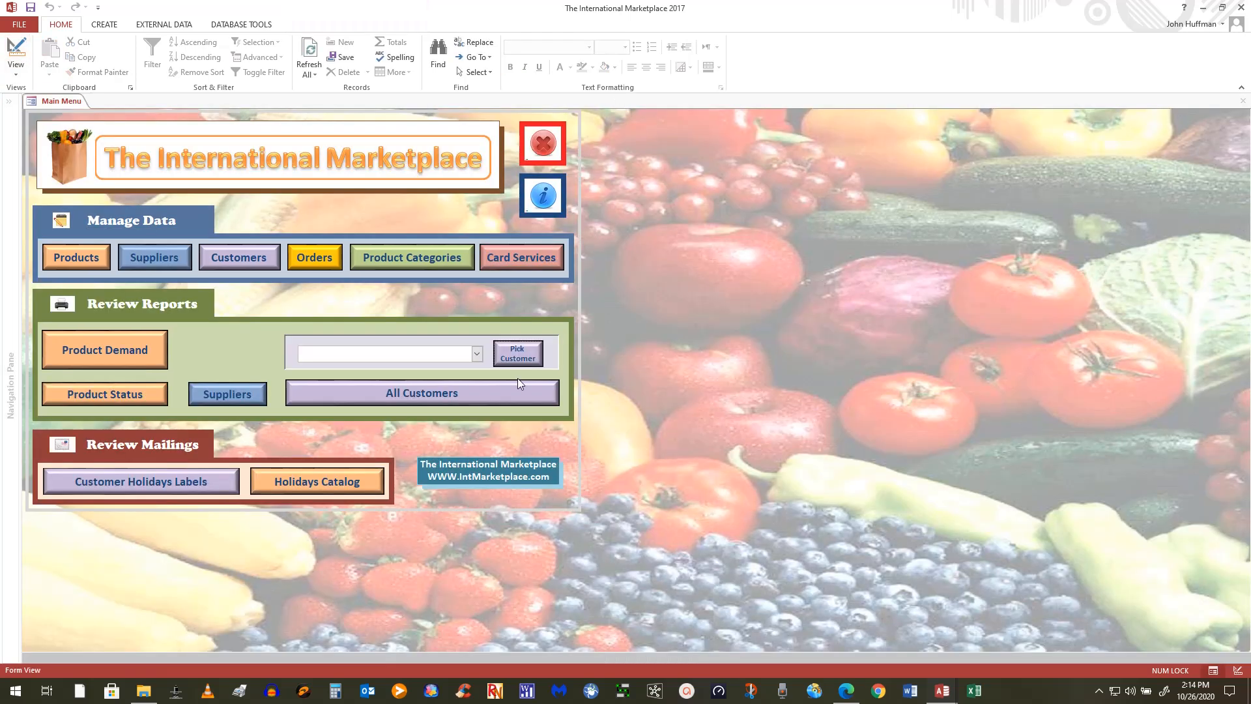
Test the Pick Customer button with the first customer in the combo box and cancel the cboPickCustomer parameter prompt
click(477, 354)
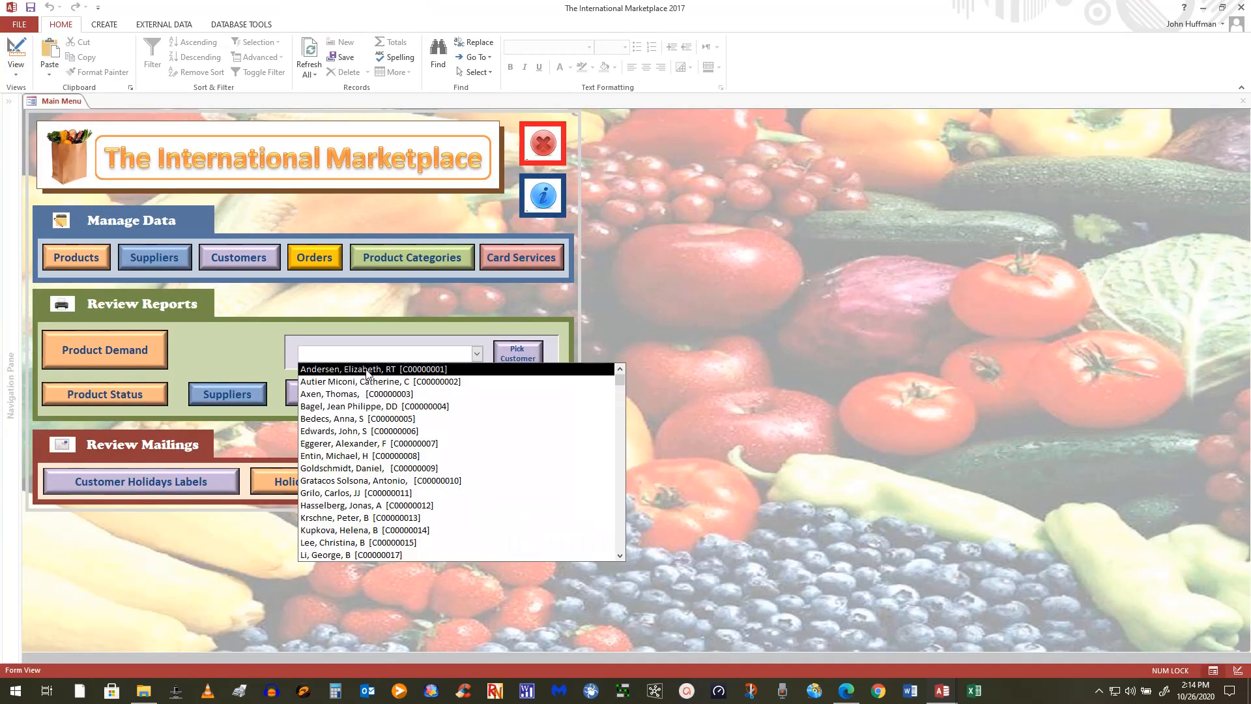
click(366, 364)
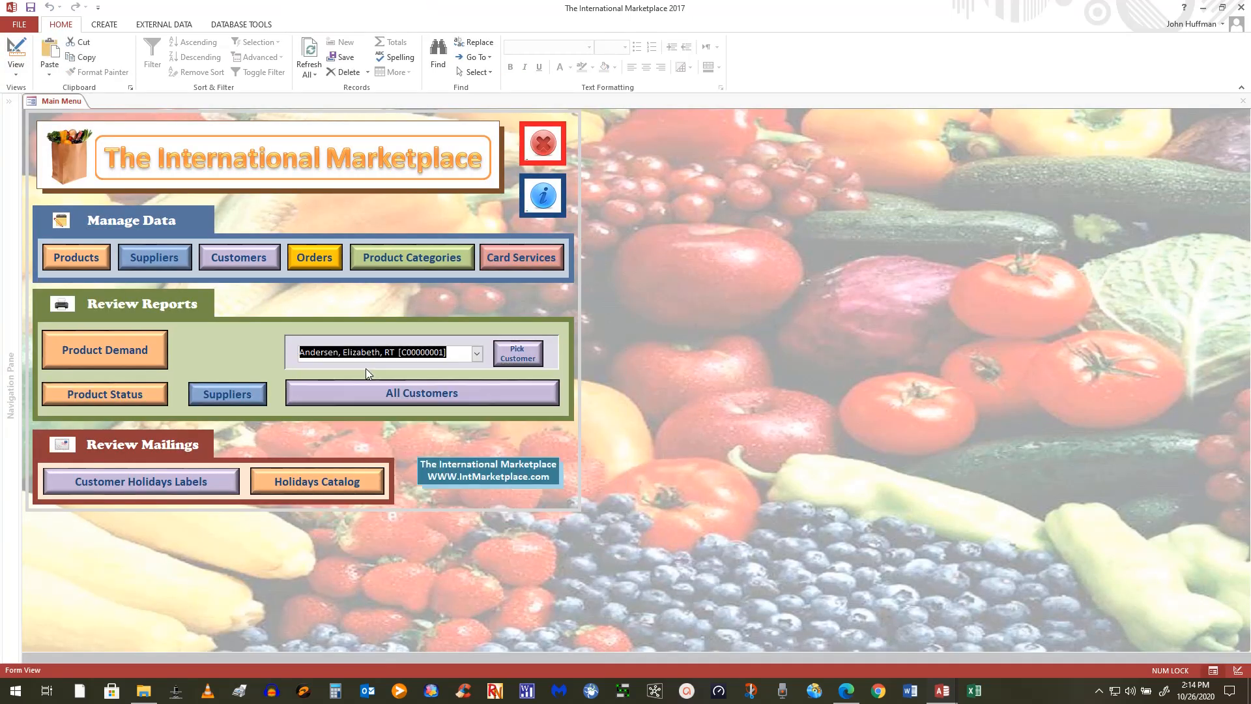
click(516, 359)
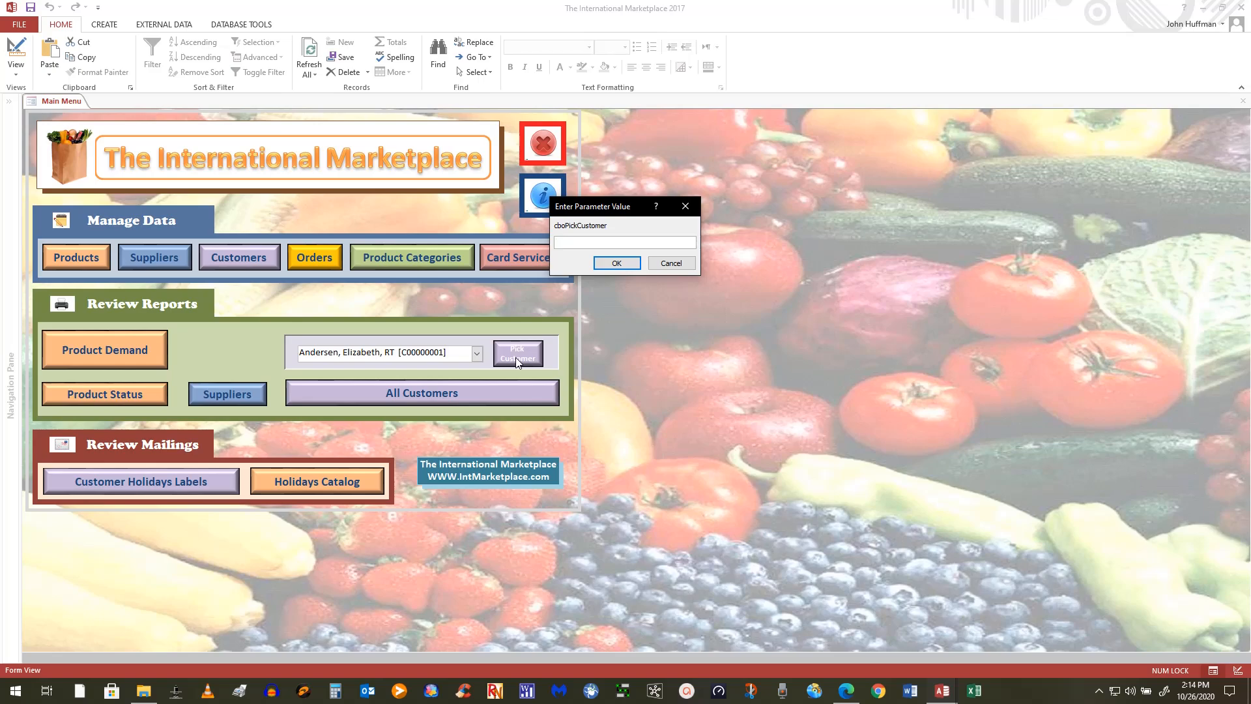
click(667, 265)
click(668, 267)
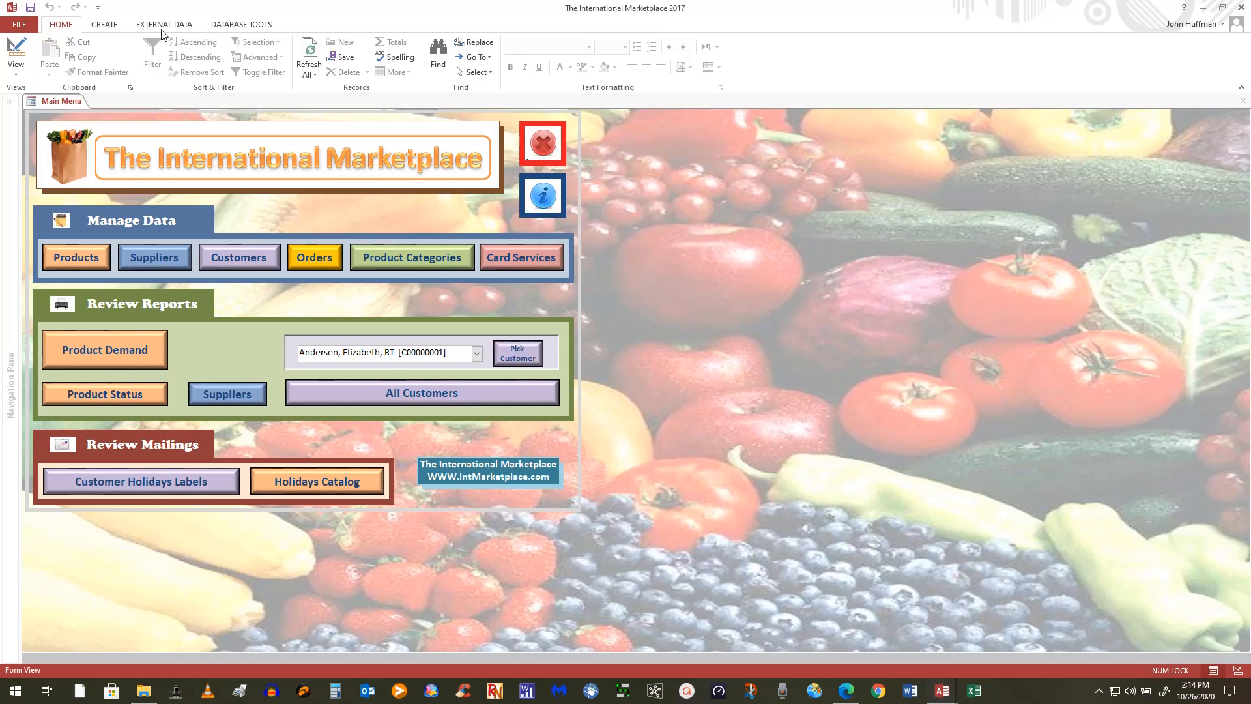
Return fswApplication to Design View and check the Name property of the customer combo box
click(16, 49)
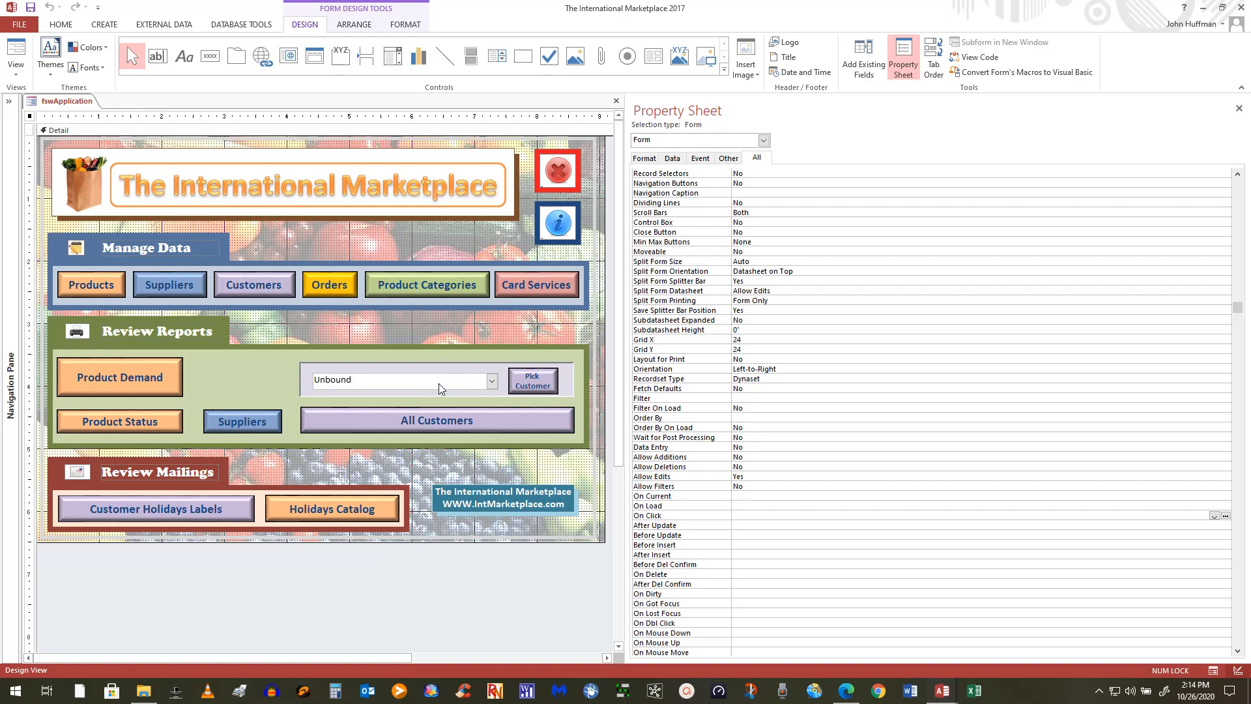
click(439, 383)
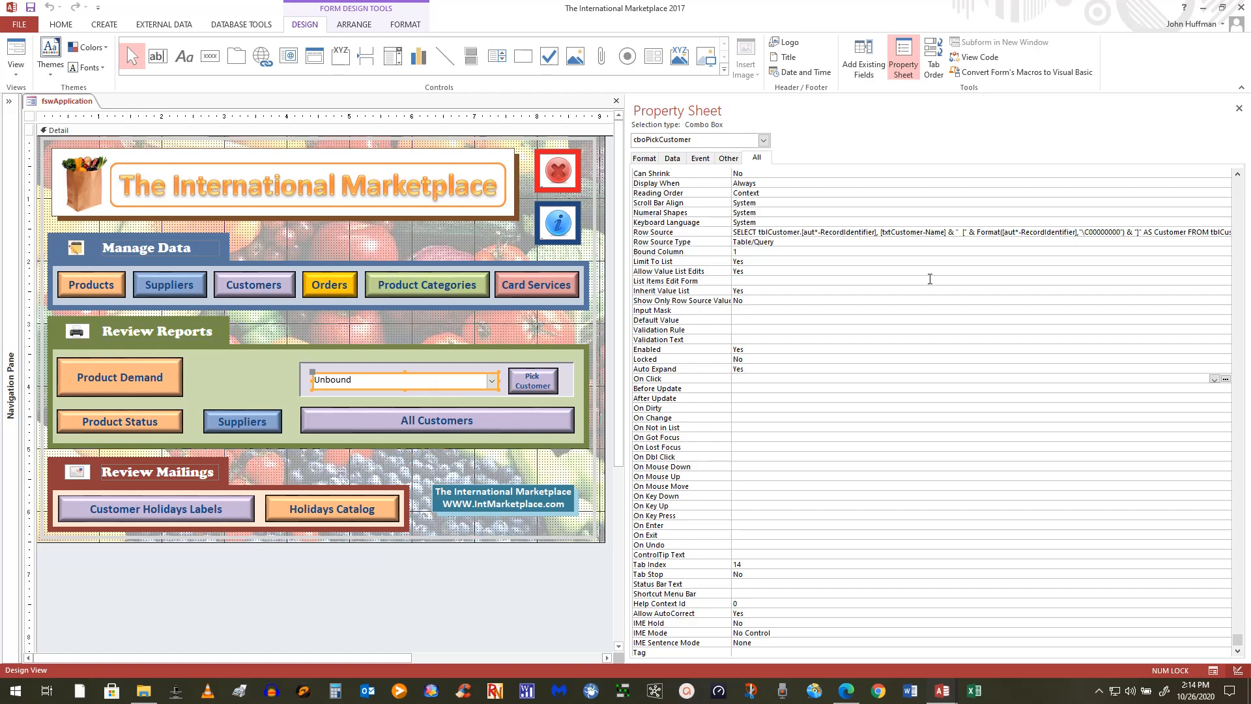
drag(1237, 637, 1246, 179)
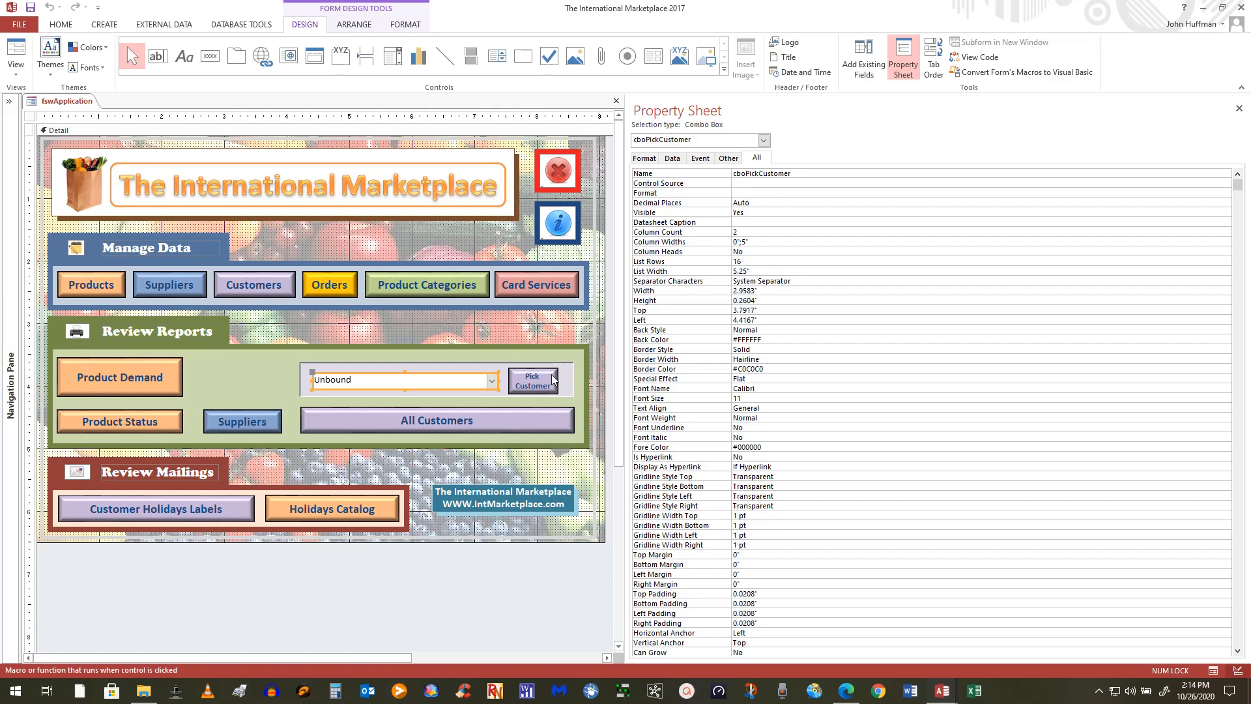
Open the embedded On Click macro of the Pick Customer button
click(545, 389)
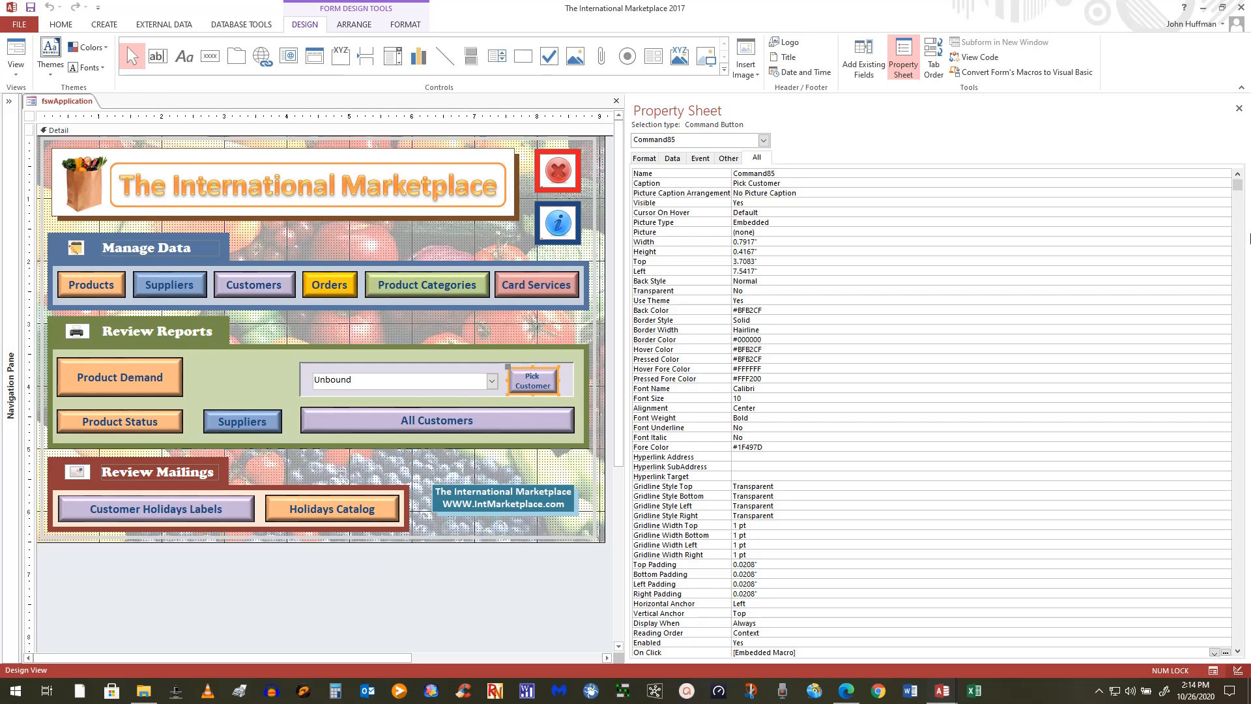
click(1237, 187)
drag(1240, 188, 1236, 594)
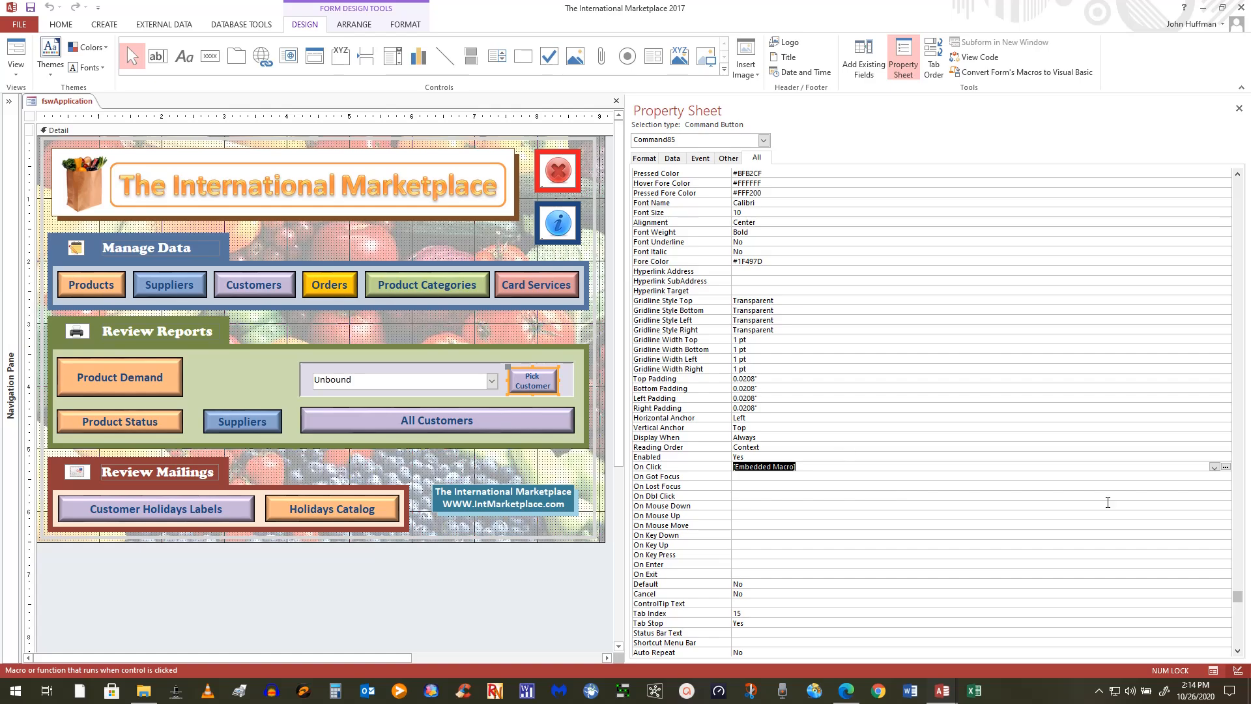
click(1226, 467)
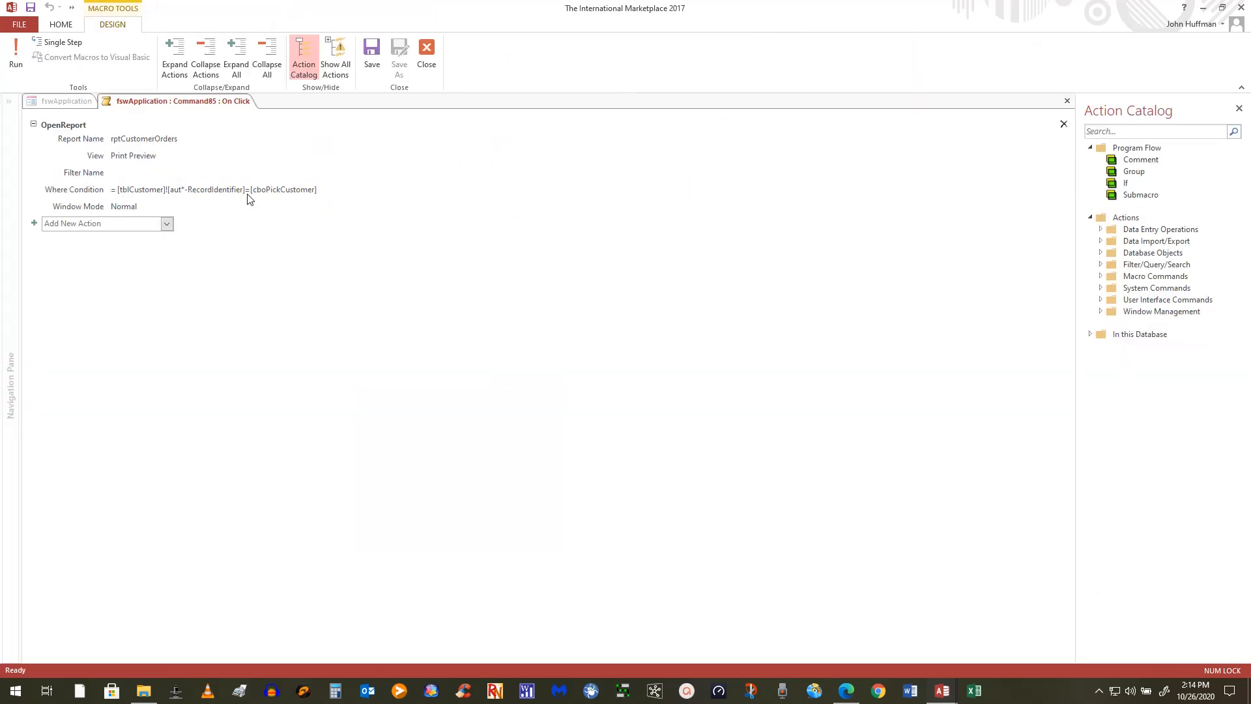
Insert Form! before [cboPickCustomer] in the Where Condition and check the expression against Step 02 of the lesson PDF
click(252, 192)
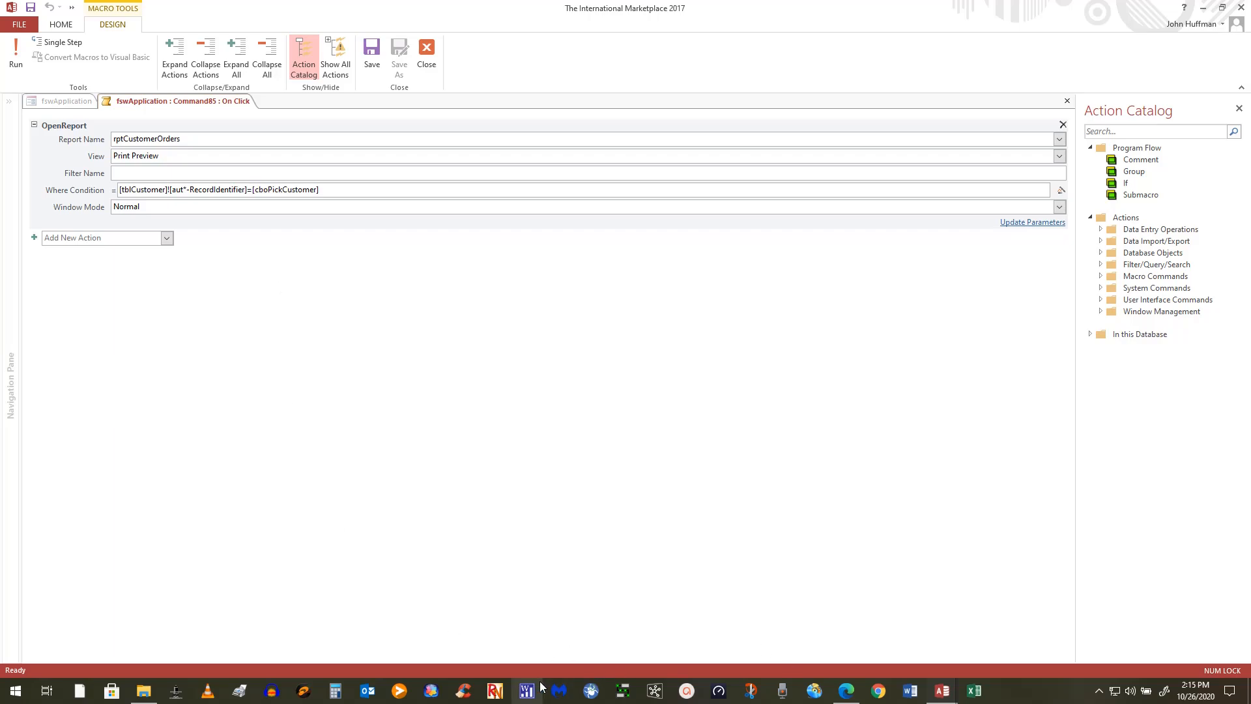
text(Form)
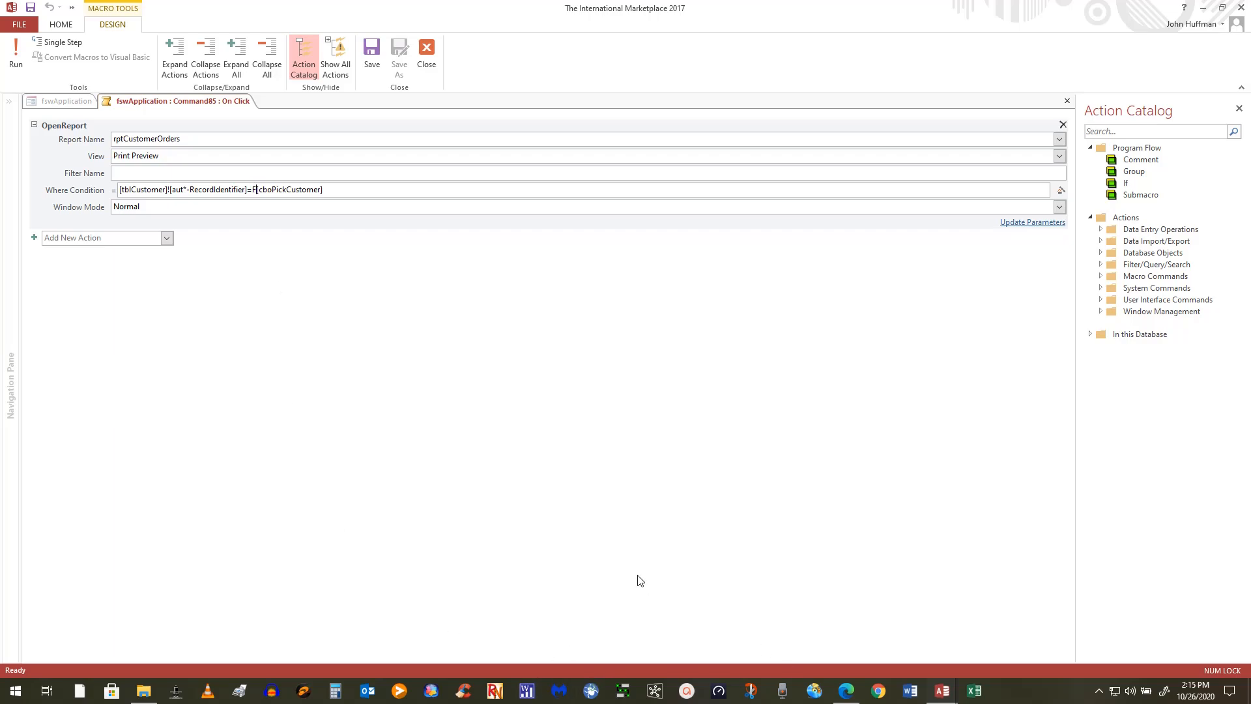
text(!)
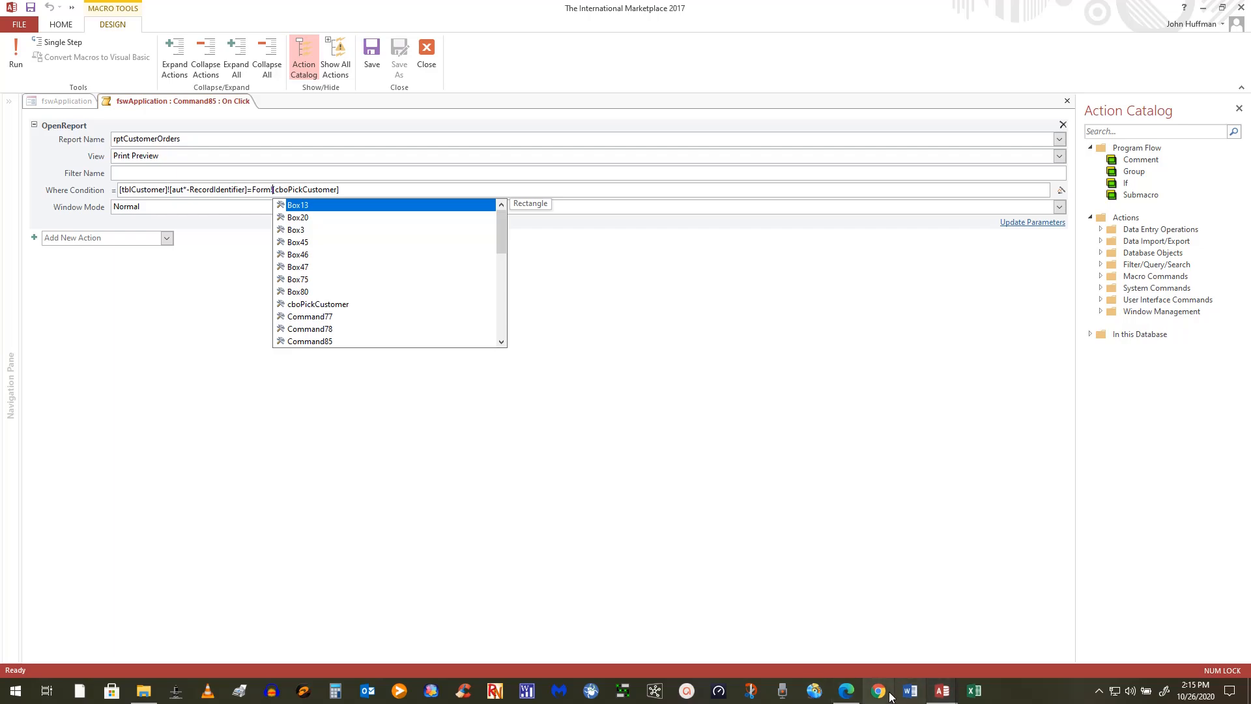
click(849, 694)
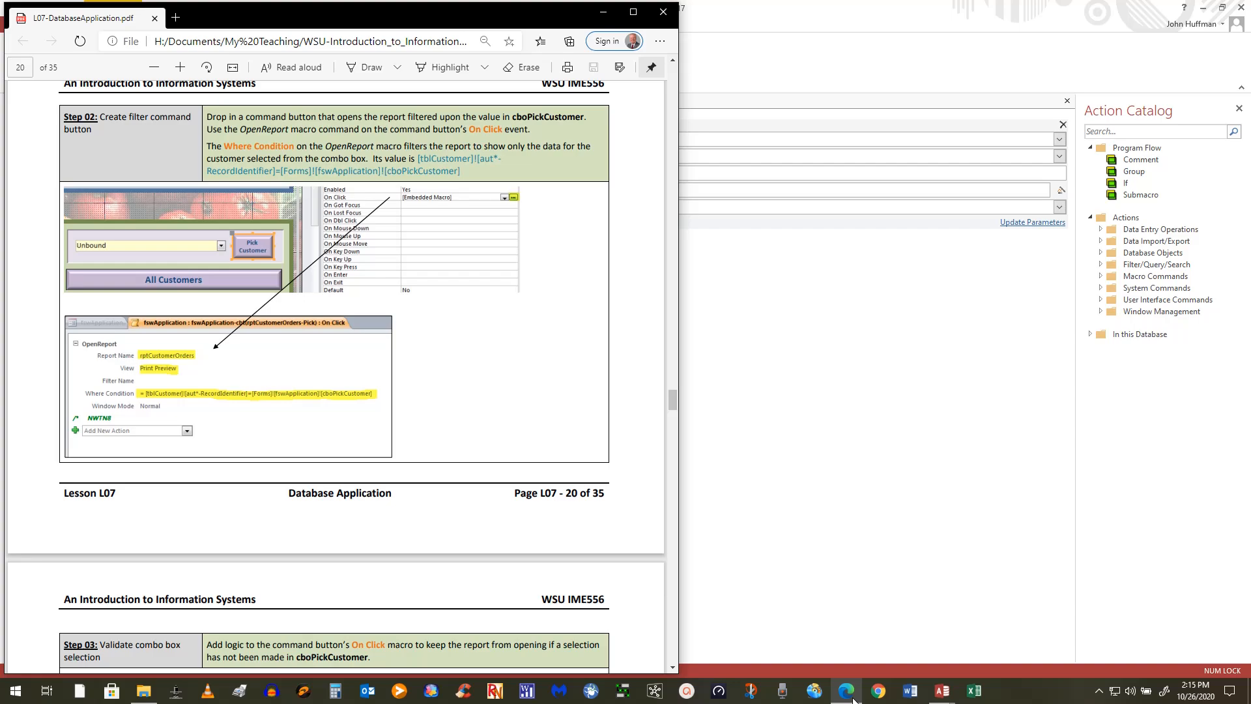
click(850, 694)
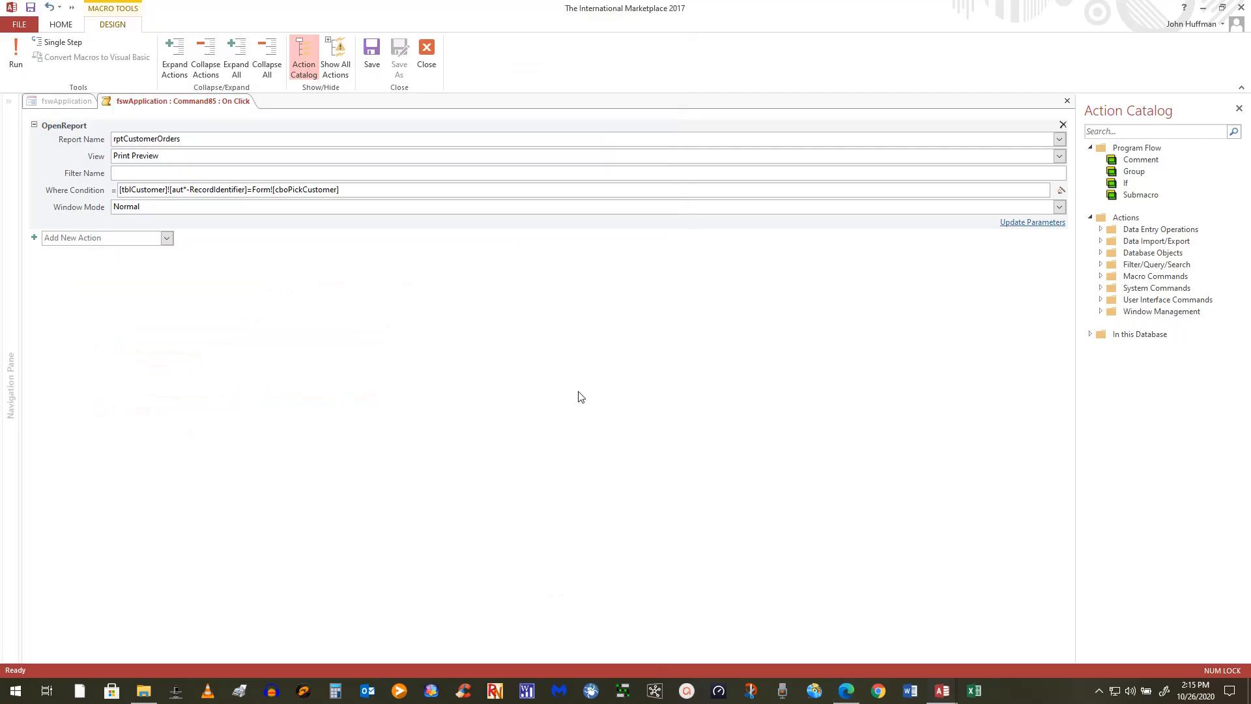
Complete the Where Condition as [tblCustomer]![aut*-RecordIdentifier]=[Forms]![fswApplication]![cboPickCustomer], choosing fswApplication from the suggested forms
click(252, 189)
text([)
key(Right)
key(Right)
key(Right)
key(Right)
text(s]![)
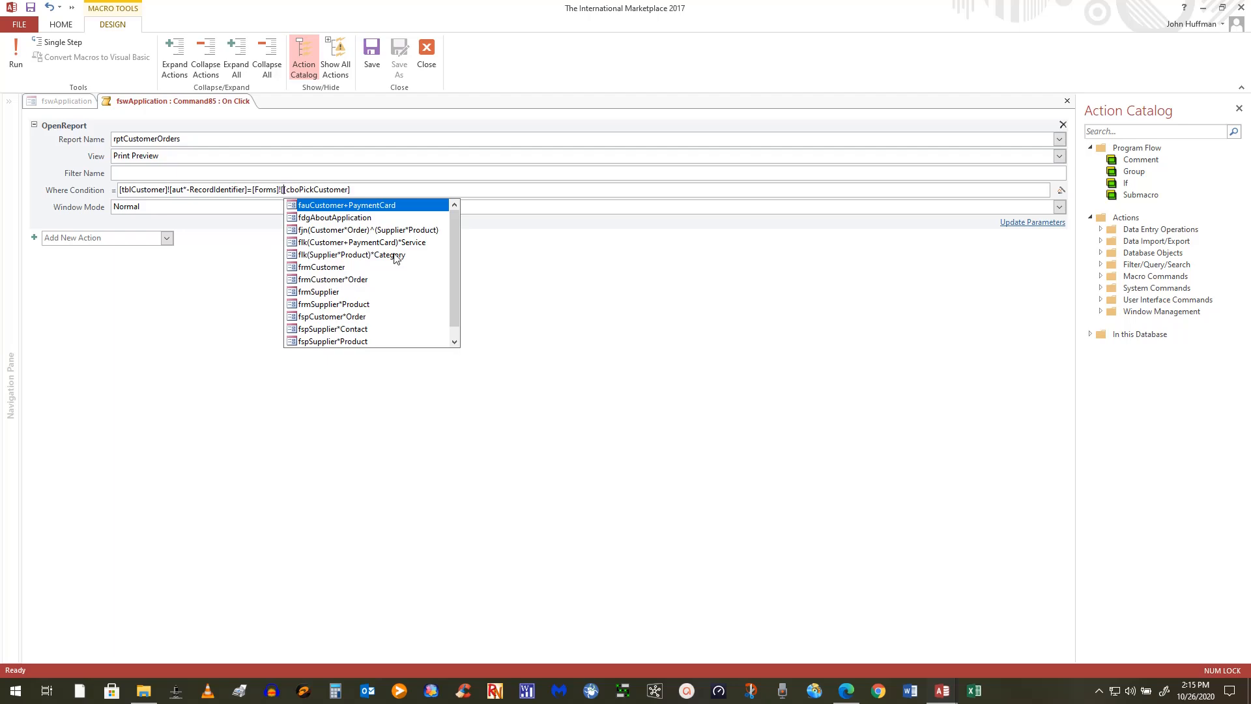
drag(451, 272, 430, 344)
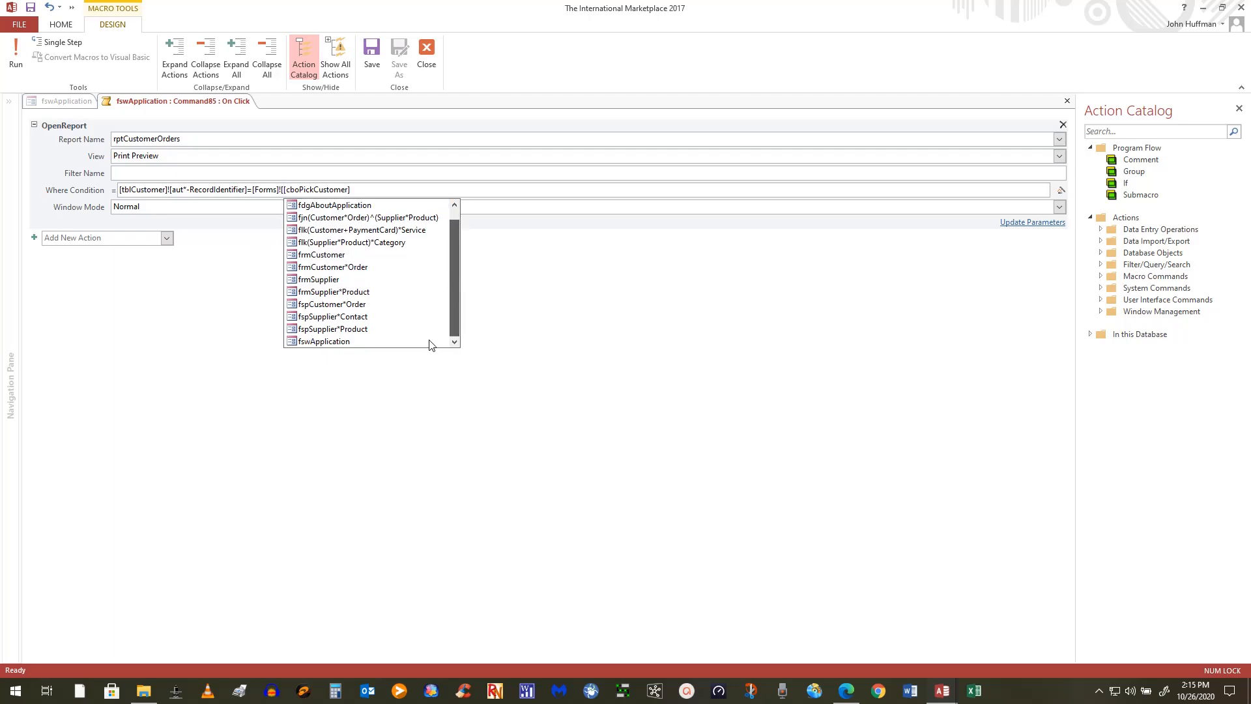
double_click(323, 342)
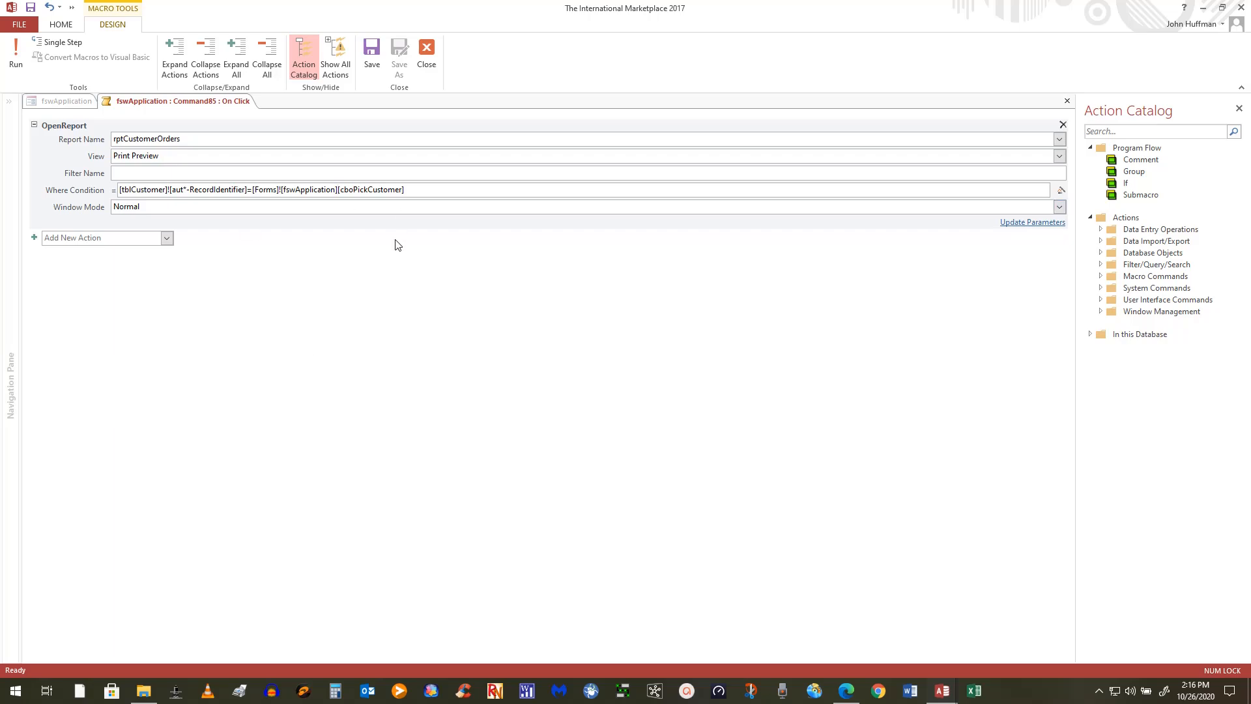
text(!)
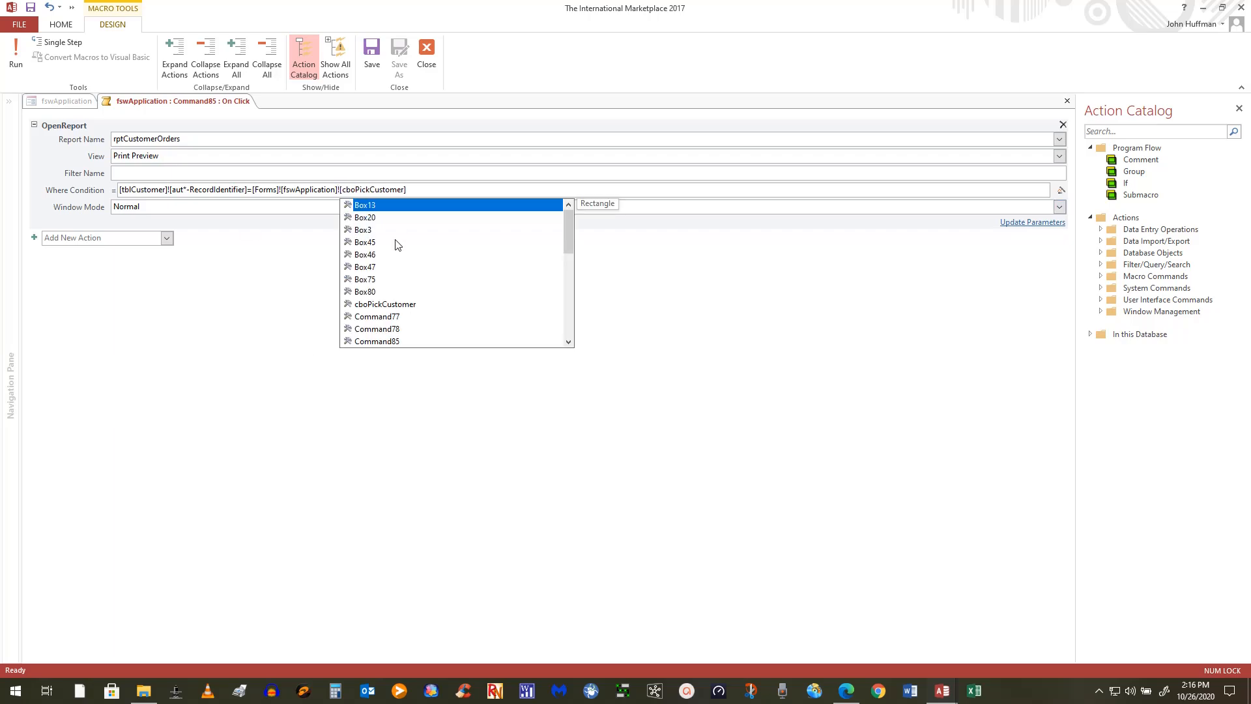
Accept the corrected Where Condition, close the macro with its changes saved, and display fswApplication in Form View
click(213, 482)
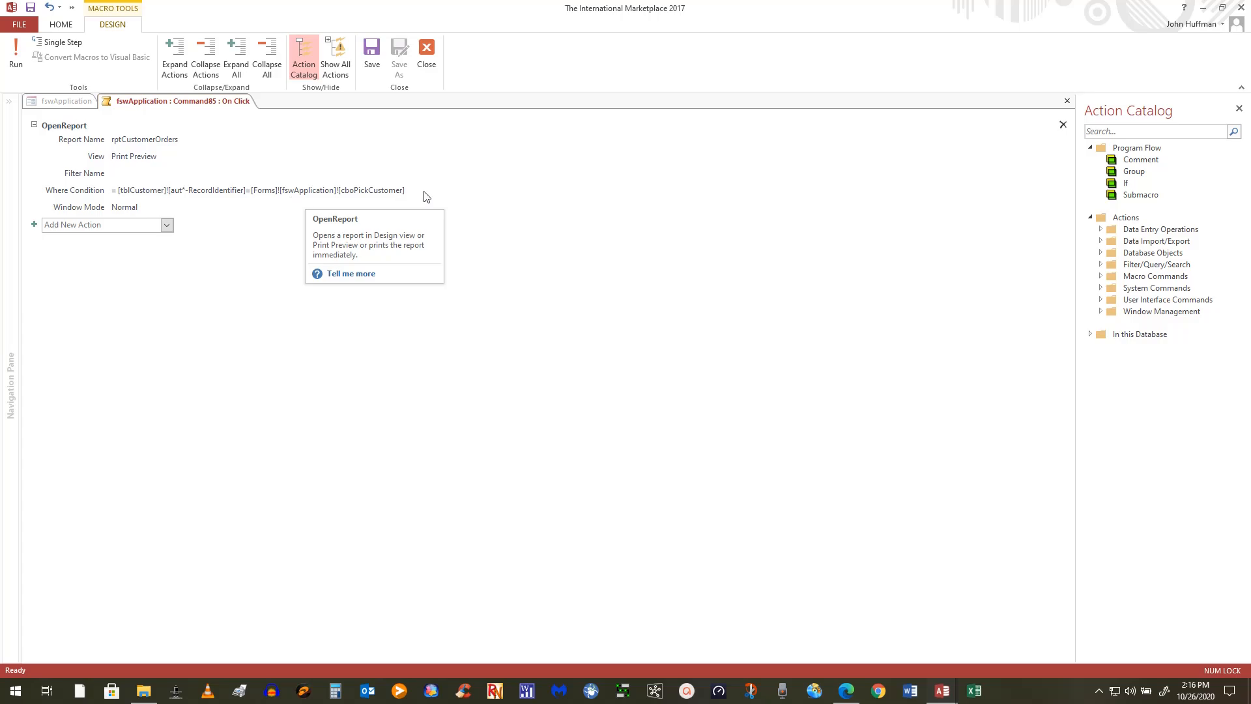
click(427, 57)
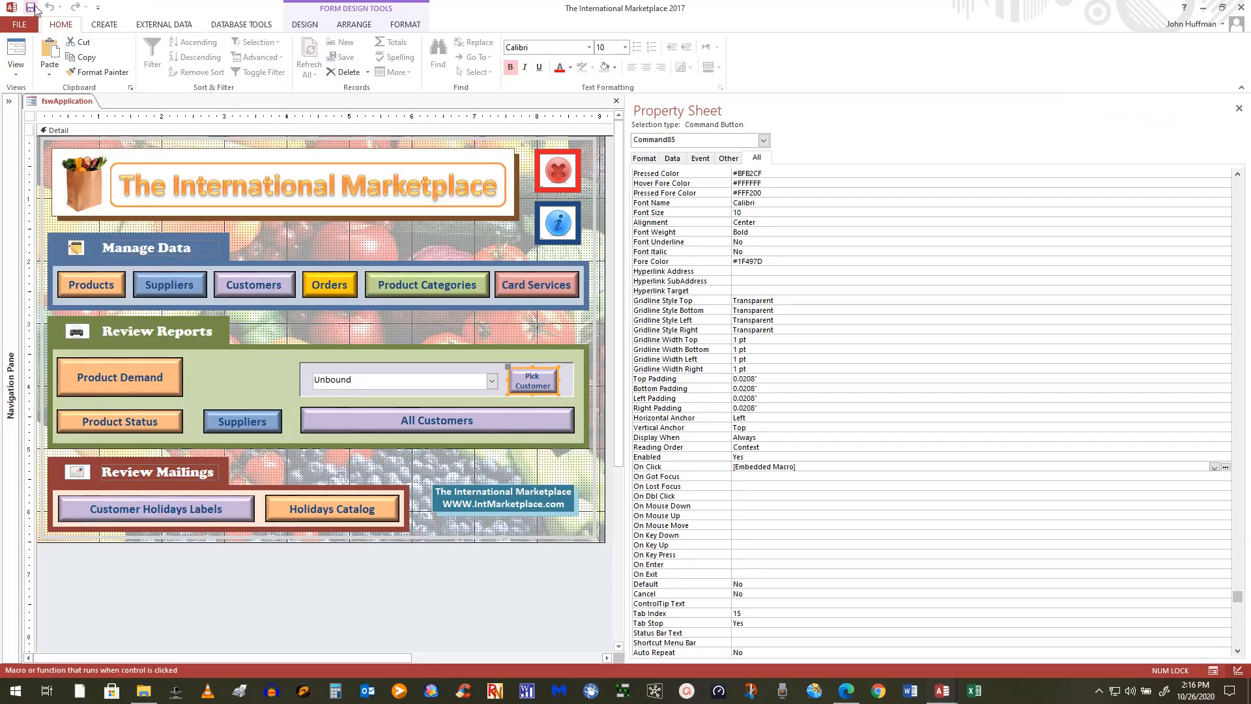
click(16, 53)
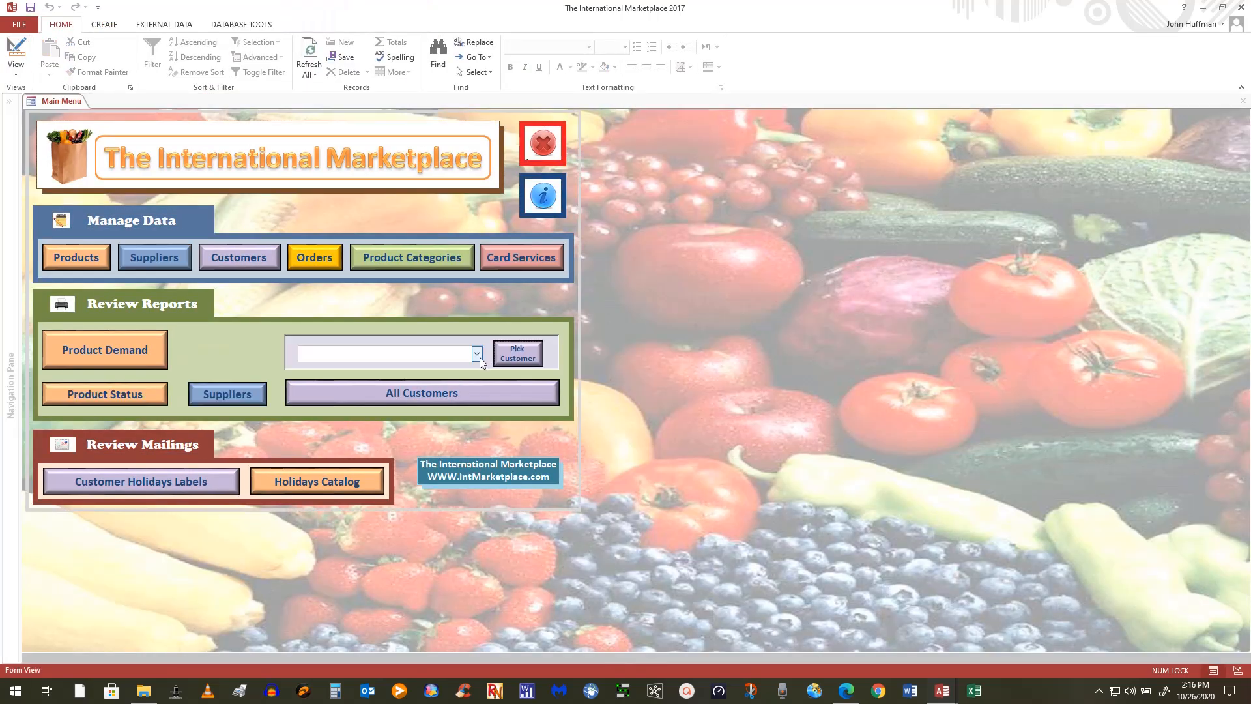
Open the Customer Orders report for the first listed customer with Pick Customer, review its second page and close the preview
click(477, 354)
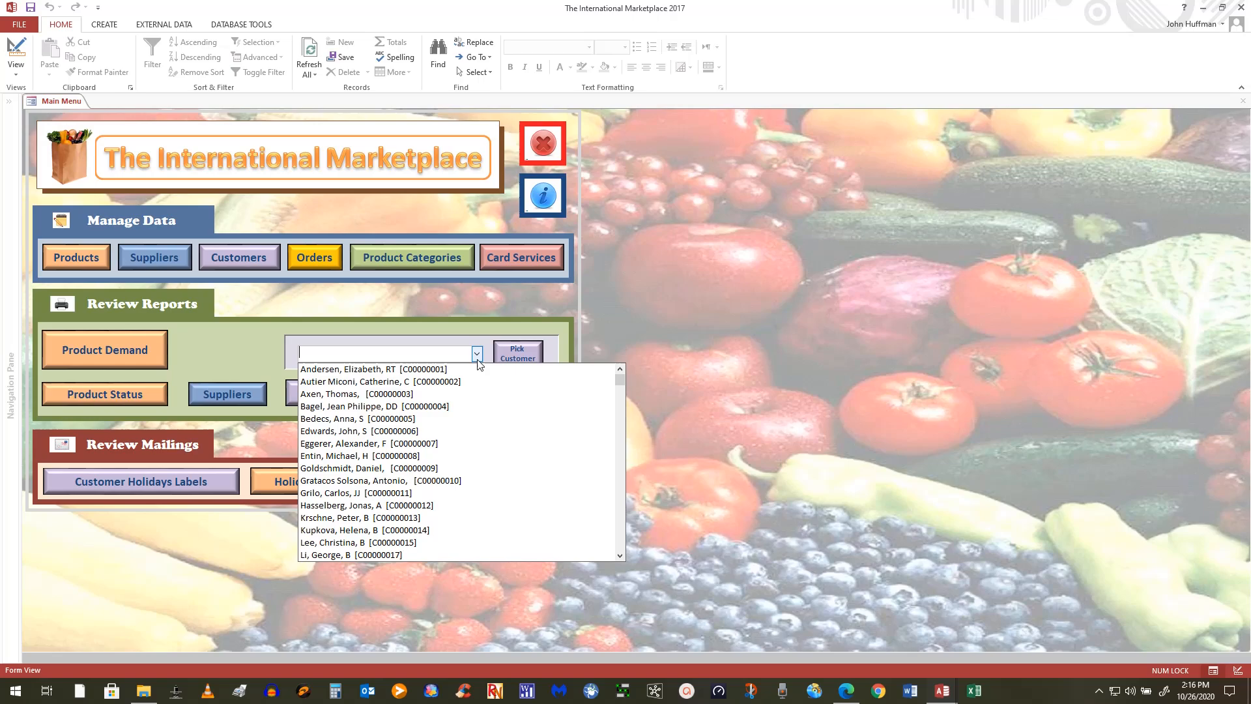
click(438, 369)
click(522, 354)
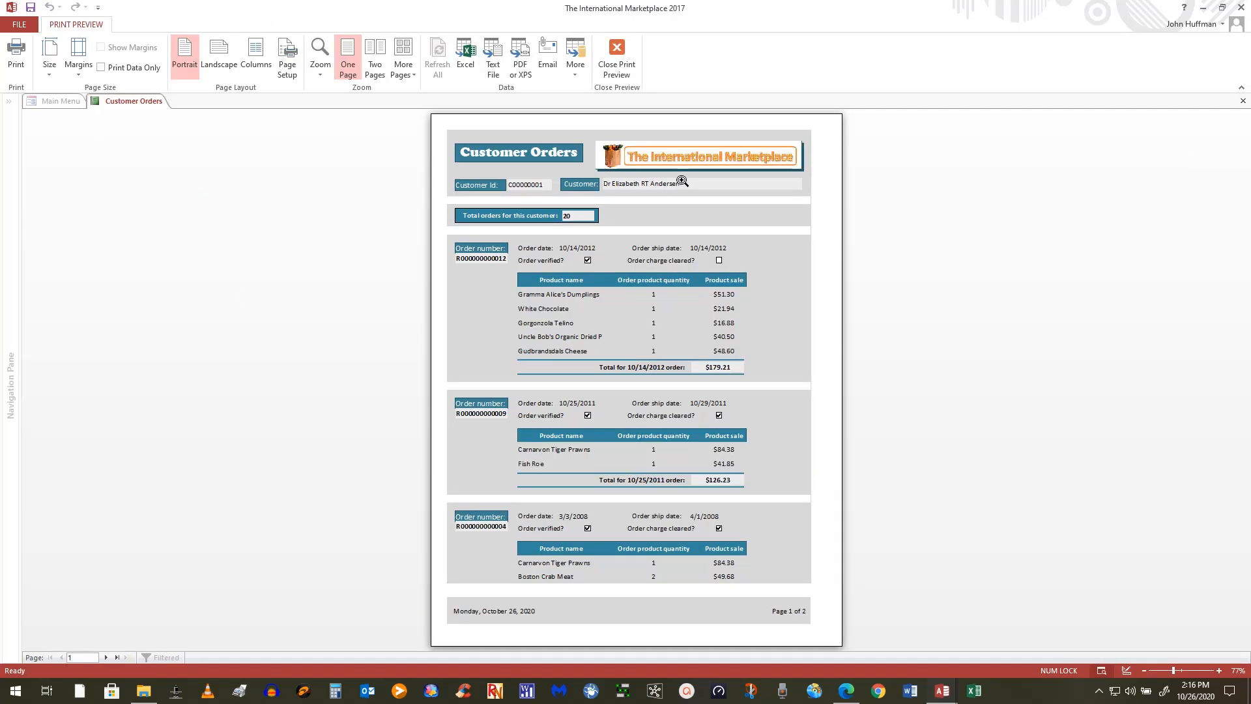
click(103, 656)
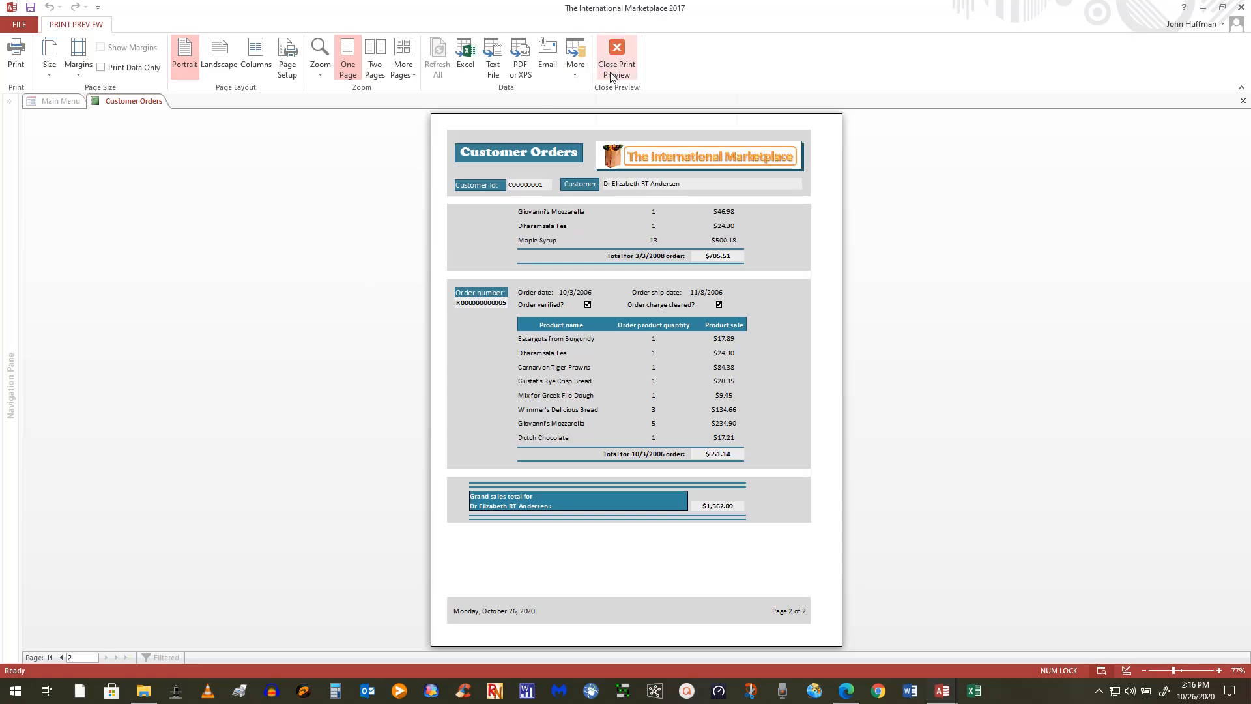
click(617, 47)
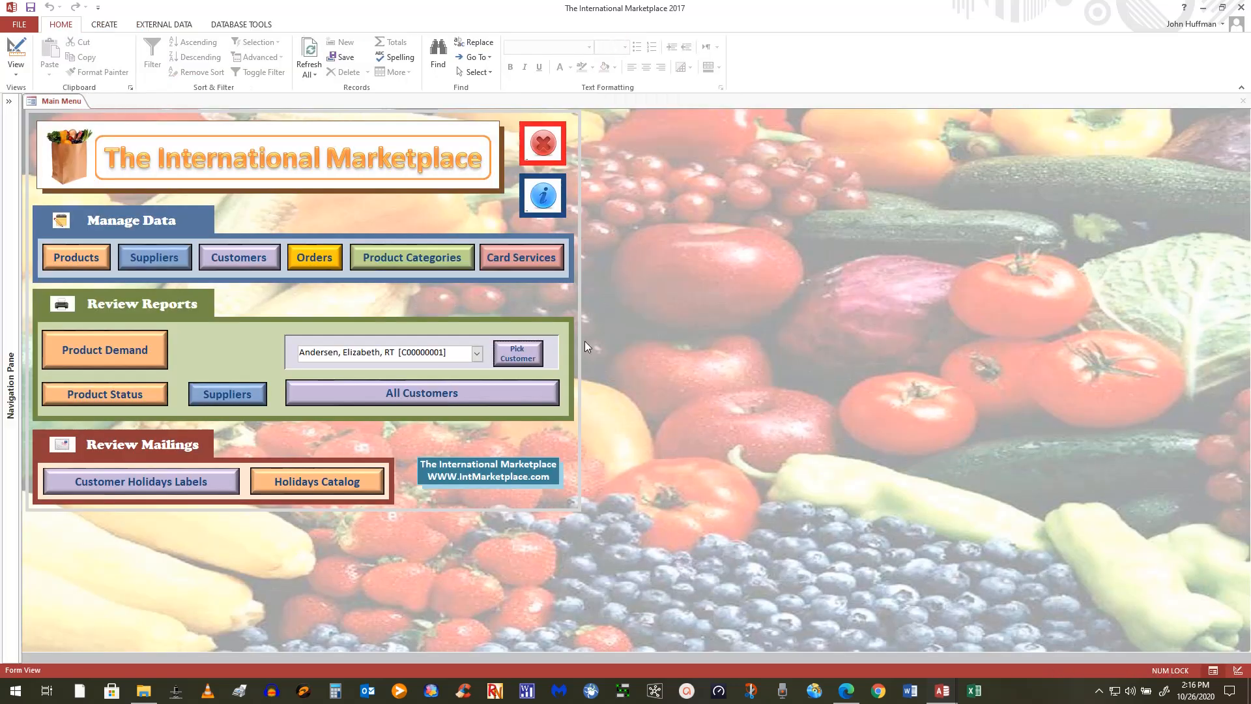
Return fswApplication to Design View and reopen the Pick Customer button's On Click macro
click(19, 71)
click(49, 126)
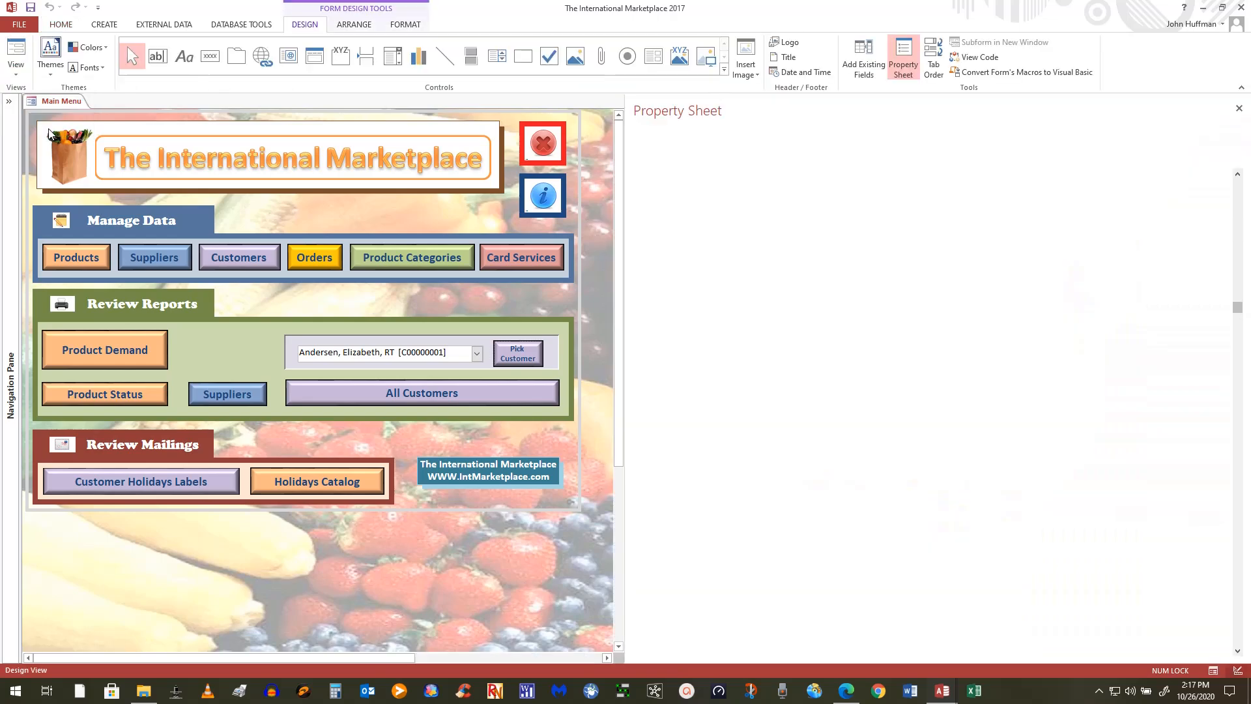
click(555, 383)
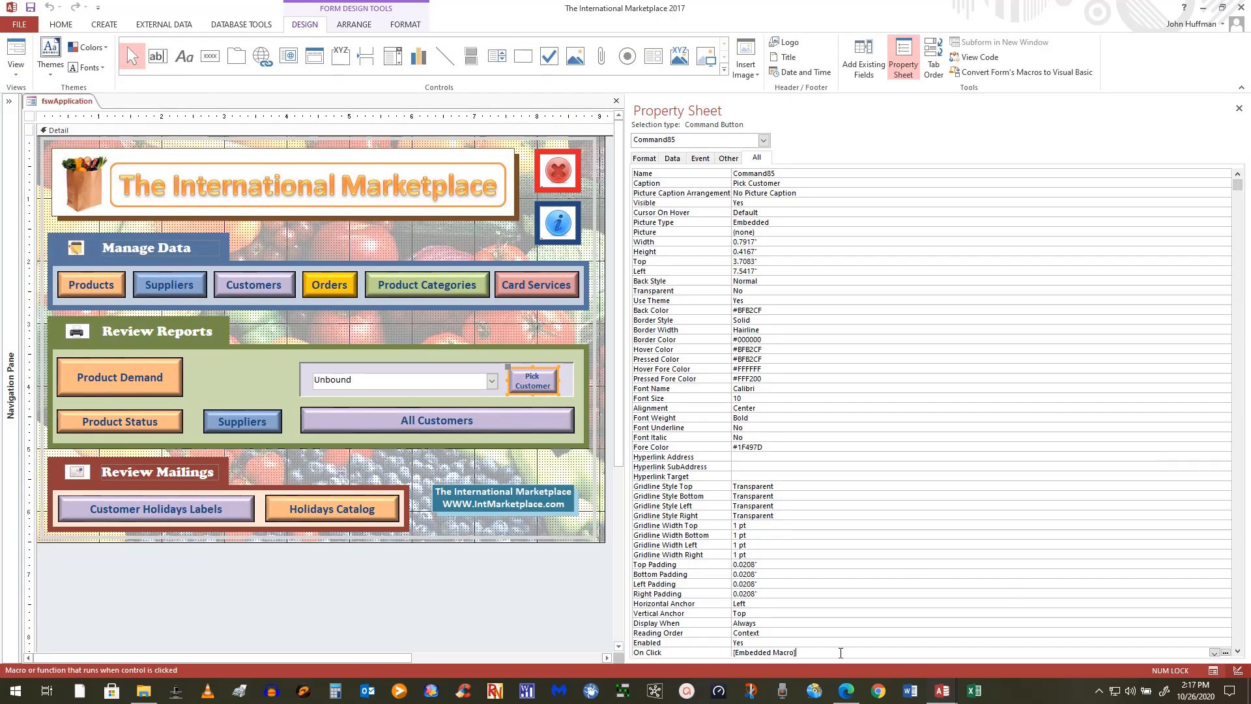
click(1226, 652)
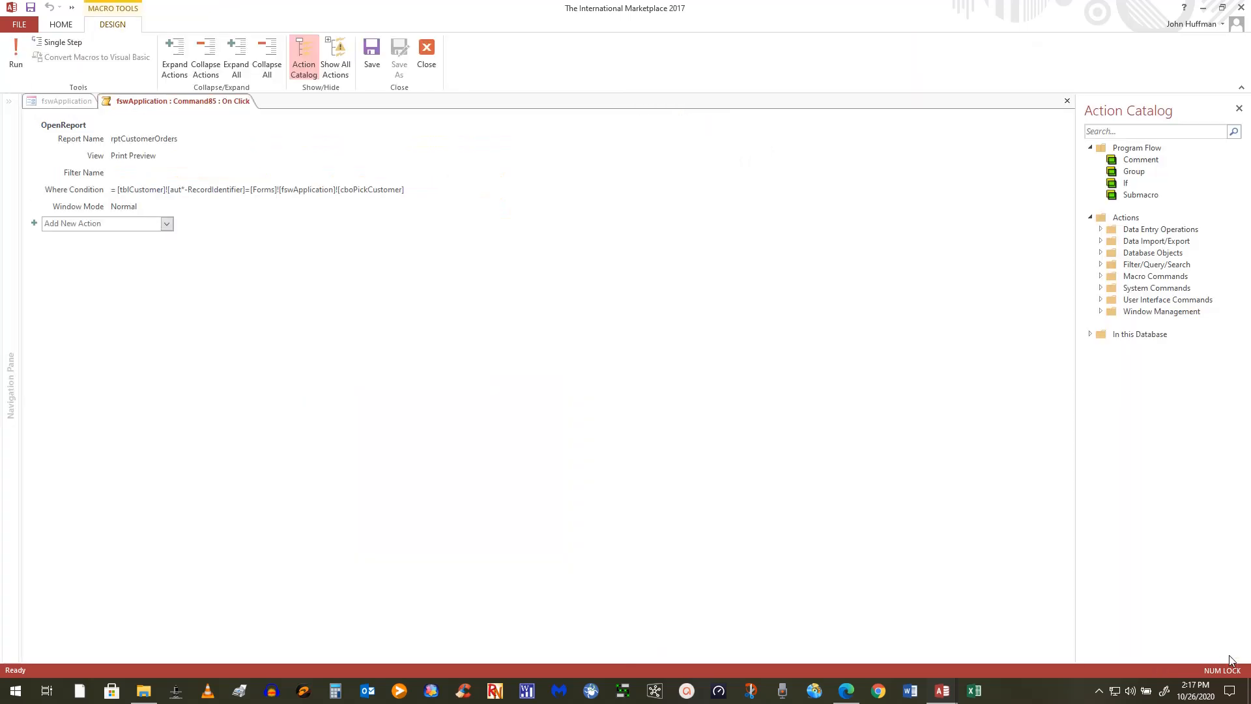
Clear the OpenReport Where Condition and copy its complete expression from Step 02 of L07-DatabaseApplication.pdf in the browser
click(417, 194)
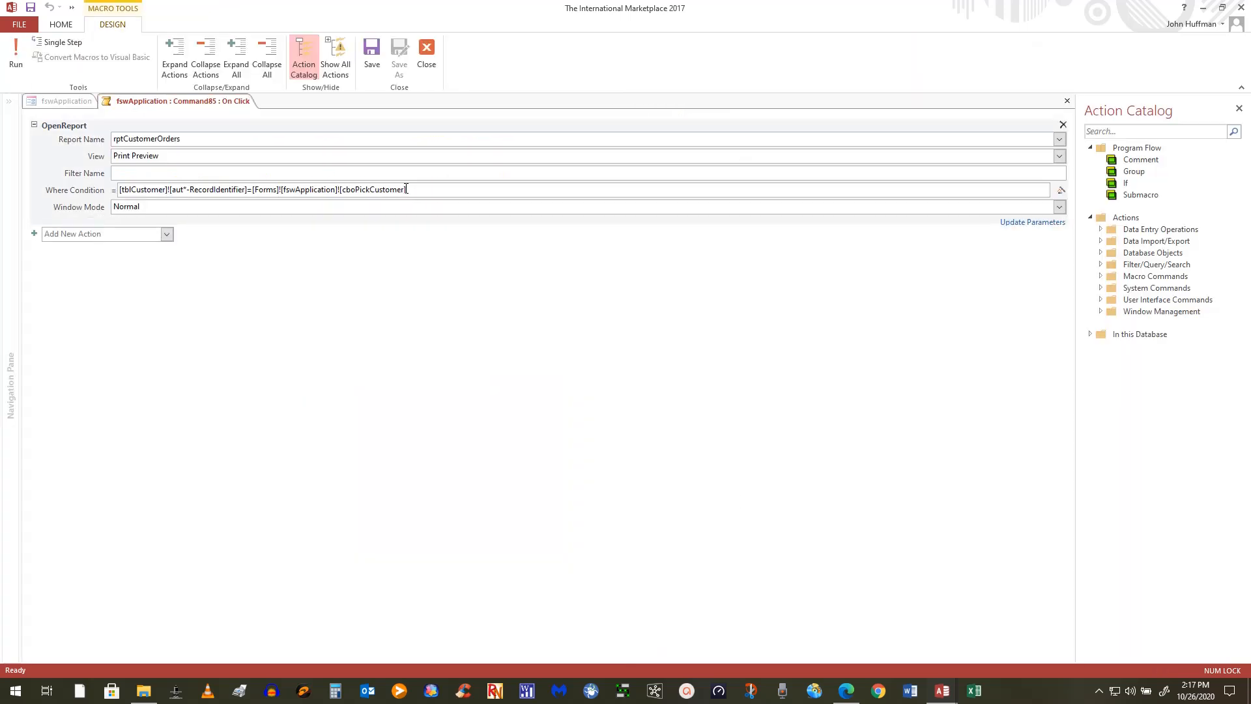
drag(407, 189, 77, 200)
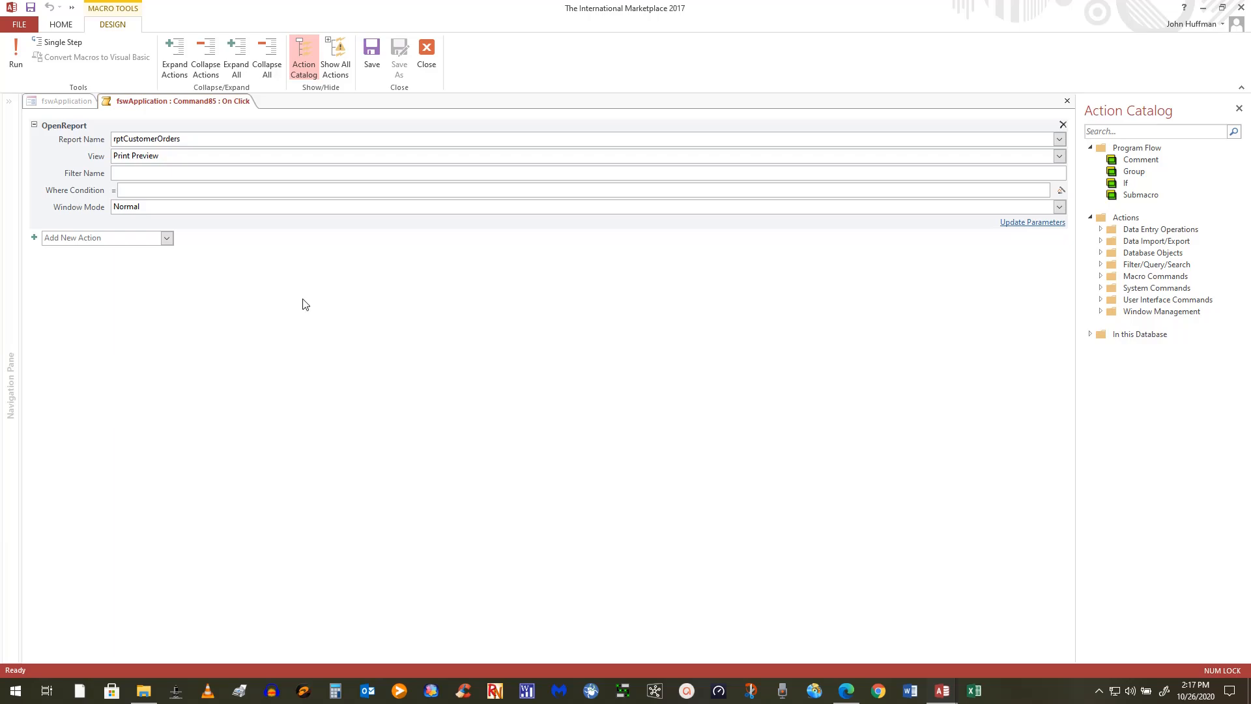
click(847, 691)
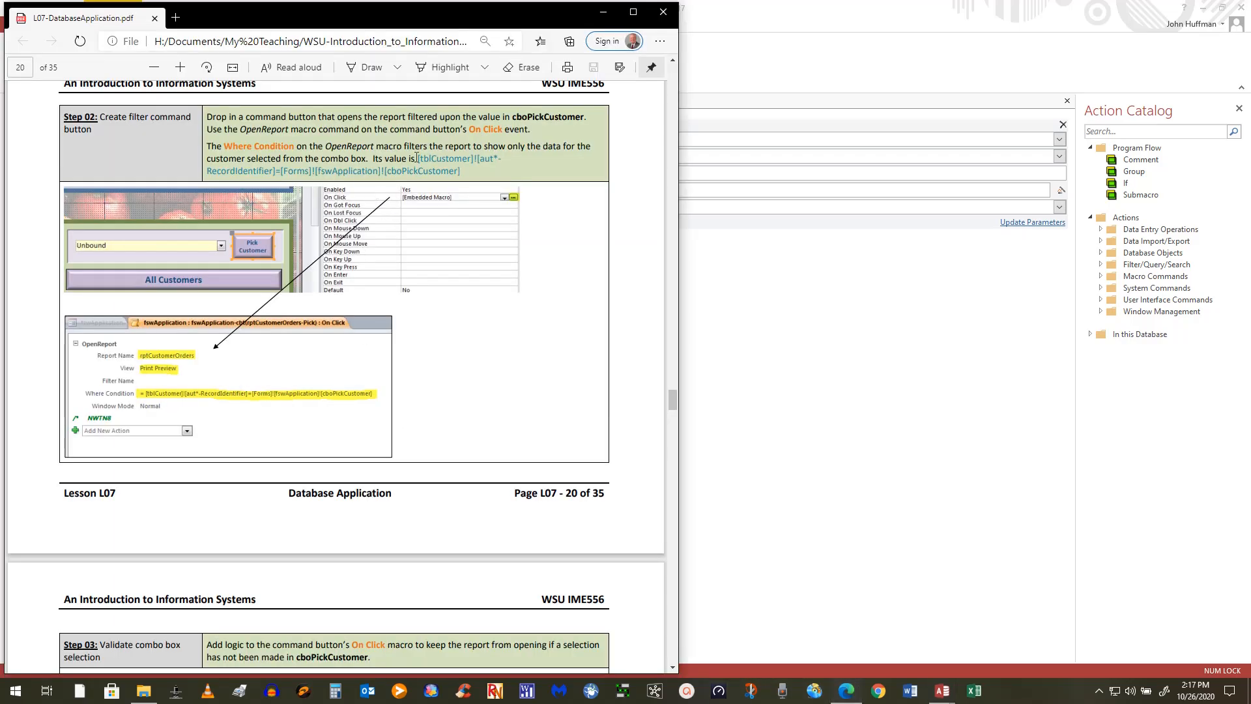
drag(421, 161, 438, 168)
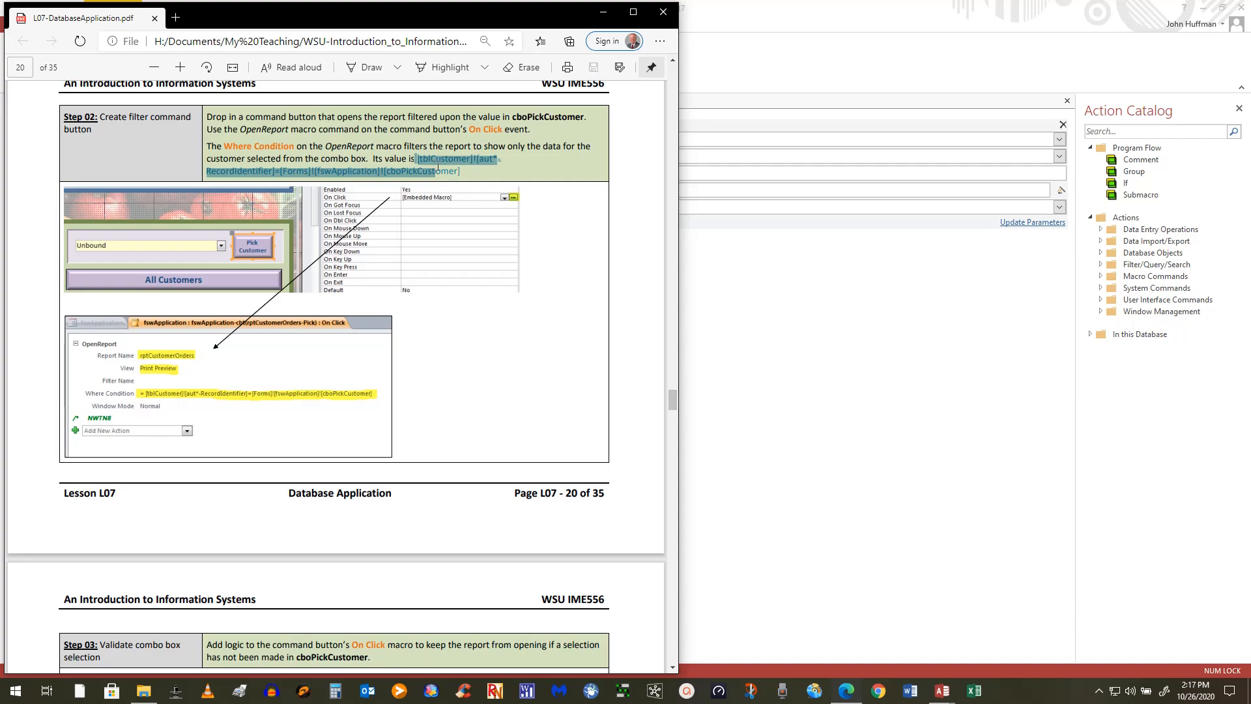
click(468, 177)
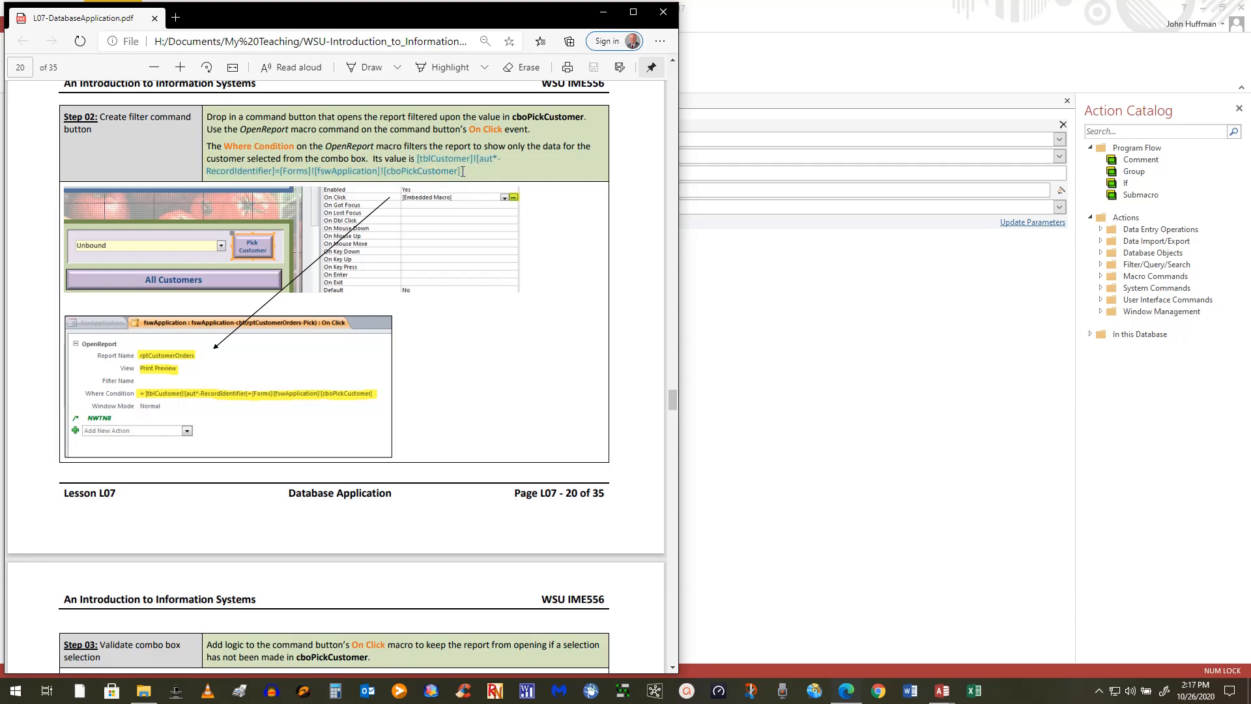
drag(461, 172, 420, 159)
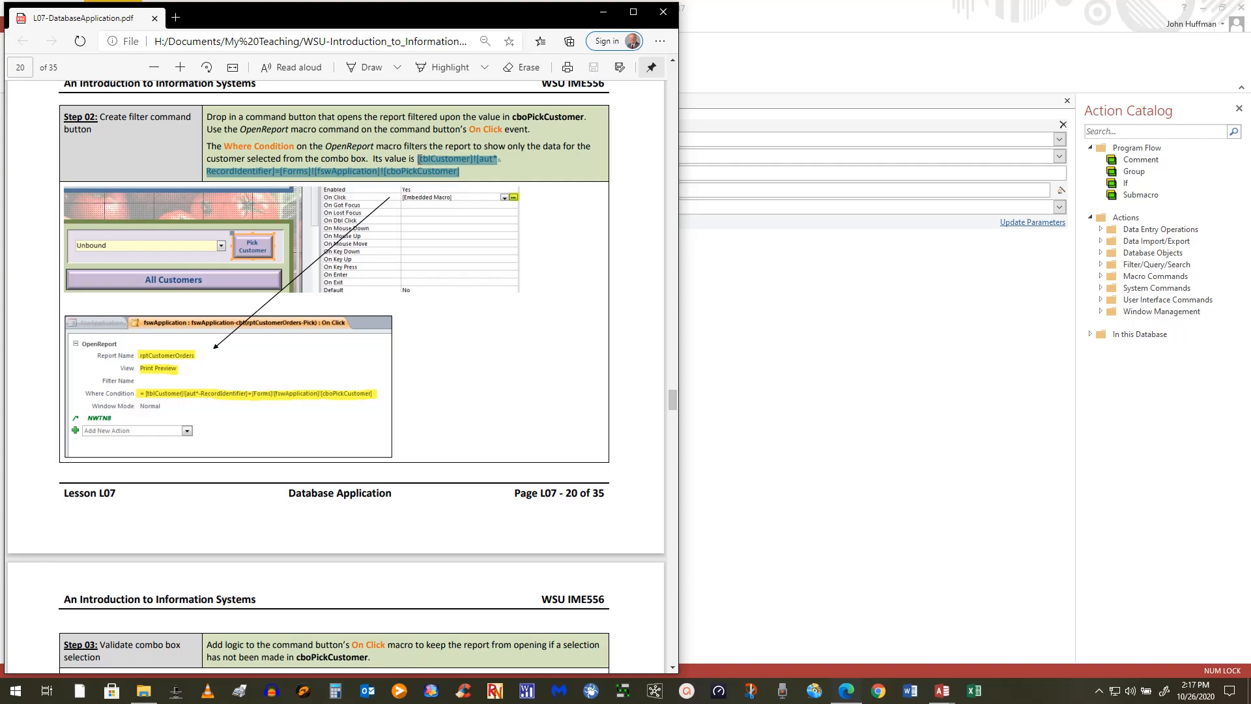
Return to Access and paste the copied text into the OpenReport action's Where Condition, giving [tblCustomer]![aut*-
click(819, 420)
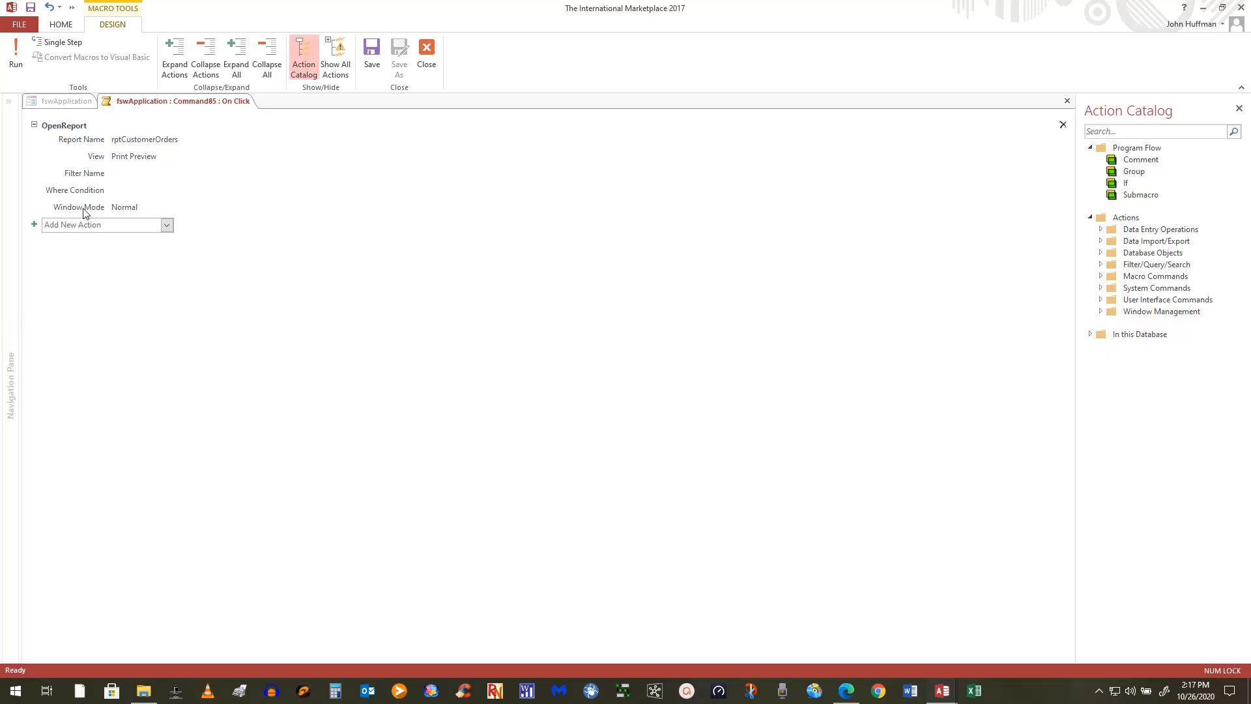
click(122, 191)
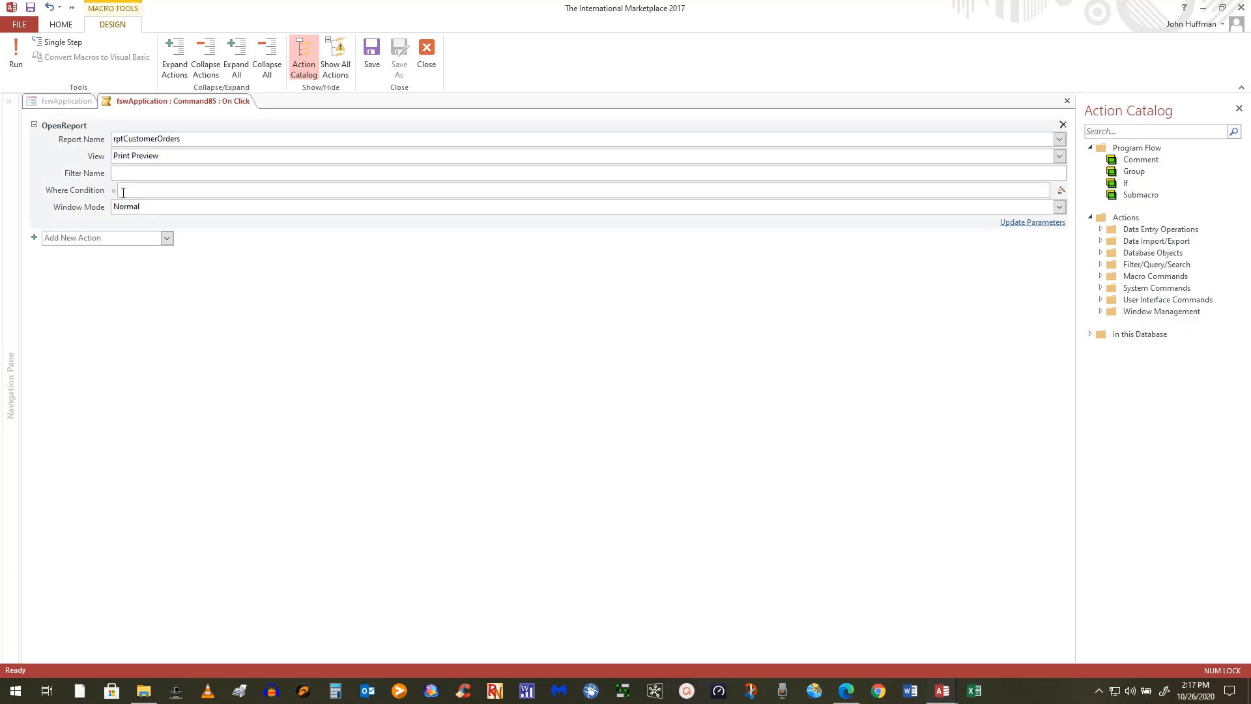
text([tblCustomer]![aut*-)
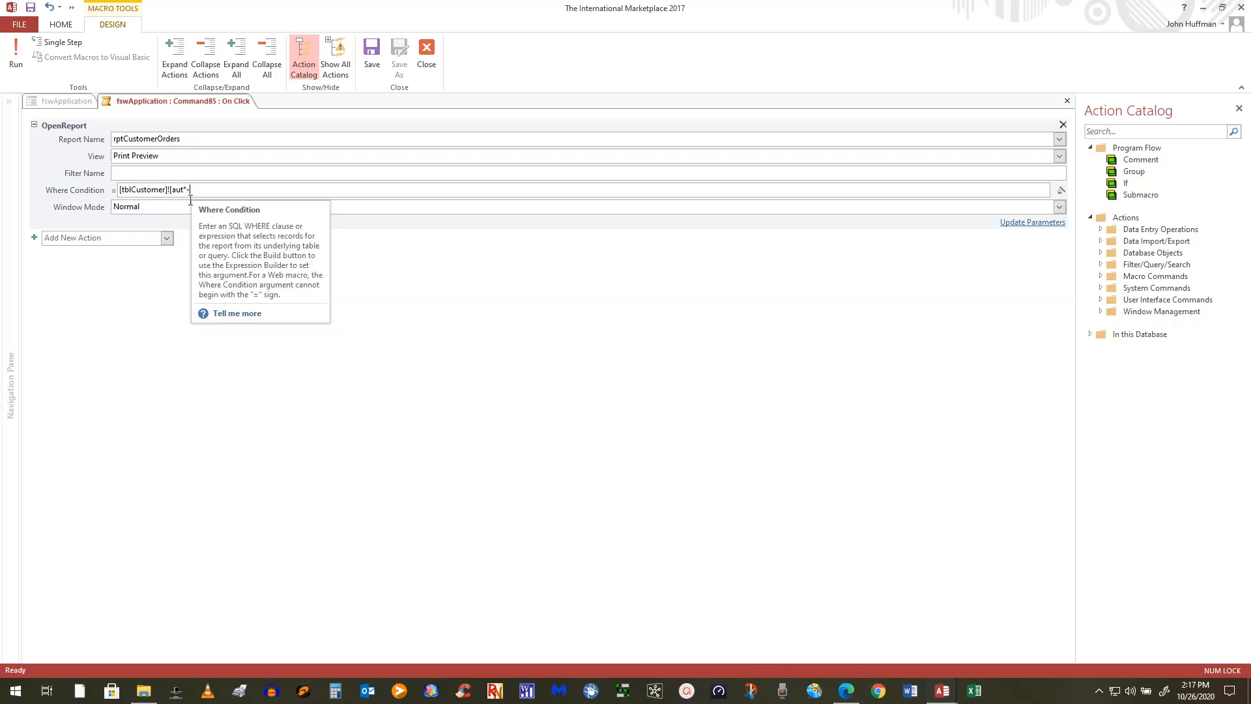
Copy RecordIdentifier]=[Forms]![fswApplication]![cboPickCustomer] from the lesson PDF and append it to the Where Condition
click(855, 697)
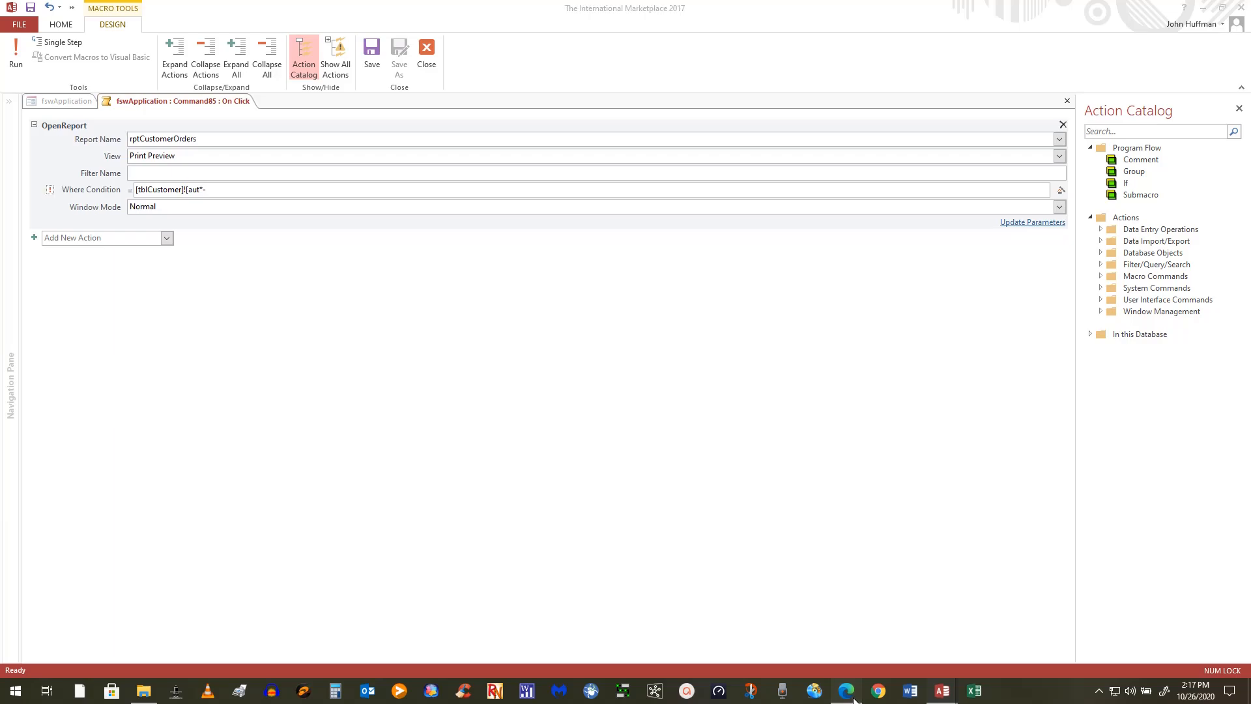
click(467, 168)
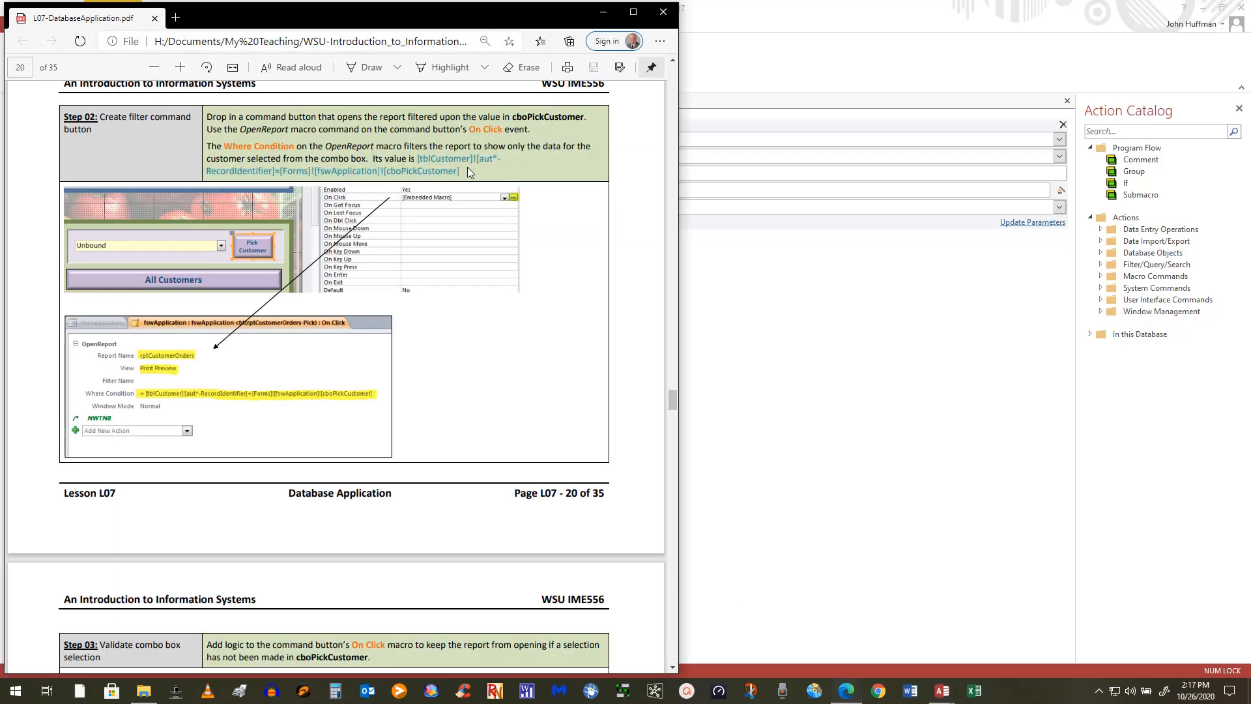
drag(461, 172, 206, 170)
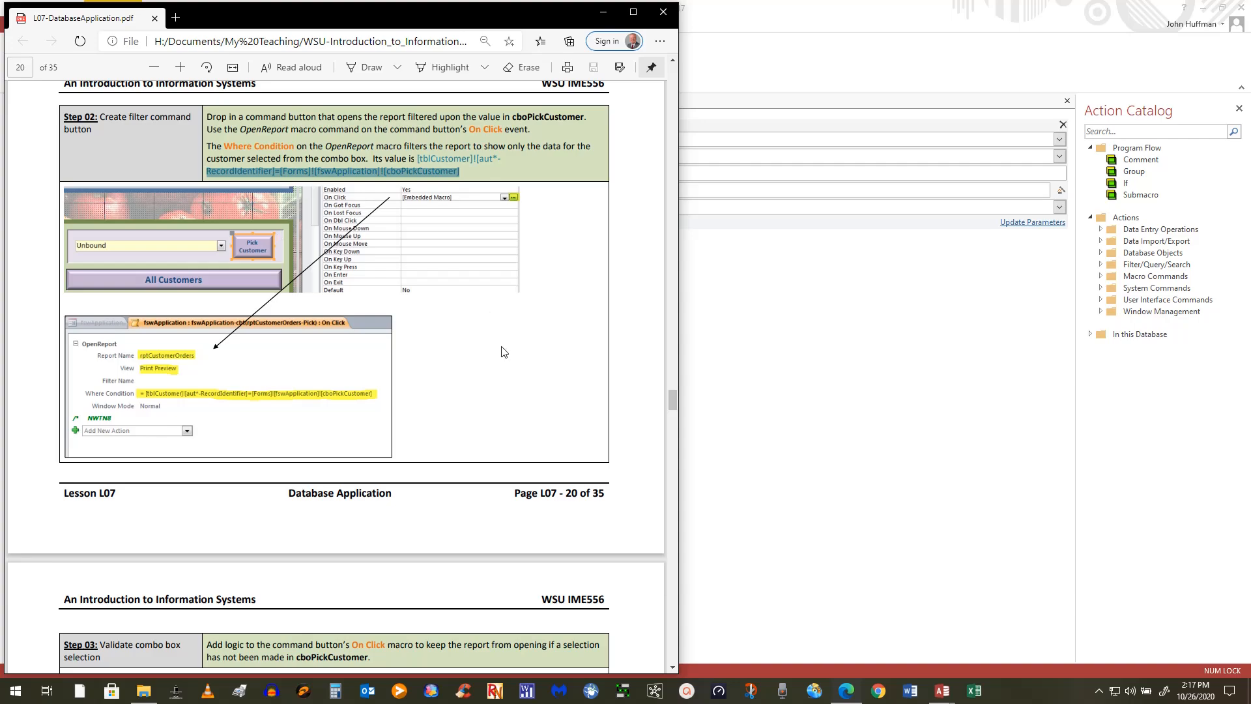
click(723, 506)
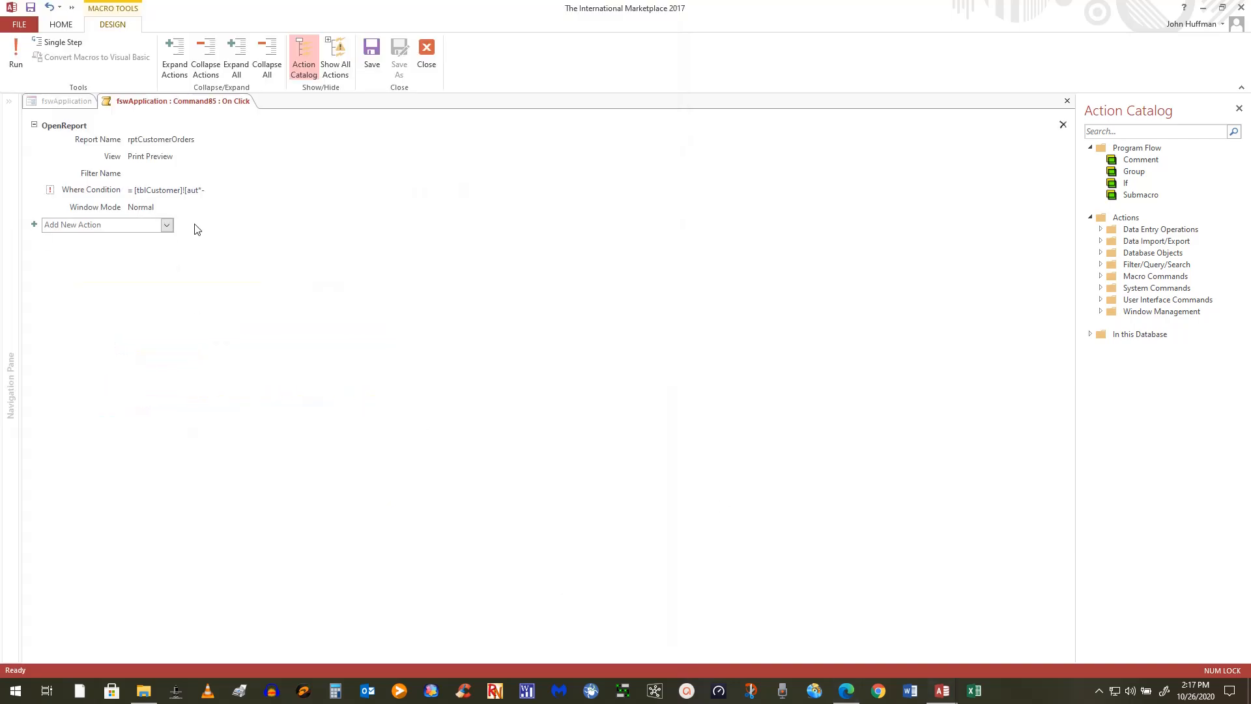
click(208, 192)
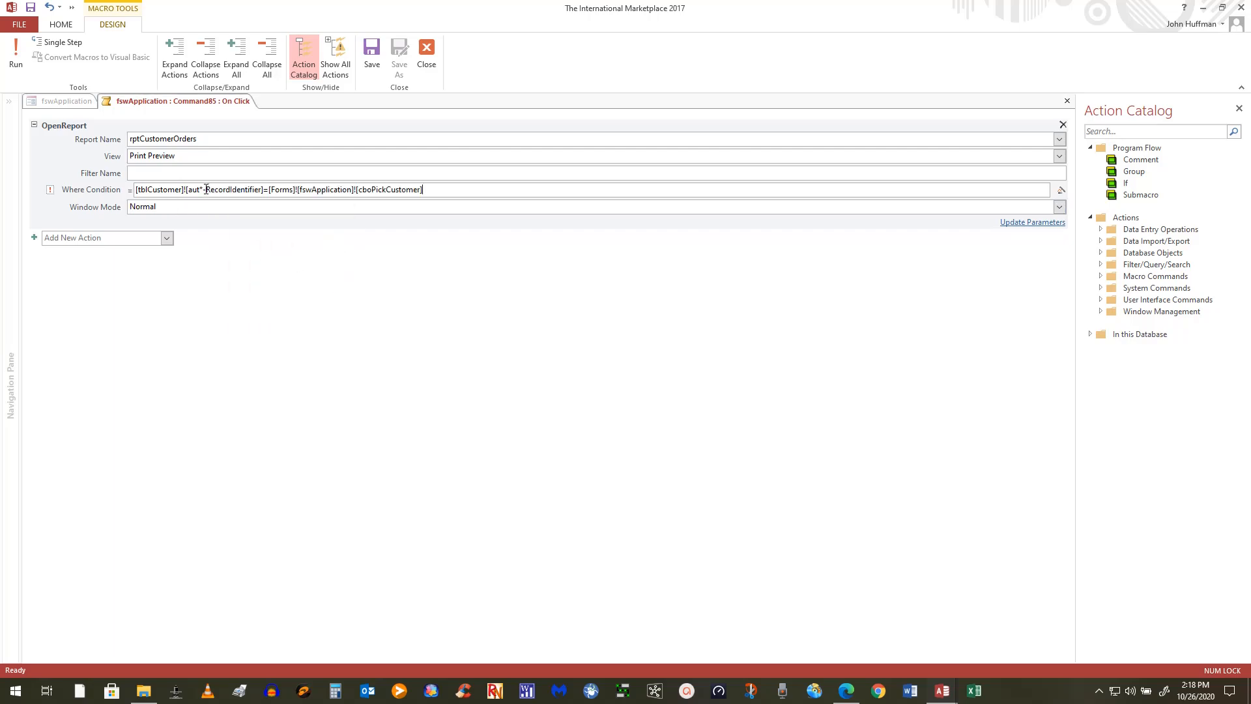
mouse_move(208, 193)
Save and close the Pick Customer button's macro and display fswApplication in Form View
click(30, 7)
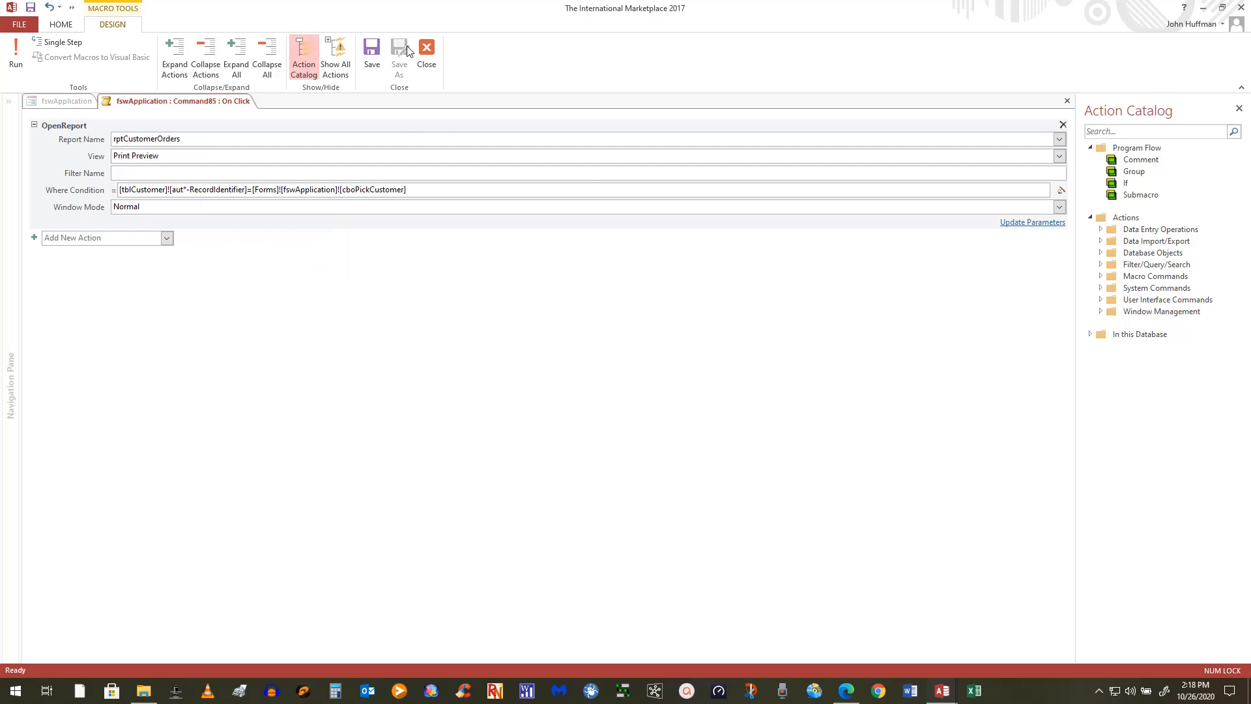
click(430, 51)
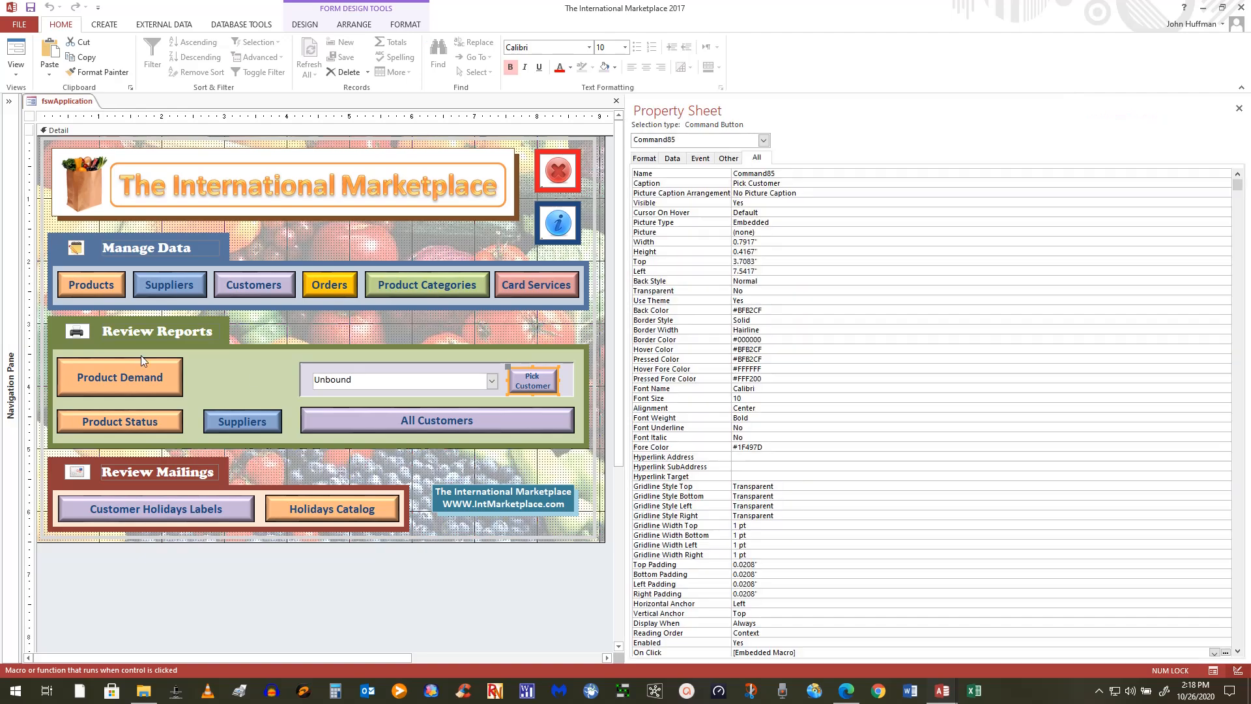
click(21, 51)
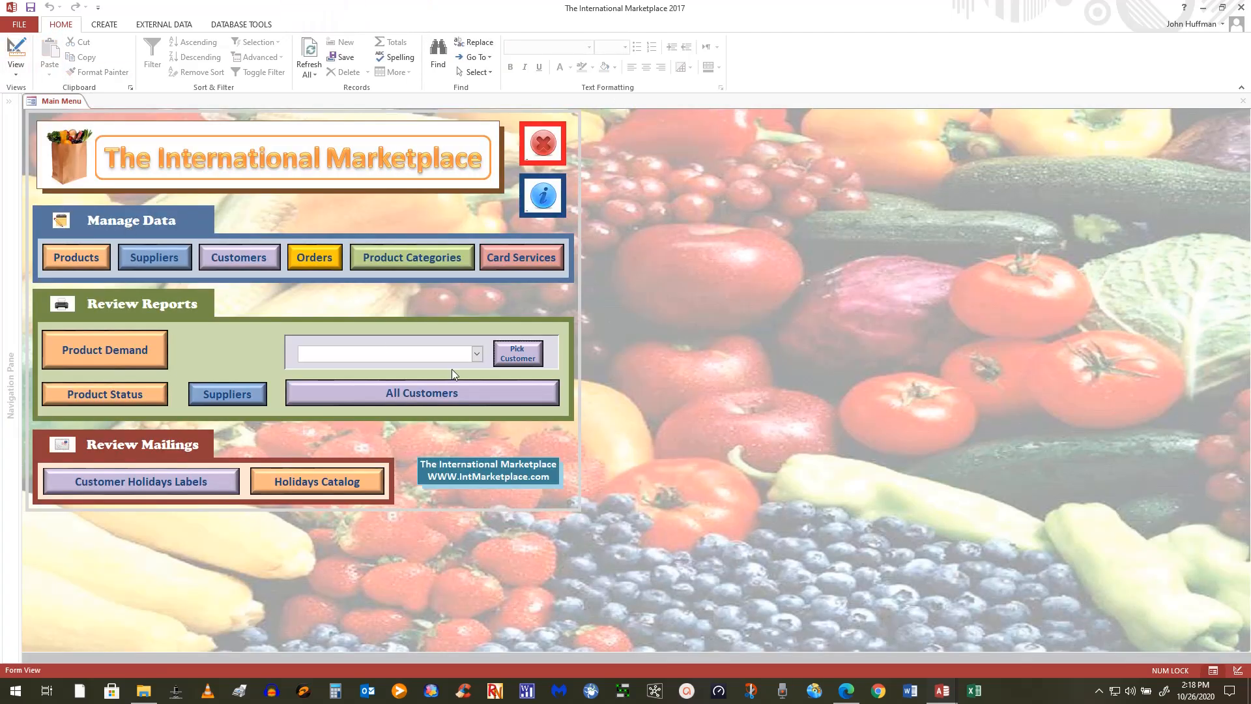
Preview both pages of the Customer Orders report for the second listed customer, close the preview and reopen the customer list
click(478, 354)
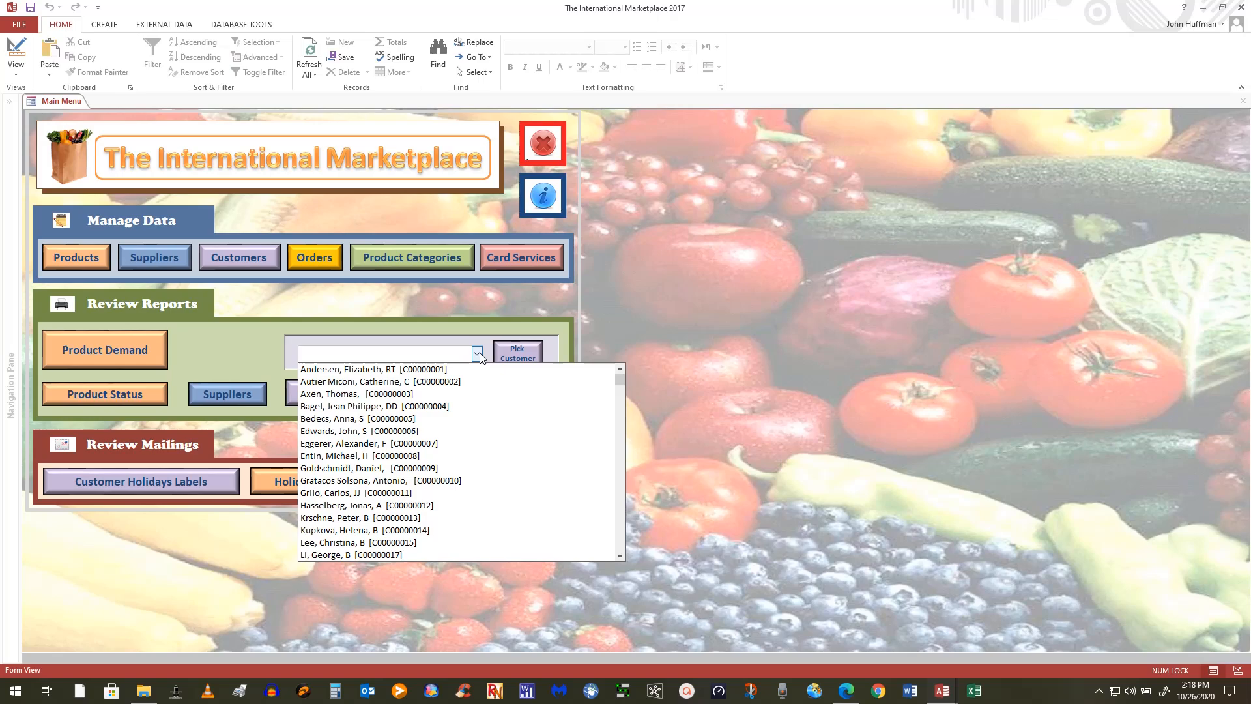
click(428, 383)
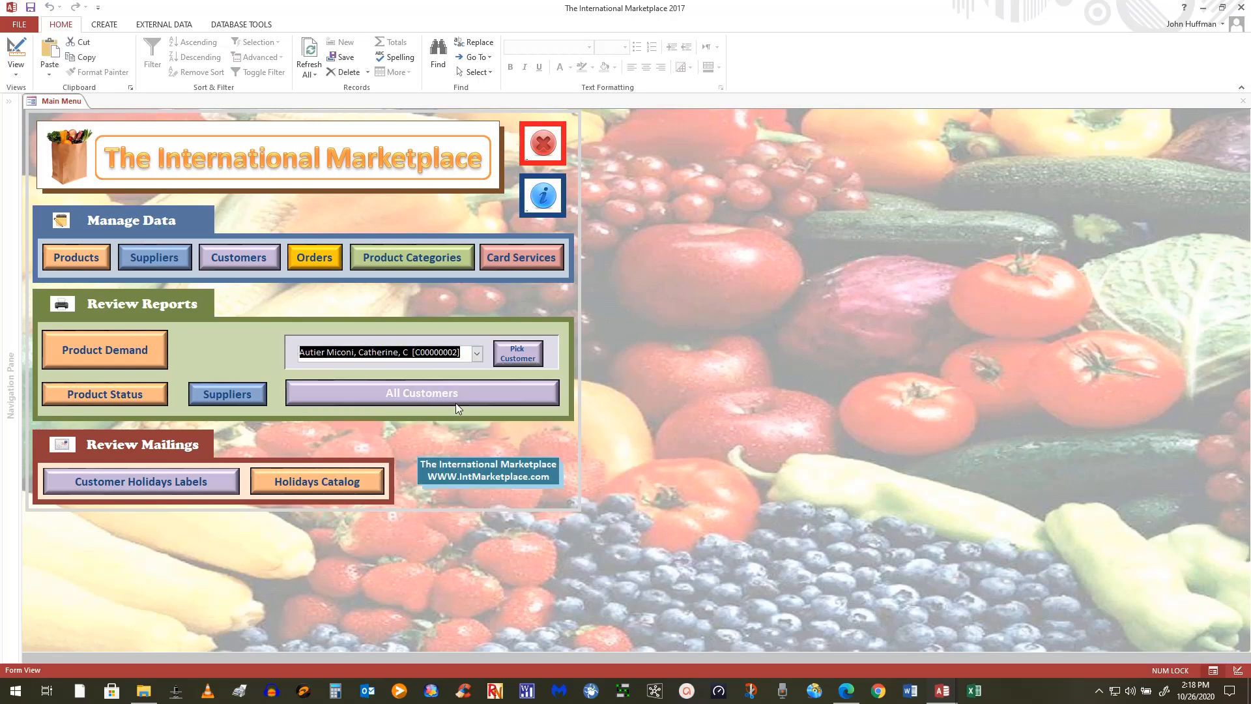
click(527, 355)
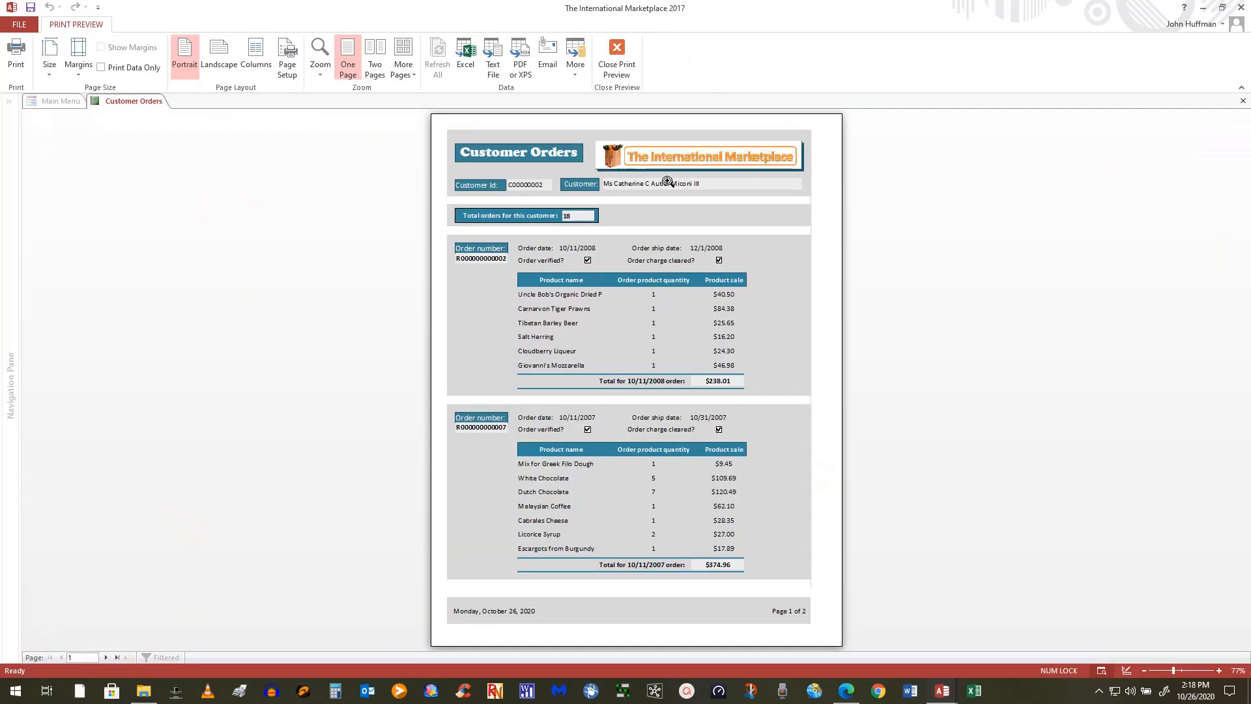
click(107, 657)
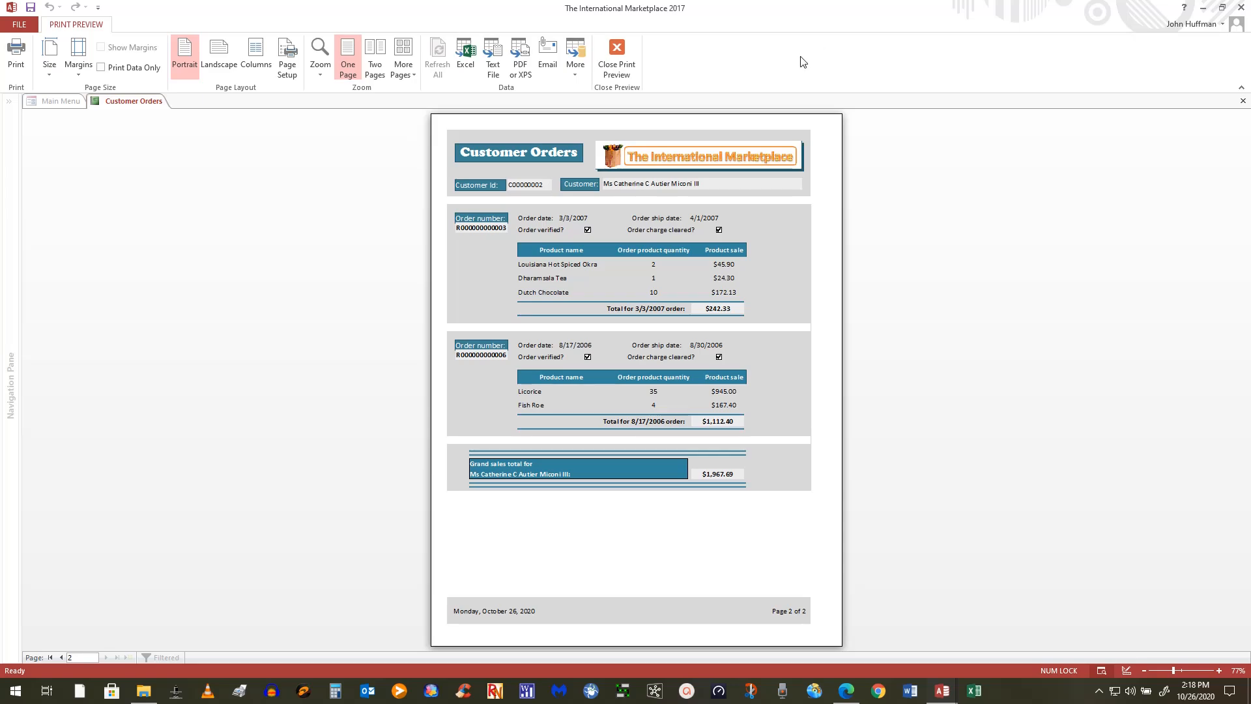
click(620, 52)
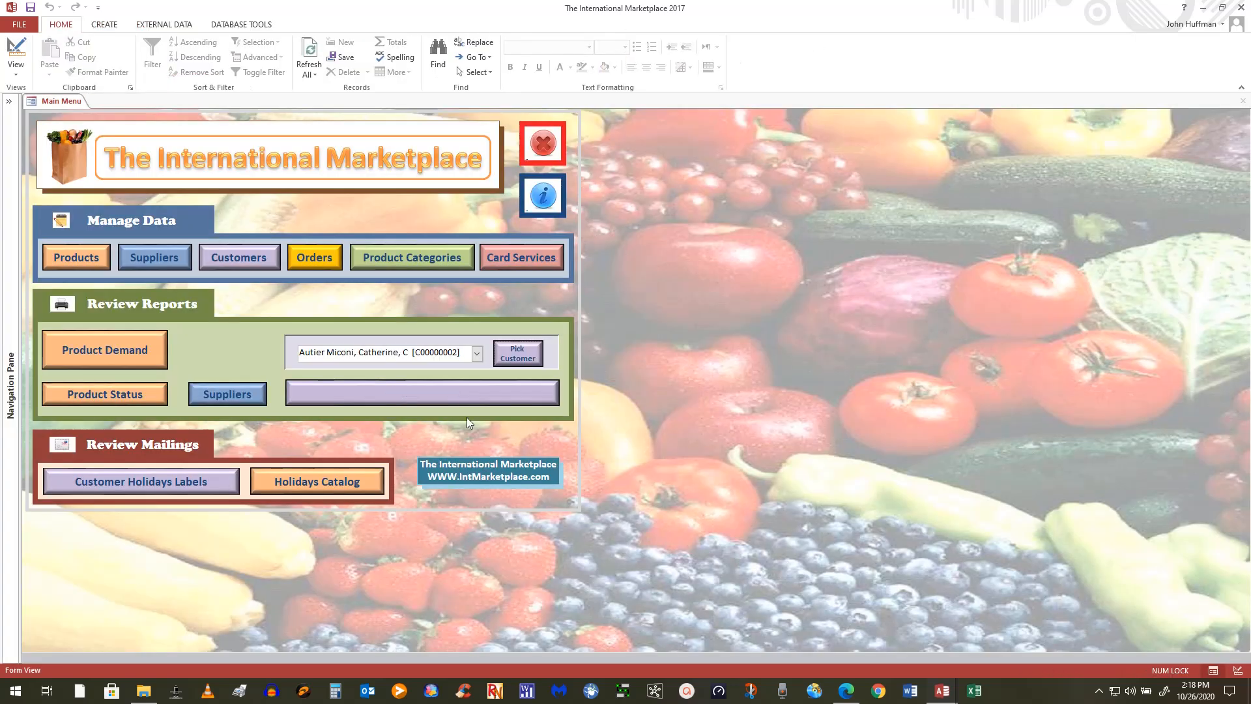
click(477, 353)
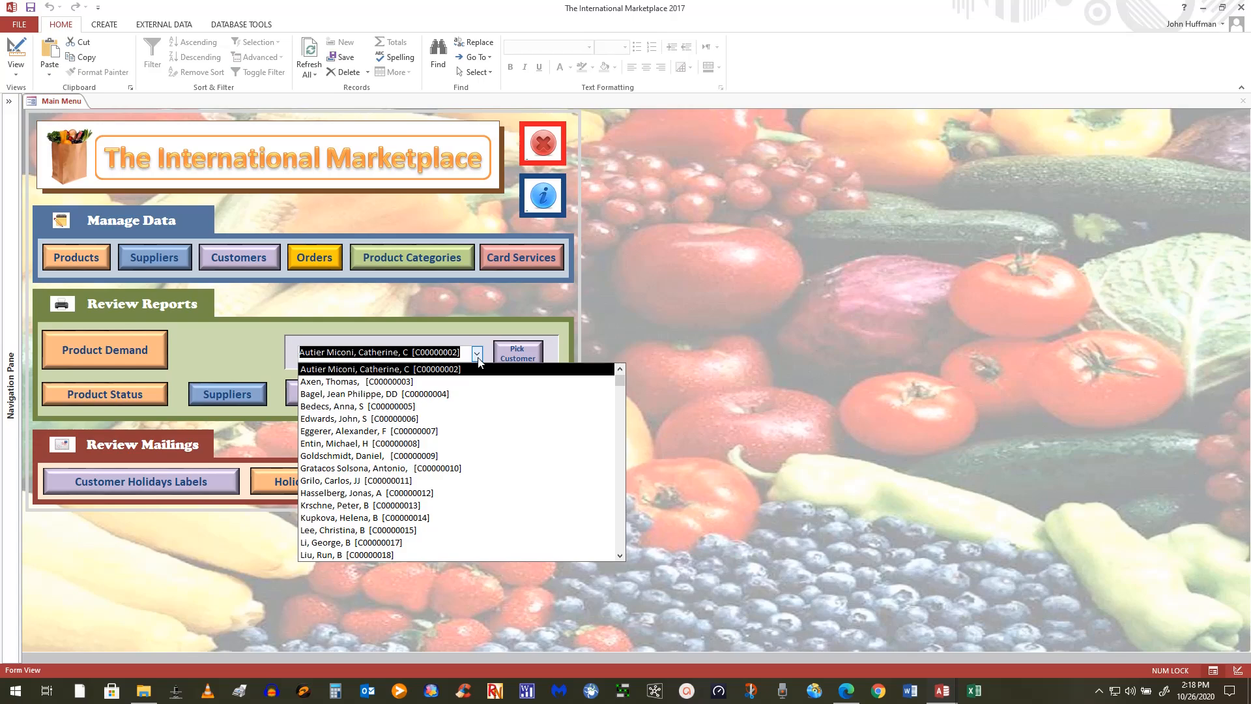
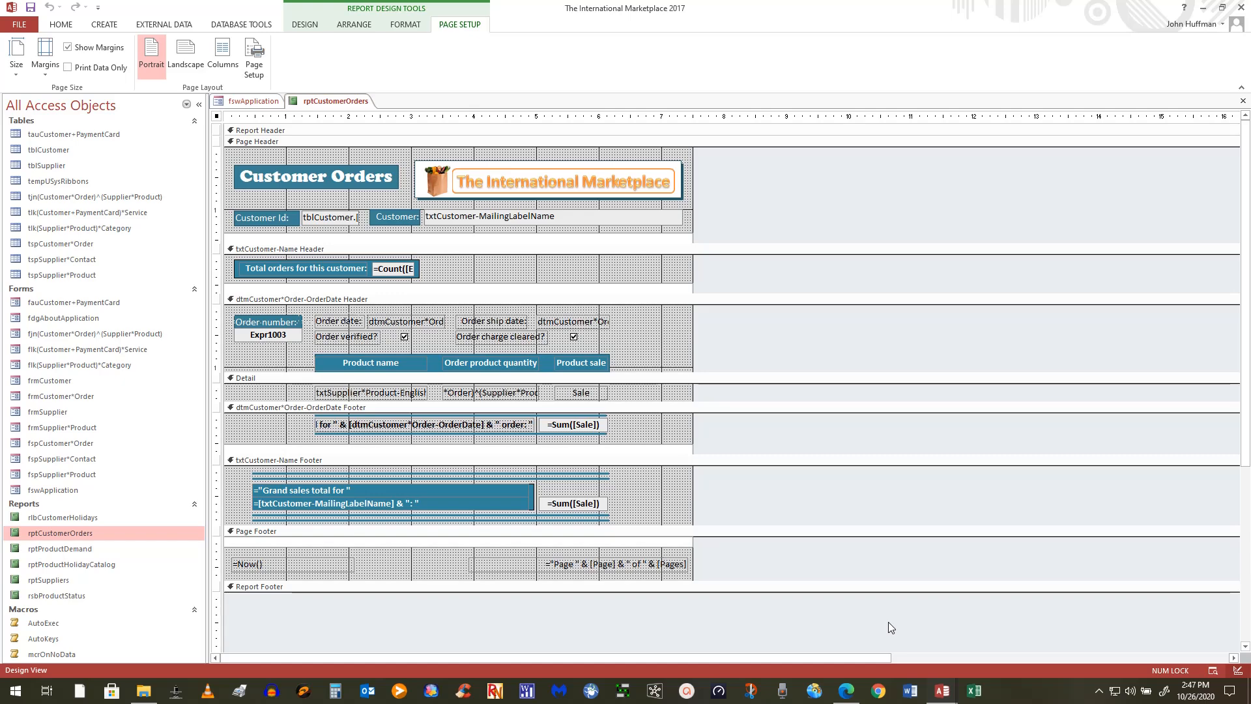
Set the On No Data event of the rptCustomerOrders report to mcrOnNoData and save the report
right_click(824, 627)
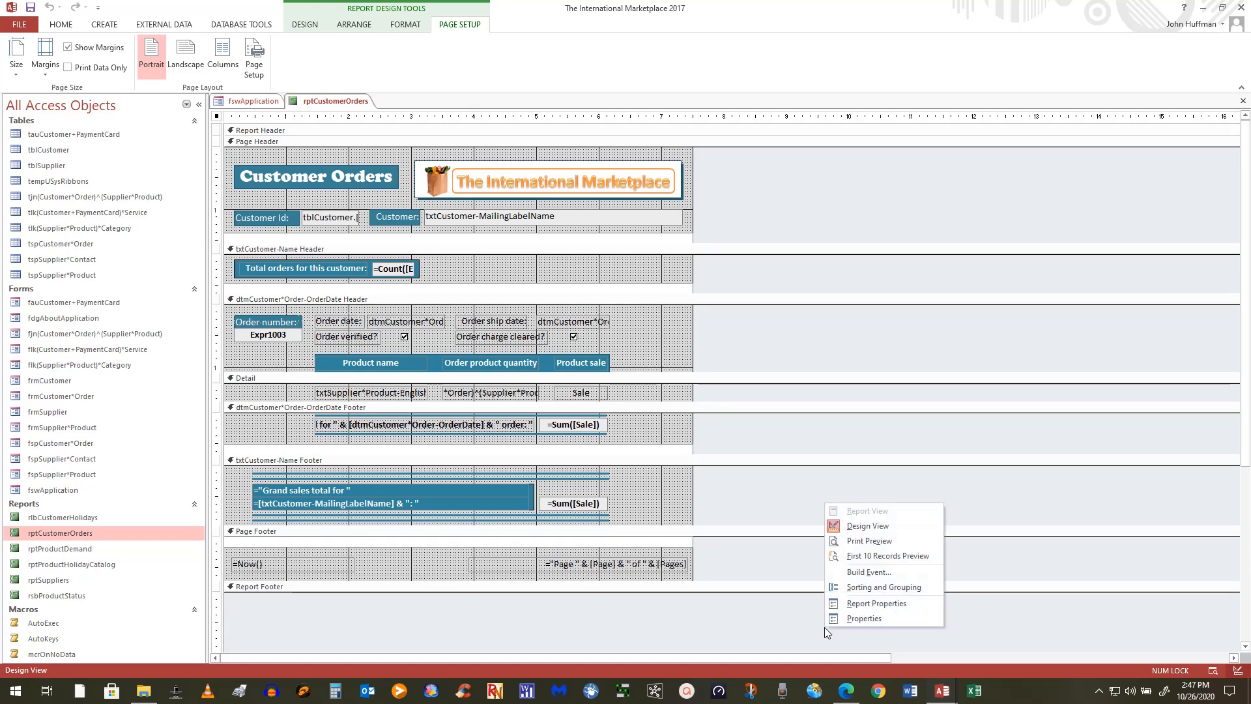
click(857, 604)
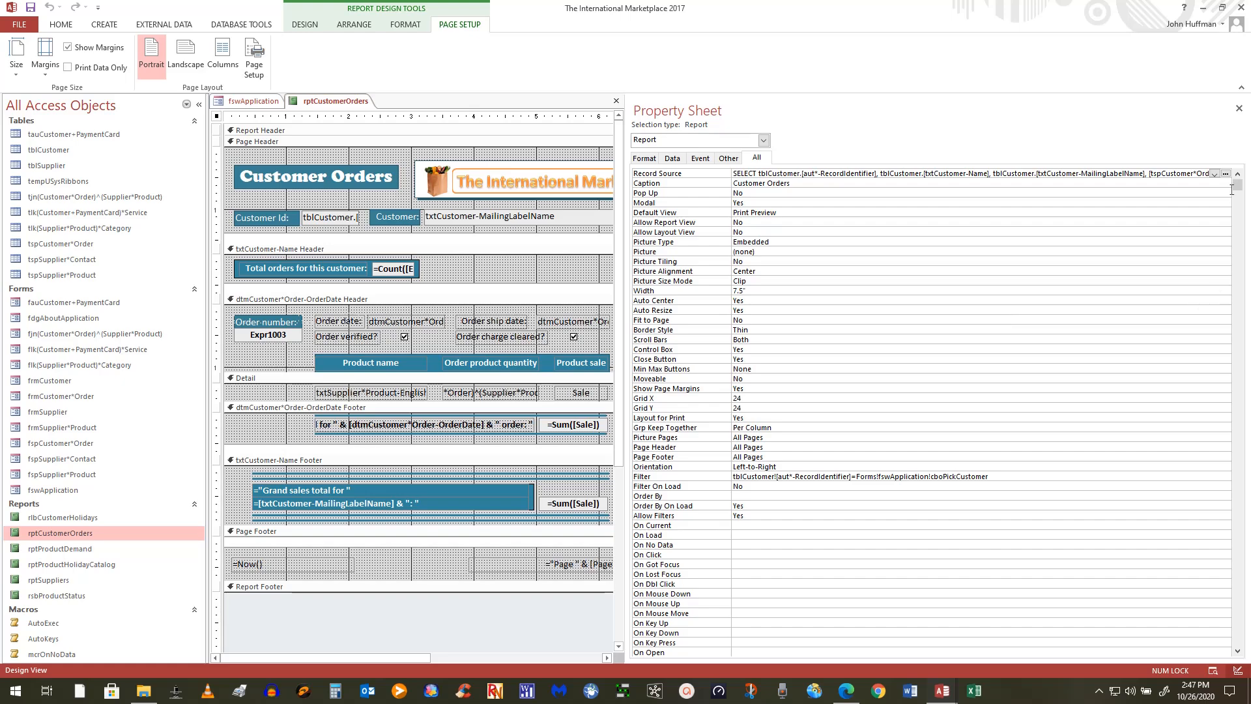
drag(1237, 185, 1237, 402)
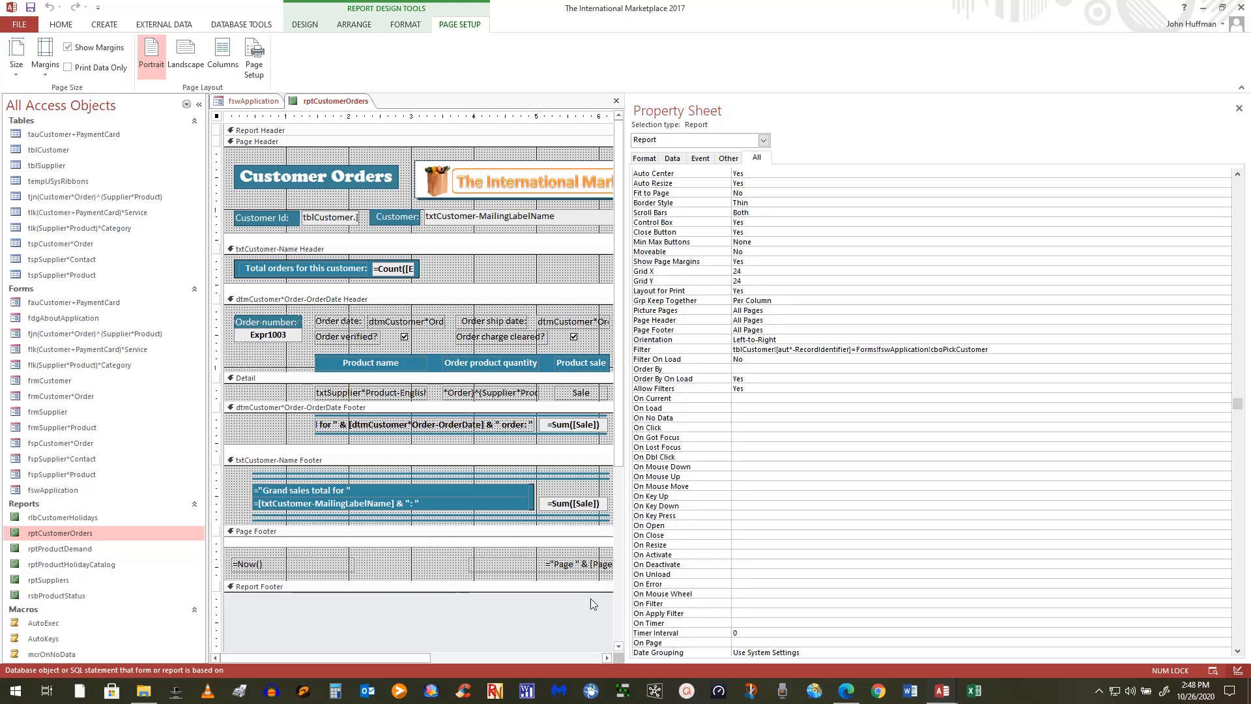
click(540, 622)
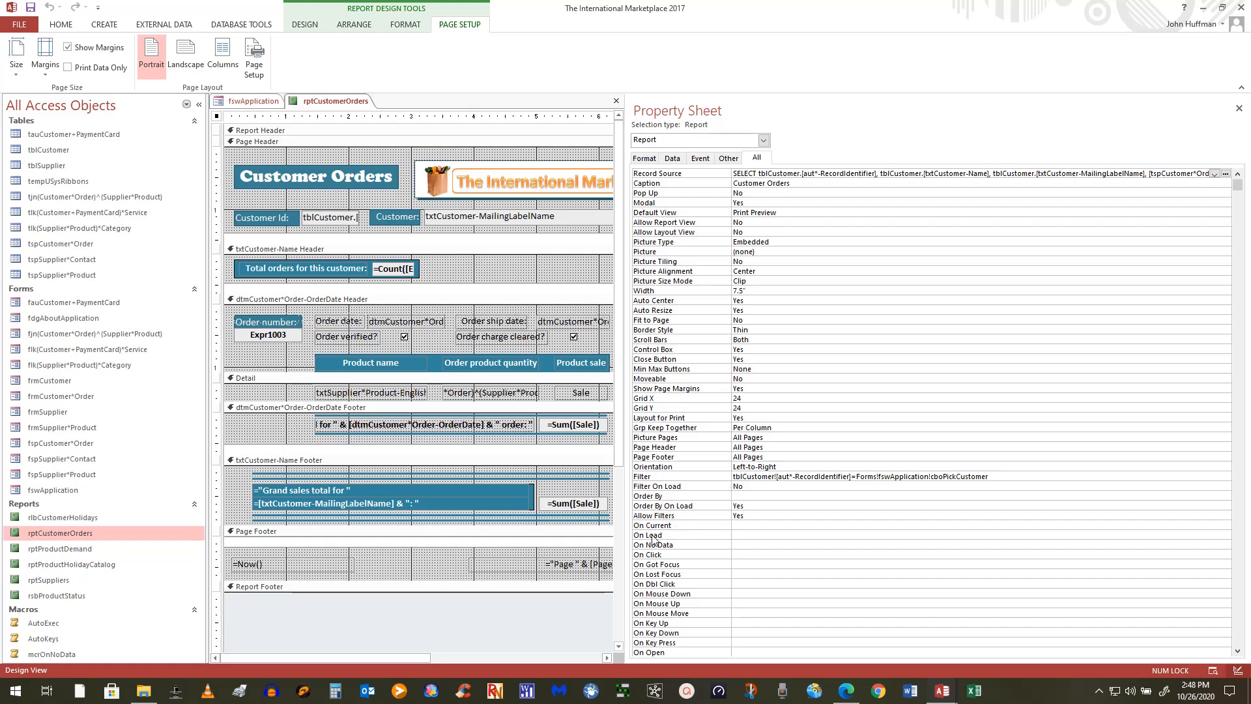
click(733, 544)
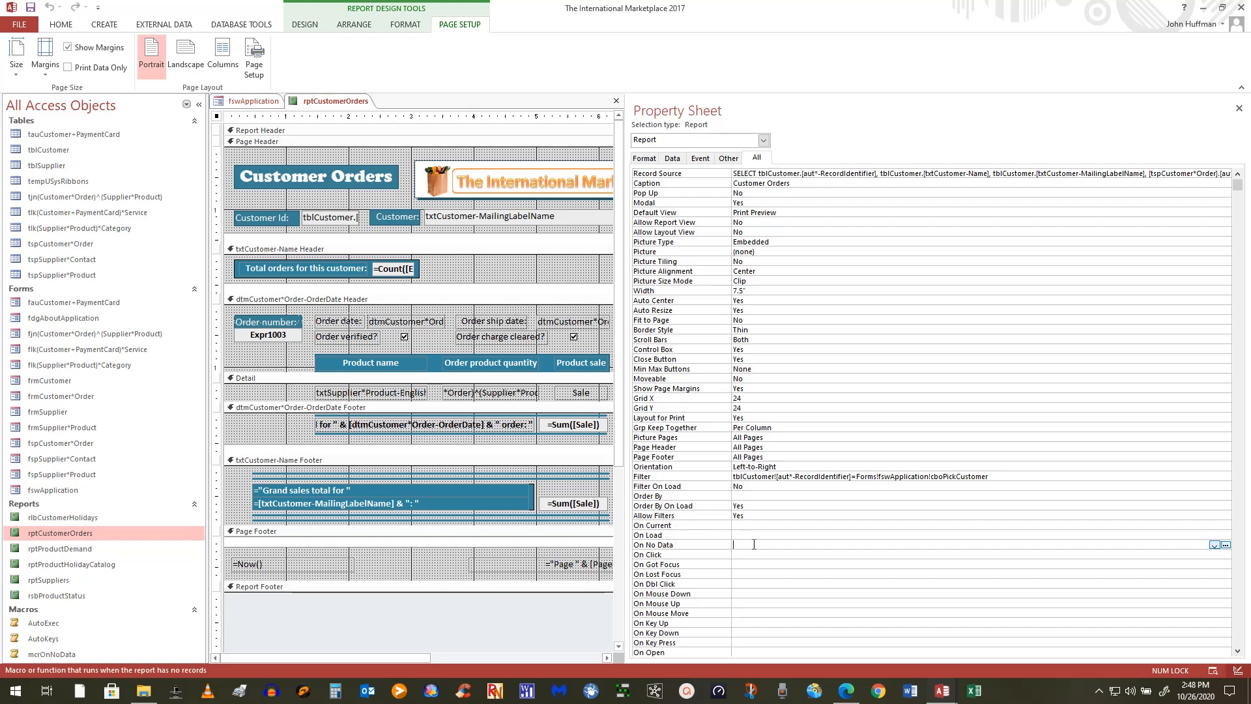
click(1215, 545)
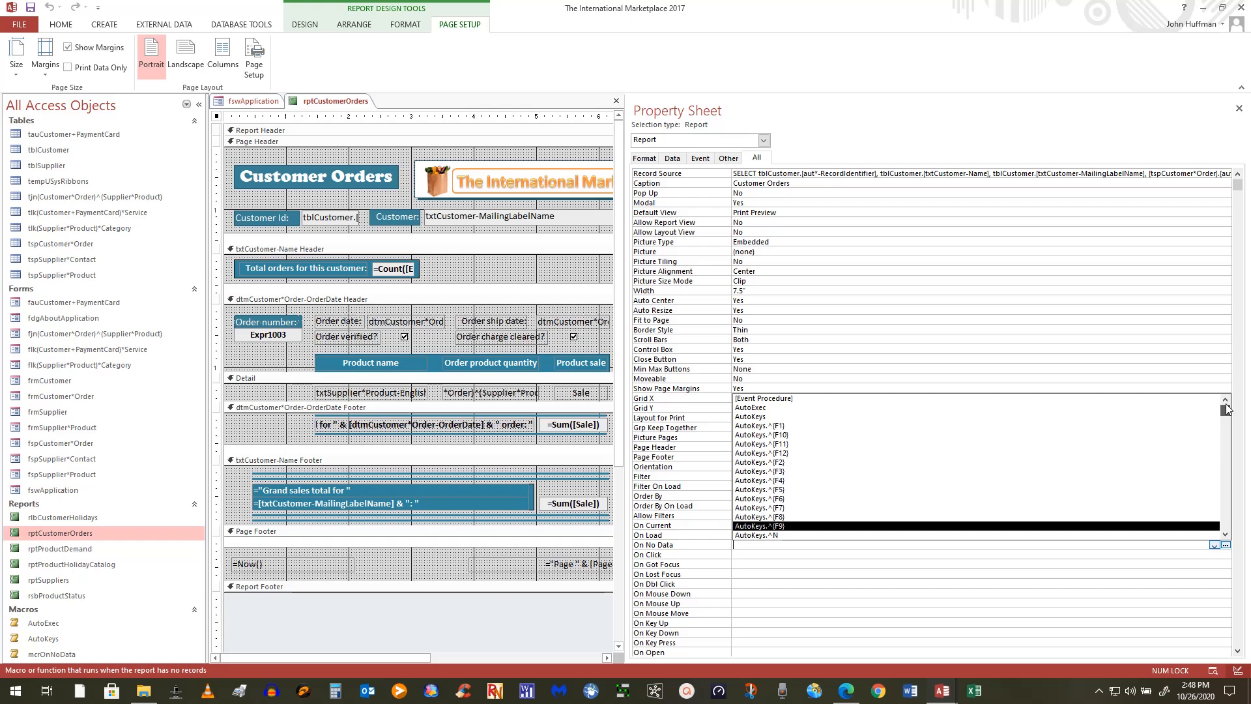
drag(1226, 409, 1218, 537)
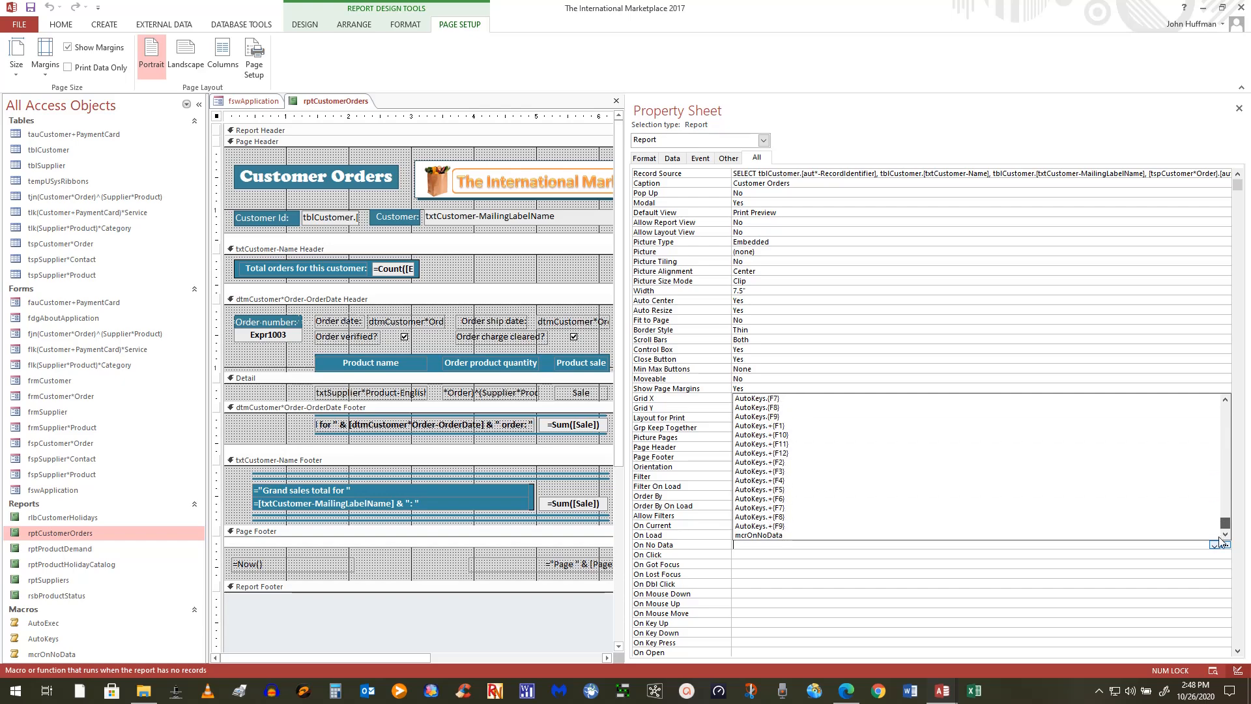
click(775, 536)
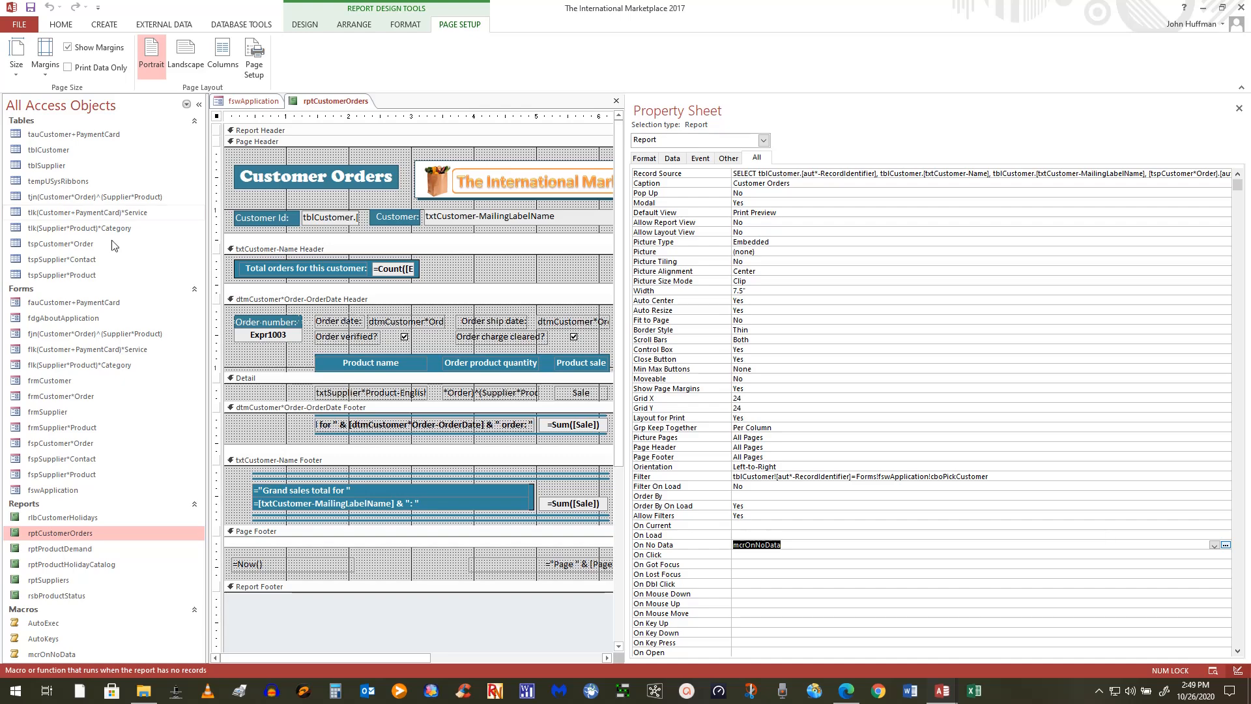
click(30, 7)
Open the mcrOnNoData macro from the On No Data event, review its comment and actions, and close it
click(1225, 546)
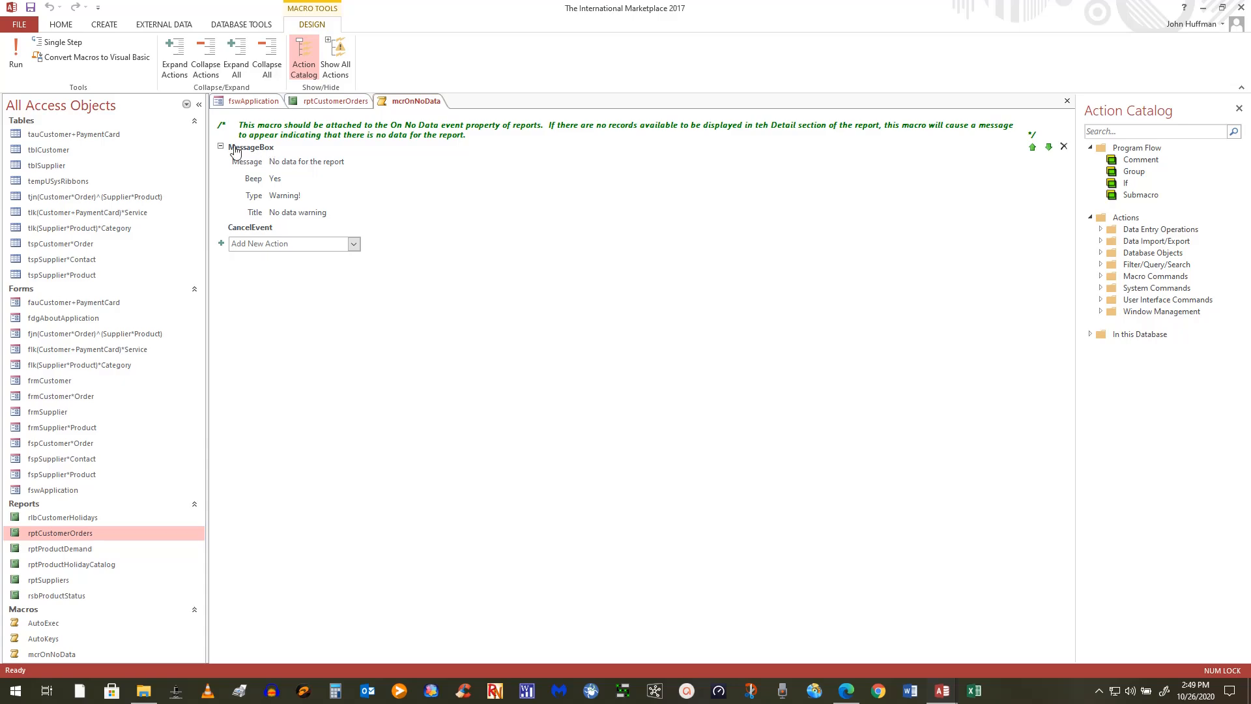
mouse_move(248, 164)
mouse_move(343, 175)
mouse_move(585, 149)
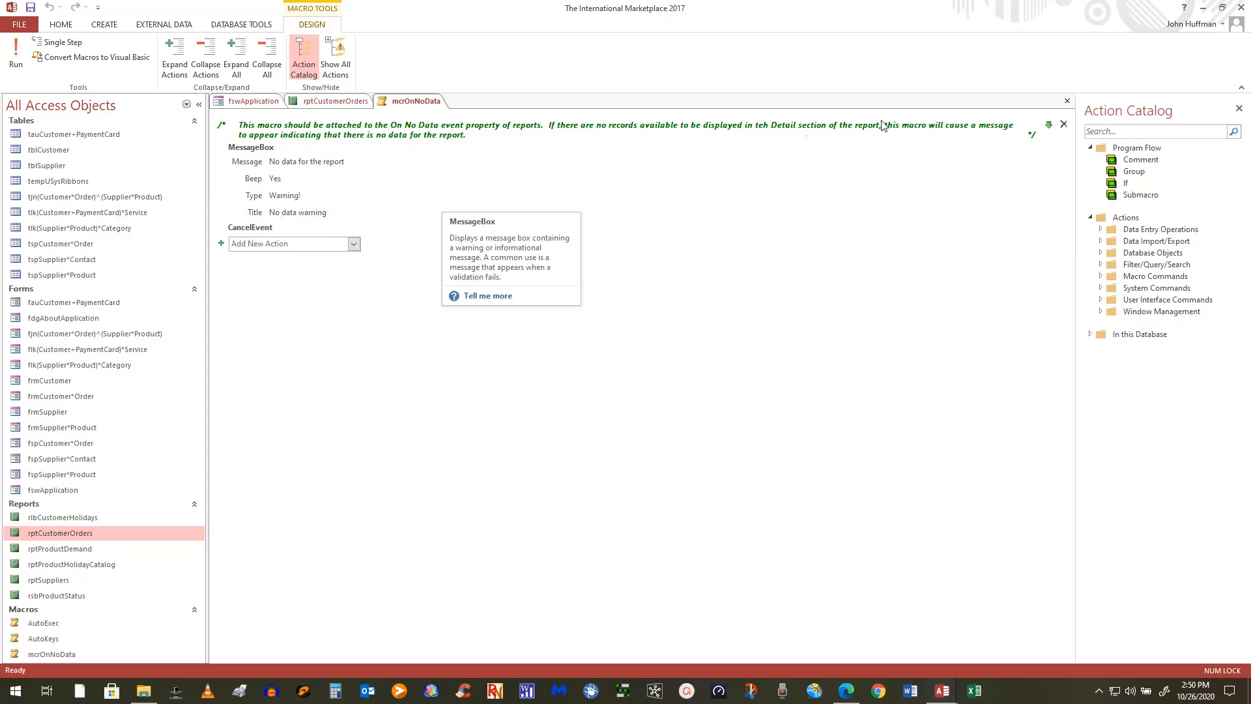
click(1067, 100)
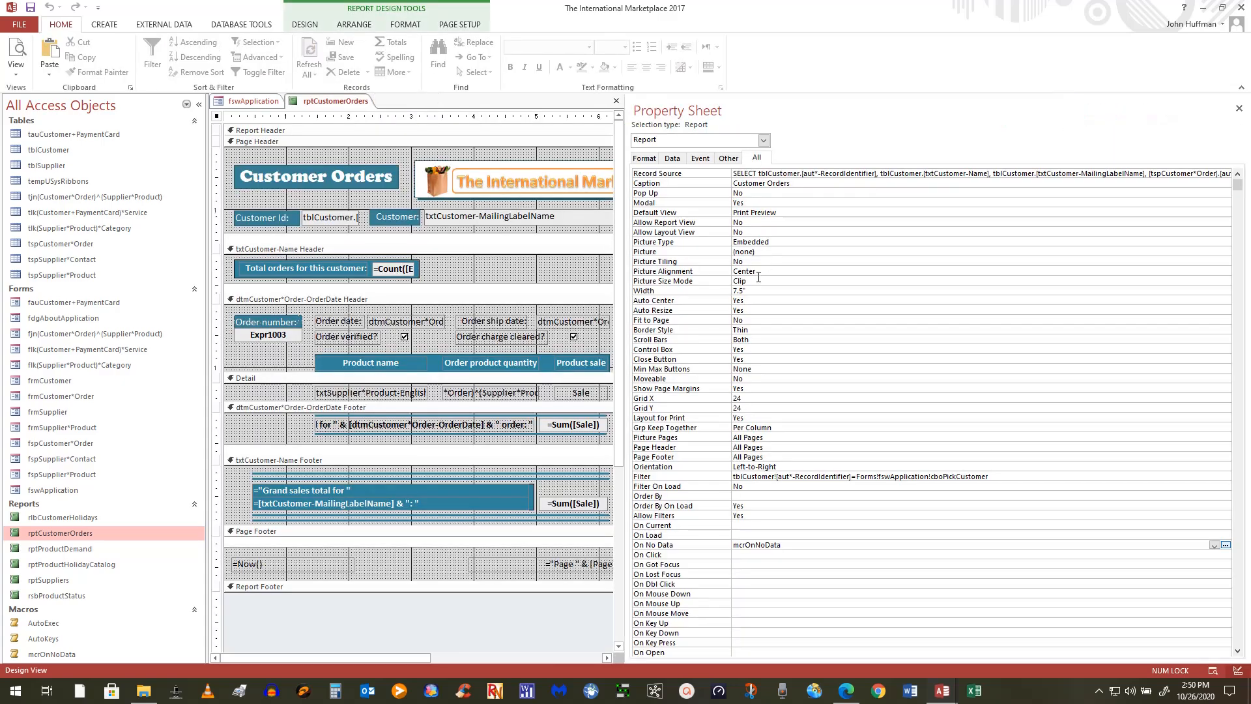
Close the rptCustomerOrders report design and display the fswApplication main menu in Form View
click(1224, 546)
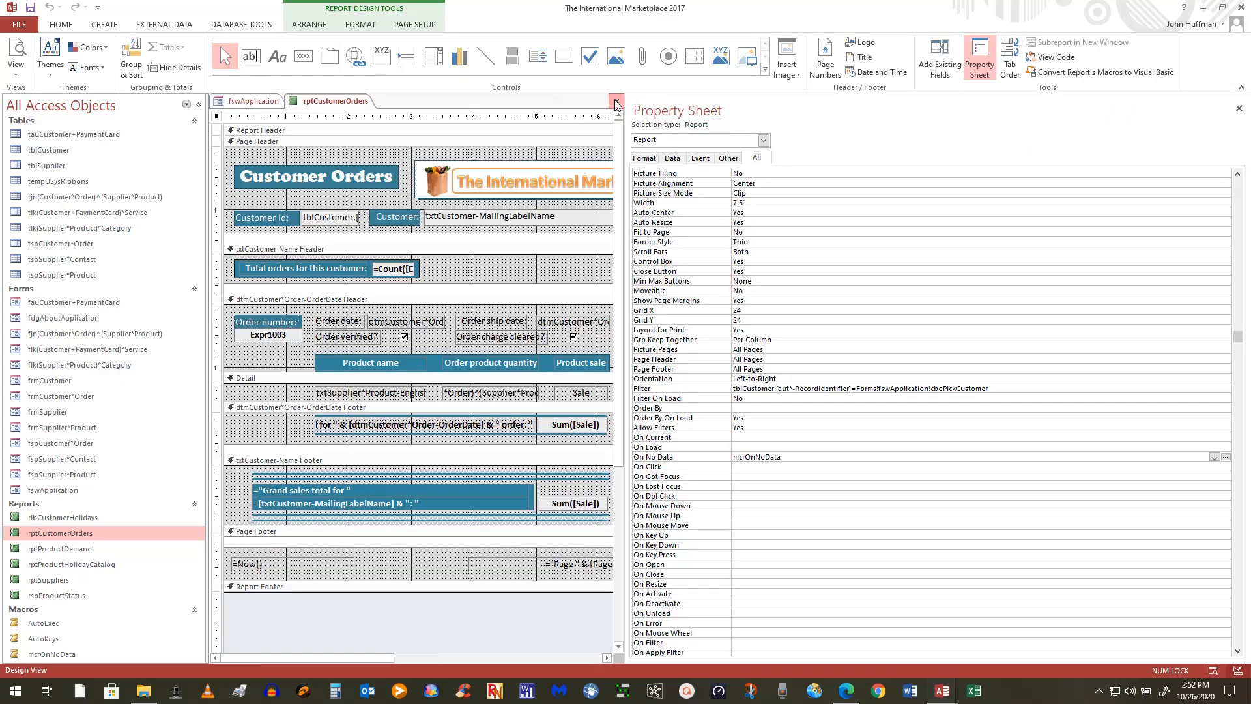
click(617, 102)
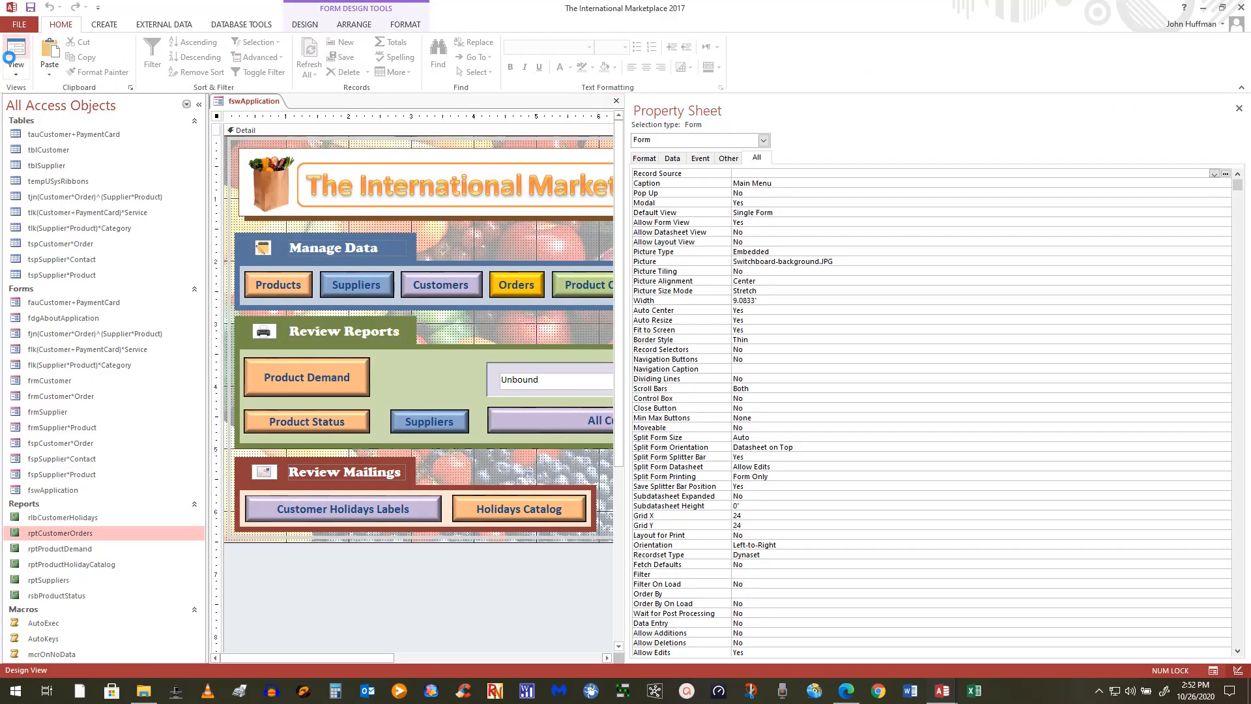
click(17, 52)
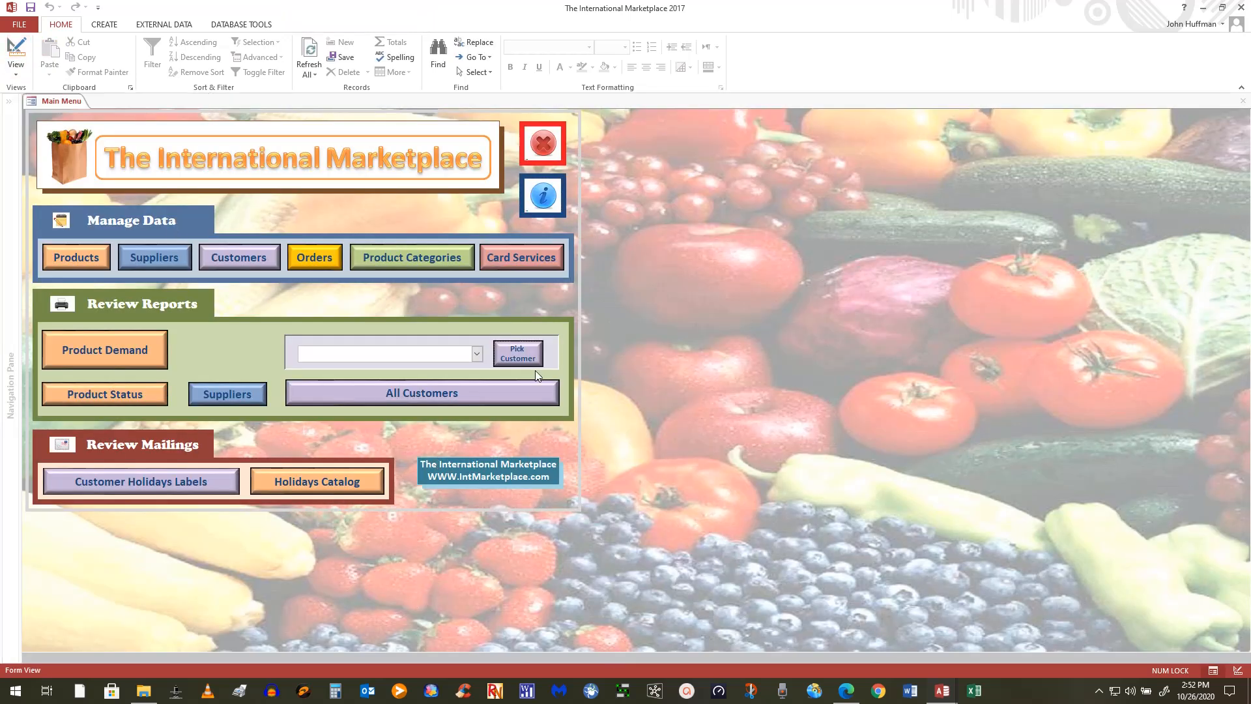
Select the sixteenth listed customer in the Pick Customer list and try opening that customer's orders report
click(476, 354)
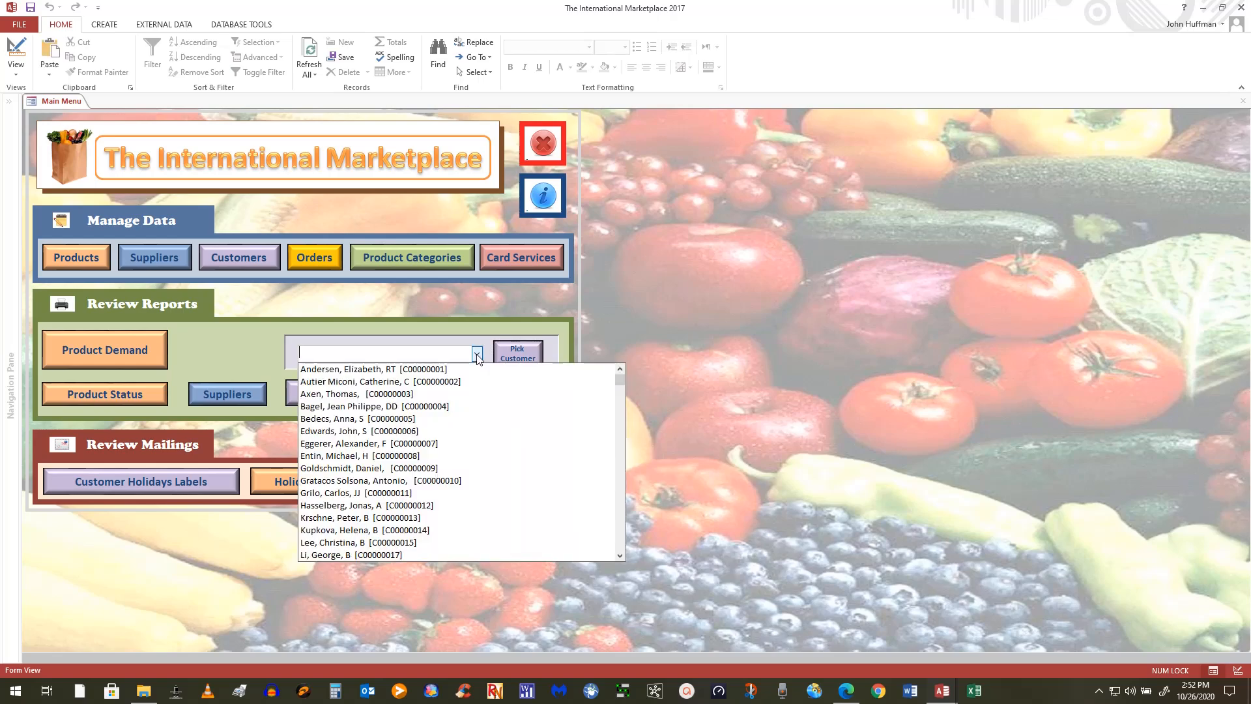
click(360, 556)
click(515, 350)
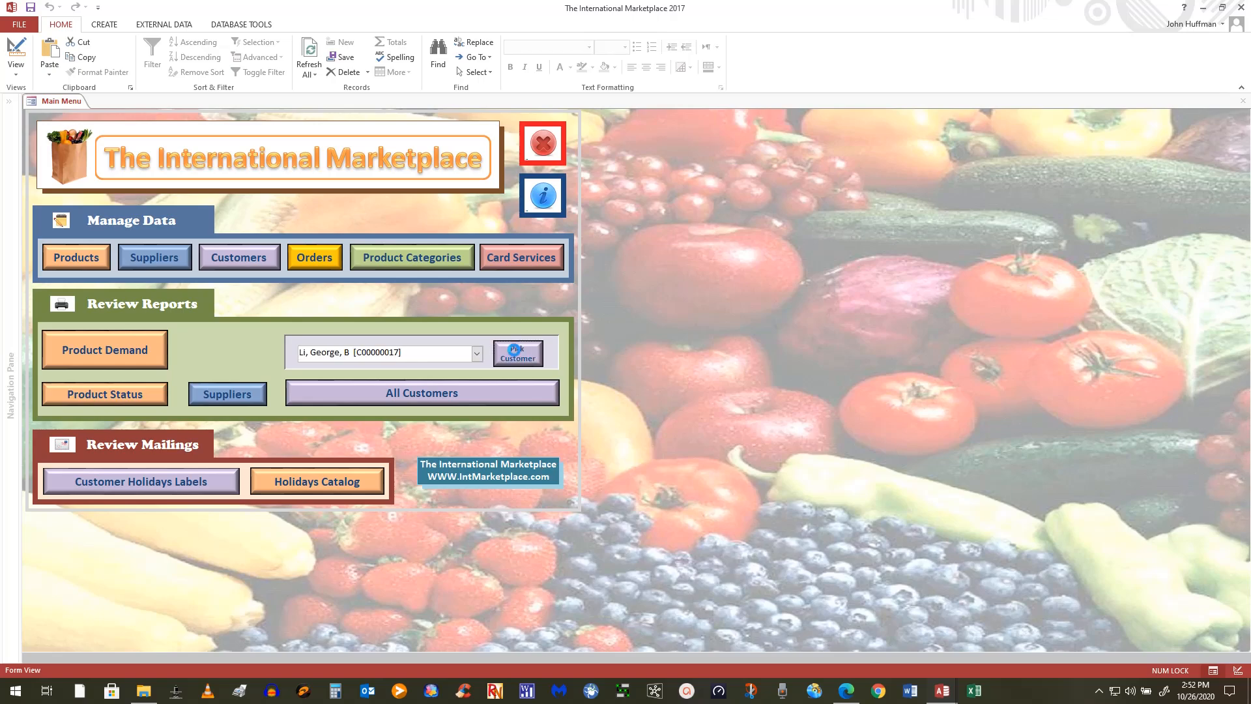
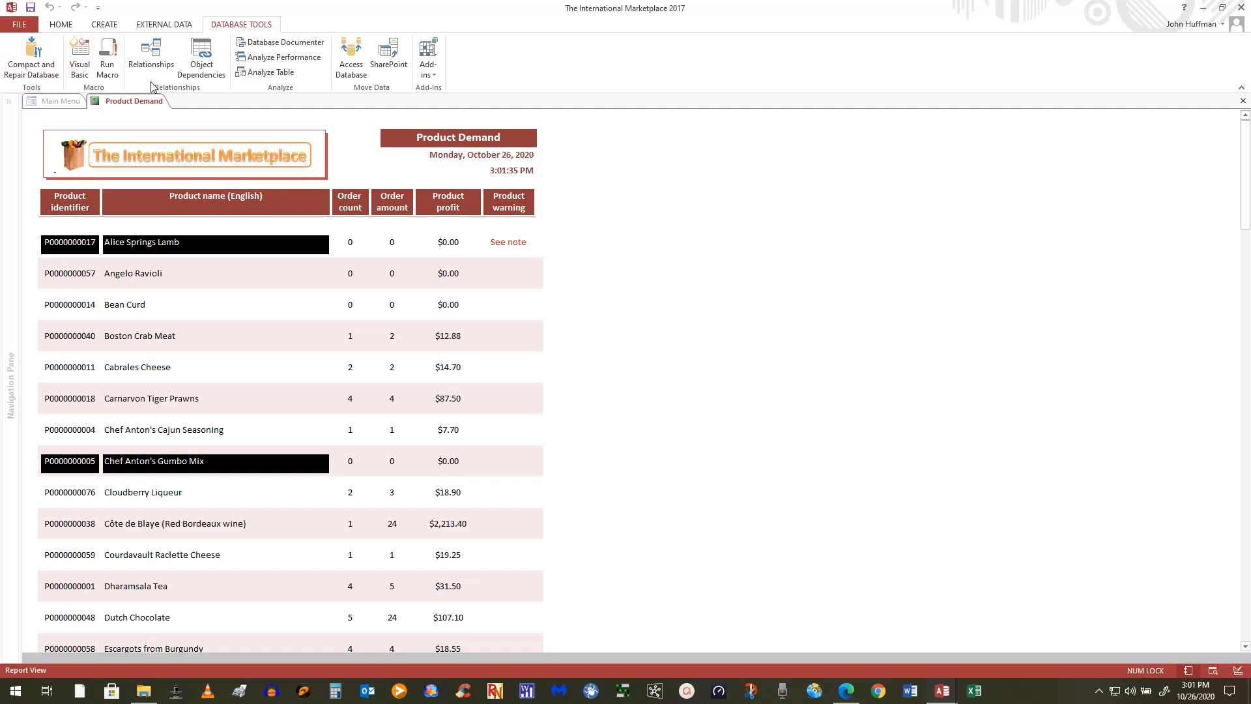
Show the Product Demand report in Print Preview and accept the section width message
click(17, 25)
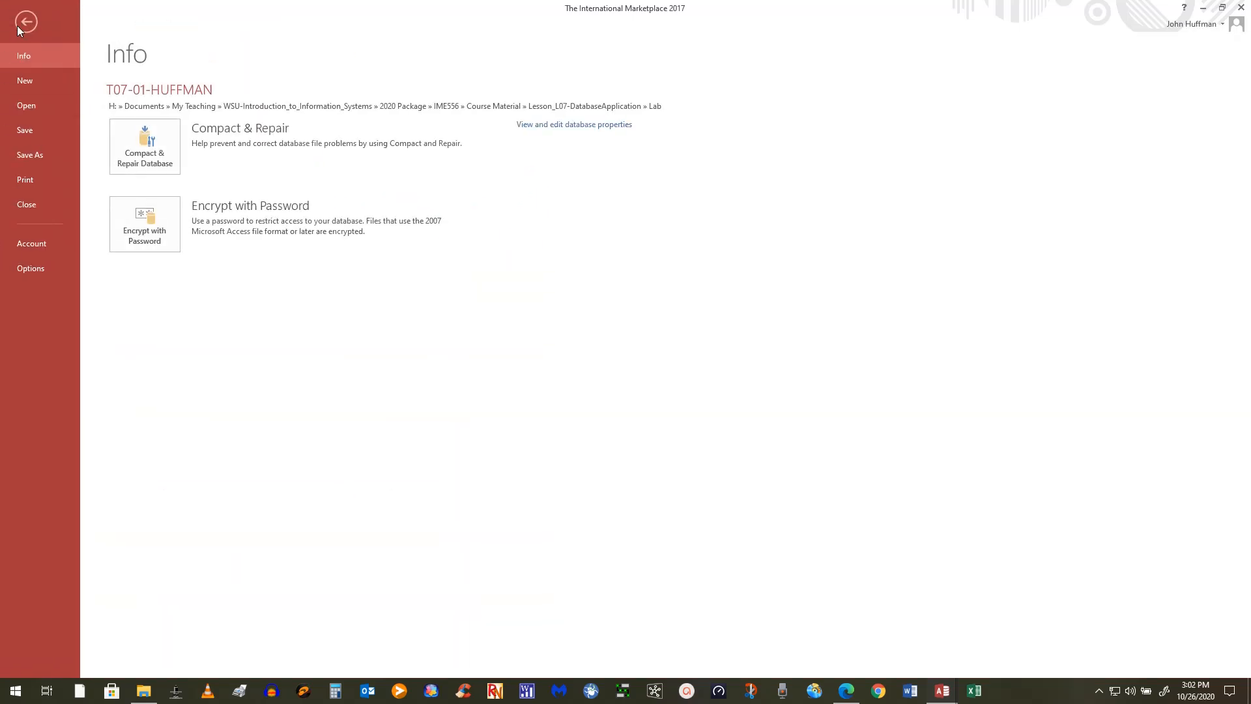
click(30, 177)
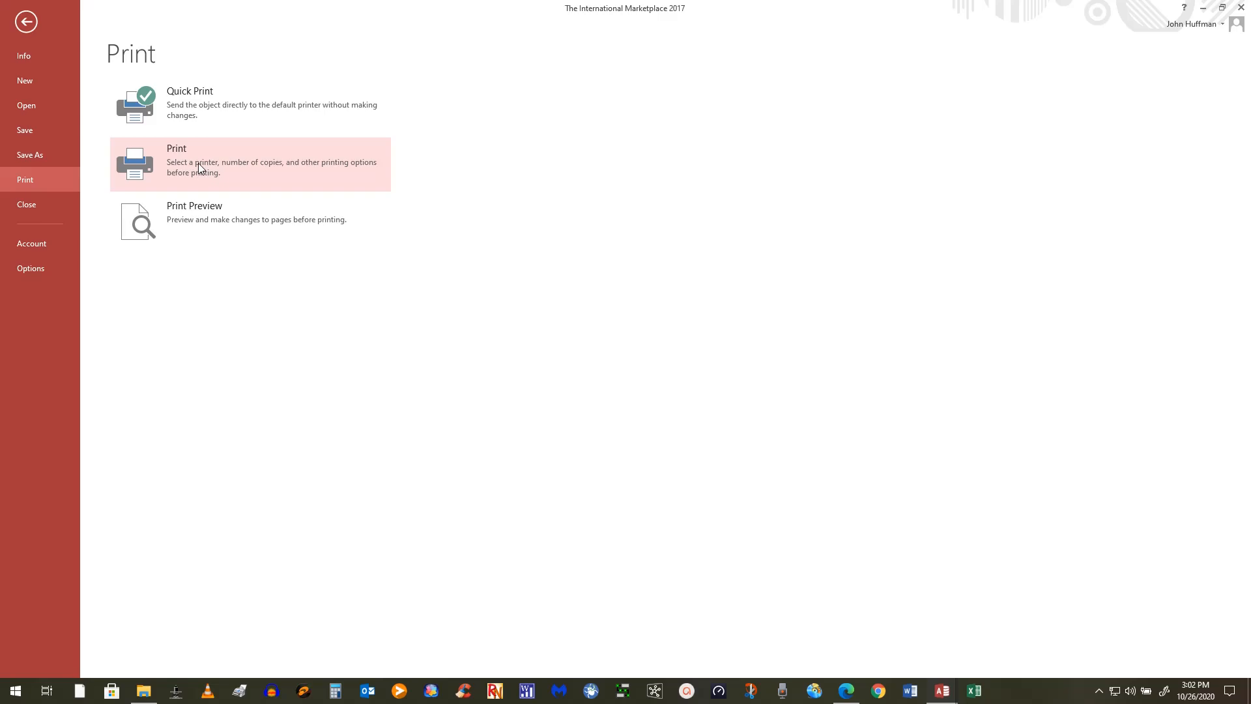
click(189, 218)
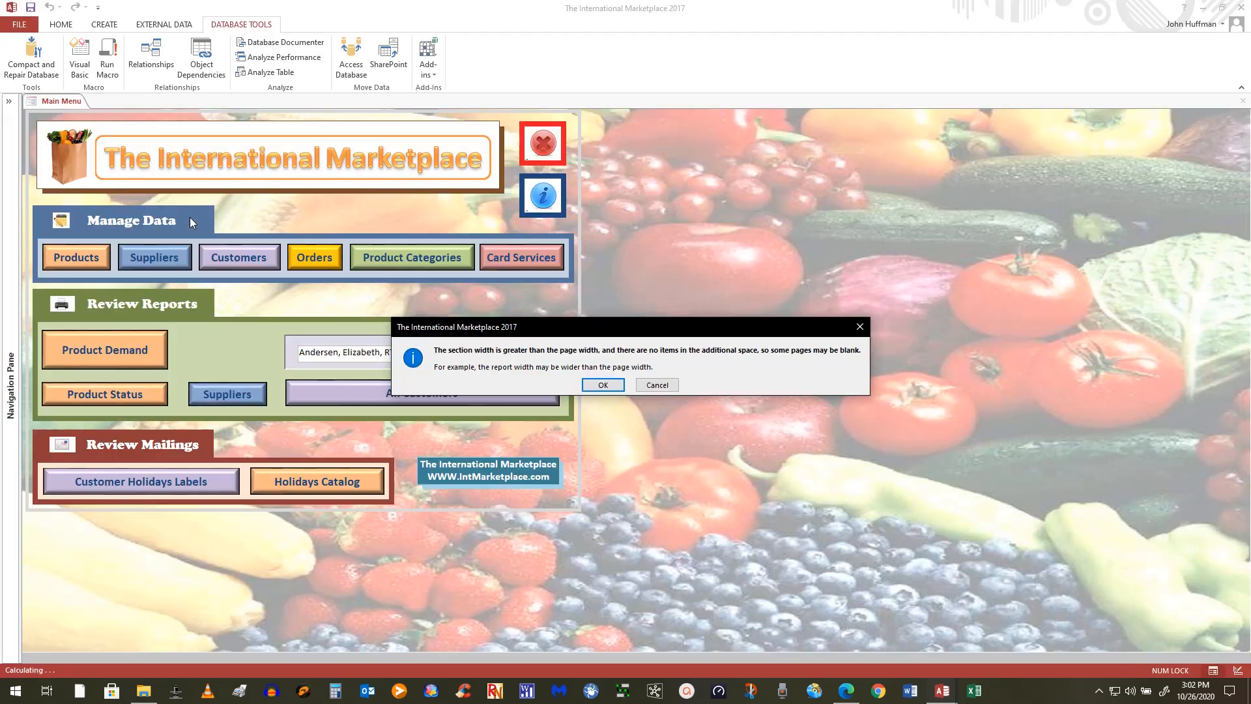
click(608, 386)
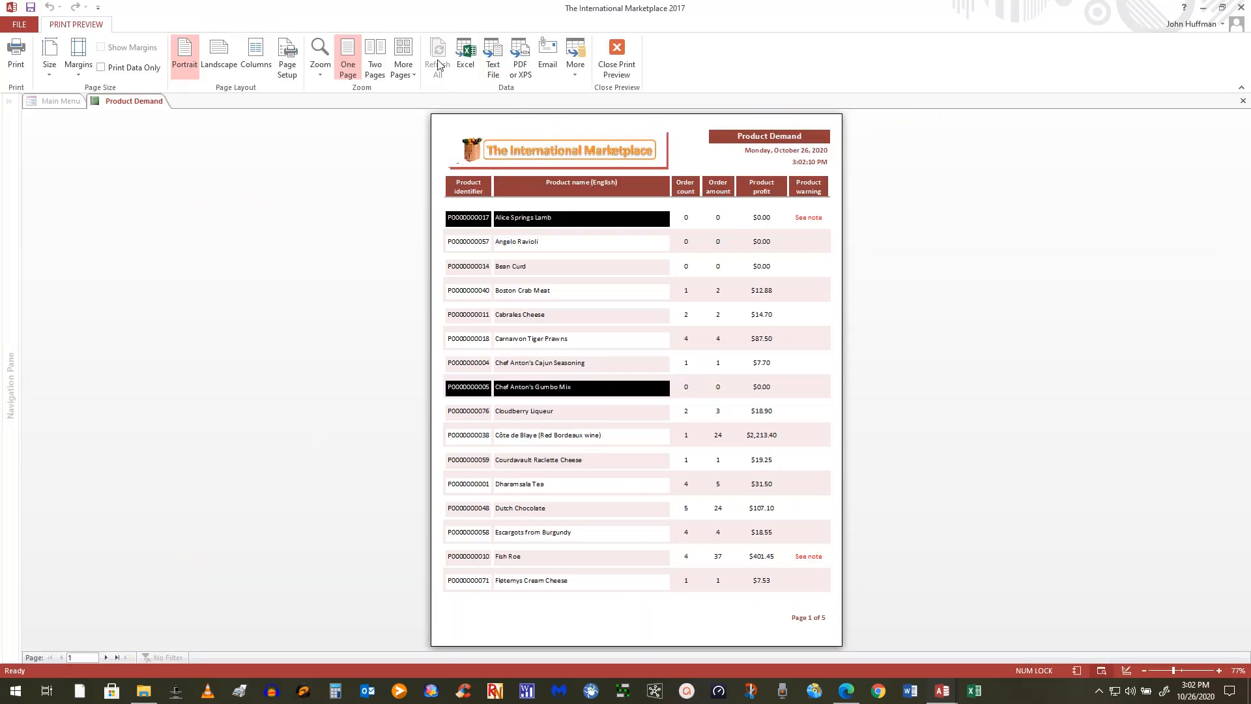
Set up an Excel export of the Product Demand report to H:\rptProductDemand.xls, keeping the Excel 97 - Excel 2003 Workbook format
click(466, 55)
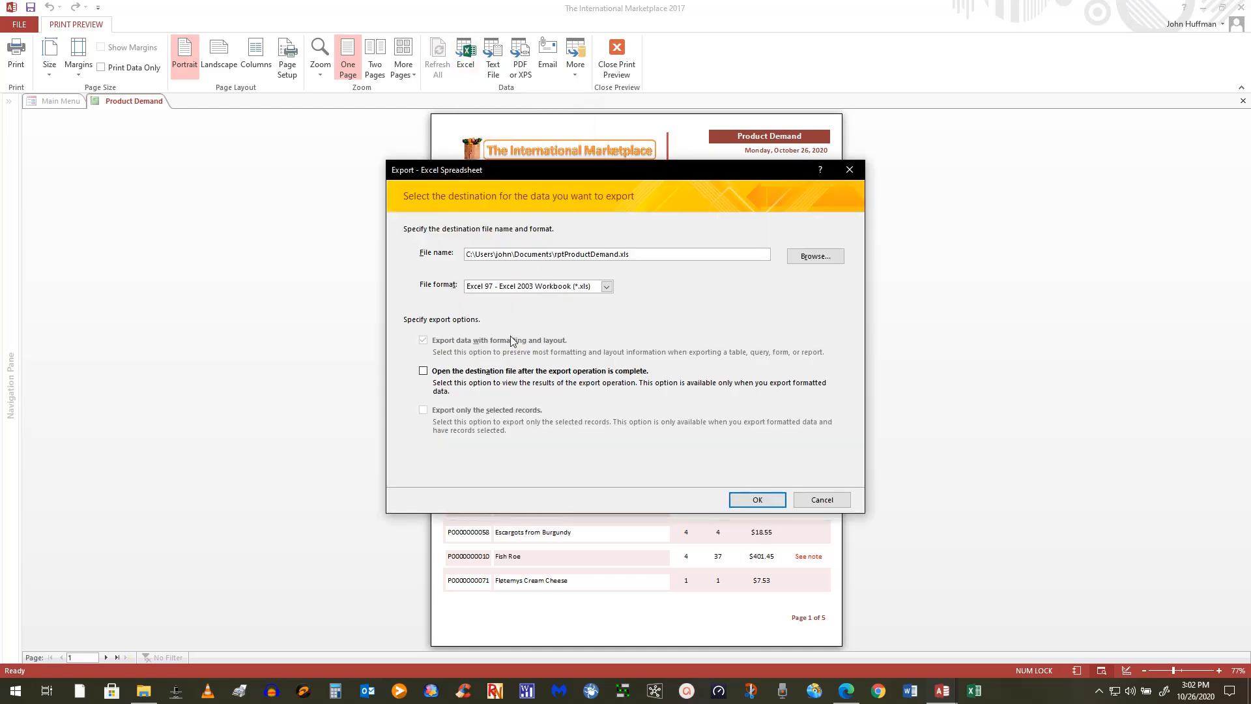
click(820, 258)
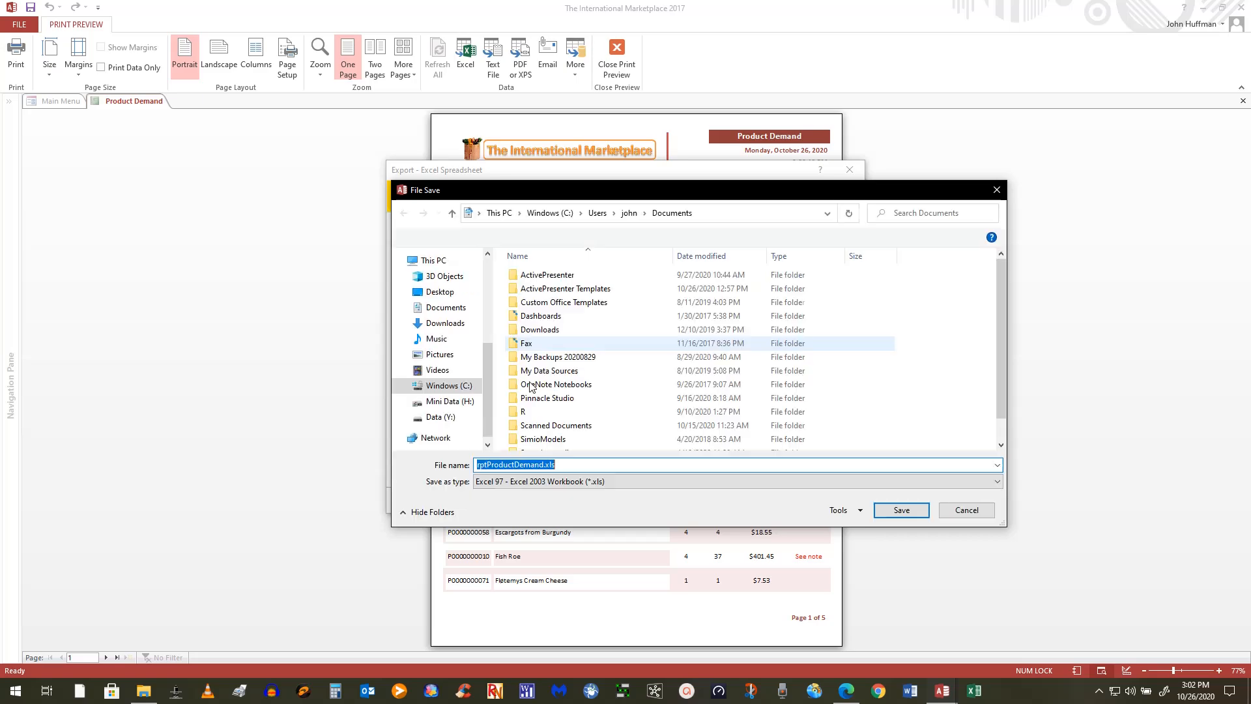
click(449, 402)
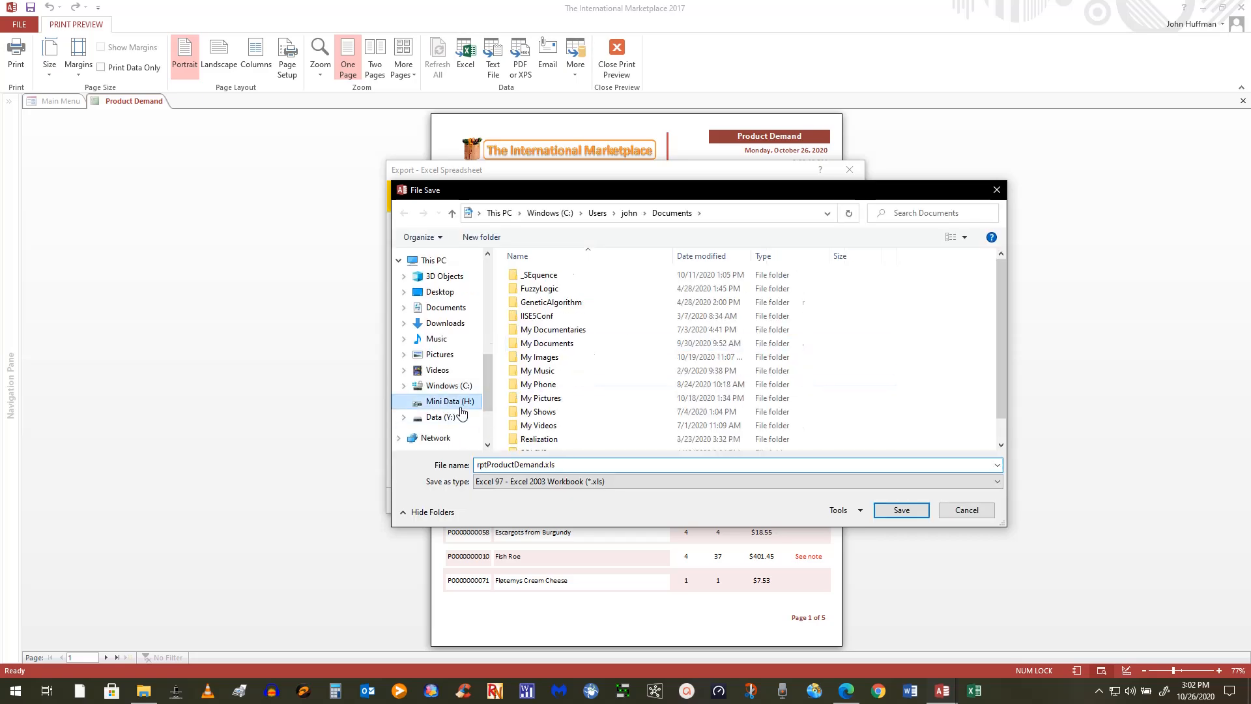
drag(1002, 311, 1001, 385)
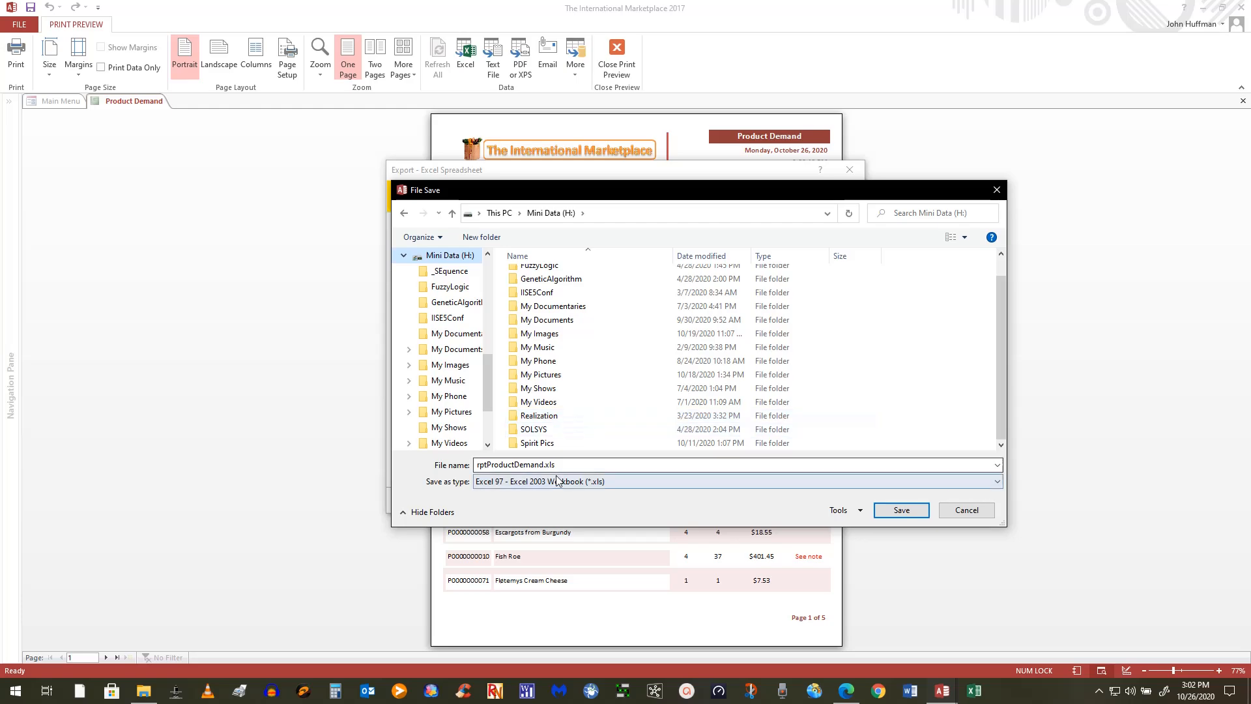
click(894, 511)
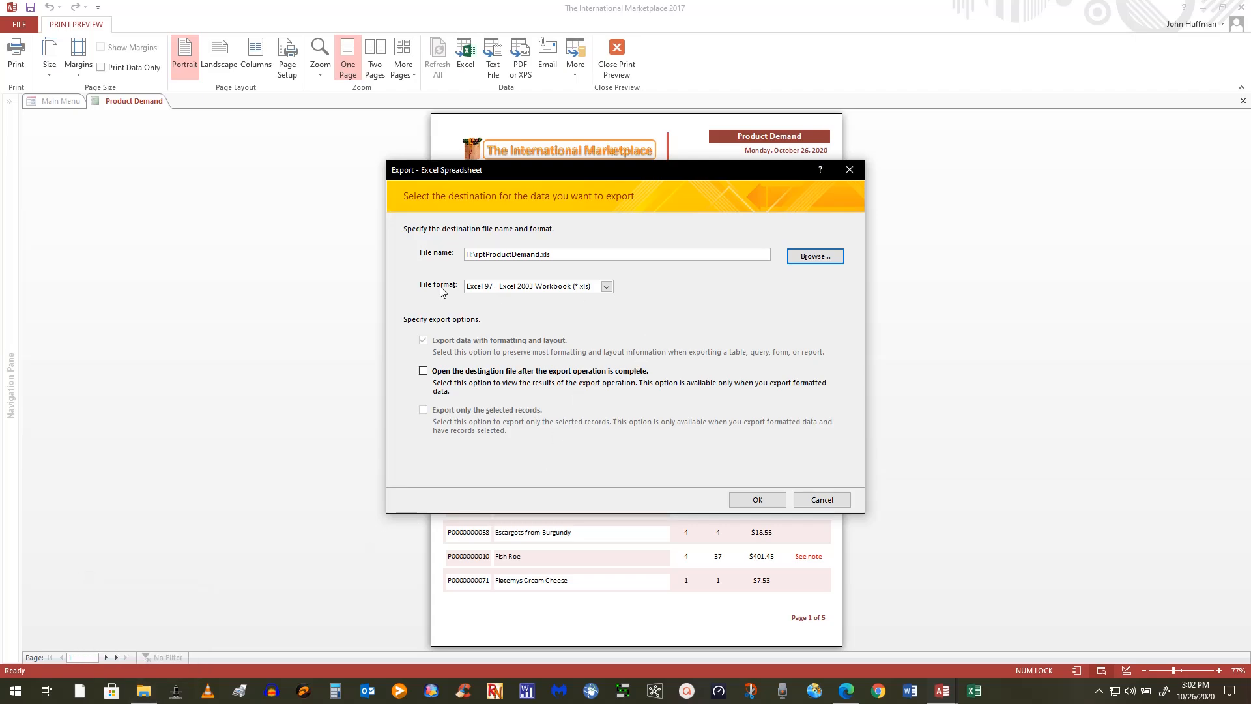
click(606, 287)
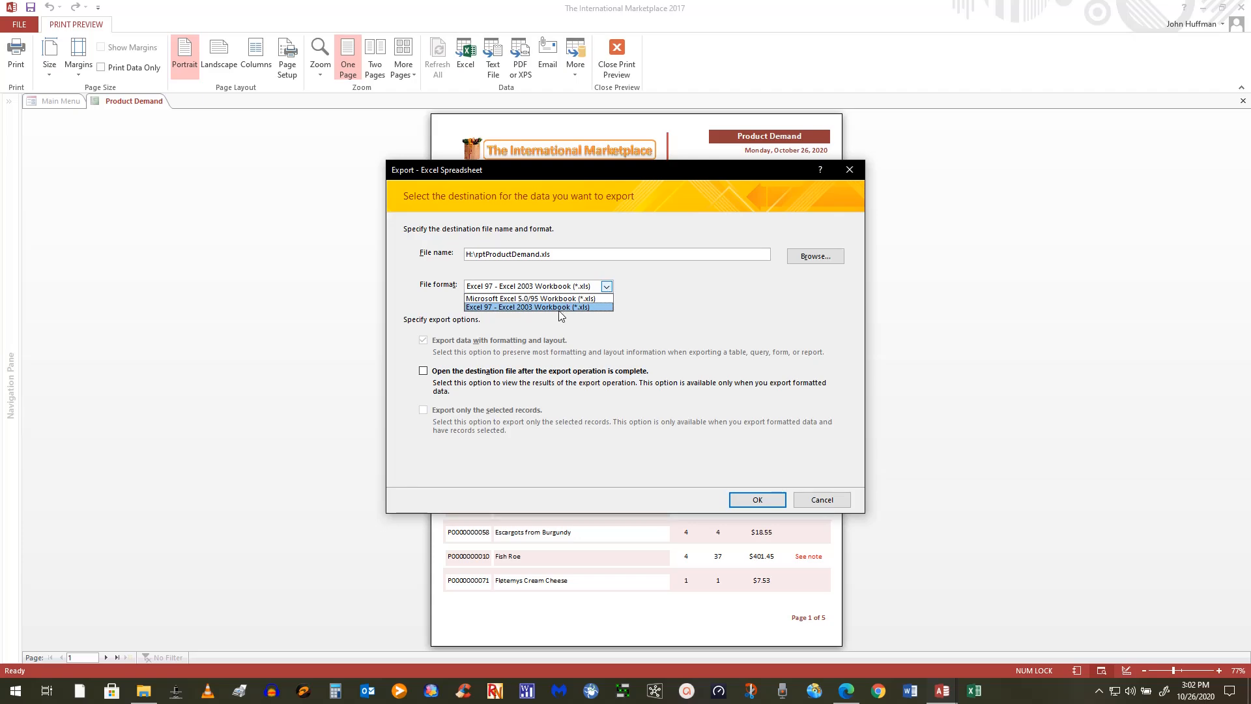
click(711, 314)
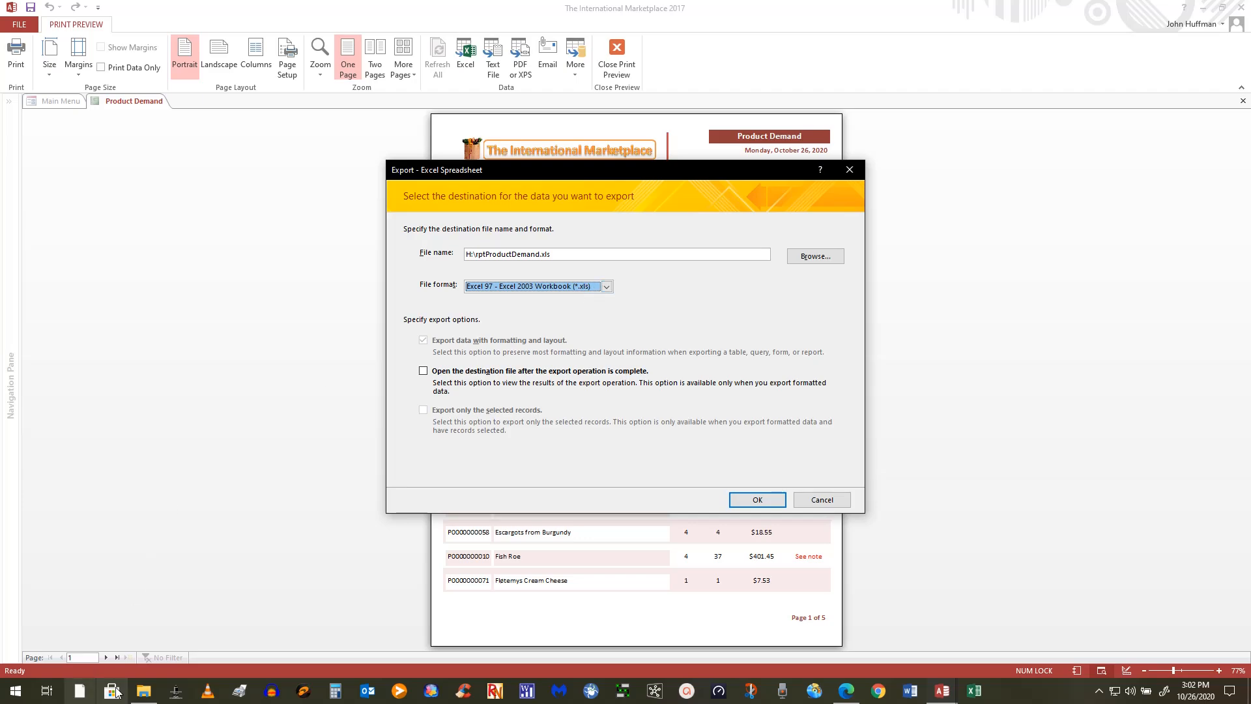
Switch to File Explorer, open rptProductHolidayCatalog.pdf from the H: drive, and close the PDF
mouse_move(146, 697)
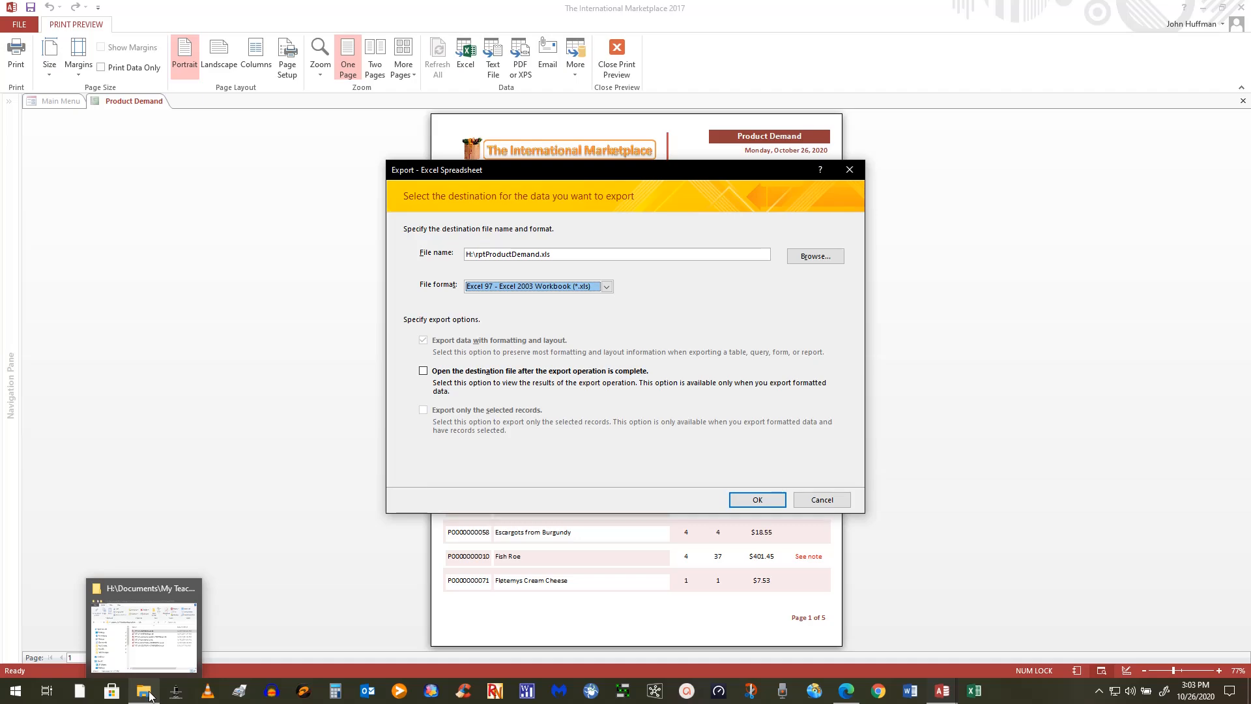
click(149, 695)
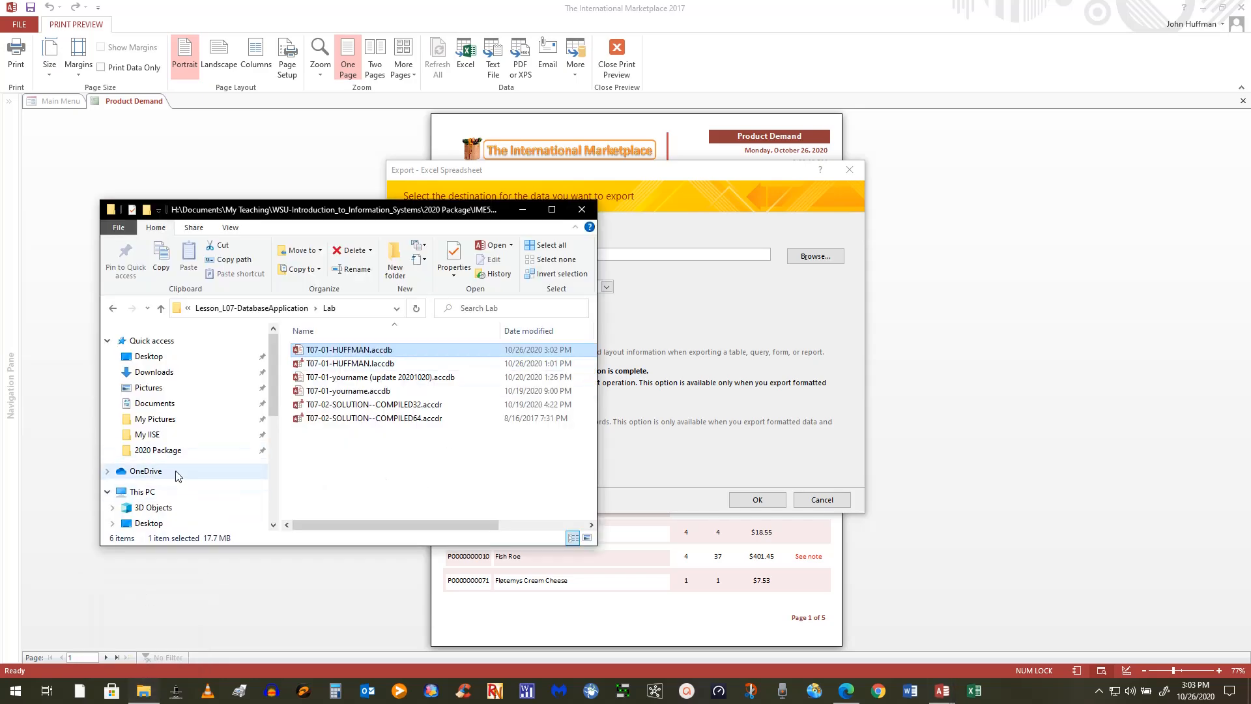
drag(271, 390, 272, 518)
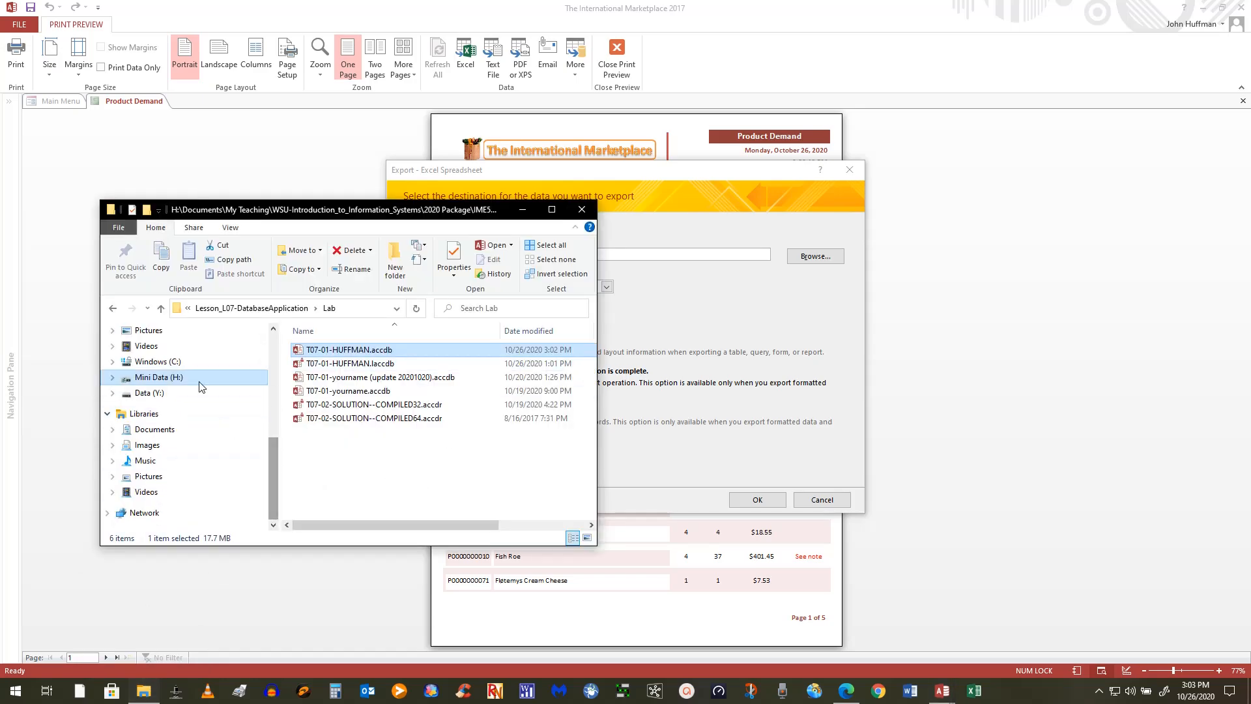
click(159, 377)
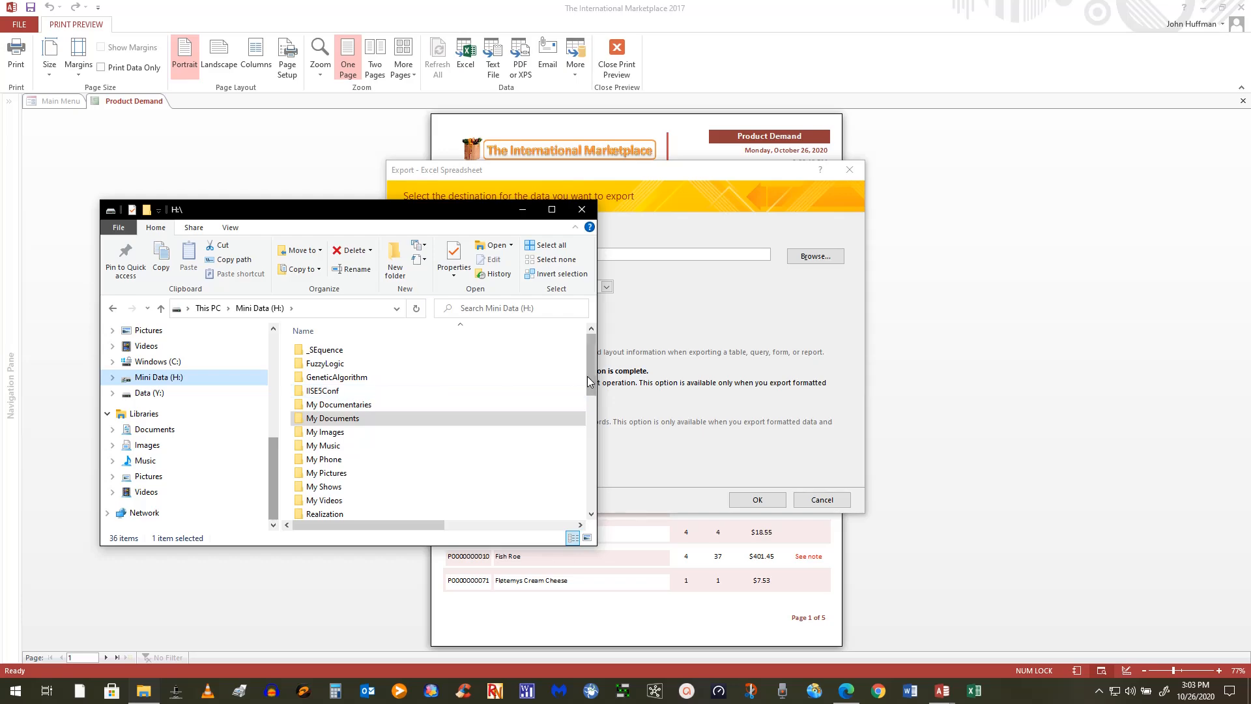
drag(591, 360, 587, 537)
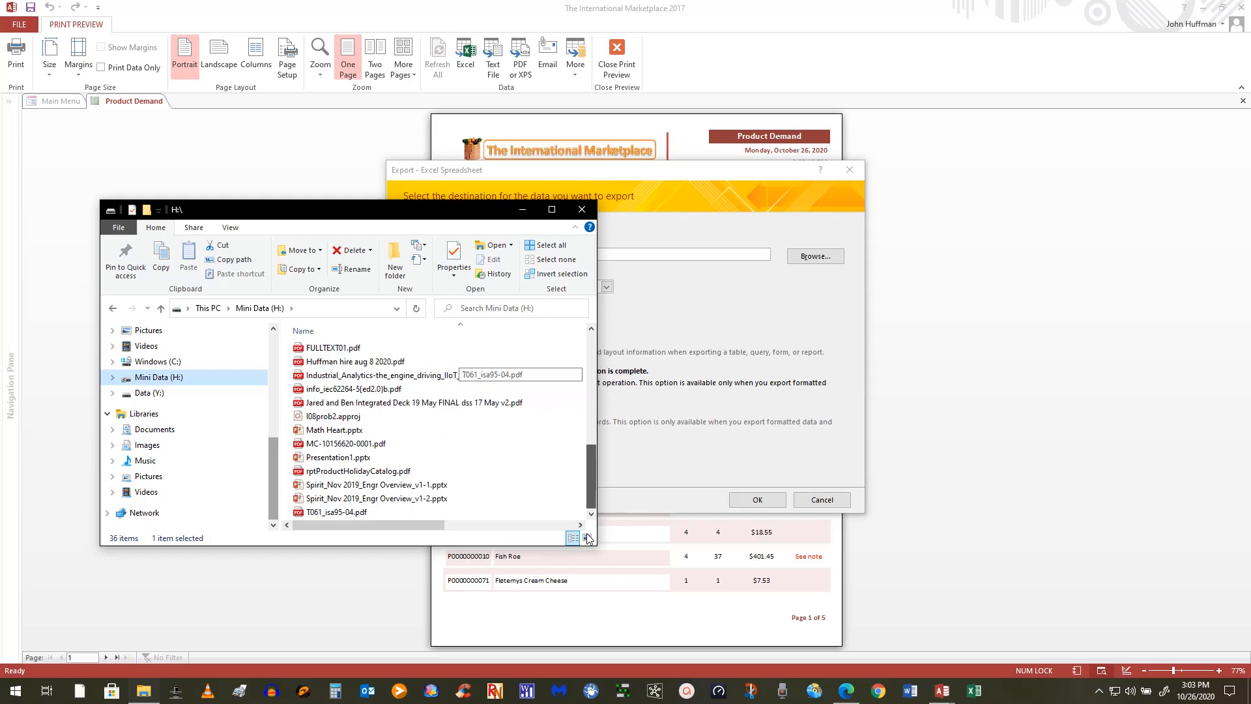
click(376, 476)
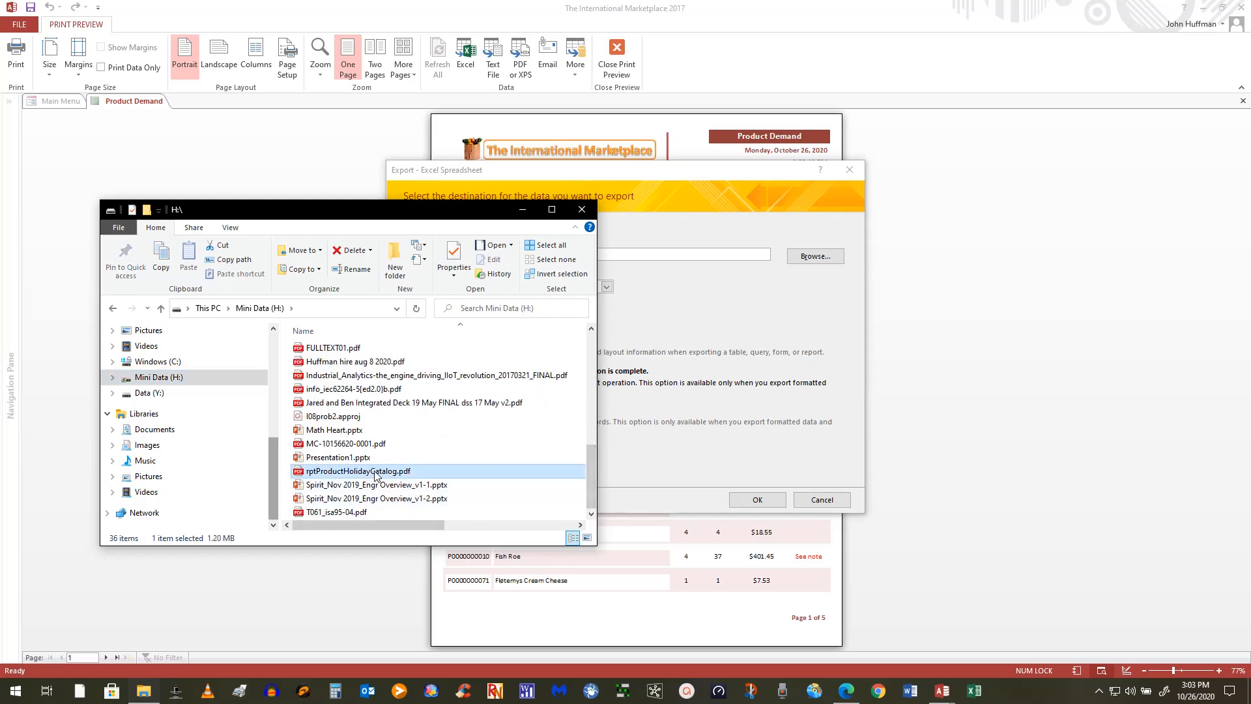
double_click(376, 476)
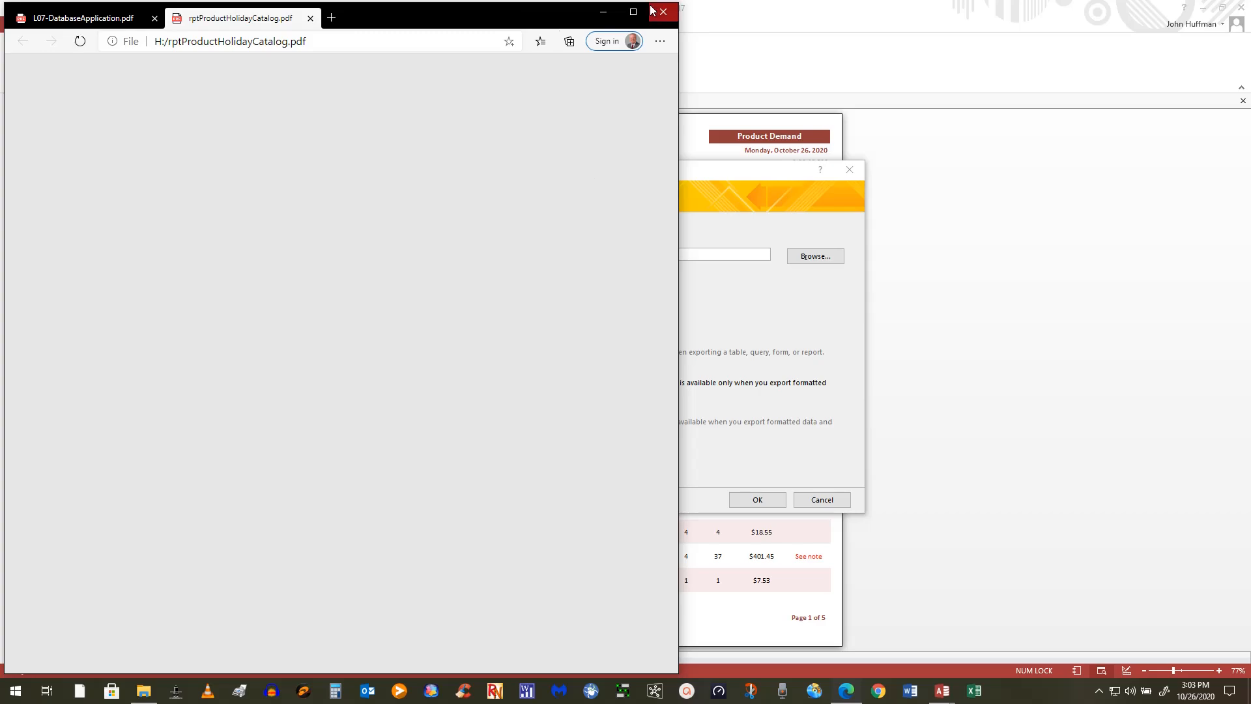
click(310, 17)
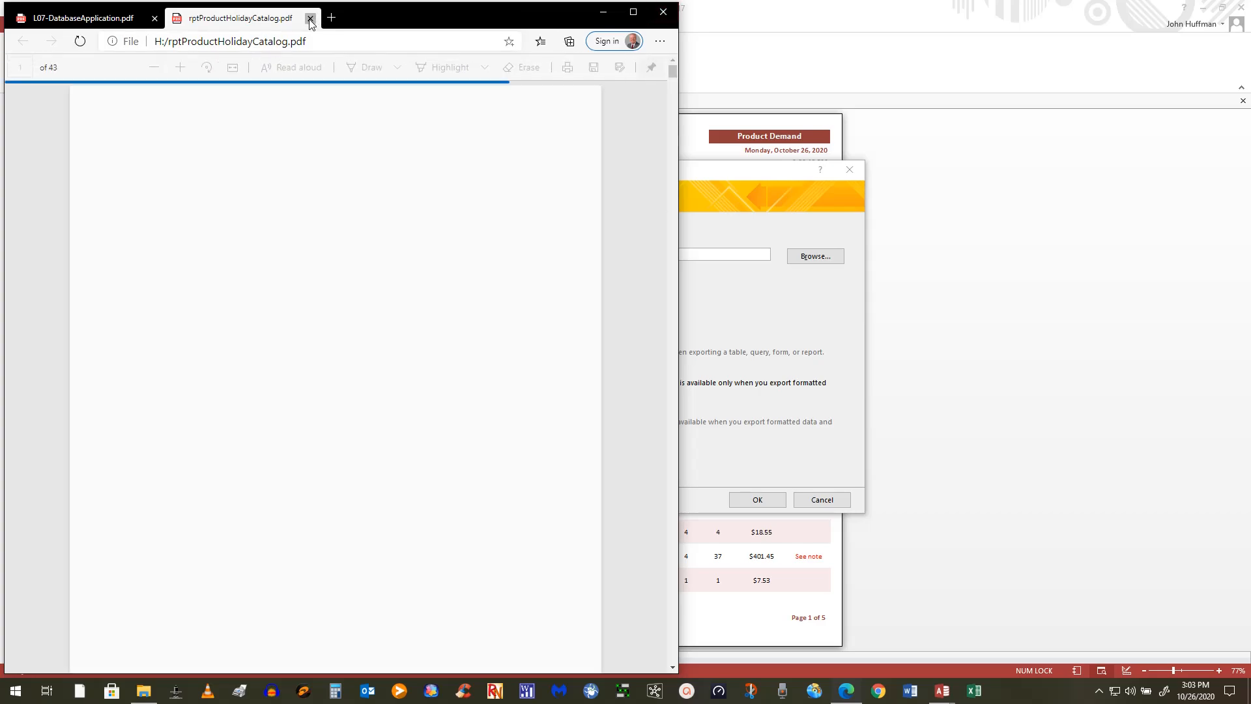
Look through the files on the H: drive in File Explorer, then return to Access's Excel export settings
click(149, 695)
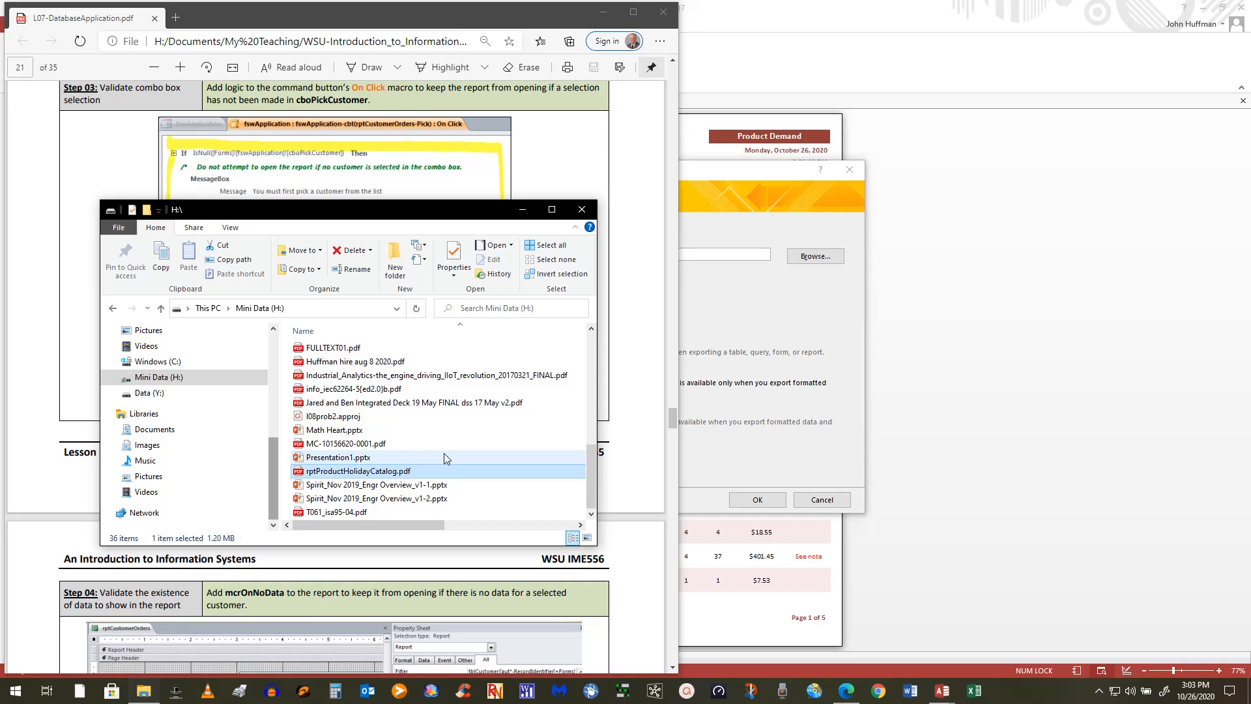
scroll(444, 458, up, 3)
scroll(444, 458, down, 3)
scroll(375, 467, up, 3)
scroll(375, 468, up, 1)
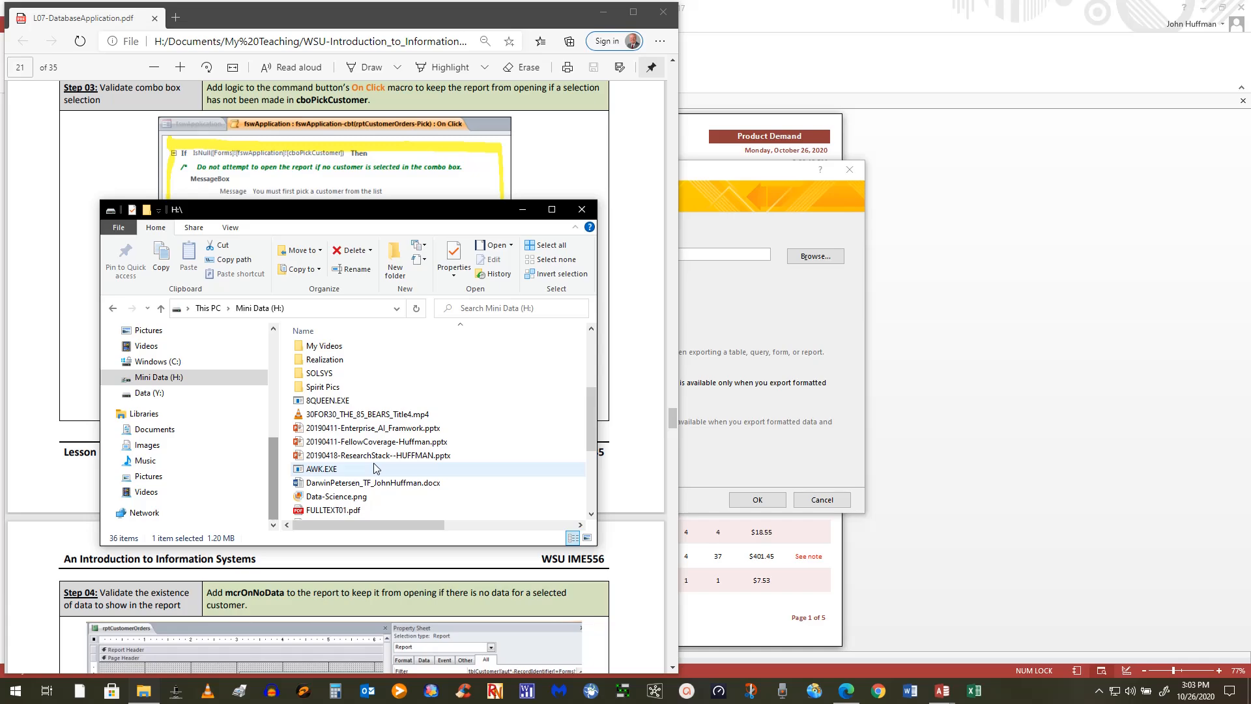
scroll(374, 467, up, 2)
click(708, 307)
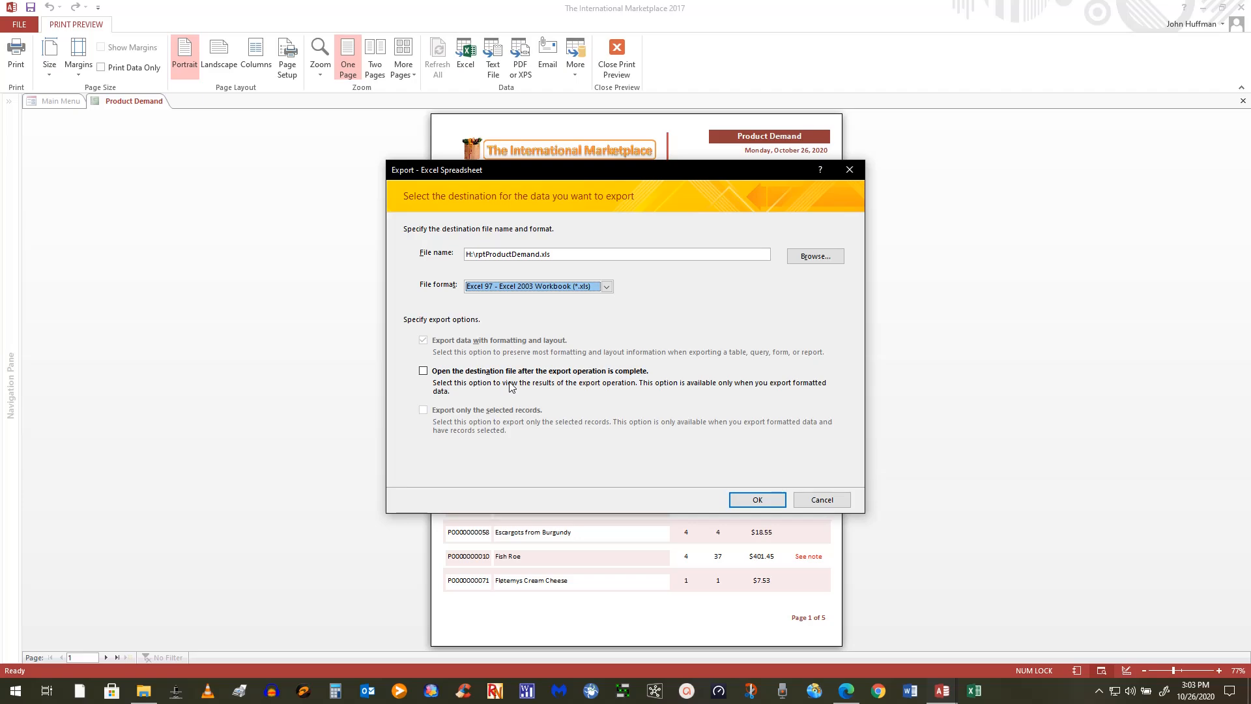
Set the export to open the destination file on completion, run it, and accept the section width message
click(424, 371)
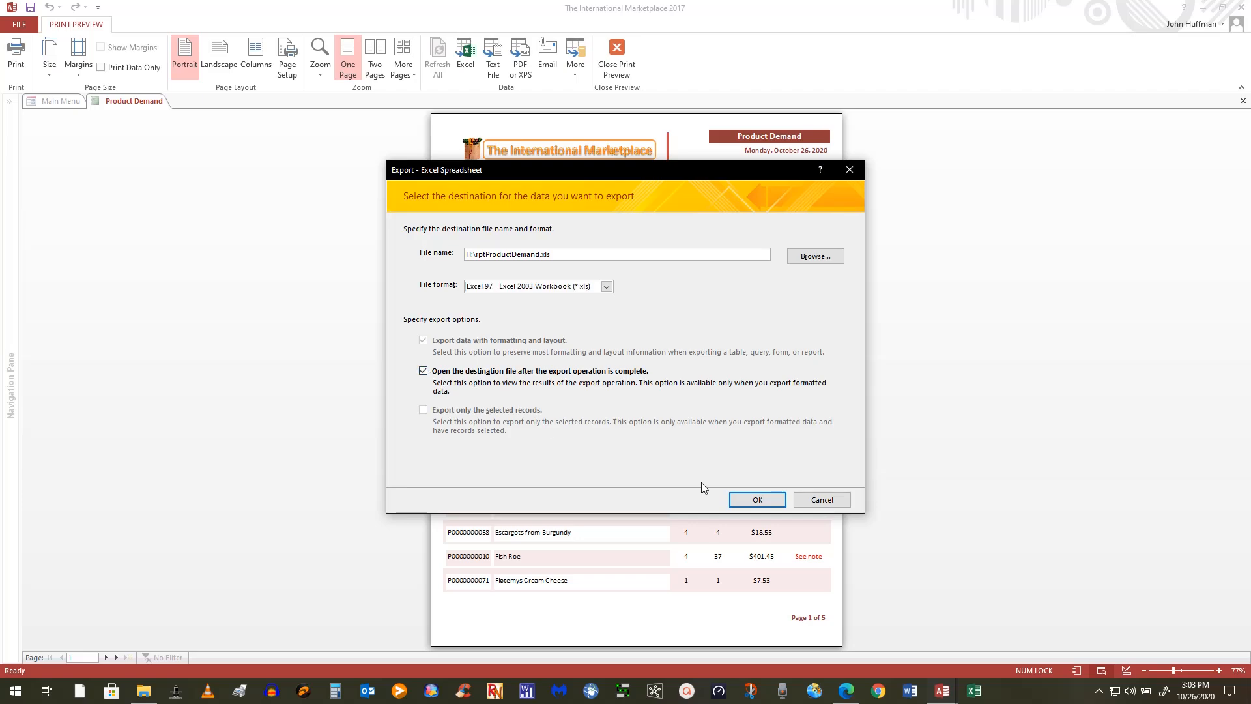
click(758, 500)
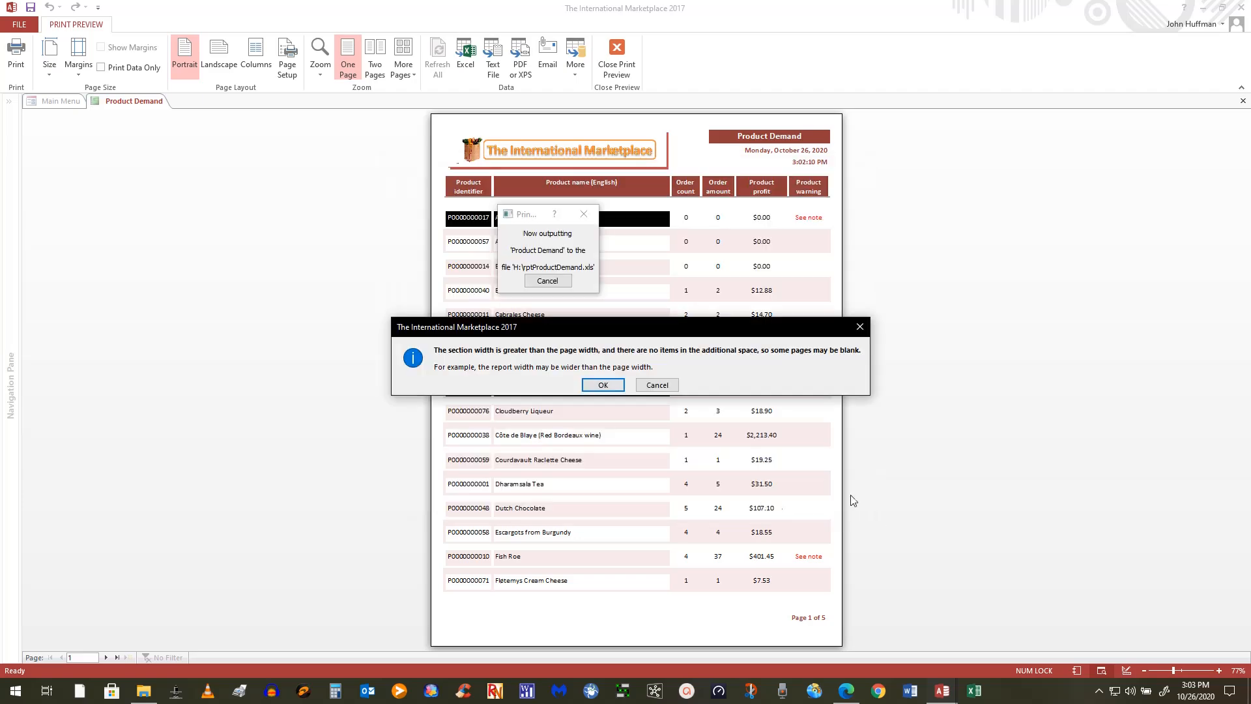
click(603, 385)
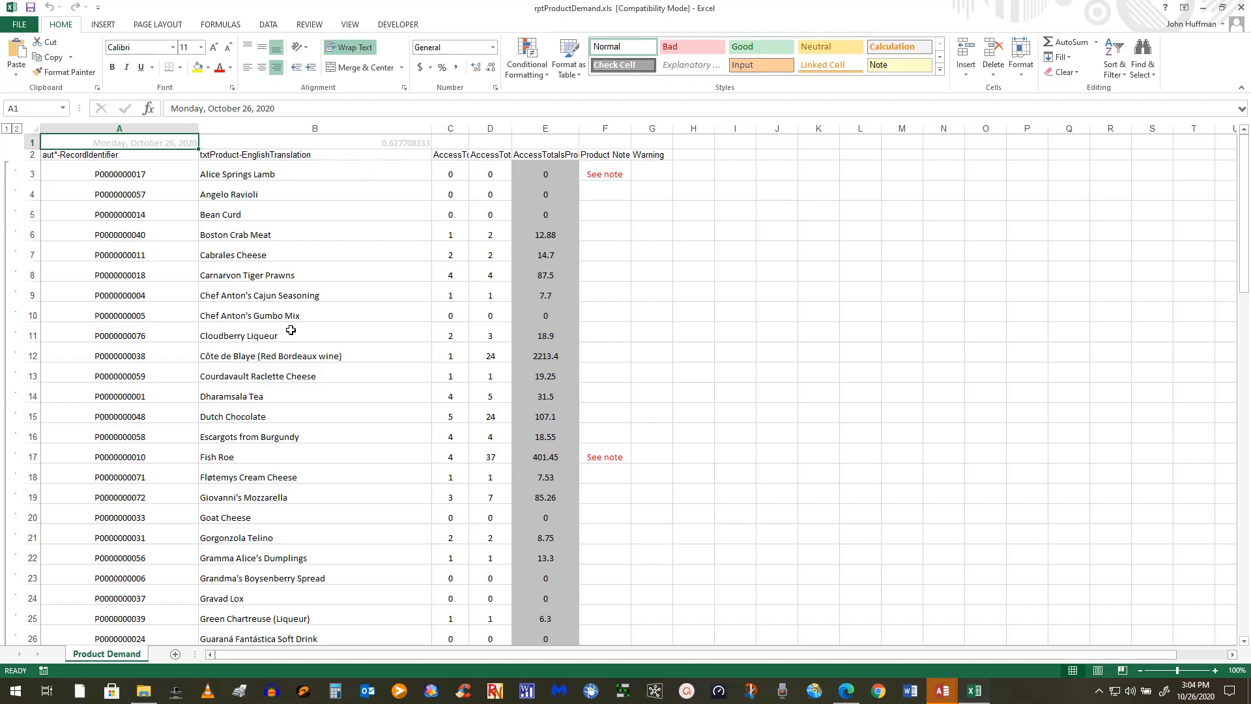
Inspect the record identifier and English translation headers and cell B1 in the exported Product Demand sheet
click(58, 155)
click(241, 157)
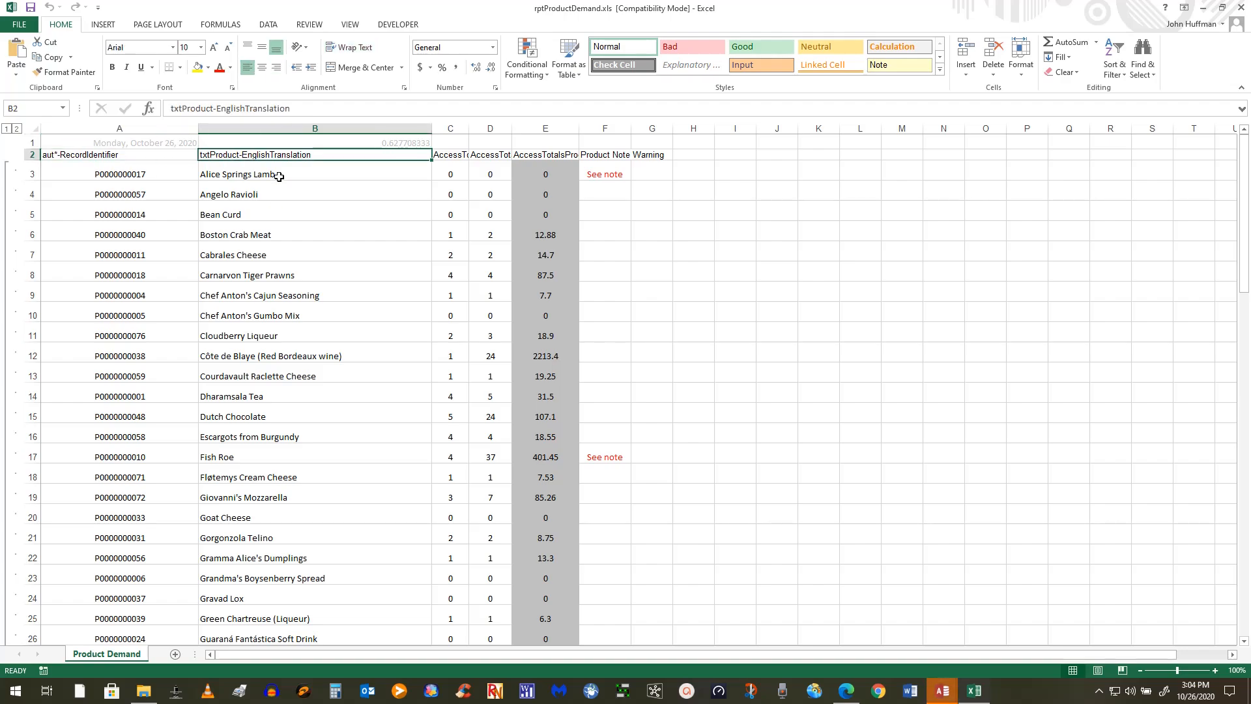
click(406, 145)
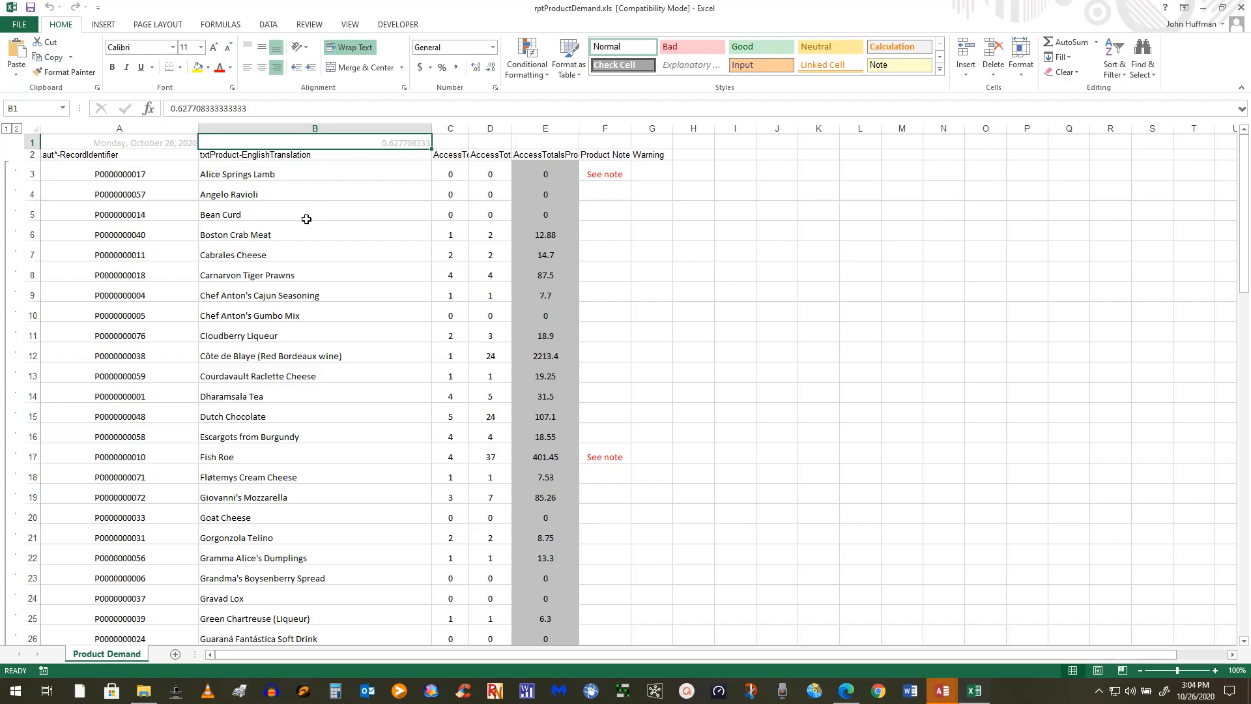
Auto-fit the width of column C to its header and look through the exported product rows
double_click(468, 129)
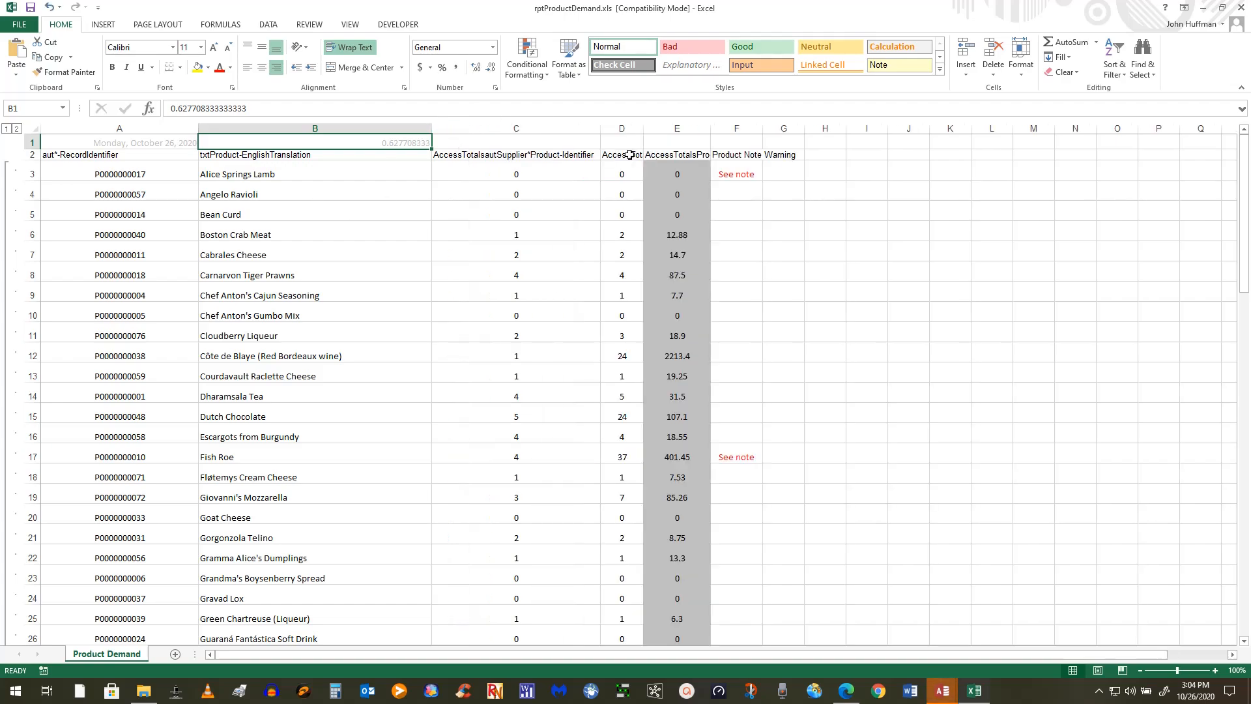
click(599, 128)
scroll(555, 422, down, 15)
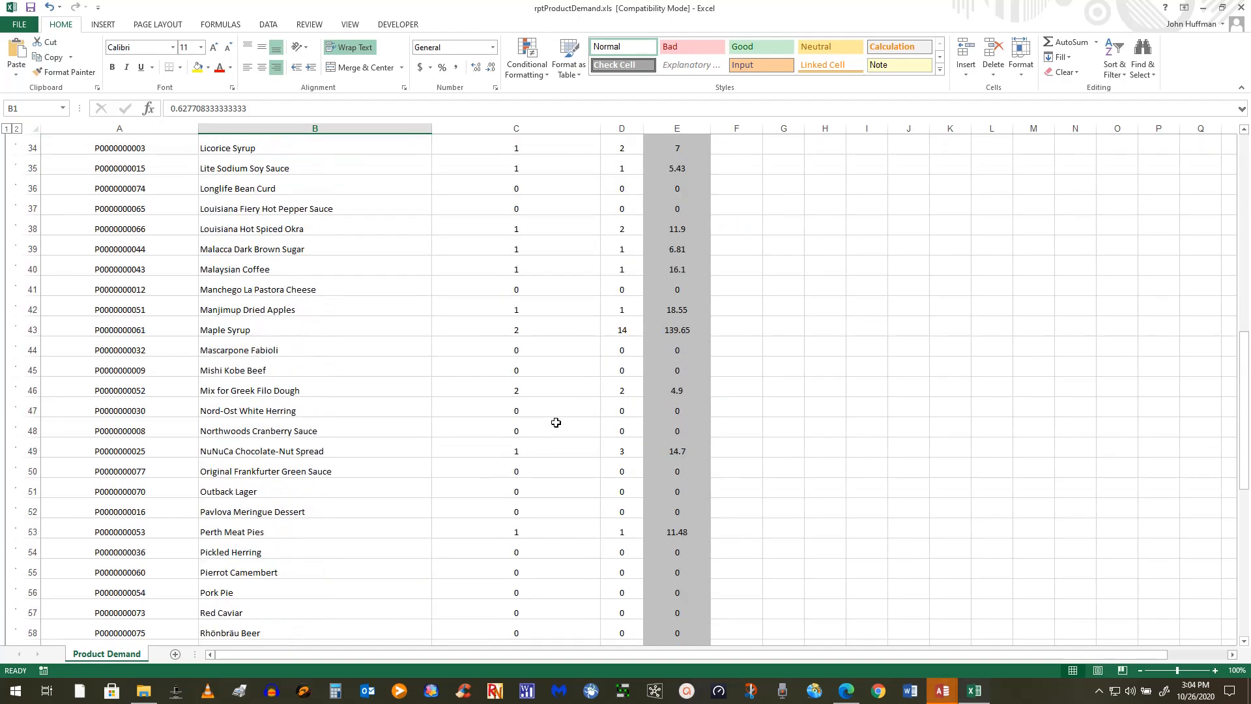
Review the product note warnings in the exported sheet and widen column F to fit the Product Note Warning header
scroll(556, 422, up, 15)
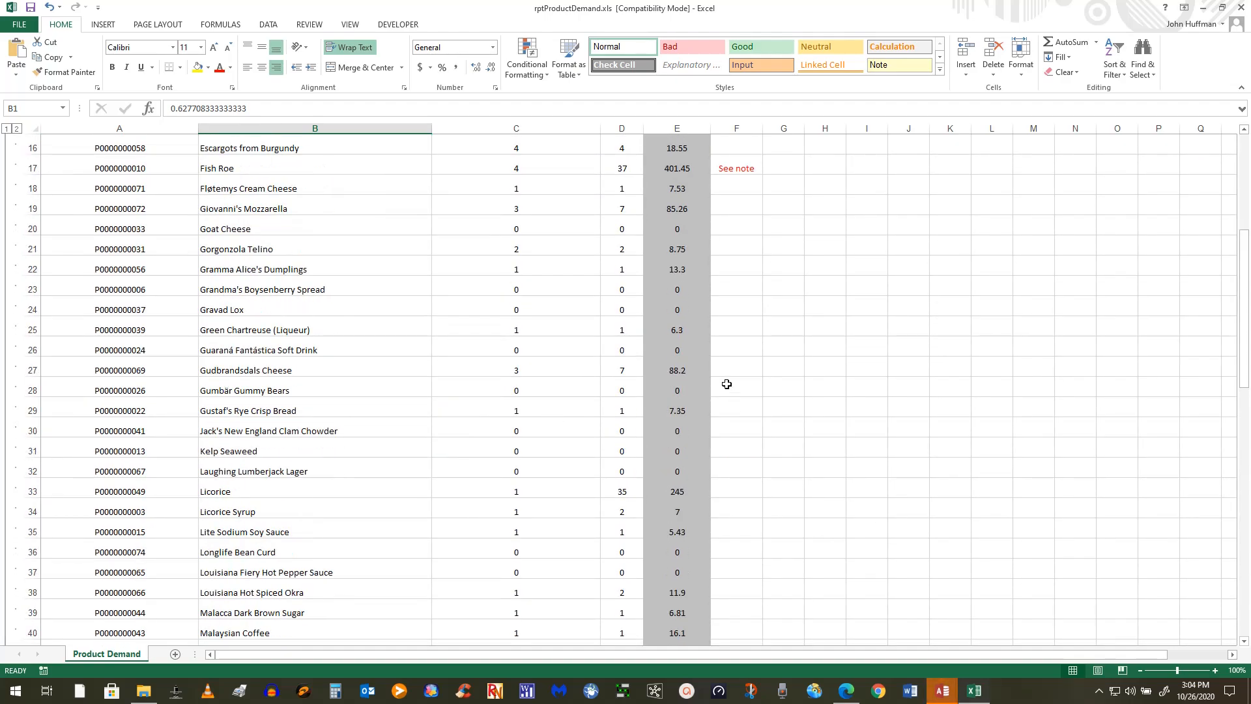
click(742, 459)
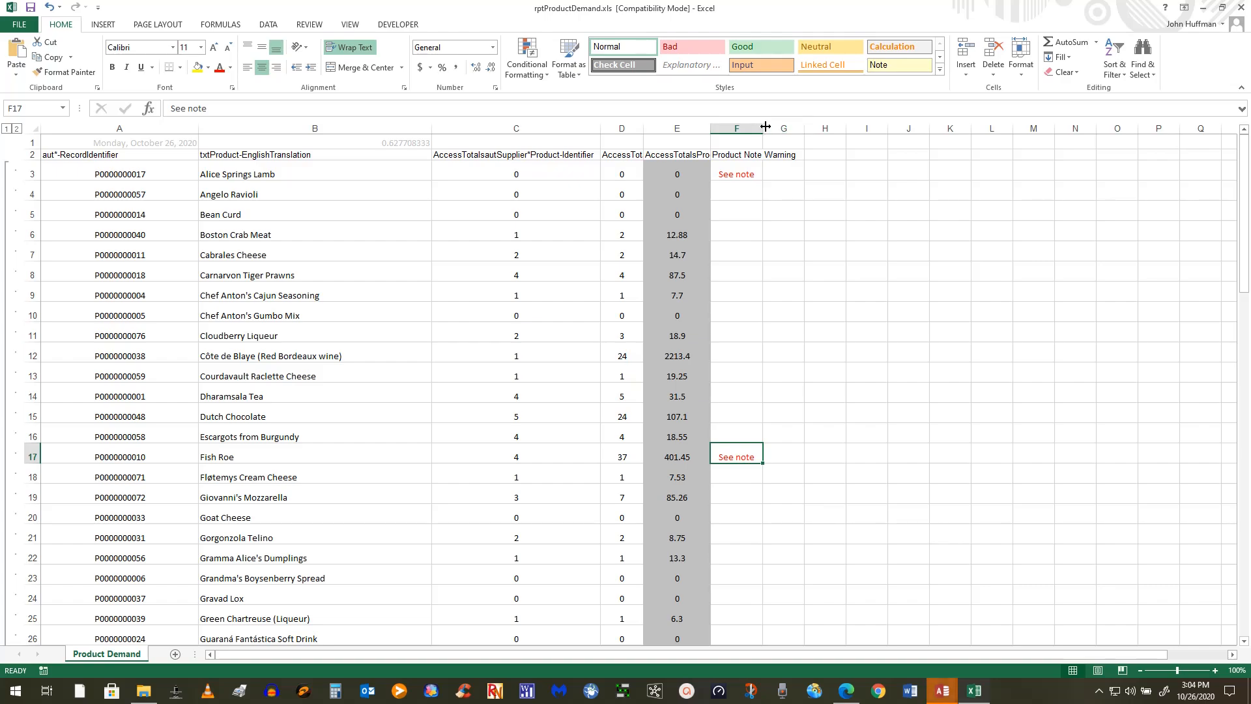
drag(763, 128, 809, 129)
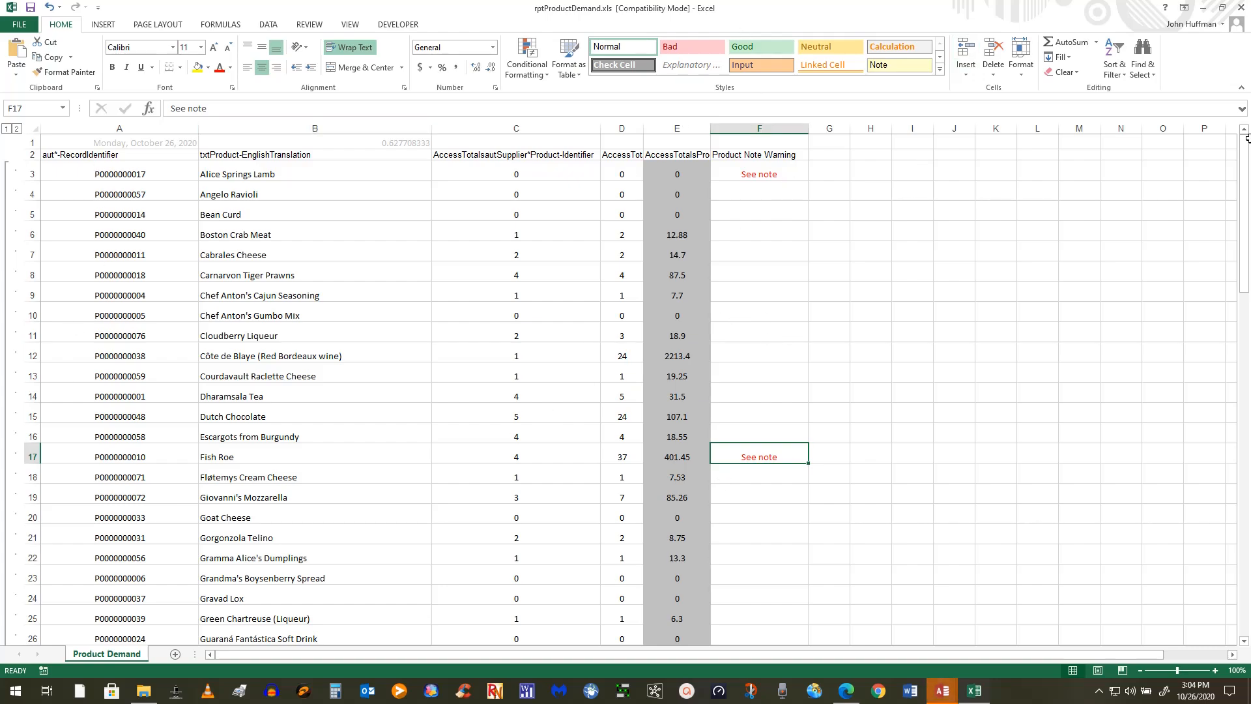
Close rptProductDemand.xls without saving, and close the Product Demand report to return to the Main Menu
click(1240, 9)
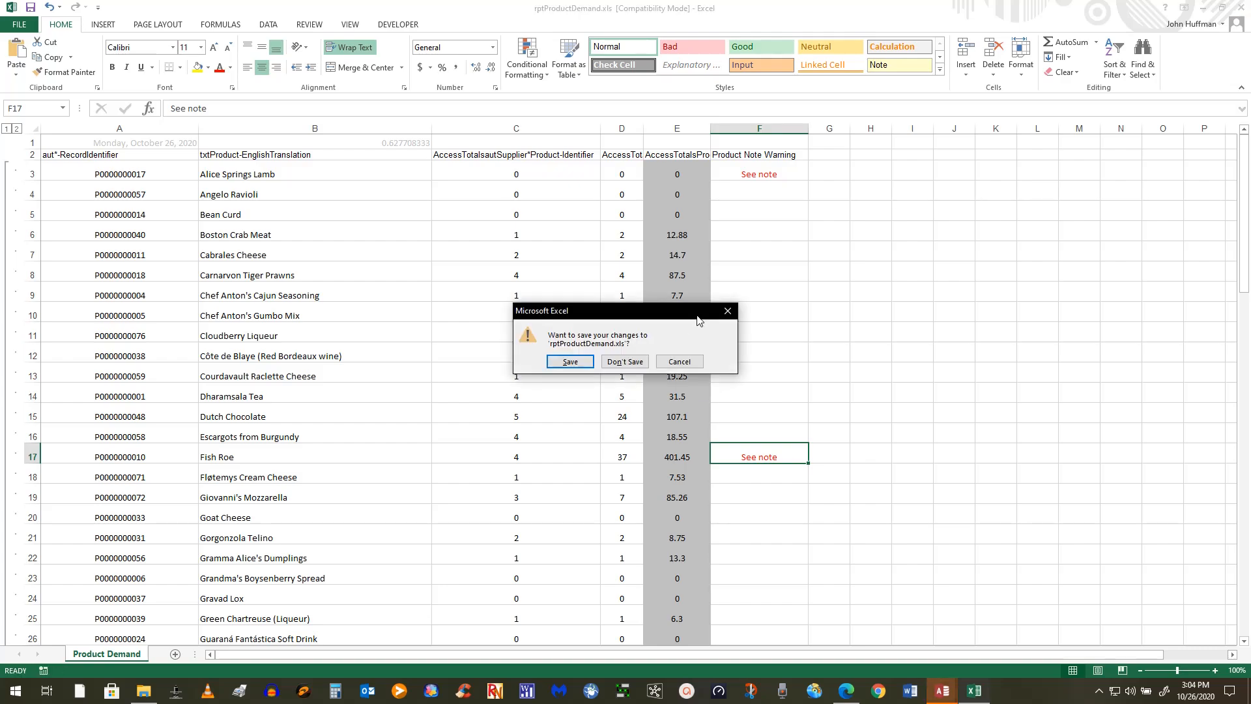
click(624, 361)
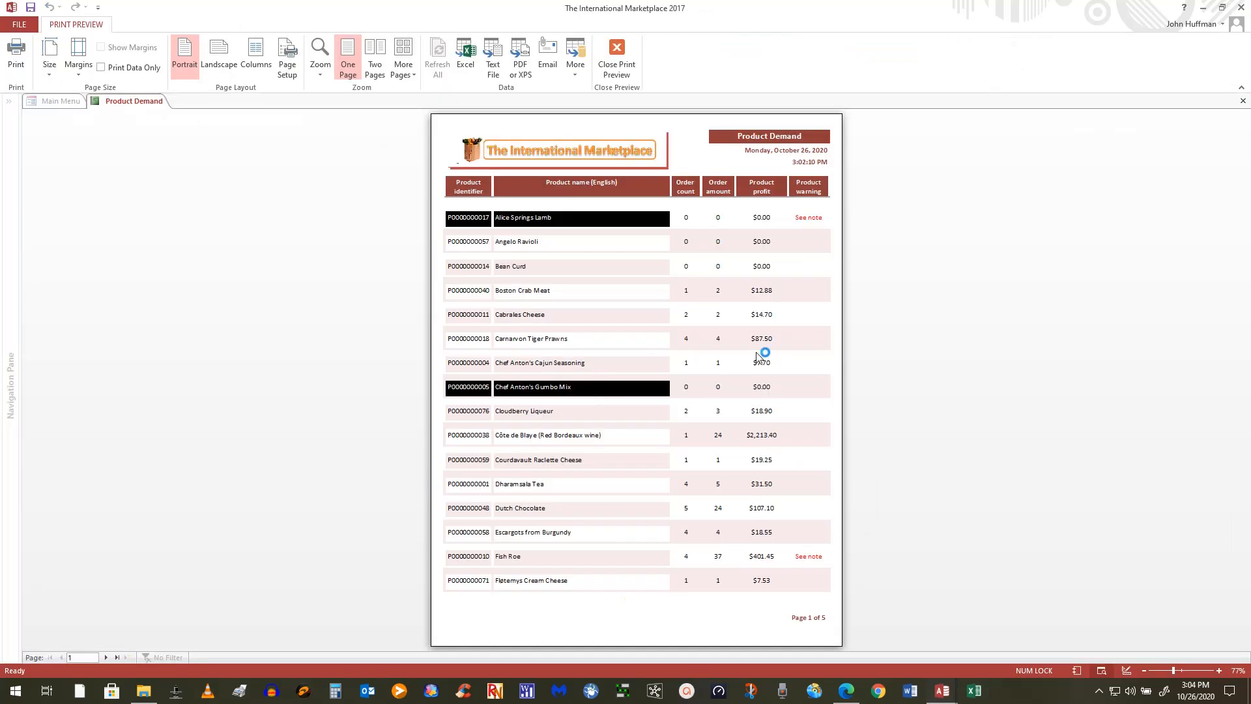
click(822, 510)
click(617, 52)
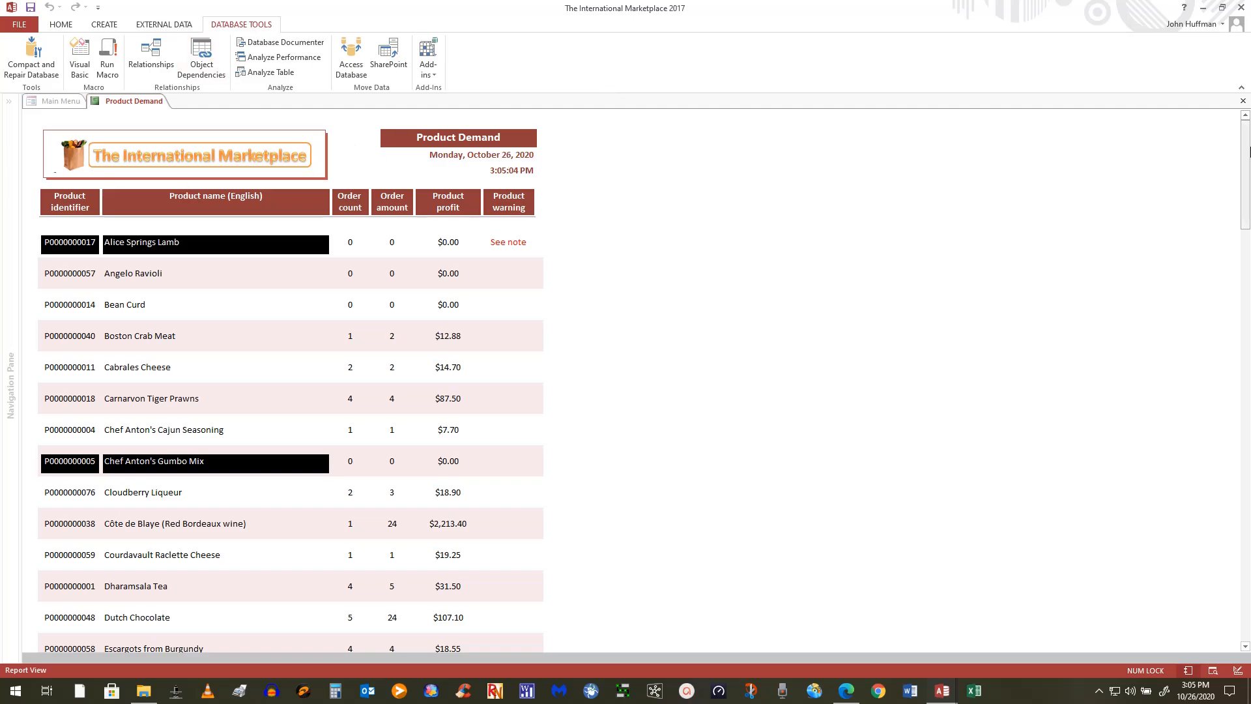
click(1243, 101)
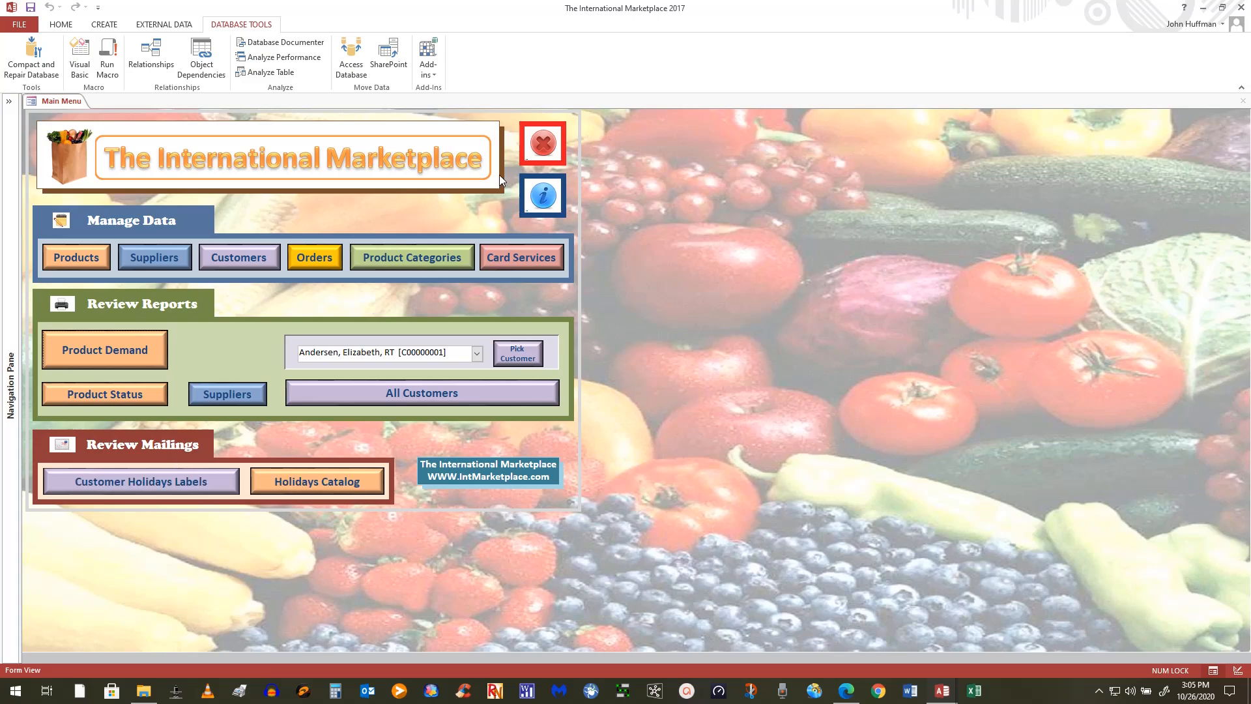
View the application's About window from the Main Menu and close it
click(543, 196)
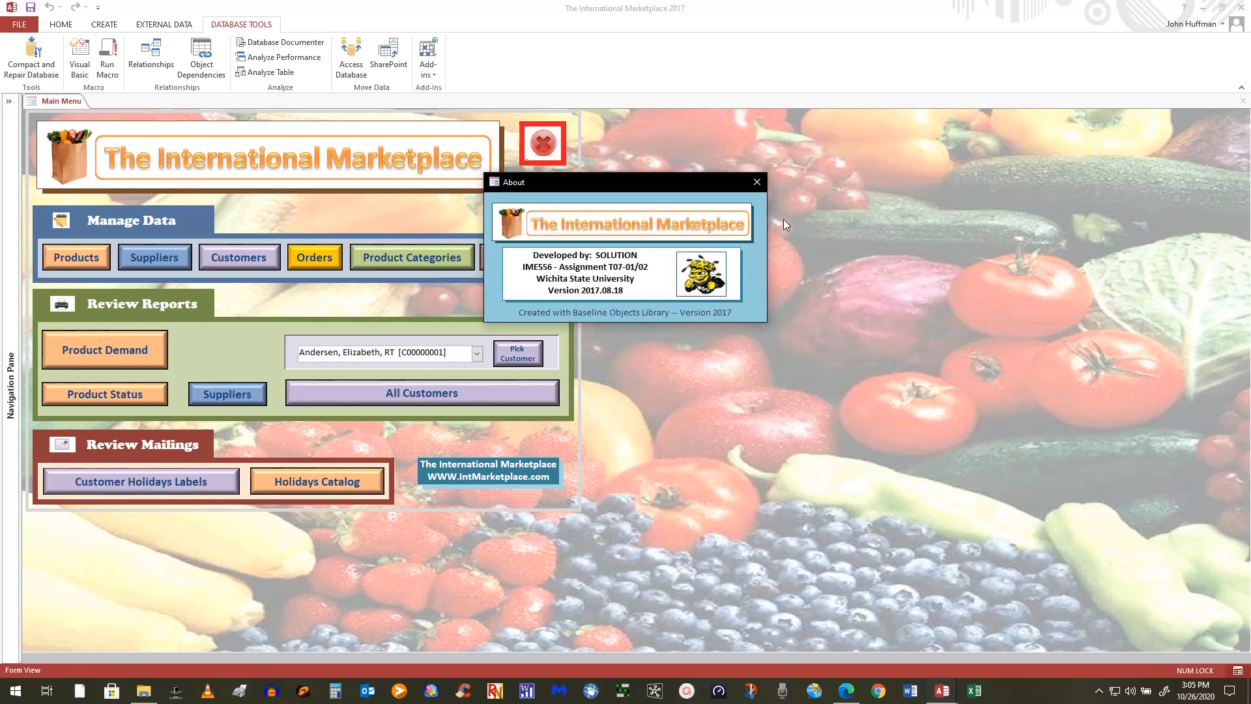
click(757, 182)
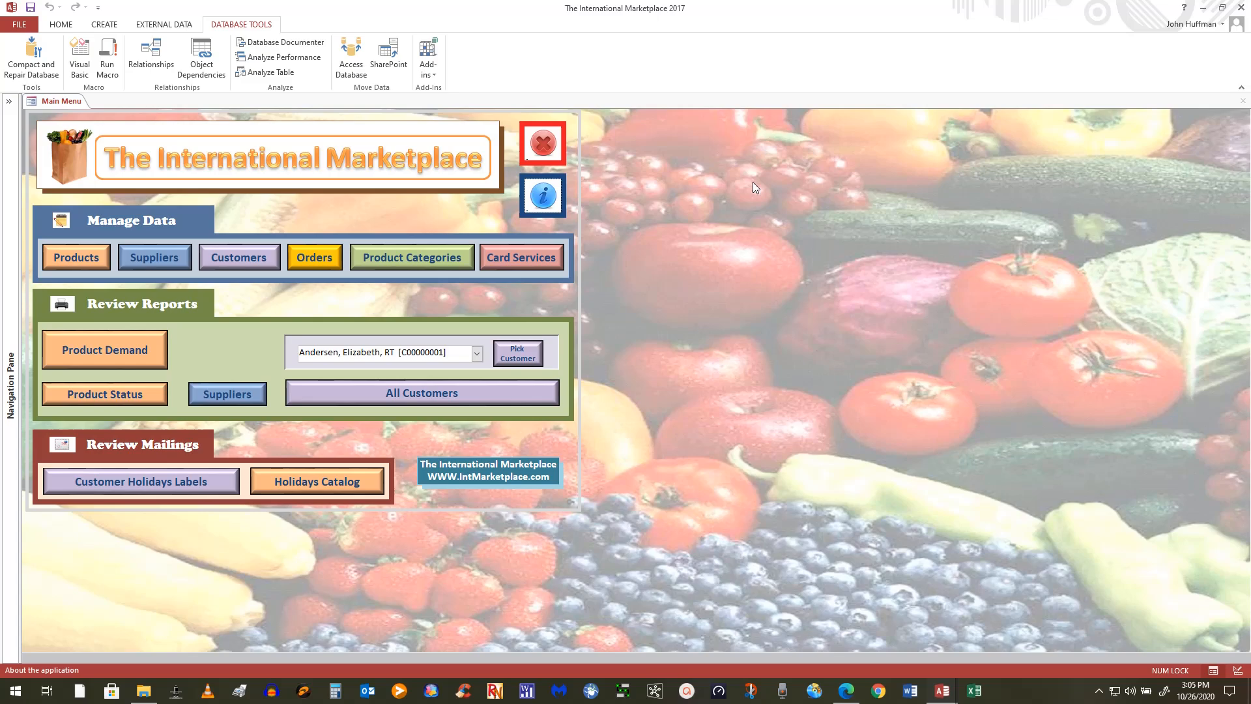
Test the Main Menu's quit warning by declining it once, and then quit the session
click(543, 147)
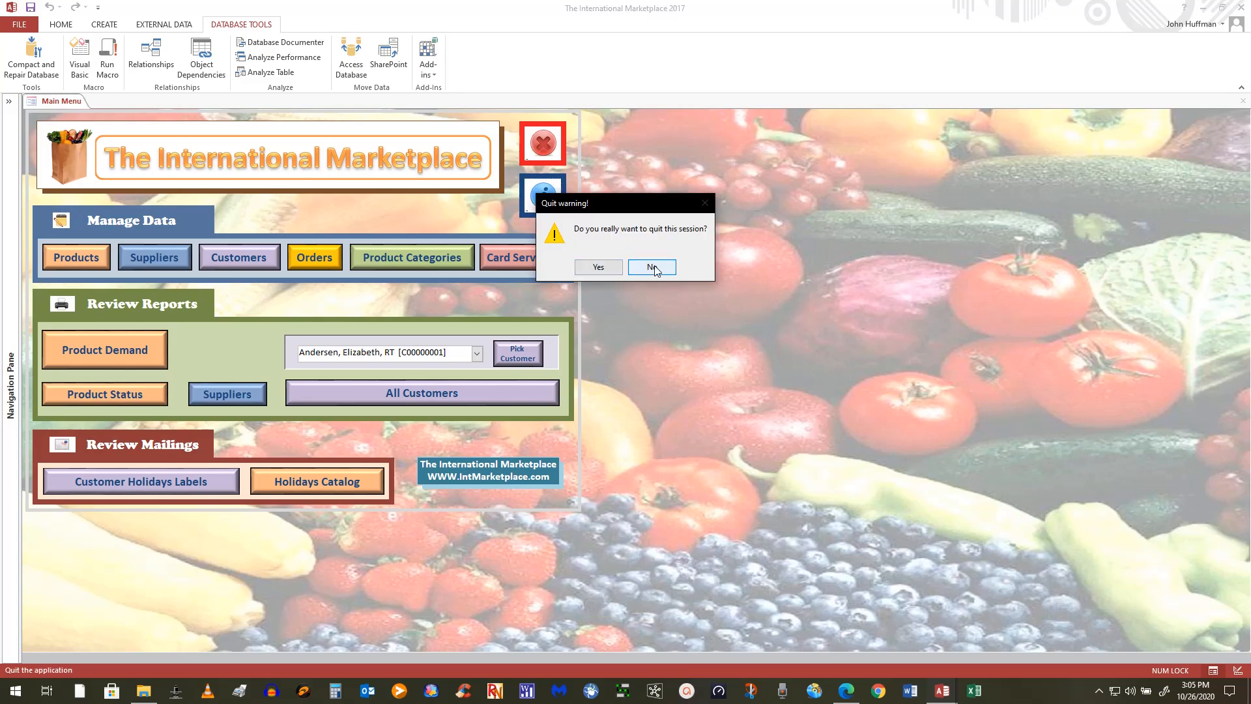
click(652, 268)
click(543, 145)
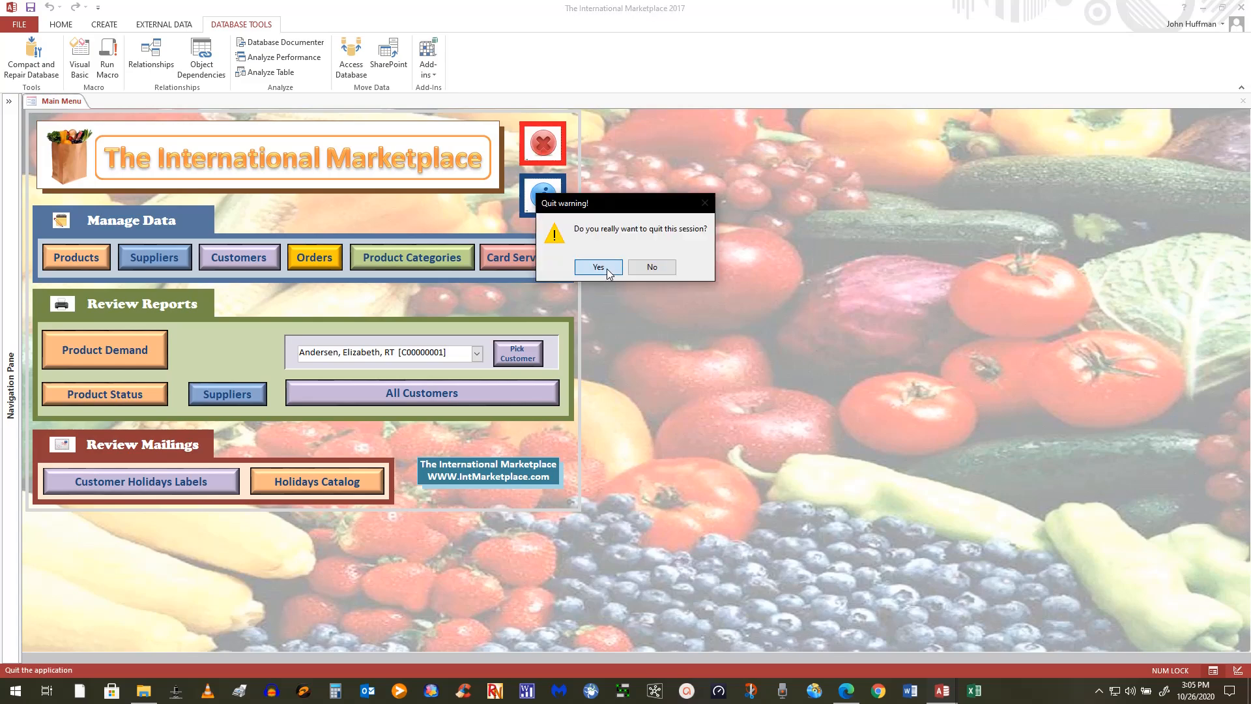
click(595, 266)
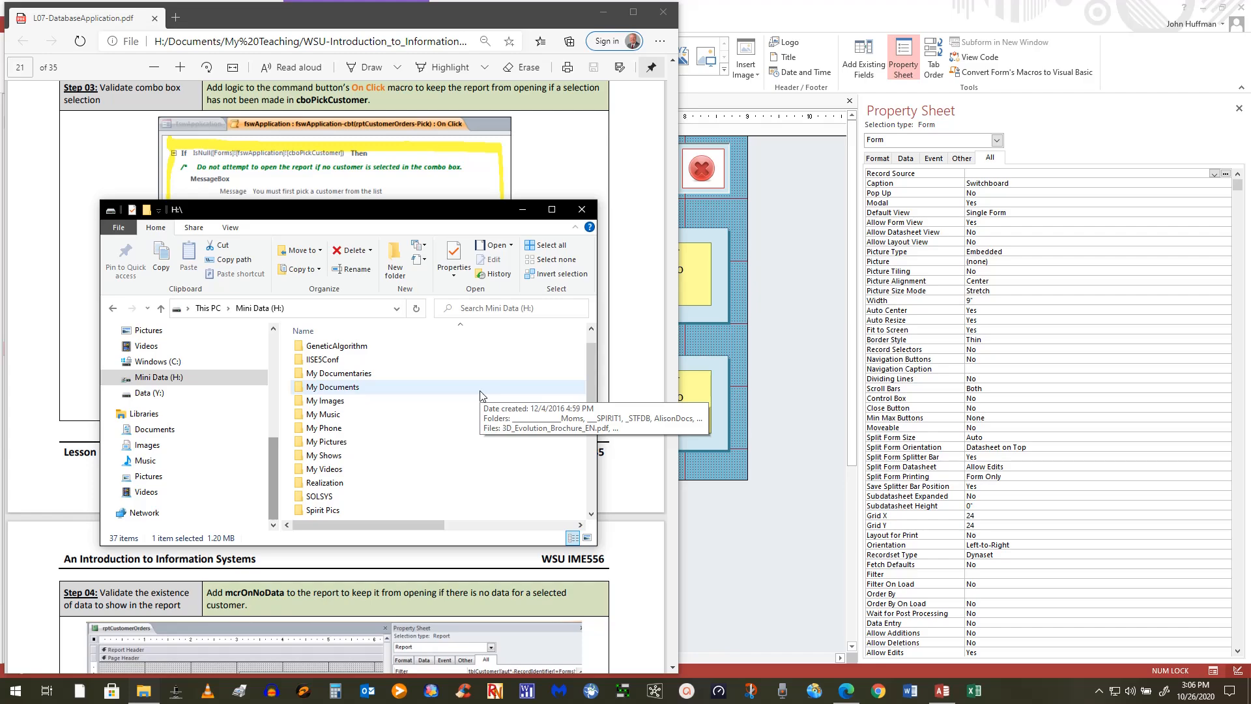
Switch to the Baseline Object Library and examine the On Click macro of the Manage Data {SUBJECT} button on fswApplication
click(788, 276)
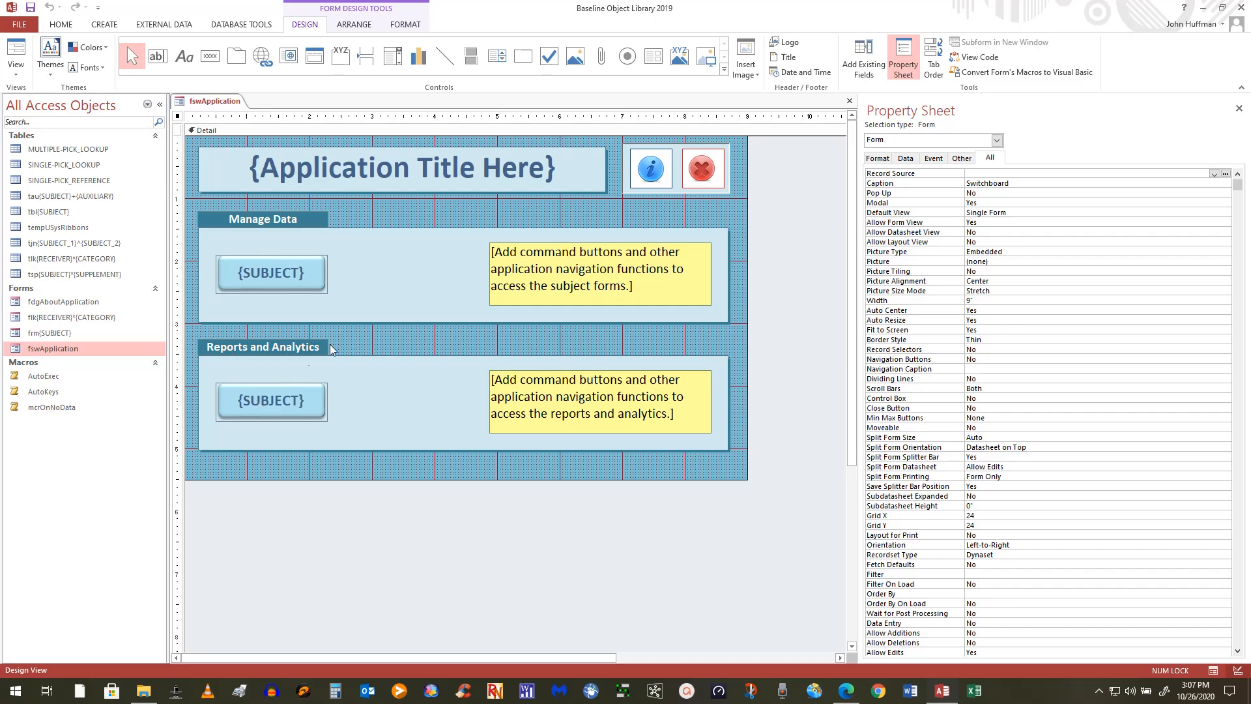
click(280, 280)
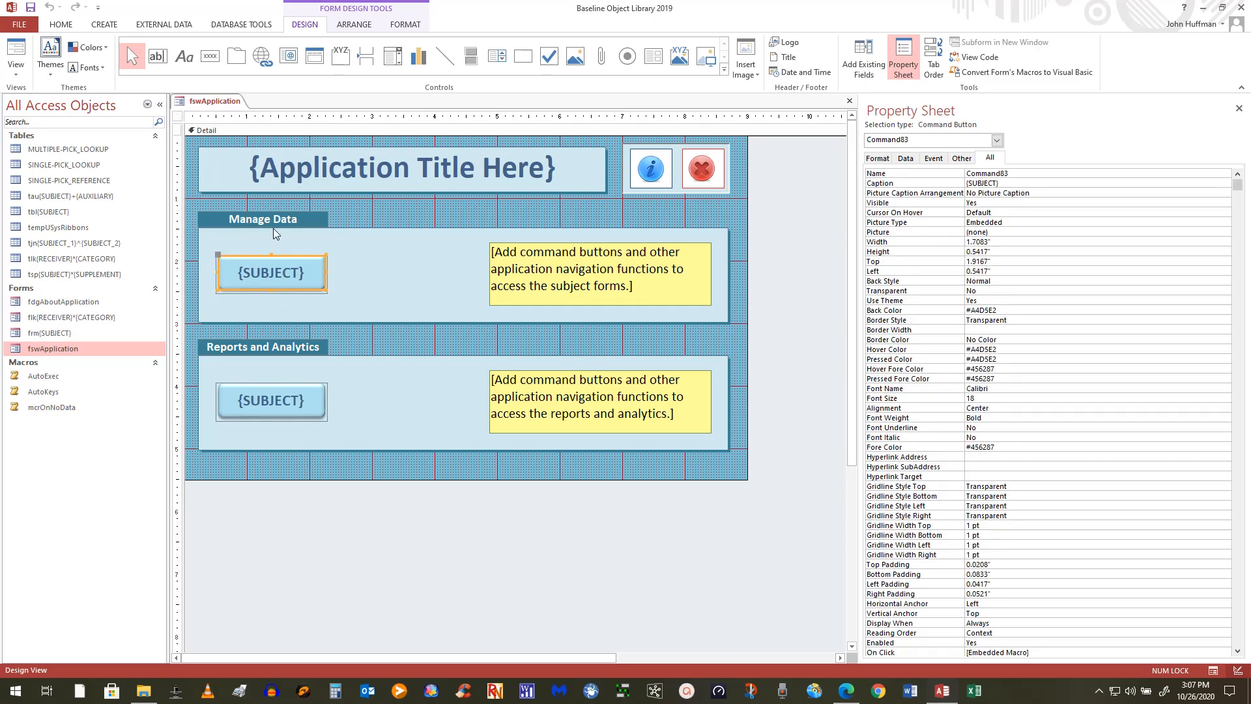
click(1041, 651)
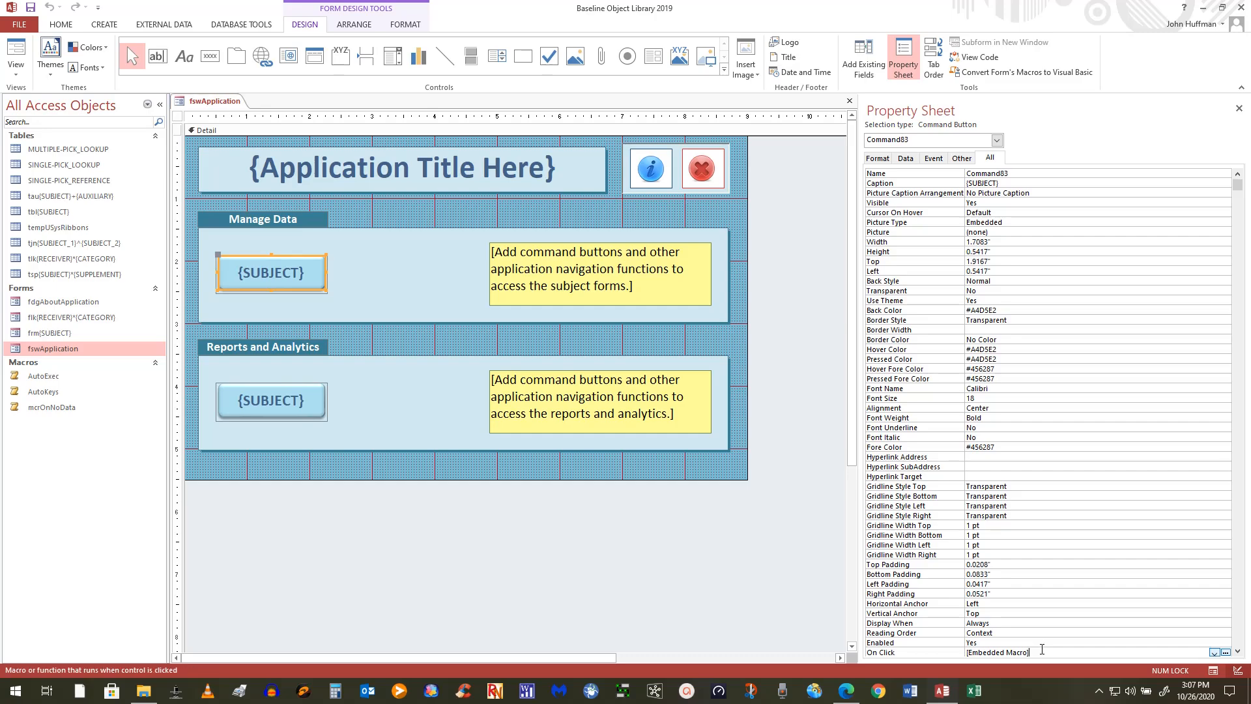
click(1227, 652)
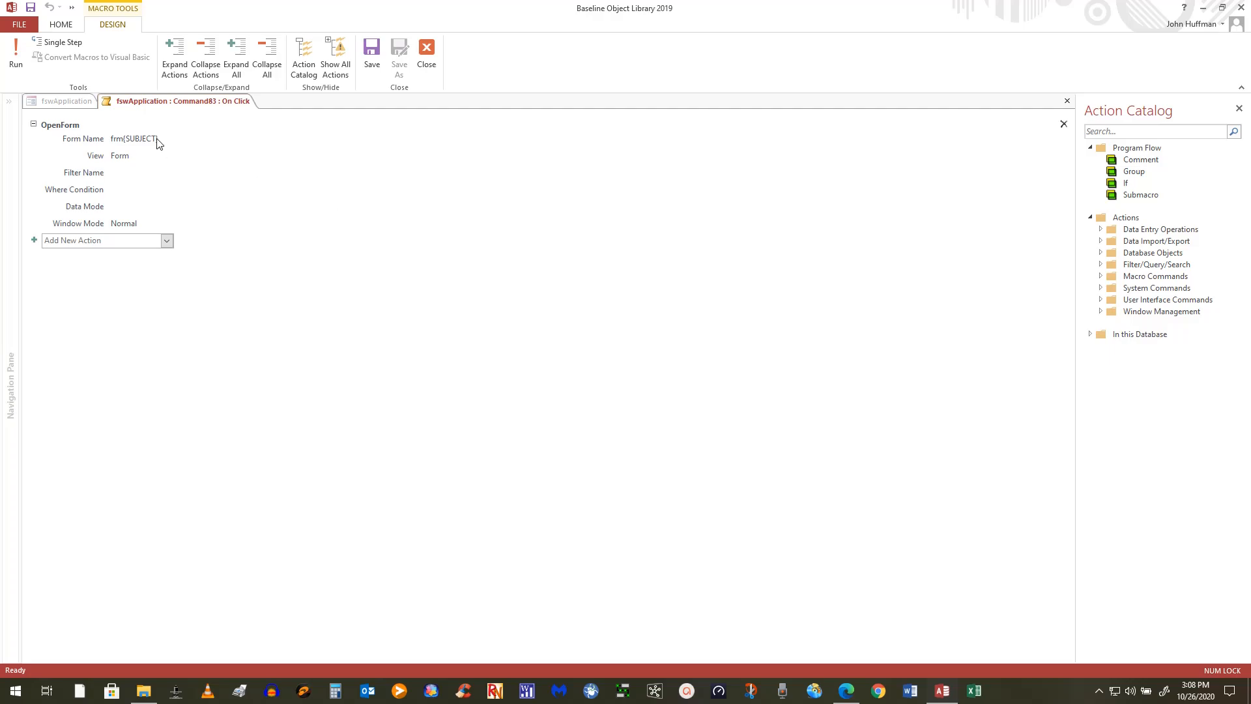
mouse_move(159, 140)
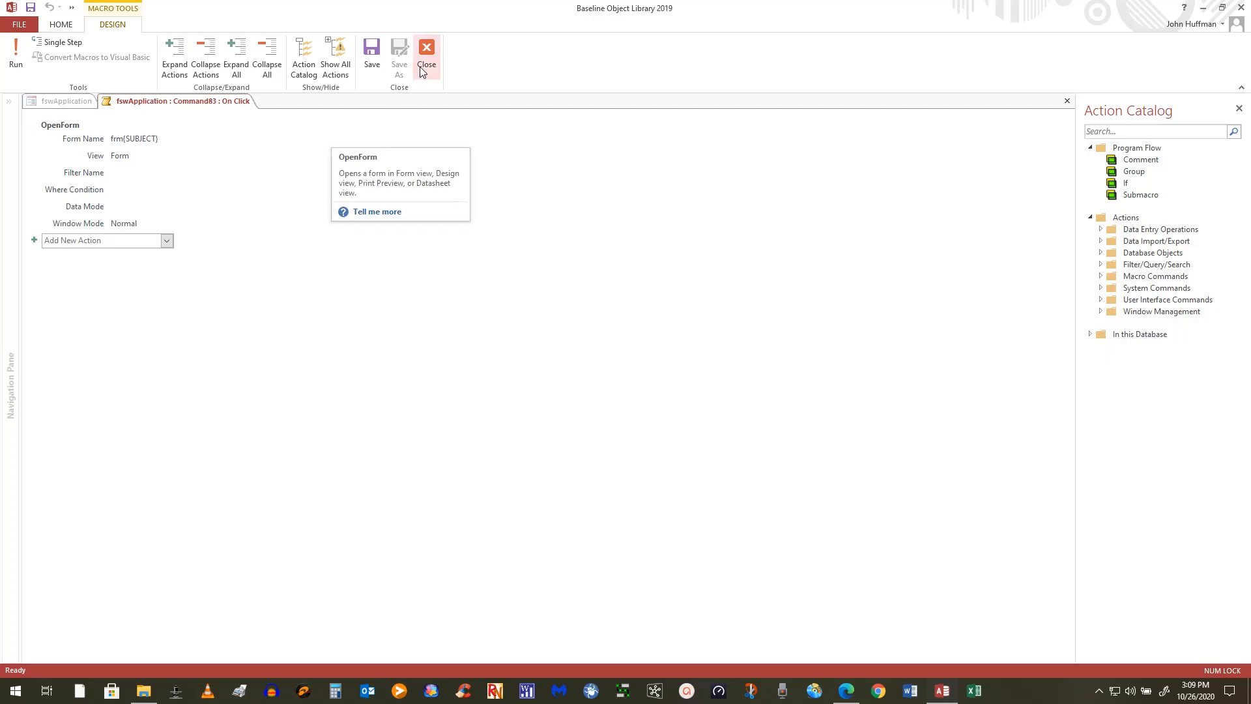
click(431, 47)
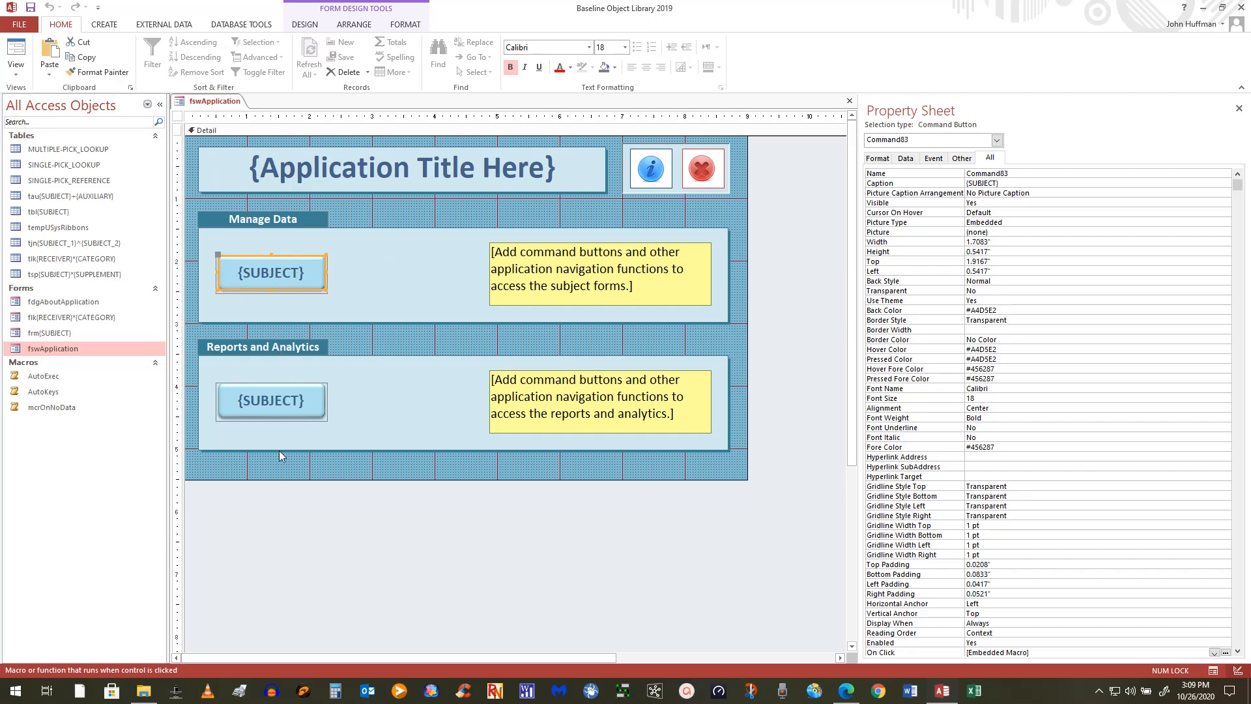
Examine the On Click macro of the Reports and Analytics {SUBJECT} button, closing it without changes
click(280, 401)
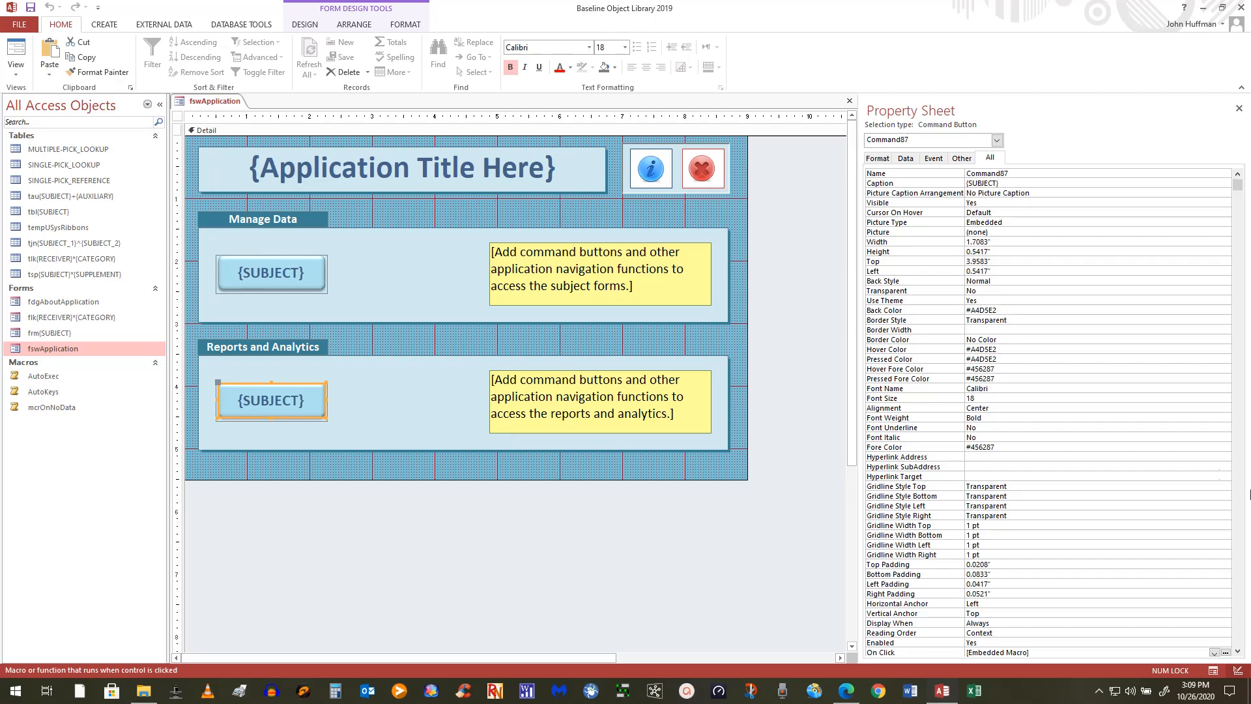
click(1224, 652)
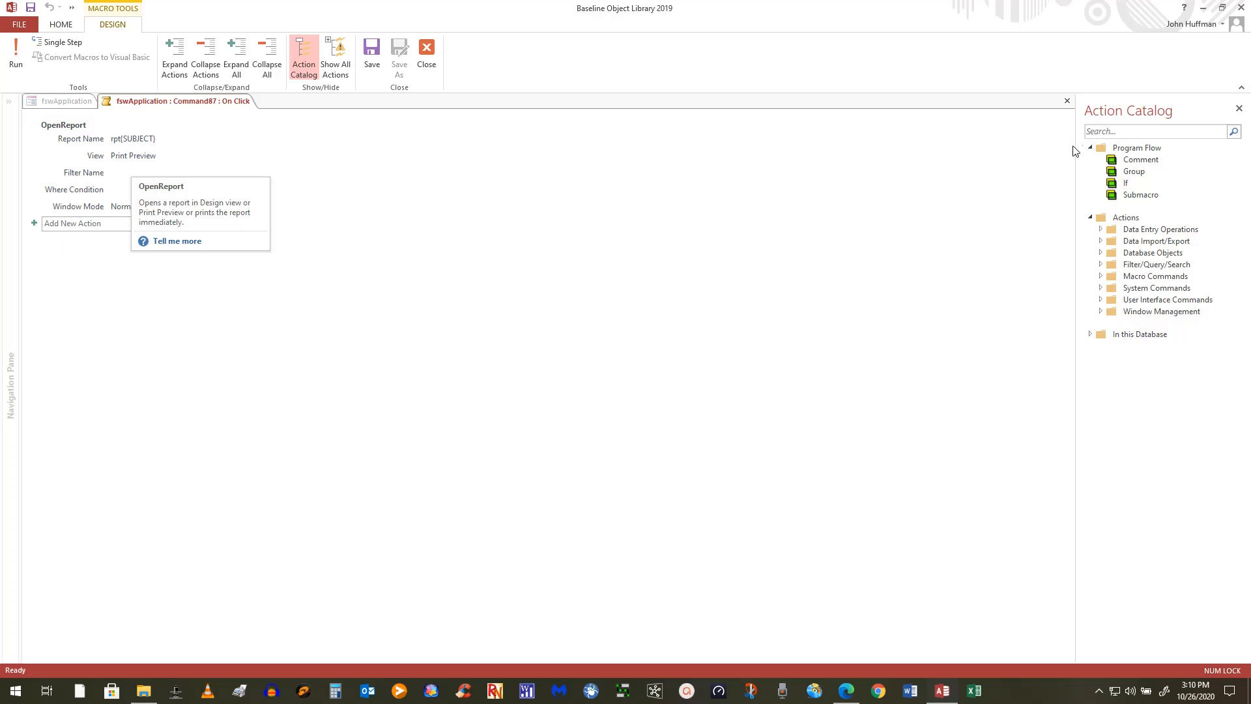
click(1067, 103)
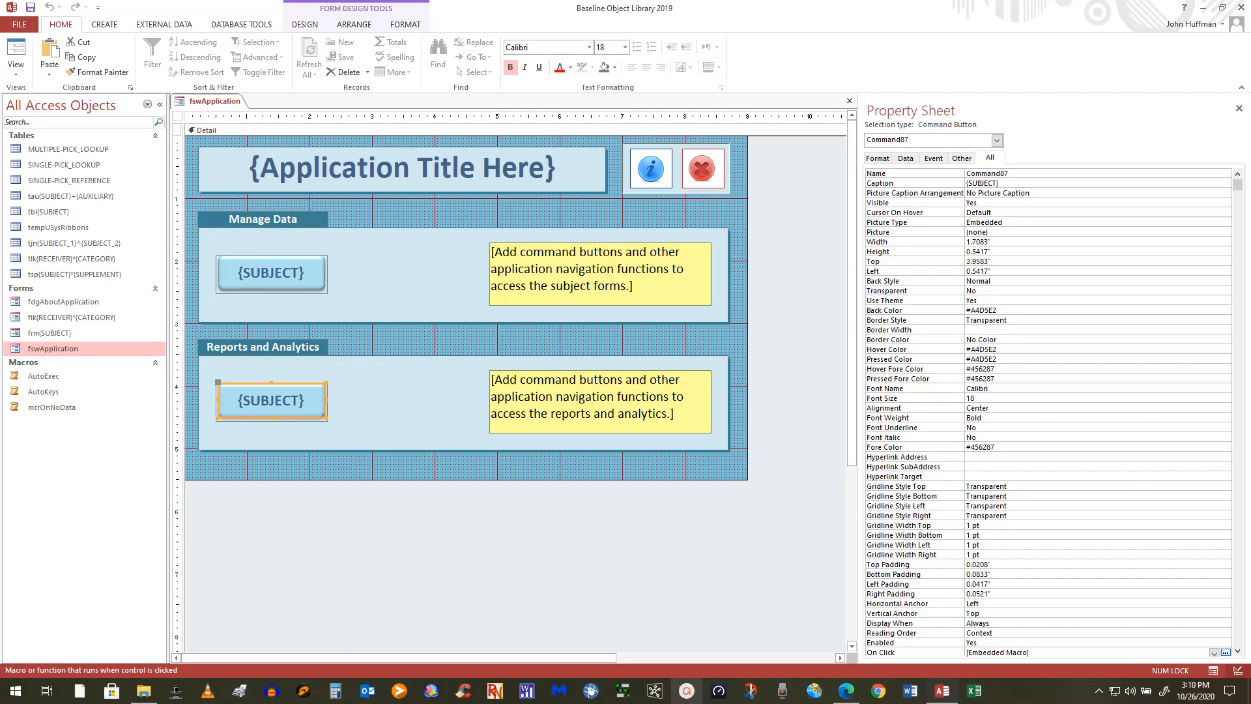
Switch to File Explorer and open the instructor's T07-01 database from 2020 Package's Lesson_L07-DatabaseApplication Lab folder
click(143, 692)
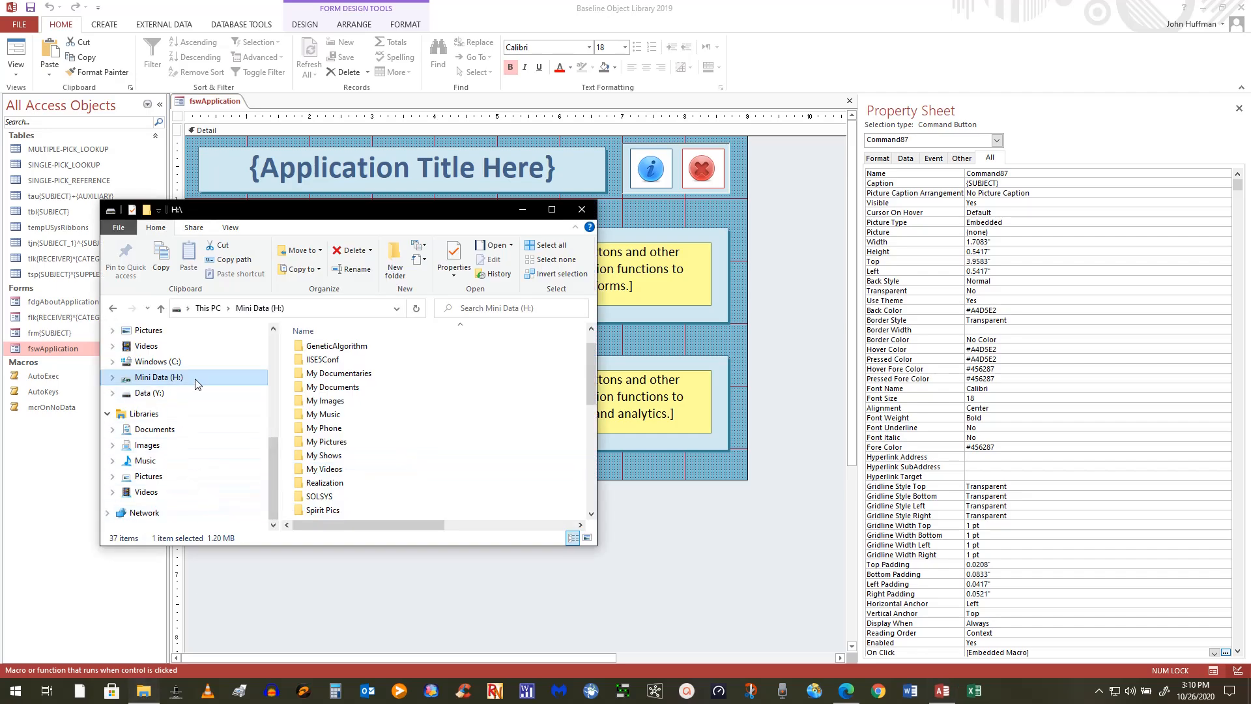
scroll(271, 487, up, 5)
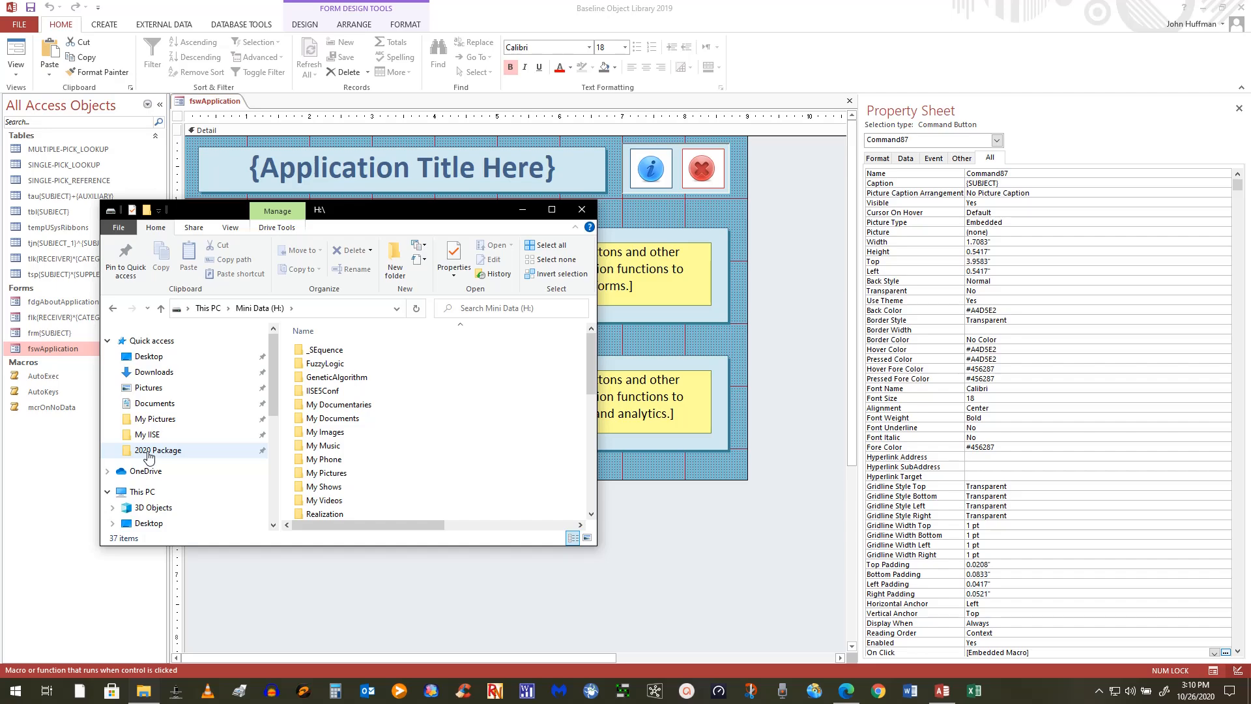
click(149, 451)
double_click(326, 364)
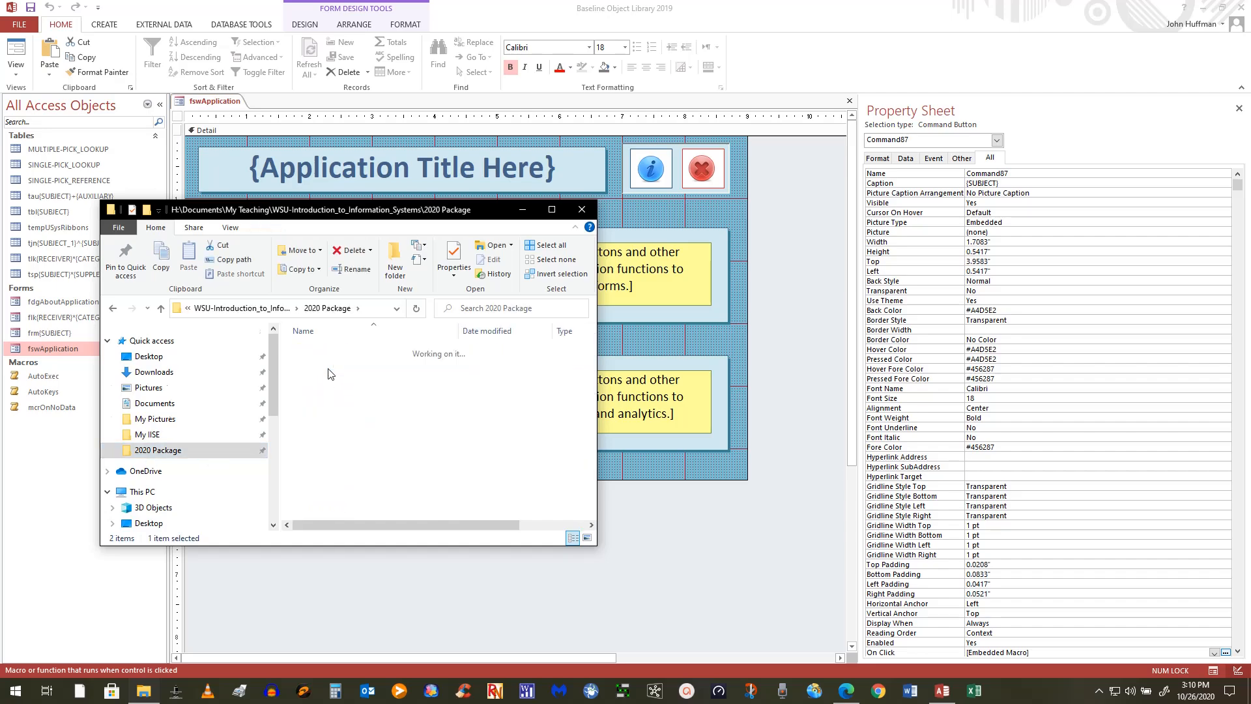
double_click(330, 350)
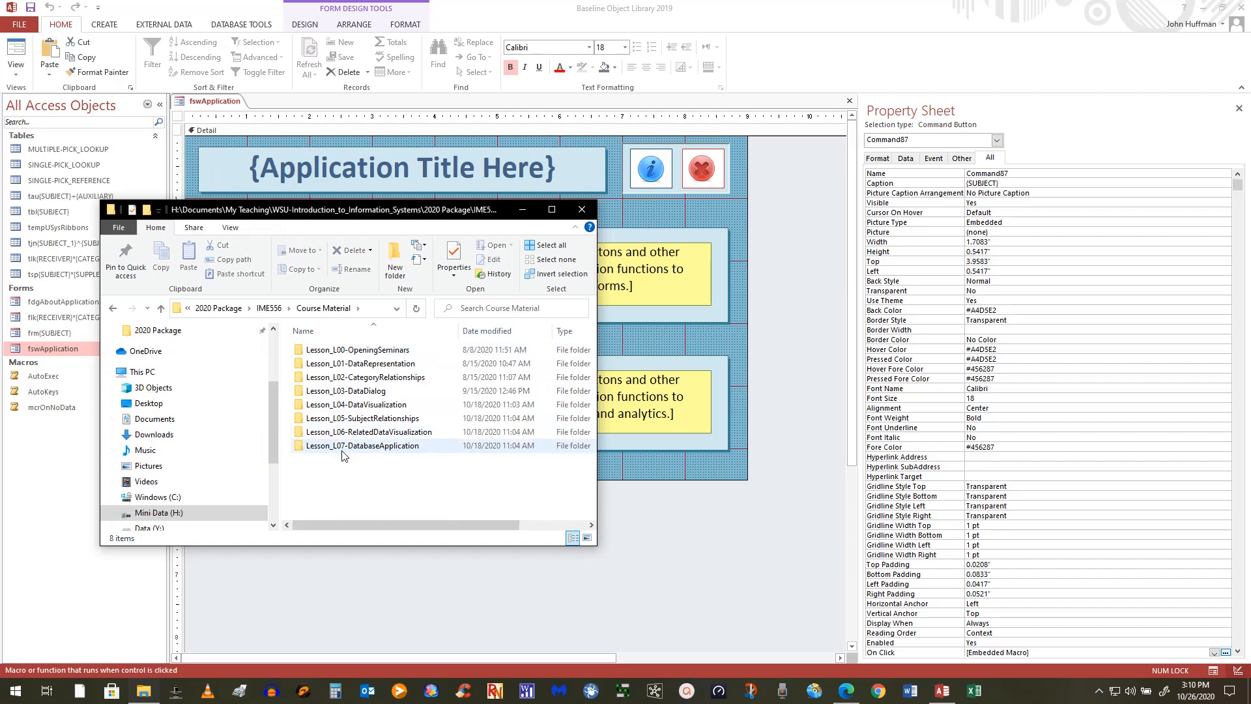
double_click(345, 449)
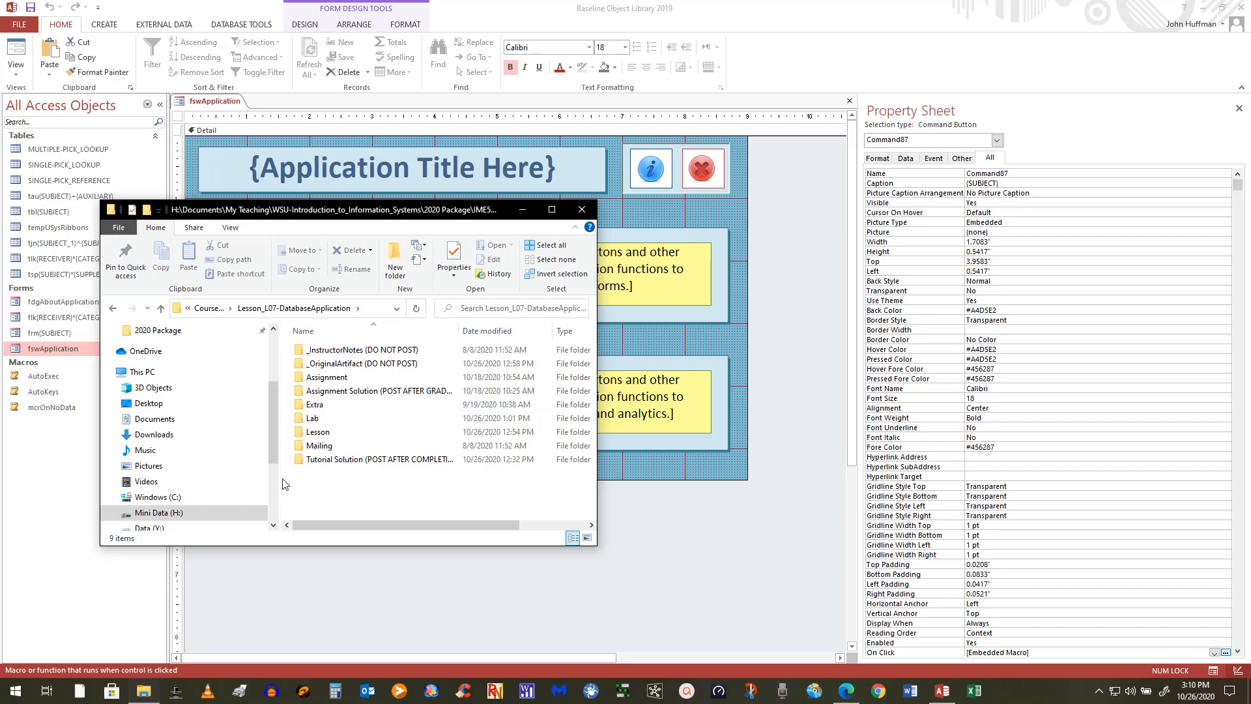
double_click(315, 419)
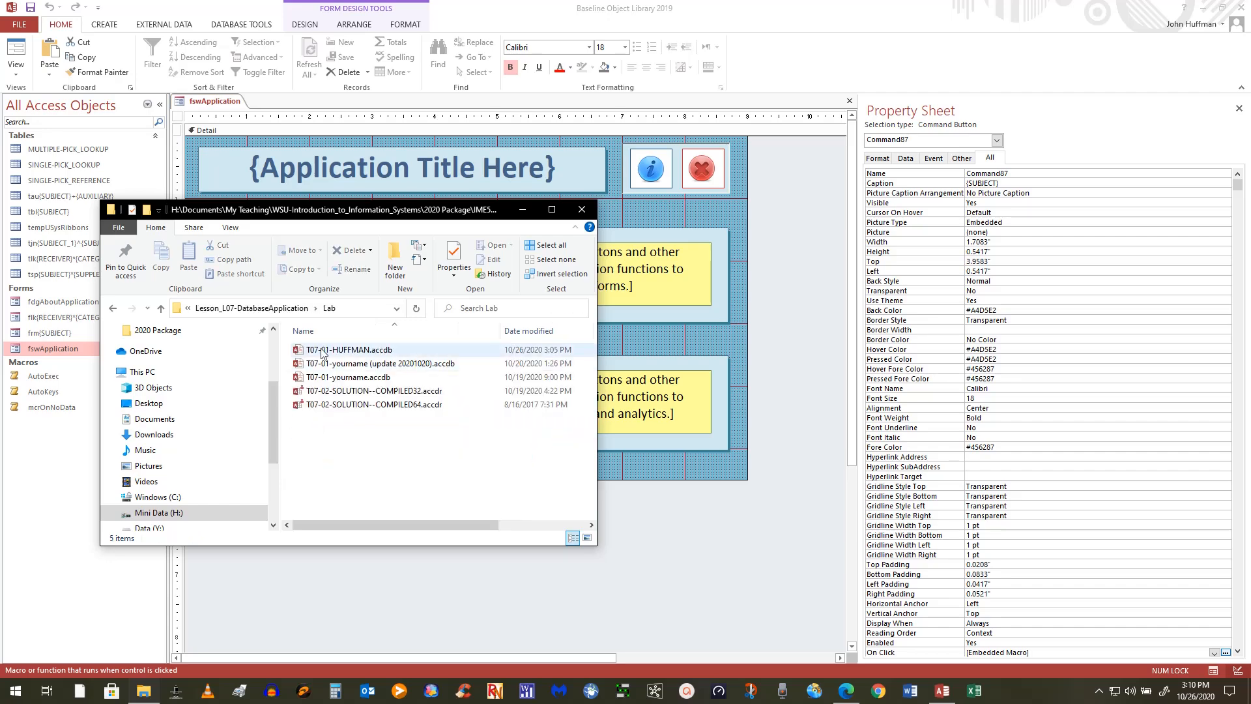
double_click(321, 348)
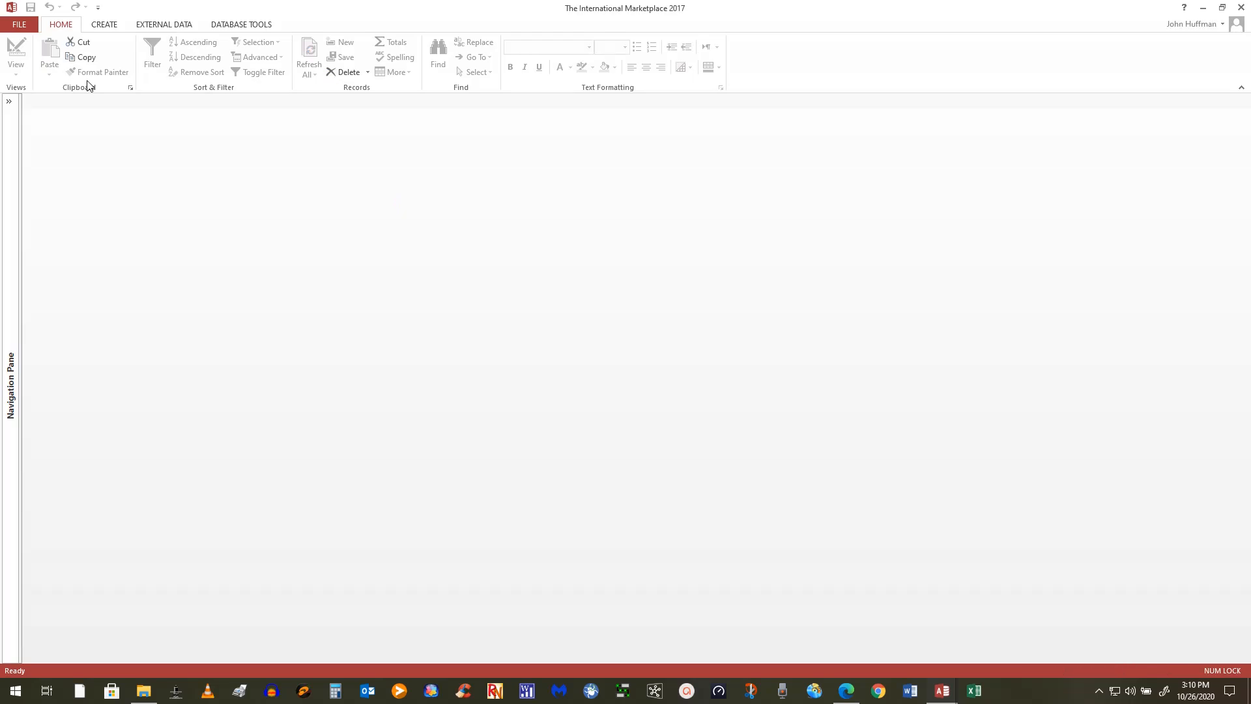
Show the database's object list and open the rptCustomerOrders report in Design View
click(9, 103)
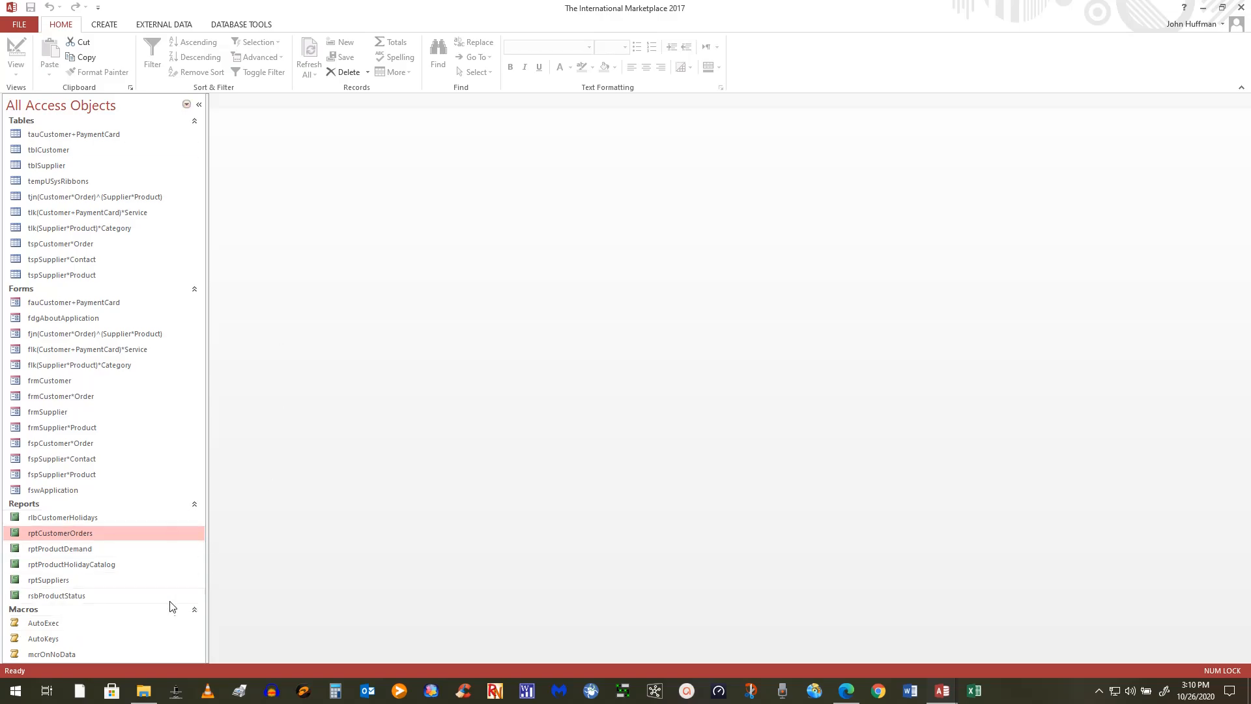
right_click(44, 533)
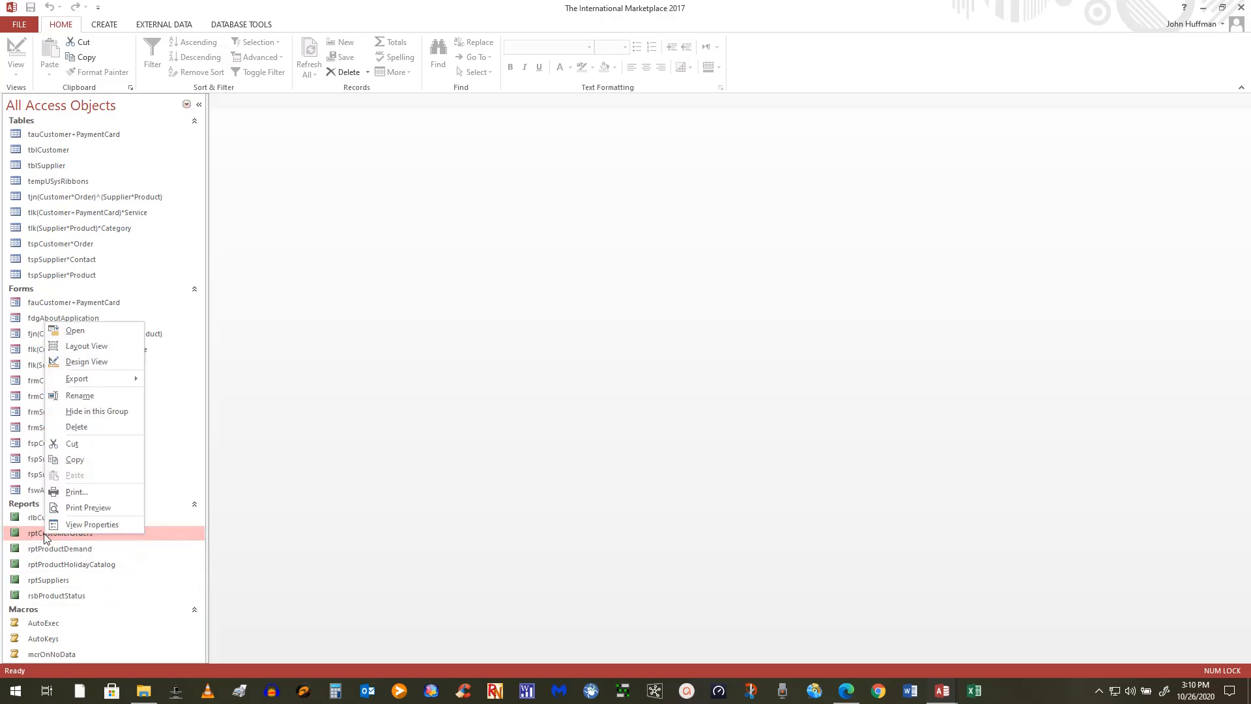
click(82, 362)
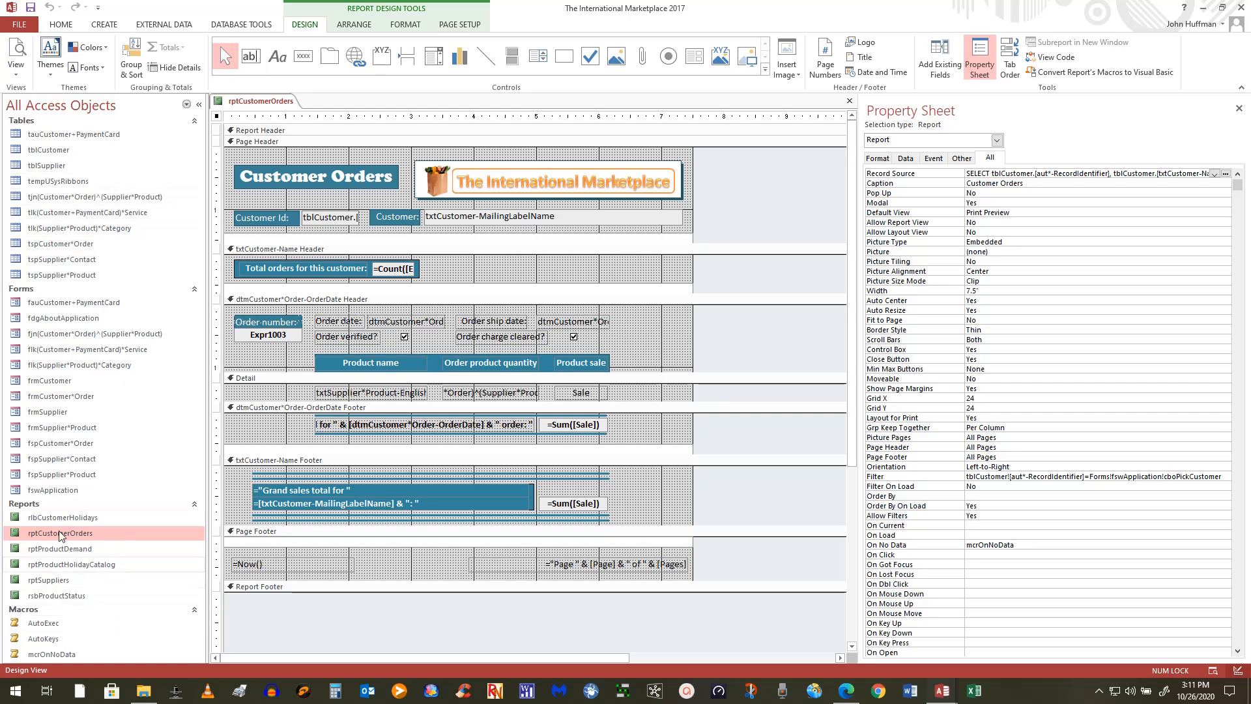
Open the fswApplication form in Design View and open the On Click embedded macro of its All Customers button
right_click(55, 492)
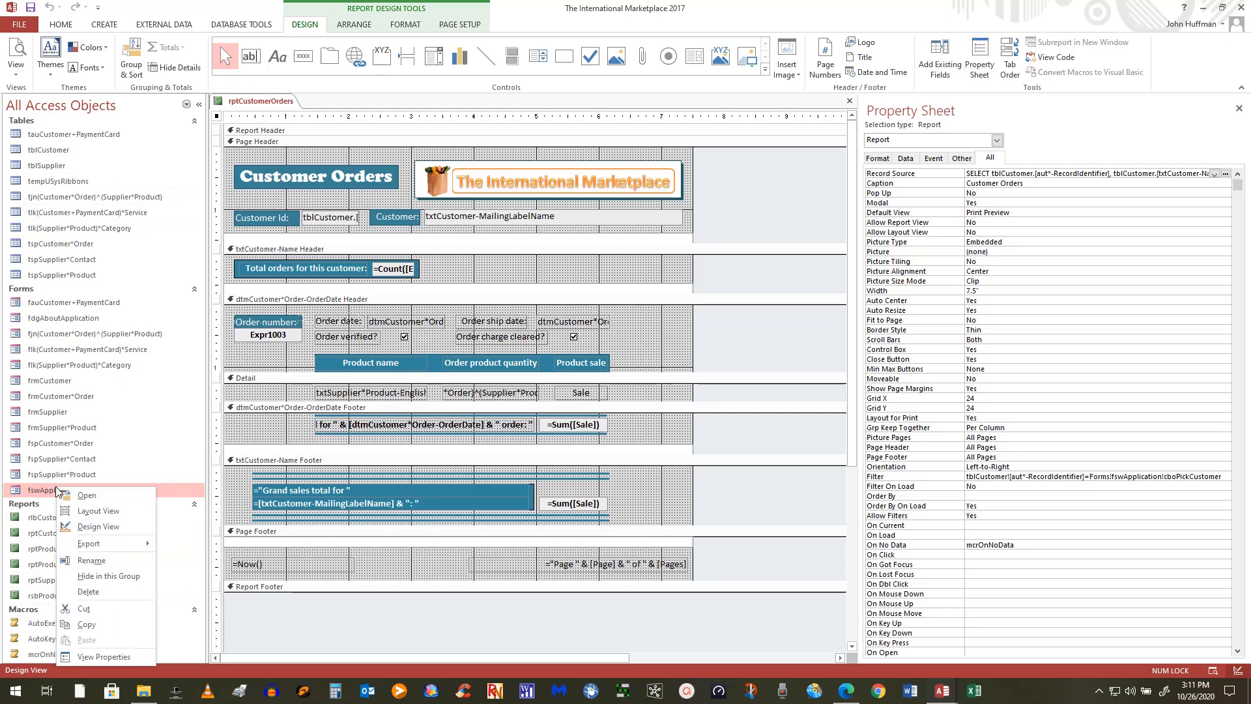
click(98, 525)
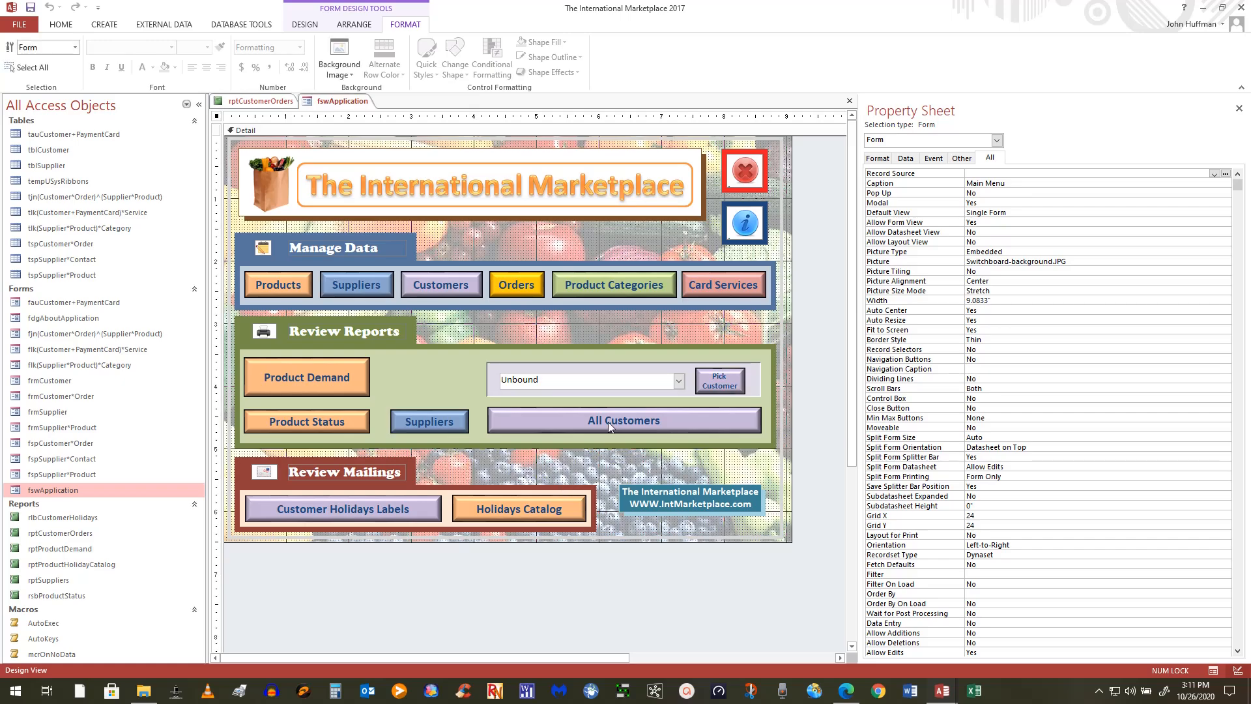
click(607, 422)
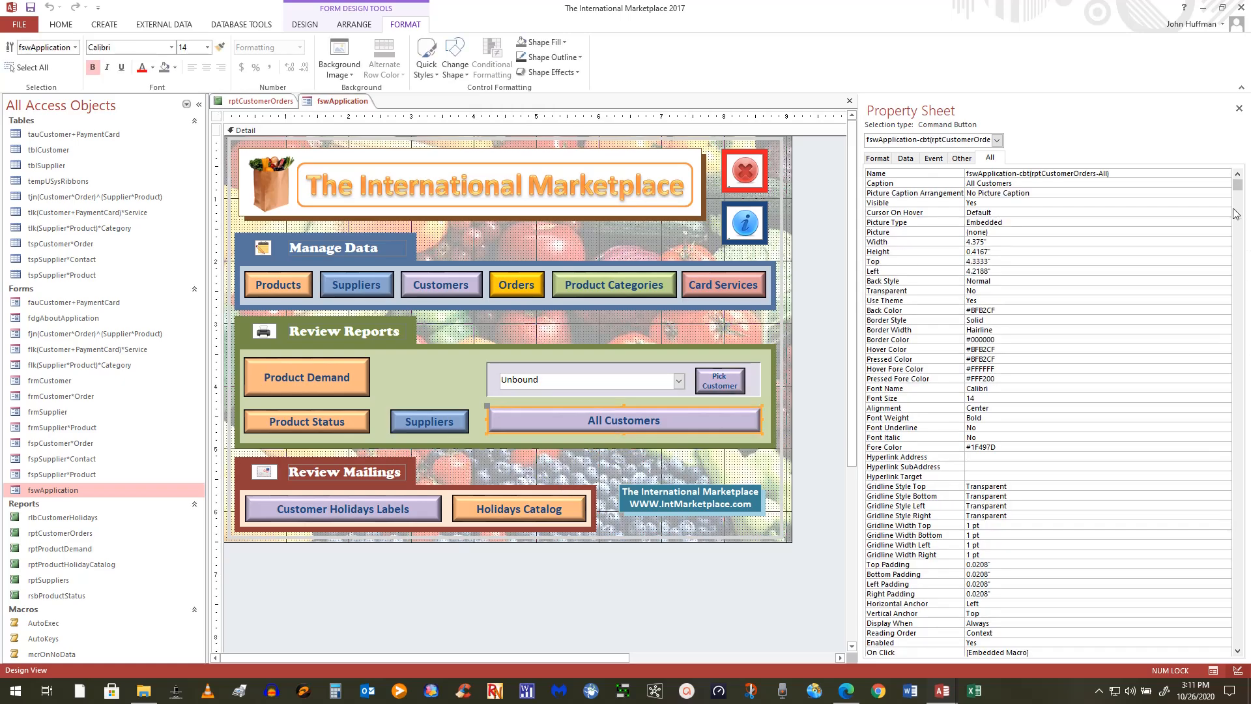
drag(1245, 187, 1237, 361)
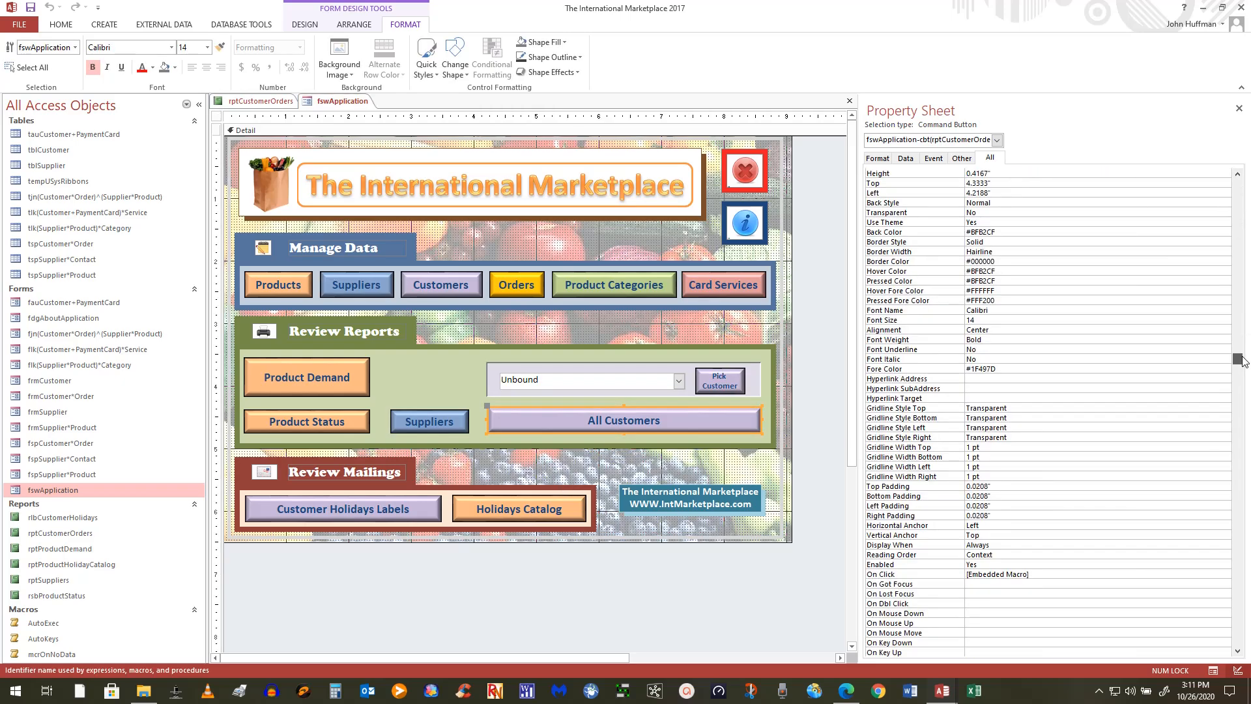
click(1081, 575)
click(1226, 575)
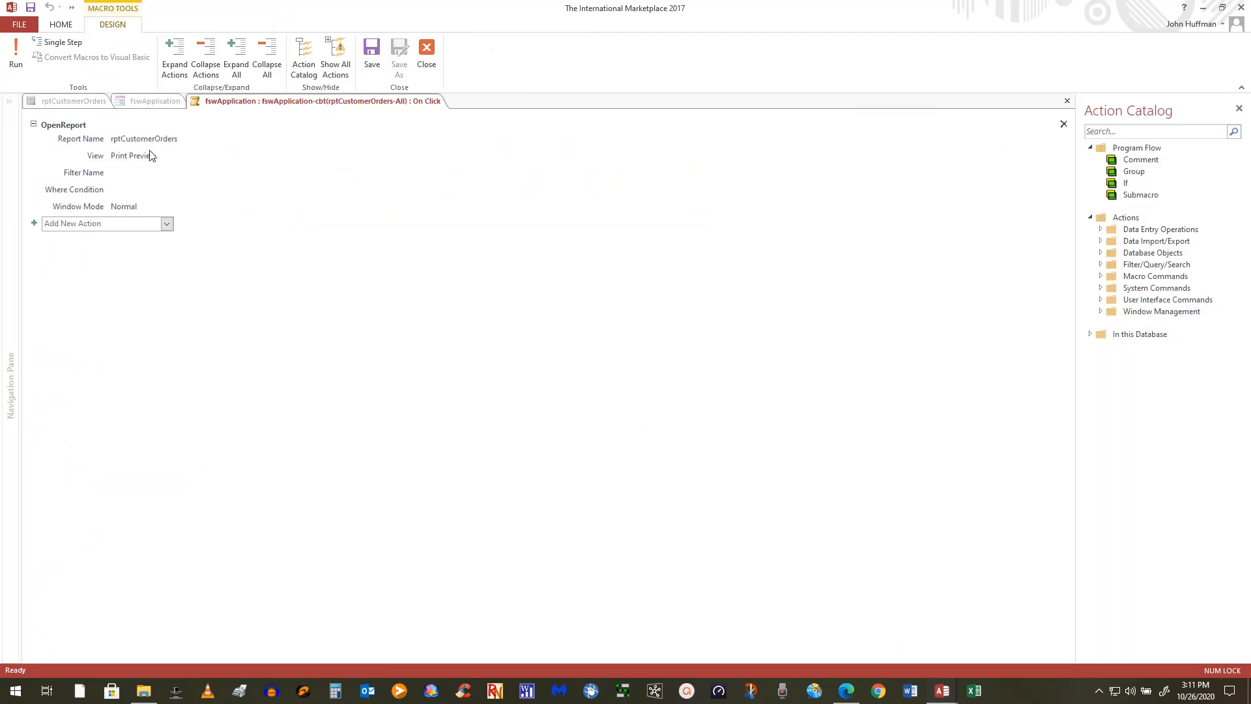
Set the View of the OpenReport action for rptCustomerOrders to Report, then save and close the macro
mouse_move(153, 158)
click(148, 162)
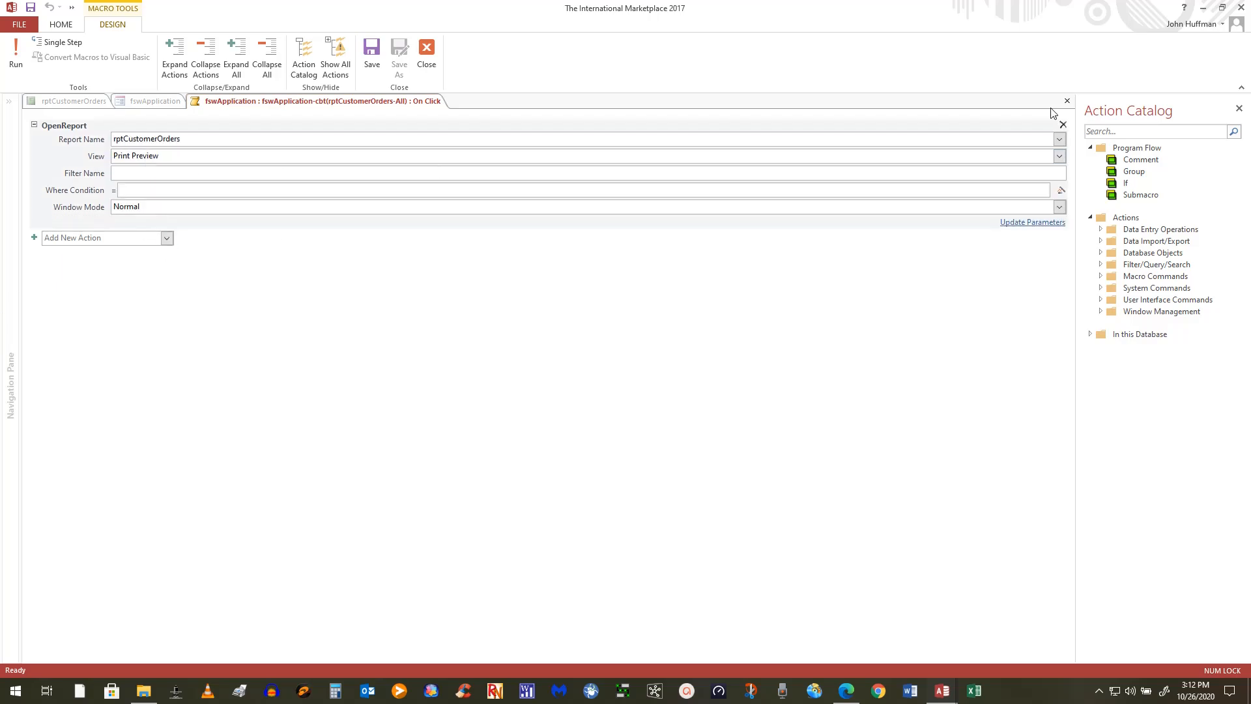
click(1059, 157)
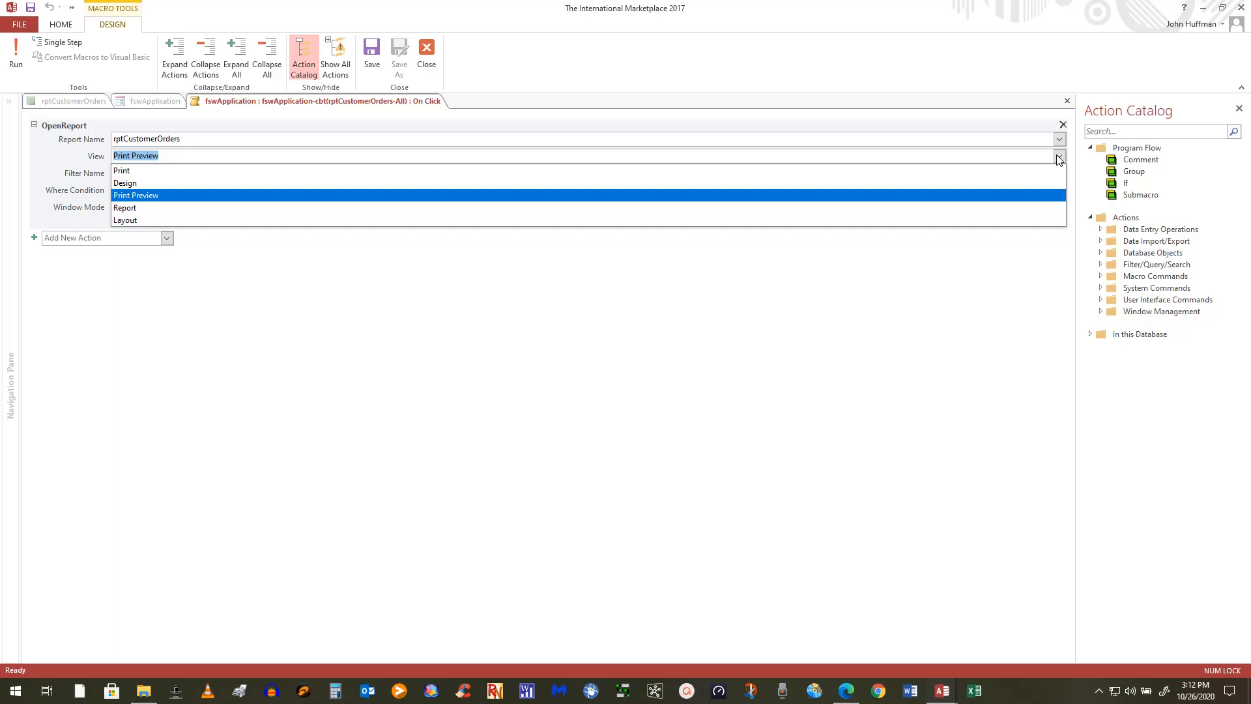
click(133, 209)
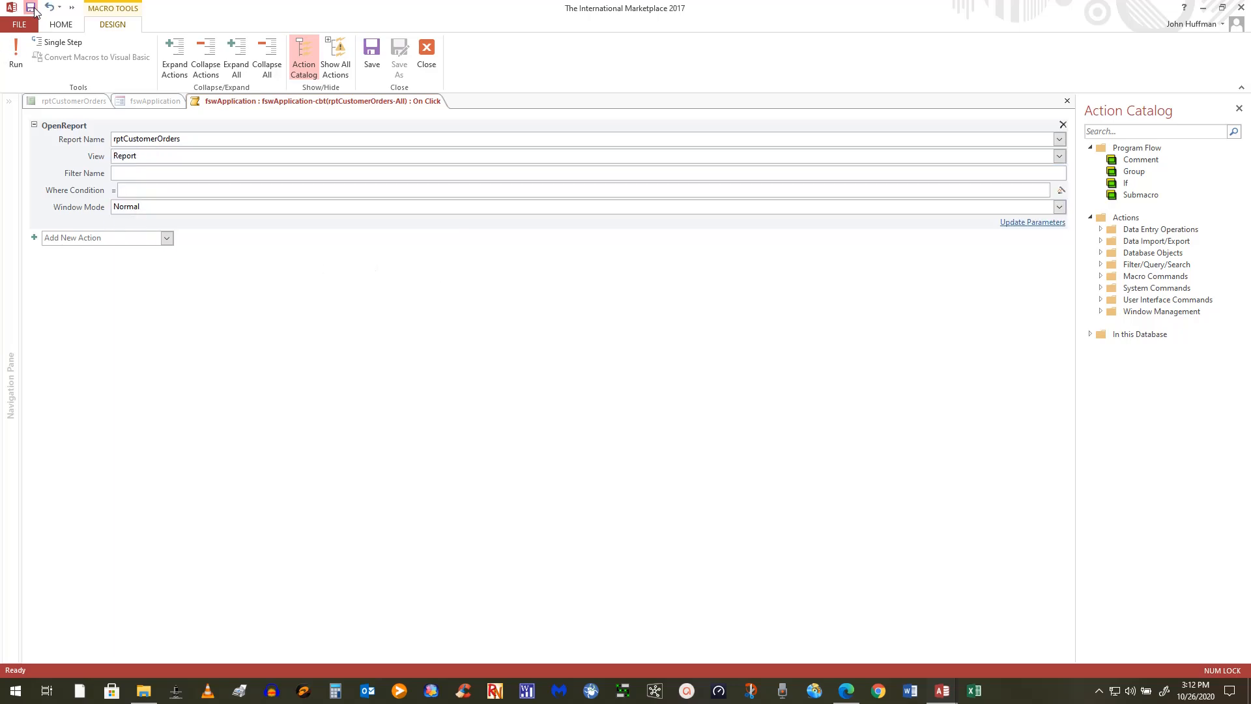
click(424, 49)
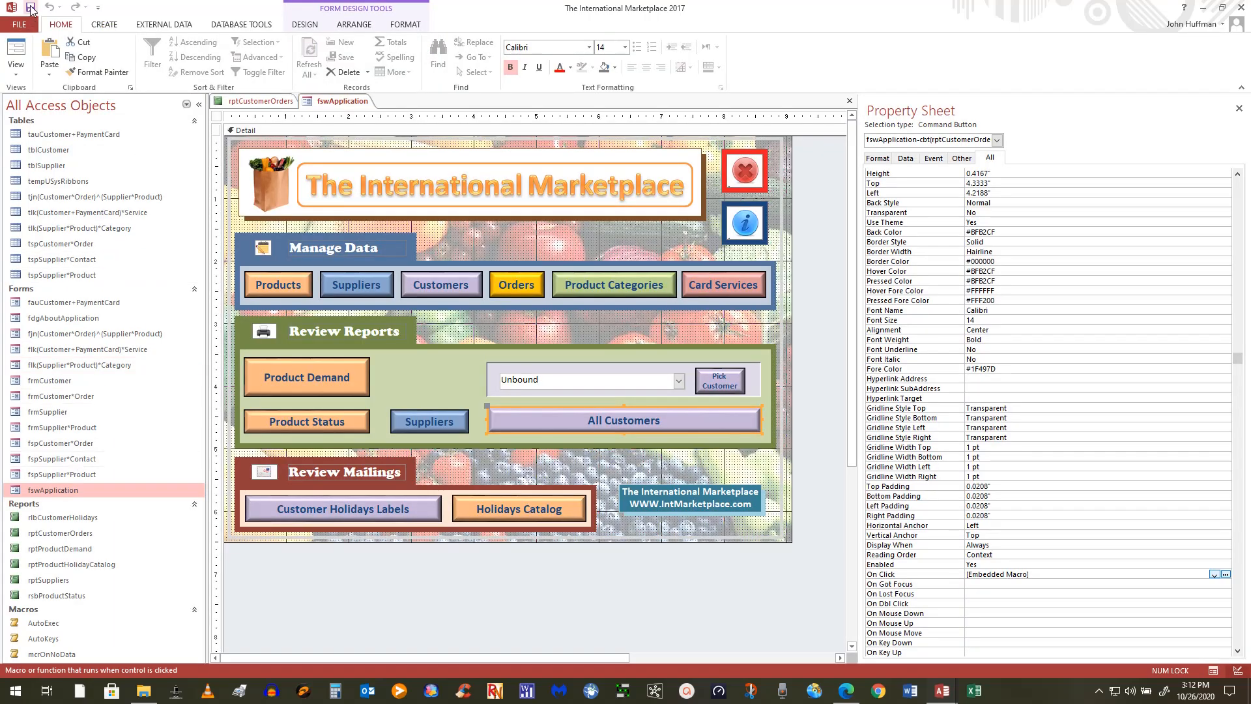
Test the All Customers button with fswApplication in Form View, dismissing the message and stopping all macros
click(18, 45)
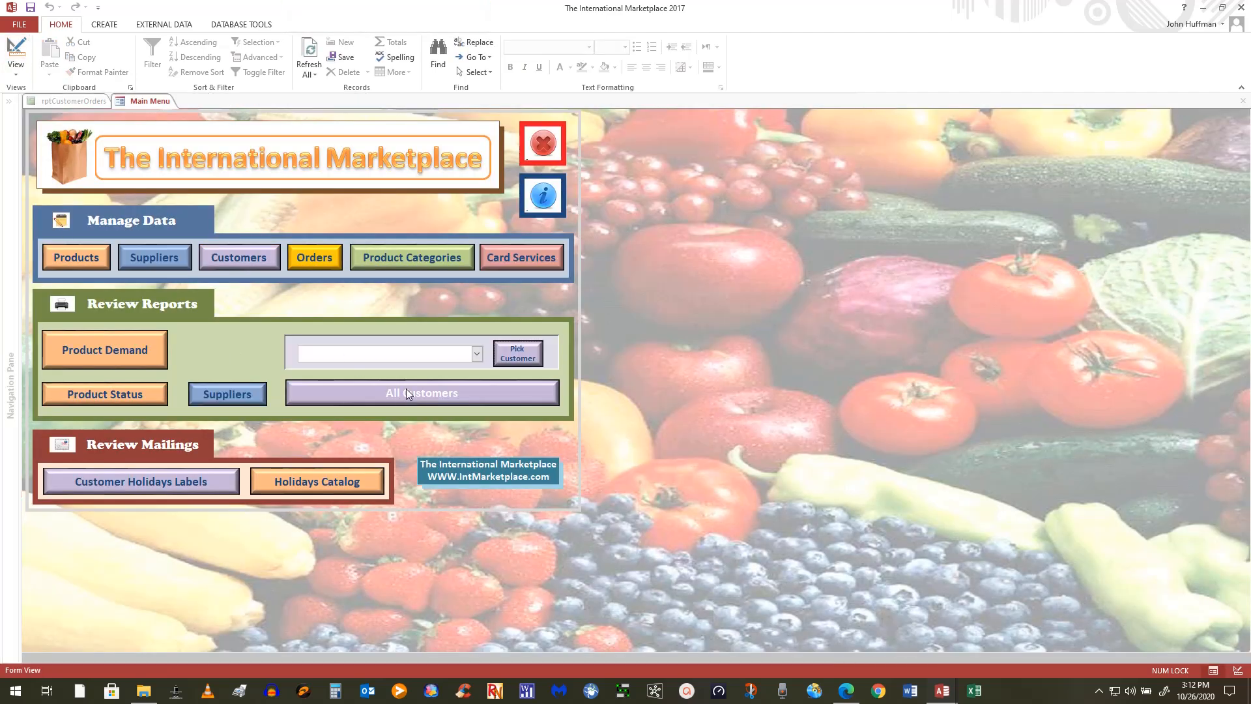
click(407, 393)
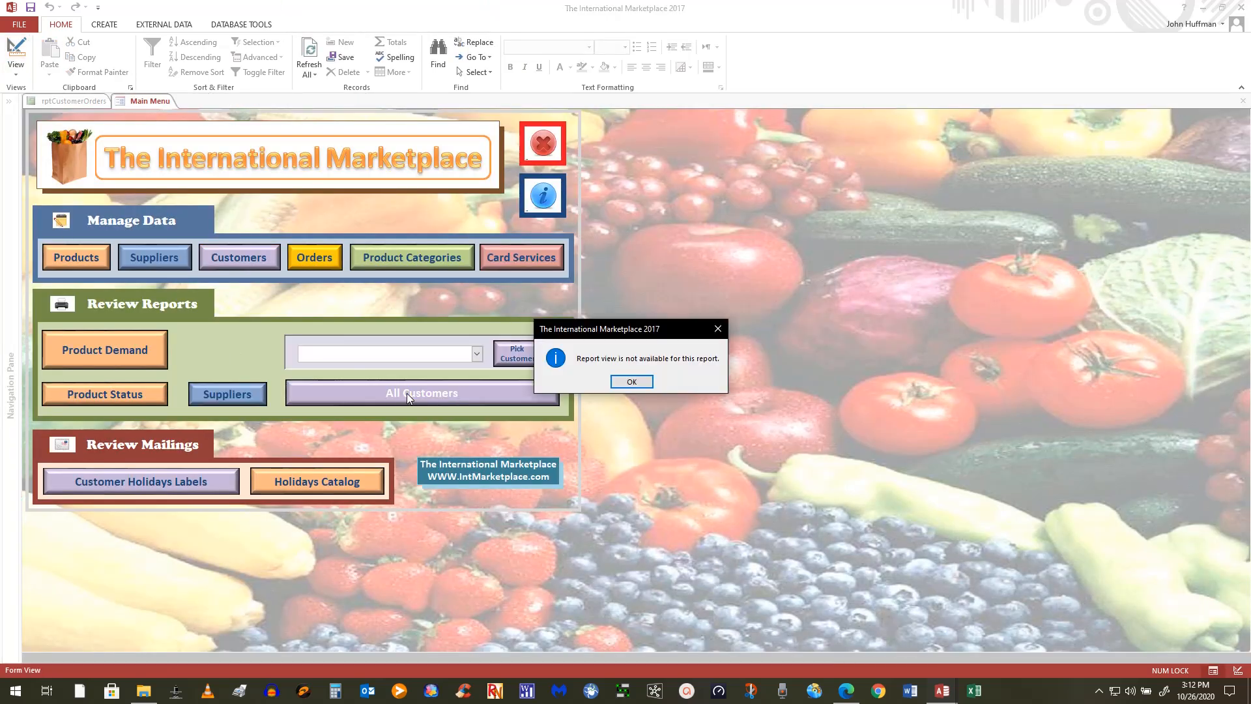
click(631, 381)
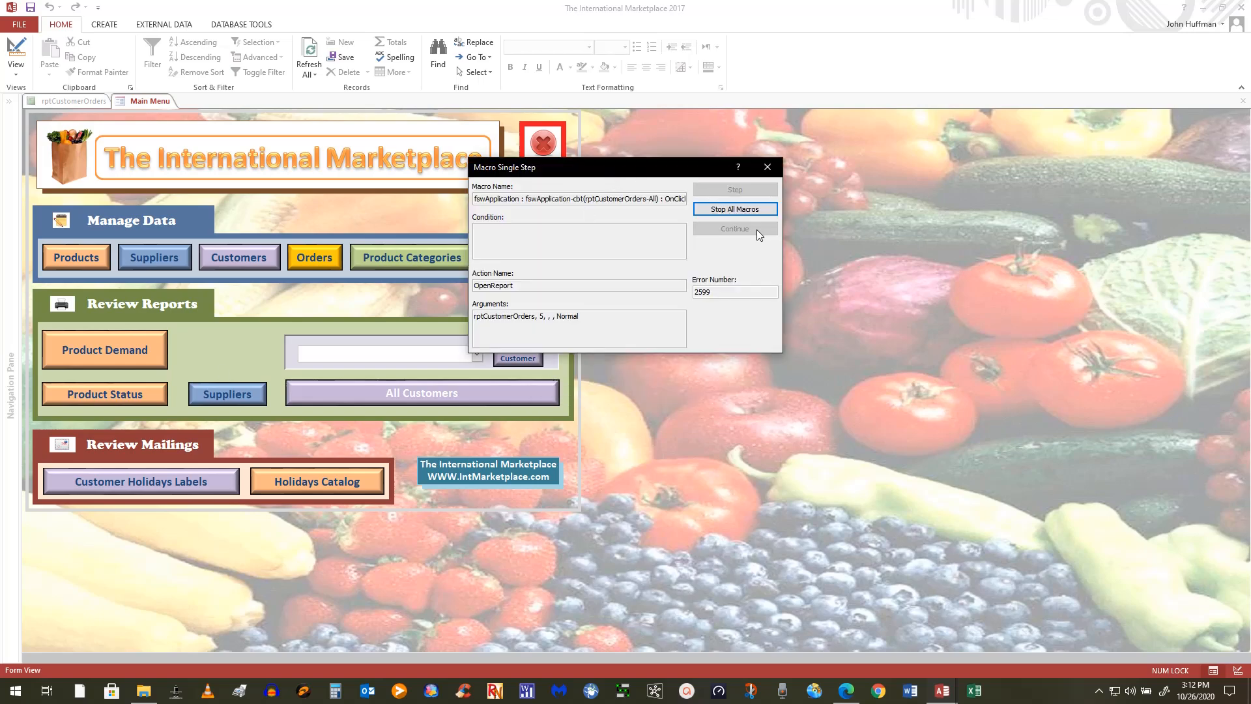
click(742, 209)
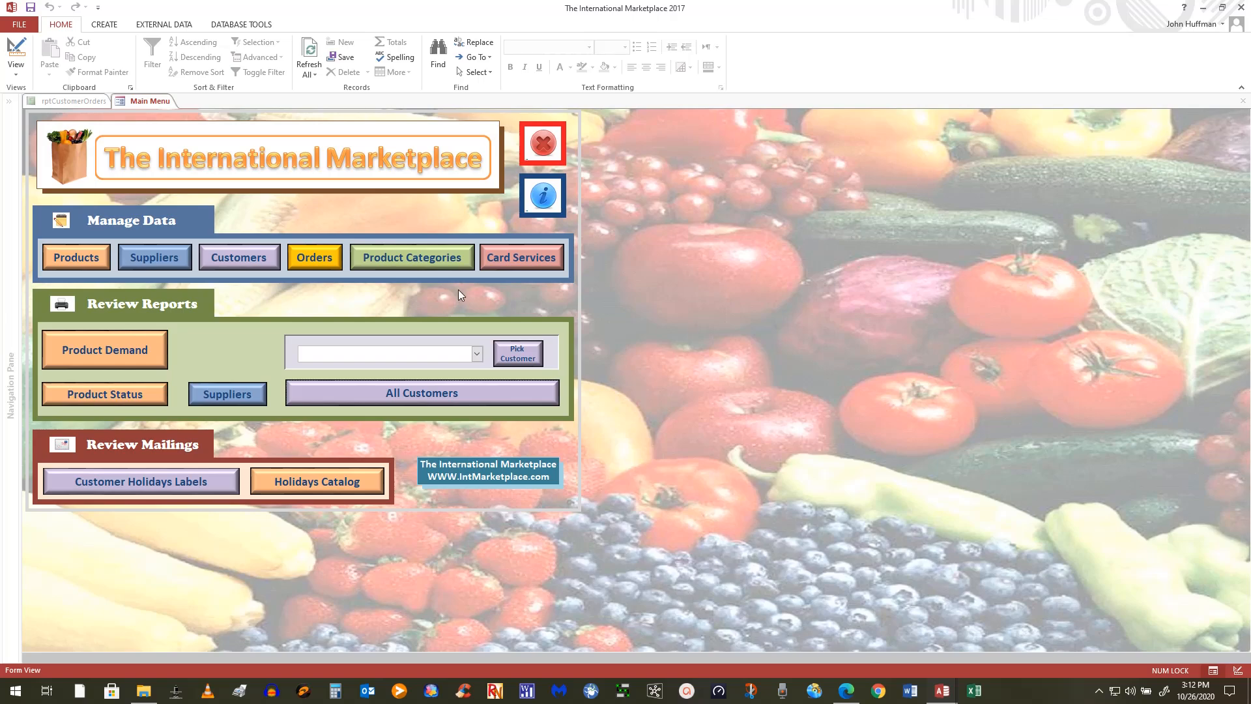